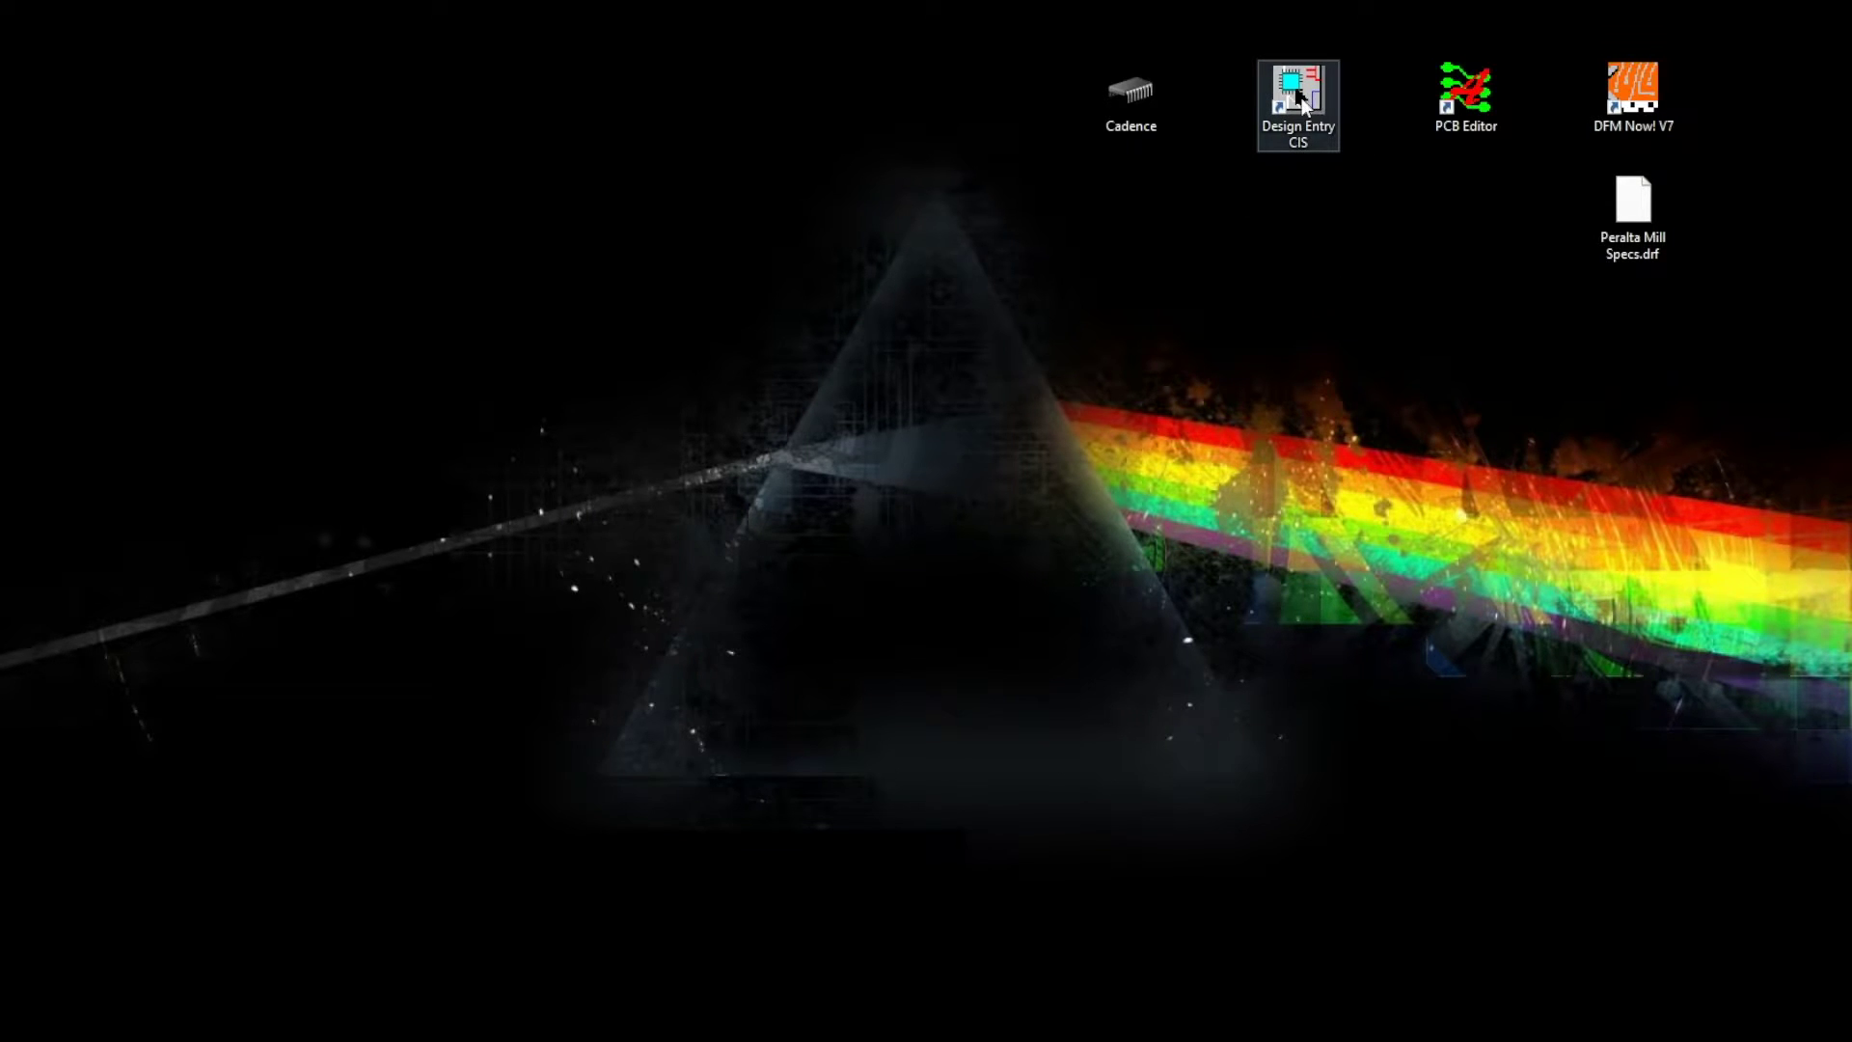
Step: Launch Design Entry CIS, confirm the product choice, and begin a new project
double_click(1302, 97)
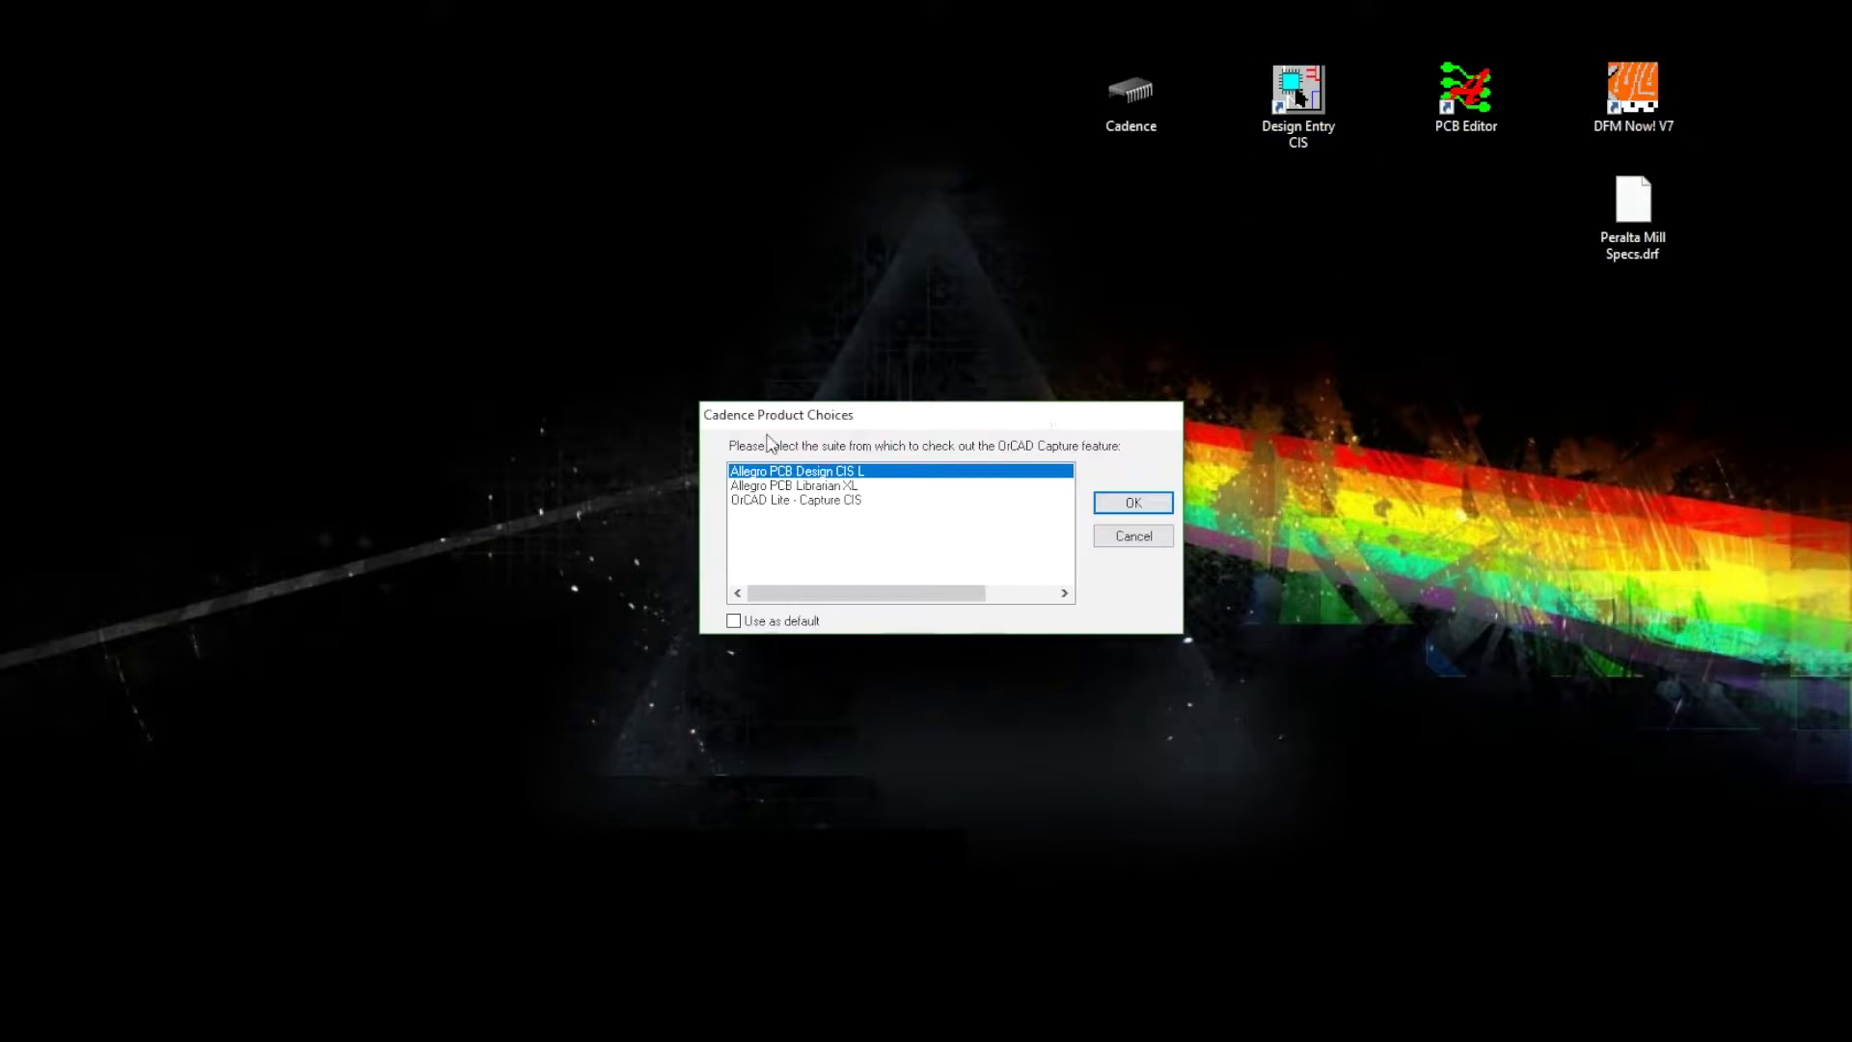
left_click(1128, 511)
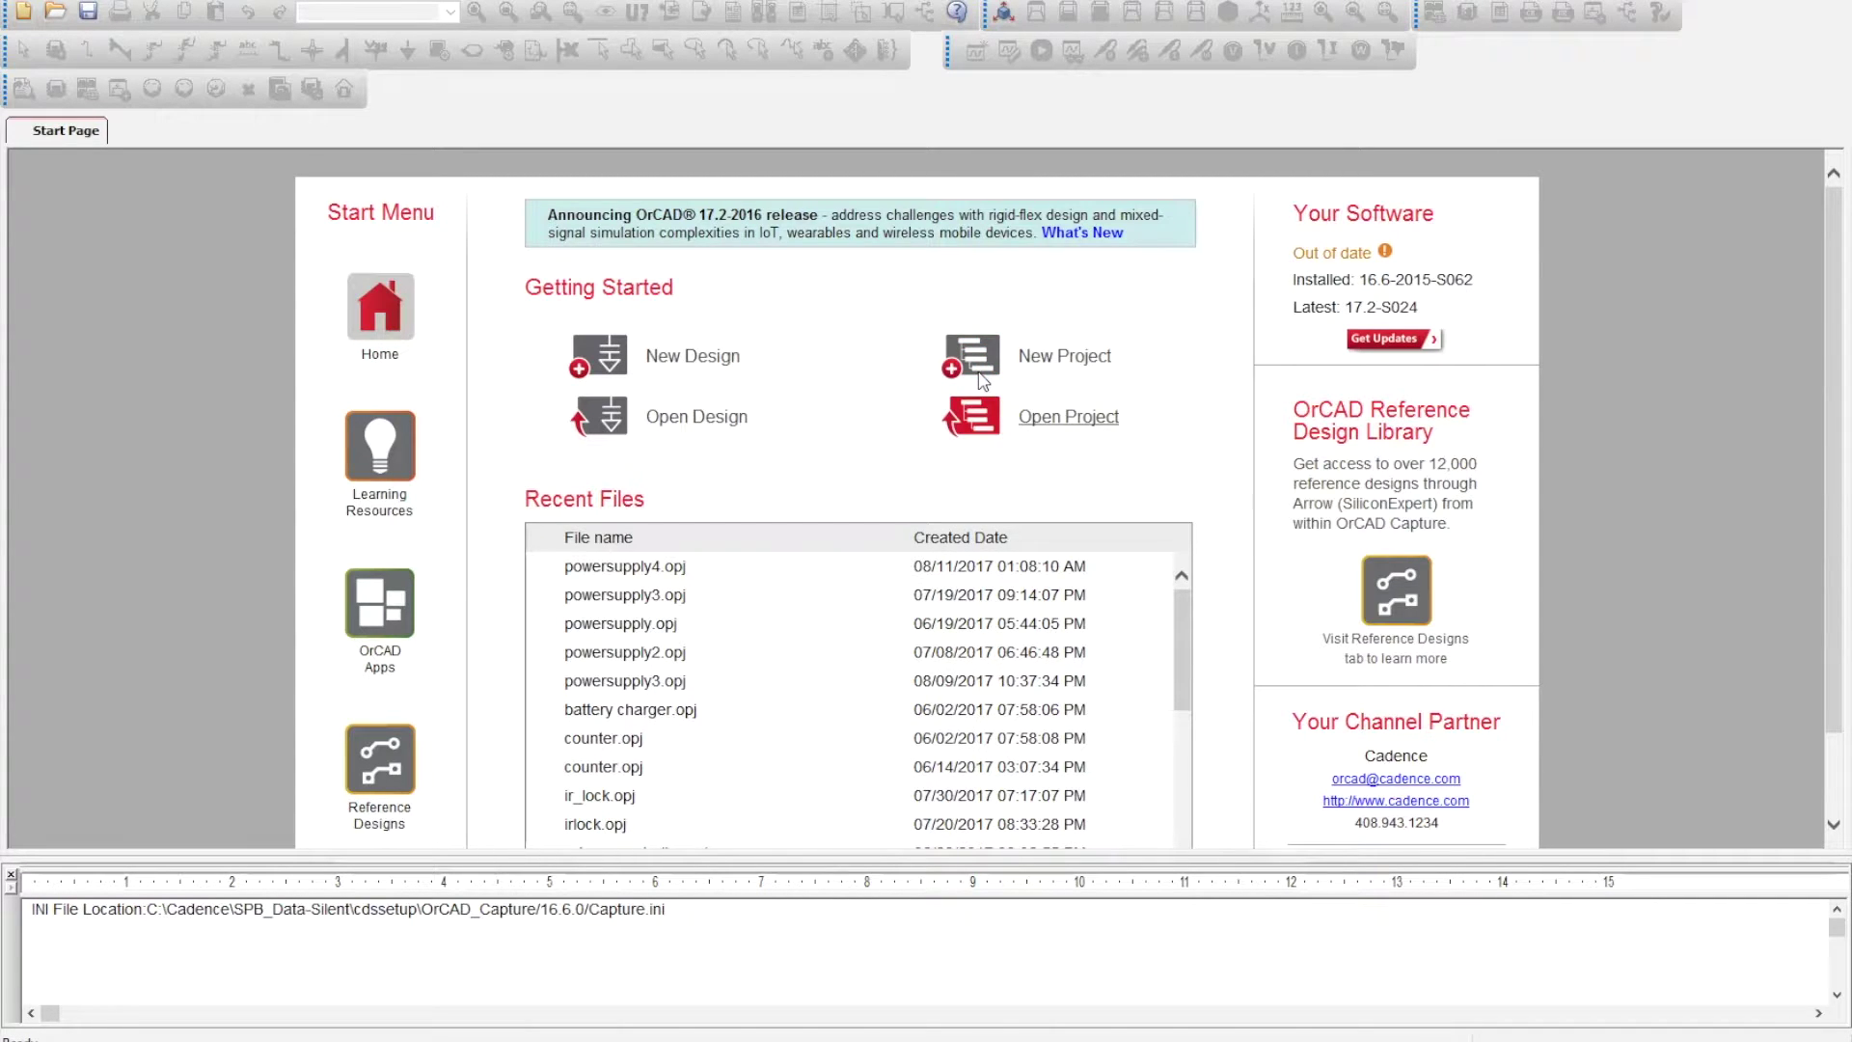
left_click(1039, 357)
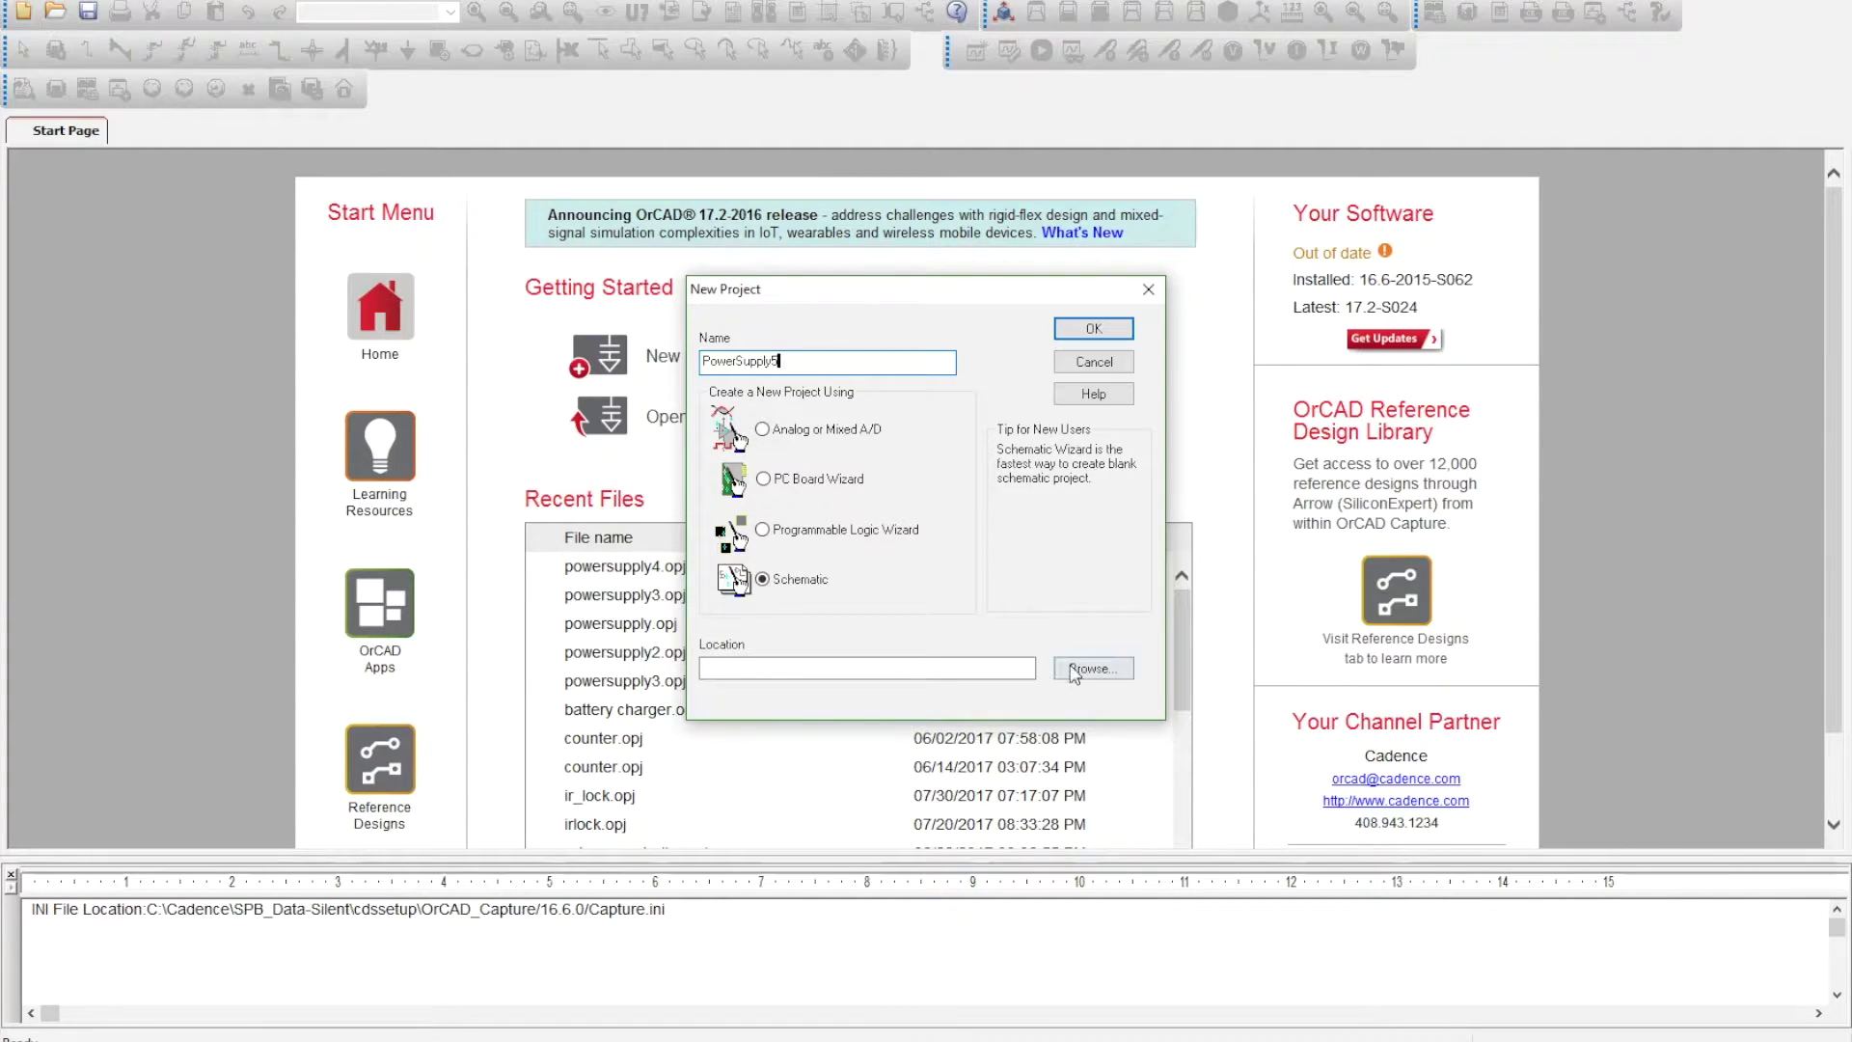
Step: Choose PC Board Wizard as the project type and browse into the user's home folder
left_click(842, 484)
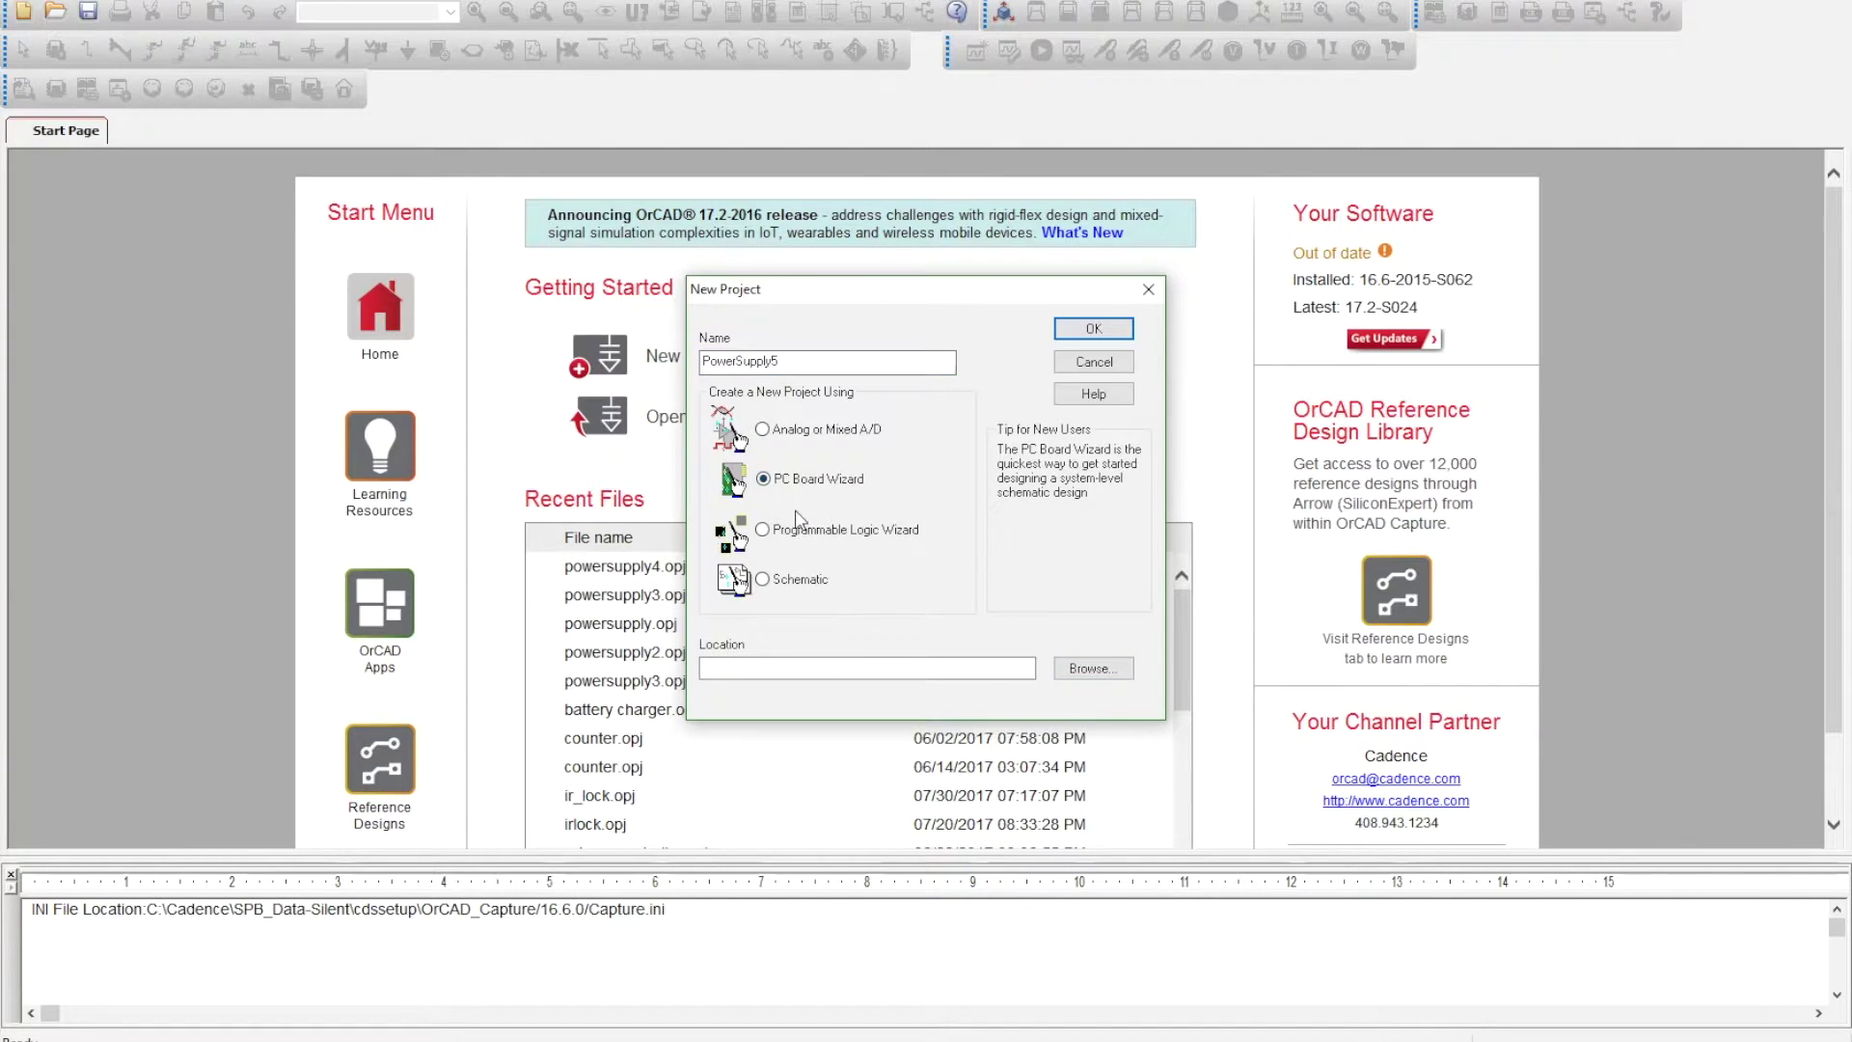
left_click(1076, 674)
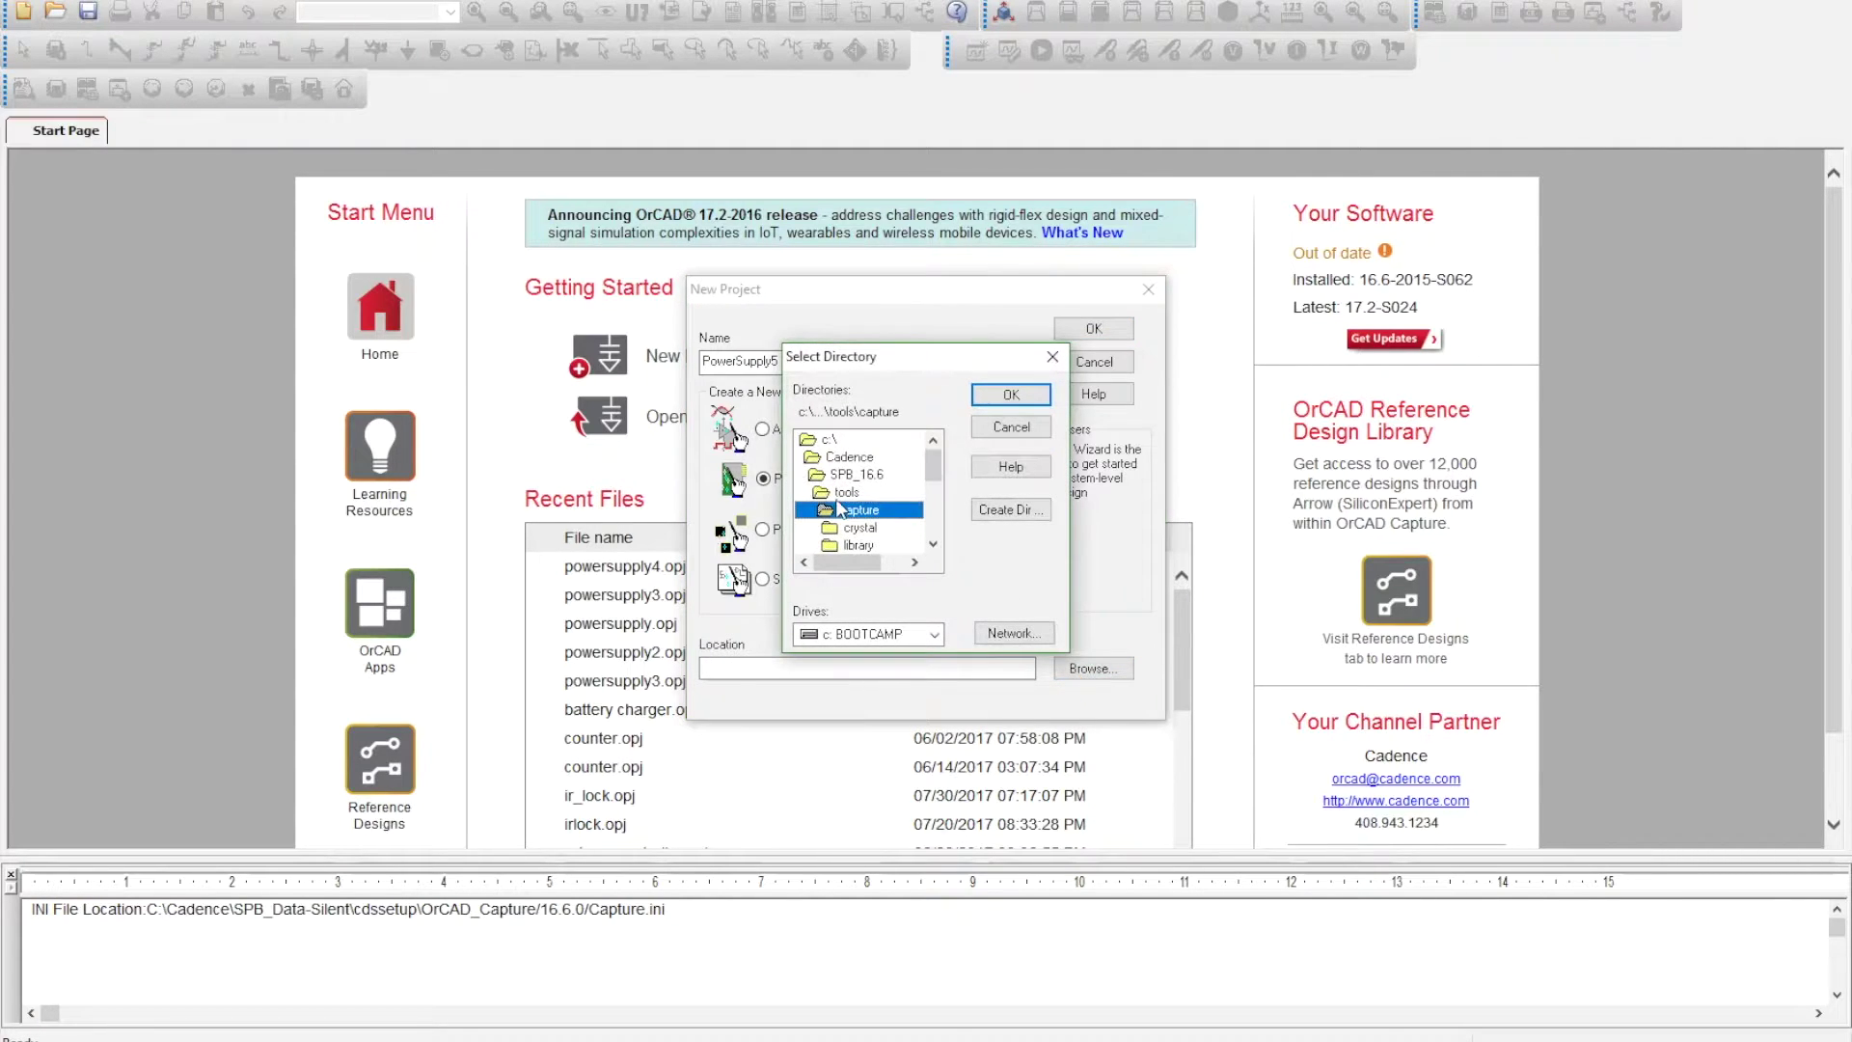
double_click(833, 441)
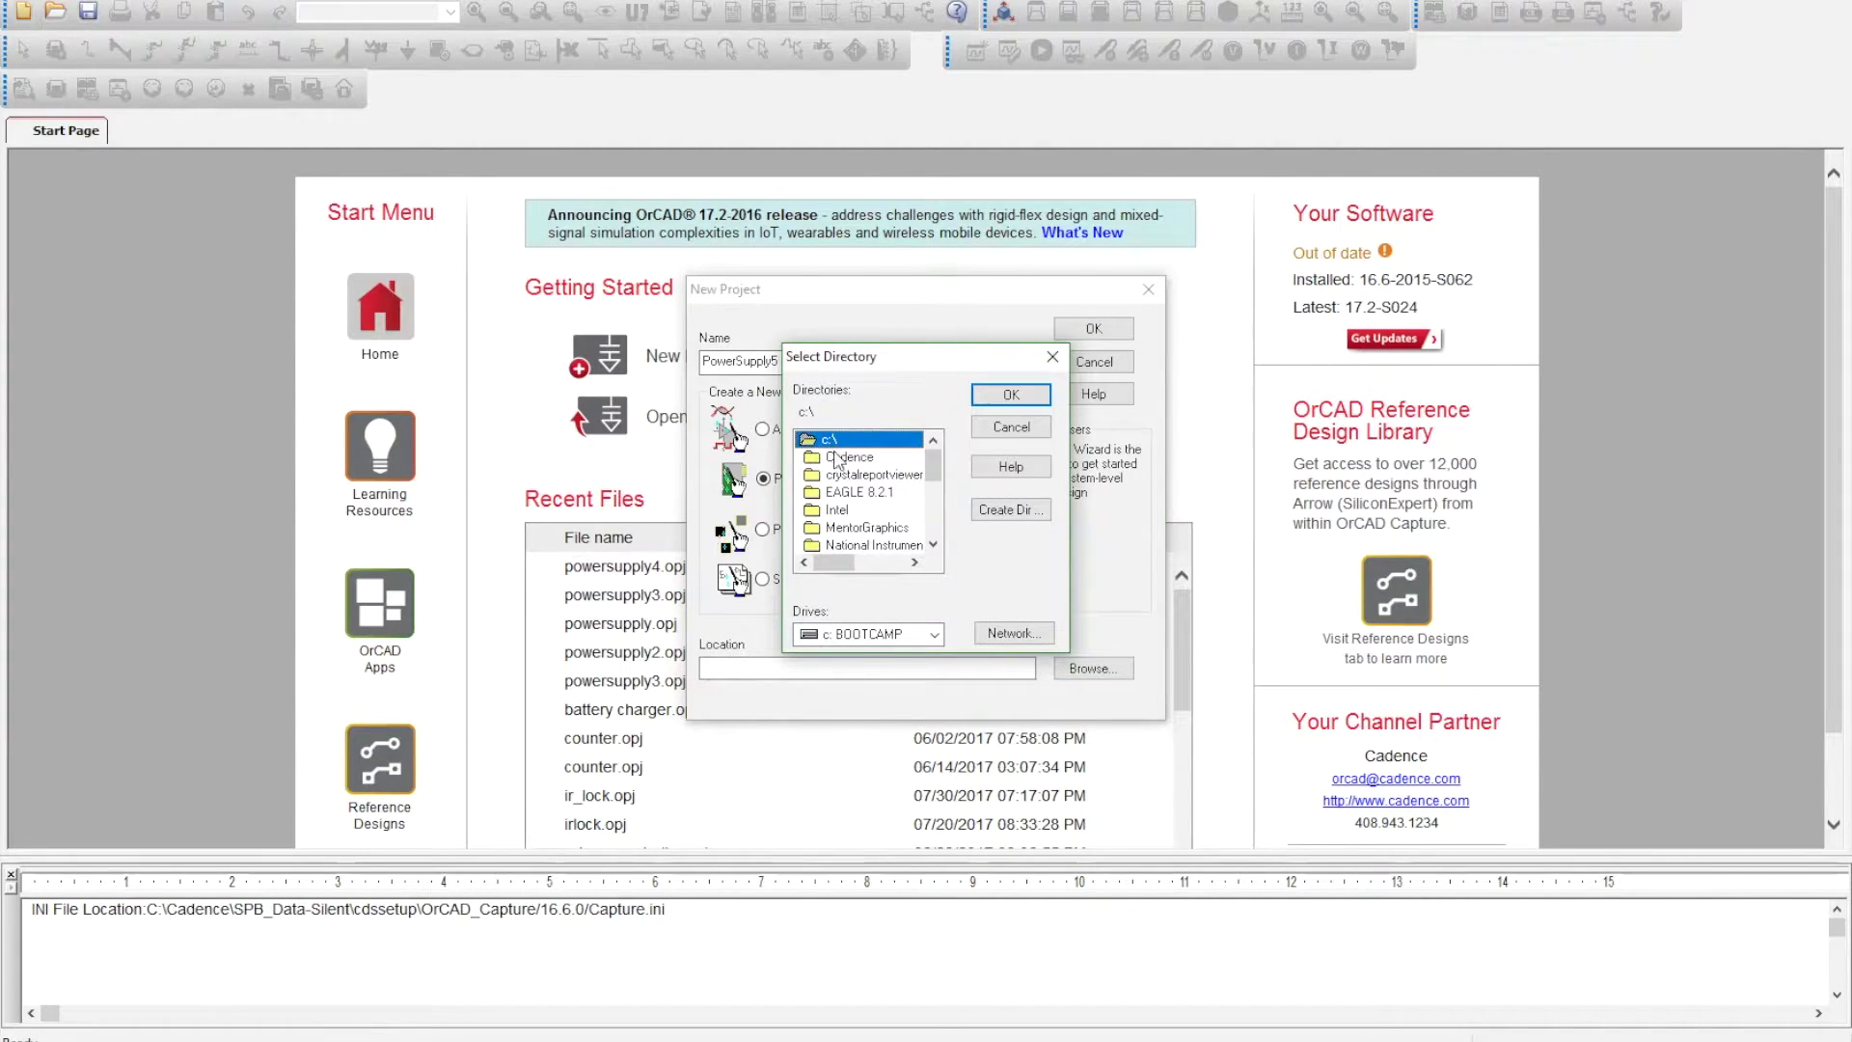
scroll(841, 477, "down", 3)
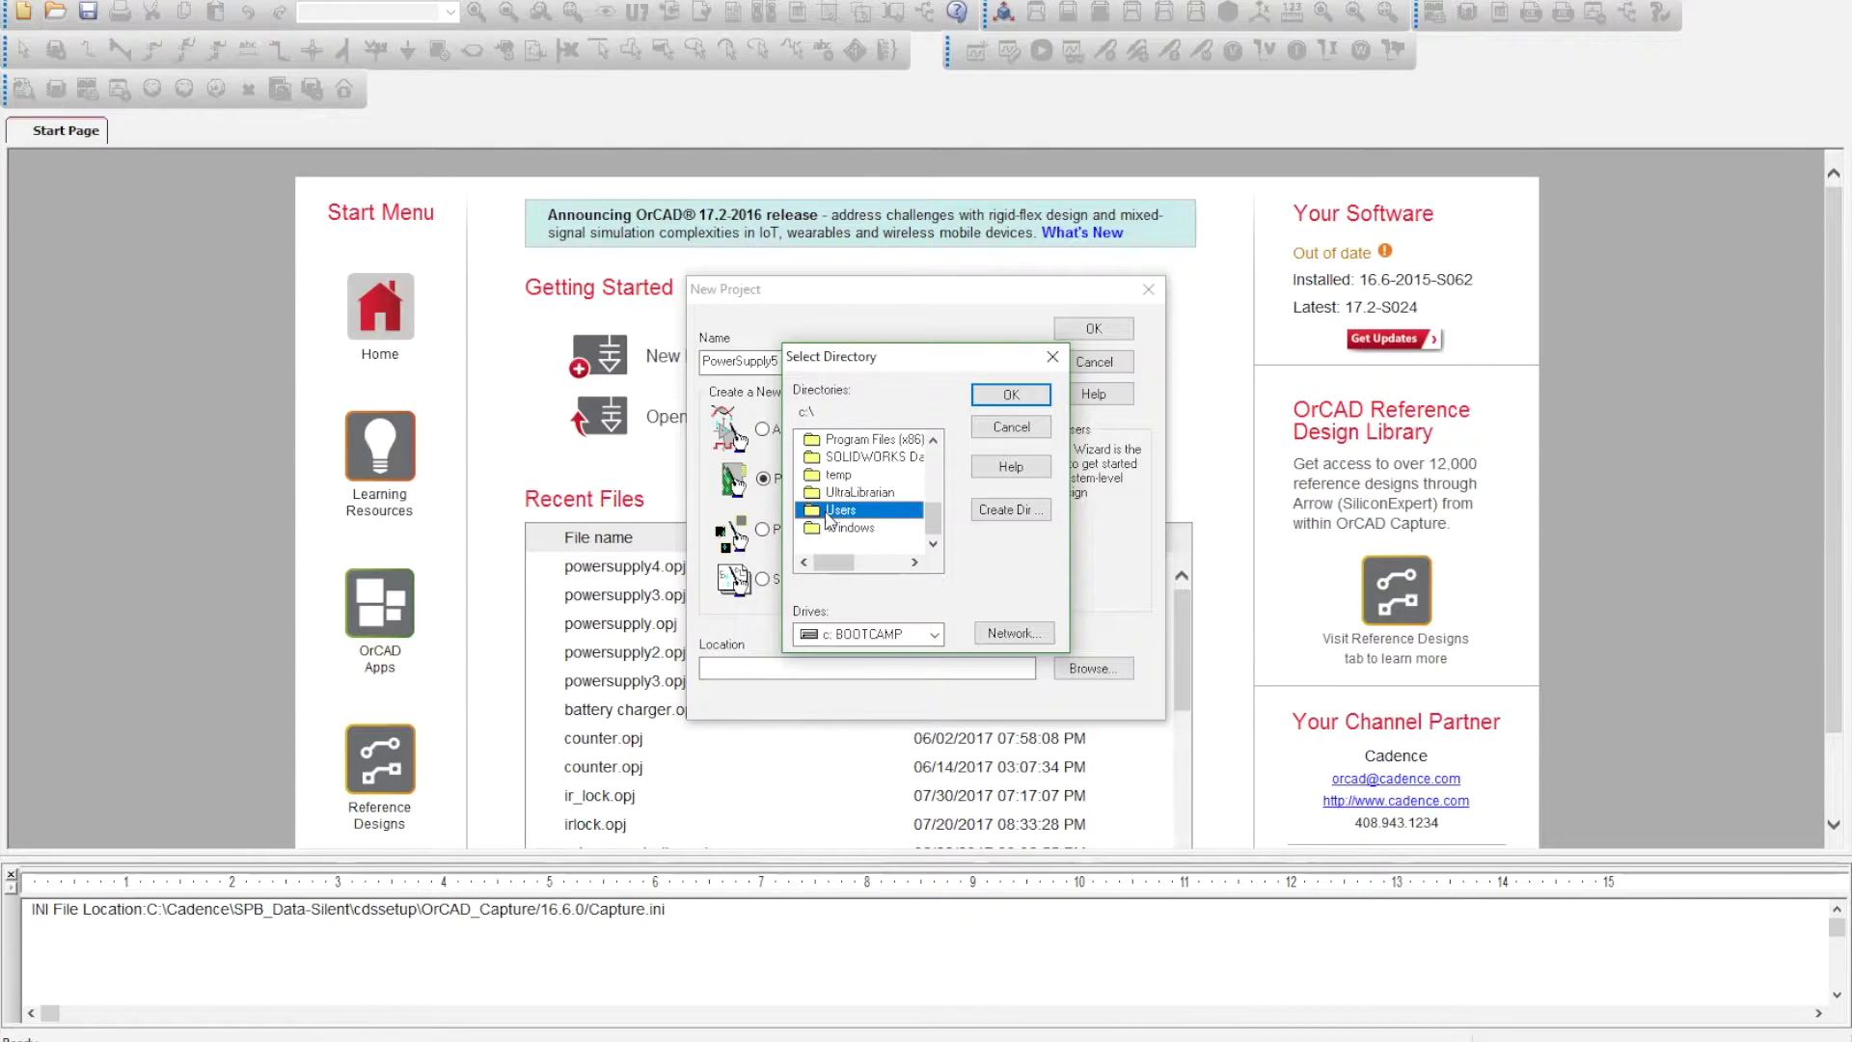
double_click(832, 513)
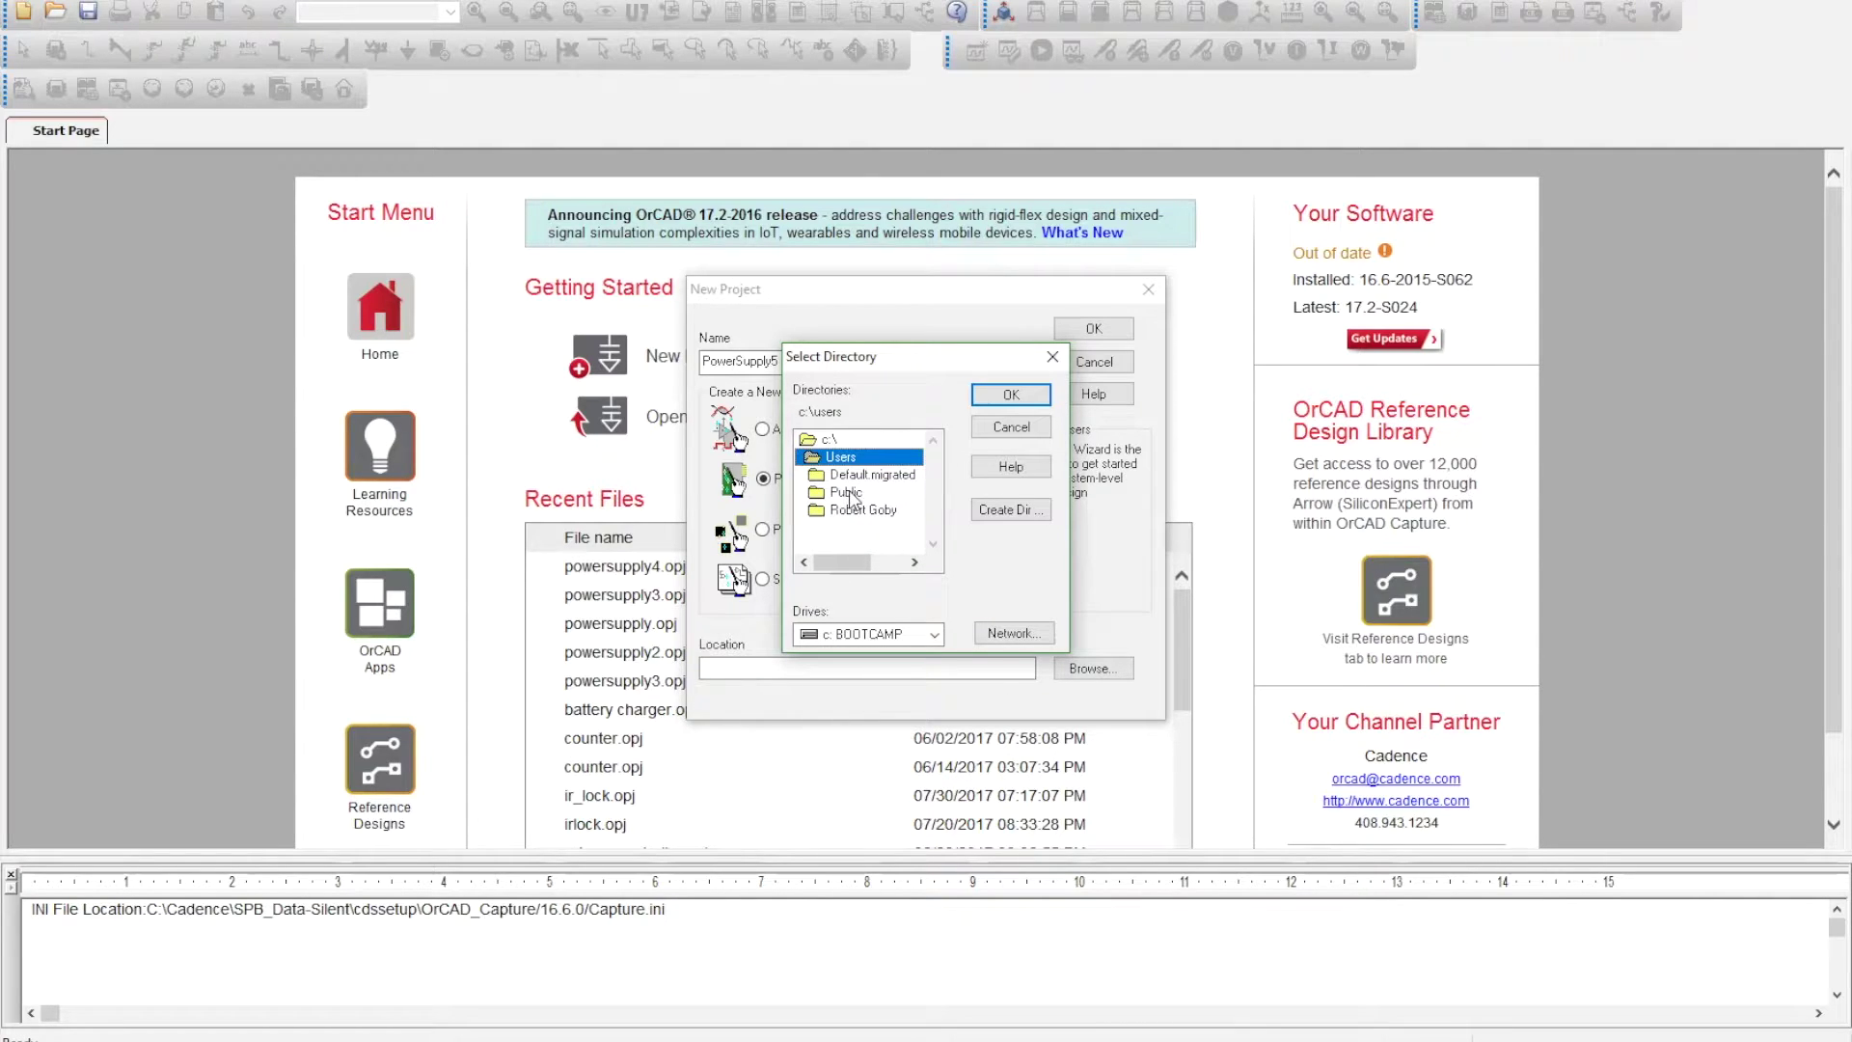
double_click(856, 512)
scroll(848, 494, "down", 5)
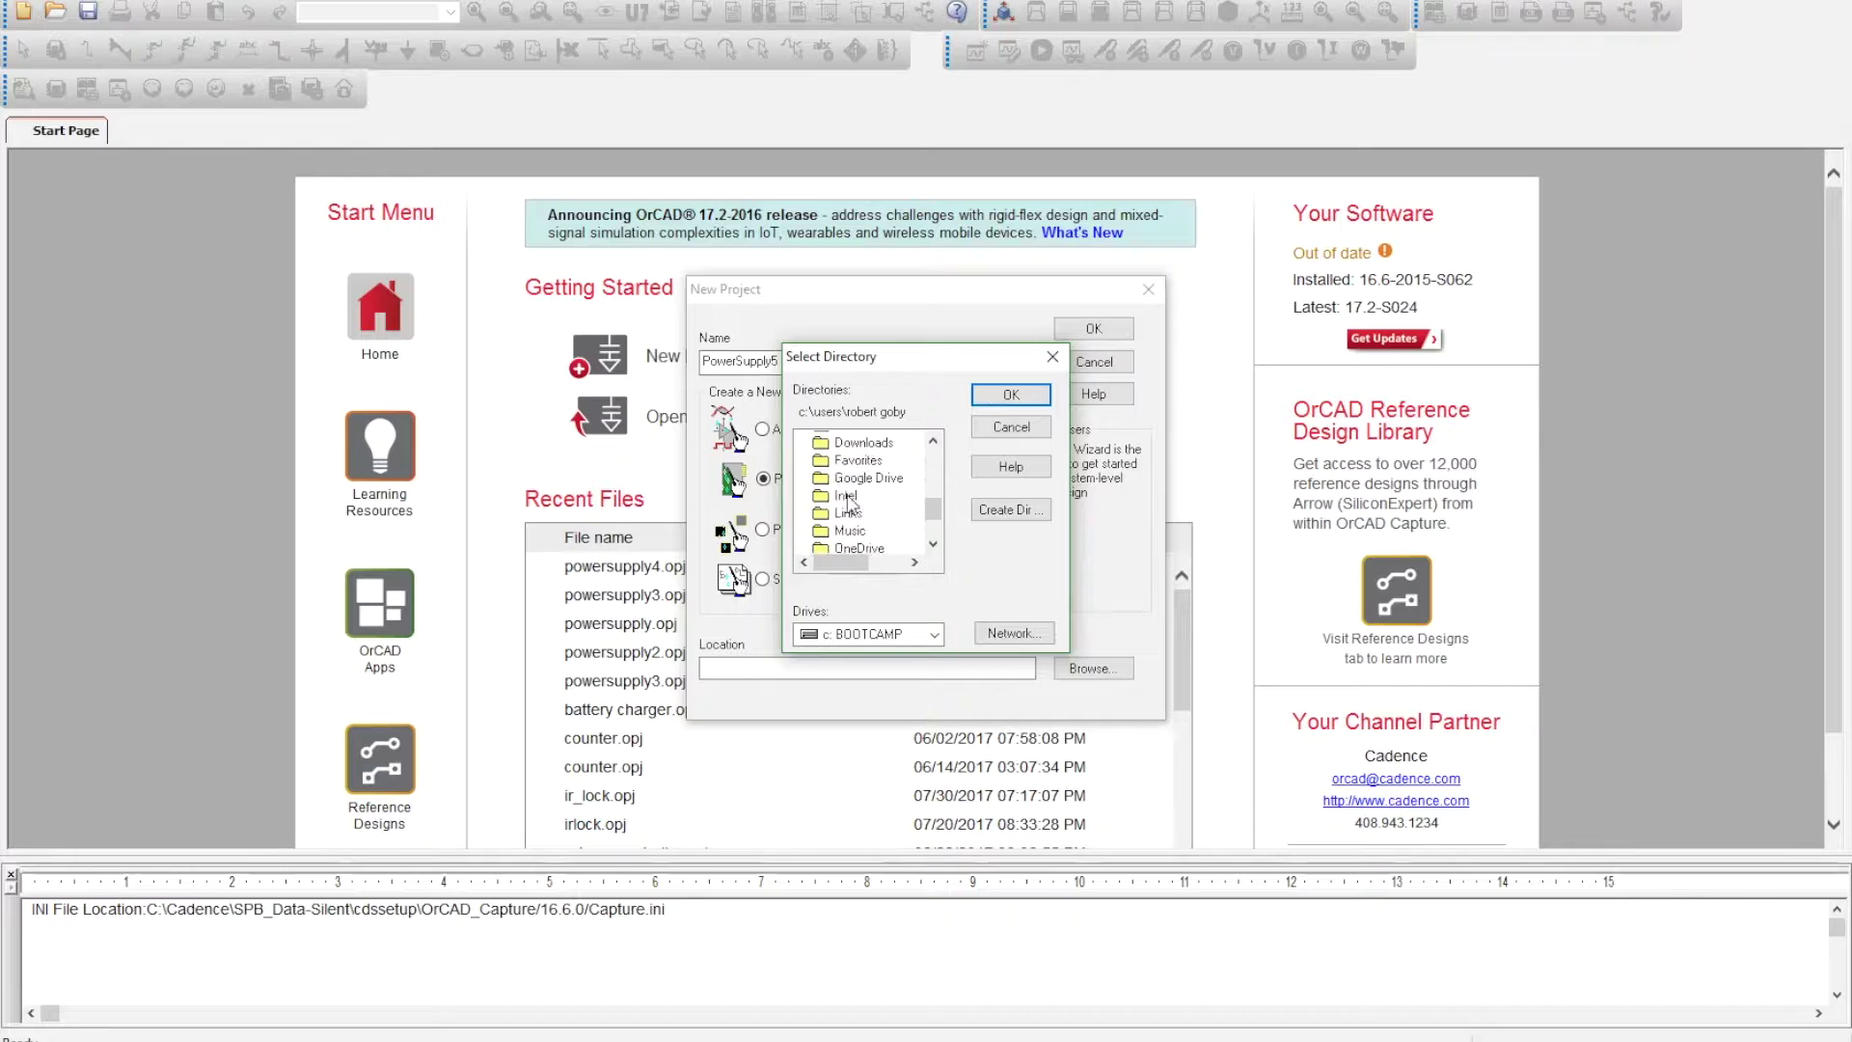
scroll(849, 507, "up", 5)
scroll(849, 518, "down", 3)
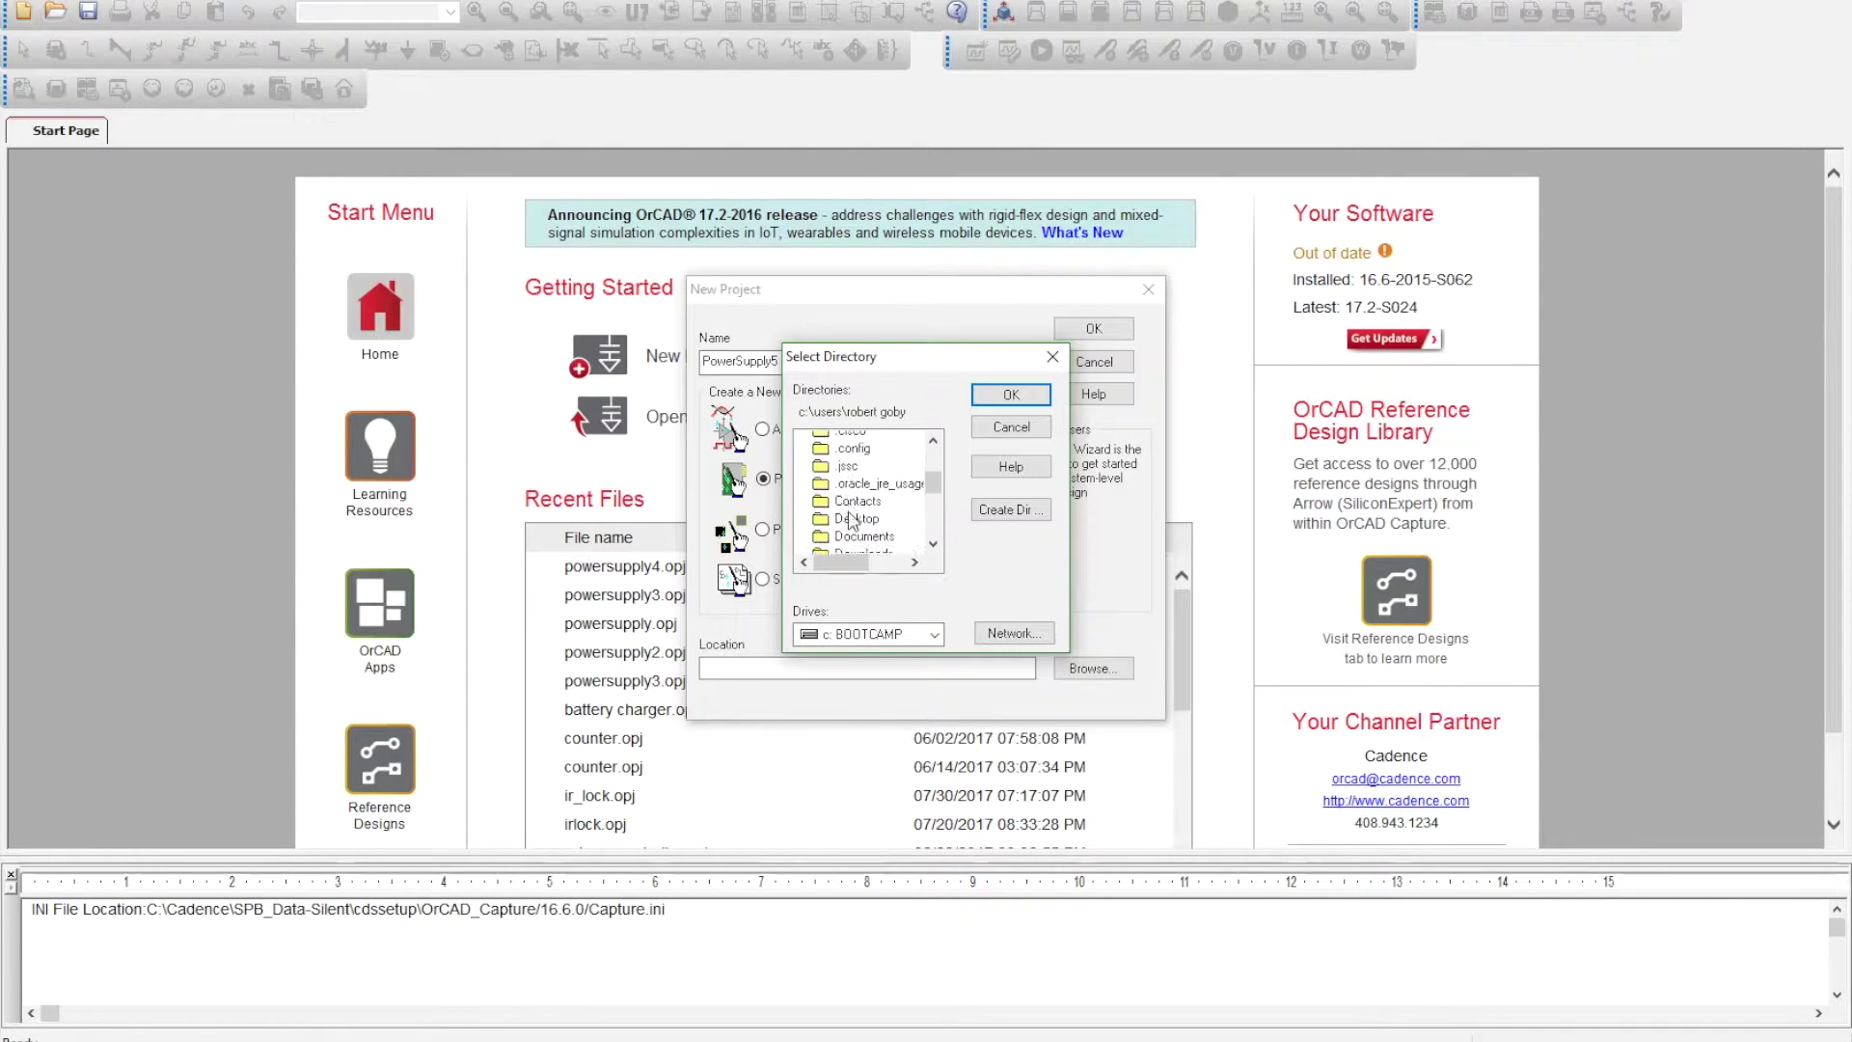
scroll(864, 472, "up", 2)
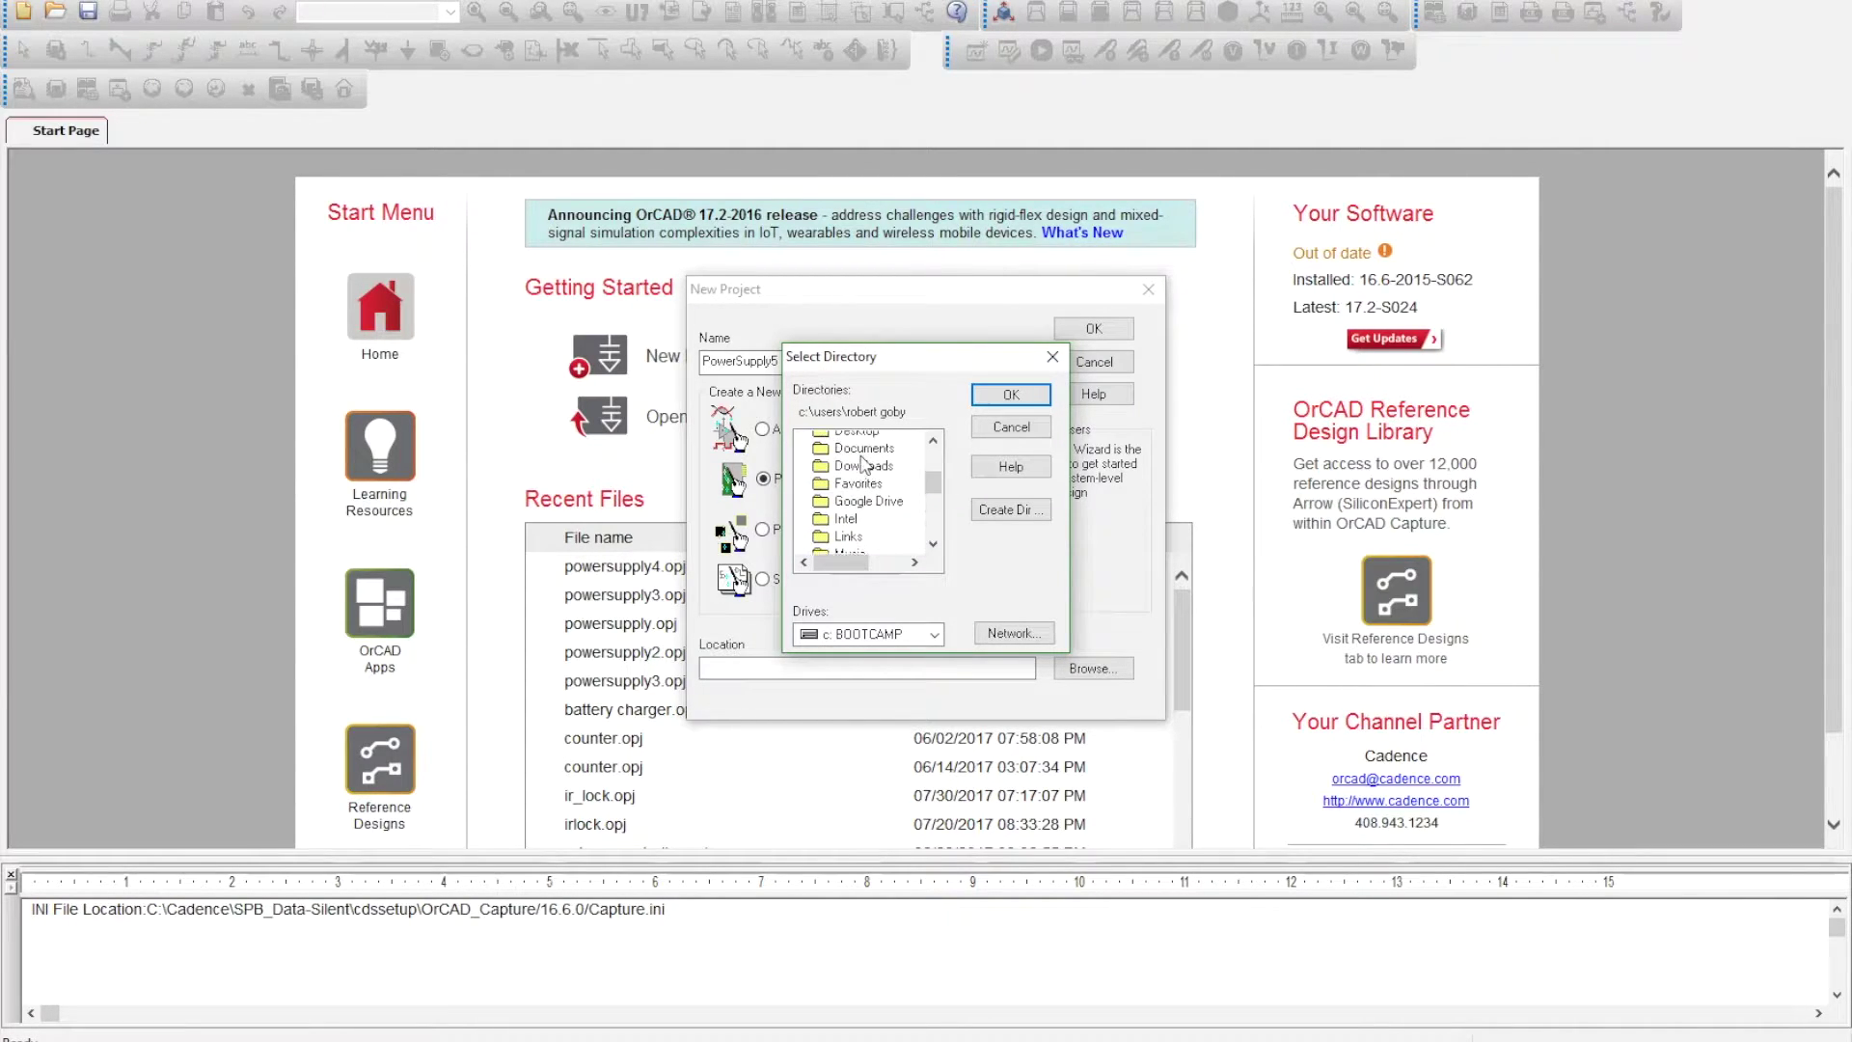
Step: Navigate to Desktop\Cadence\Projects in the folder browser
double_click(862, 482)
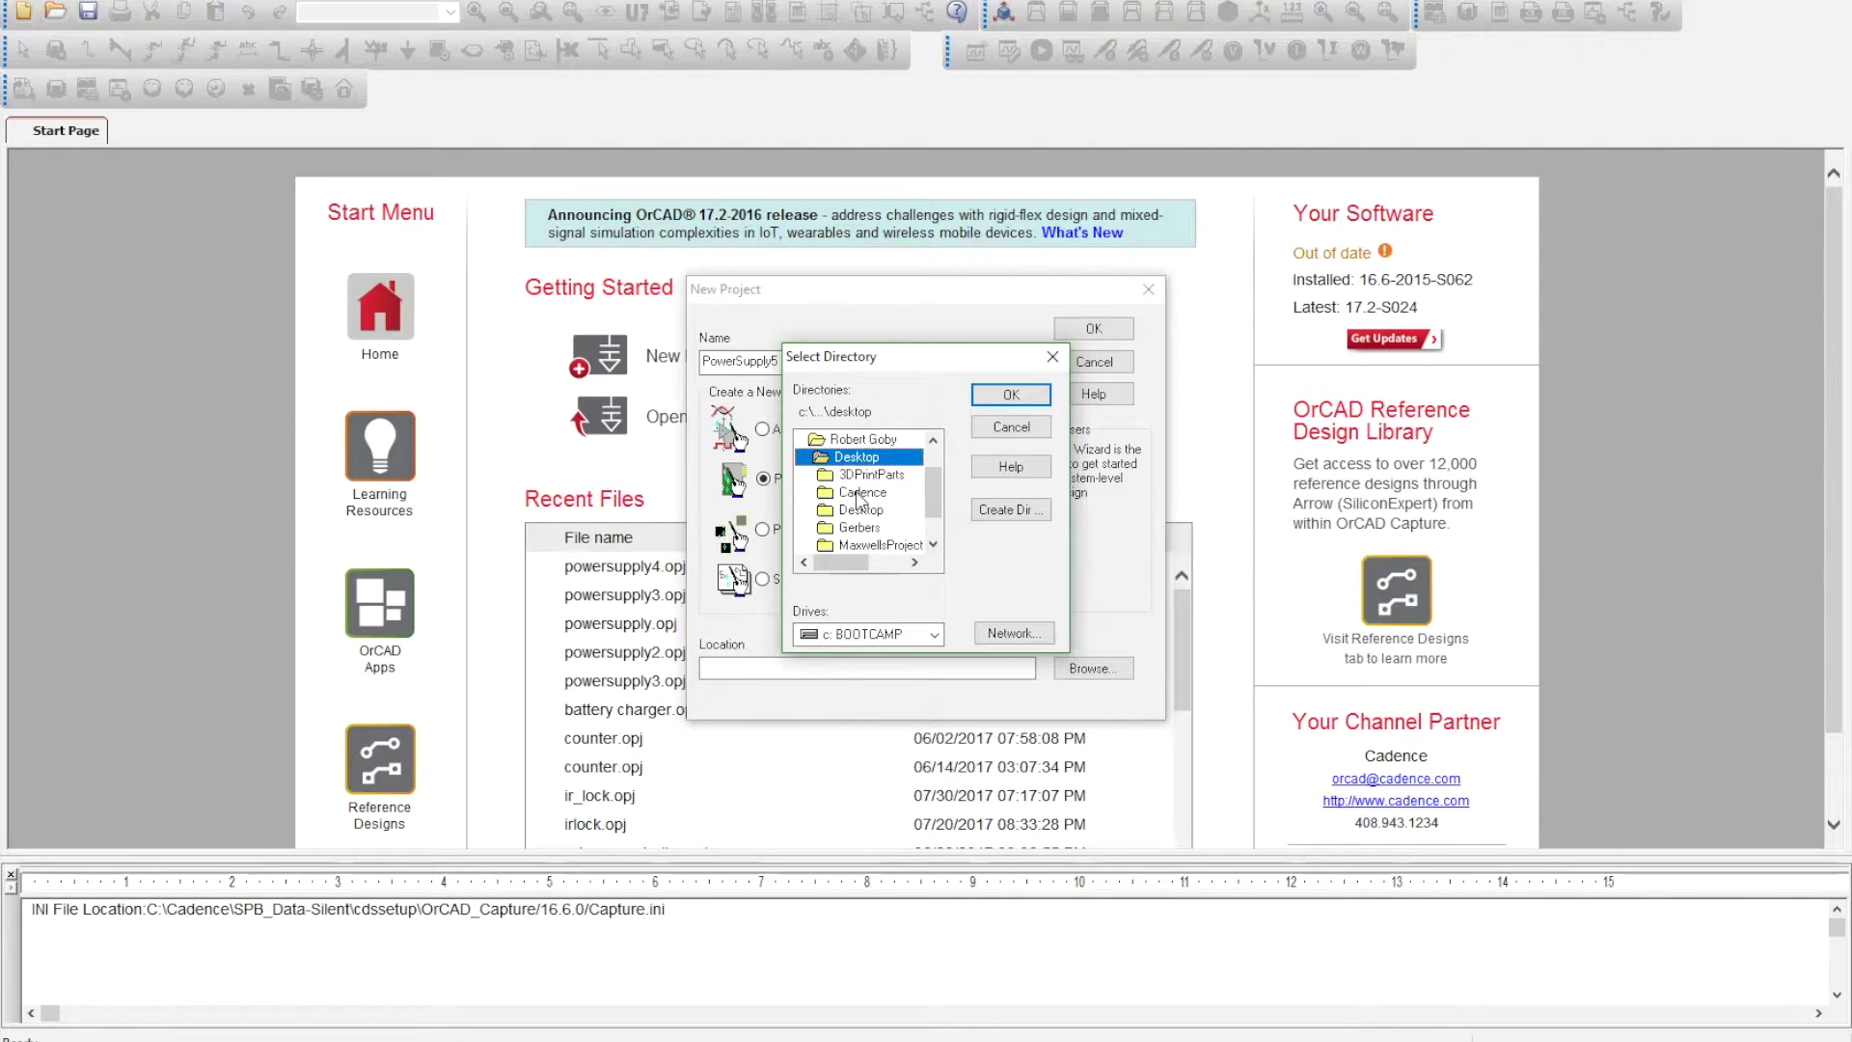
double_click(857, 494)
left_click(862, 493)
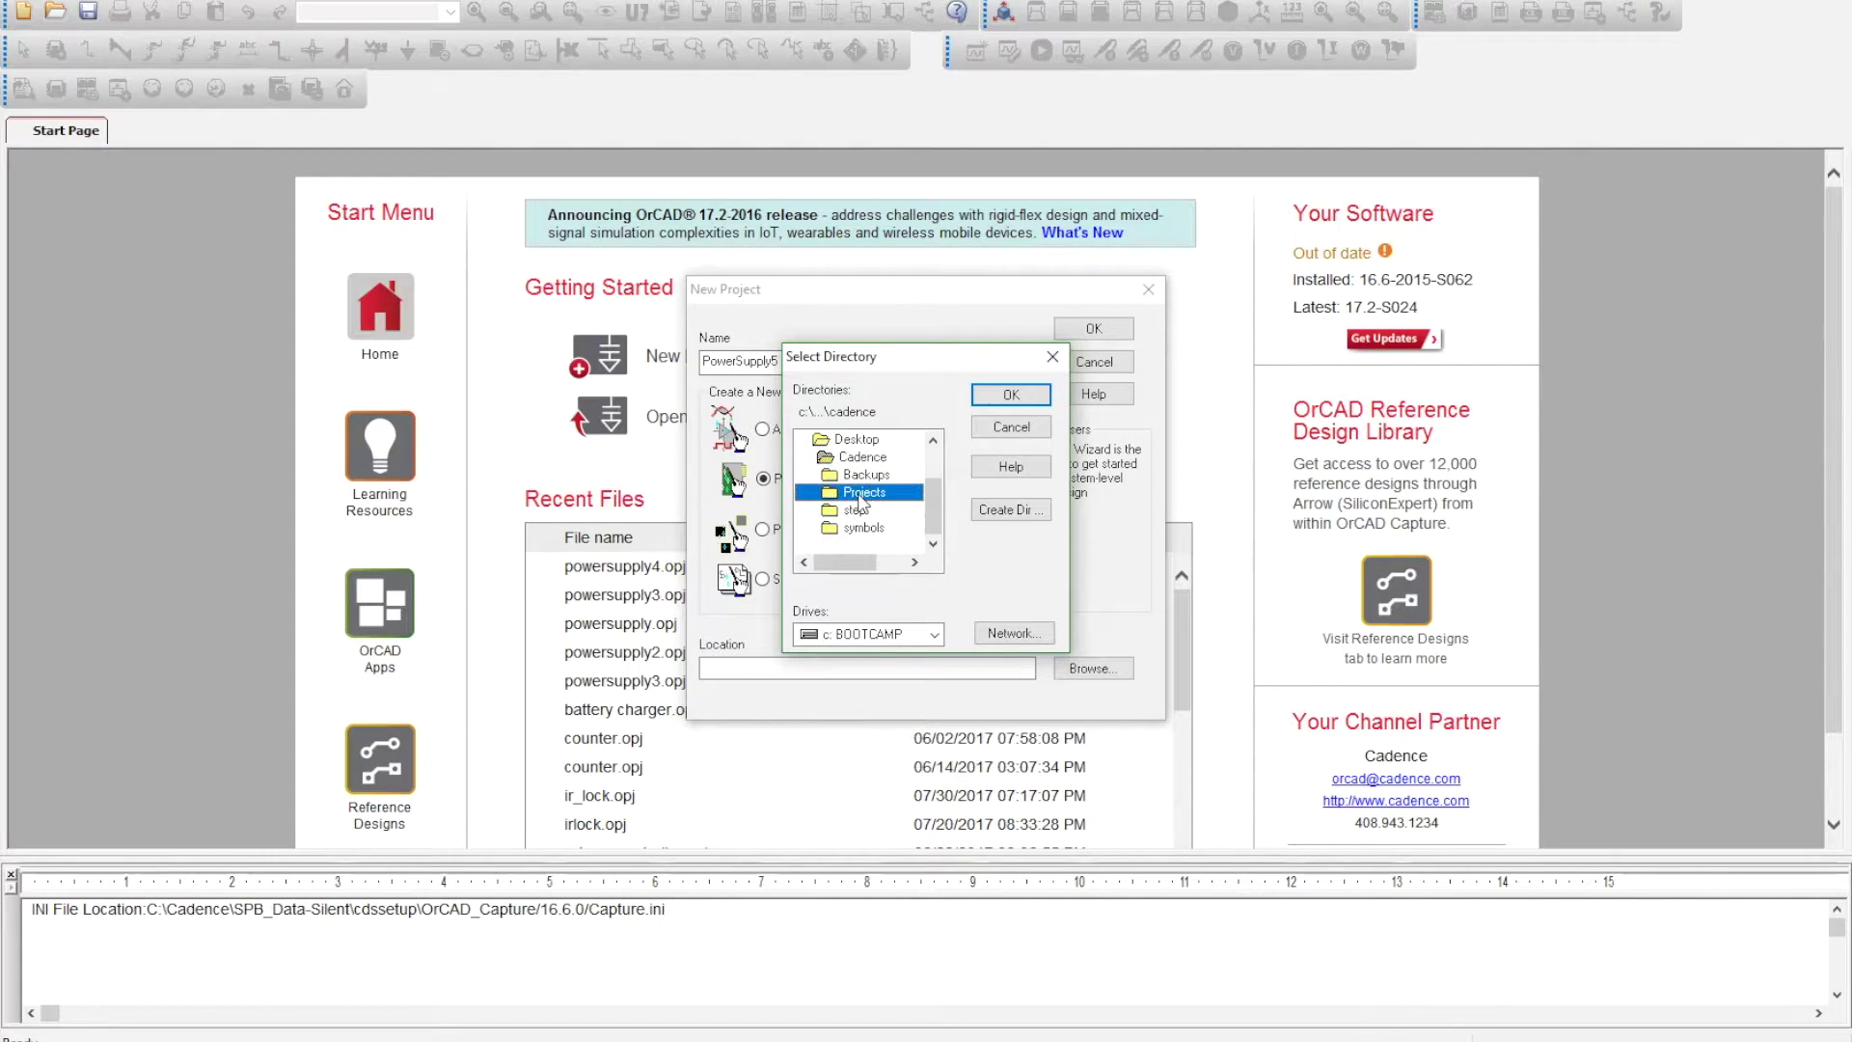
double_click(861, 494)
scroll(885, 521, "down", 3)
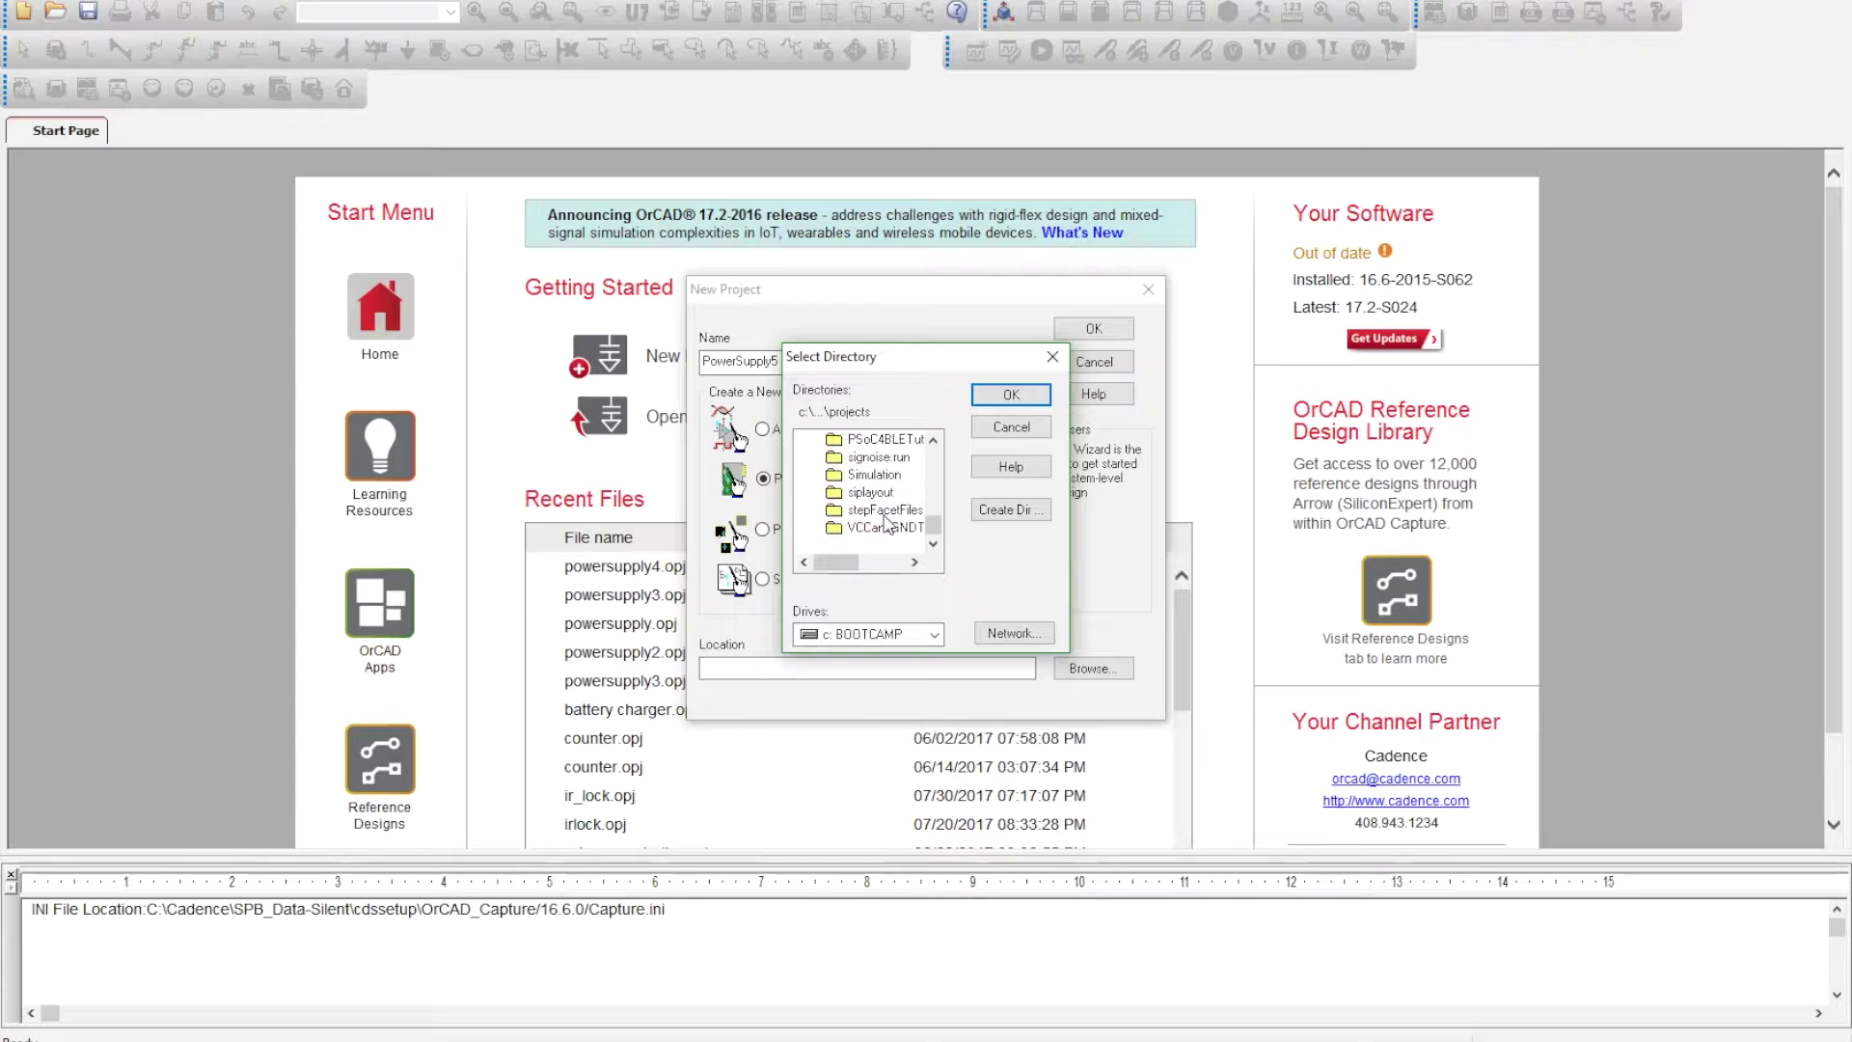
scroll(874, 513, "up", 5)
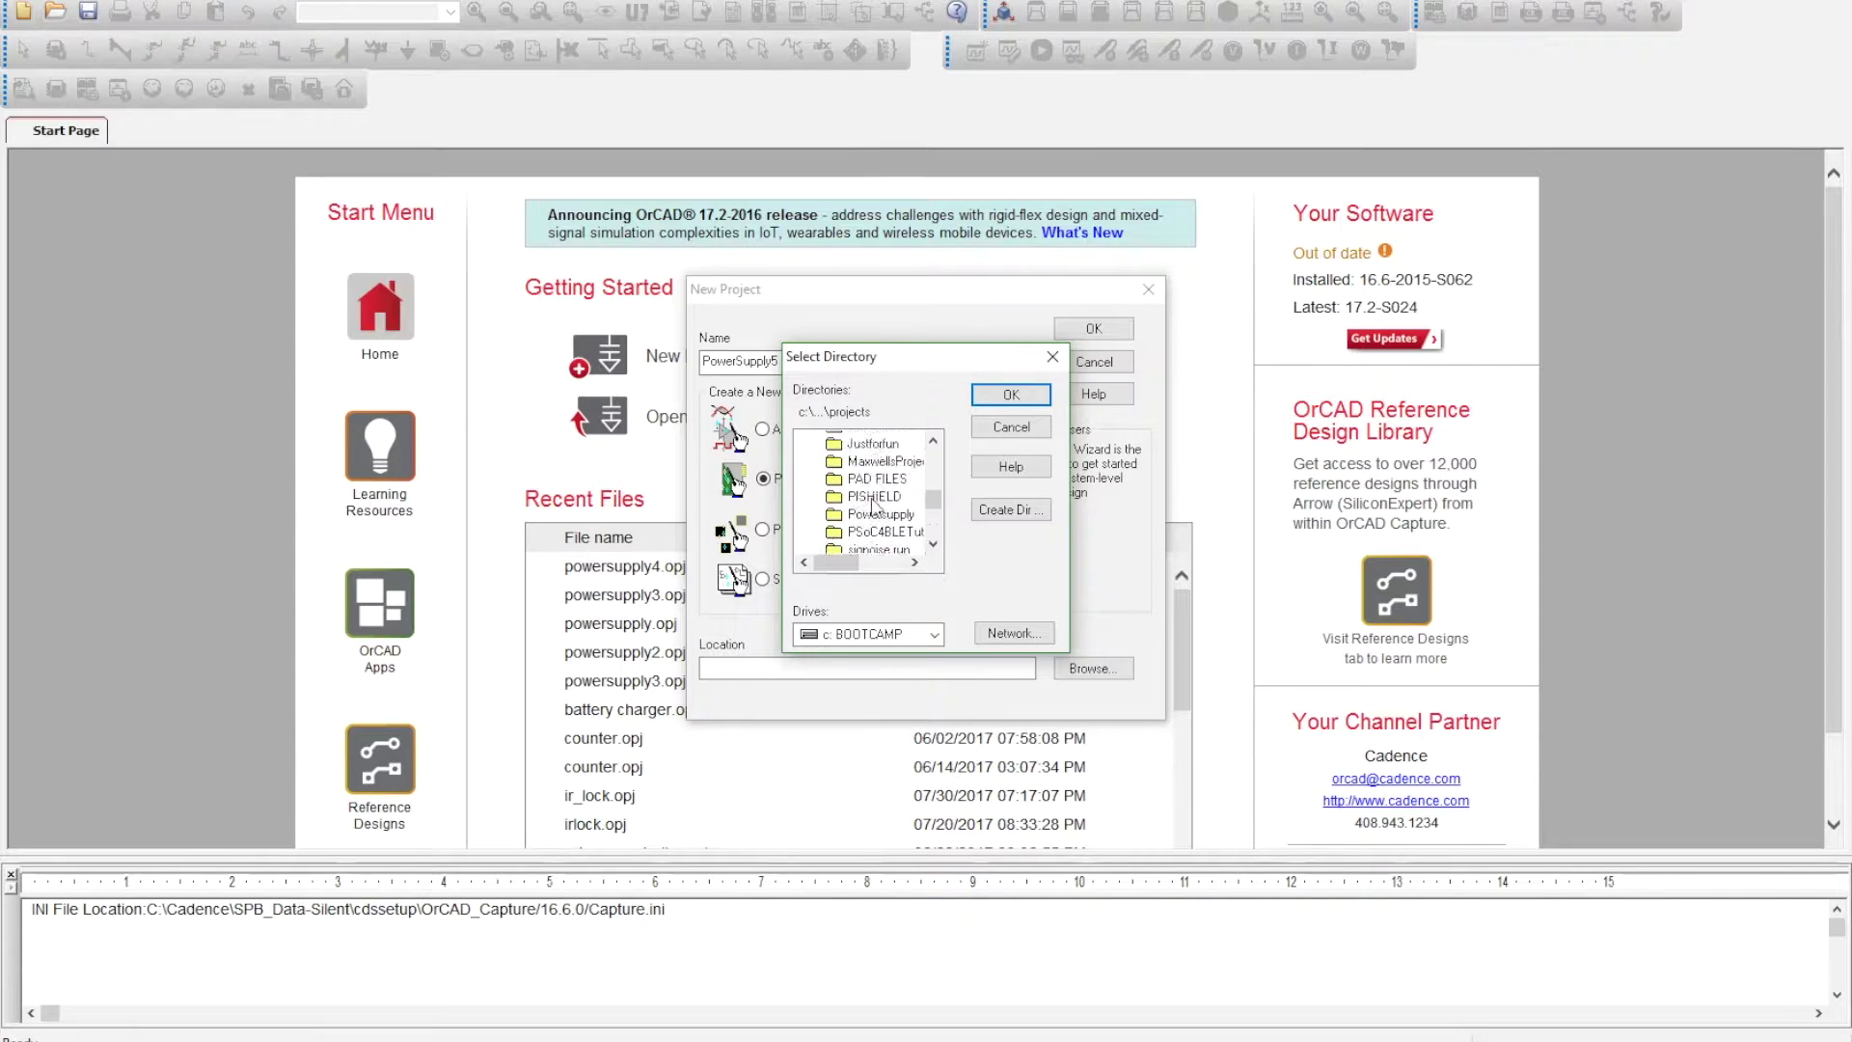
Step: Create a PowerSupply5 folder there and accept it as the project location
left_click(982, 513)
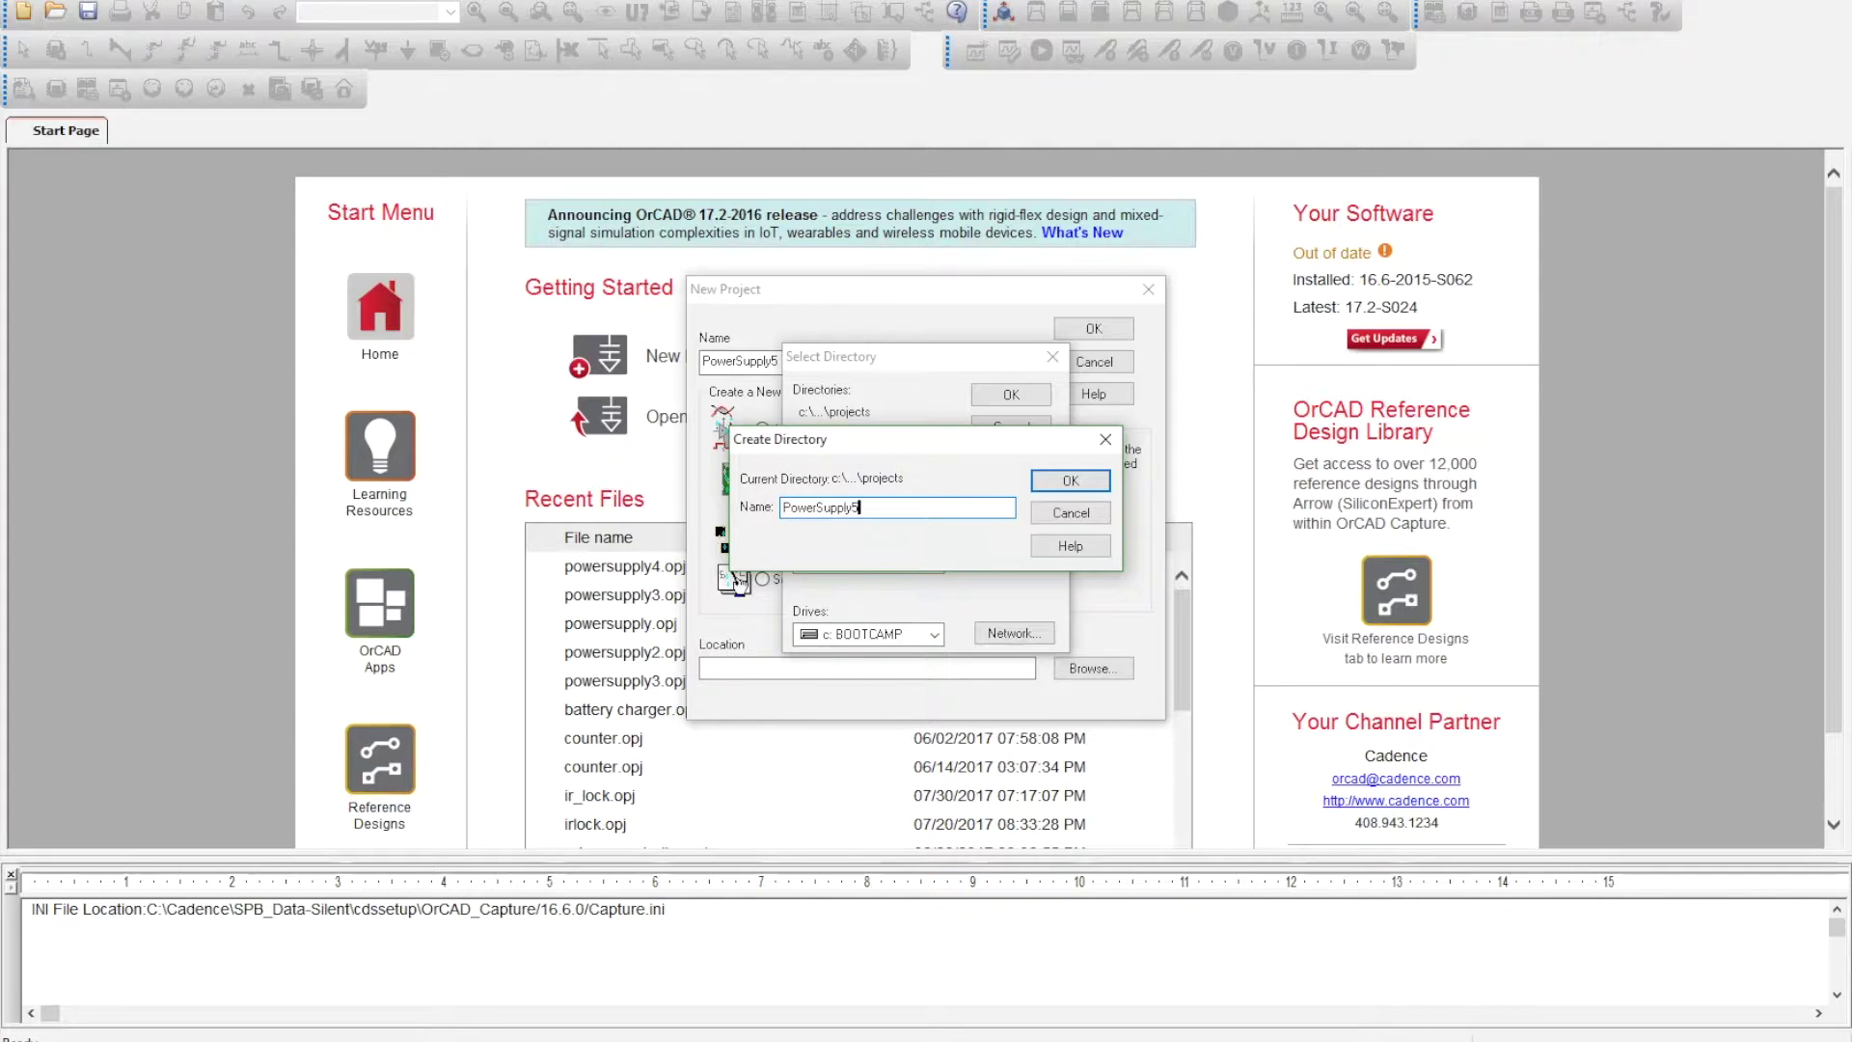
key("Return")
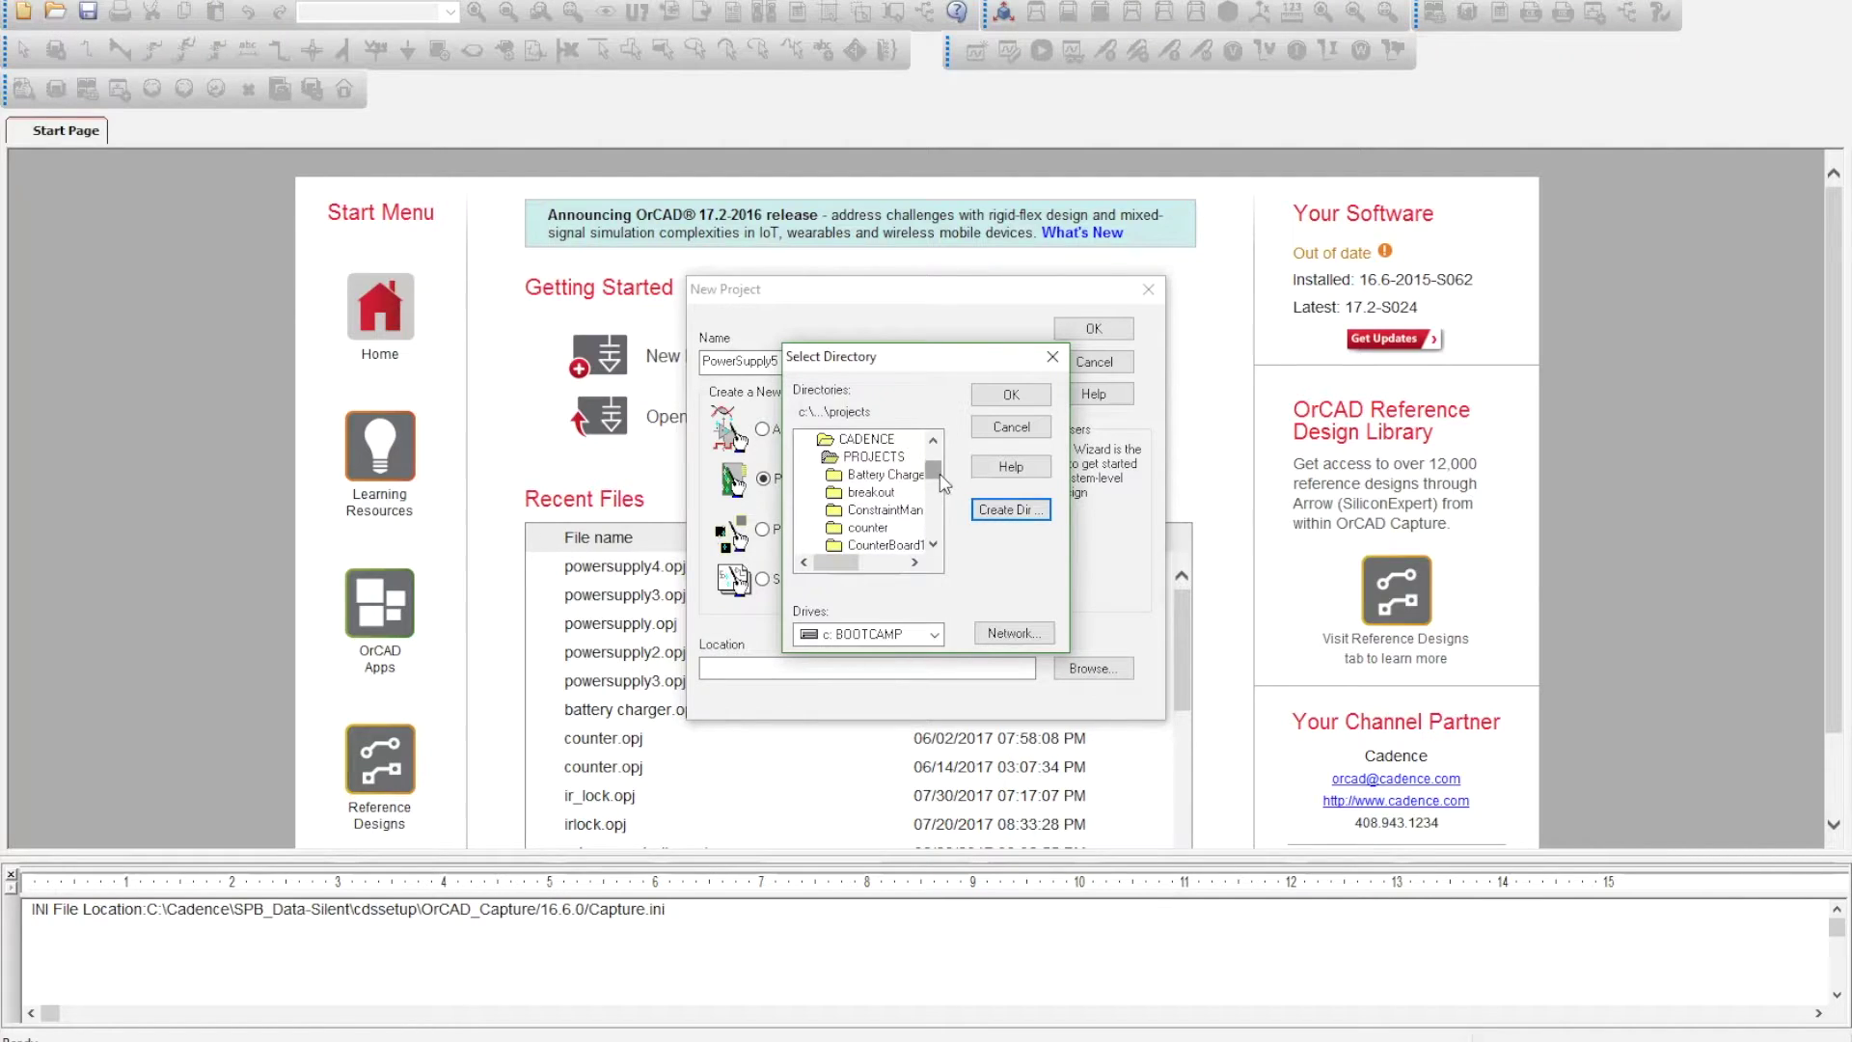
left_click_drag(942, 483, 950, 527)
double_click(882, 492)
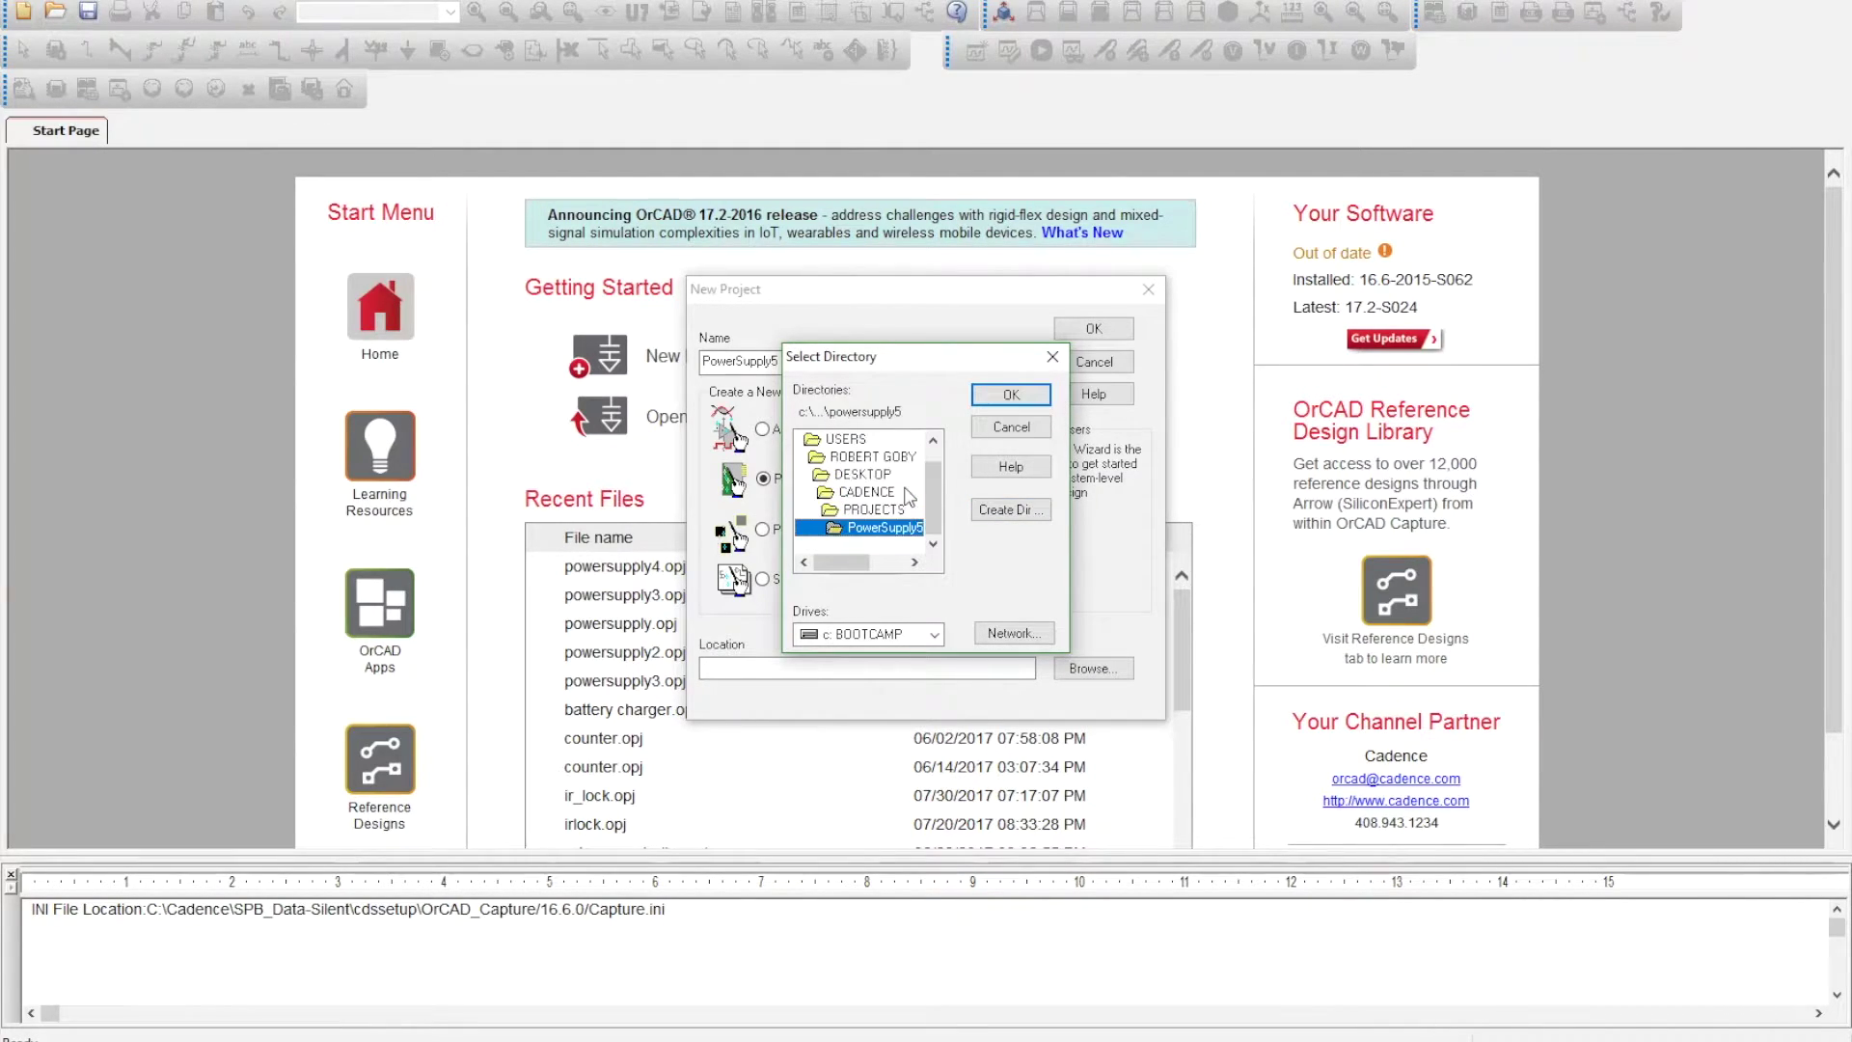
left_click(1008, 397)
left_click_drag(946, 669, 1077, 683)
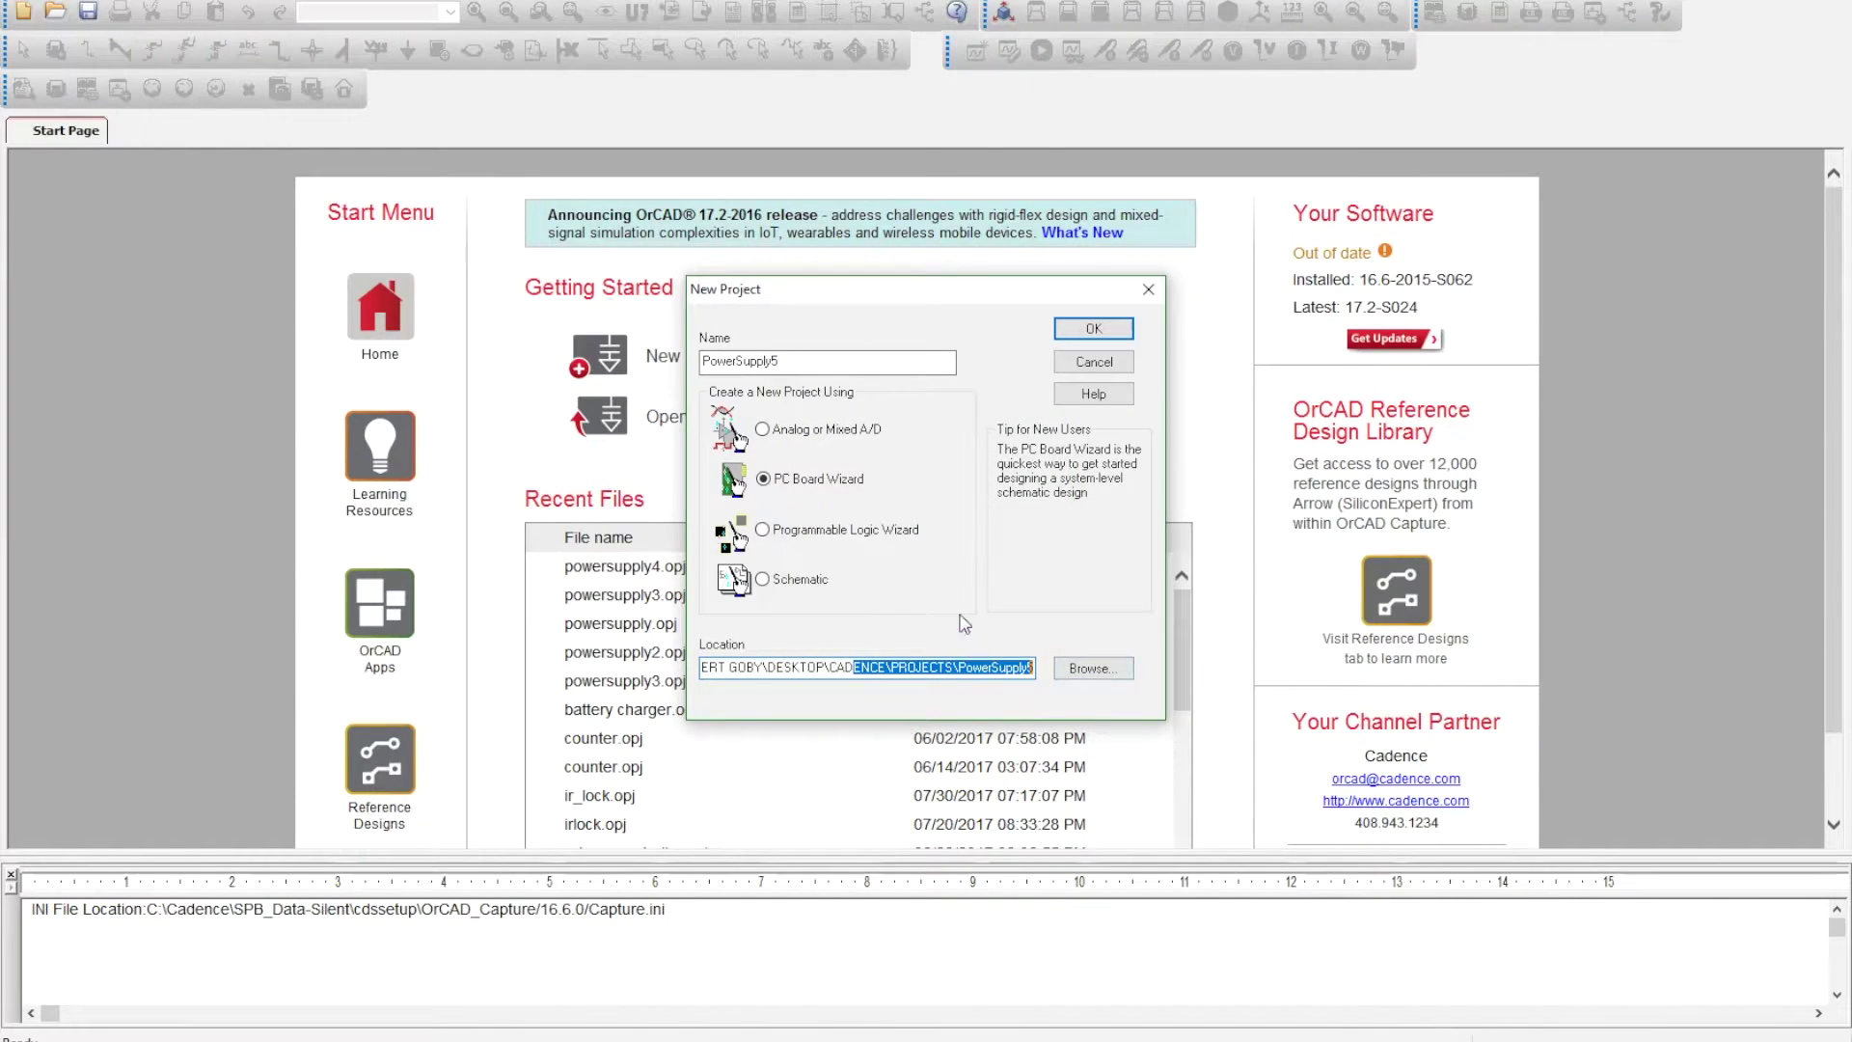
Step: Create the project and finish the PCB Project Wizard with the Amplifier library selected
left_click(1092, 333)
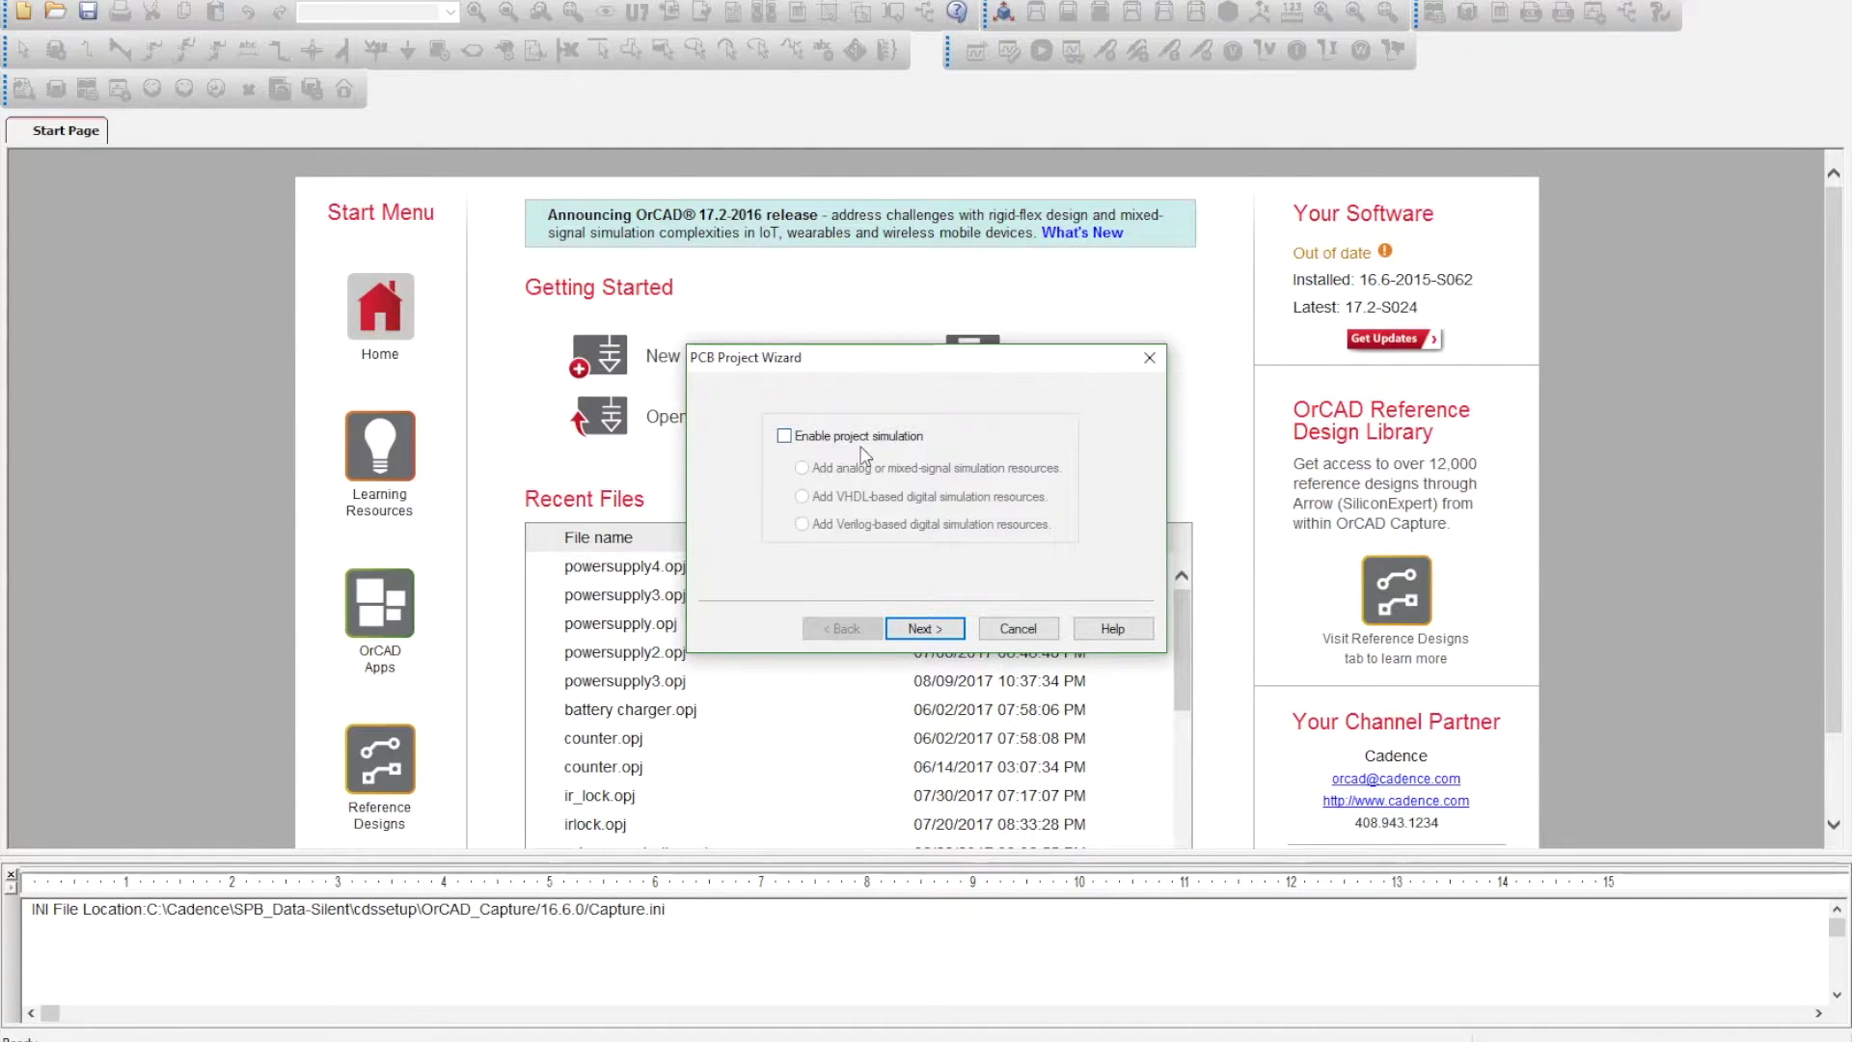
left_click(924, 629)
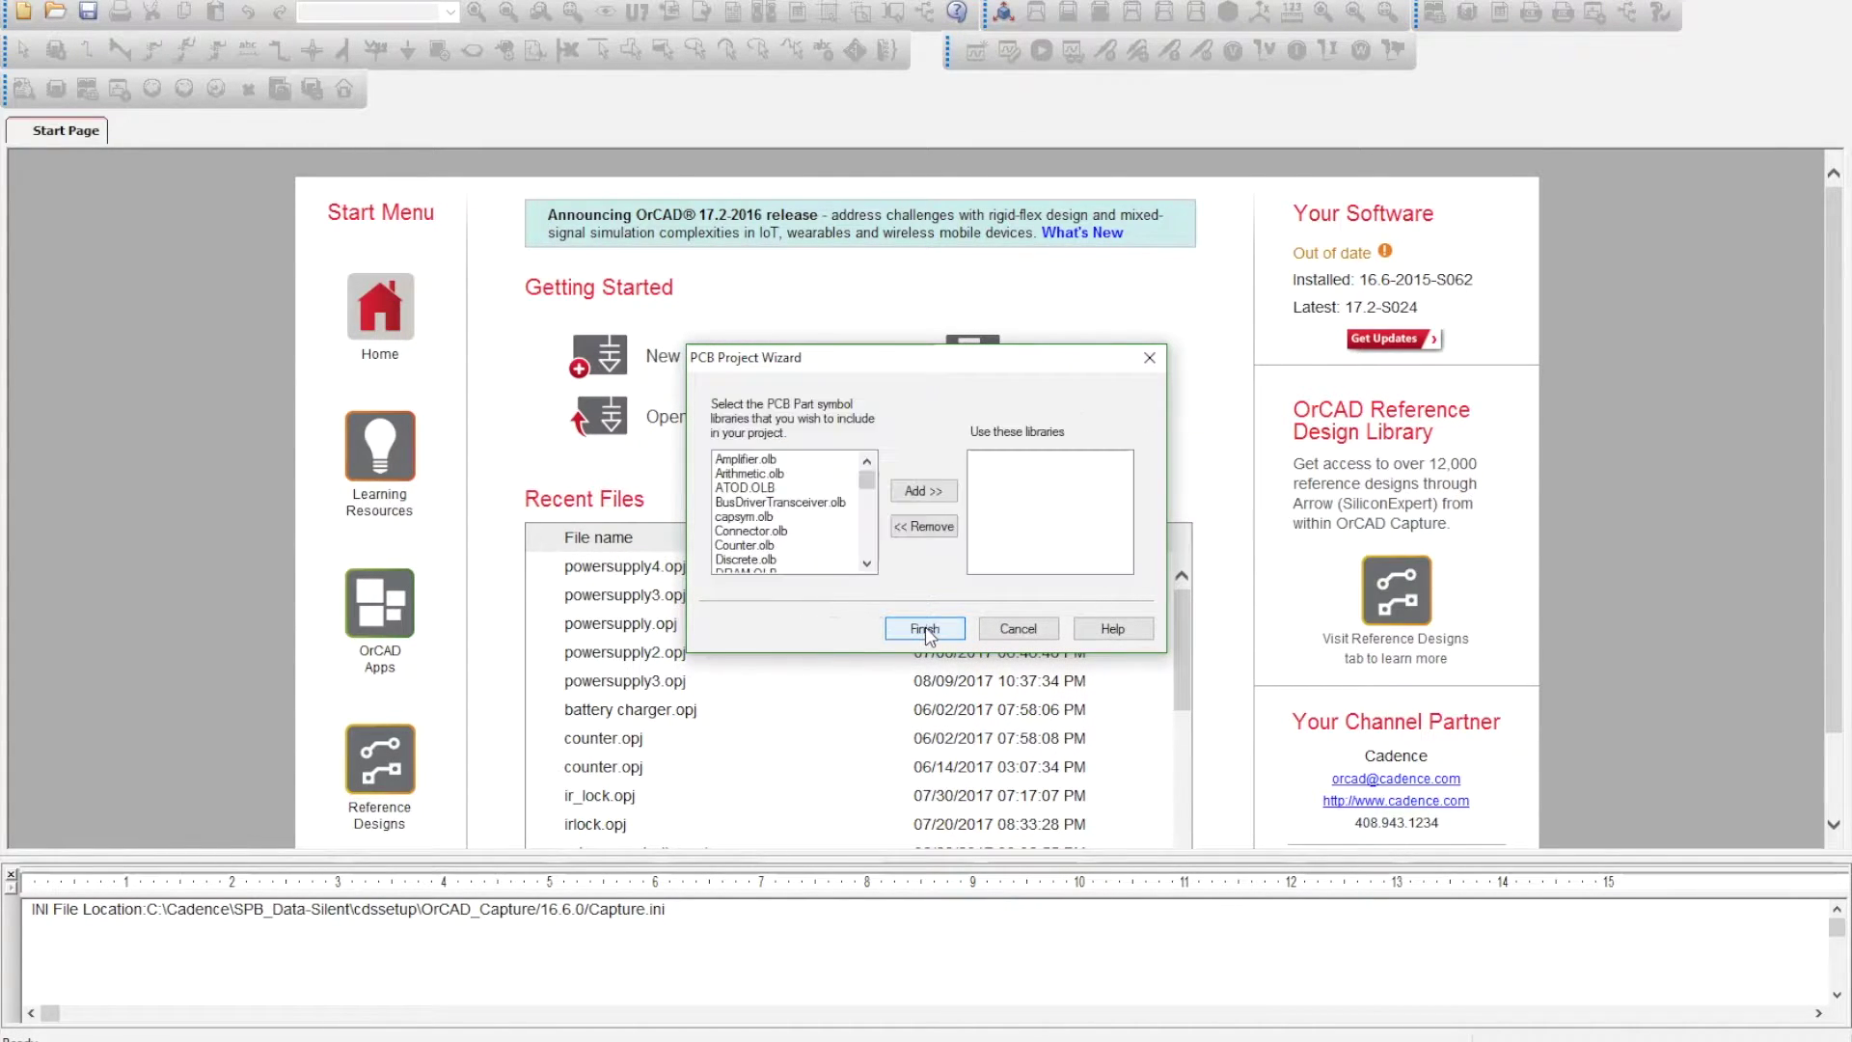
left_click(806, 461)
left_click(937, 633)
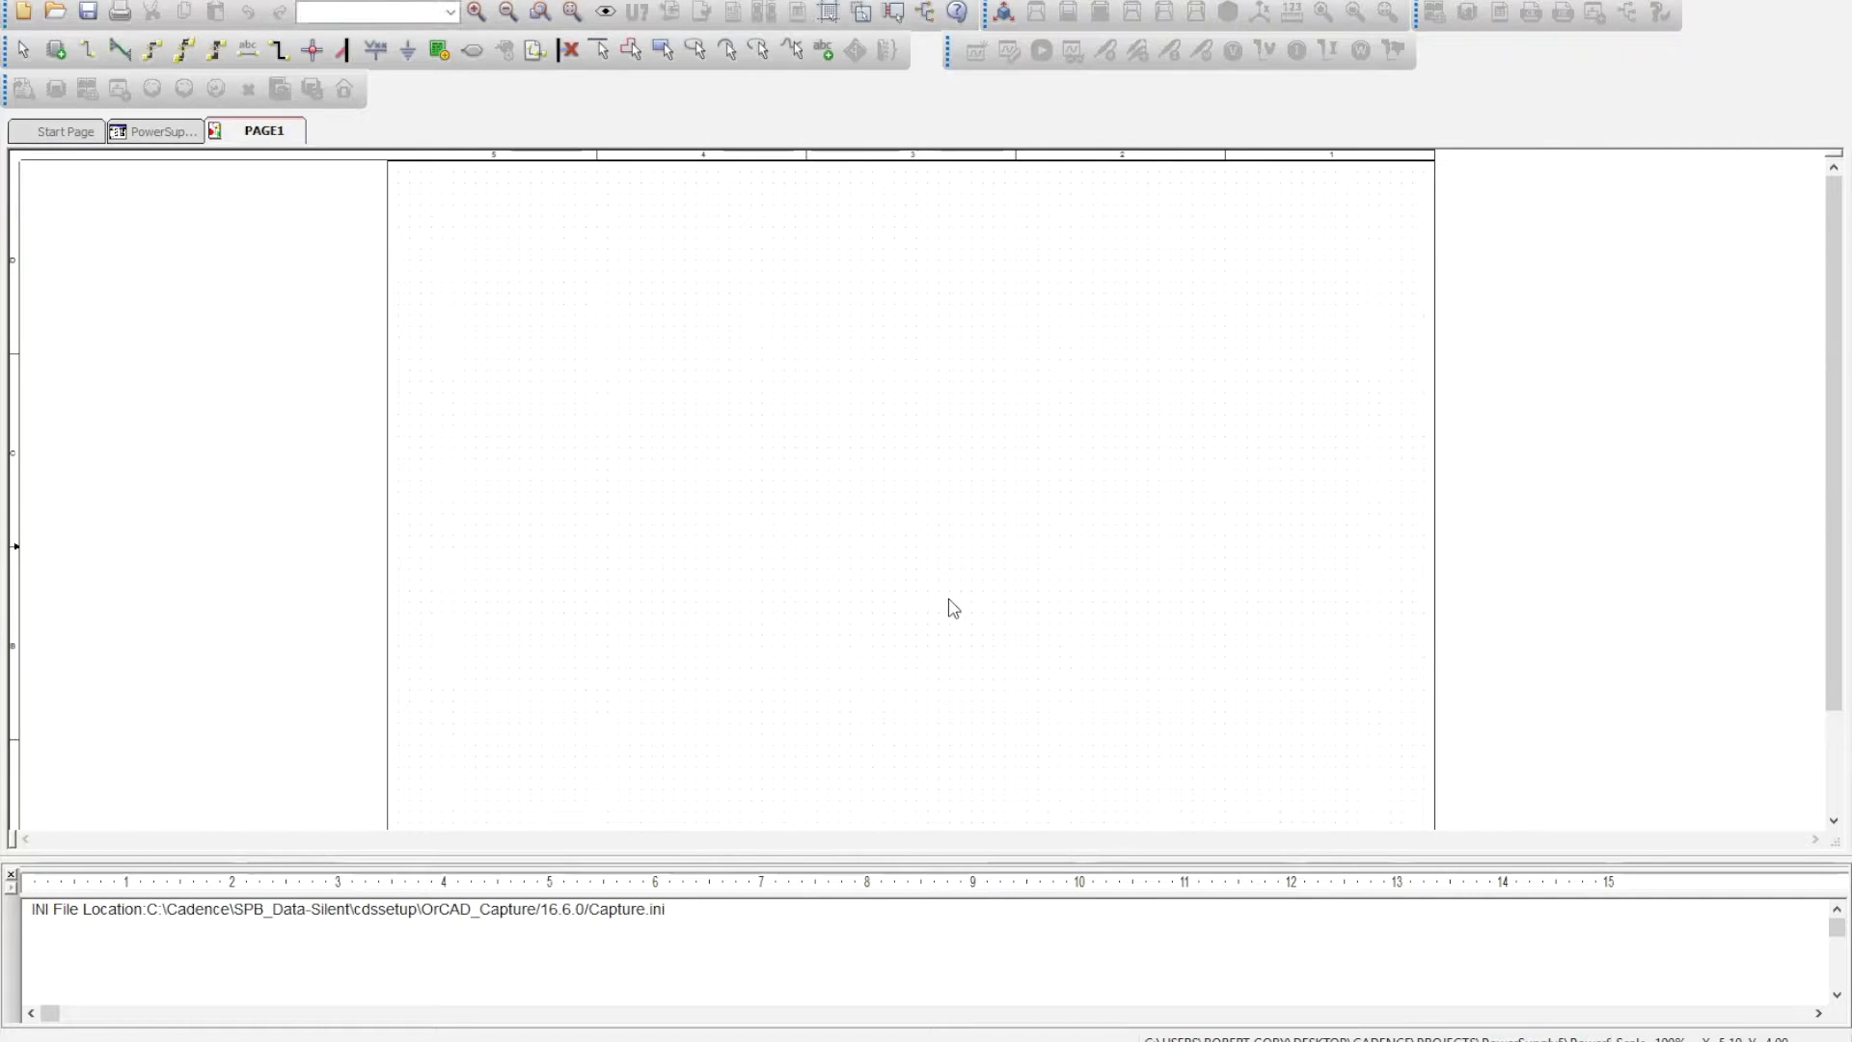
Step: Add every library file in the Capture library folder to the Place Part panel
left_click_drag(1836, 472, 1836, 574)
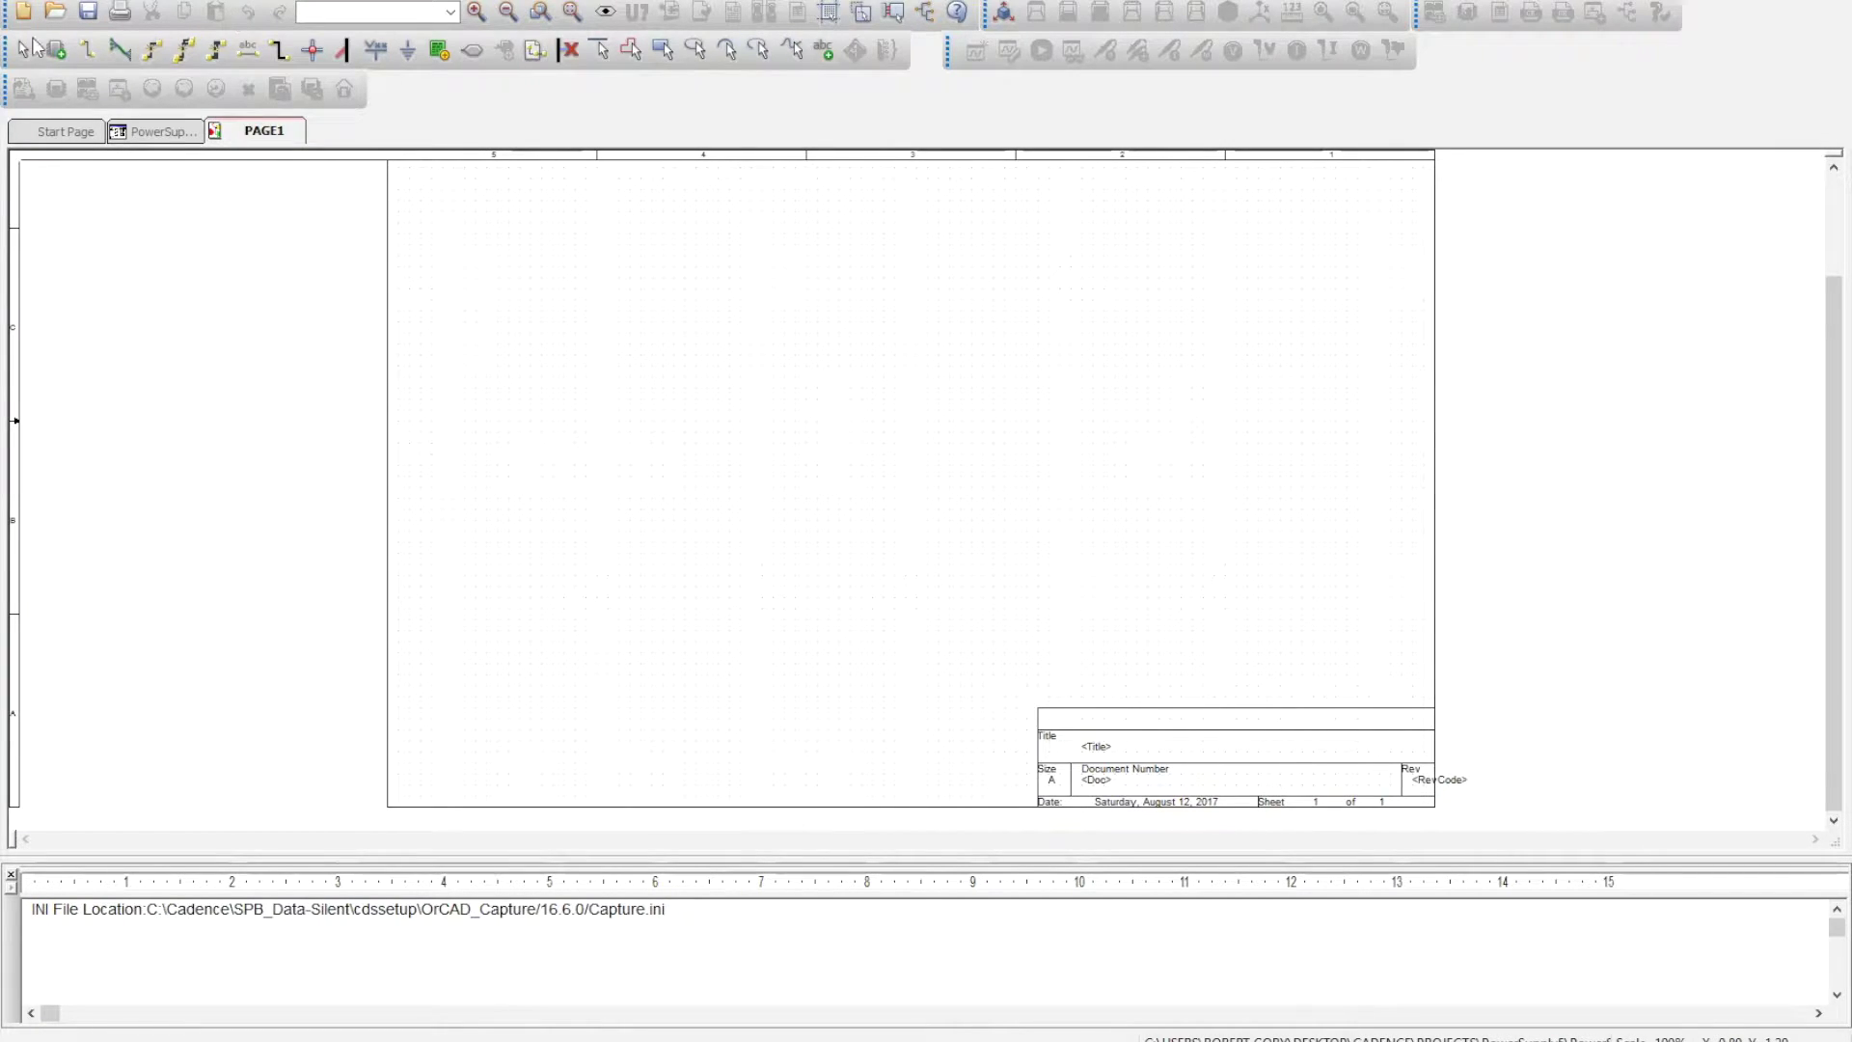
left_click(57, 51)
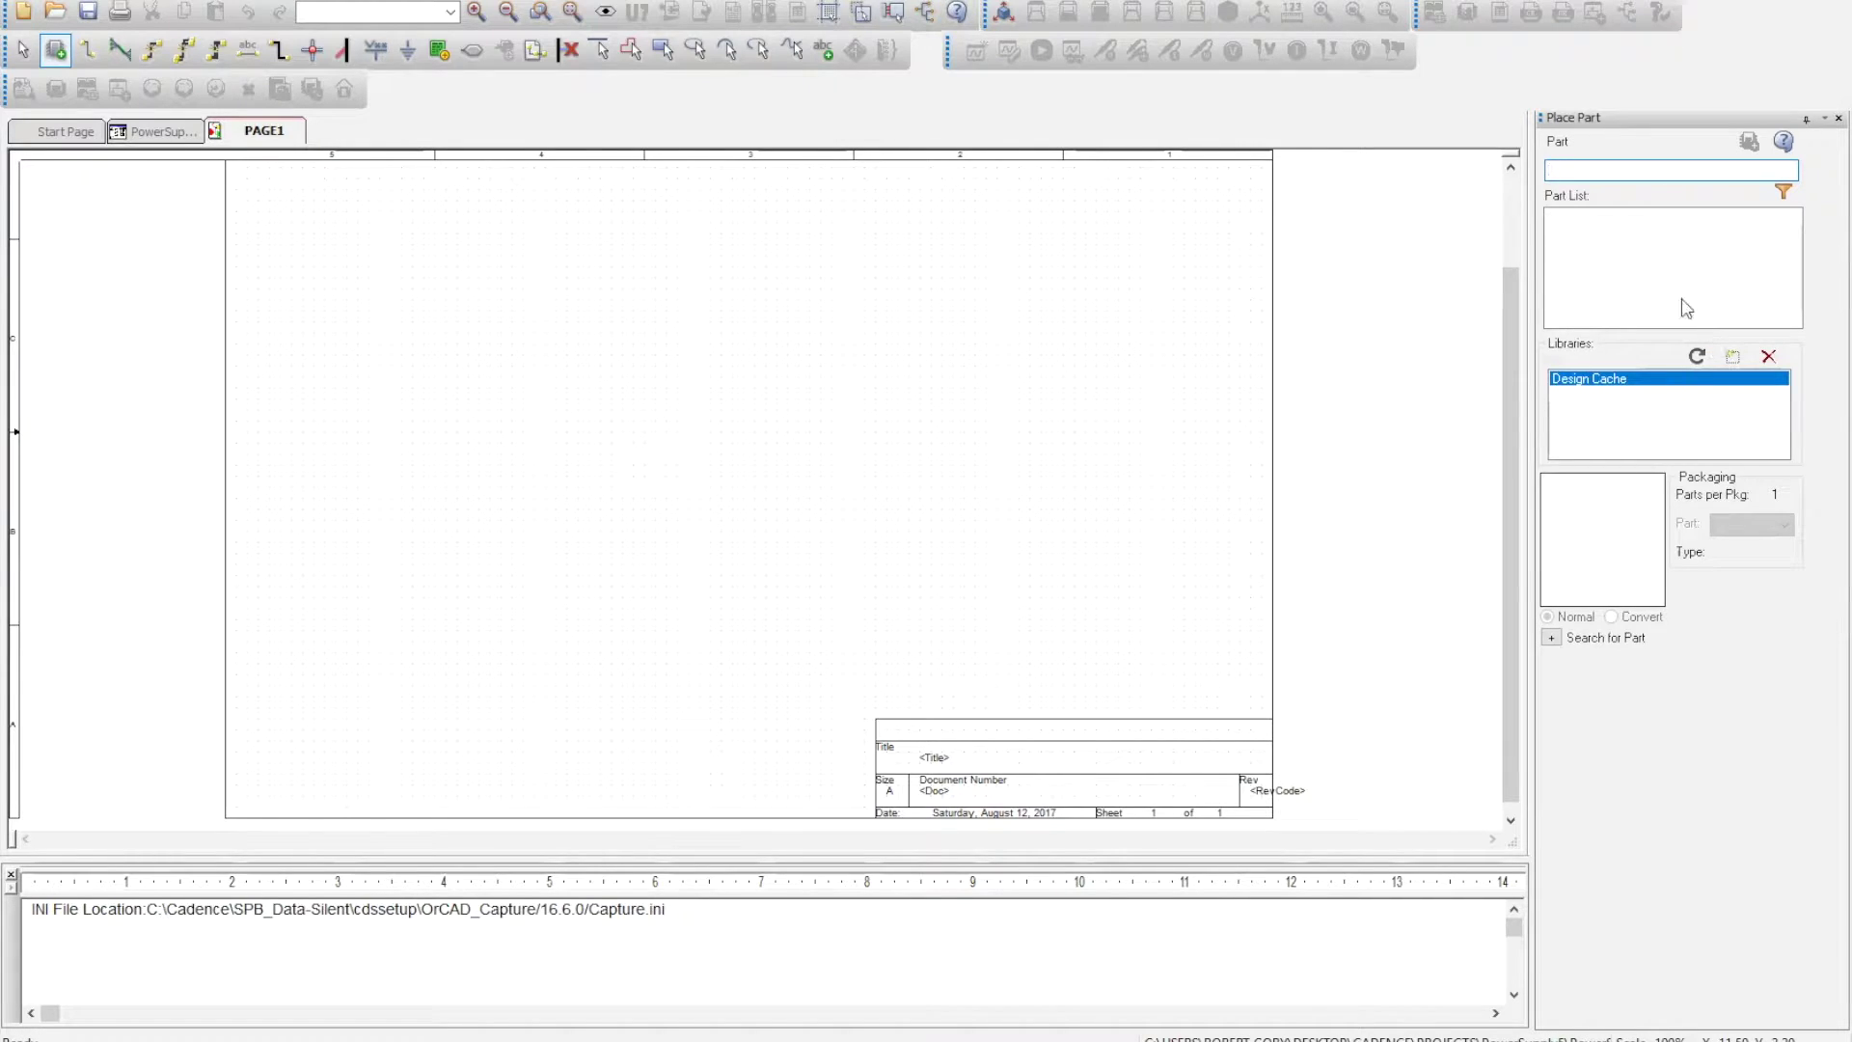
left_click(1733, 357)
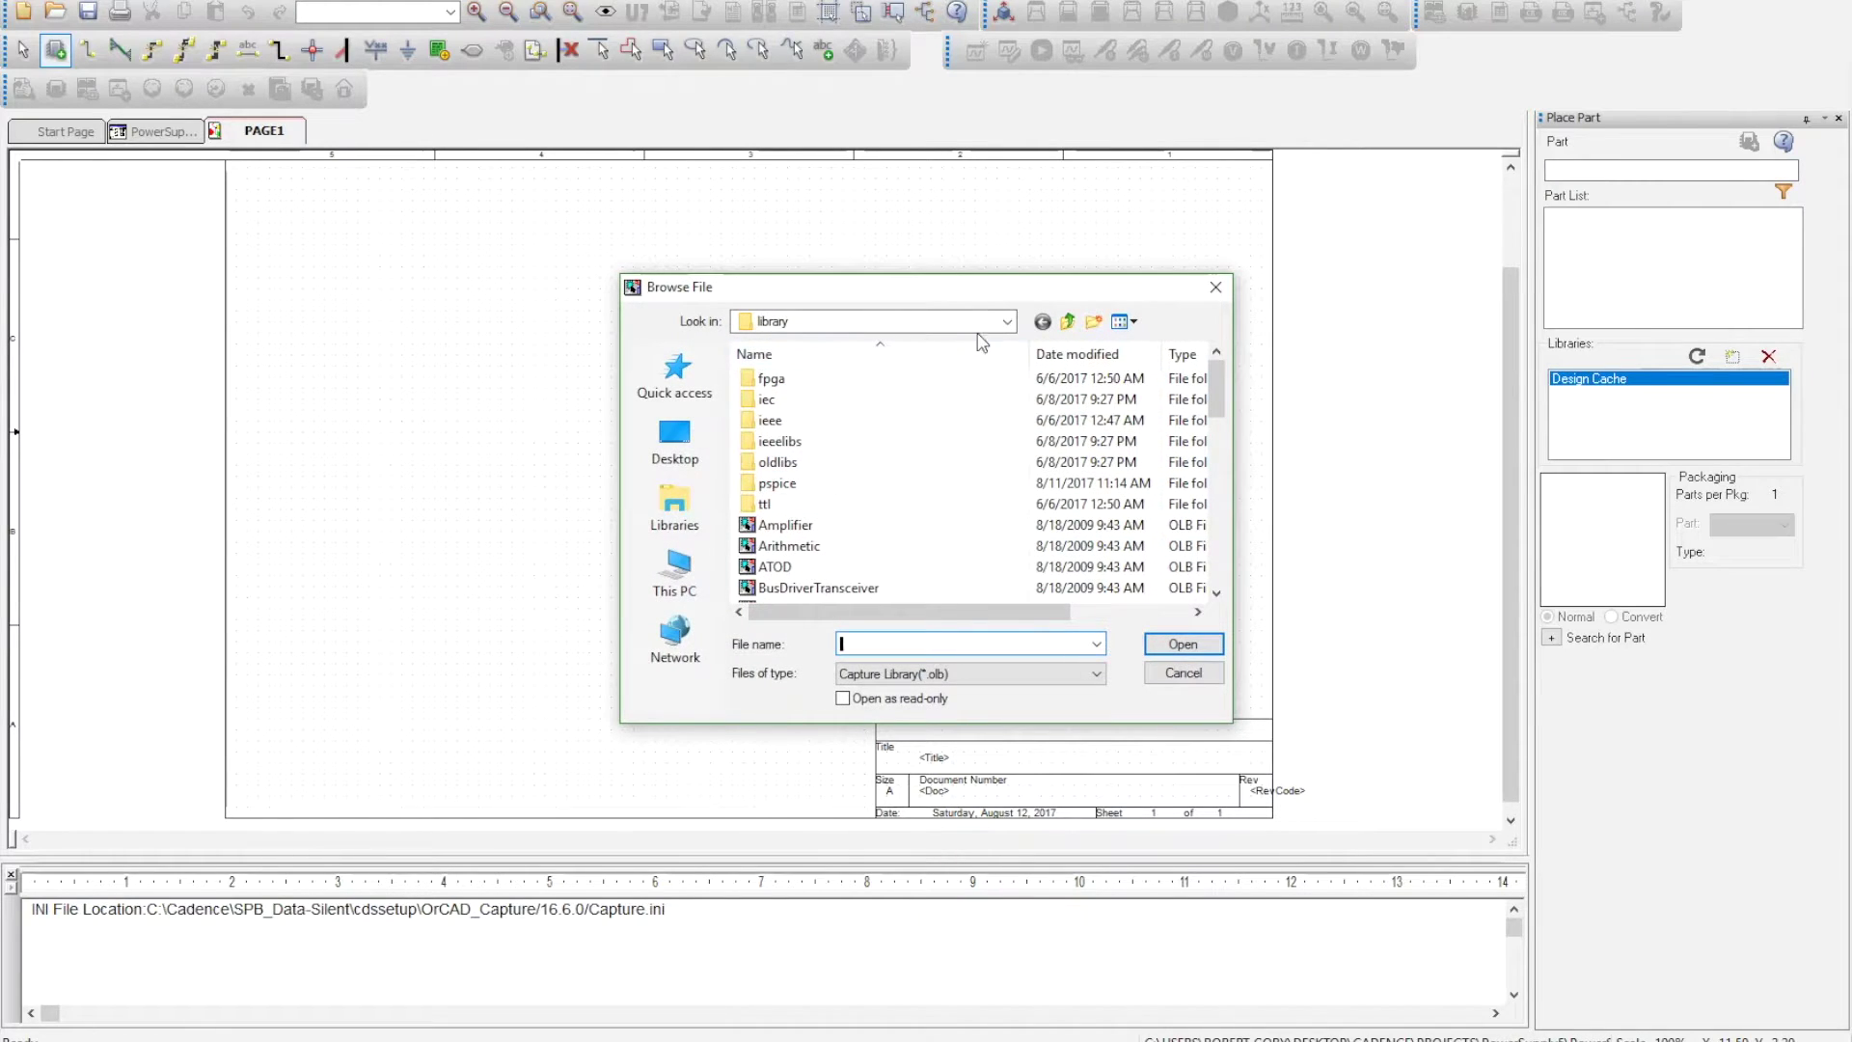
left_click(1006, 321)
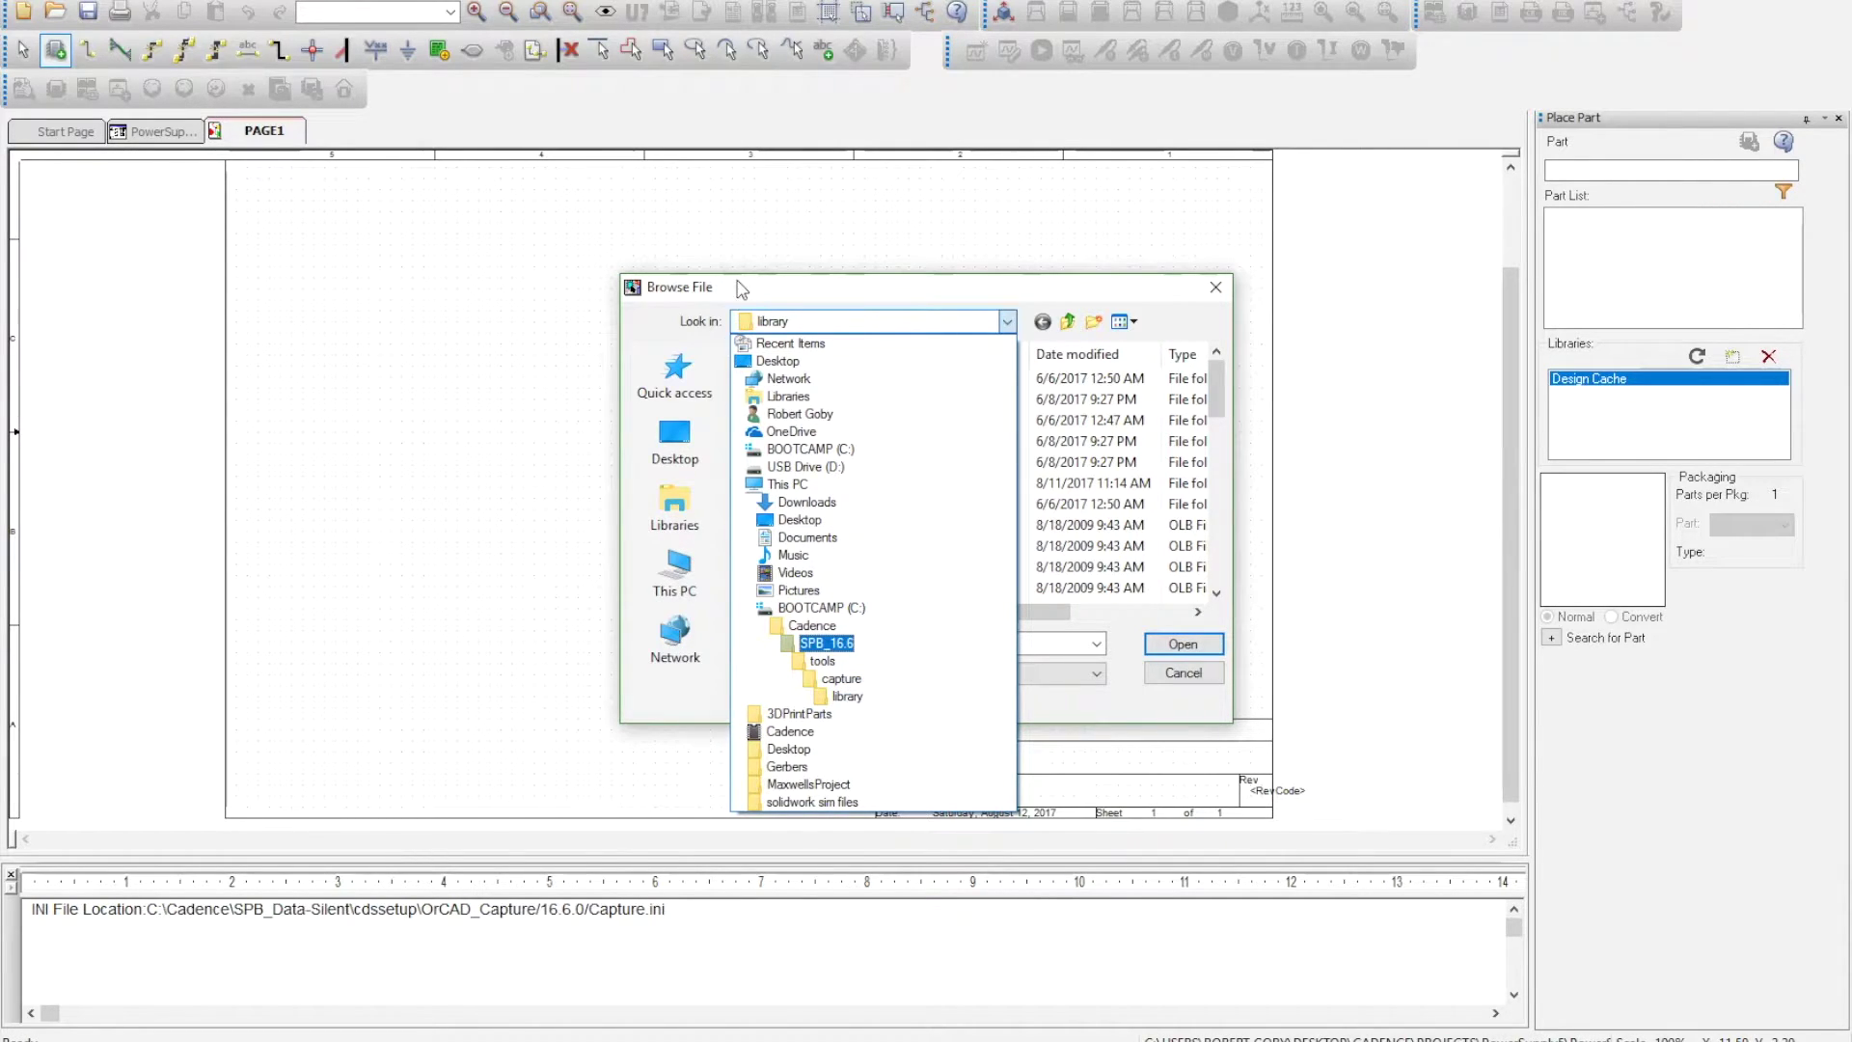
key("Escape")
left_click(828, 443)
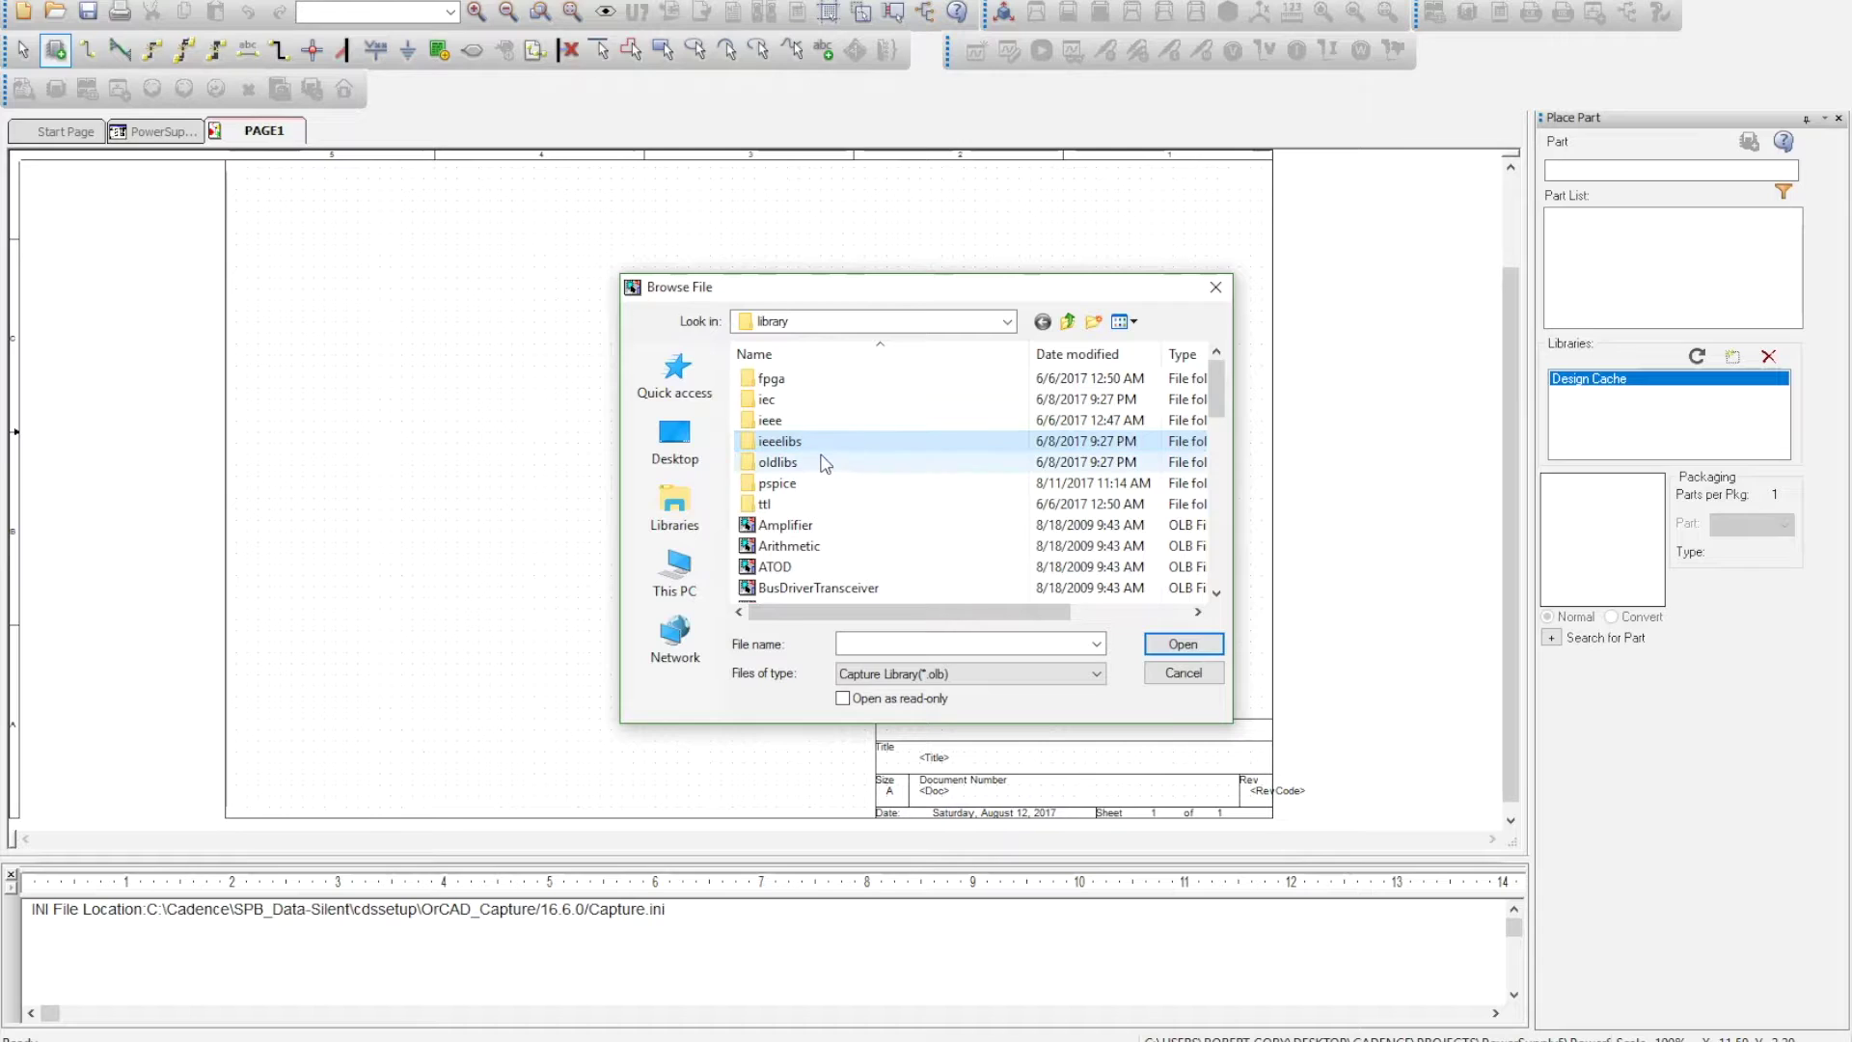
key("ctrl+a")
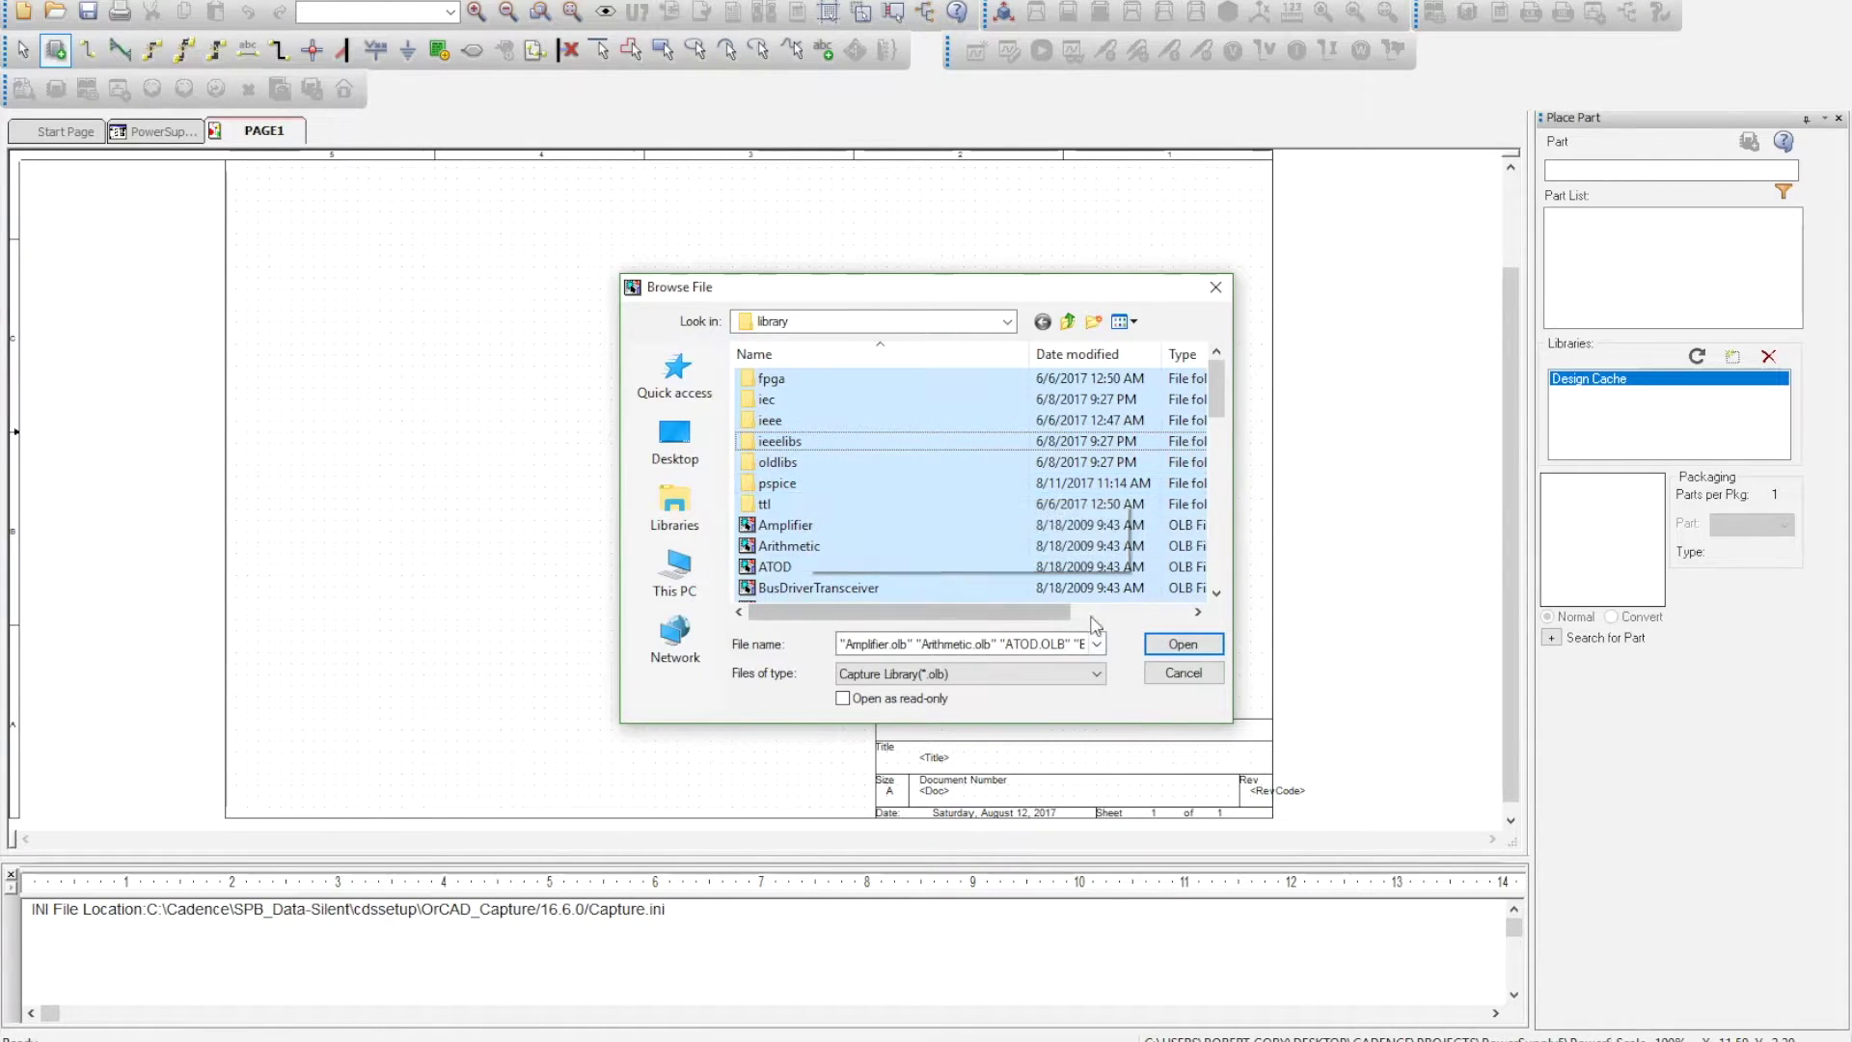
left_click(1184, 646)
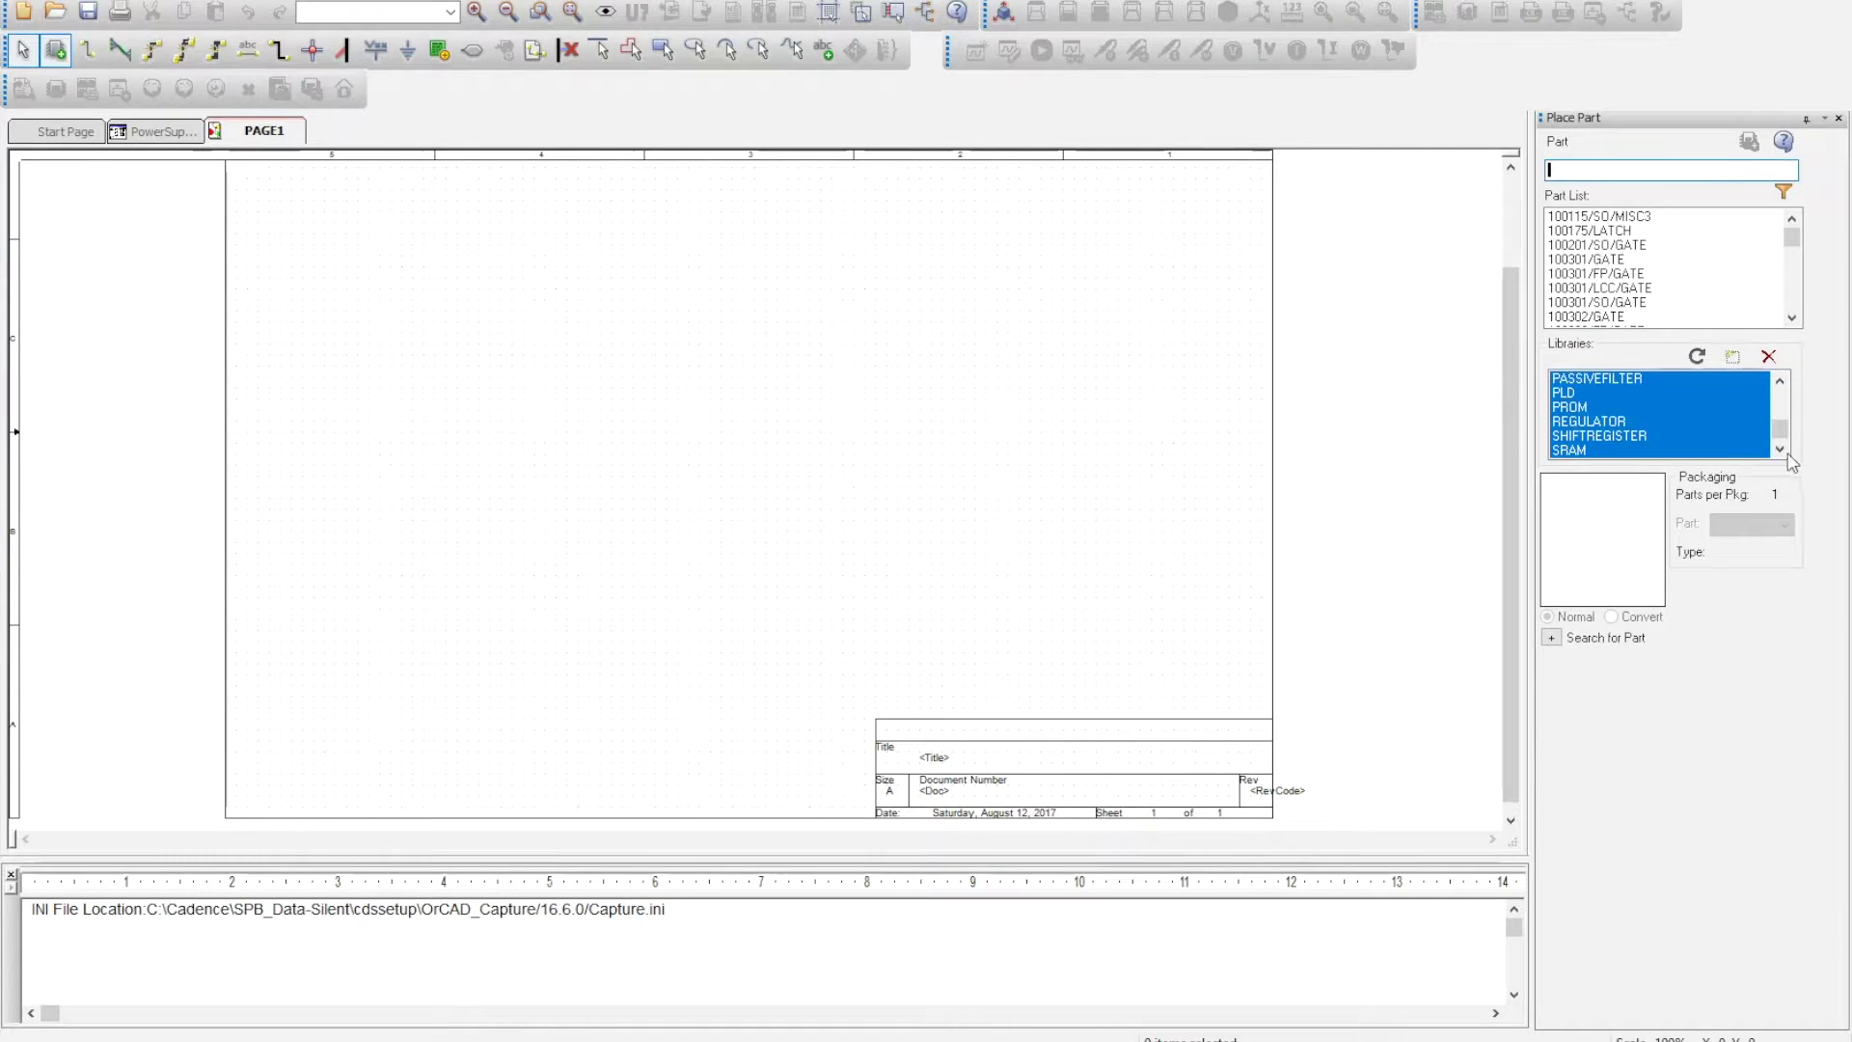
Step: Search for CON2, rotate and mirror it, and place connector J1 at the upper left
left_click(1779, 386)
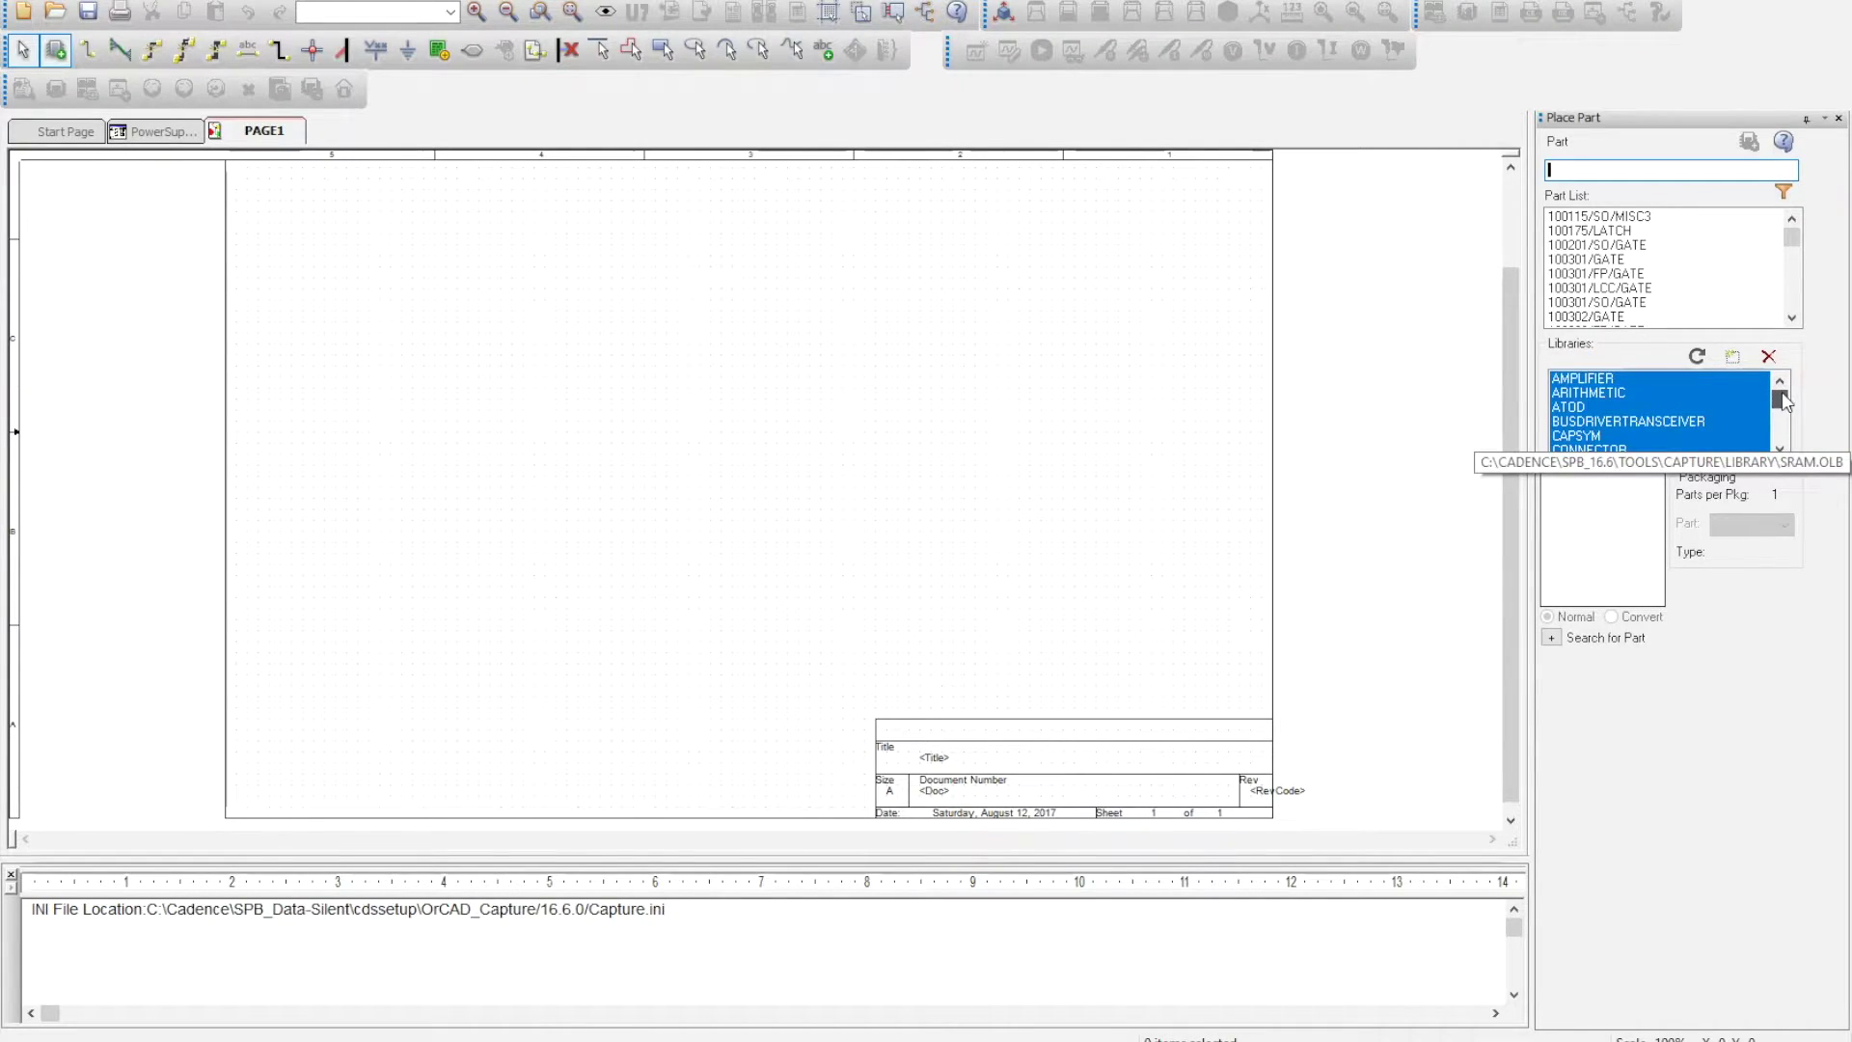
mouse_move(1781, 399)
left_mouse_down()
mouse_move(1782, 449)
mouse_move(1781, 395)
left_mouse_up()
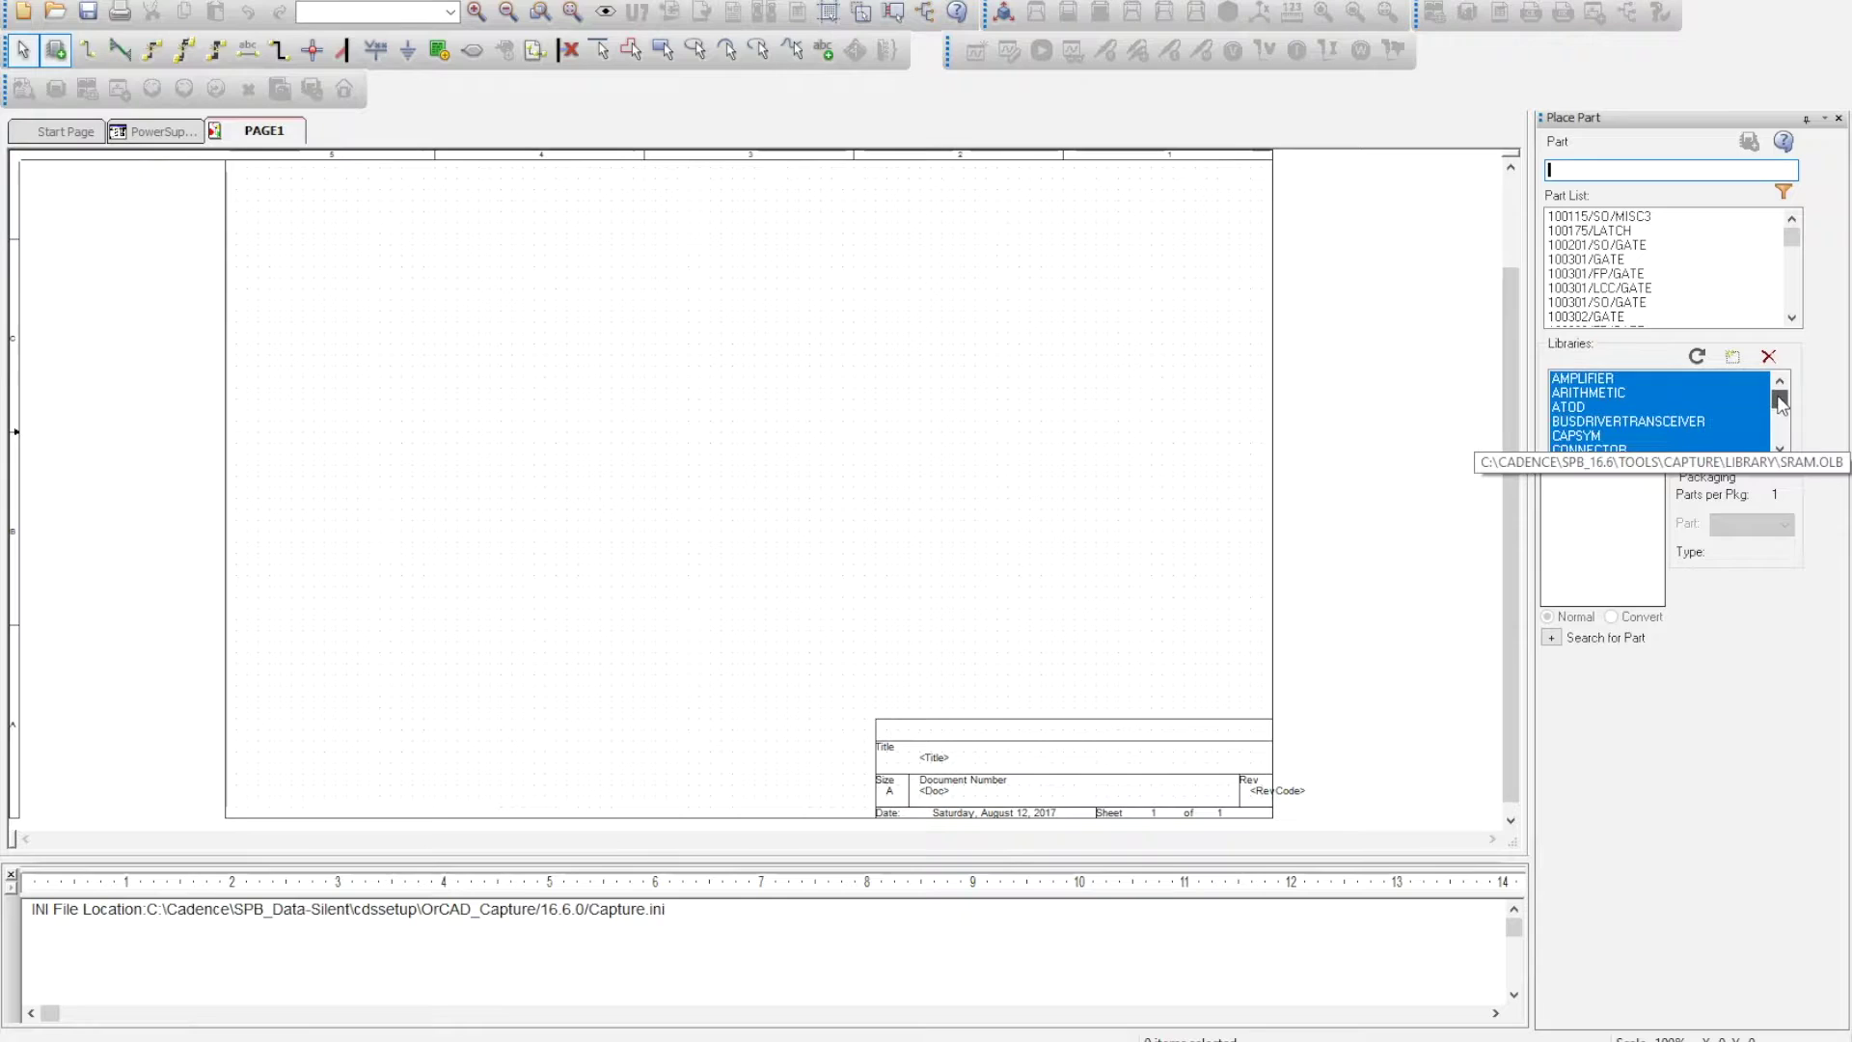
left_click(1605, 172)
type("con")
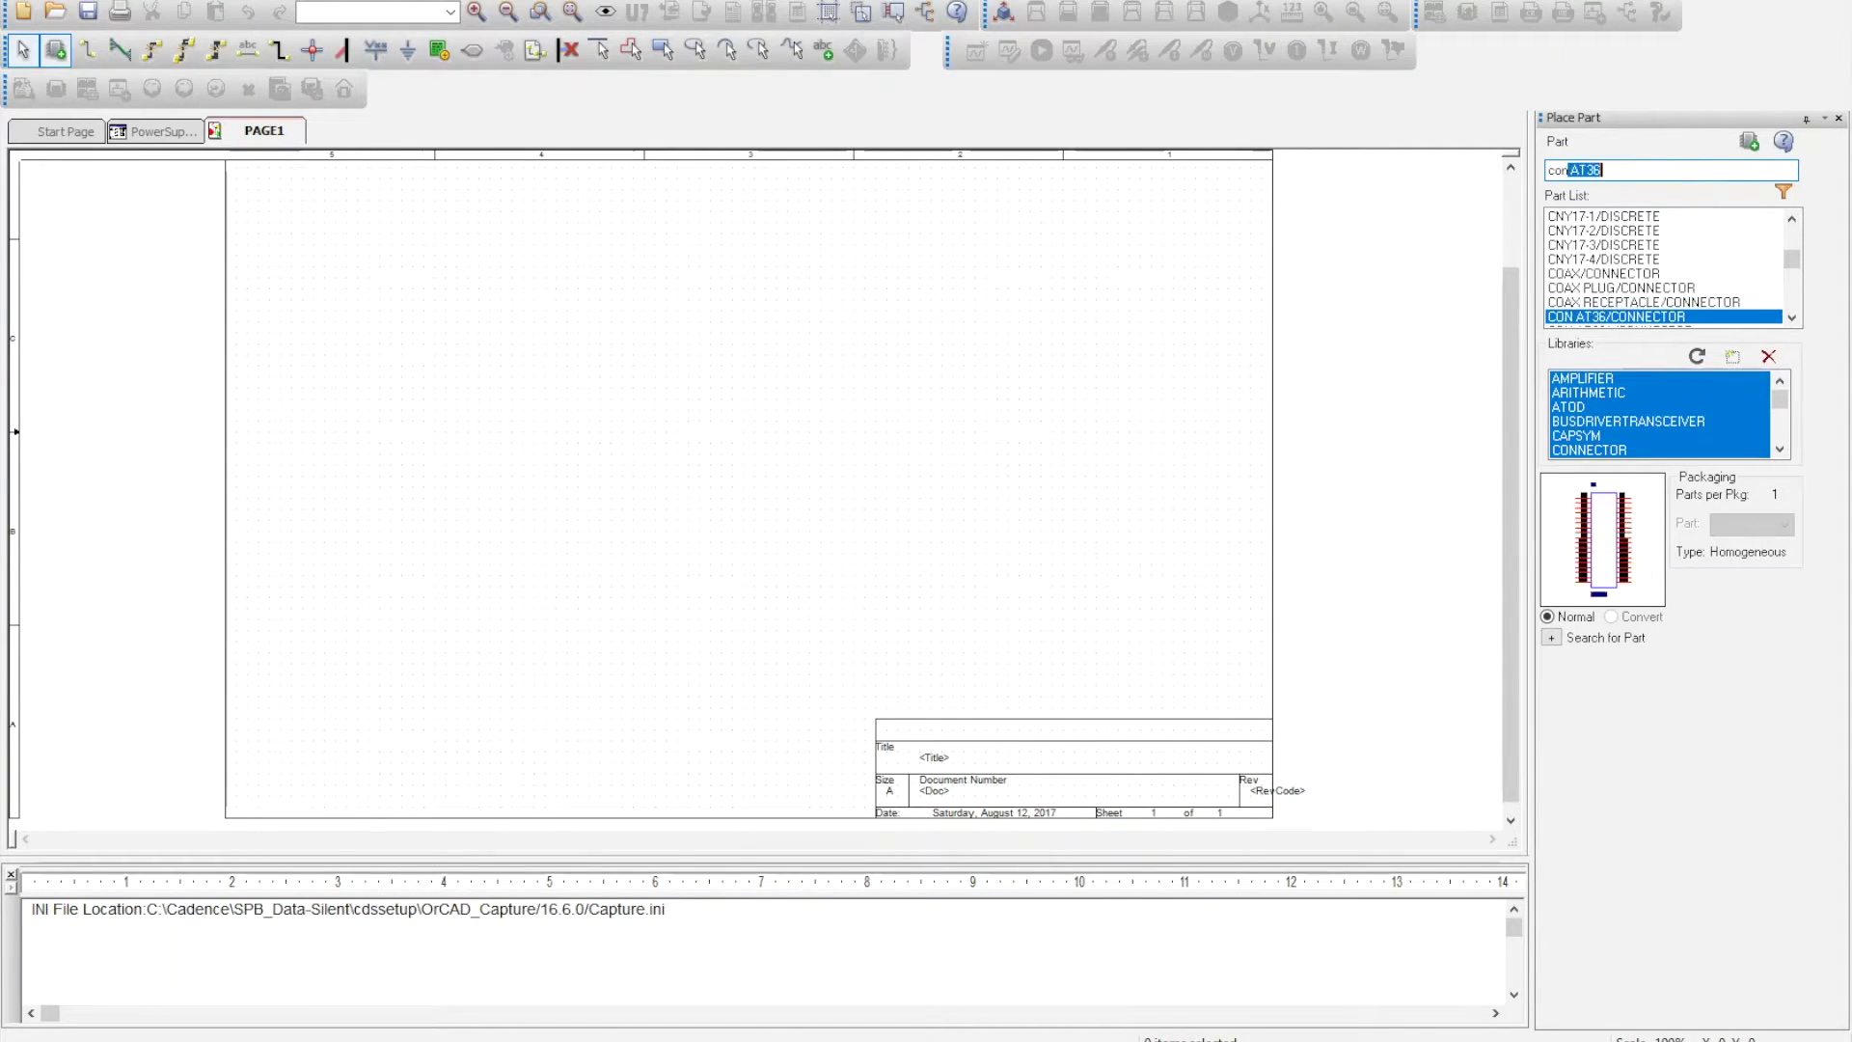
type("2")
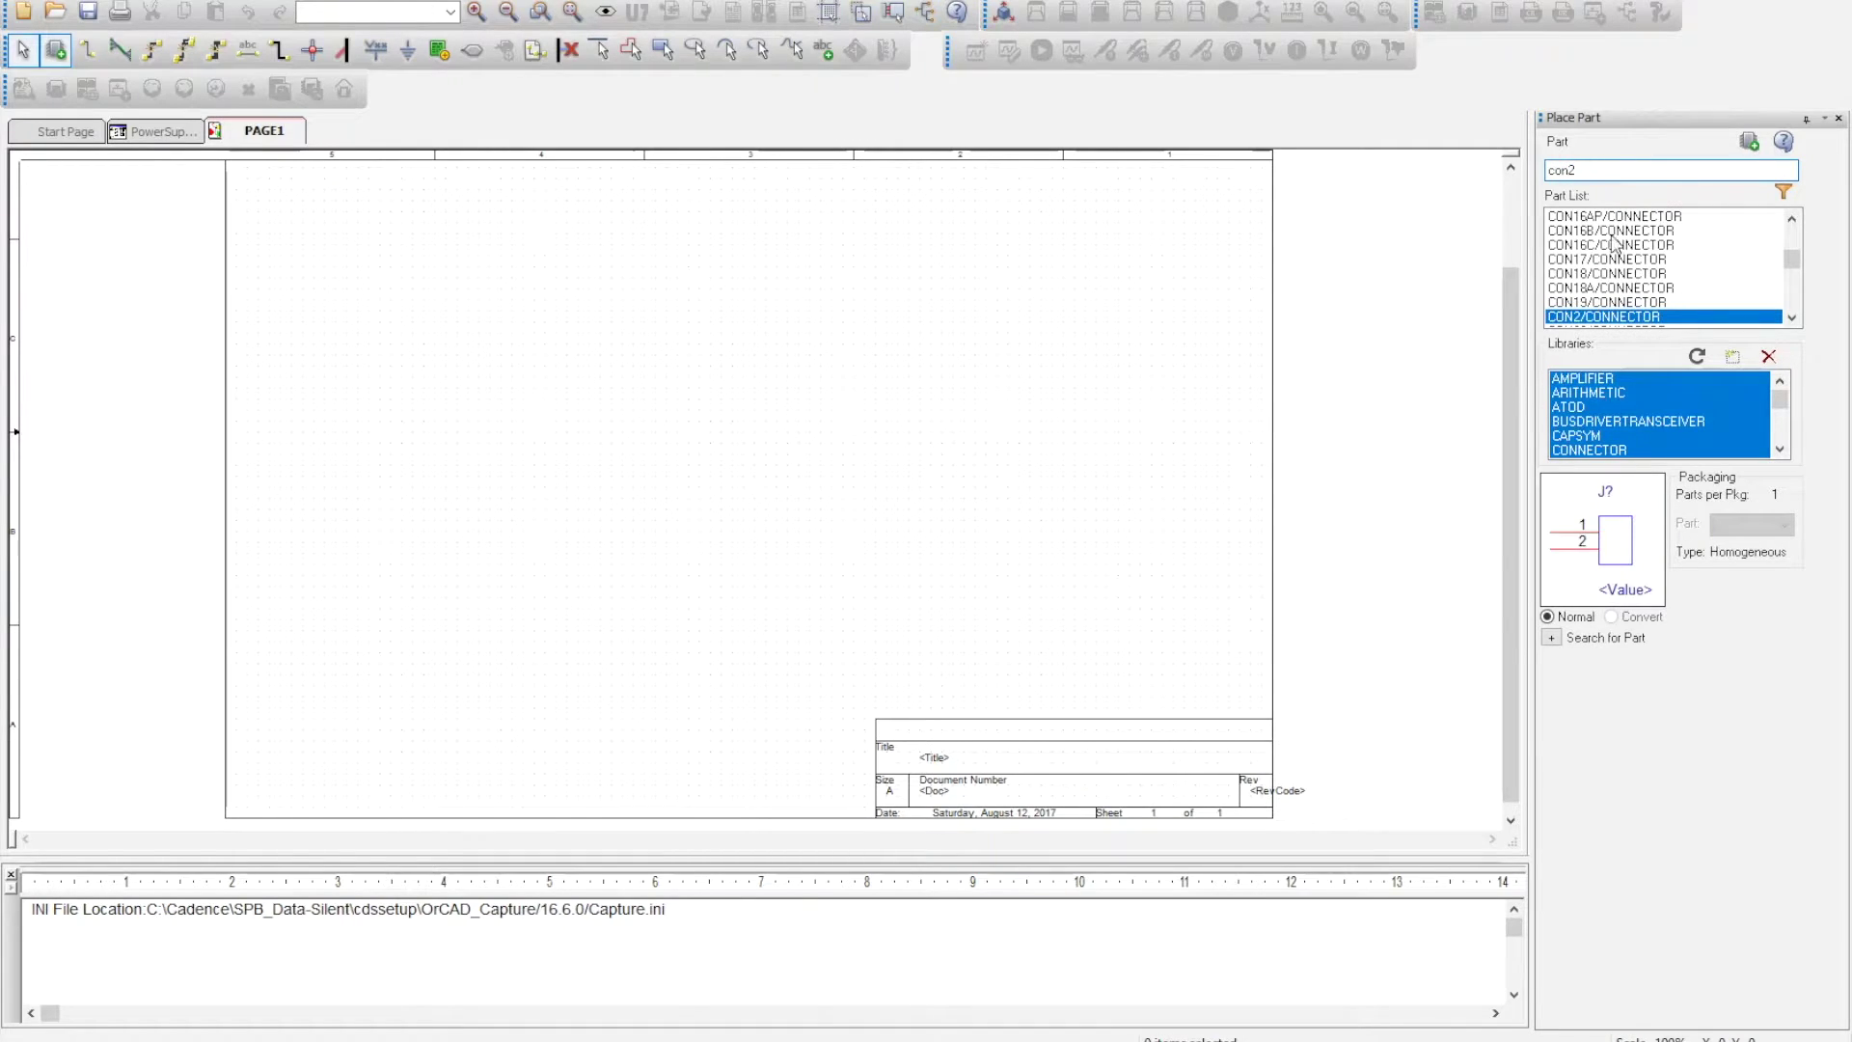
key("Return")
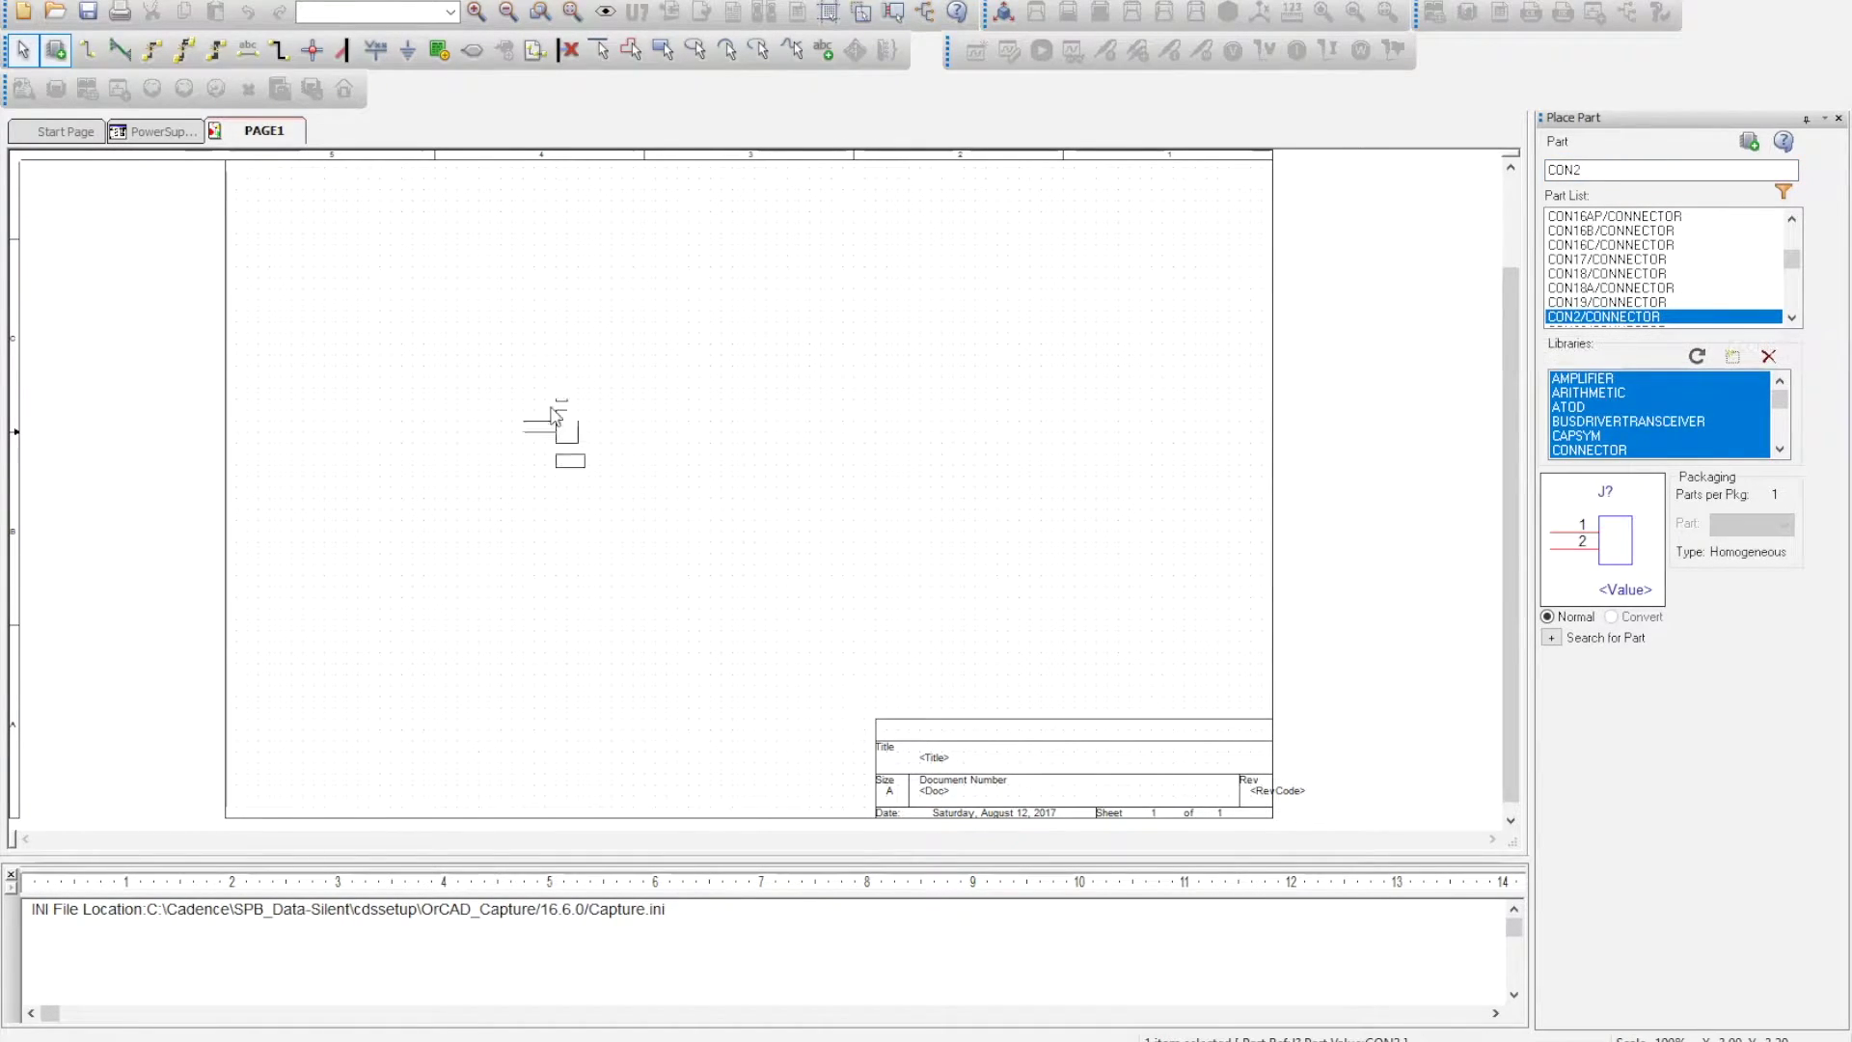
key("r")
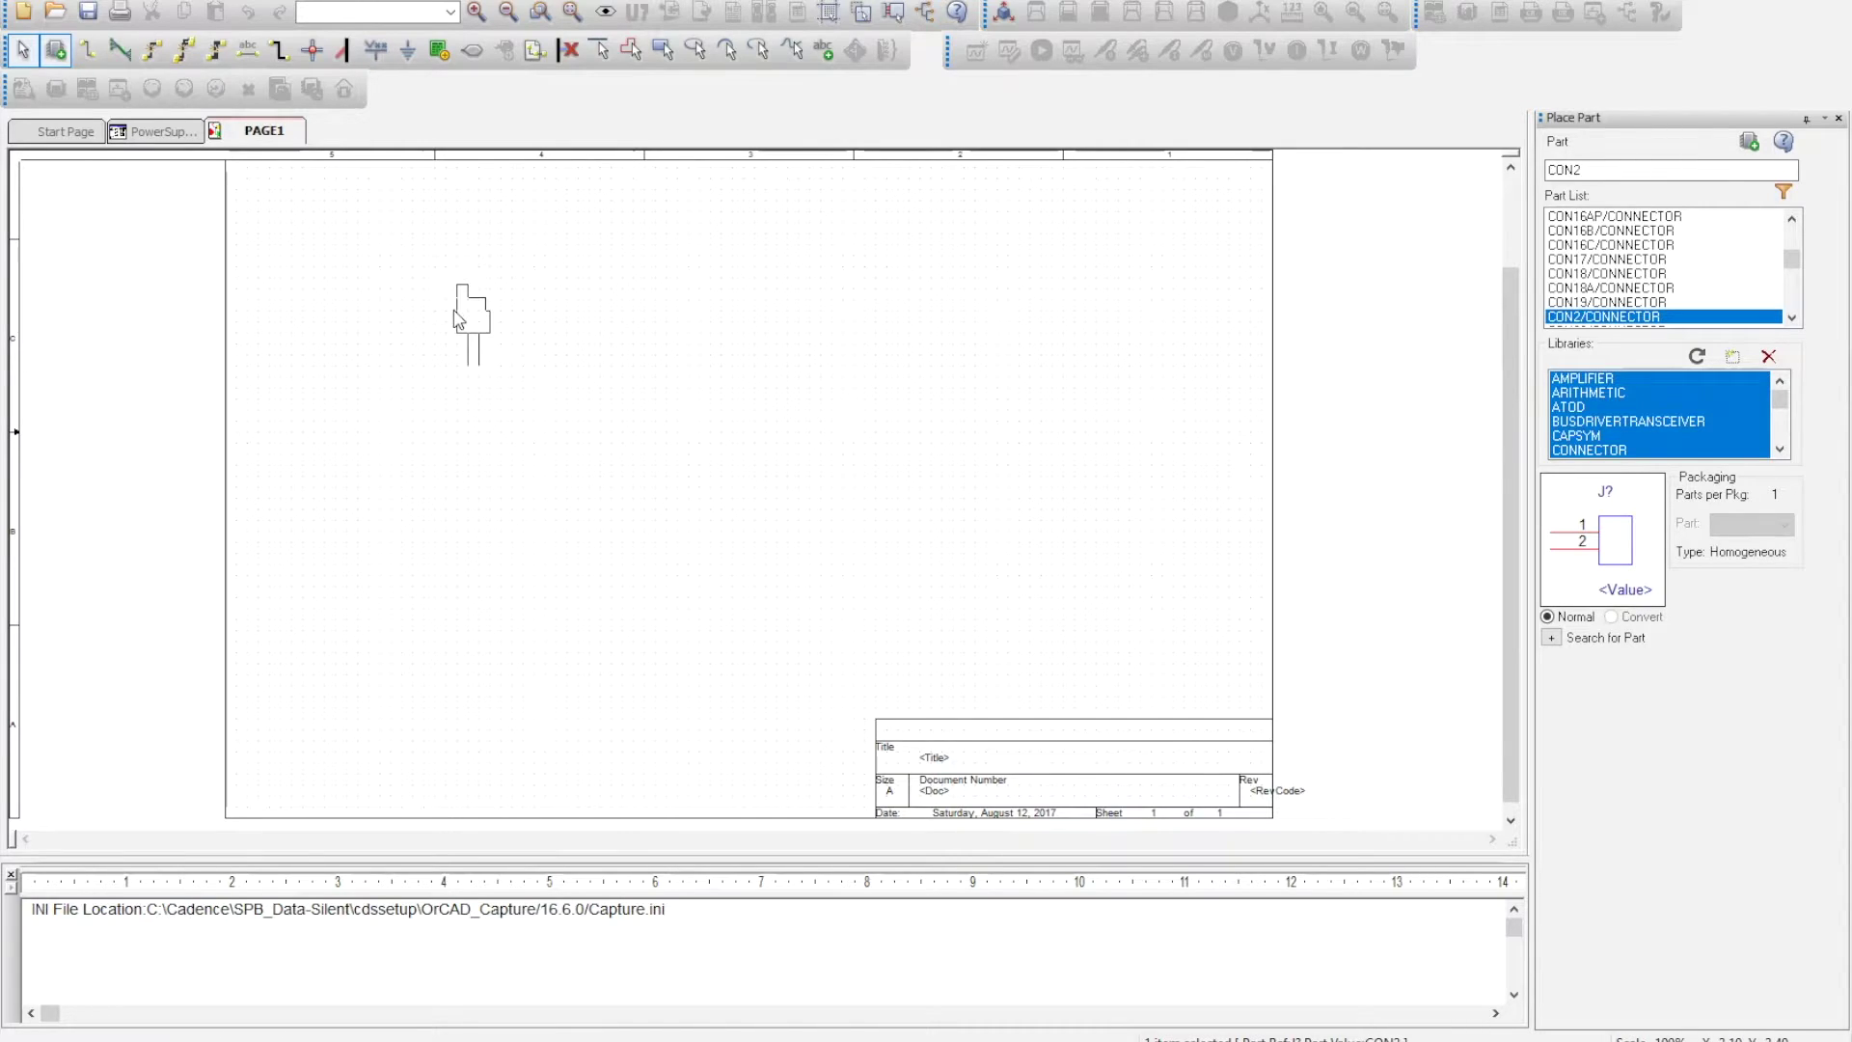
right_click(399, 288)
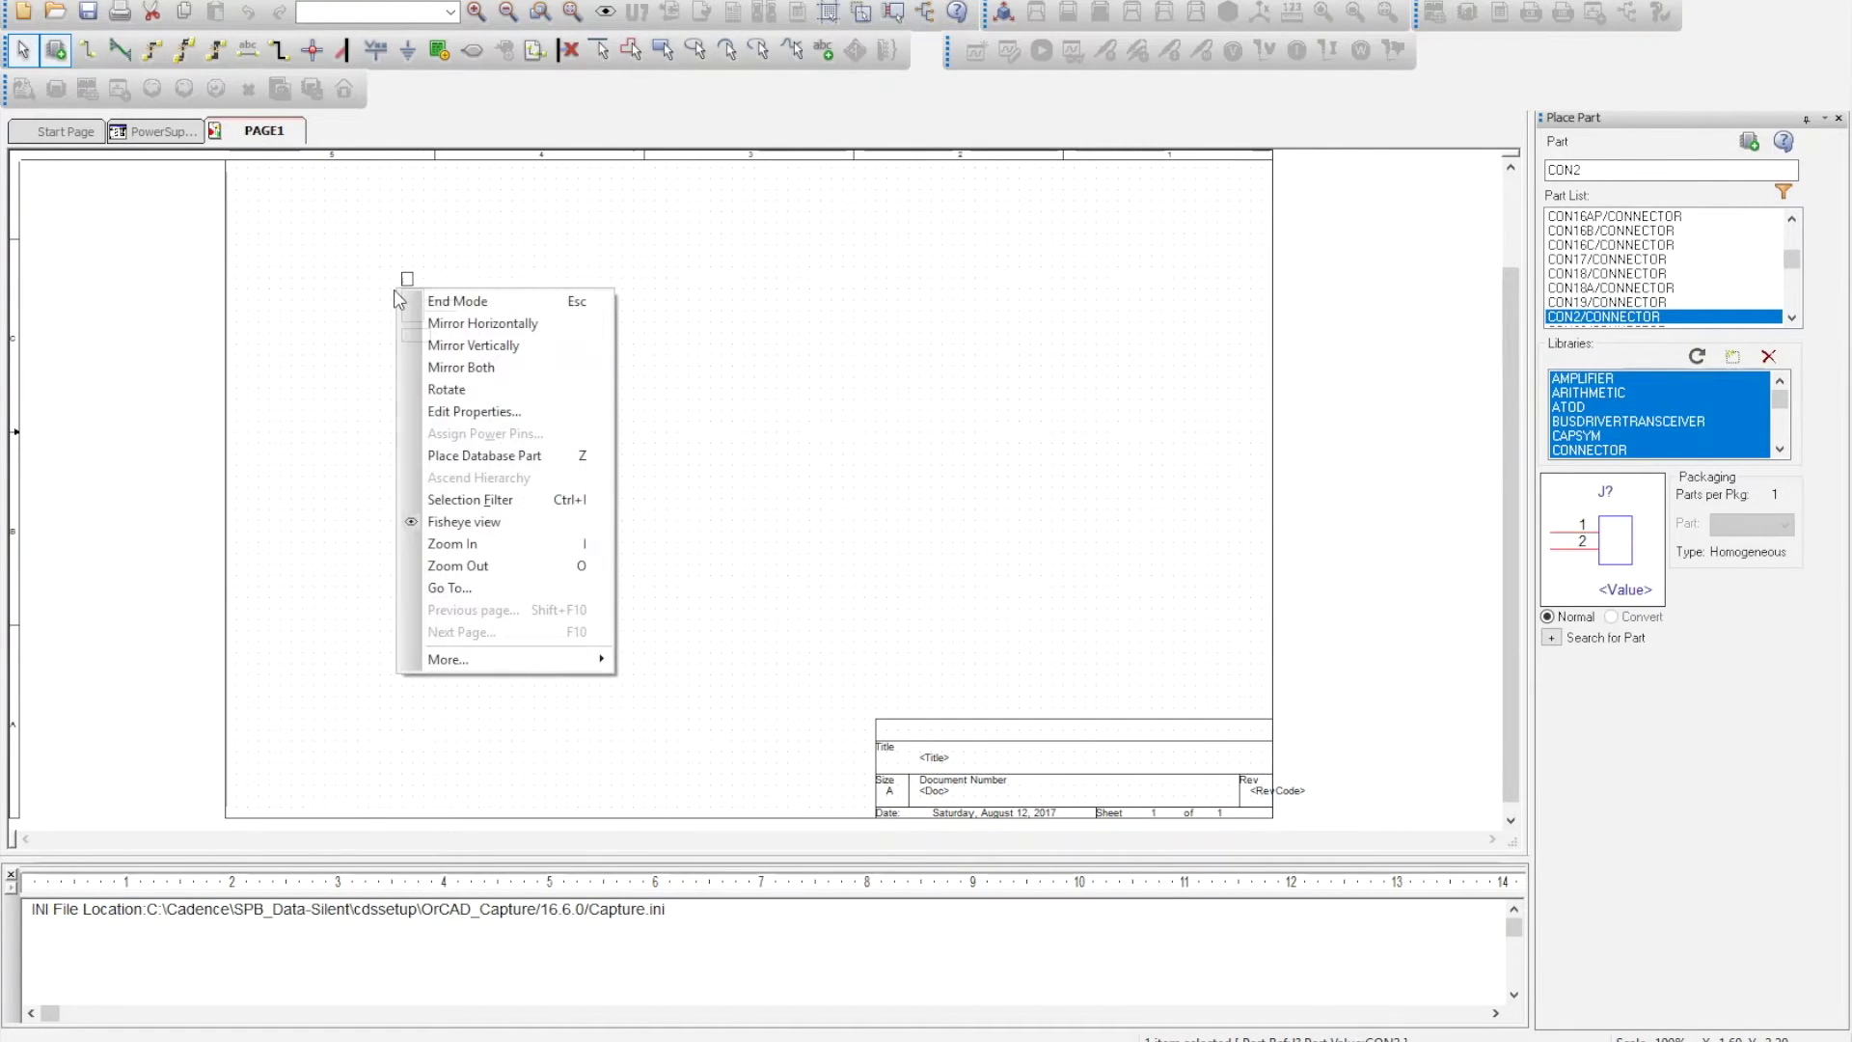
left_click(455, 345)
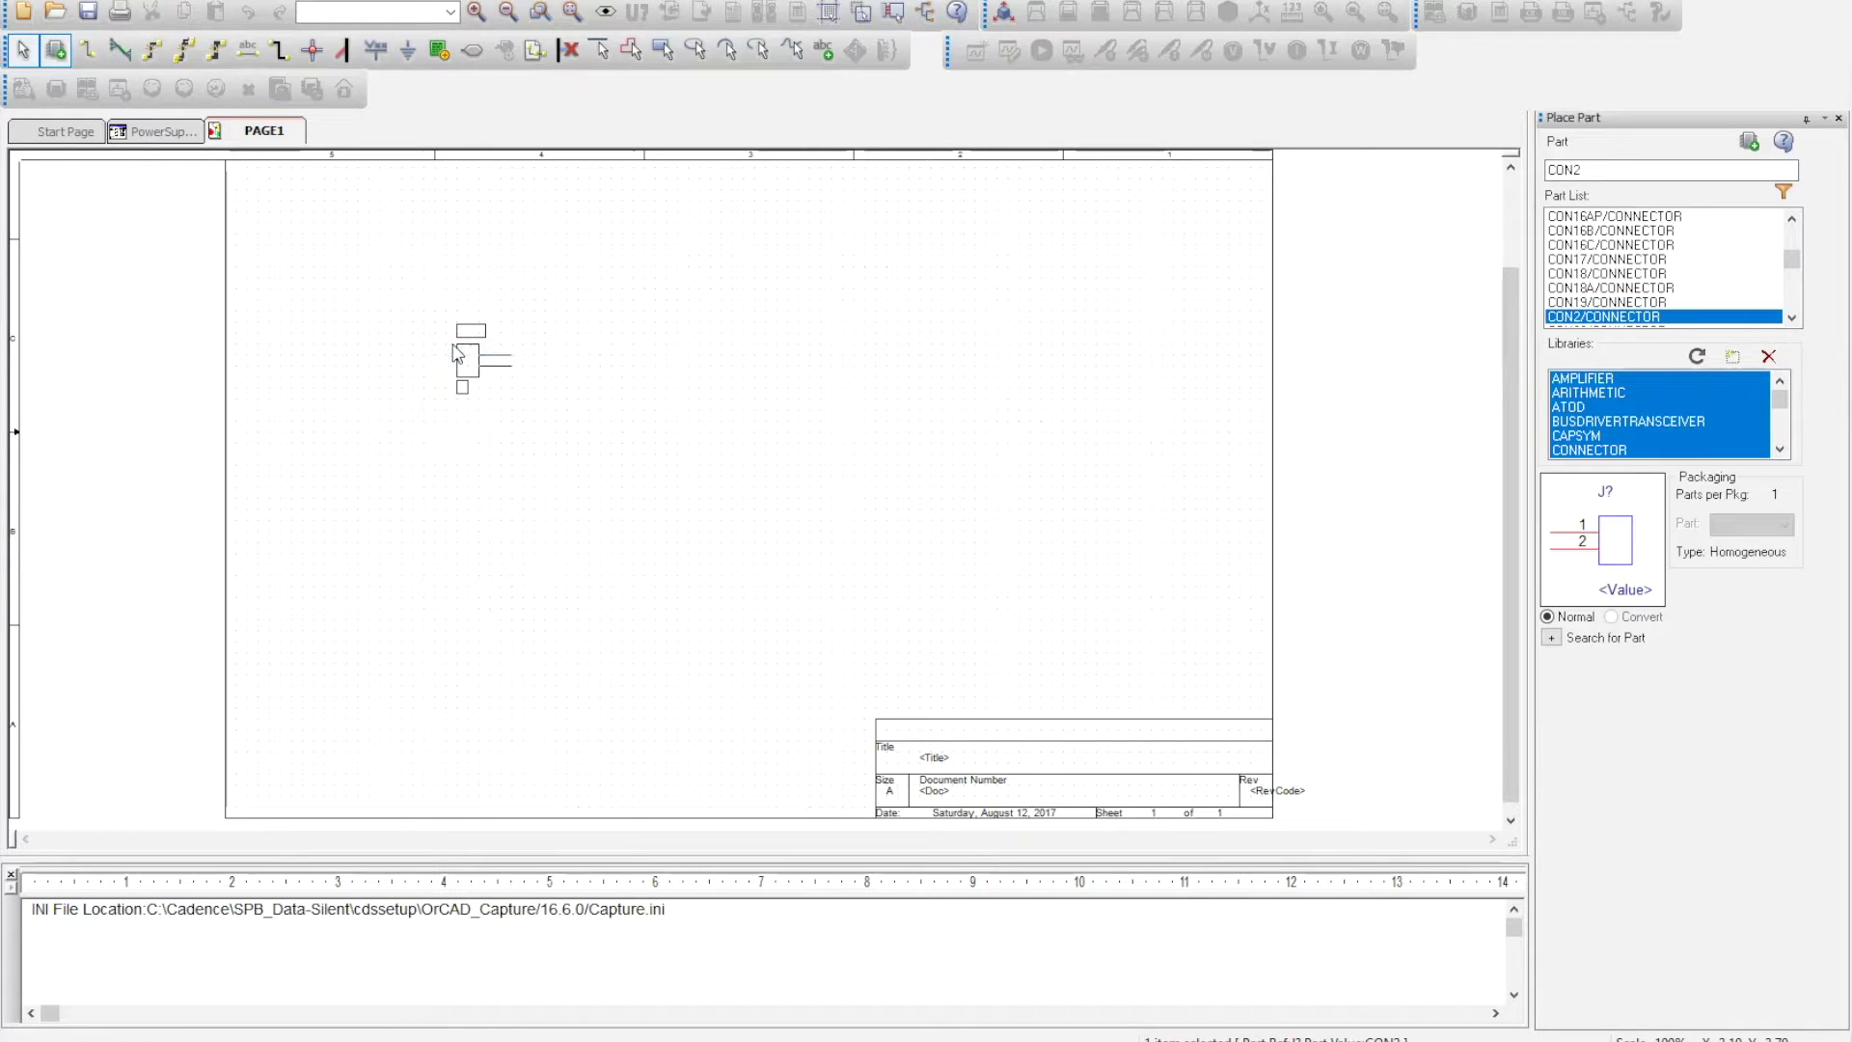
left_click(338, 227)
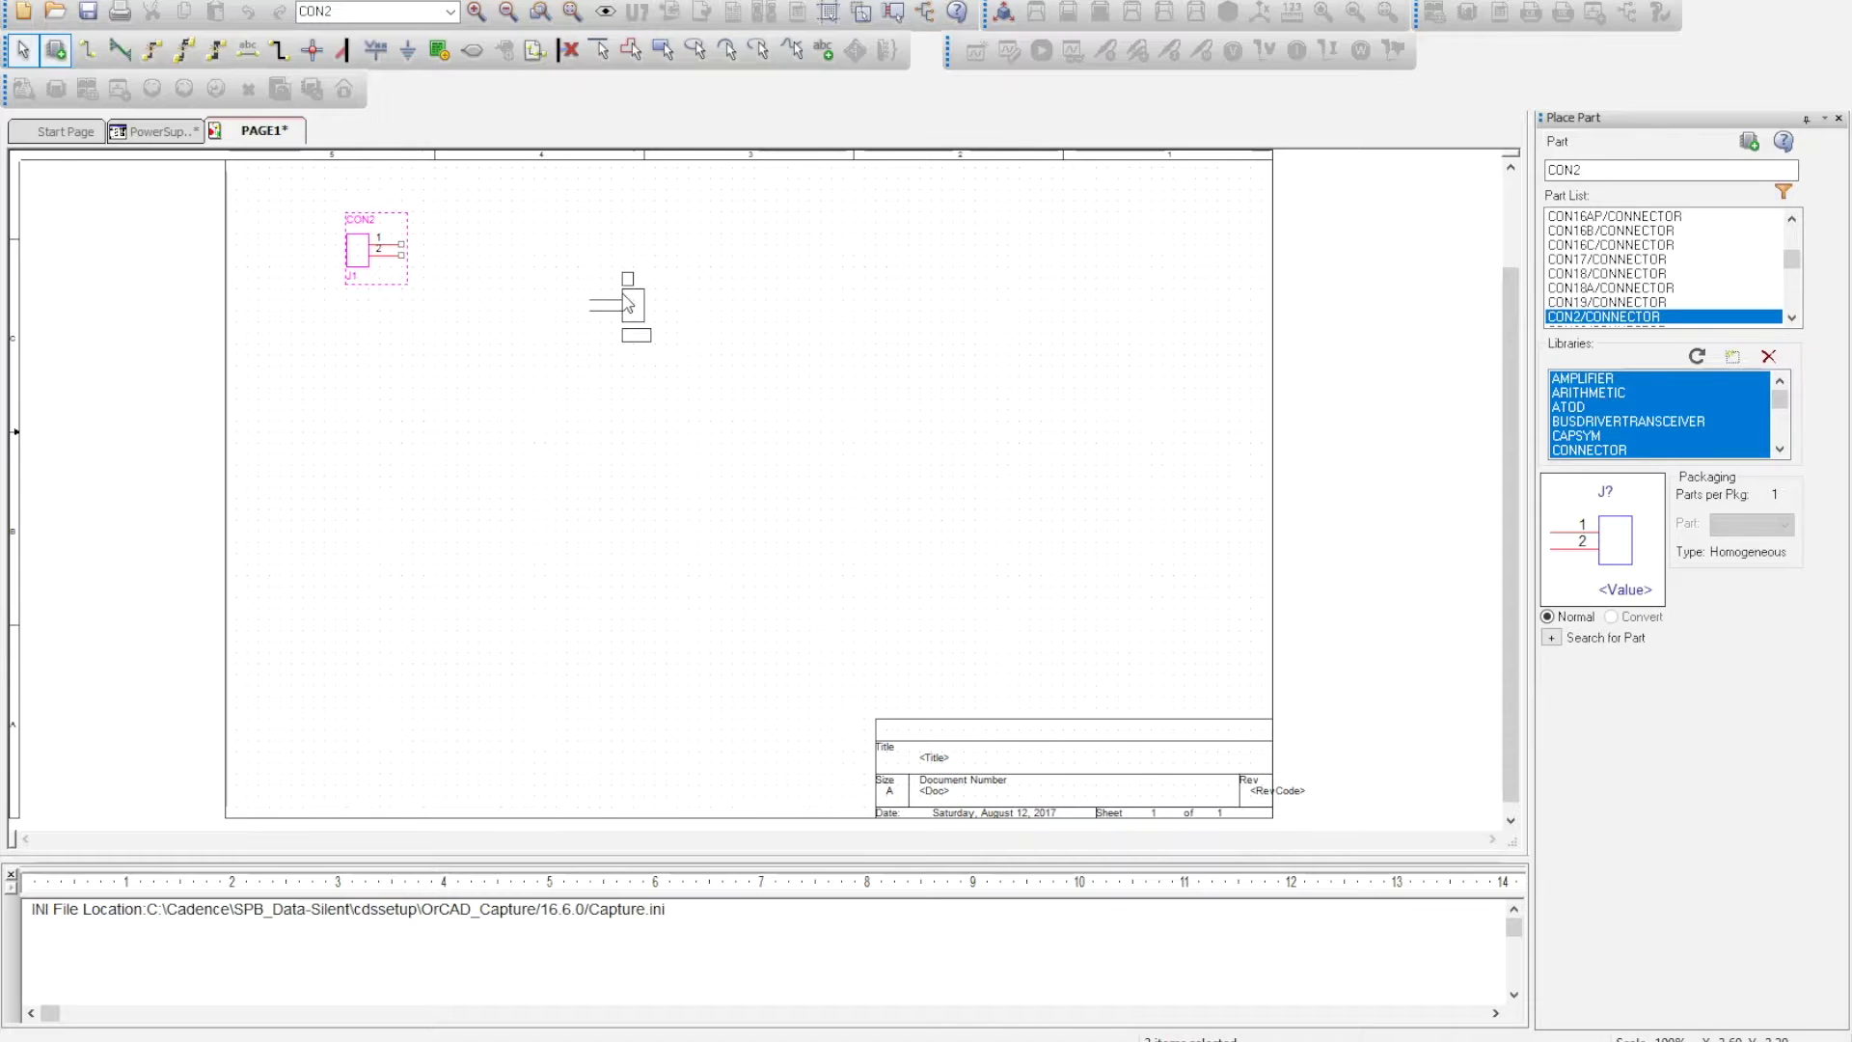
Step: Mirror the connector to face left and place J2 and J3 at the upper right
right_click(675, 315)
left_click(722, 373)
left_click(1109, 246)
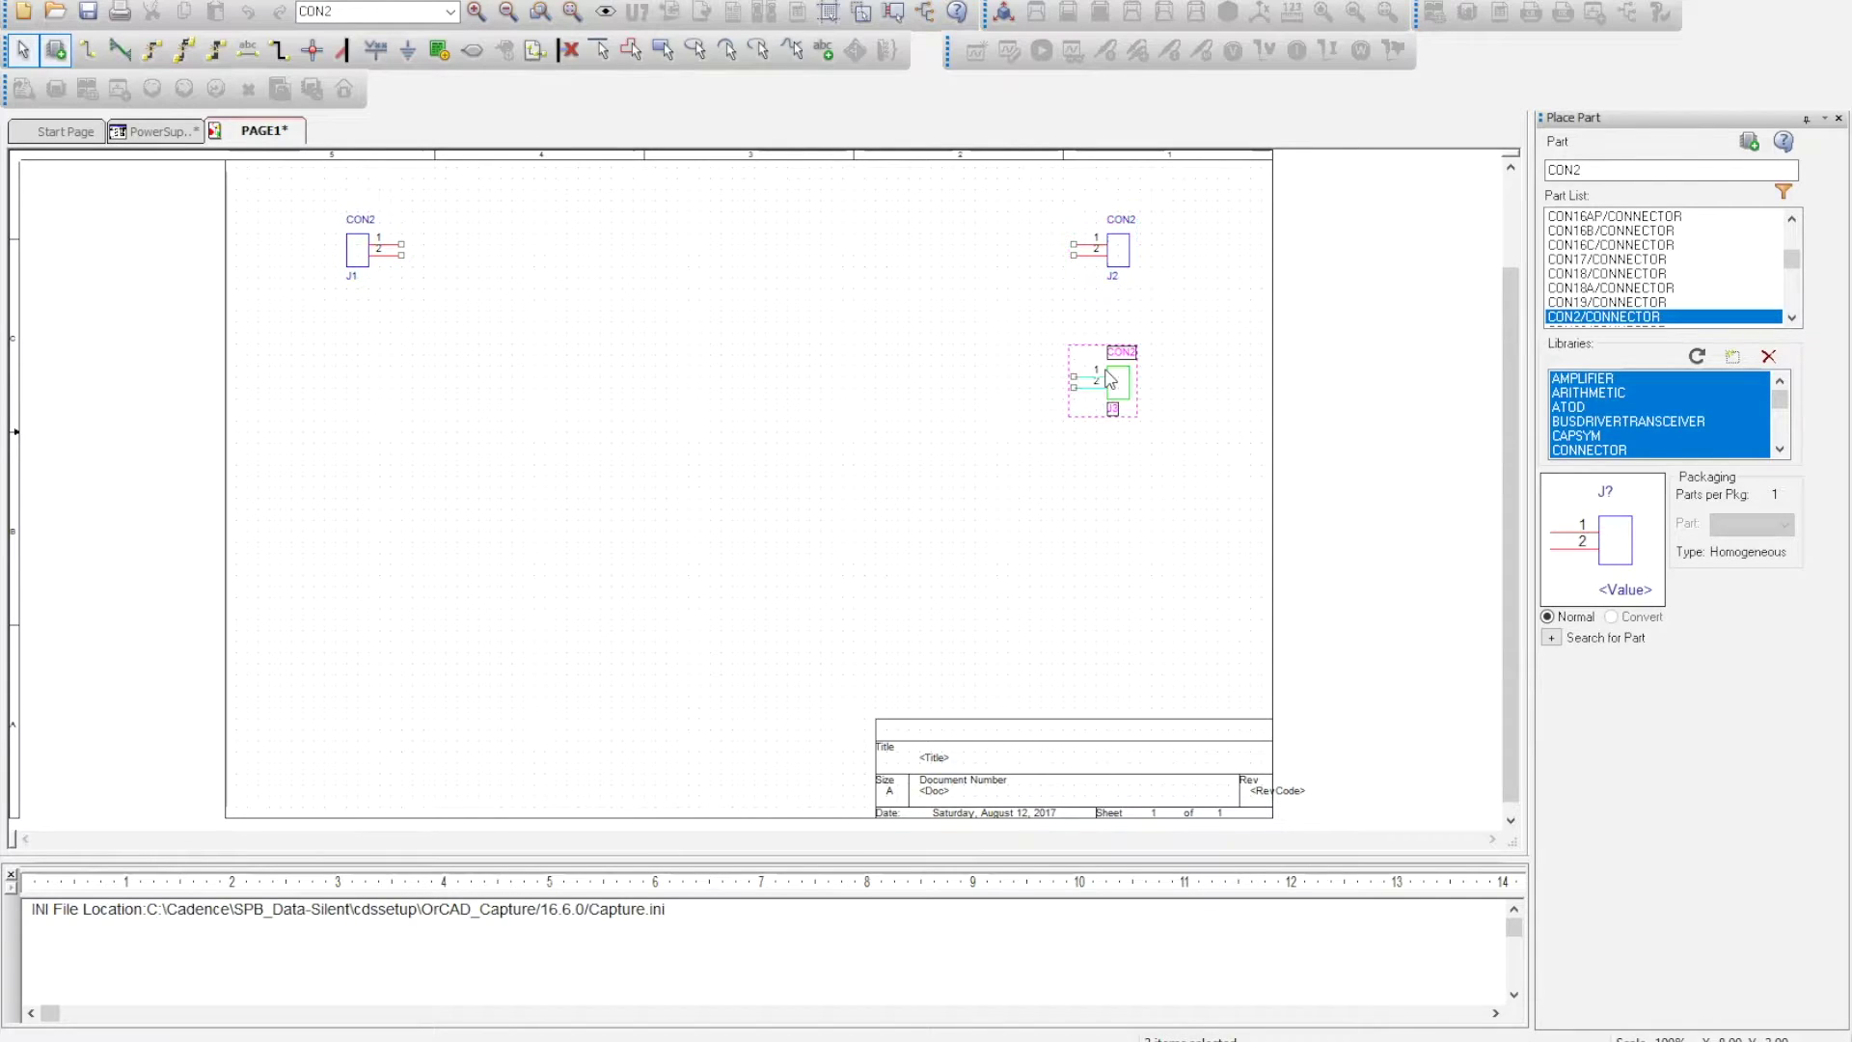
left_click(1109, 379)
key("Escape")
left_click(1204, 455)
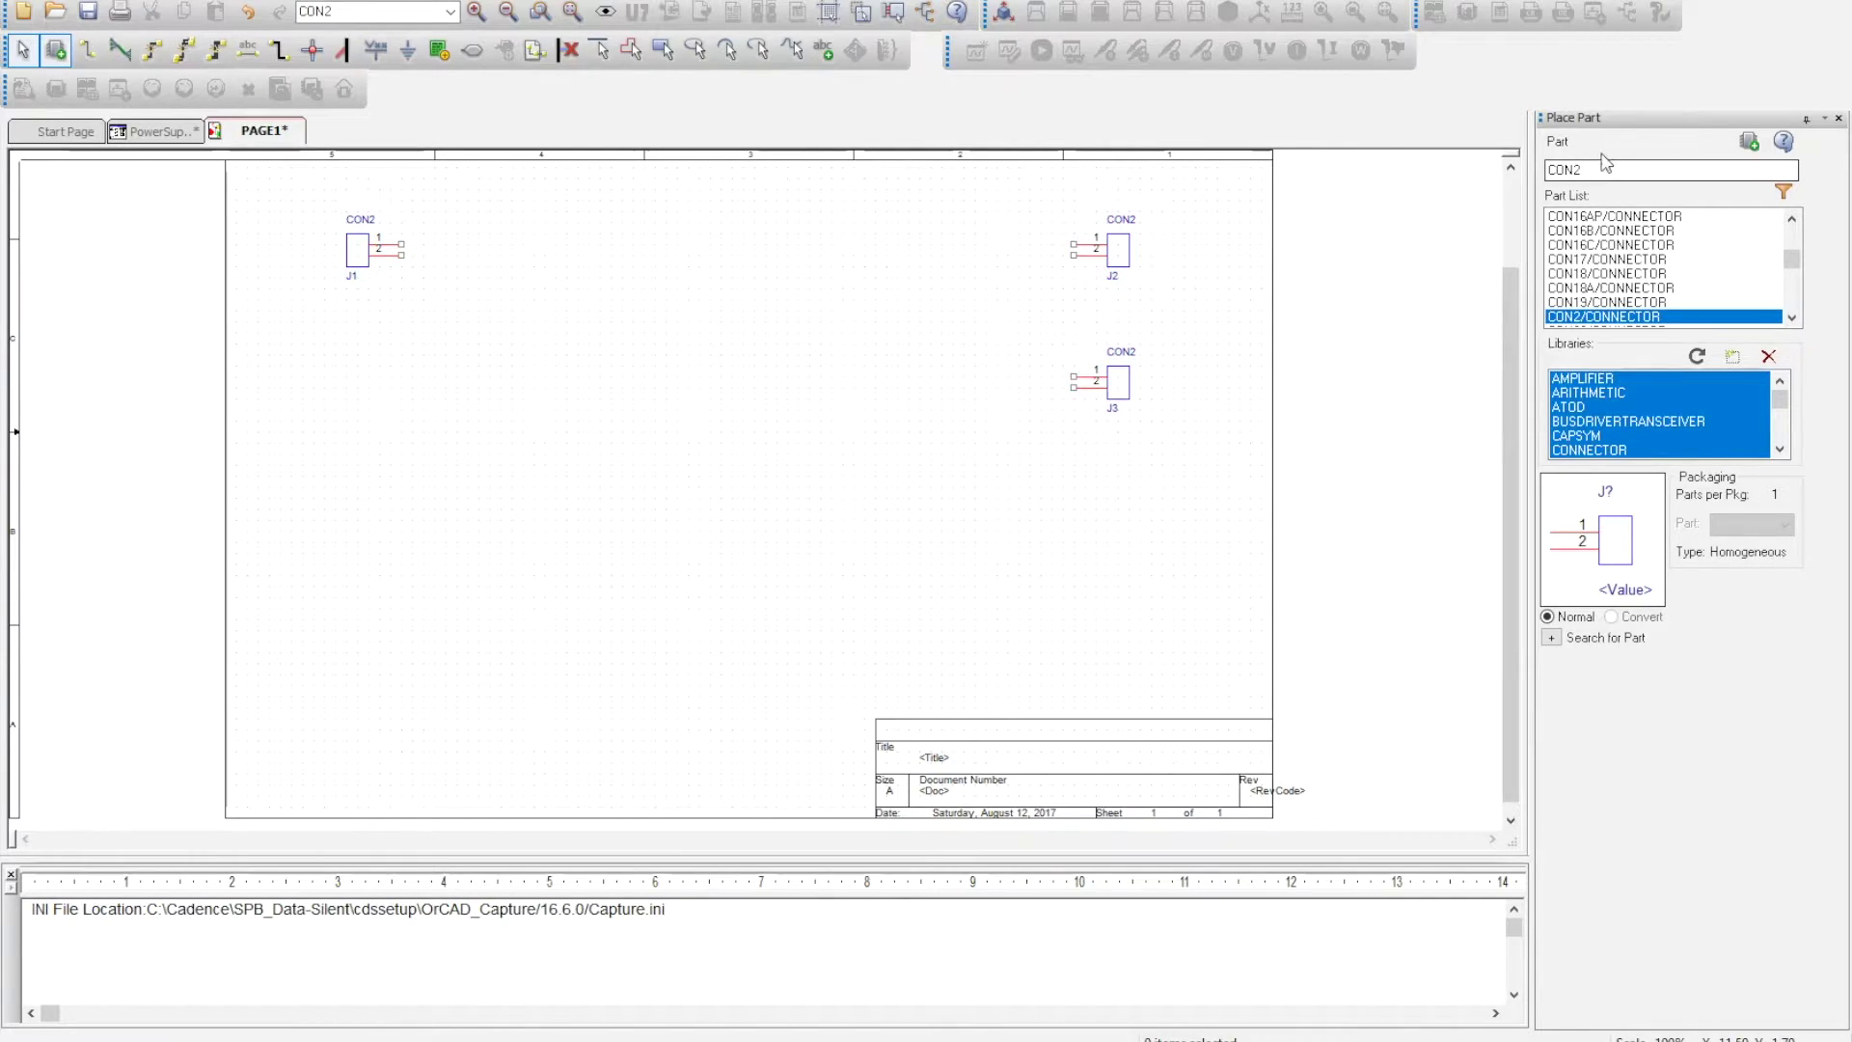
double_click(1565, 169)
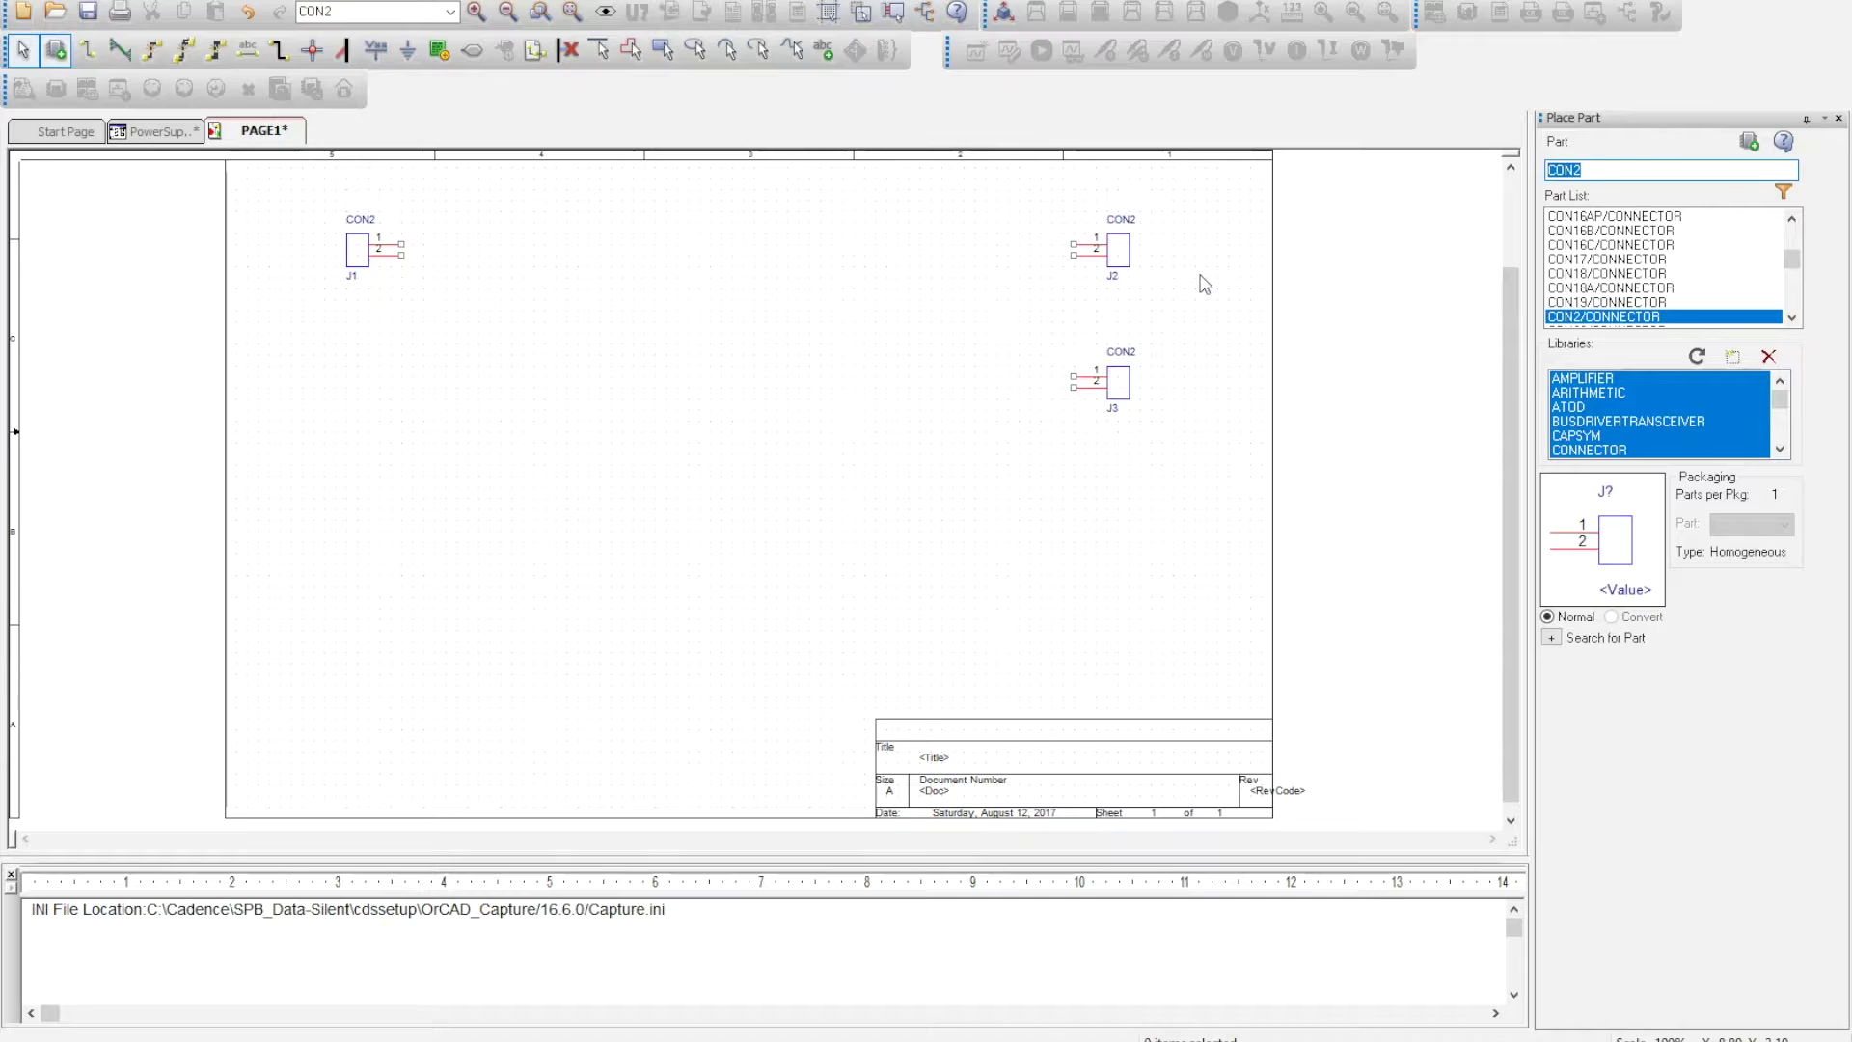
Step: Place the BRIDGE rectifier D1 to the right of connector J1
type("brid")
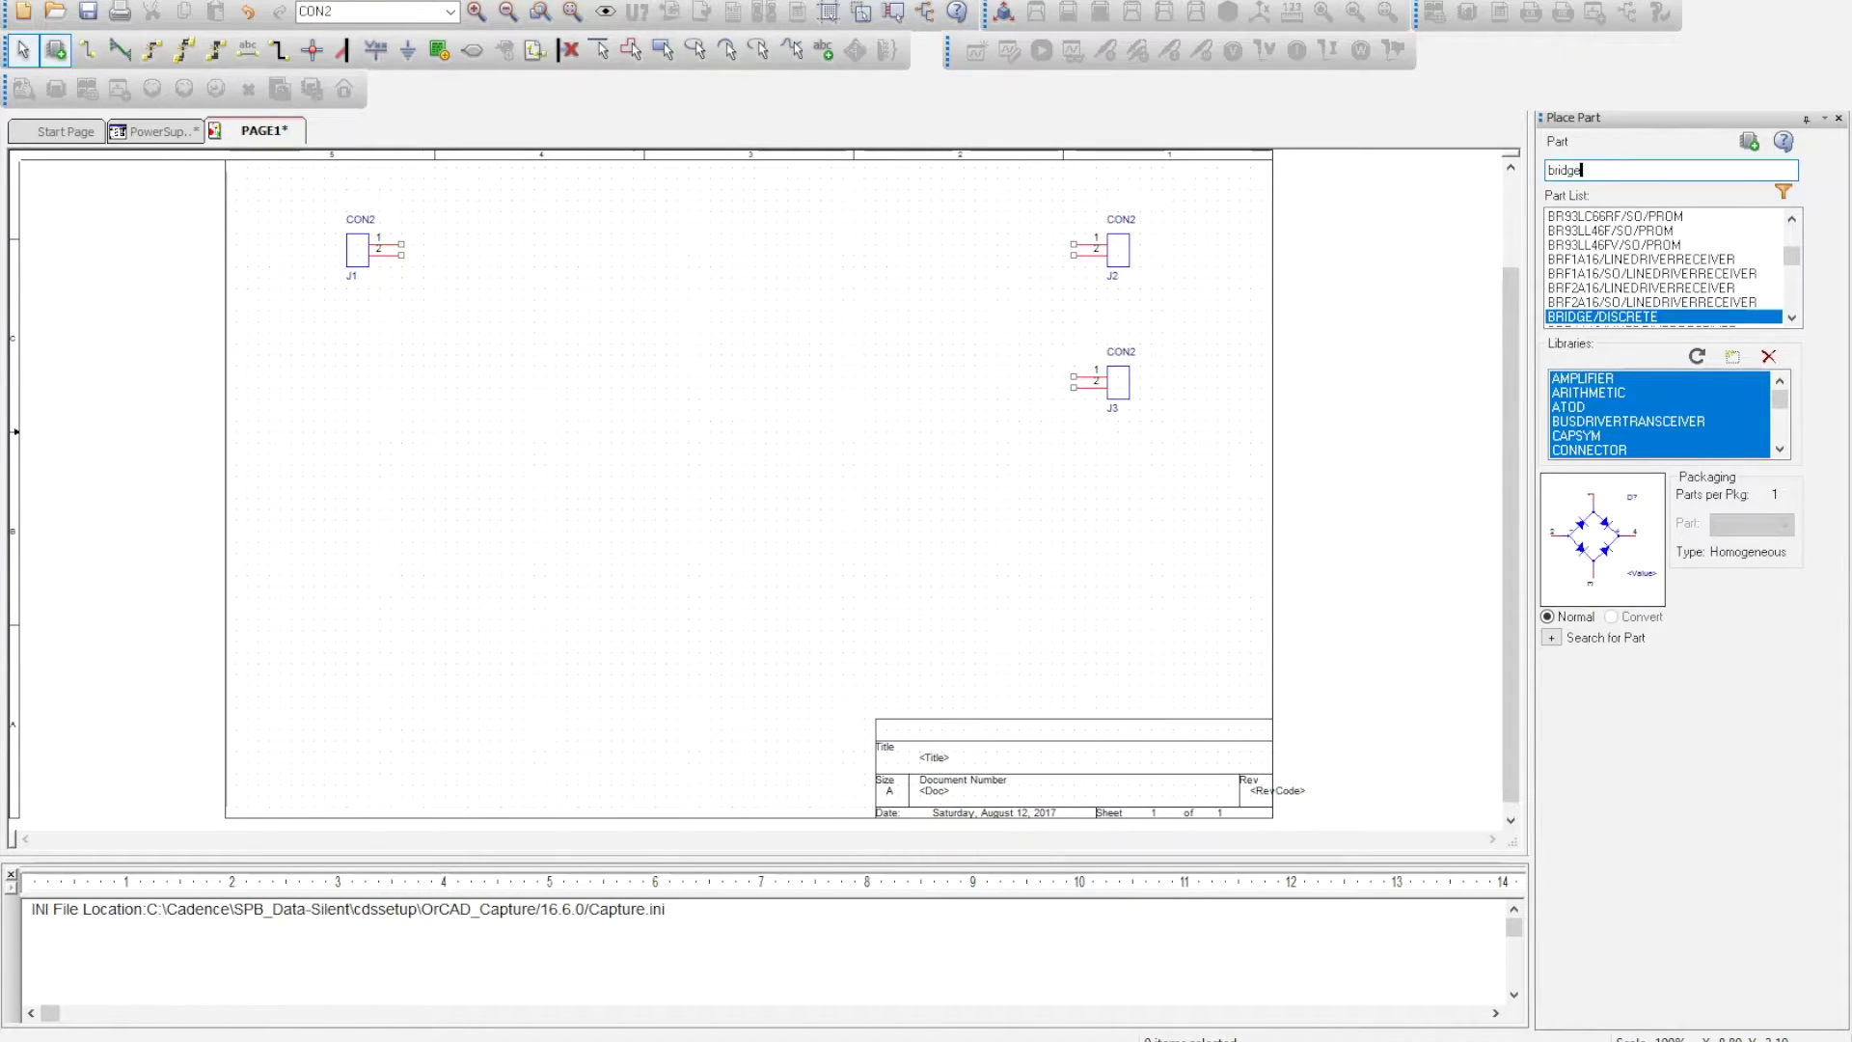
type("ge")
key("Return")
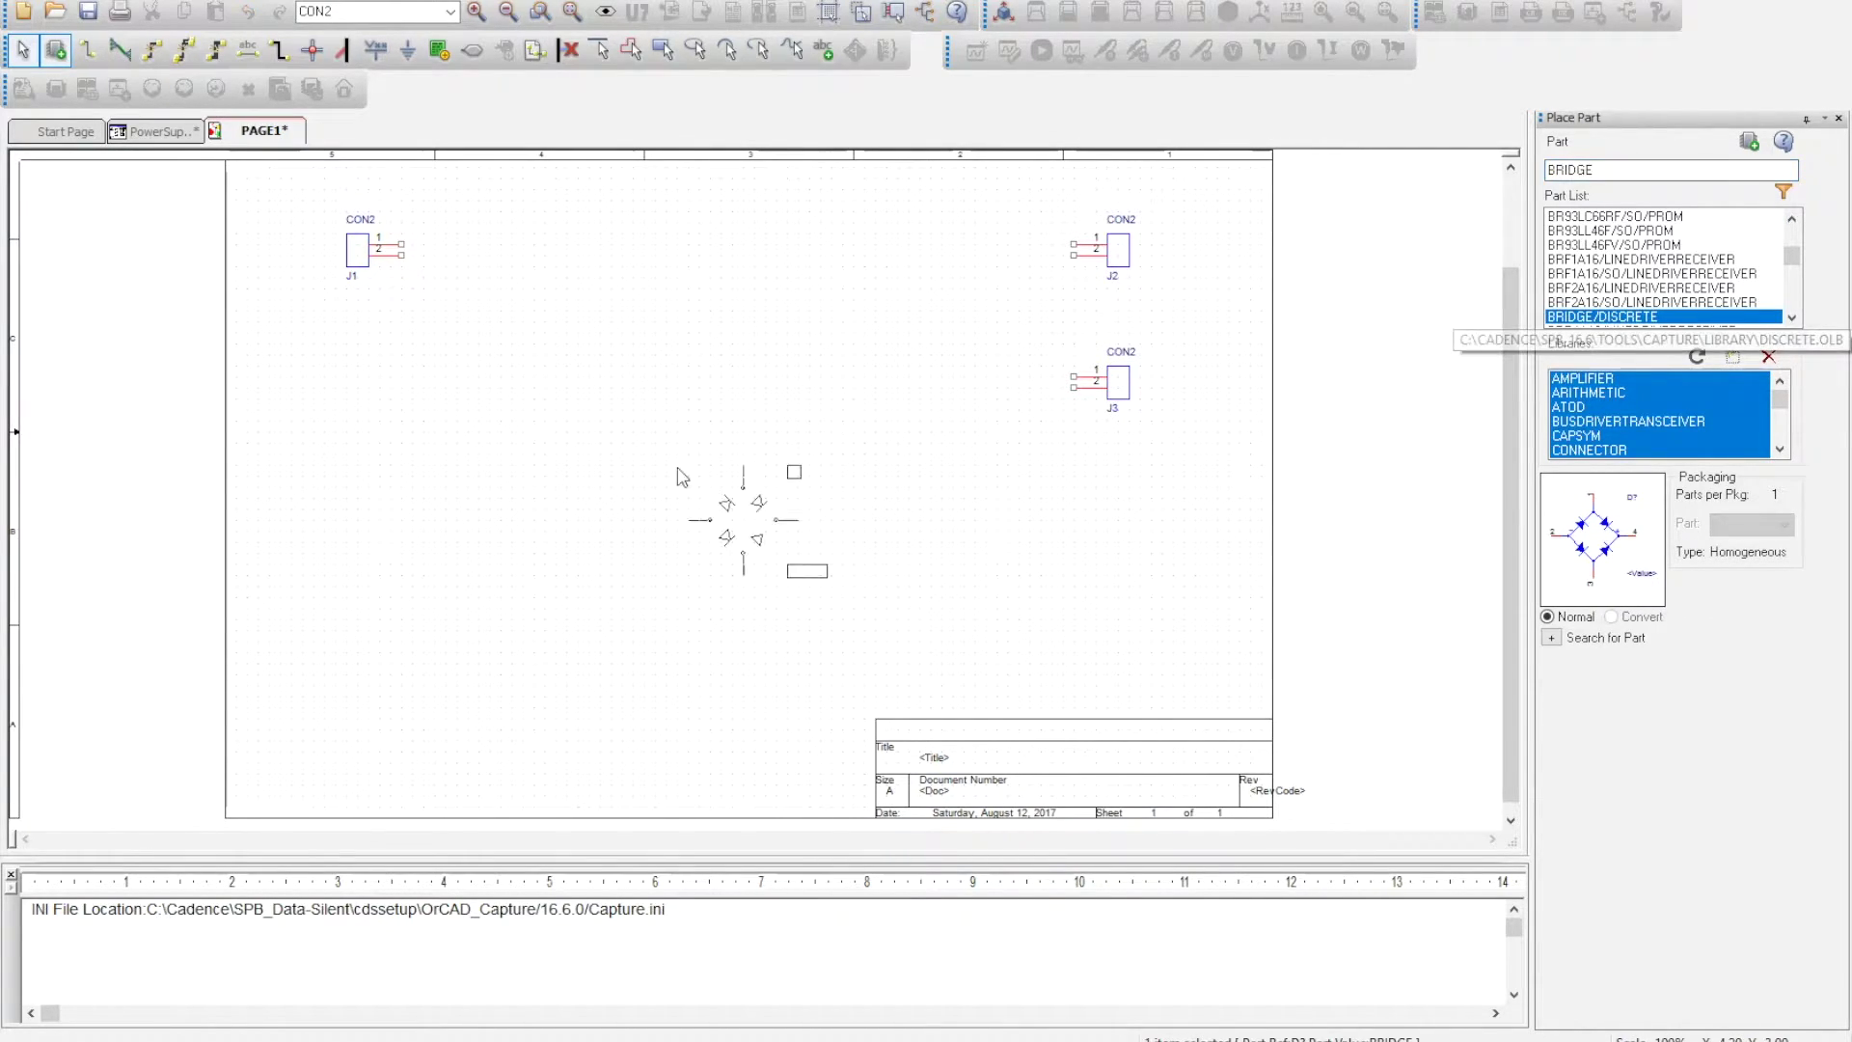
left_click(504, 269)
key("Escape")
left_click(1632, 171)
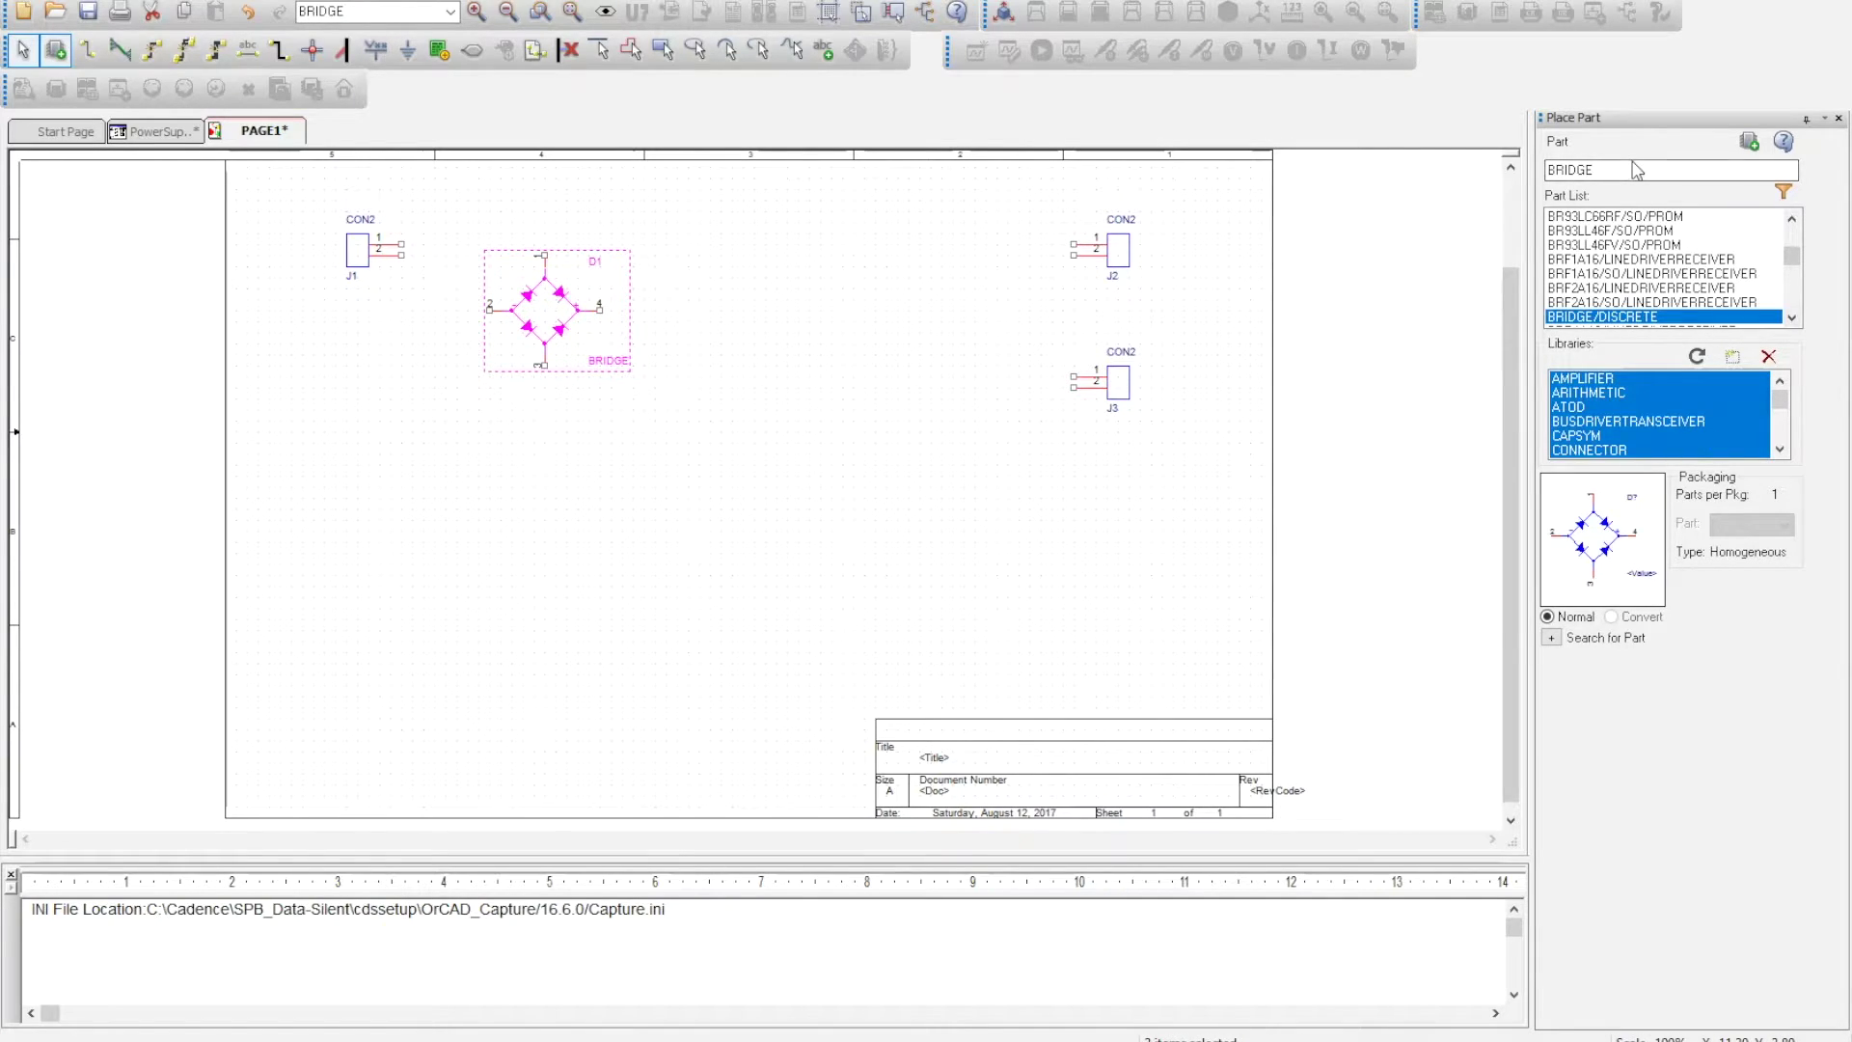
double_click(1631, 171)
Step: Search lm780 and place the LM7805/TO regulator U1 at the top centre
type("lm")
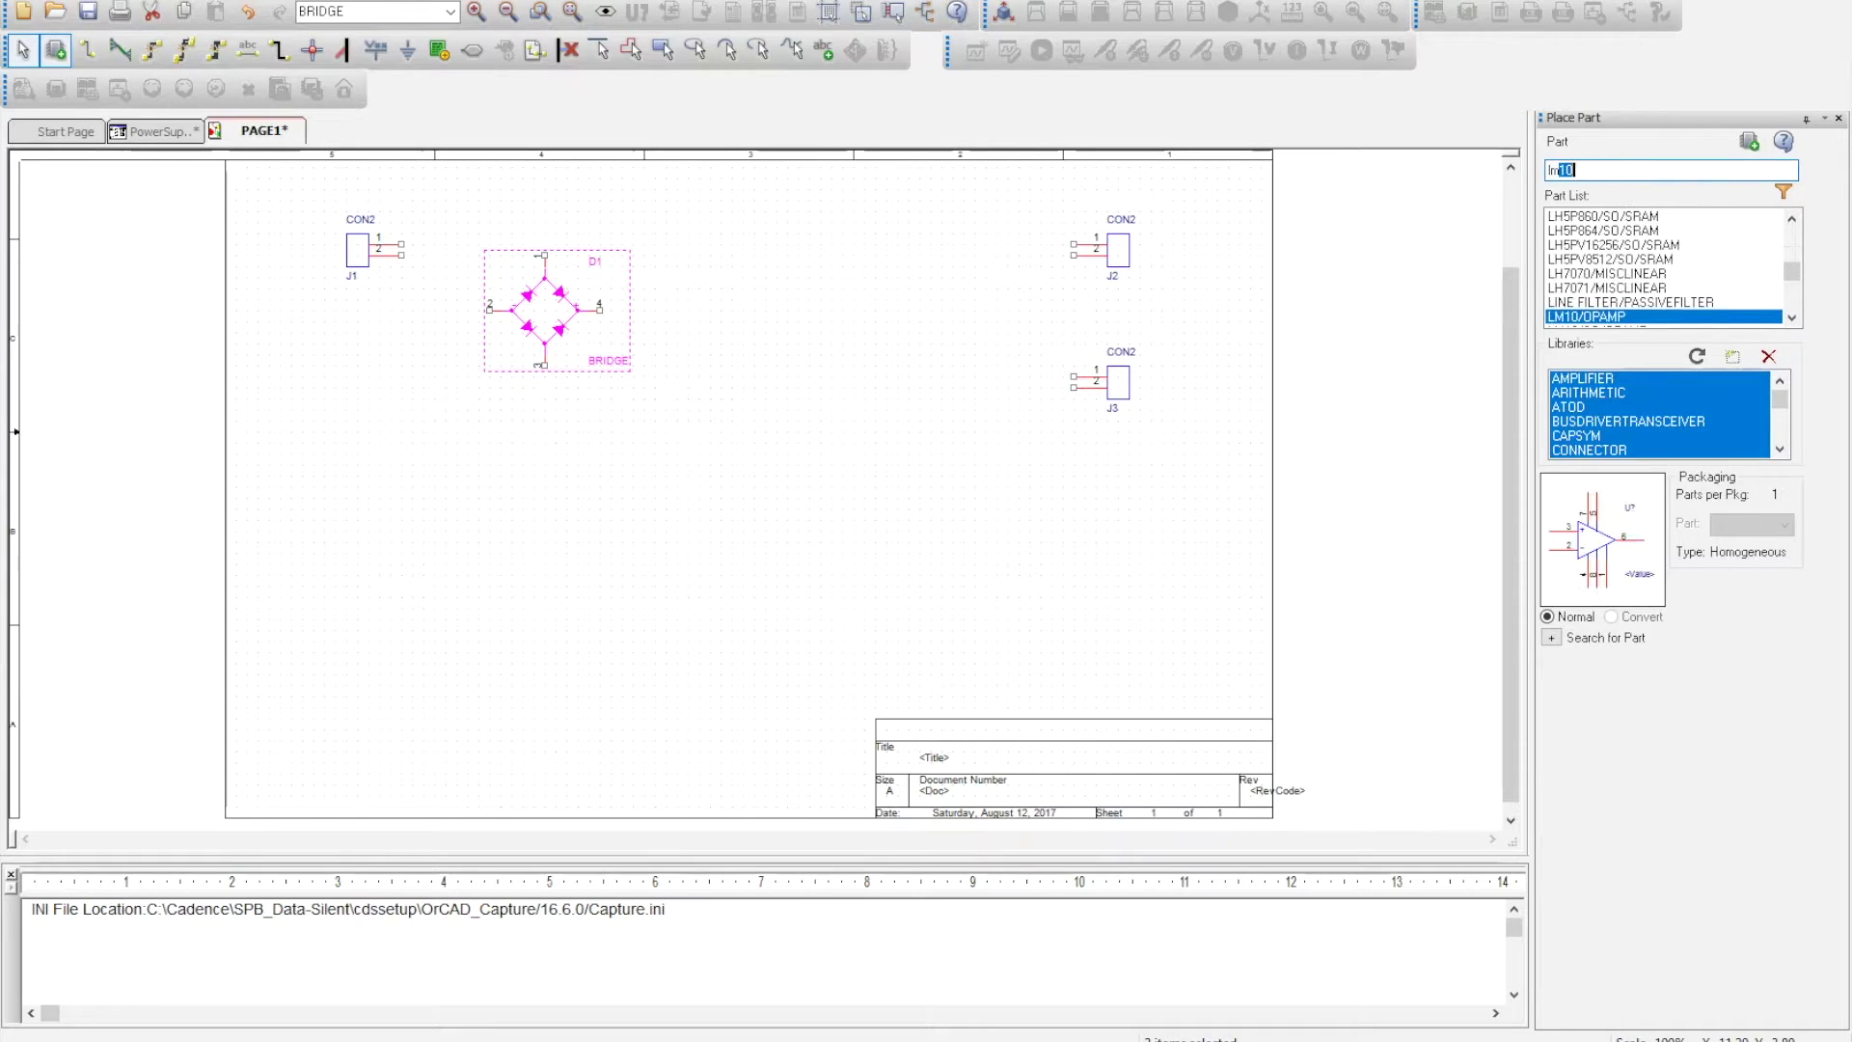
type("7805/TO")
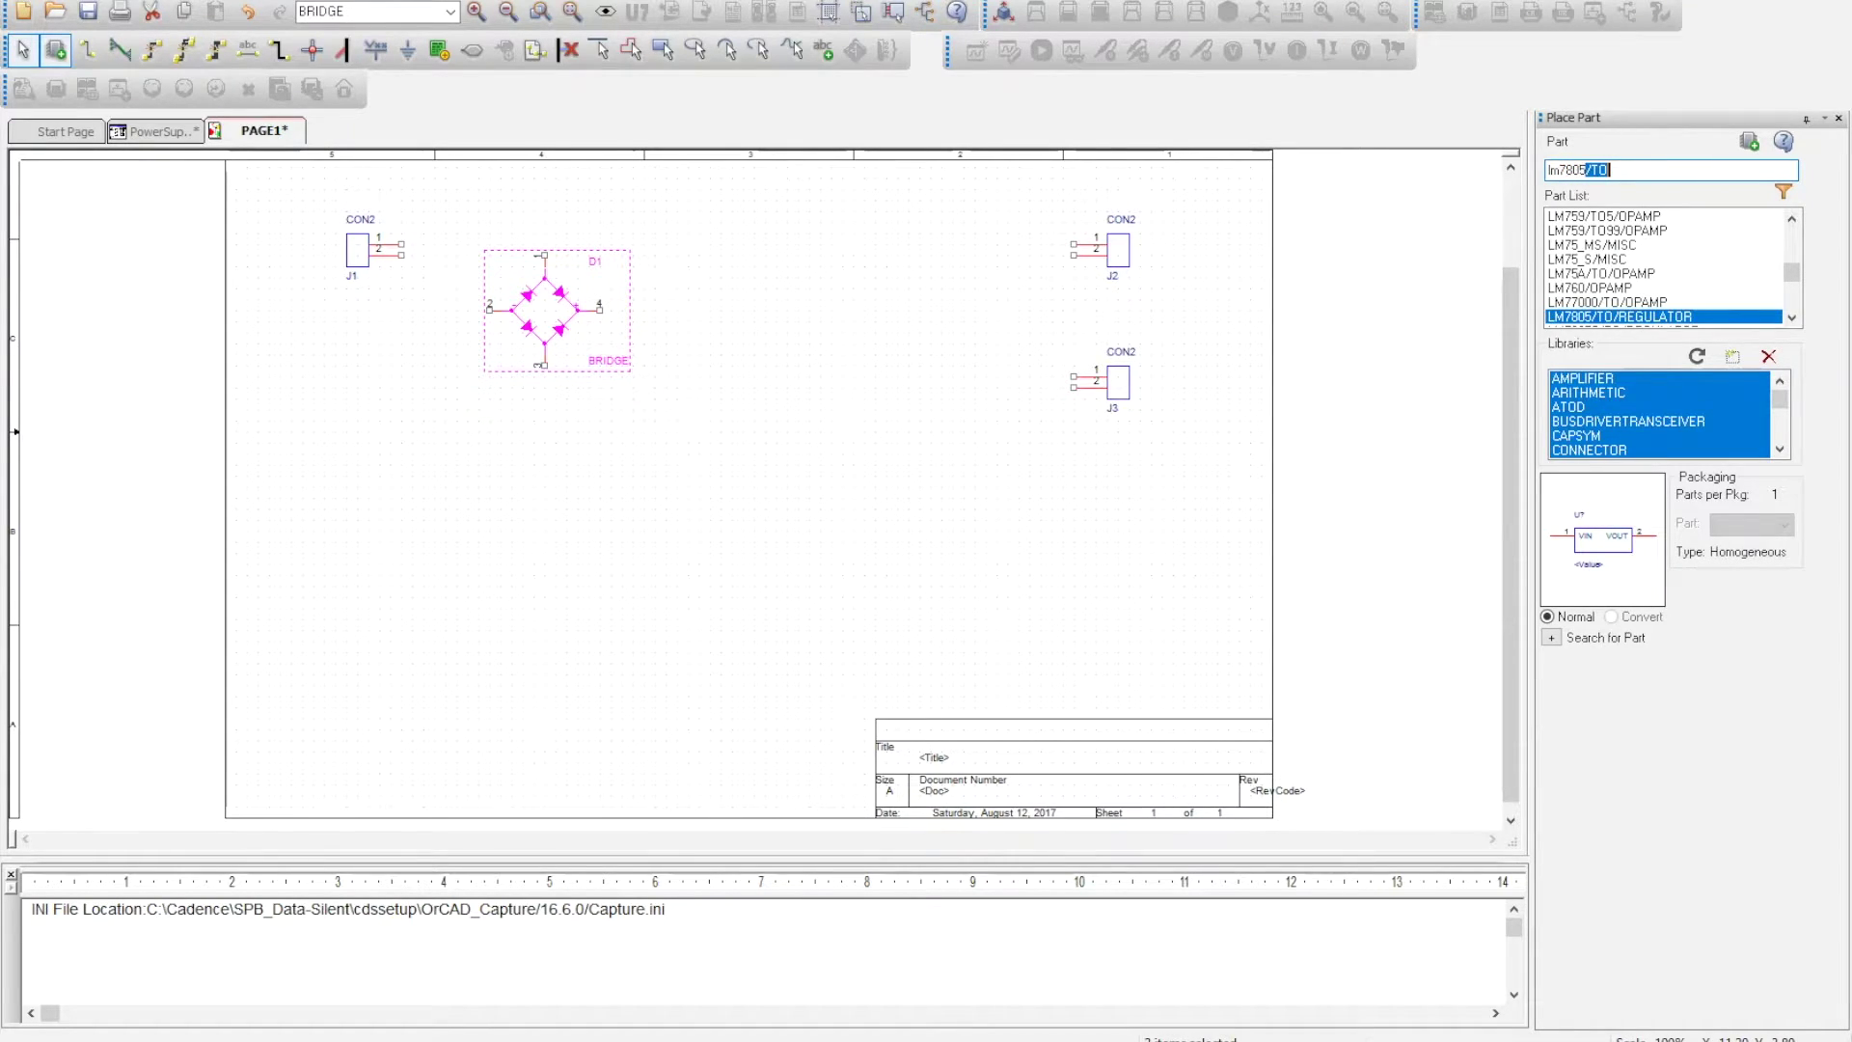
left_click(1792, 317)
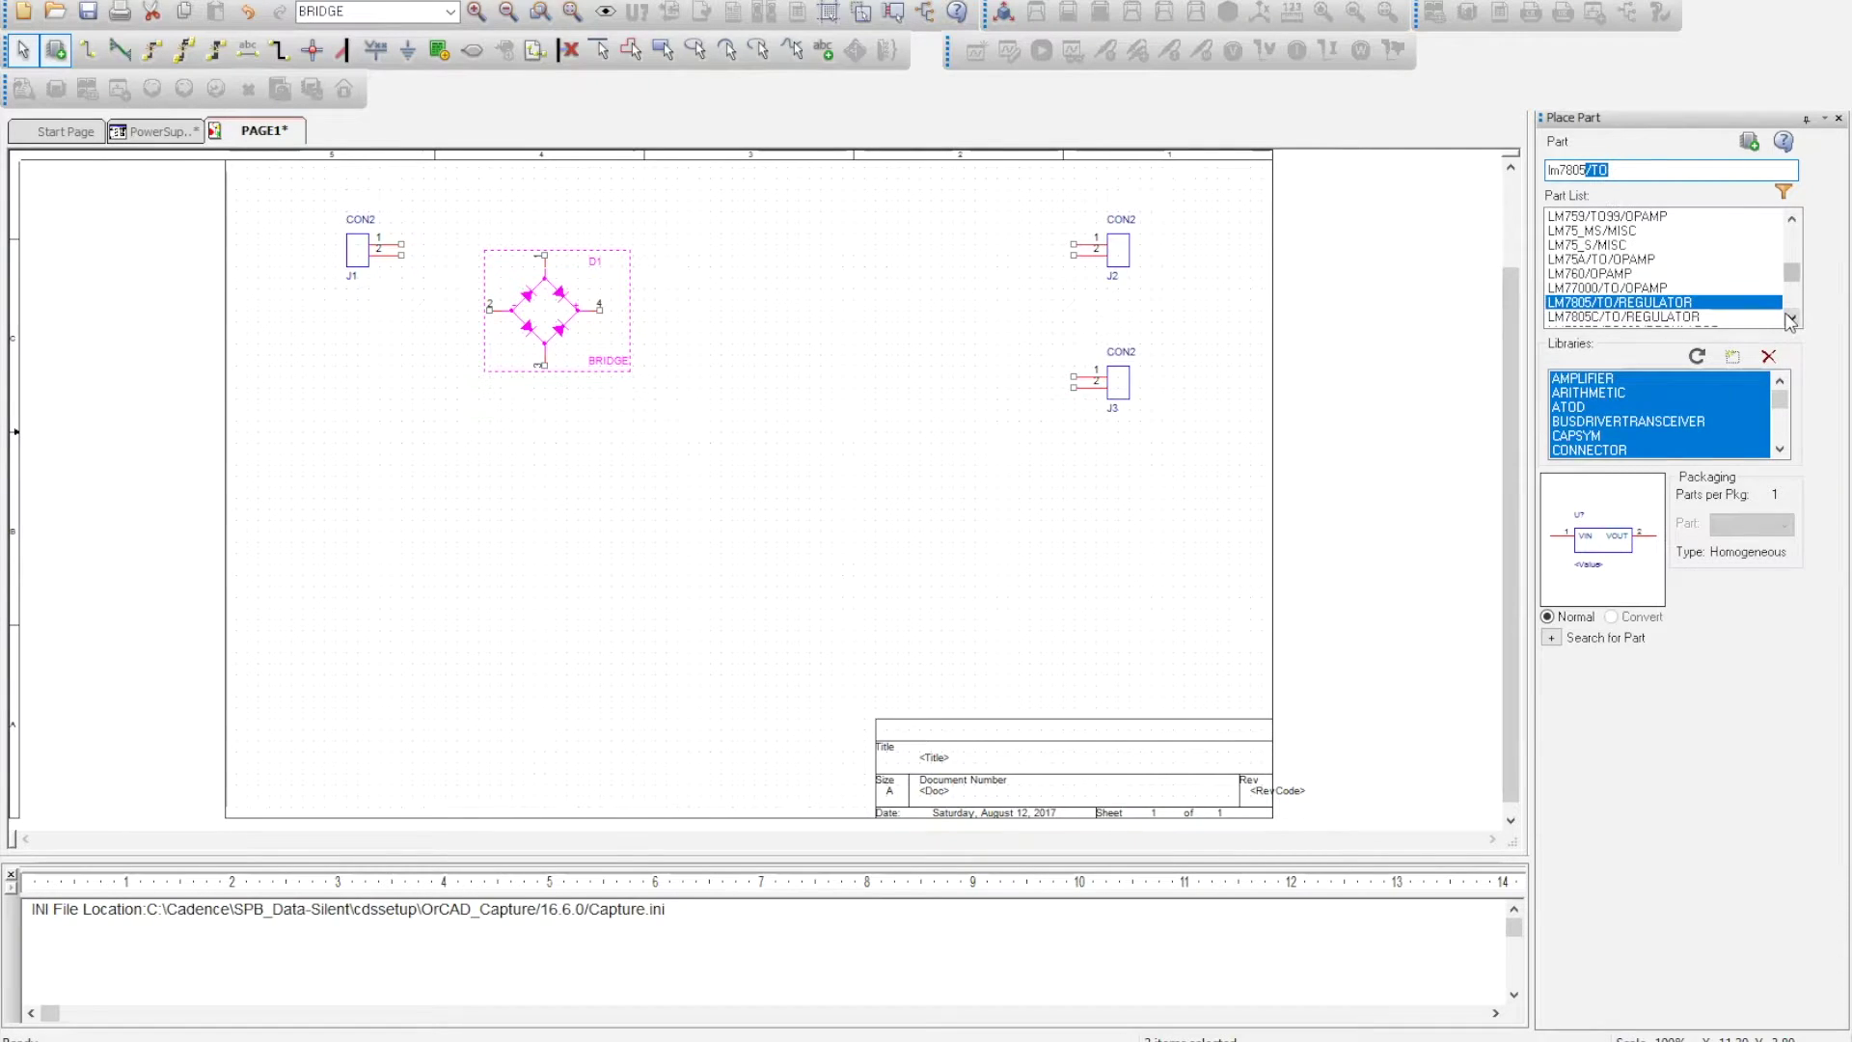
left_click(1792, 317)
left_click(1791, 318)
left_click(1791, 317)
left_click(1633, 273)
left_click(1636, 302)
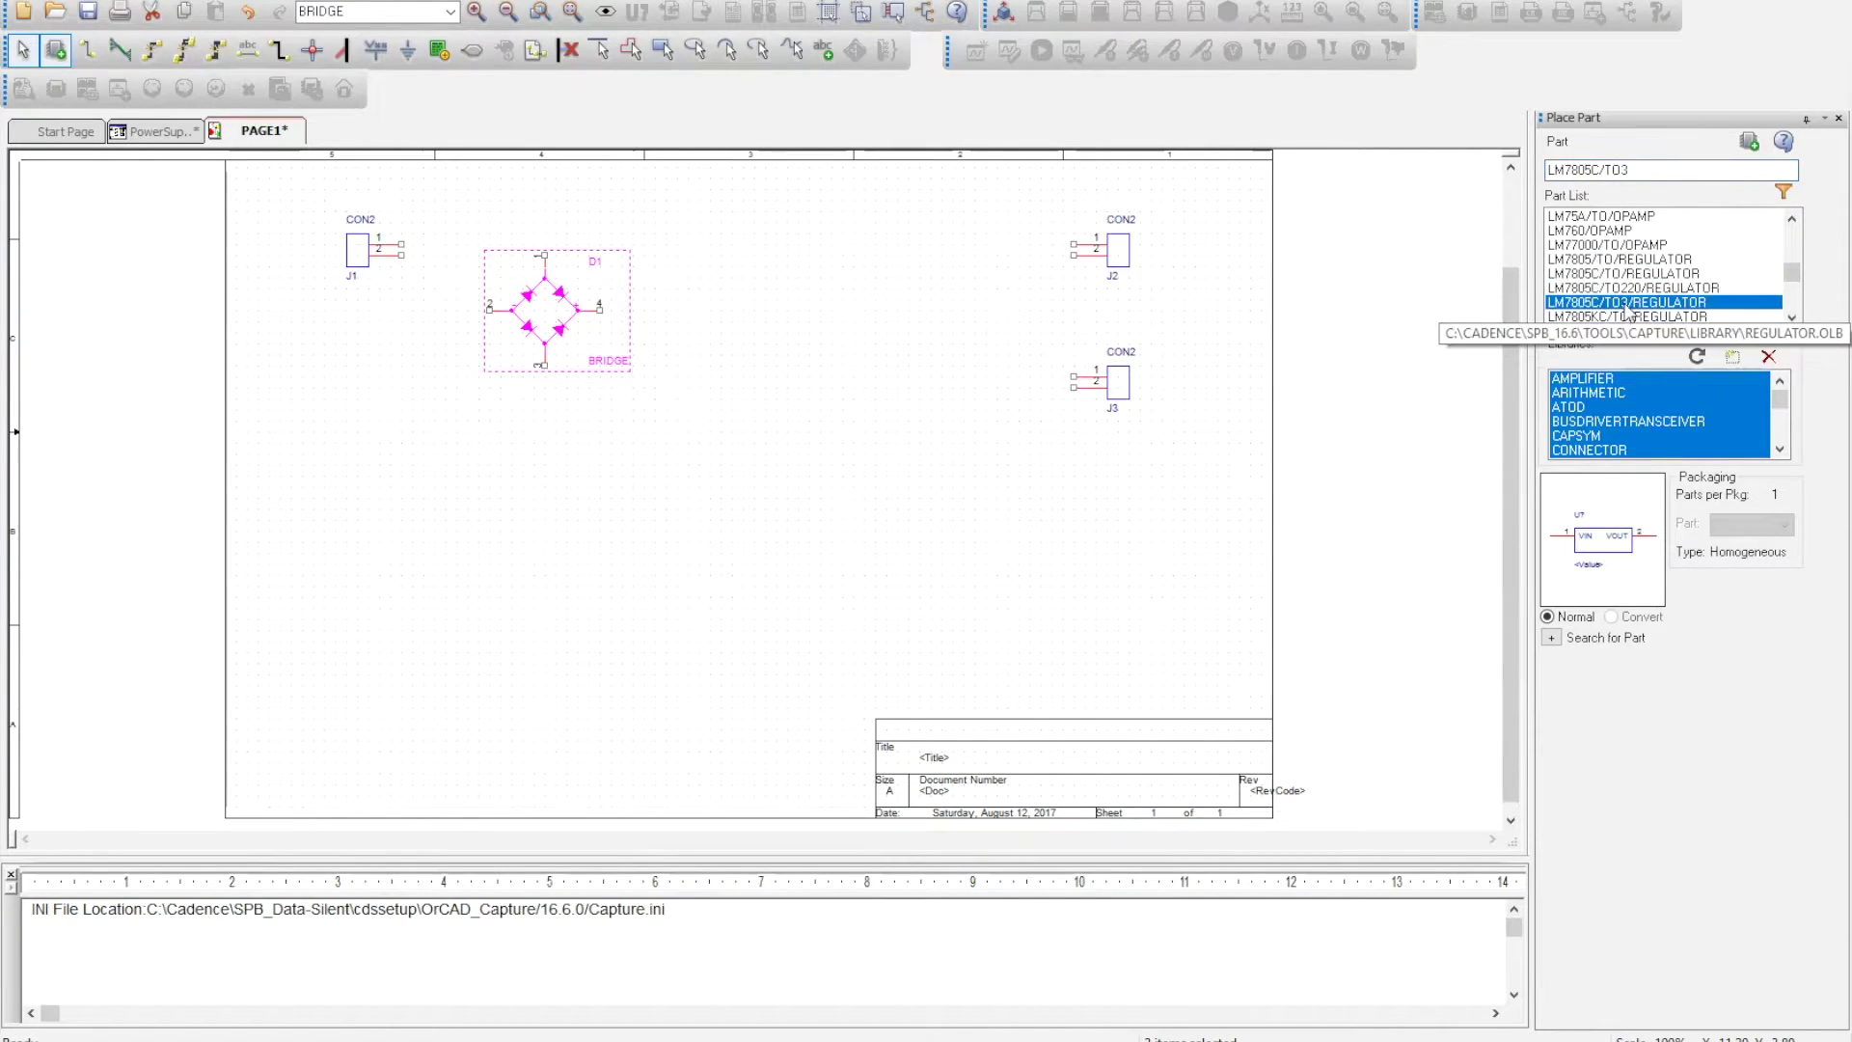
left_click(1640, 317)
left_click(1630, 261)
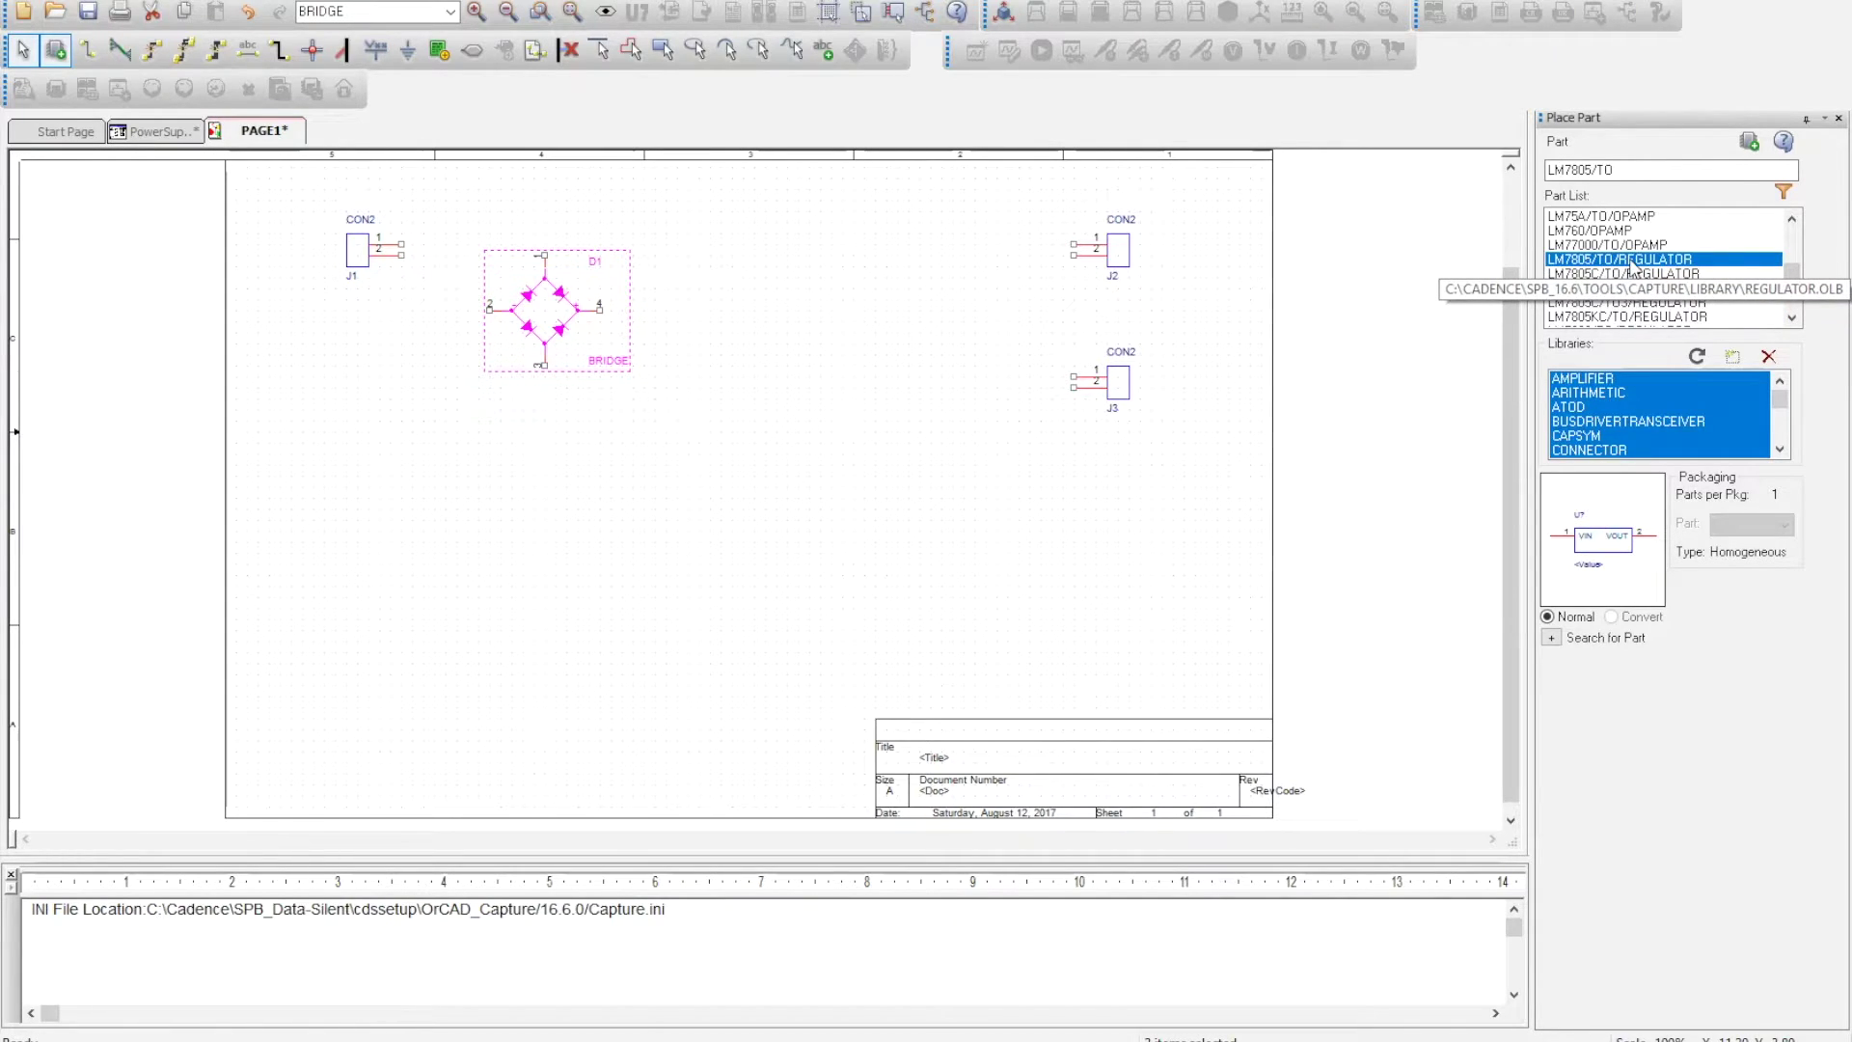
double_click(1631, 261)
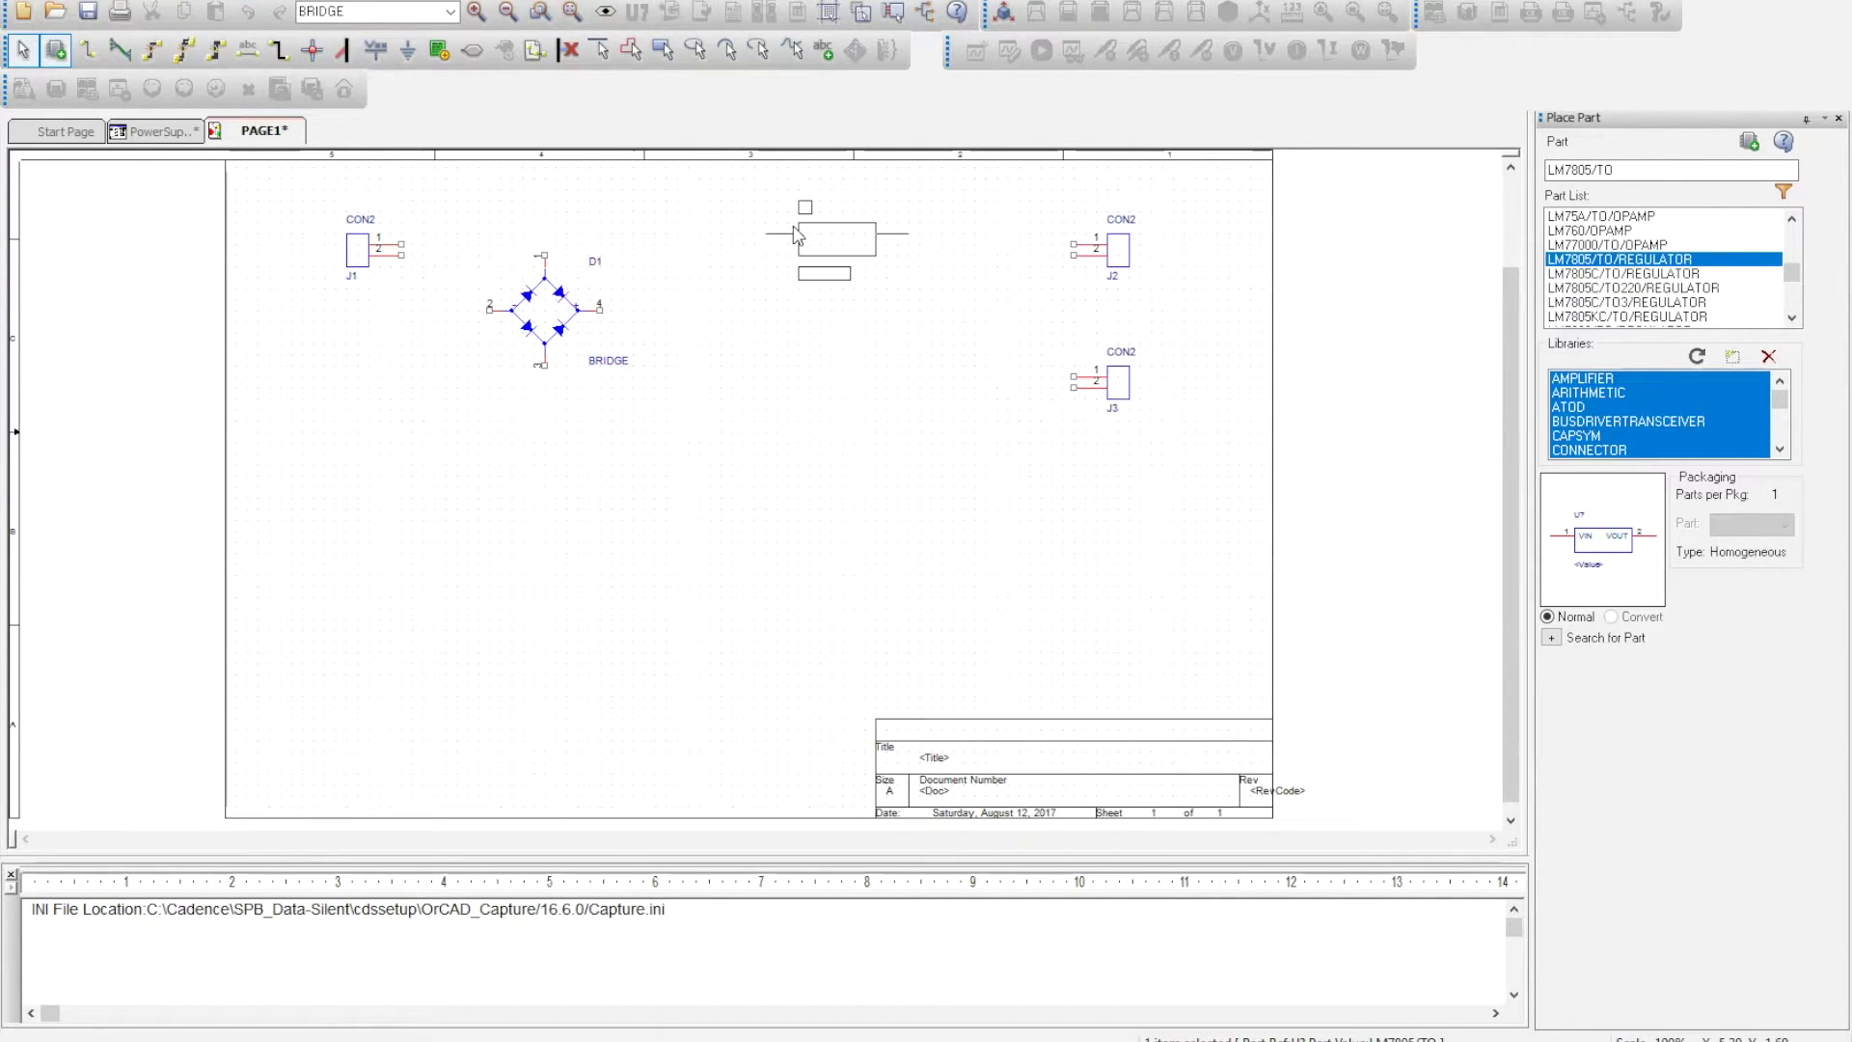
left_click(797, 246)
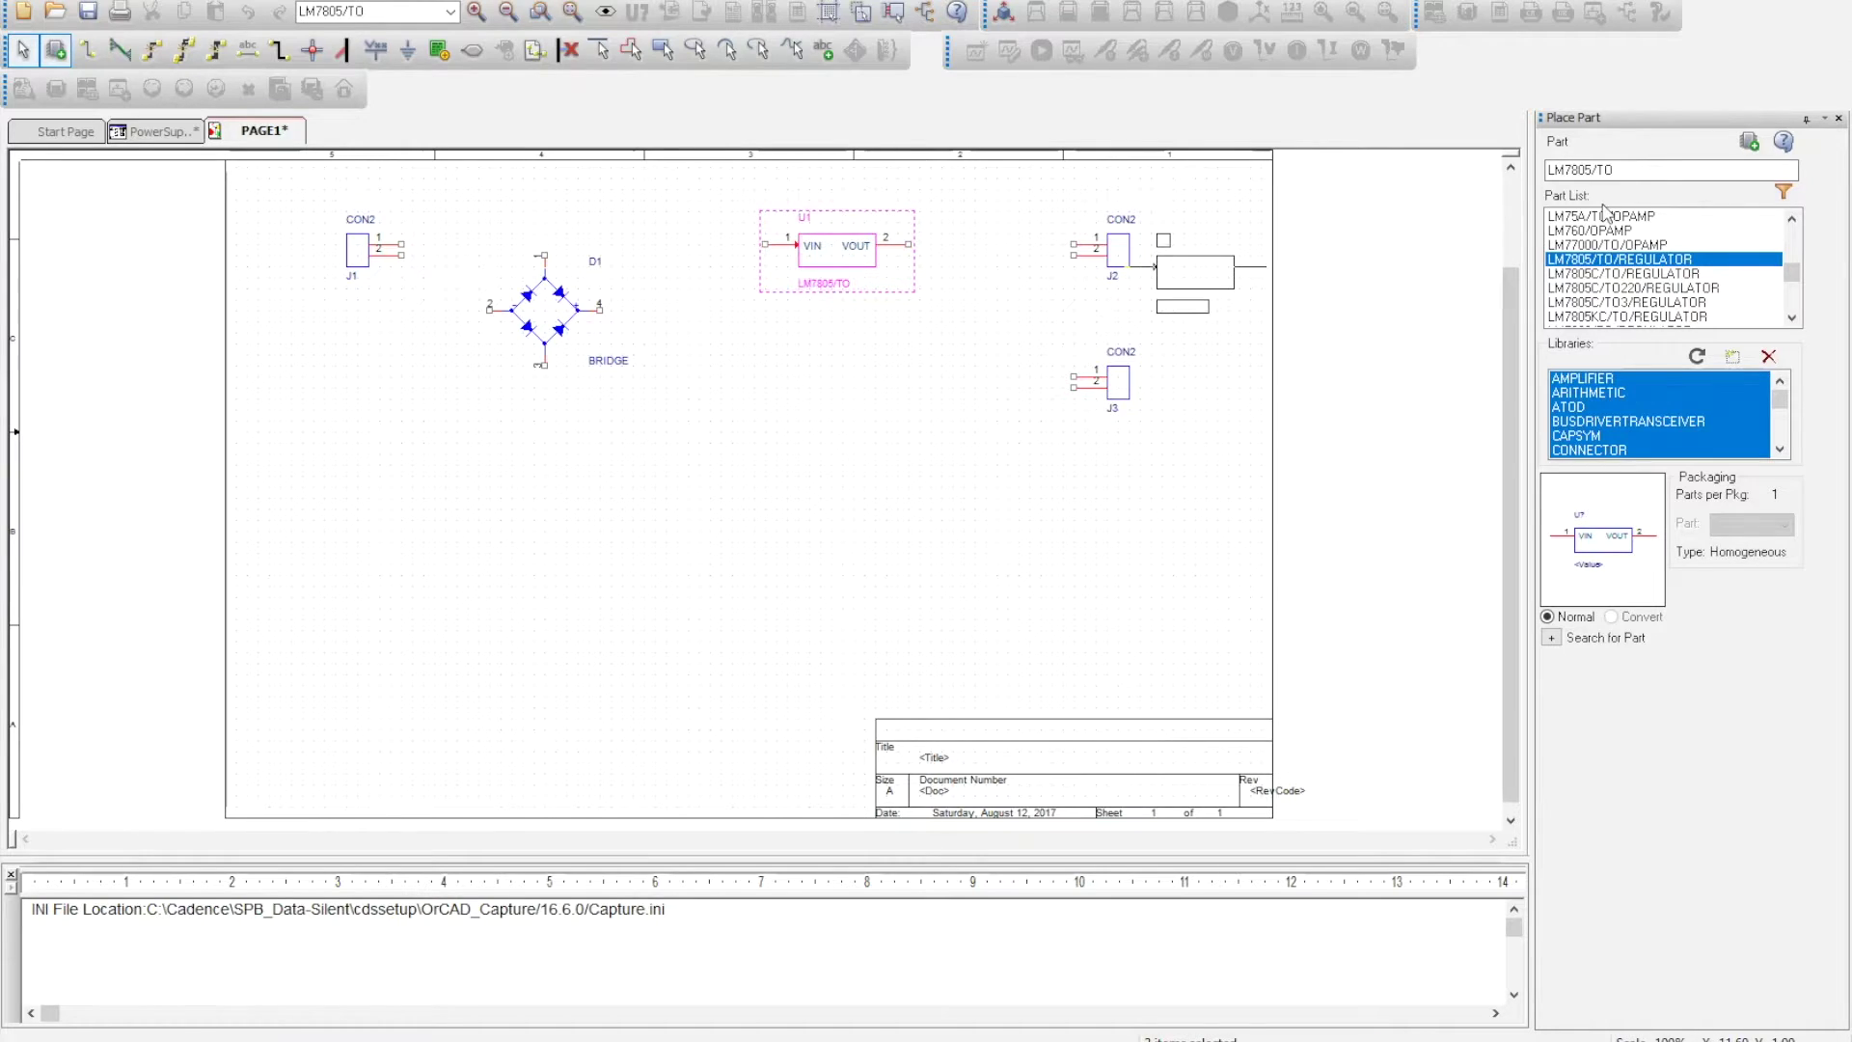
Step: Change the part to LM7812/TO and place regulator U2 below U1
left_click(1579, 169)
key("Delete")
key("Delete")
key("Delete")
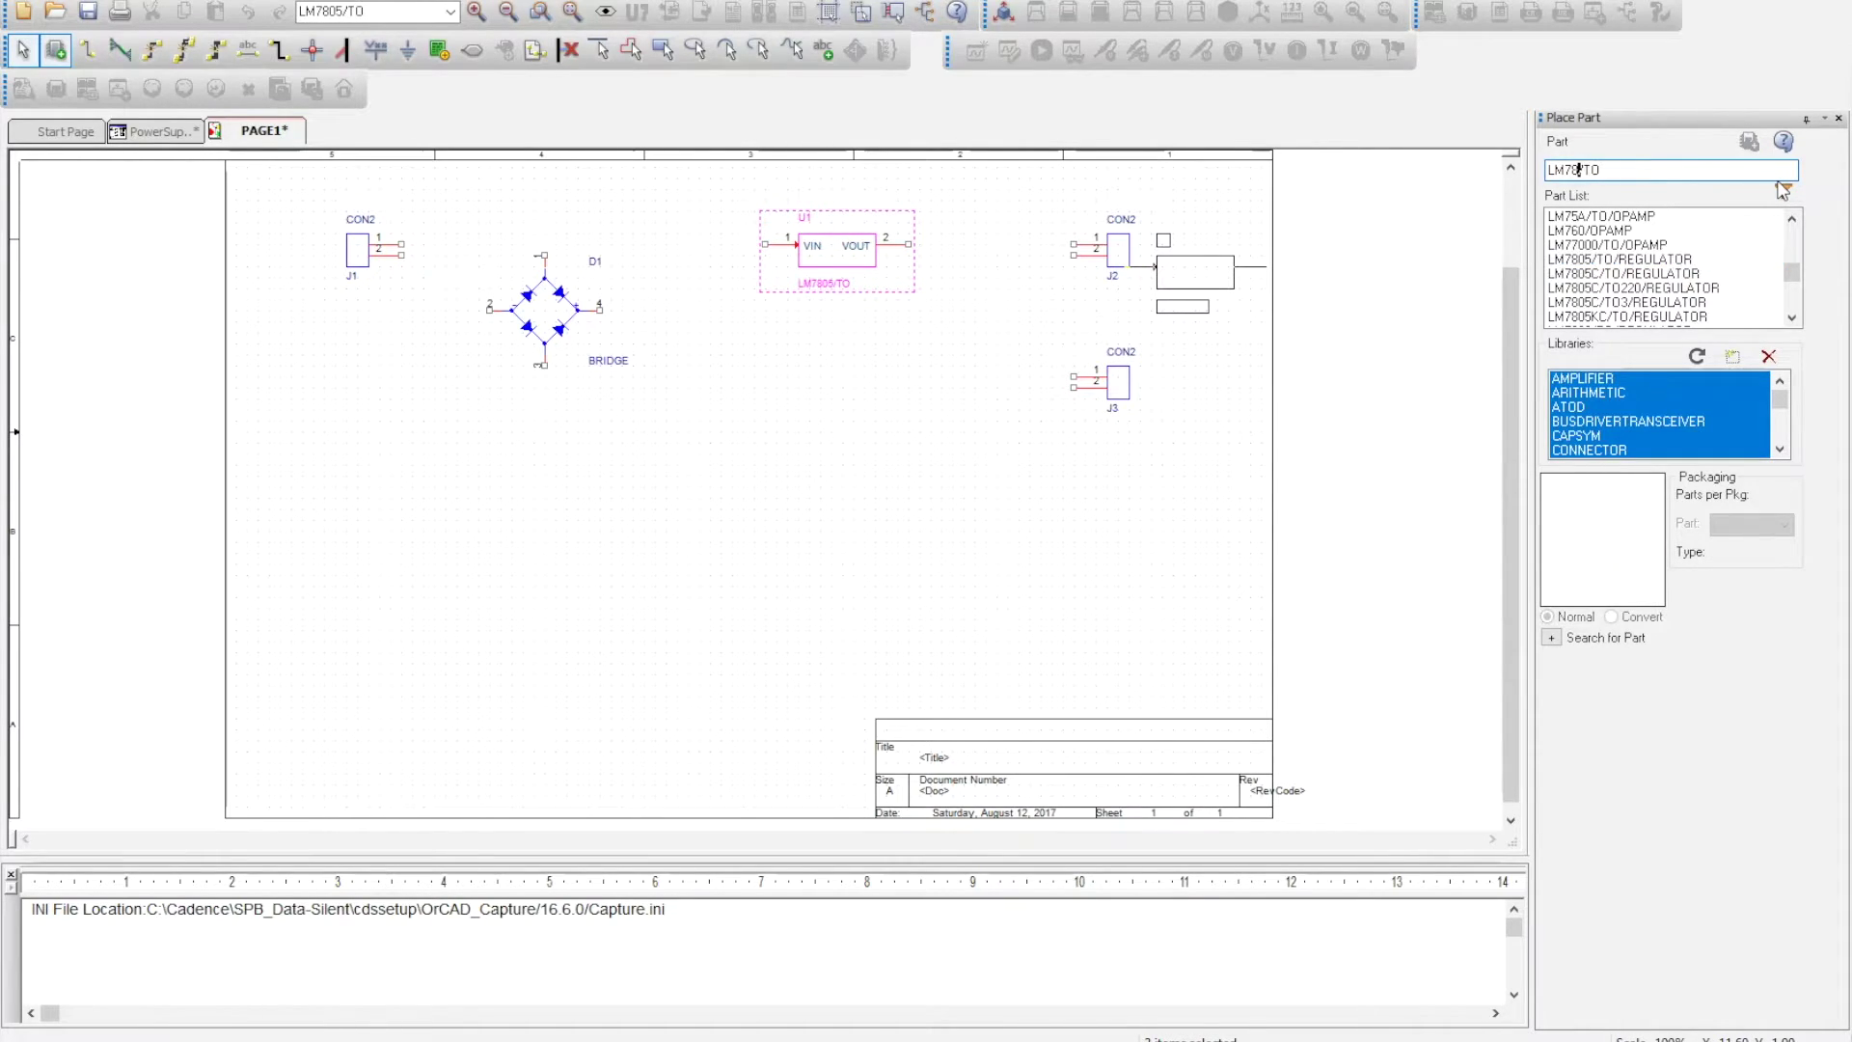
type("12")
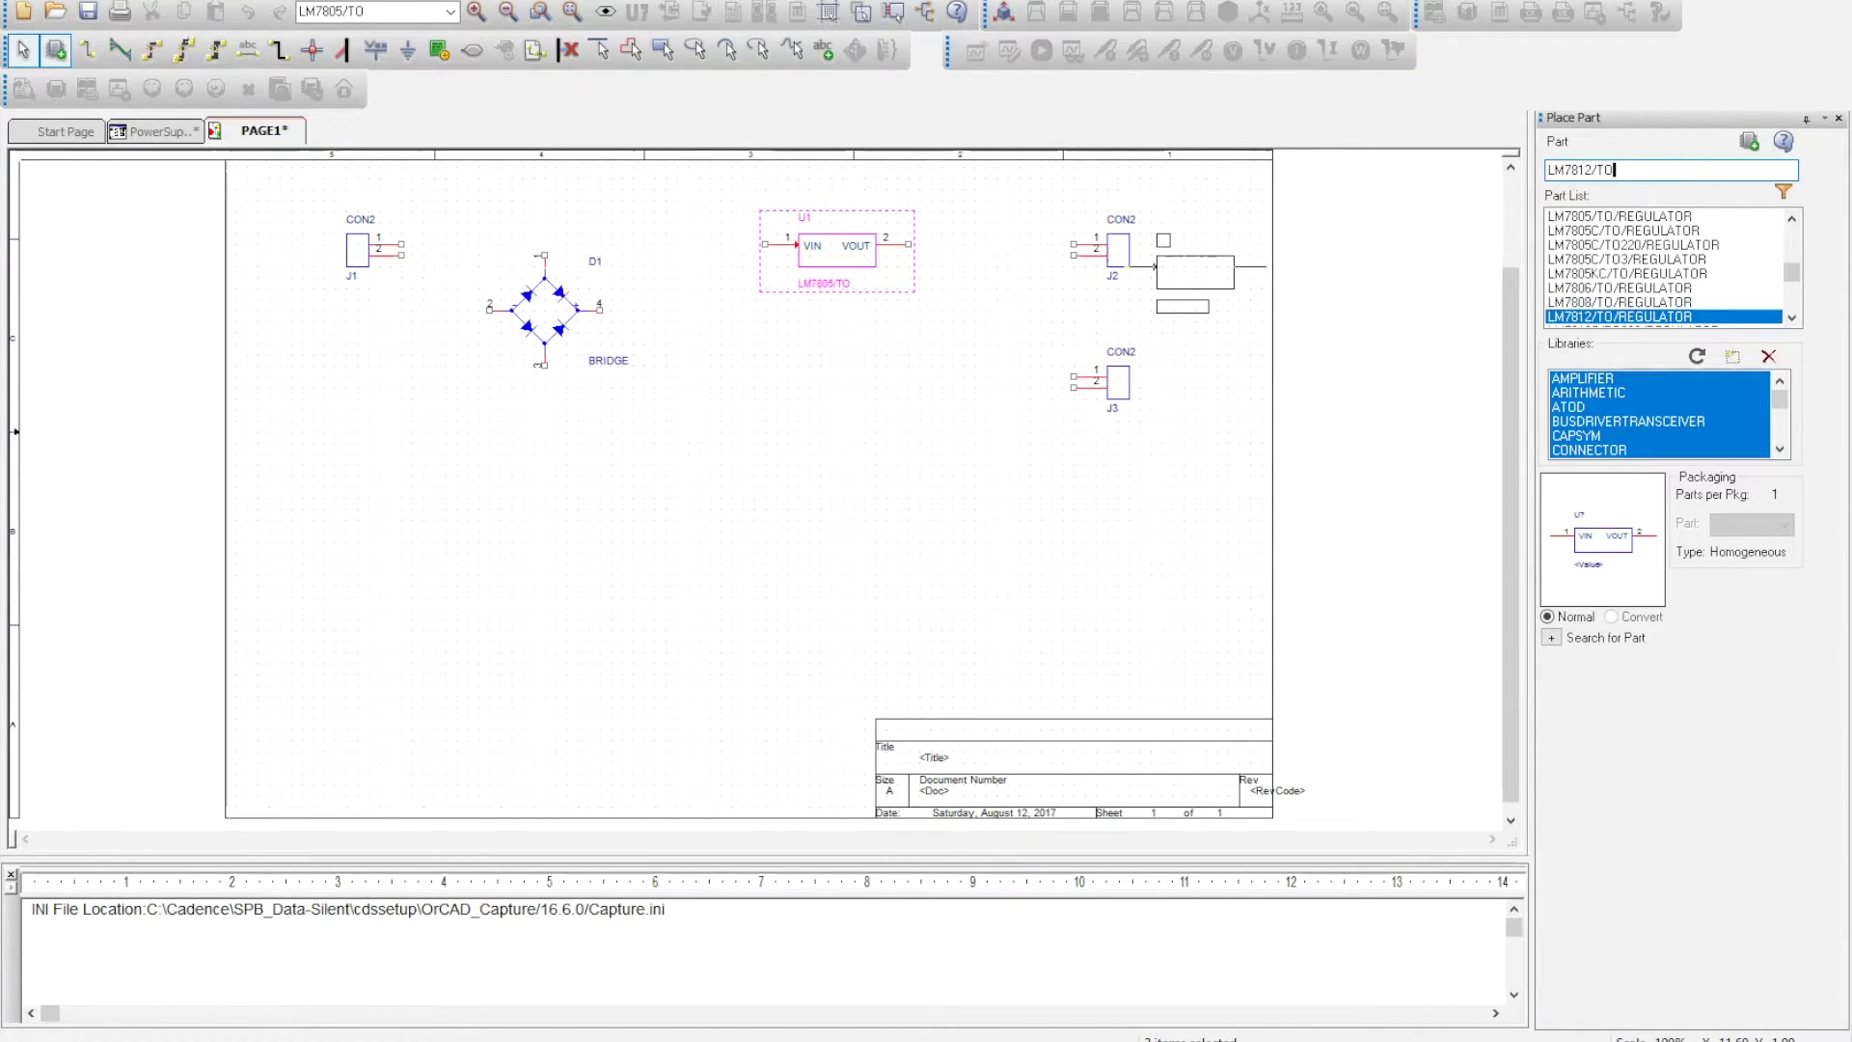
double_click(1679, 316)
left_click(803, 371)
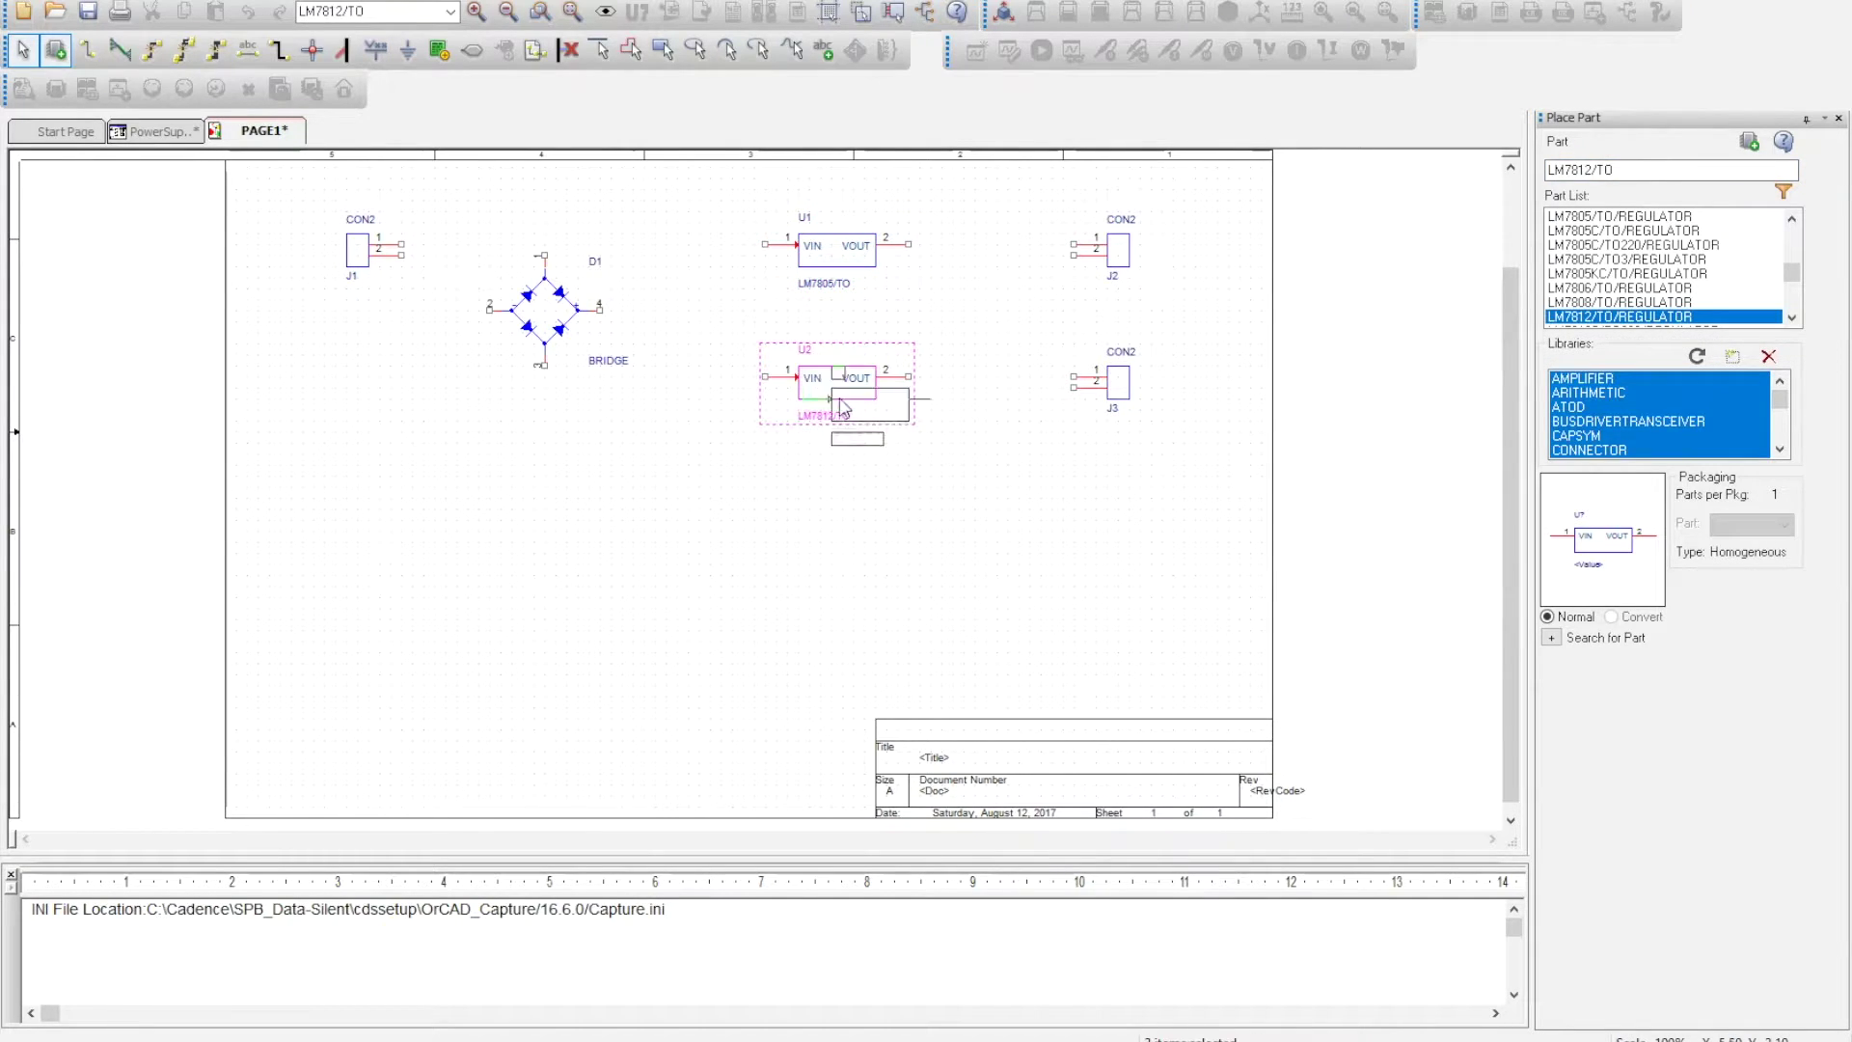
key("Escape")
left_click(1636, 178)
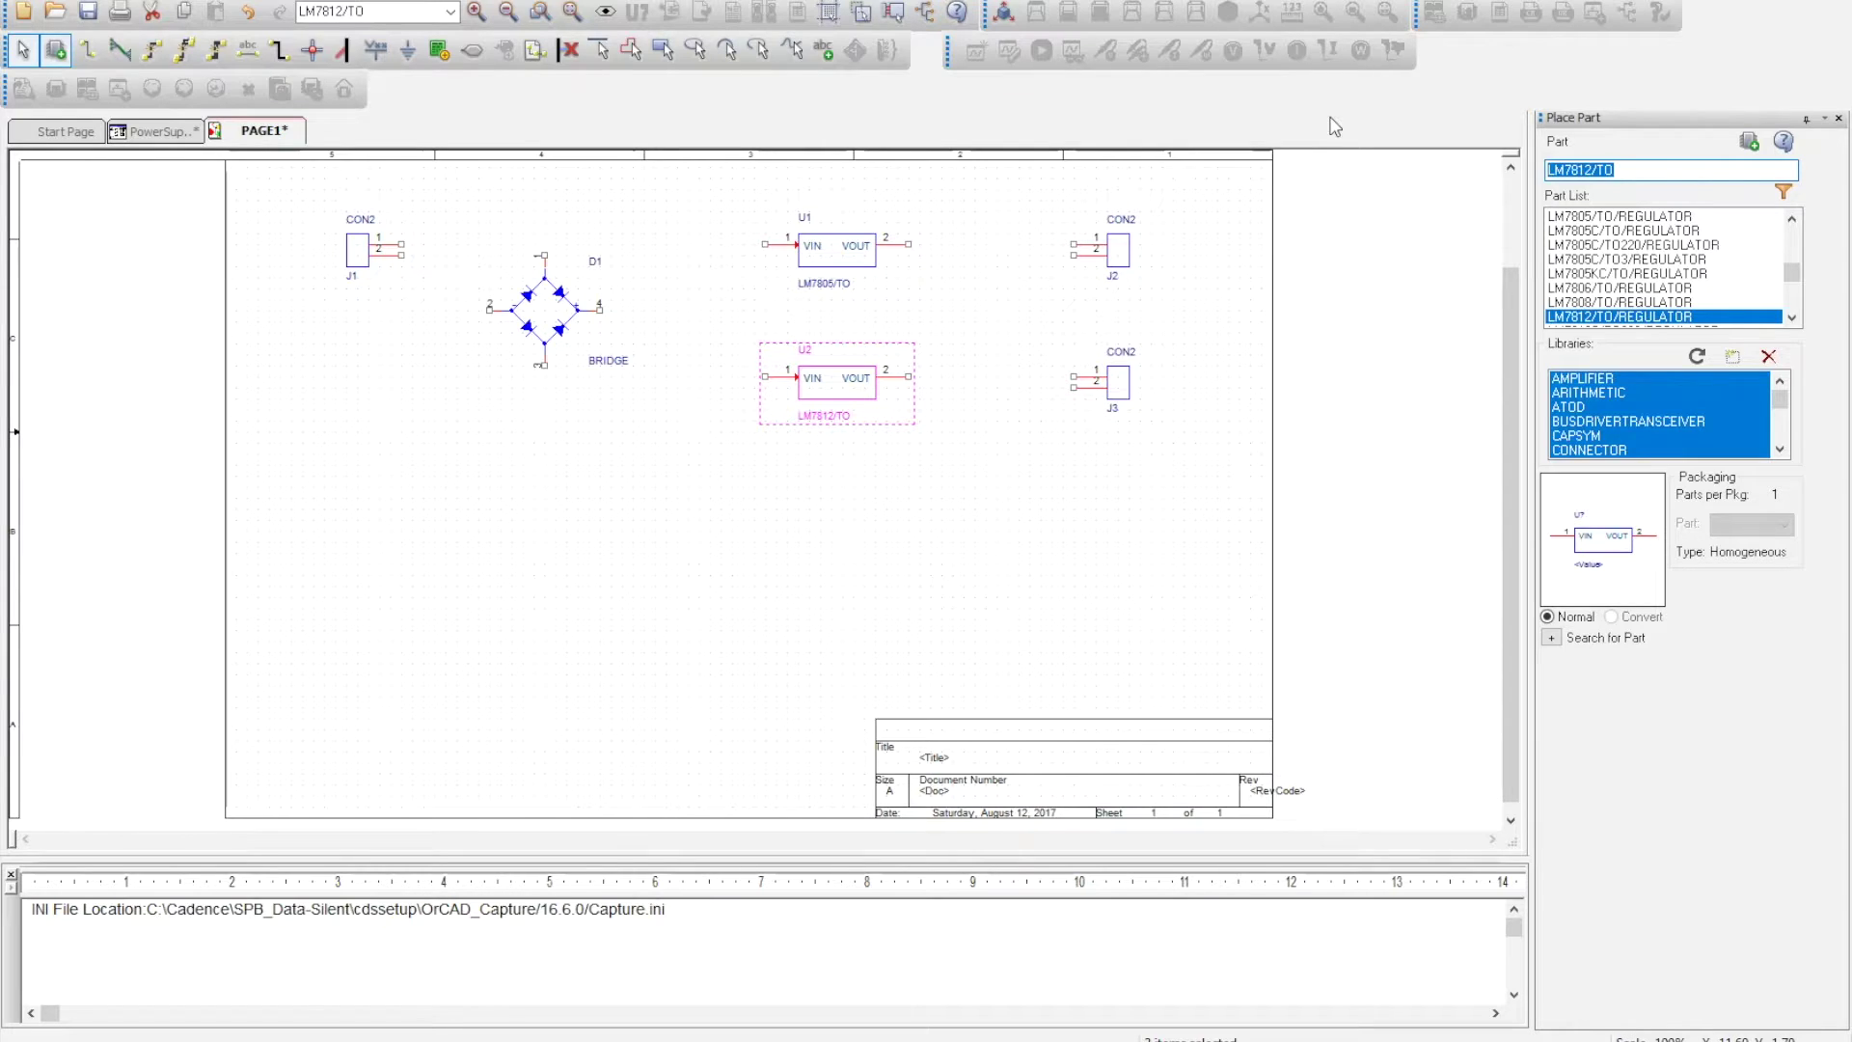
type("CAP")
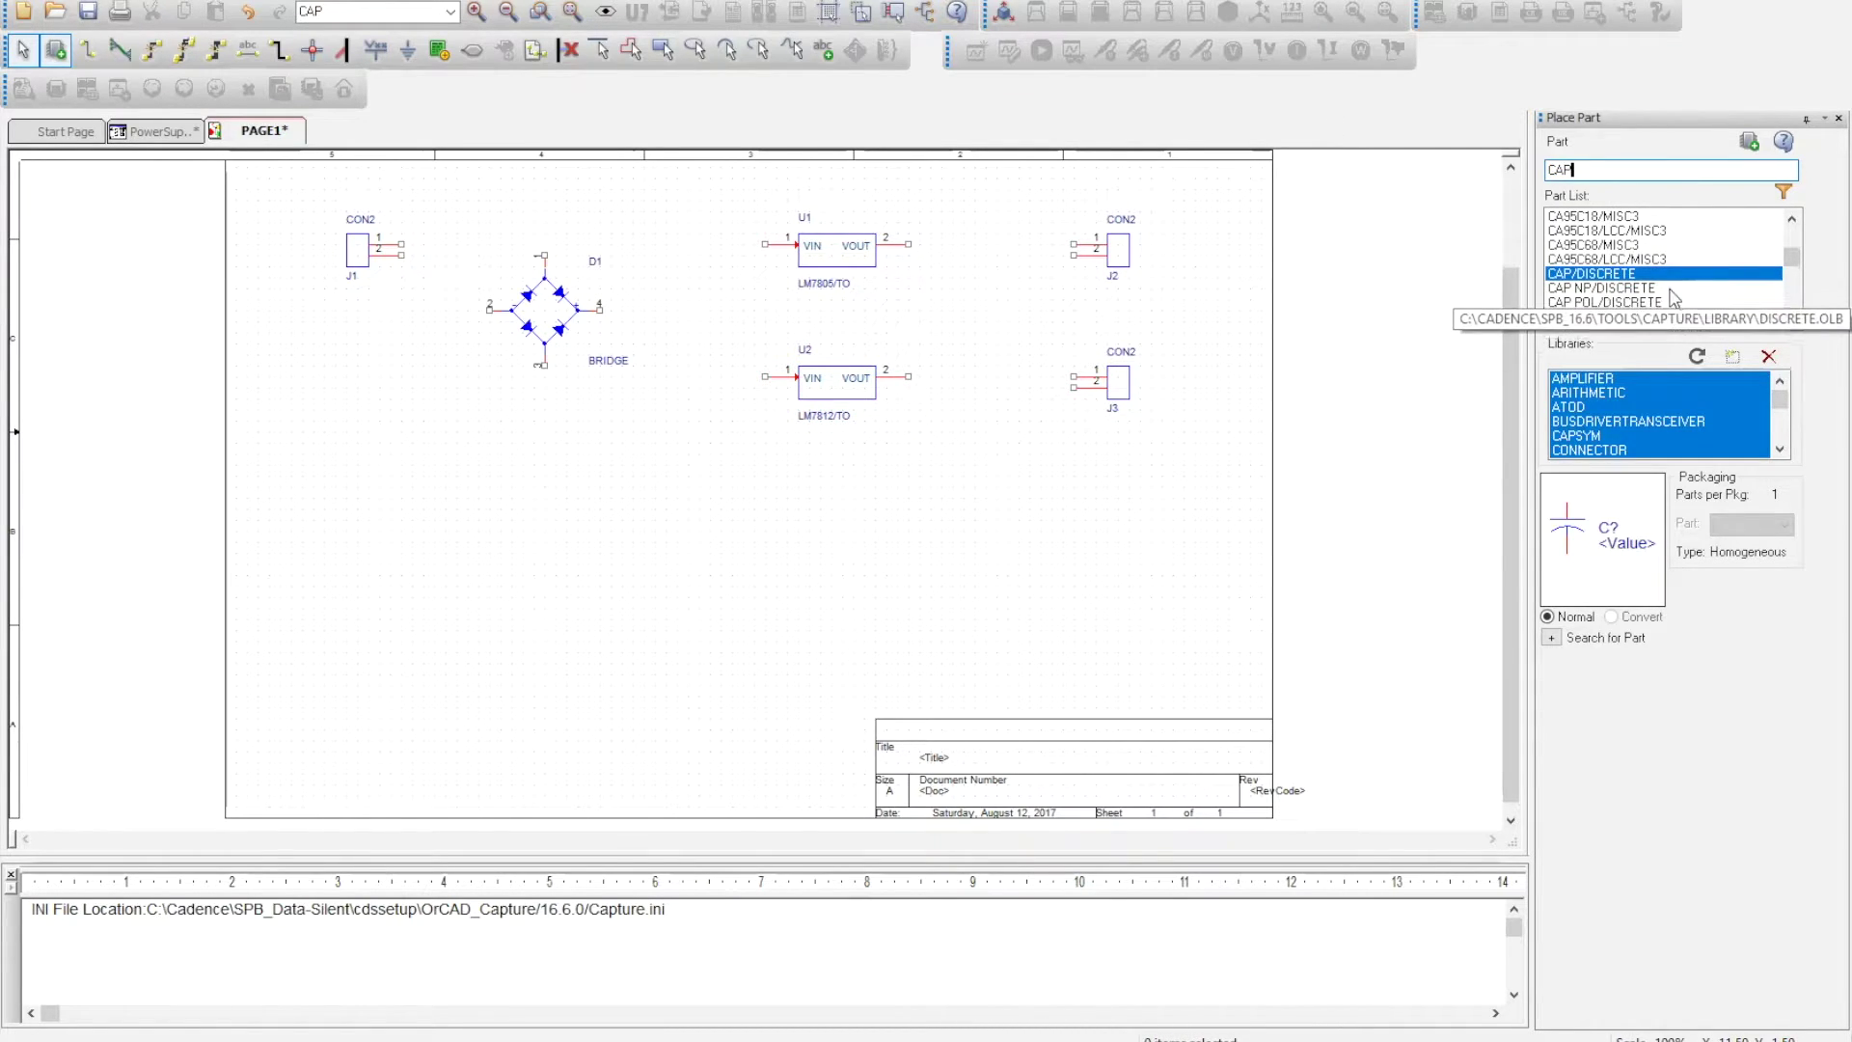
Step: Place CAP NP capacitors between the bridge and U1 and to the right of U1 and U2
left_click(1631, 288)
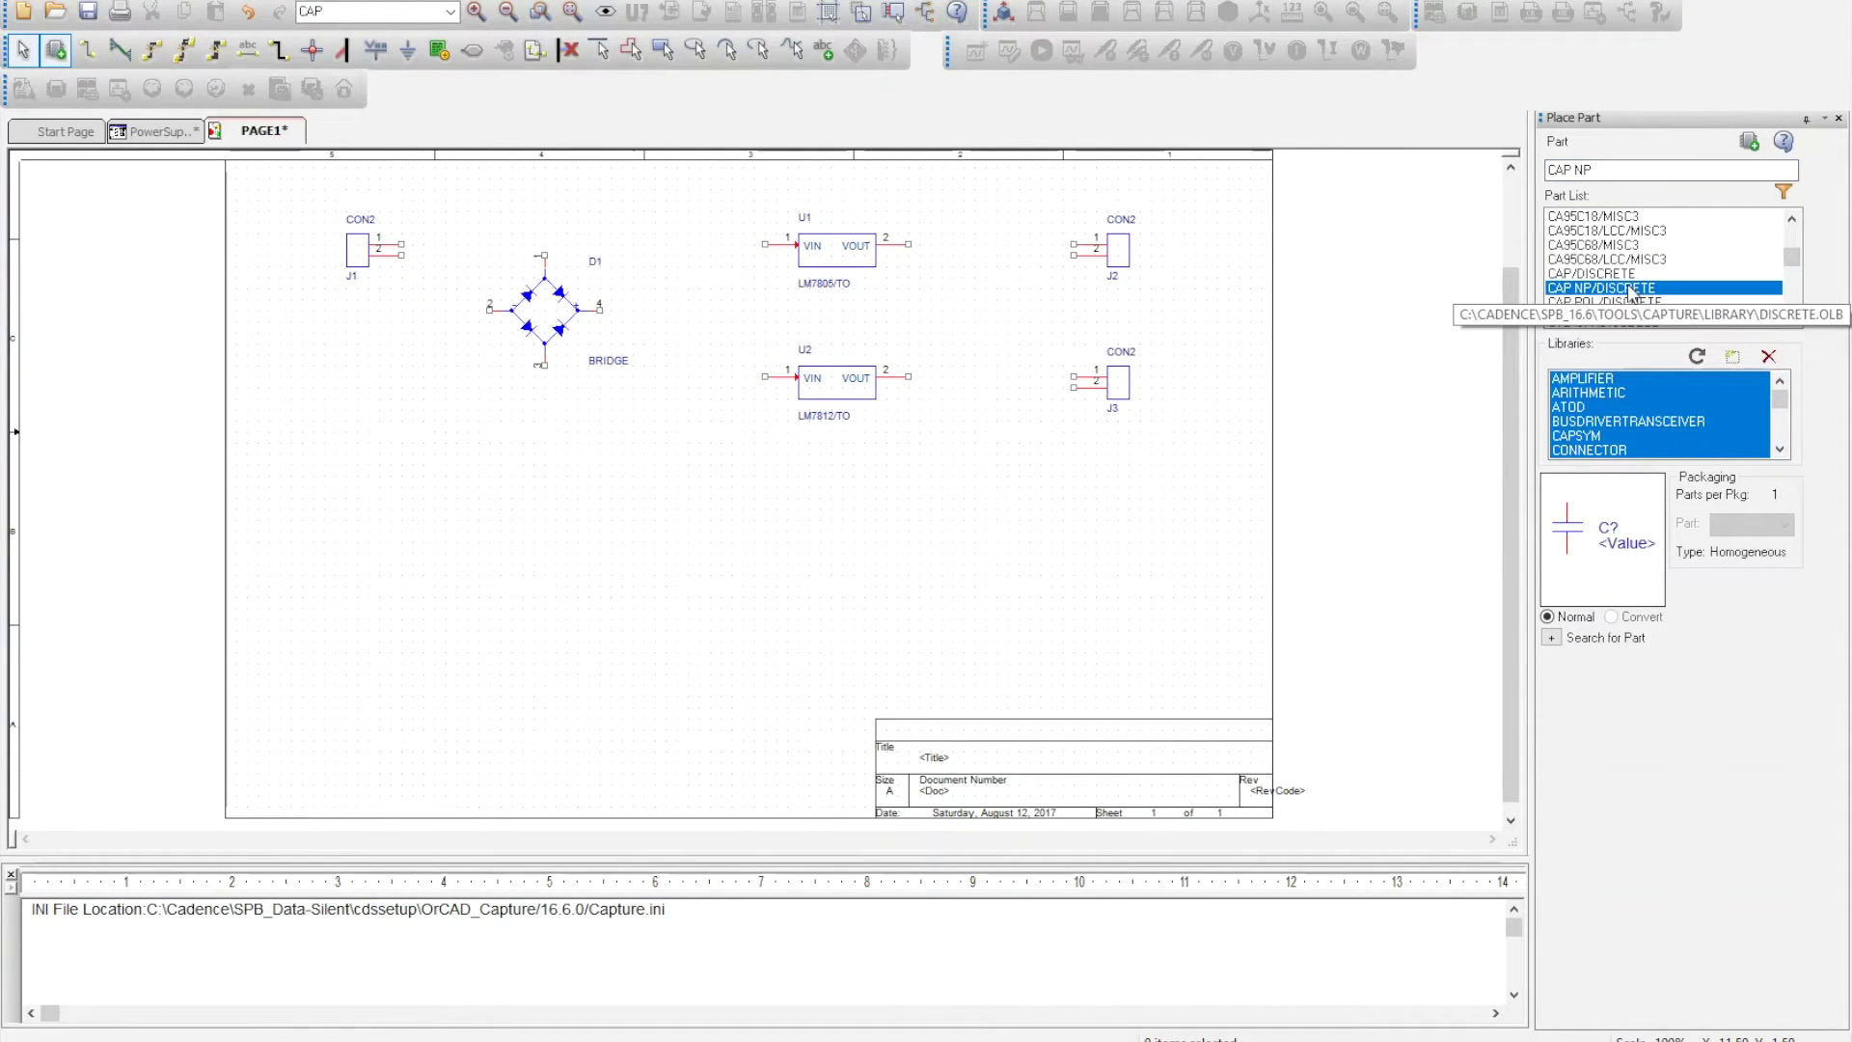
double_click(1630, 288)
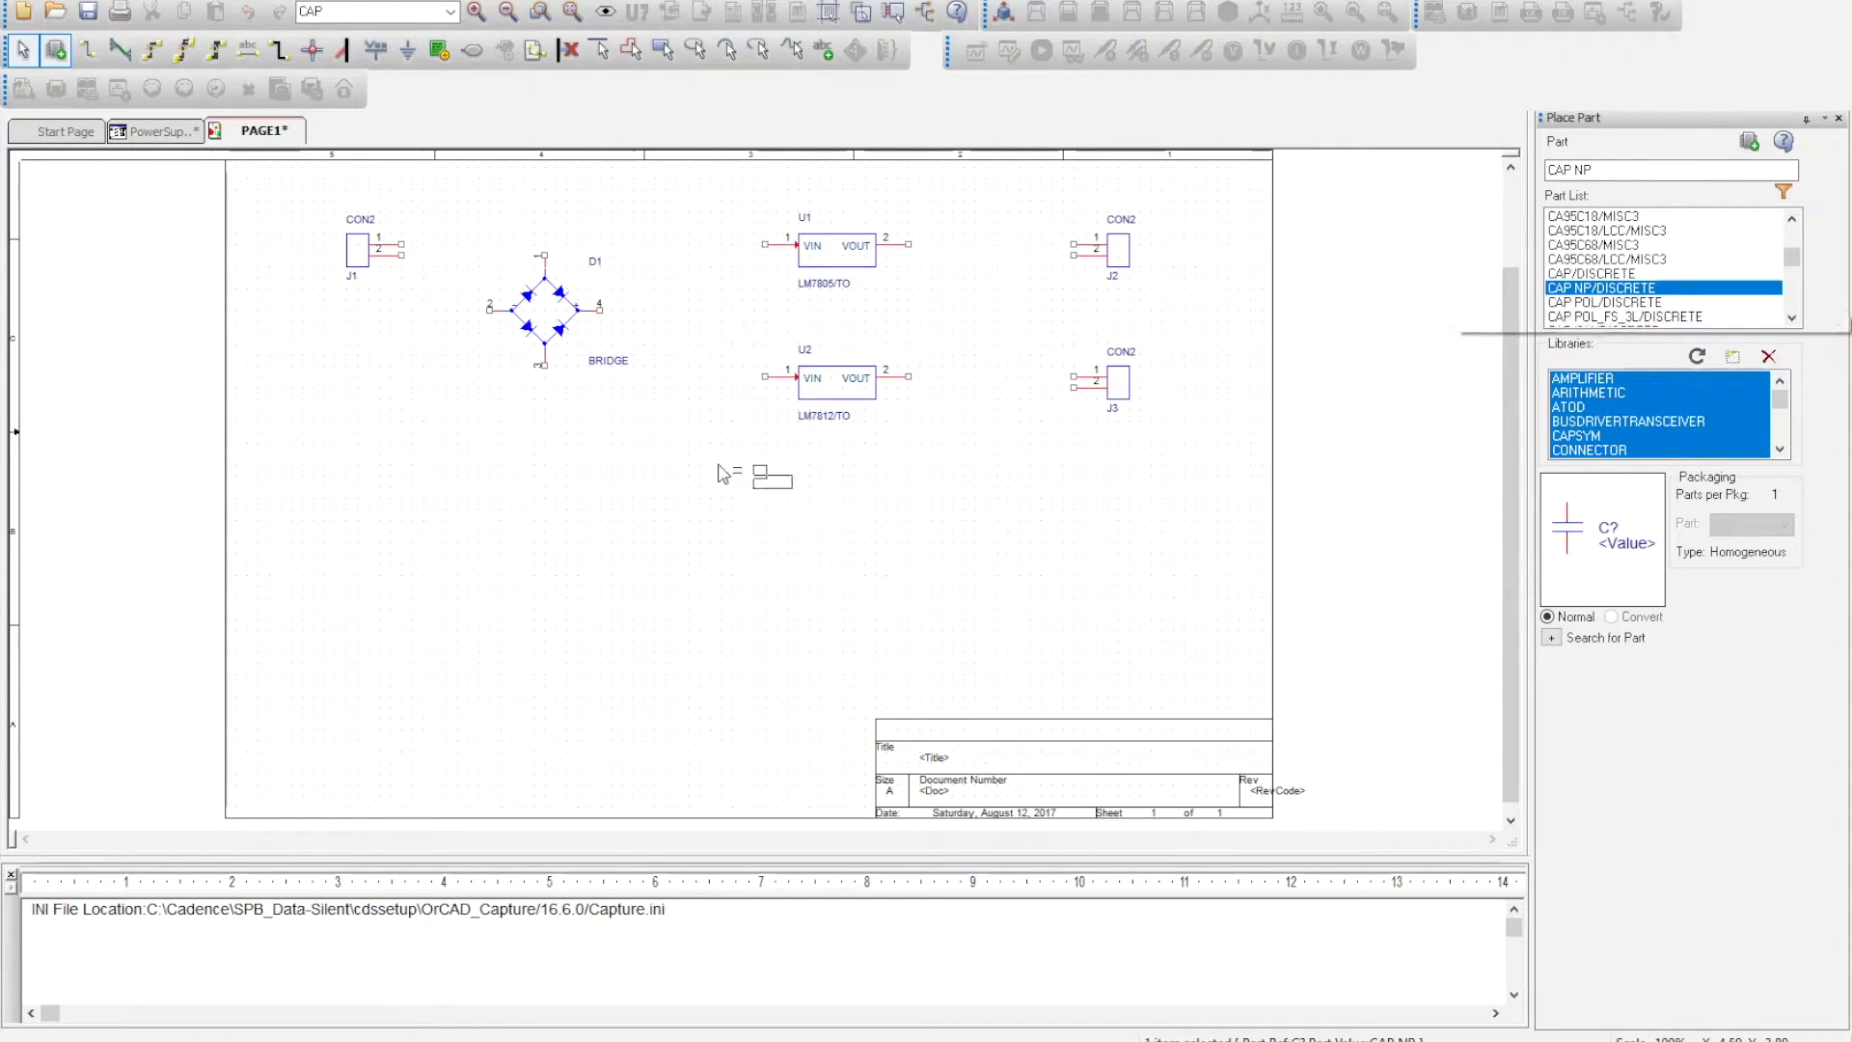
left_click(716, 274)
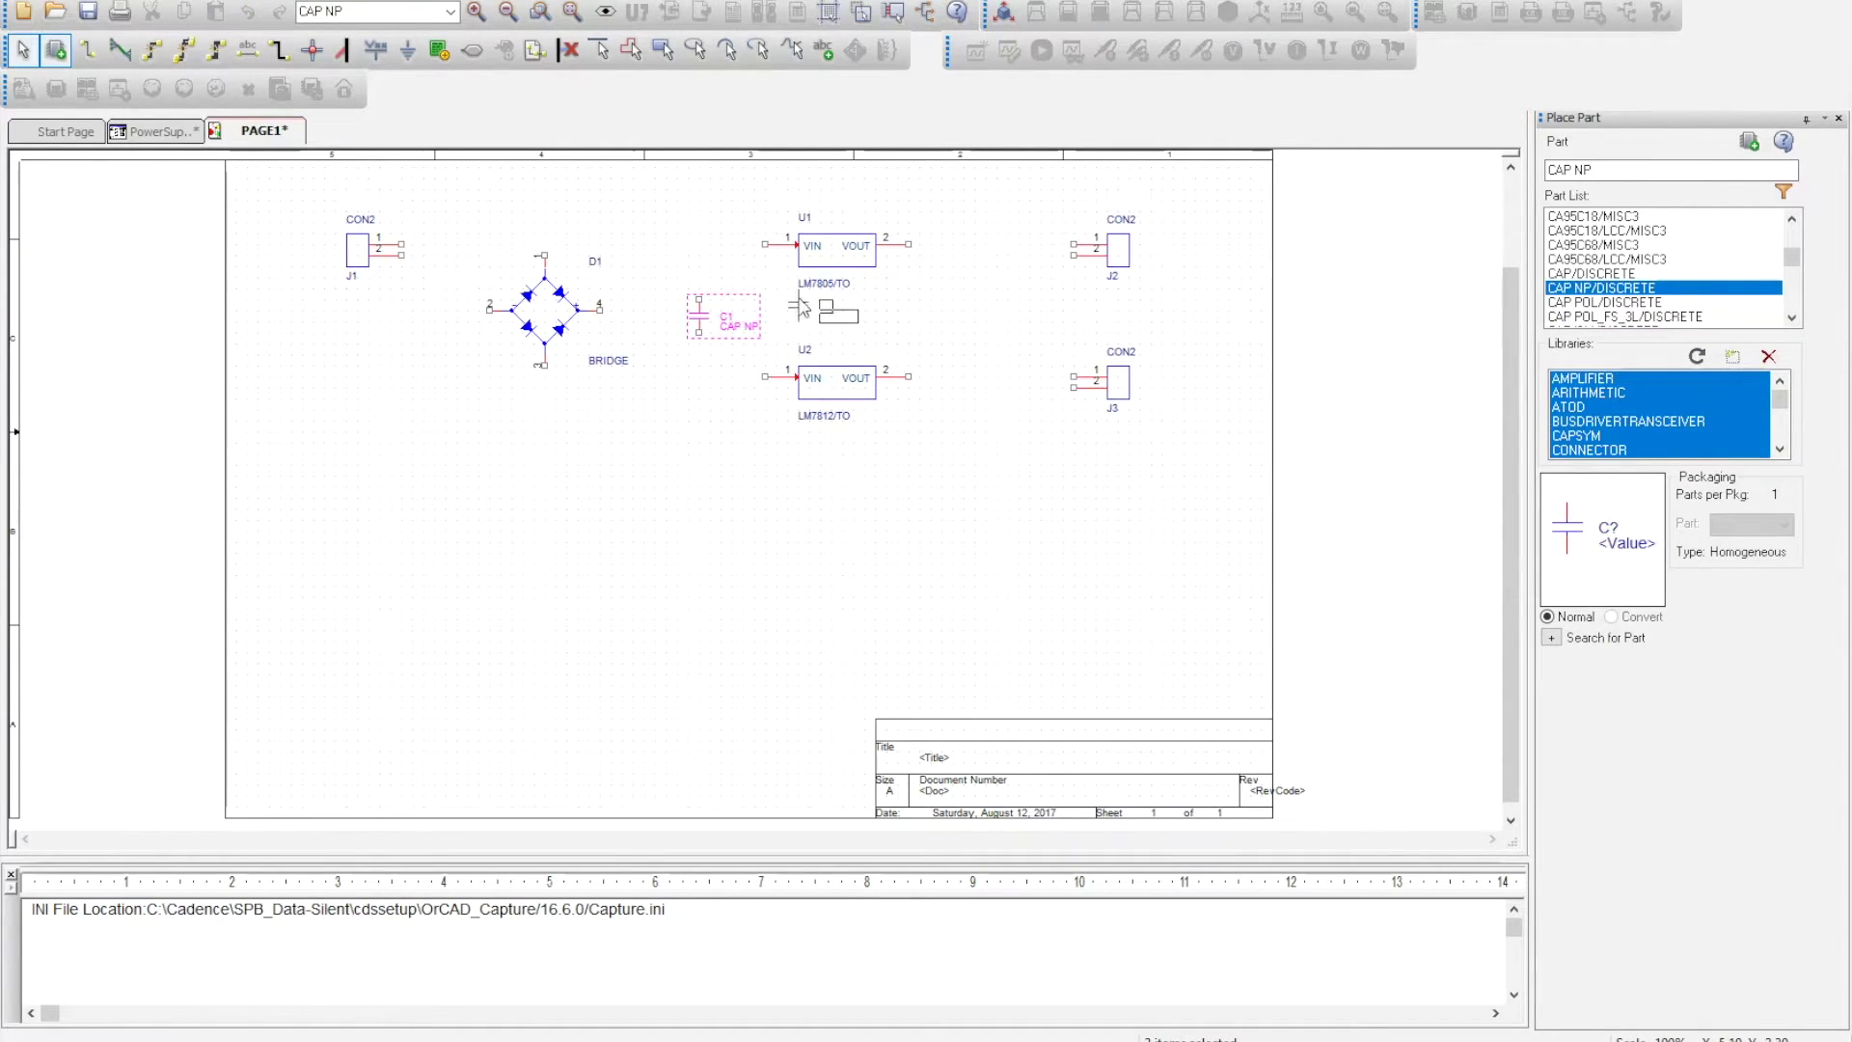
left_click(945, 323)
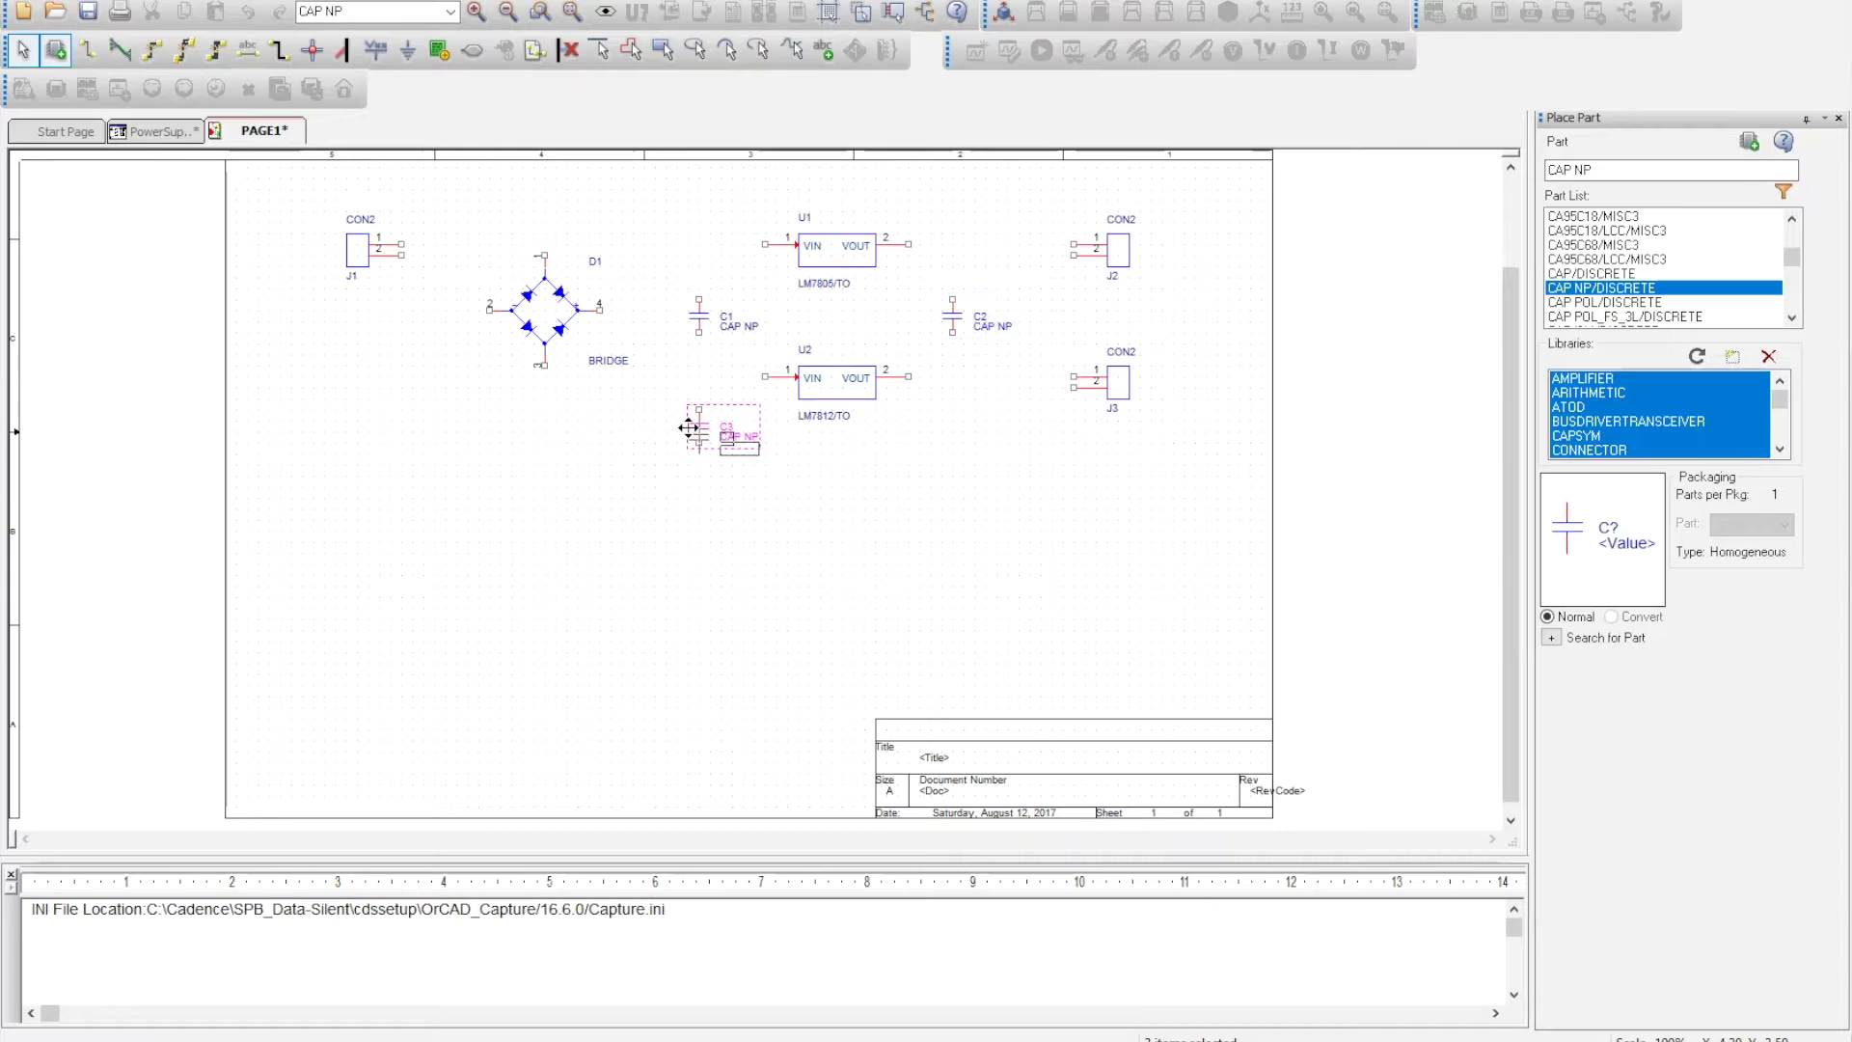
left_click(950, 439)
key("Escape")
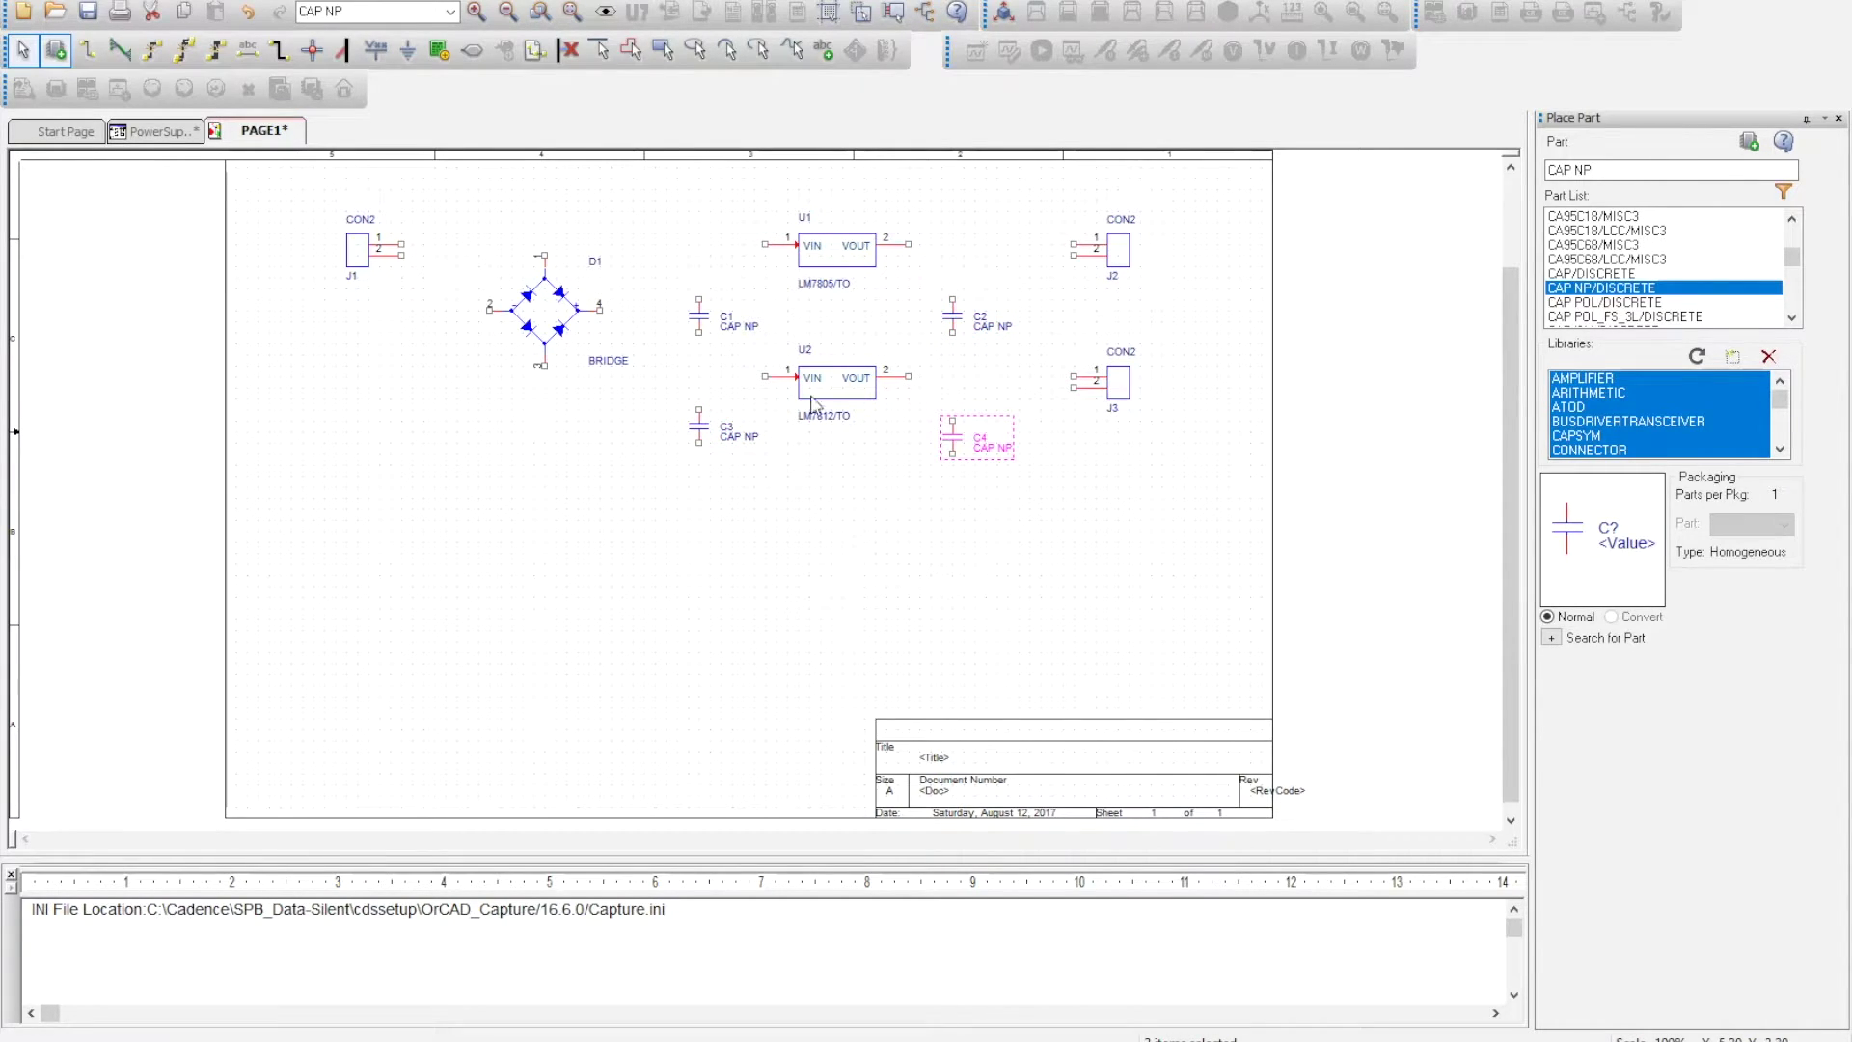
Step: Move D1 up-left and place polarized capacitor C5 (CAP POL) beside the bridge
left_click_drag(562, 305, 518, 271)
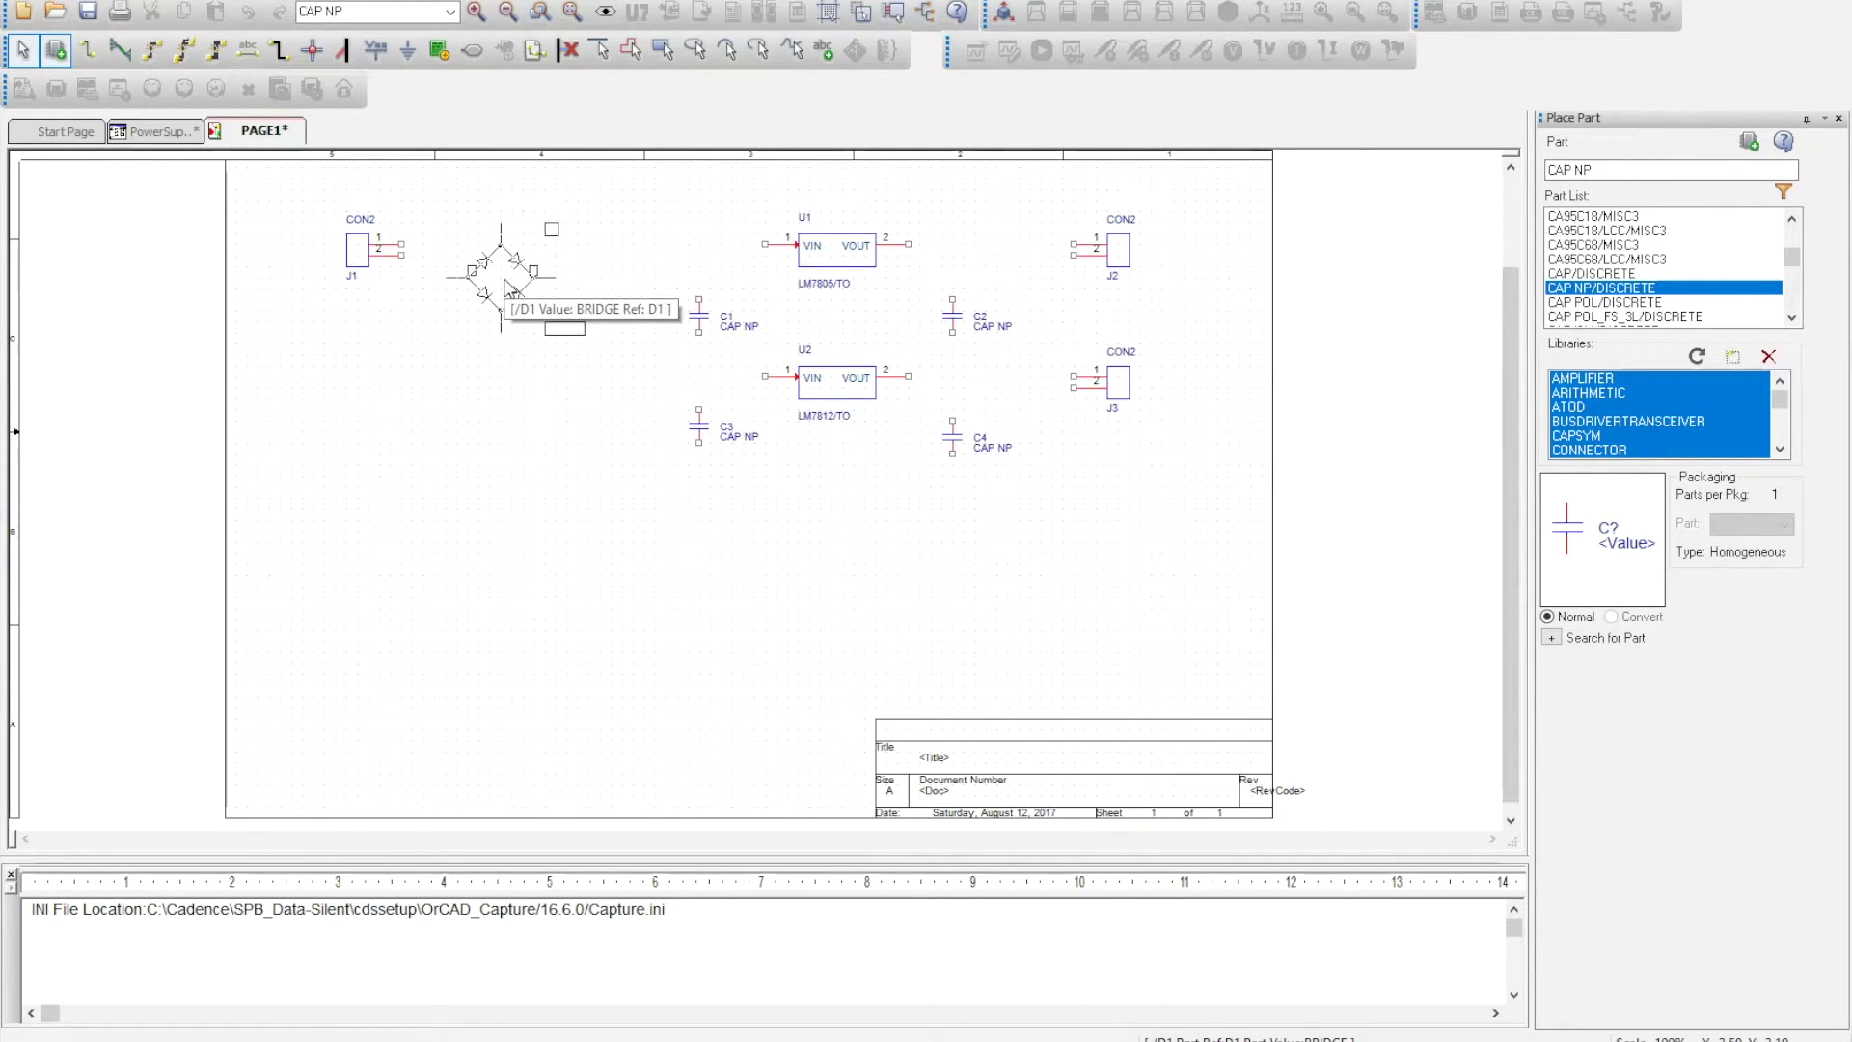
left_click(552, 509)
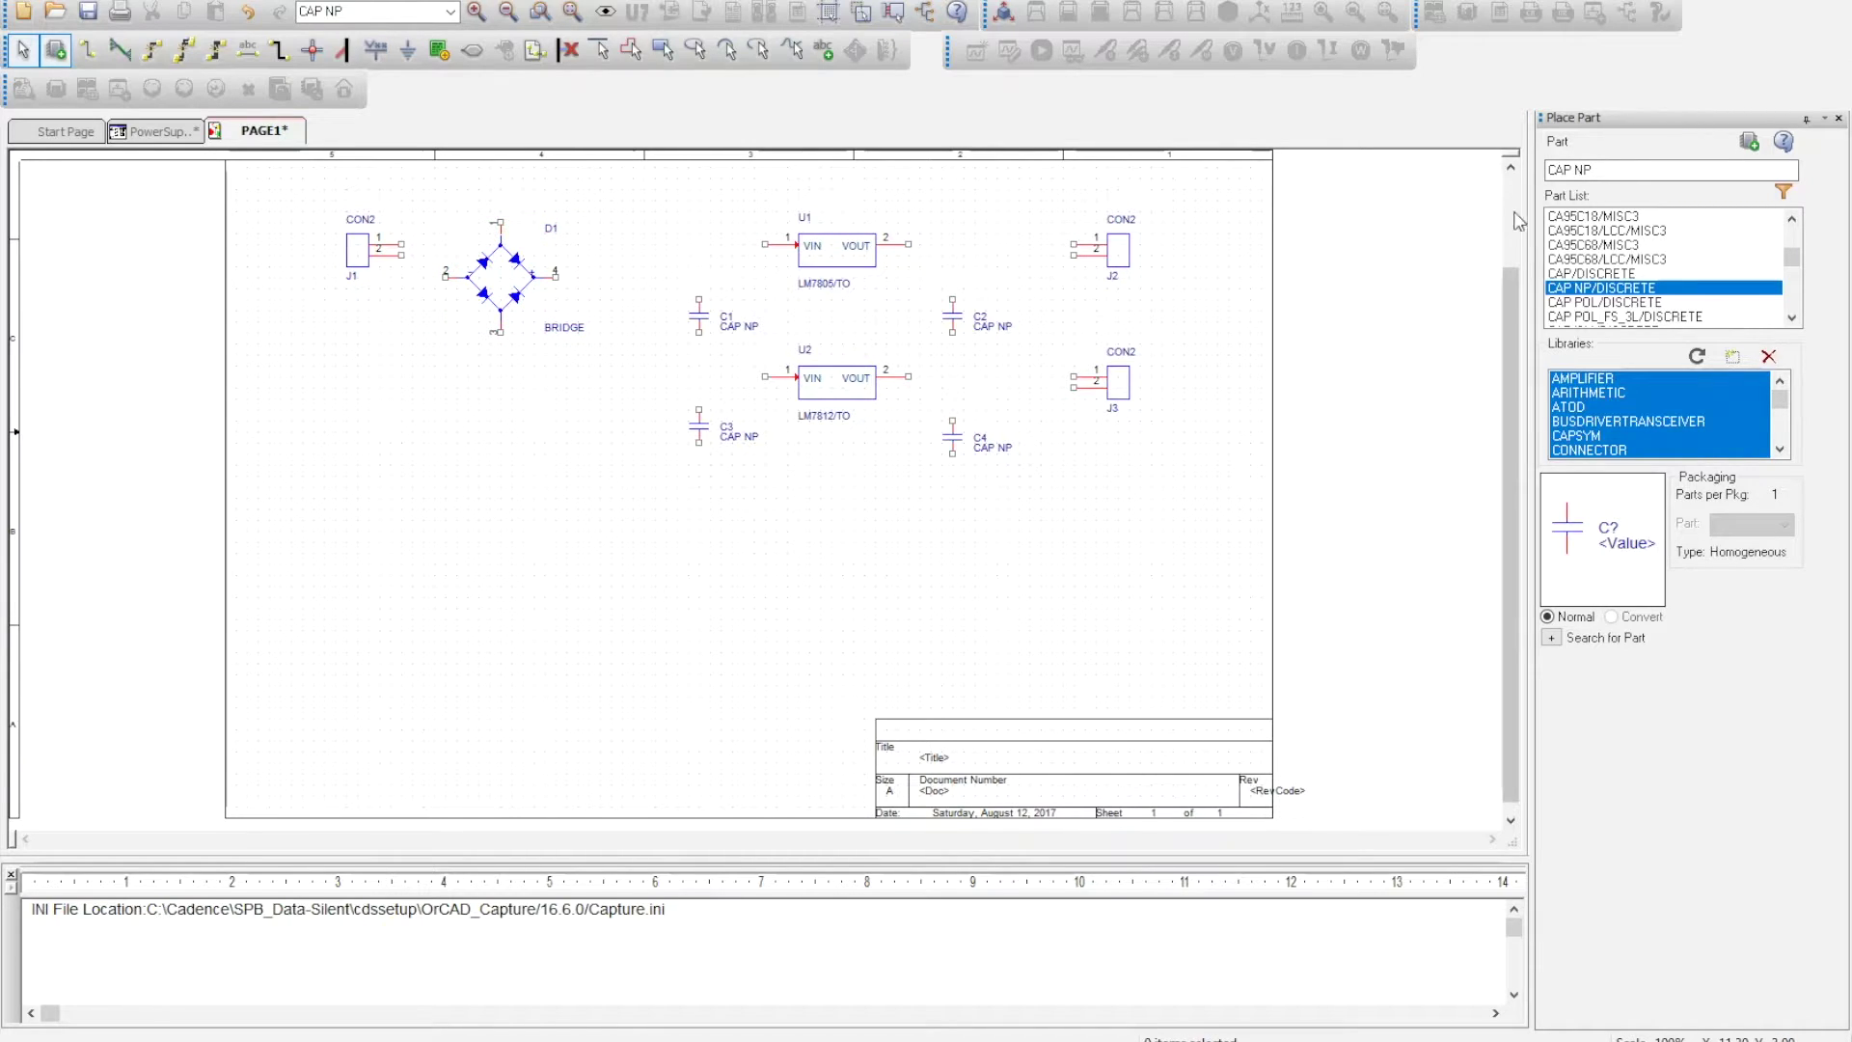
left_click(1613, 303)
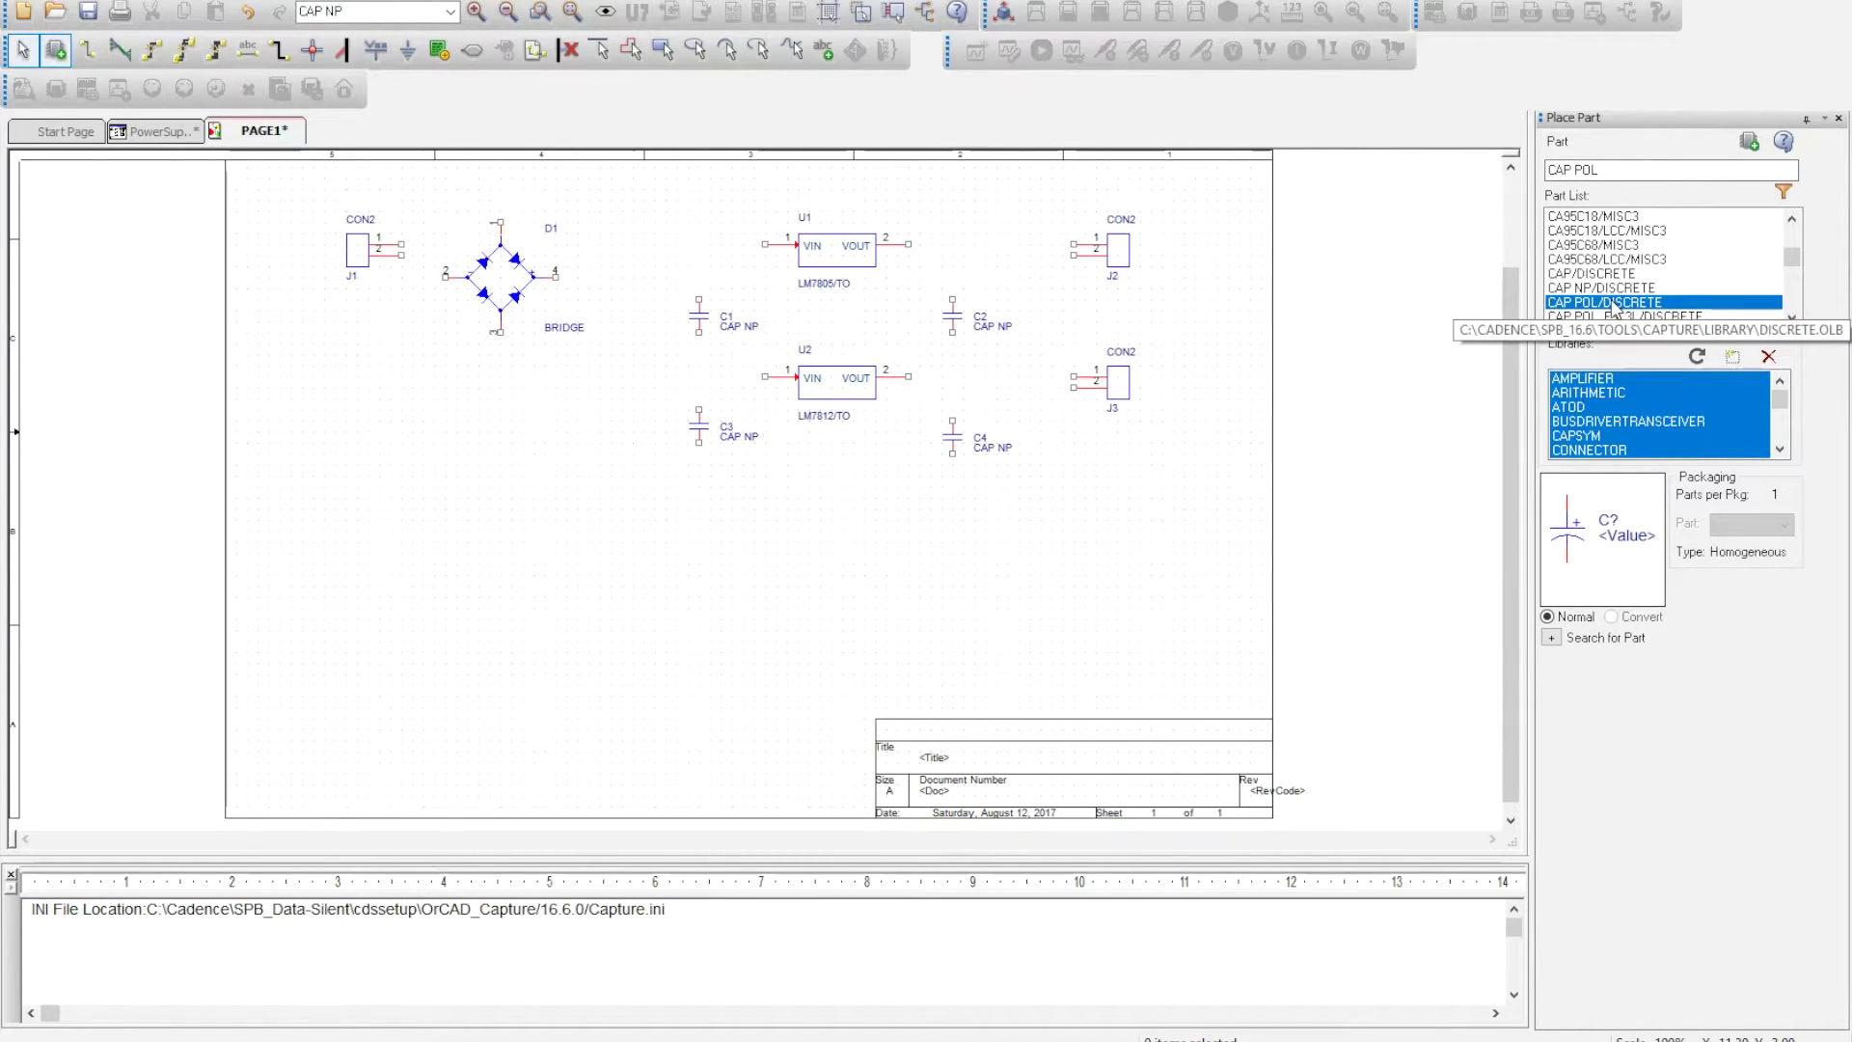
double_click(1612, 303)
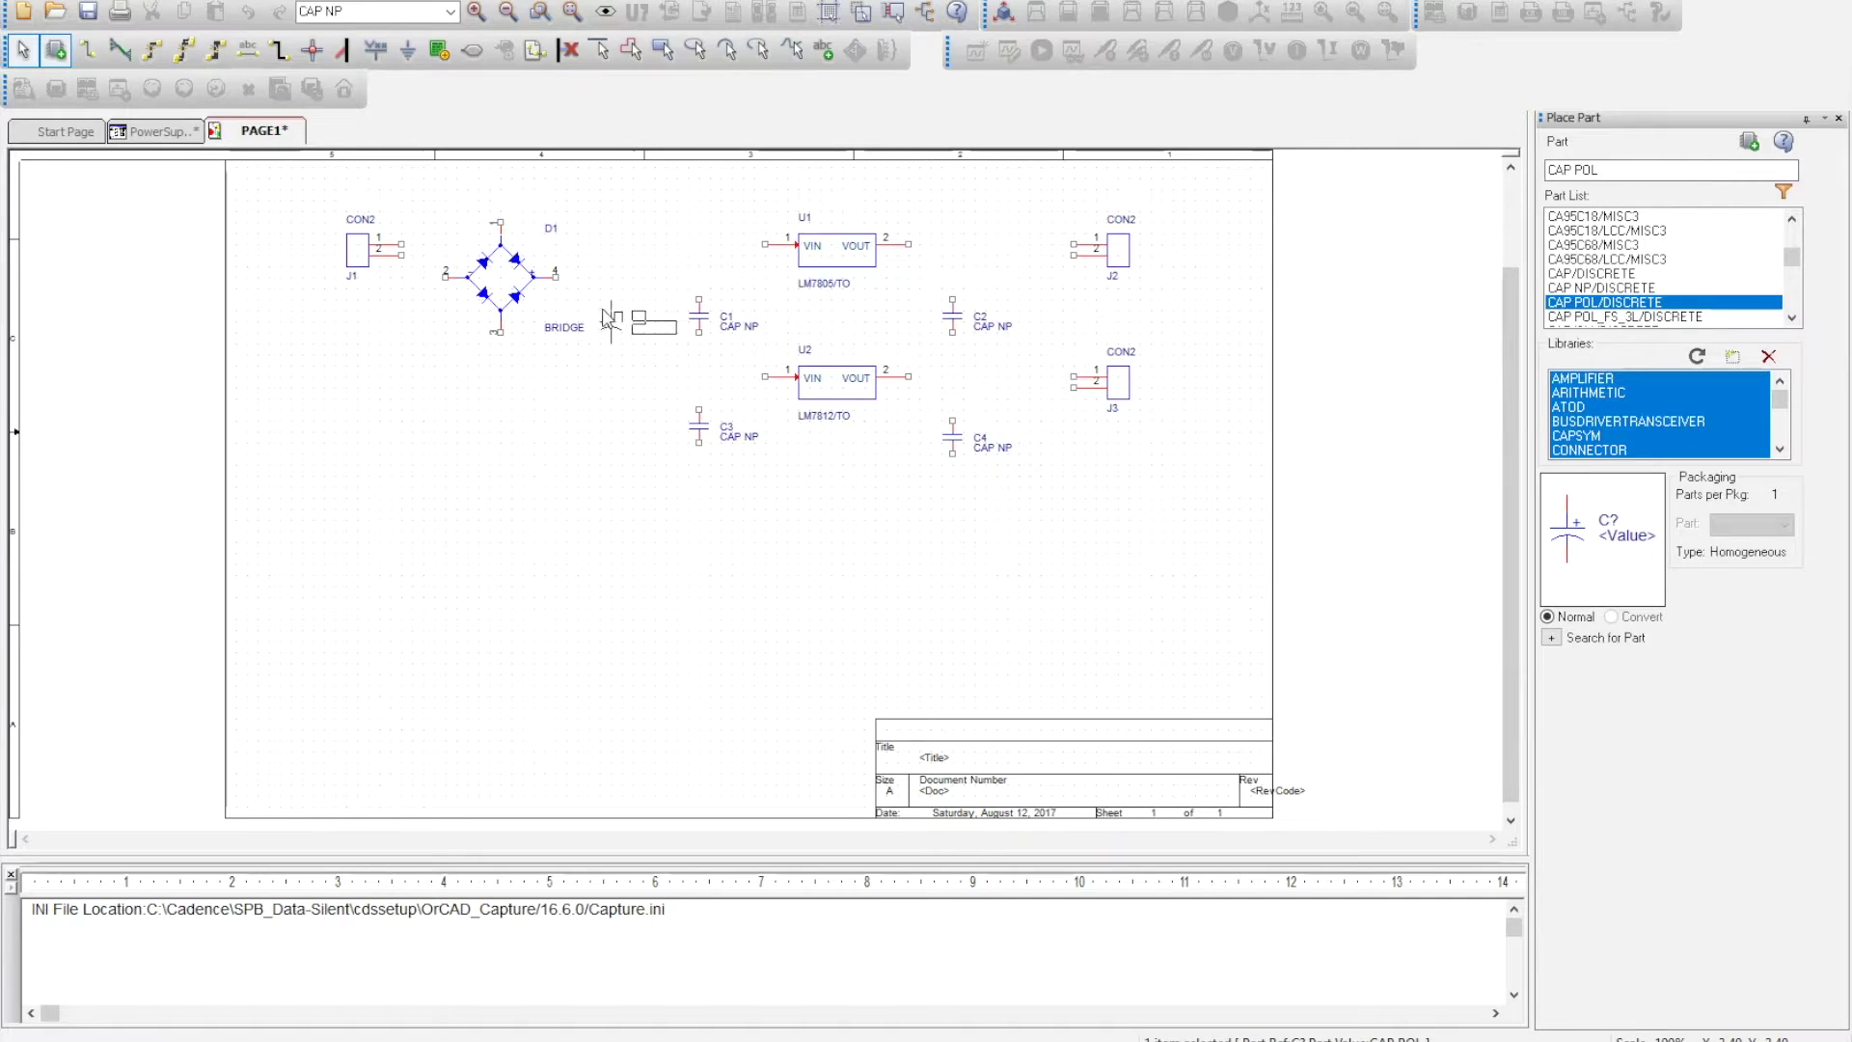
left_click(609, 308)
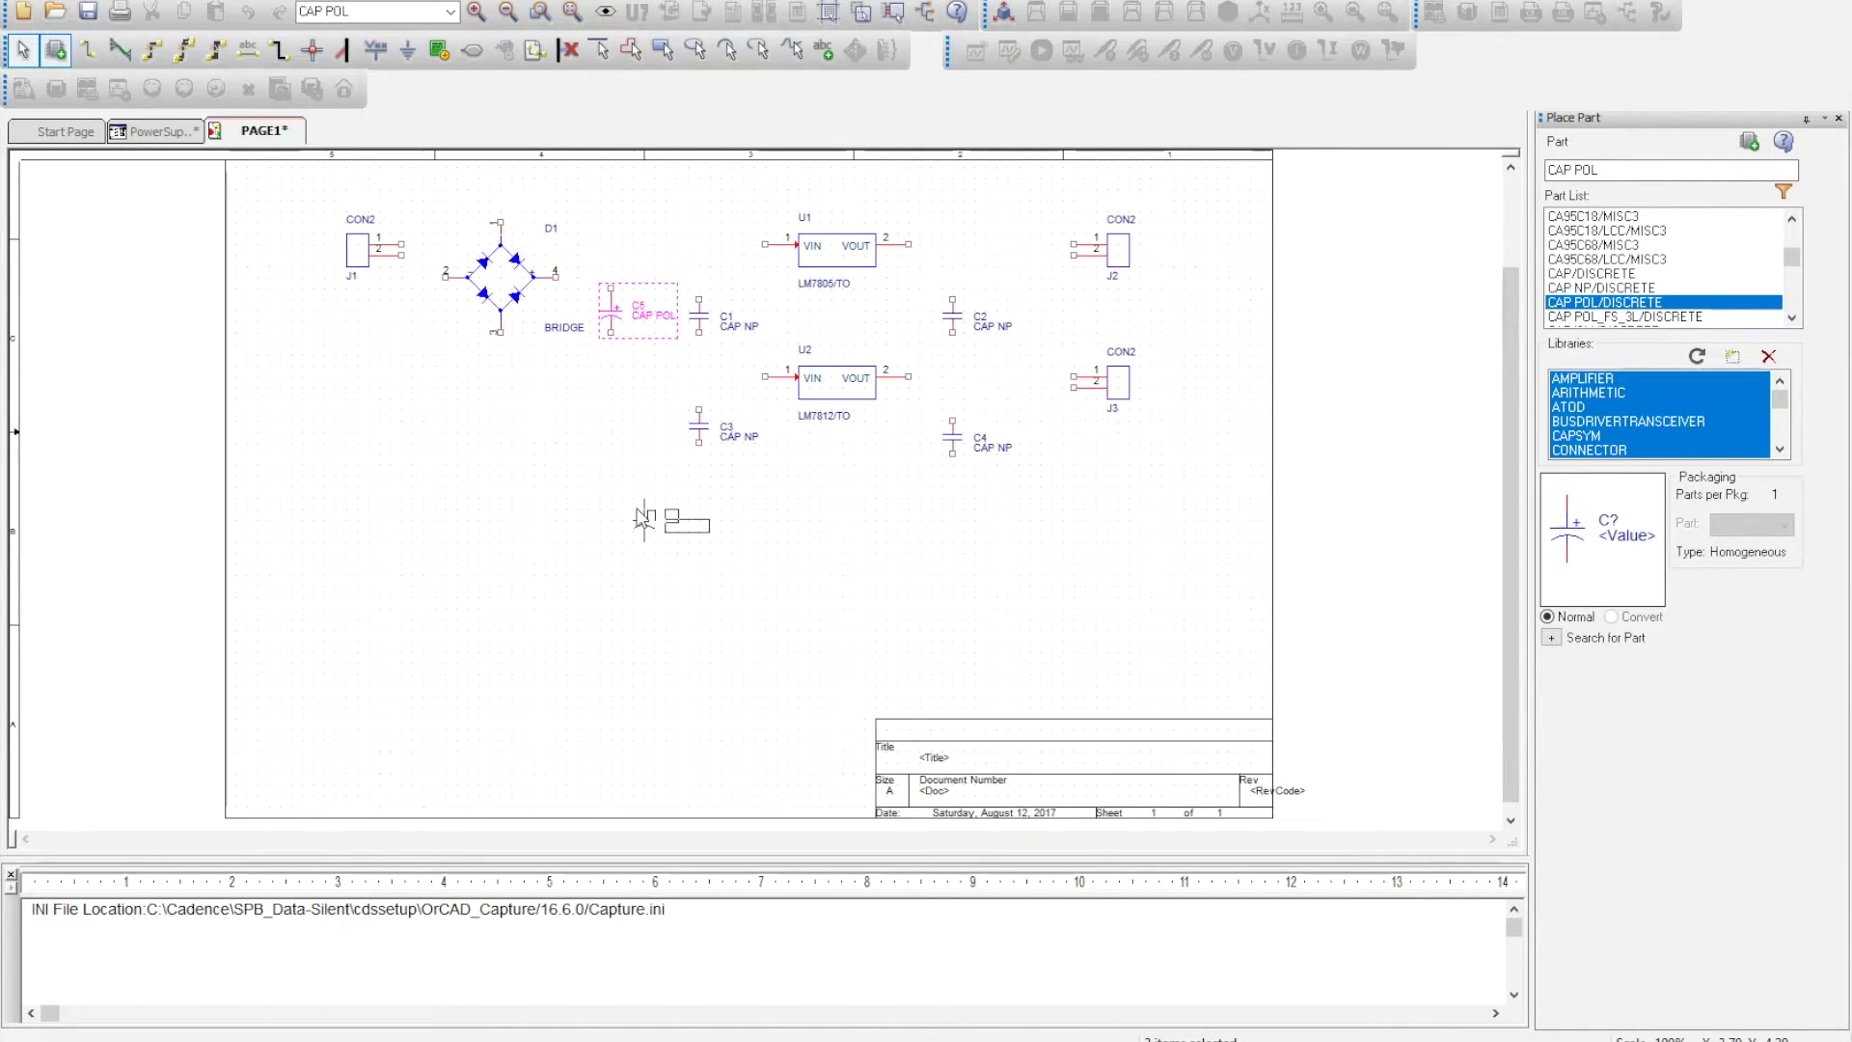
key("Escape")
left_click(704, 320)
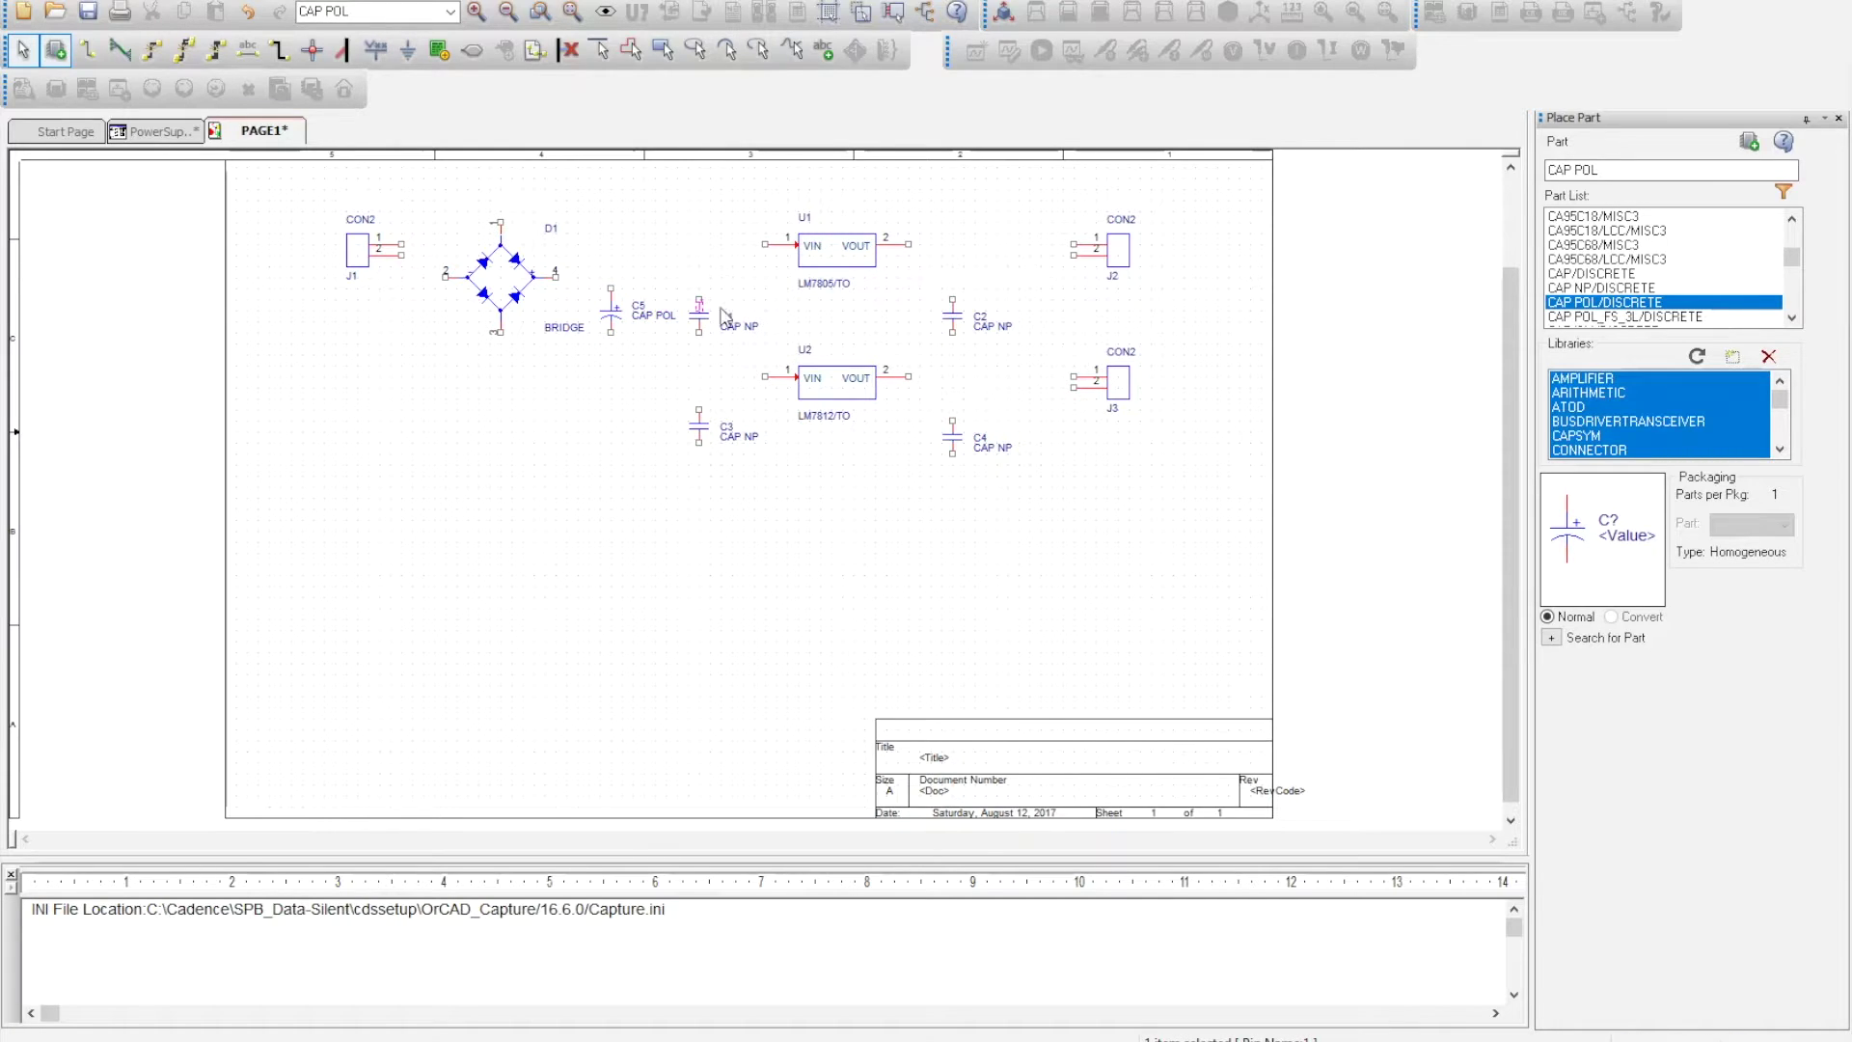
Step: Move capacitors C1–C4 beside the VIN and VOUT pins of U1 and U2
left_click_drag(702, 328, 735, 275)
left_click_drag(698, 430, 743, 405)
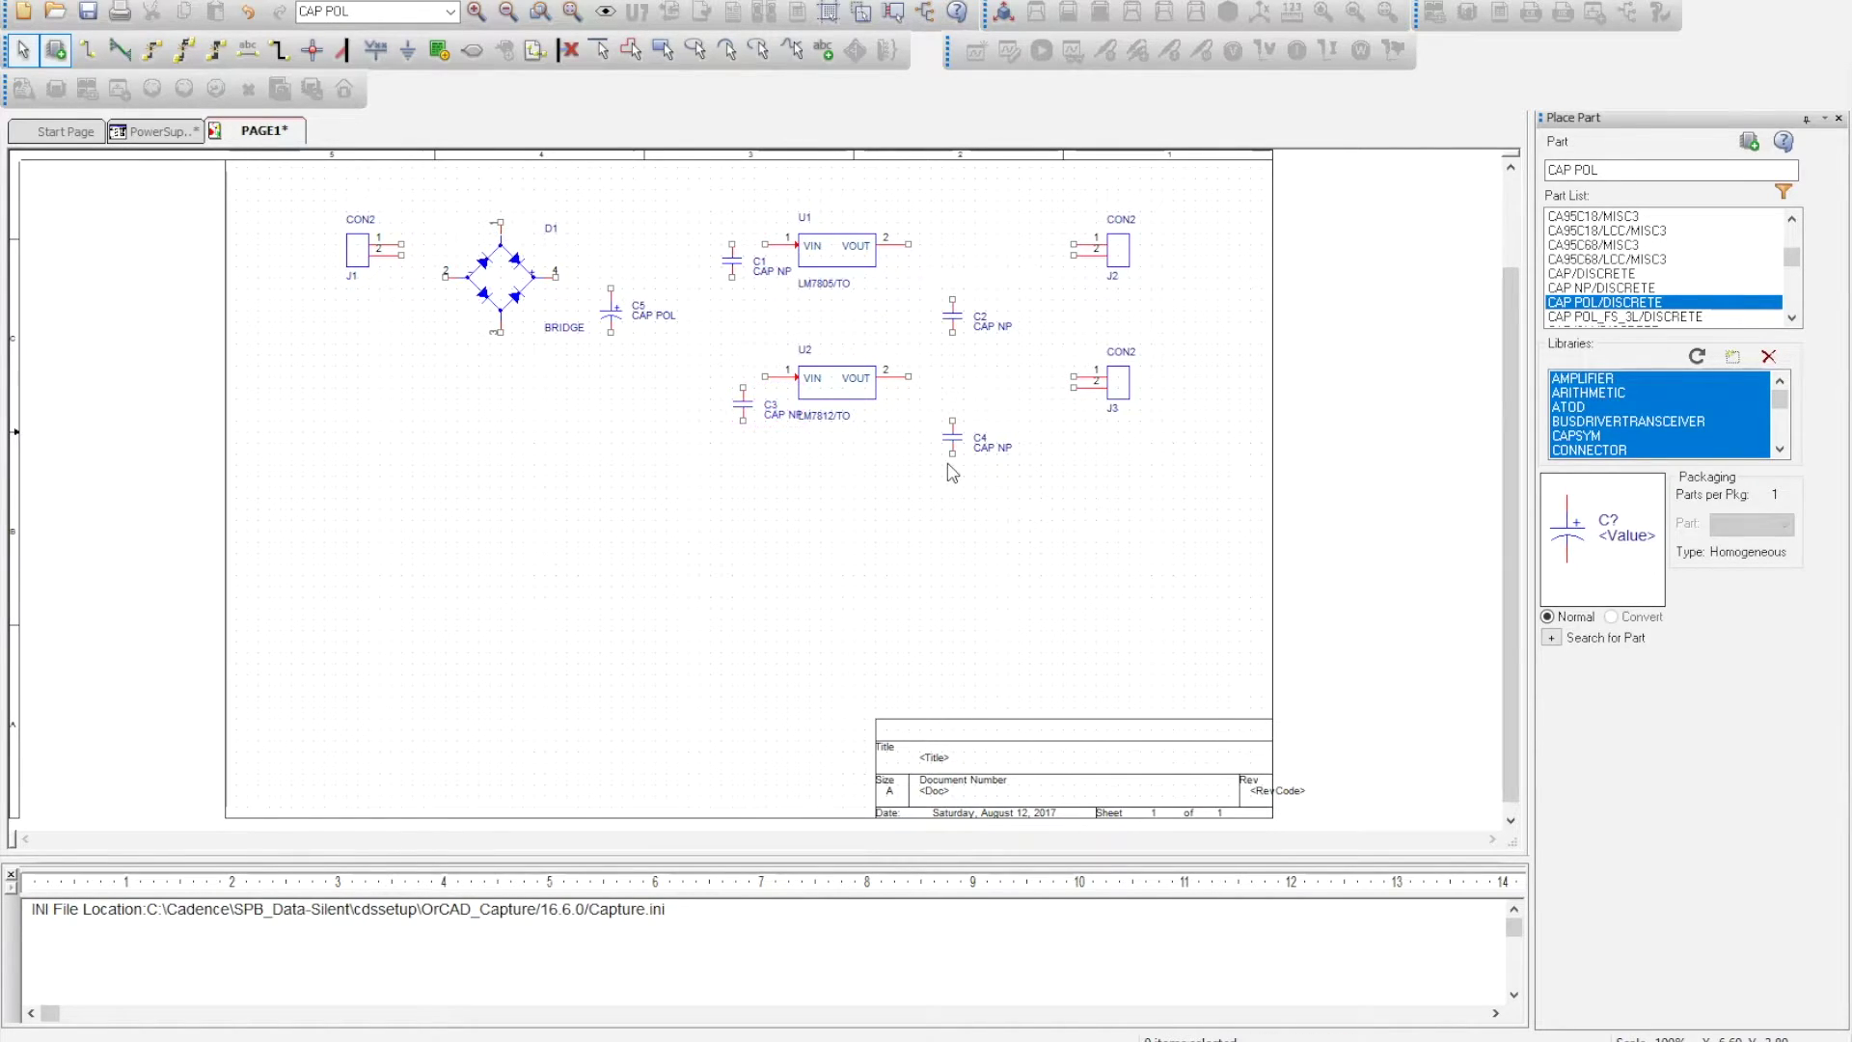
left_click_drag(955, 445, 927, 425)
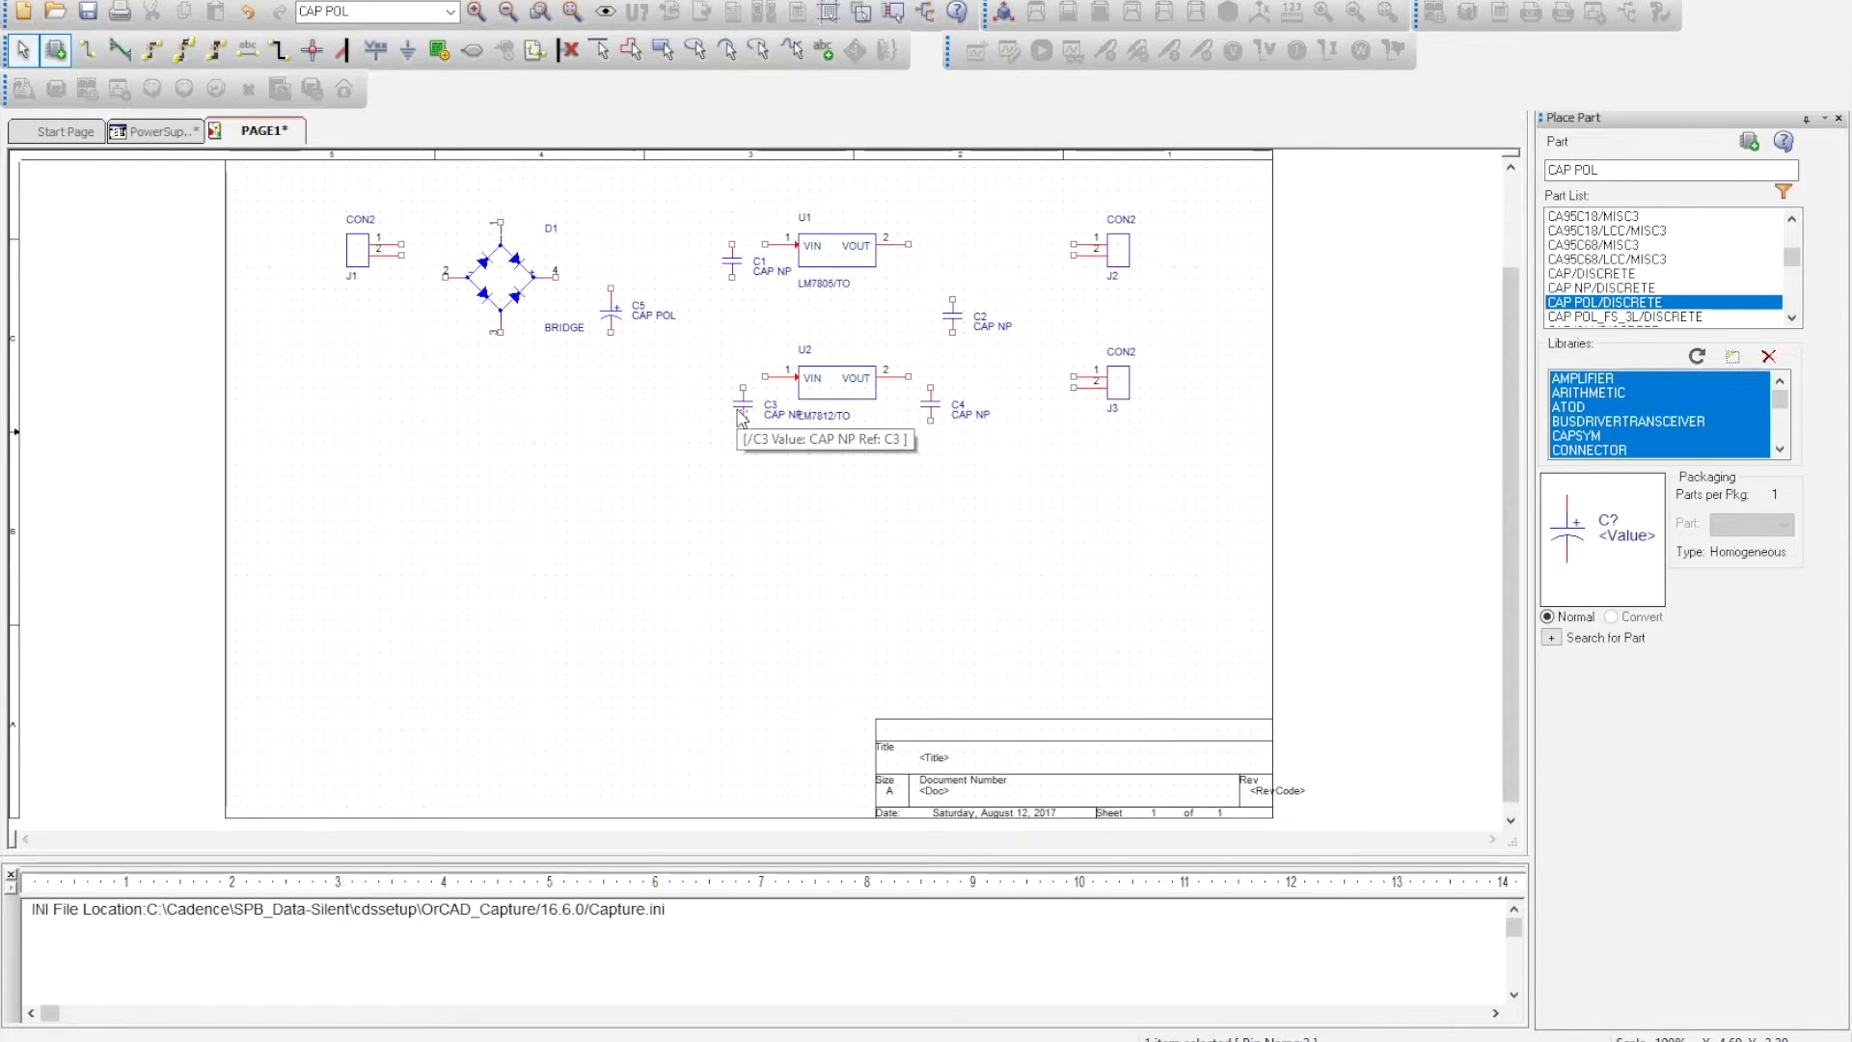
left_click(748, 417)
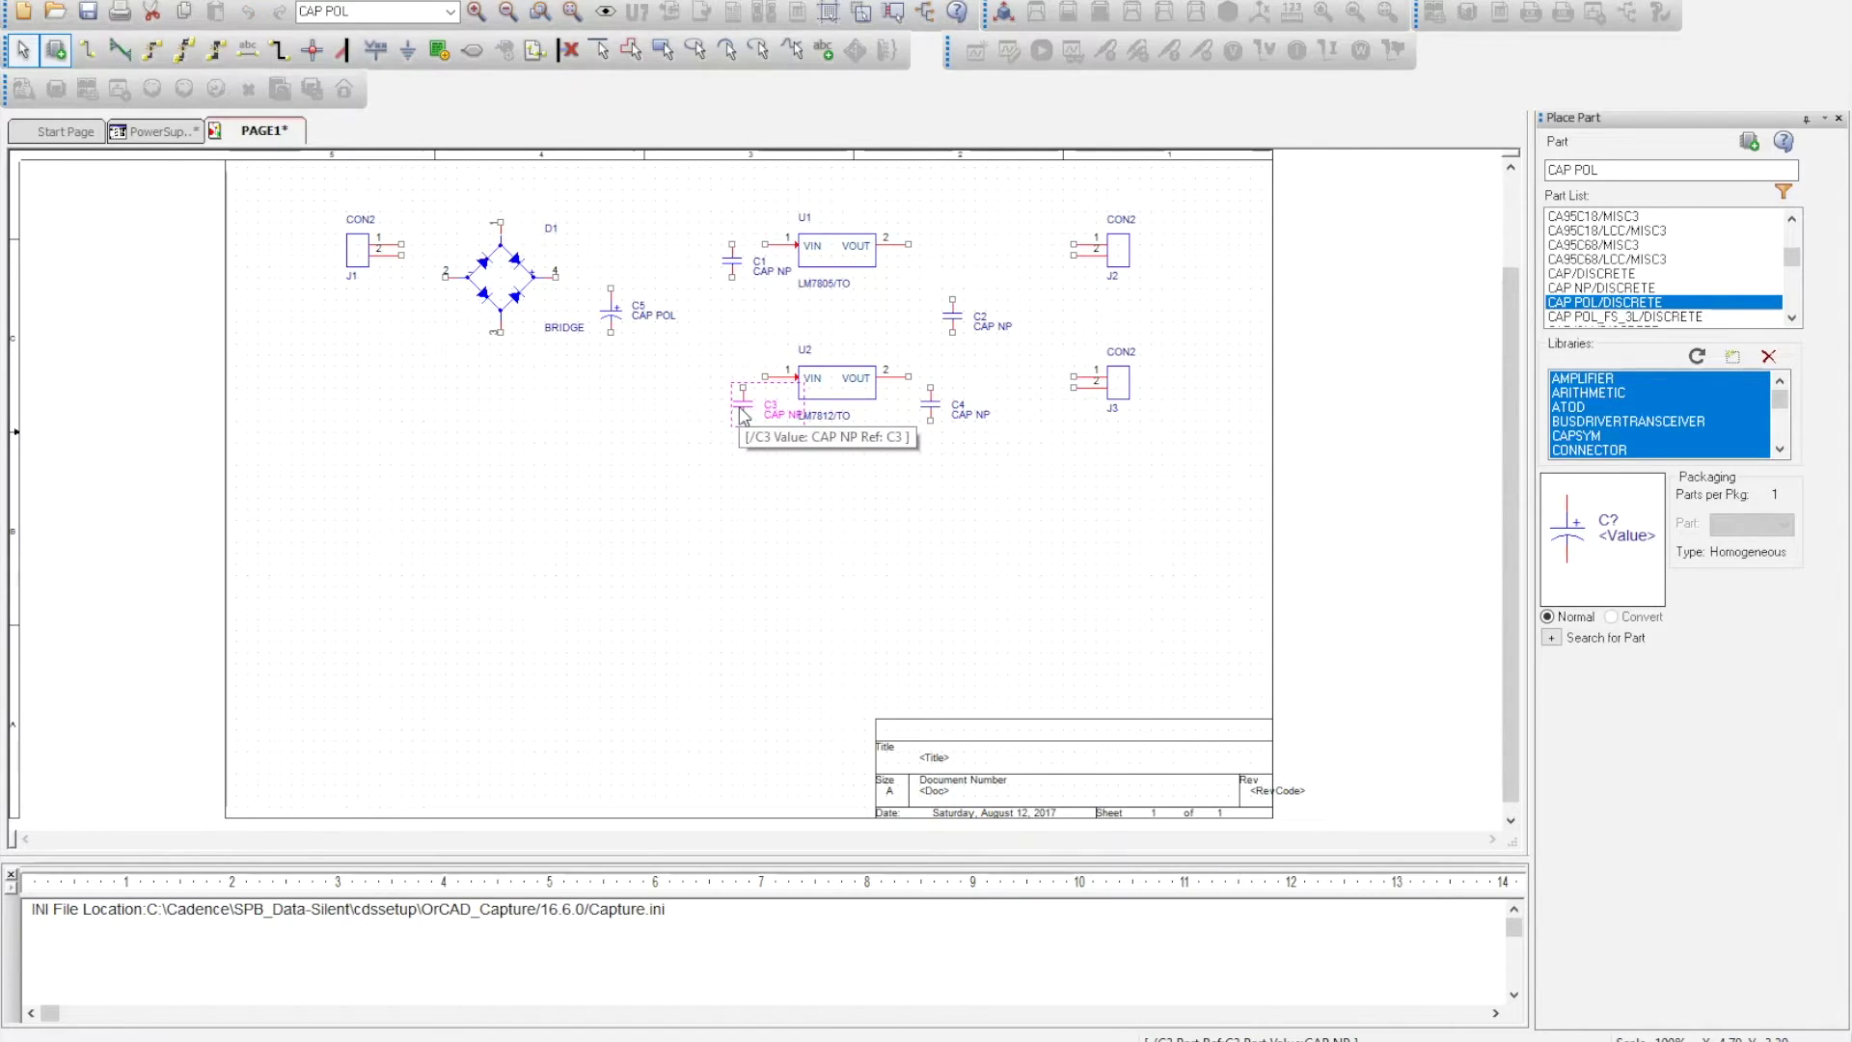
left_click_drag(749, 416, 737, 417)
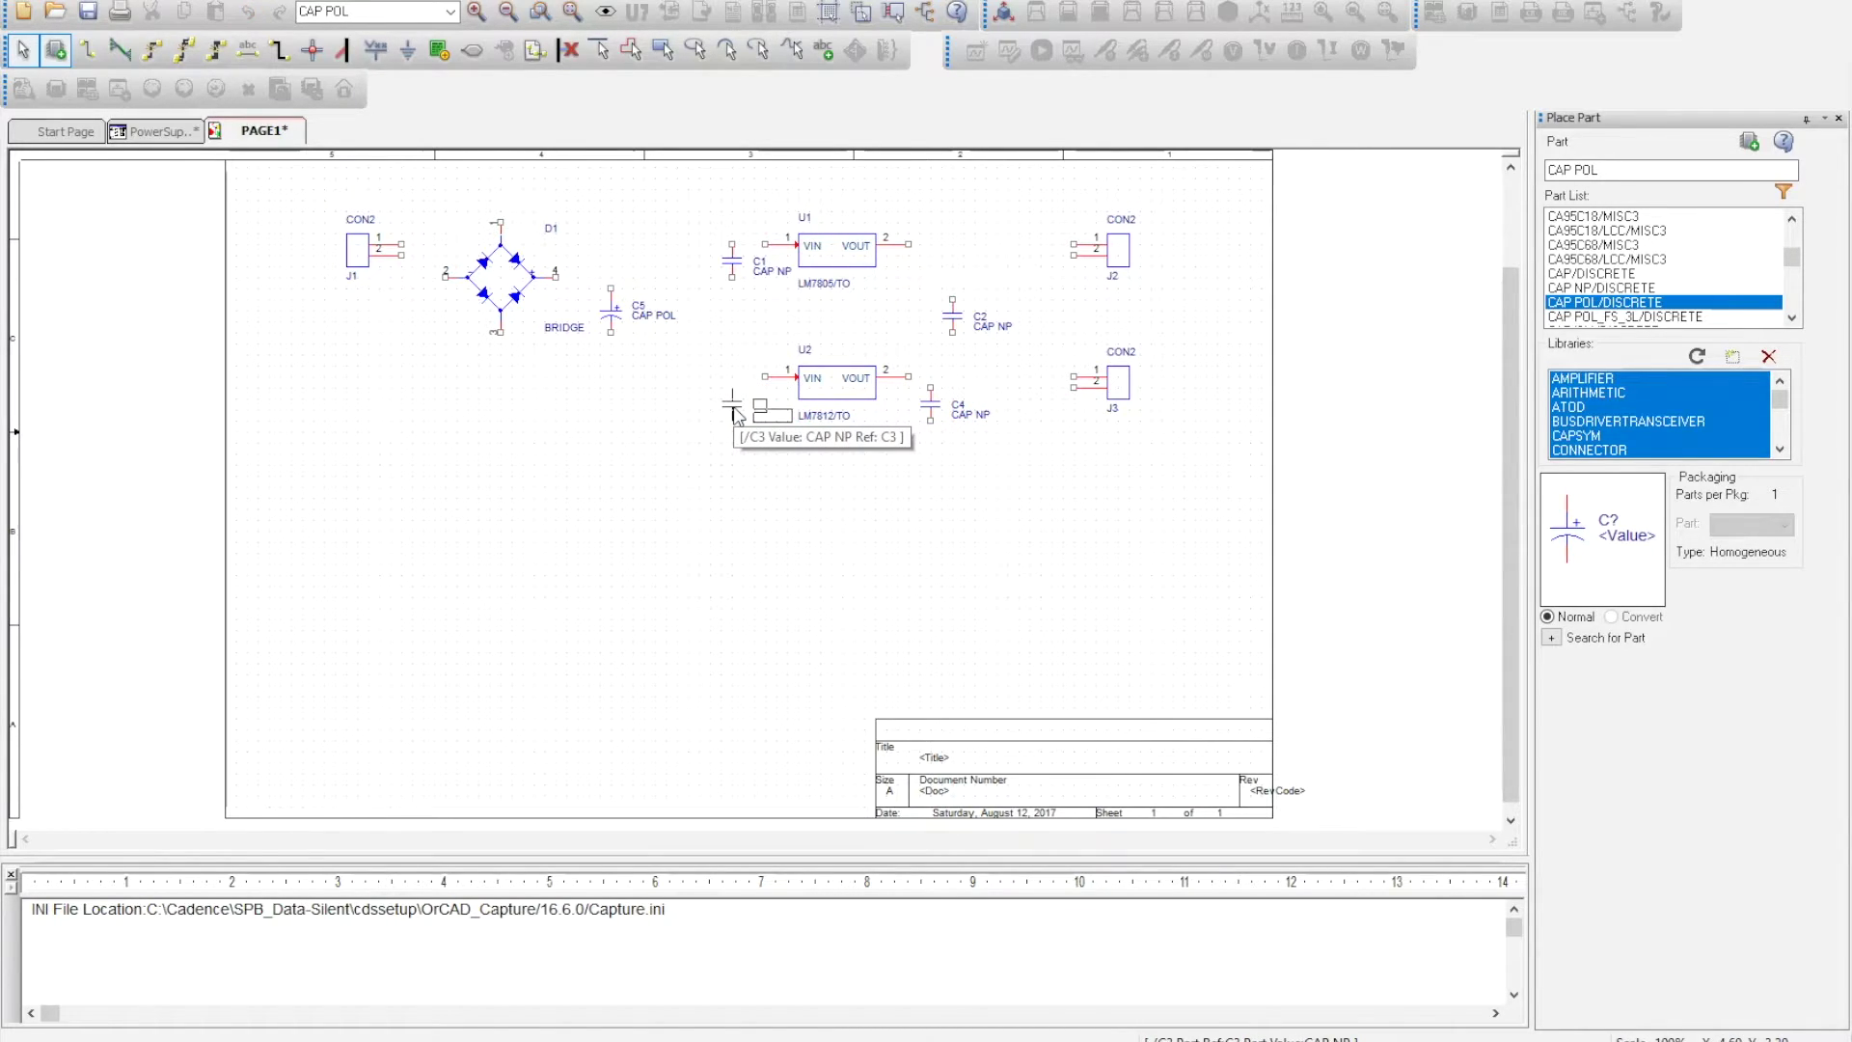
left_click_drag(954, 328, 932, 270)
left_click(944, 324)
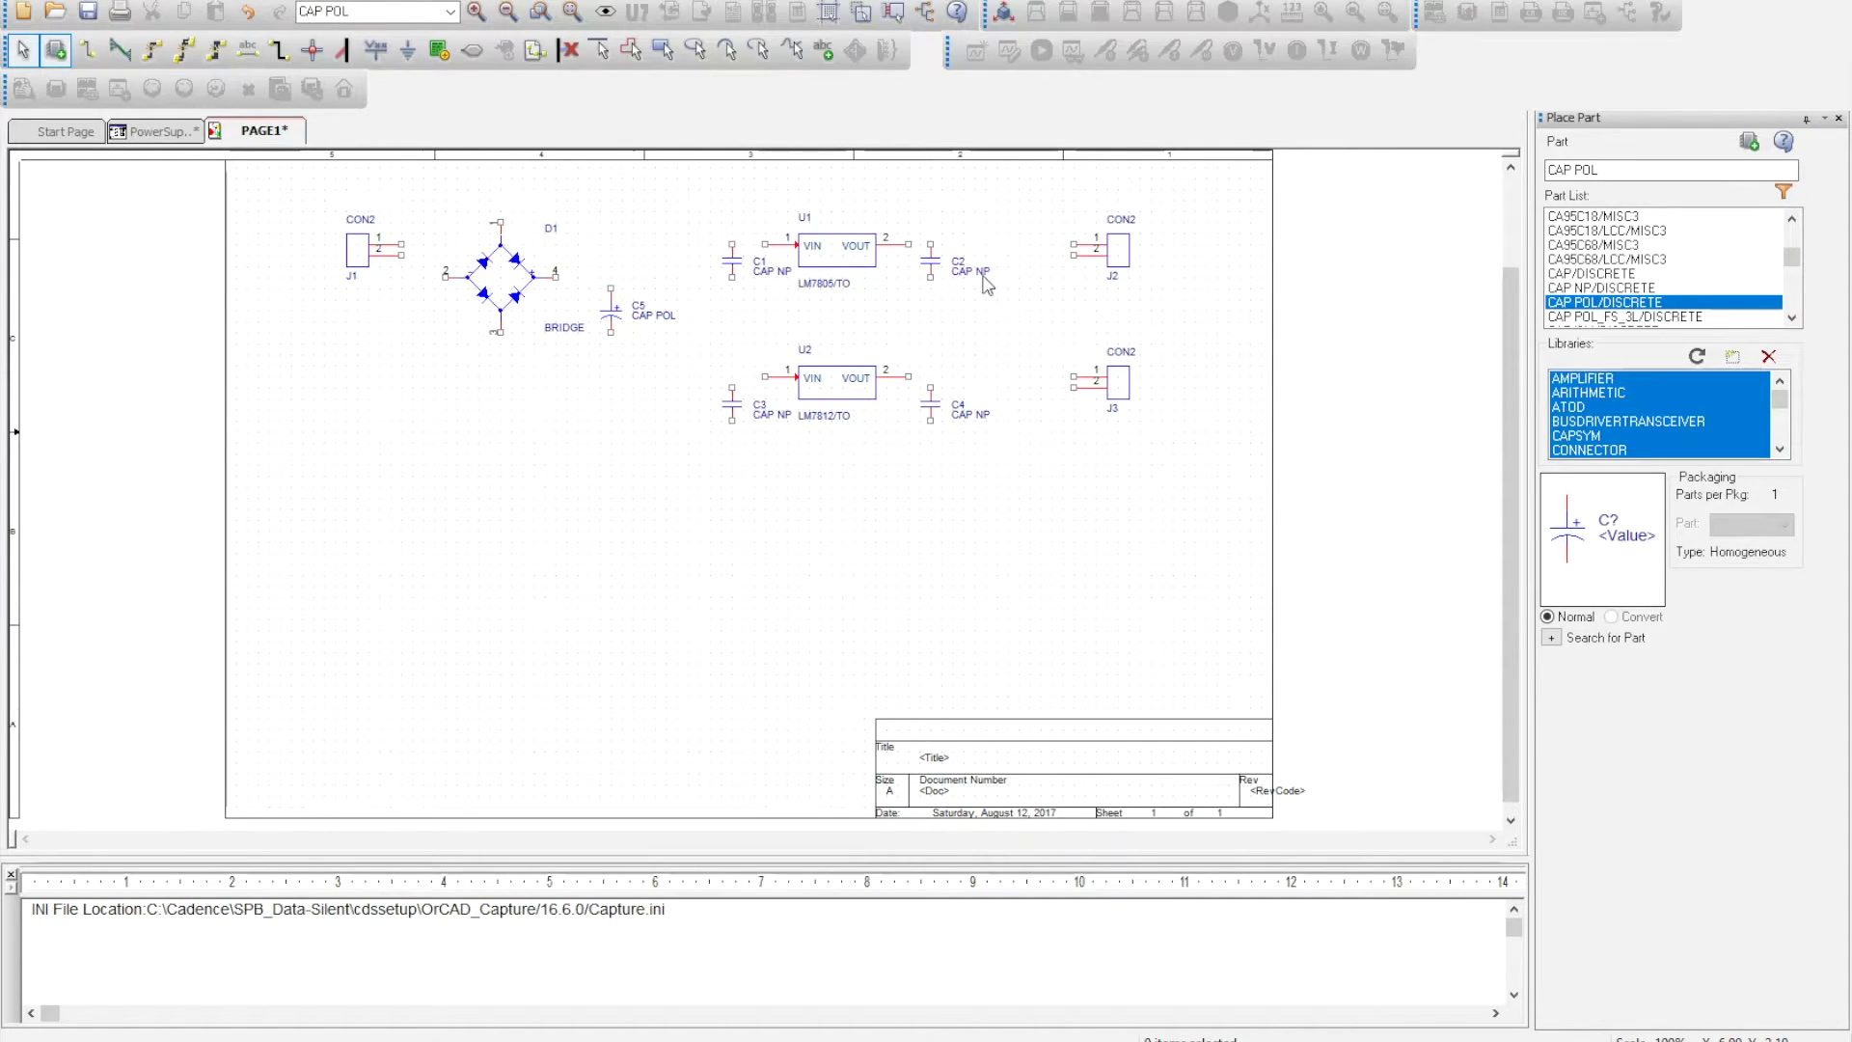
Step: Shift J2 and J3 left and reposition C5, D1 and J1 more compactly
left_click_drag(1116, 263, 1072, 263)
left_click_drag(1118, 384, 1073, 384)
left_click_drag(611, 311, 627, 336)
left_click_drag(499, 280, 522, 312)
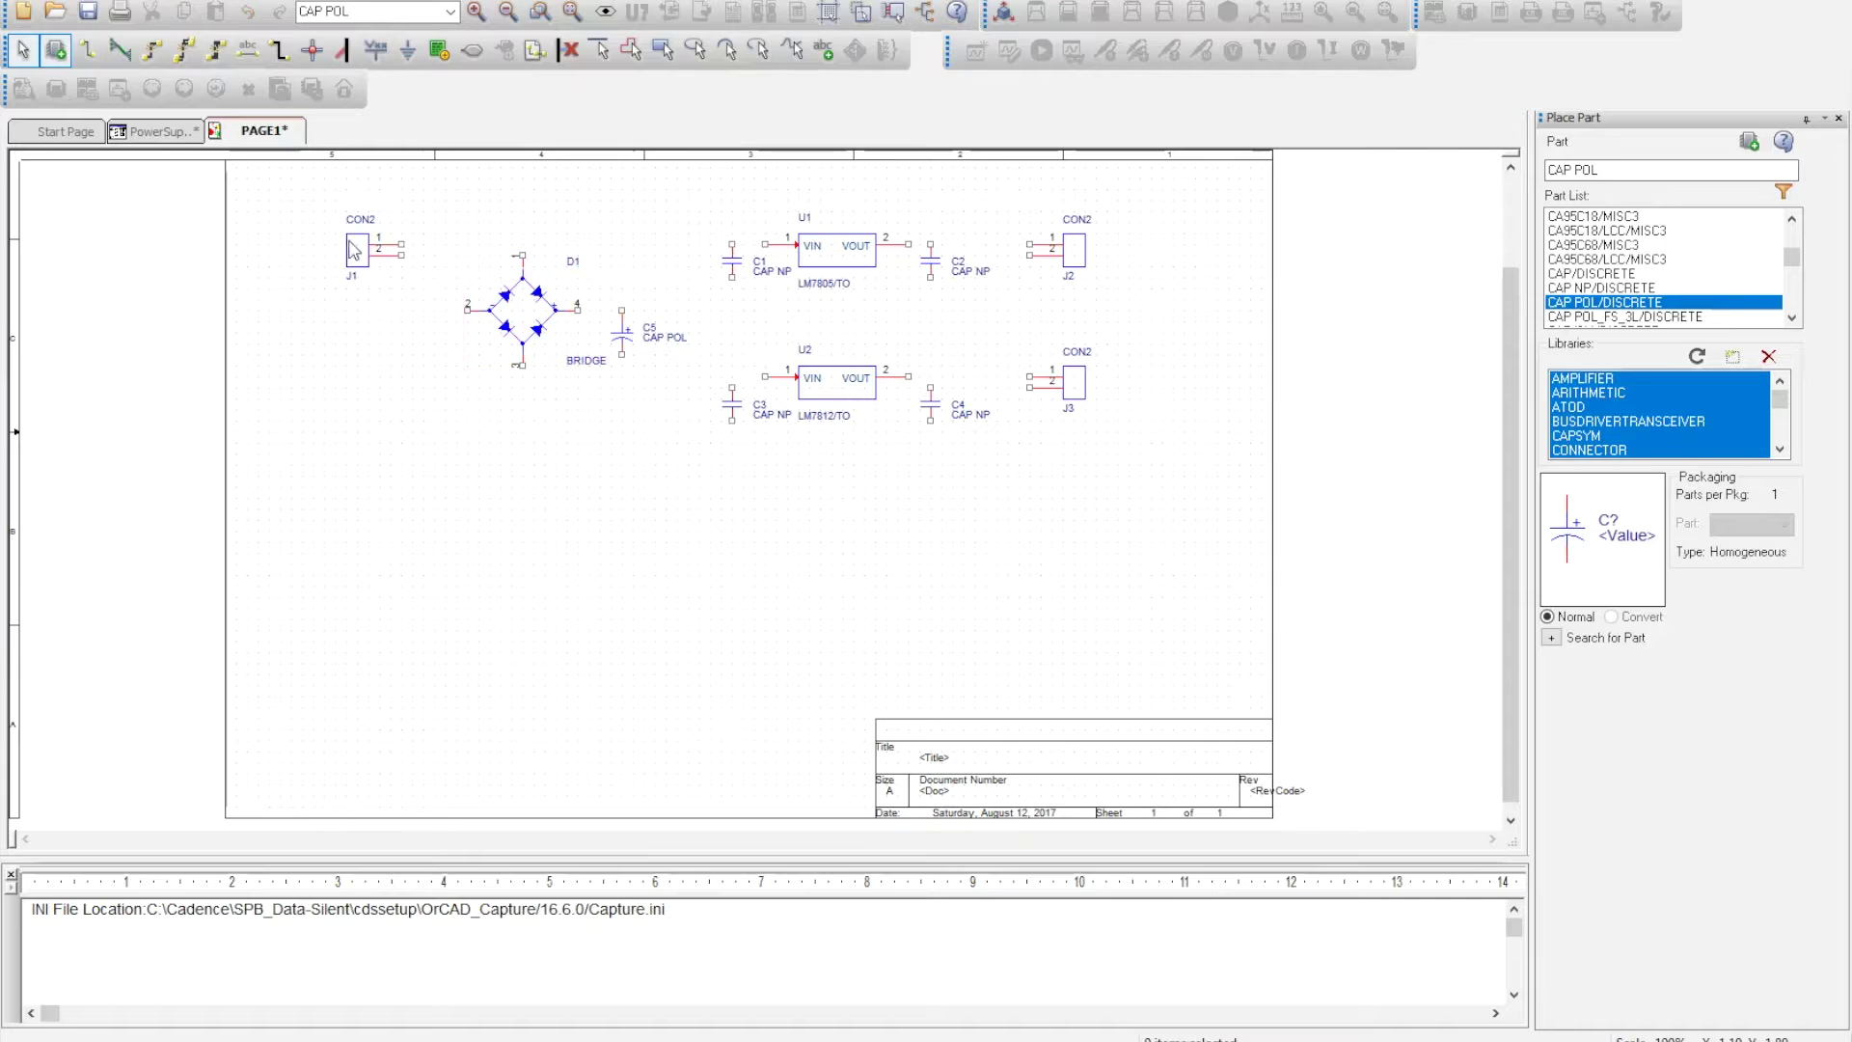
mouse_move(357, 261)
left_mouse_down()
mouse_move(357, 294)
mouse_move(346, 272)
left_mouse_up()
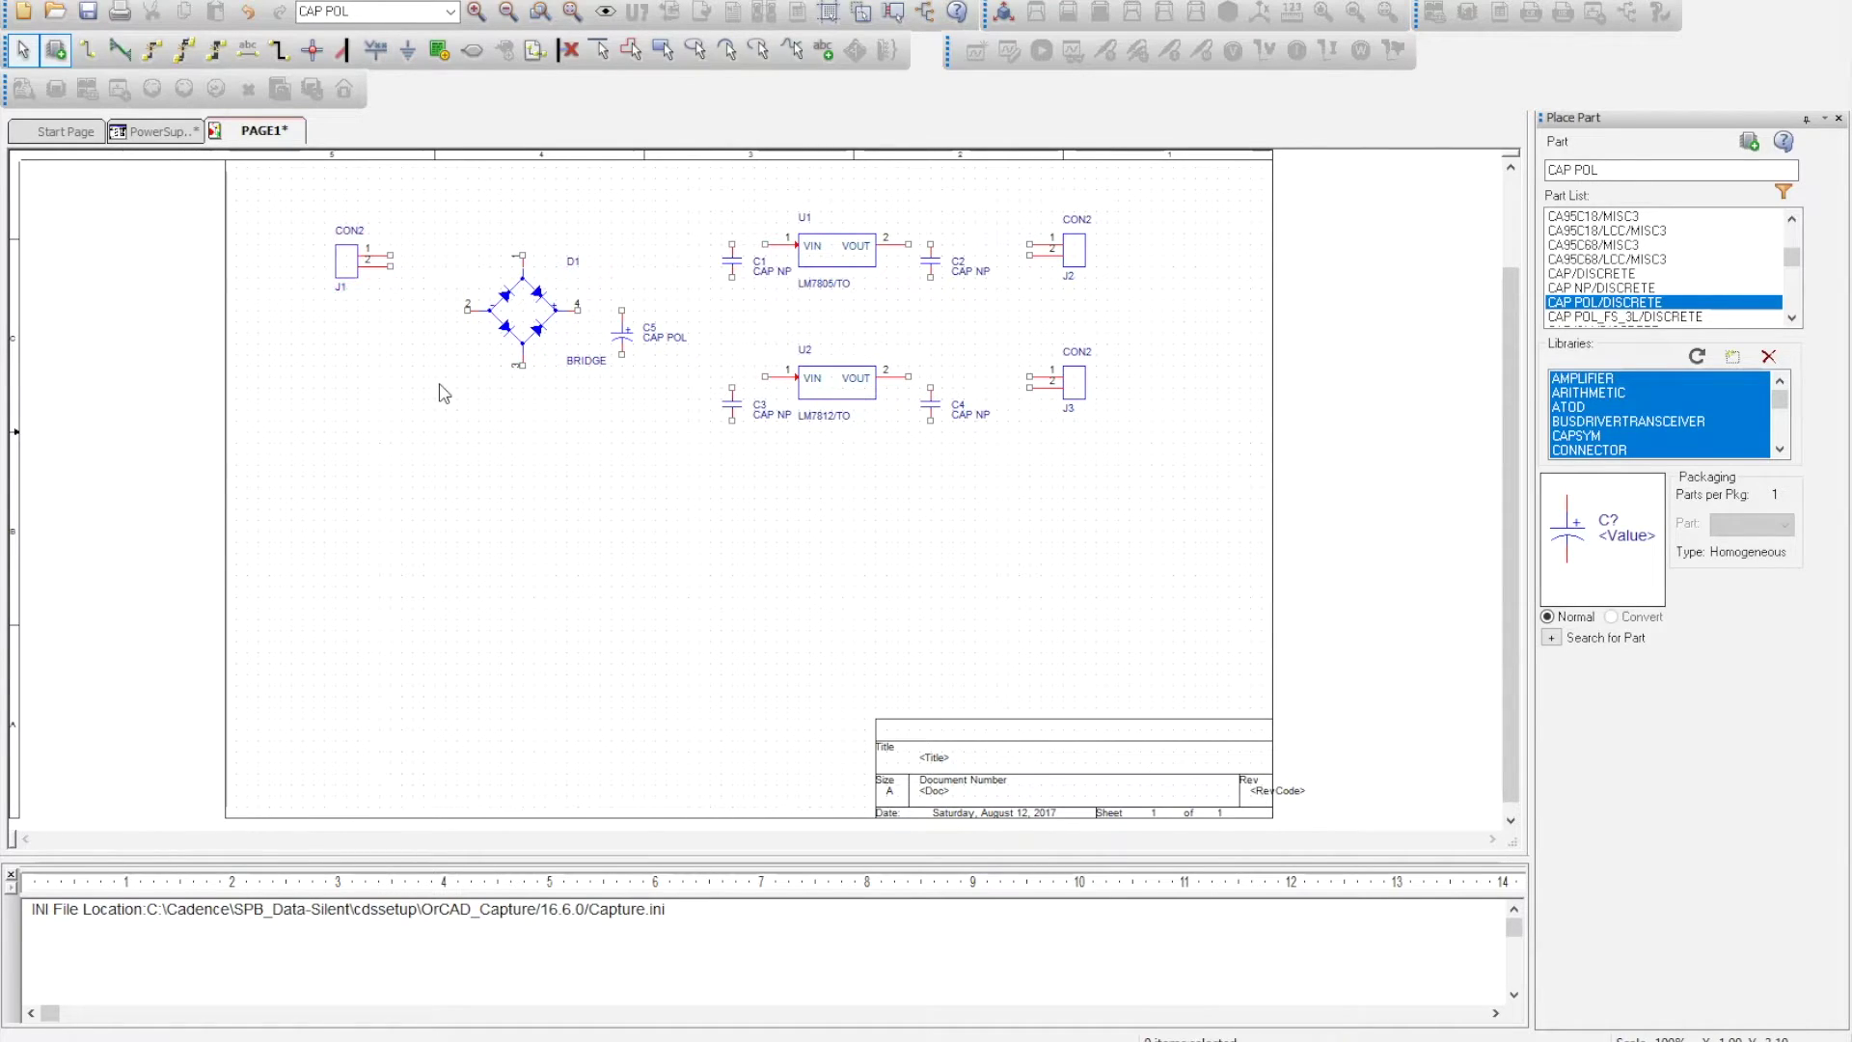
left_click(525, 306)
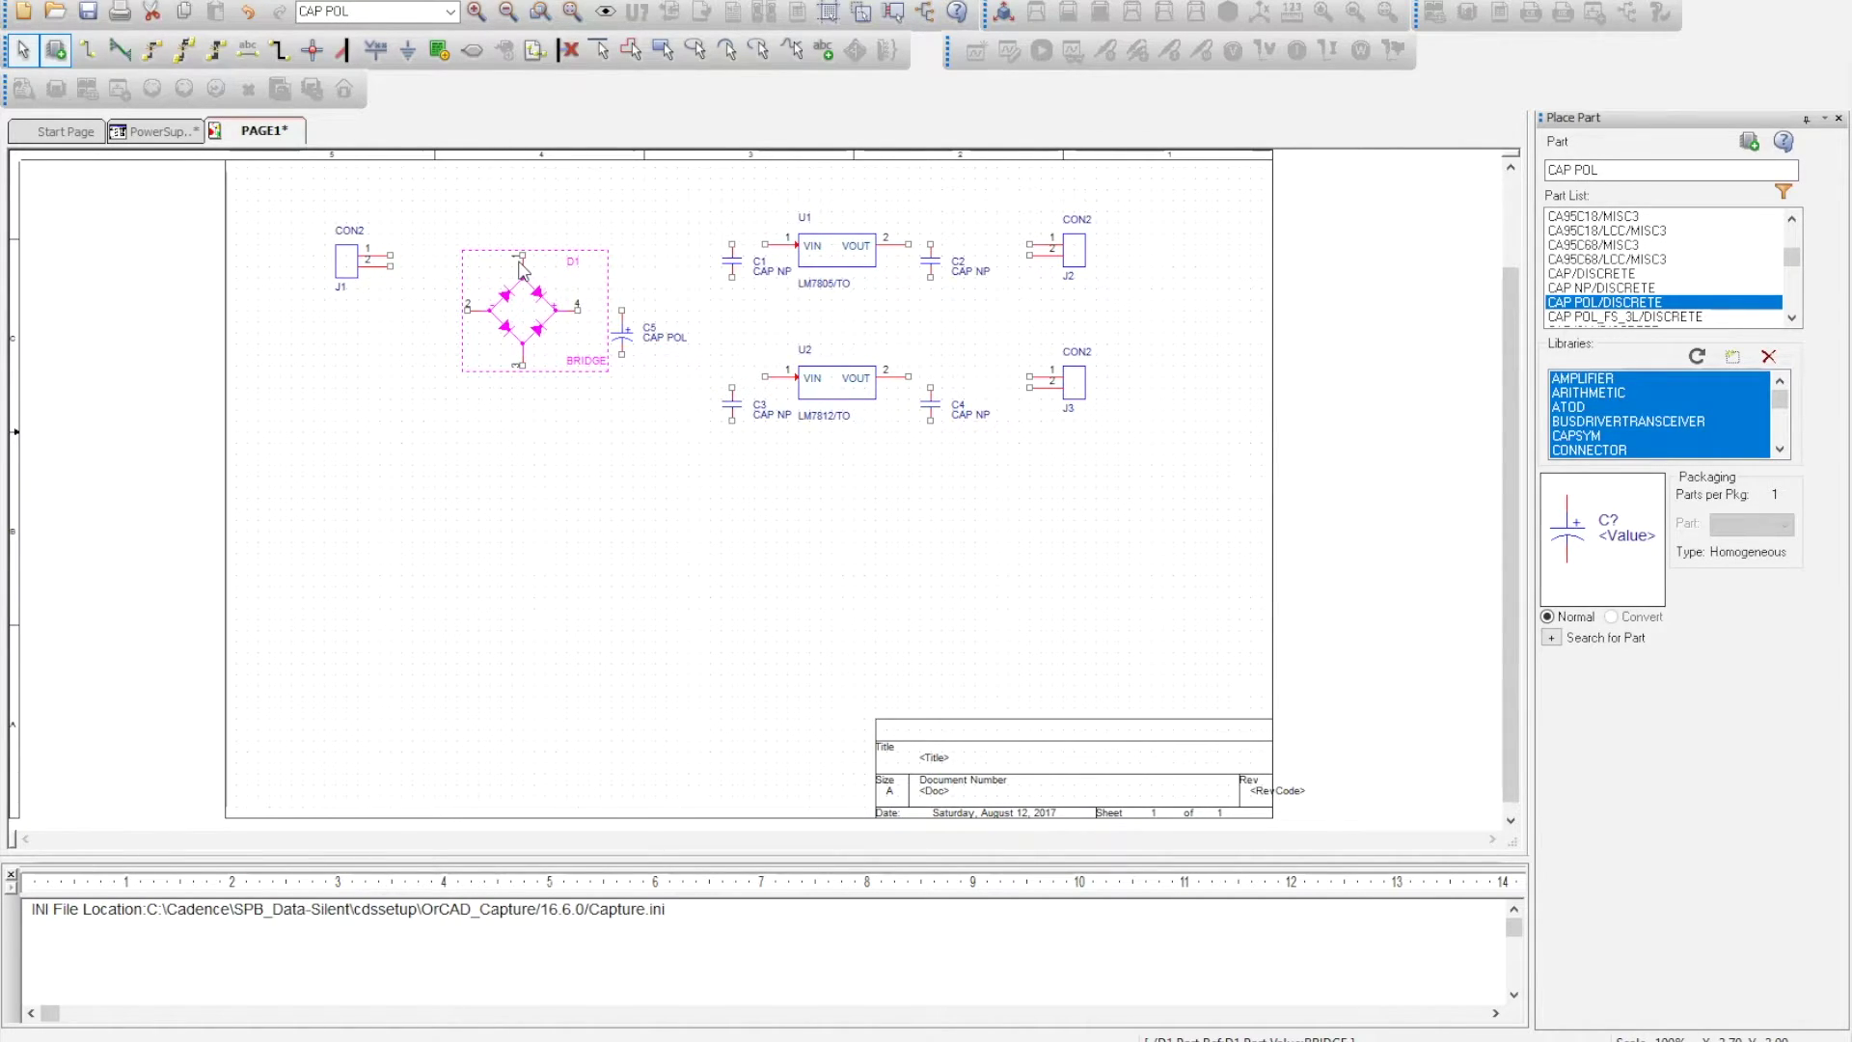
Step: In D1's part editor, renumber the AC1 pin to 2 and the -DC pin to 1
right_click(523, 314)
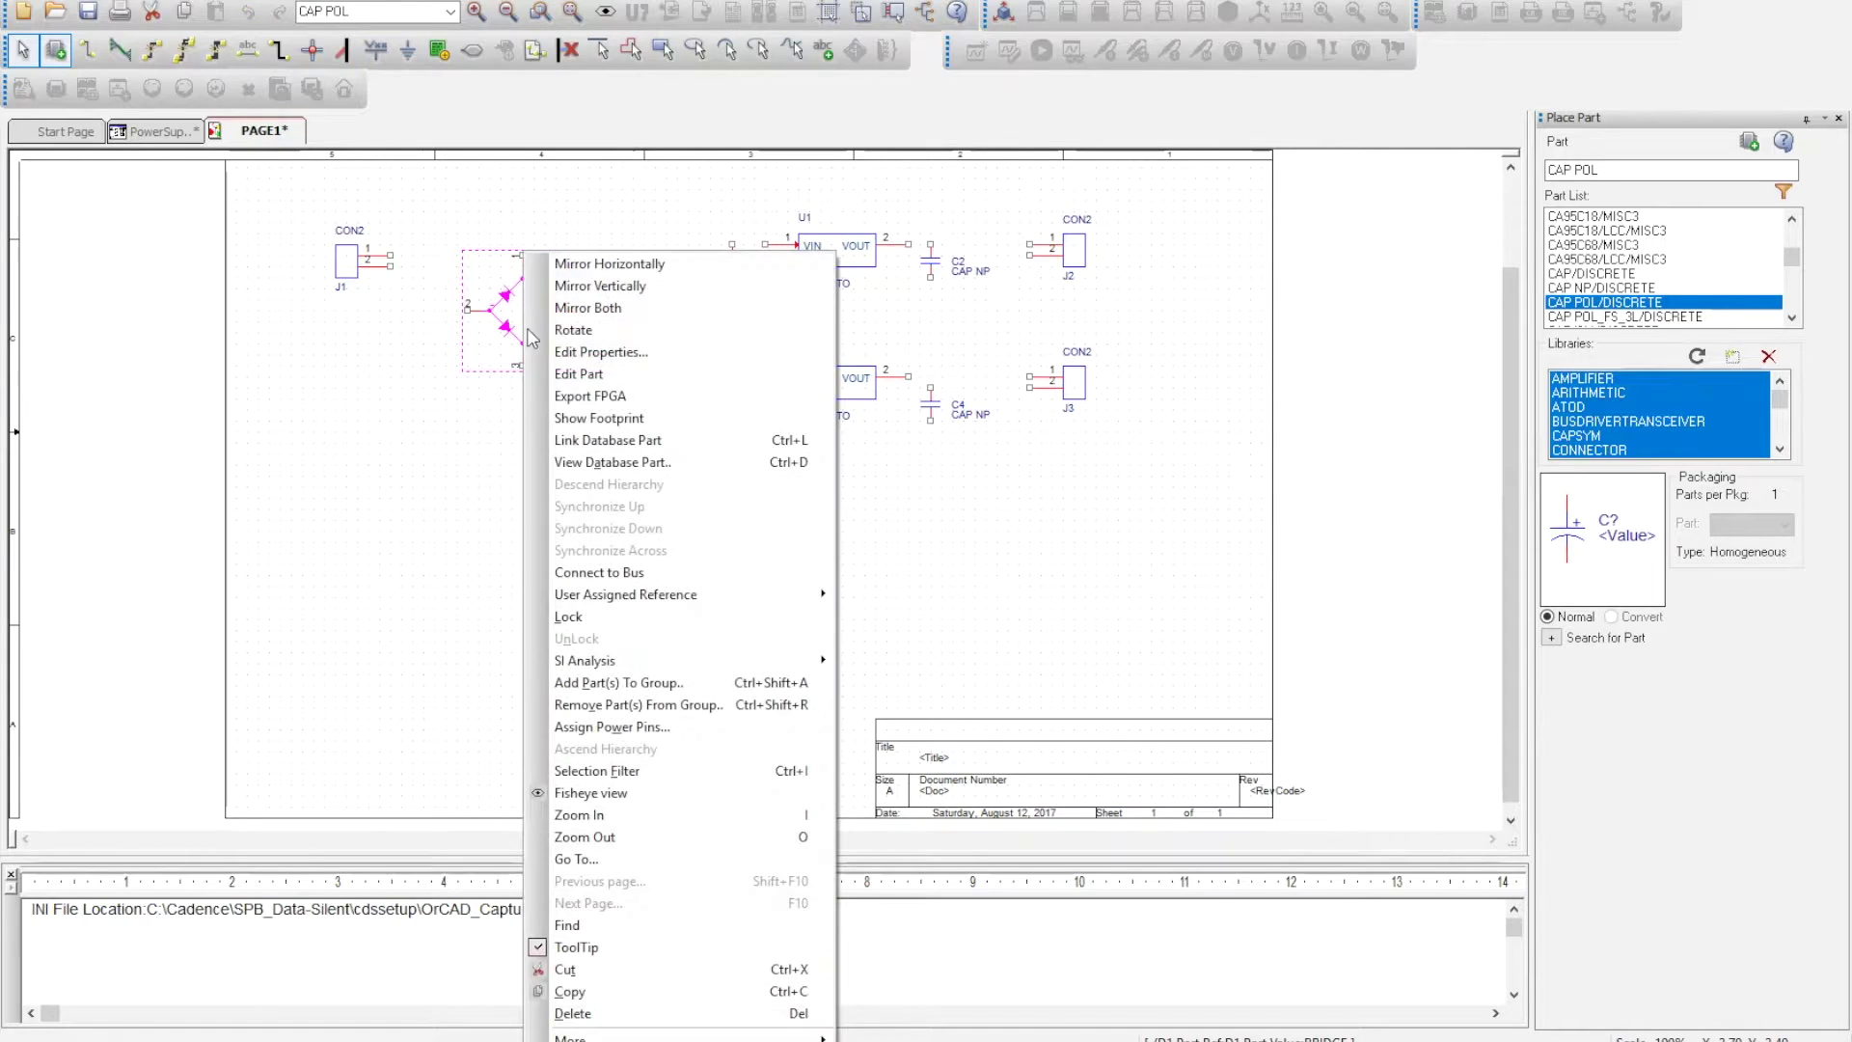
left_click(588, 374)
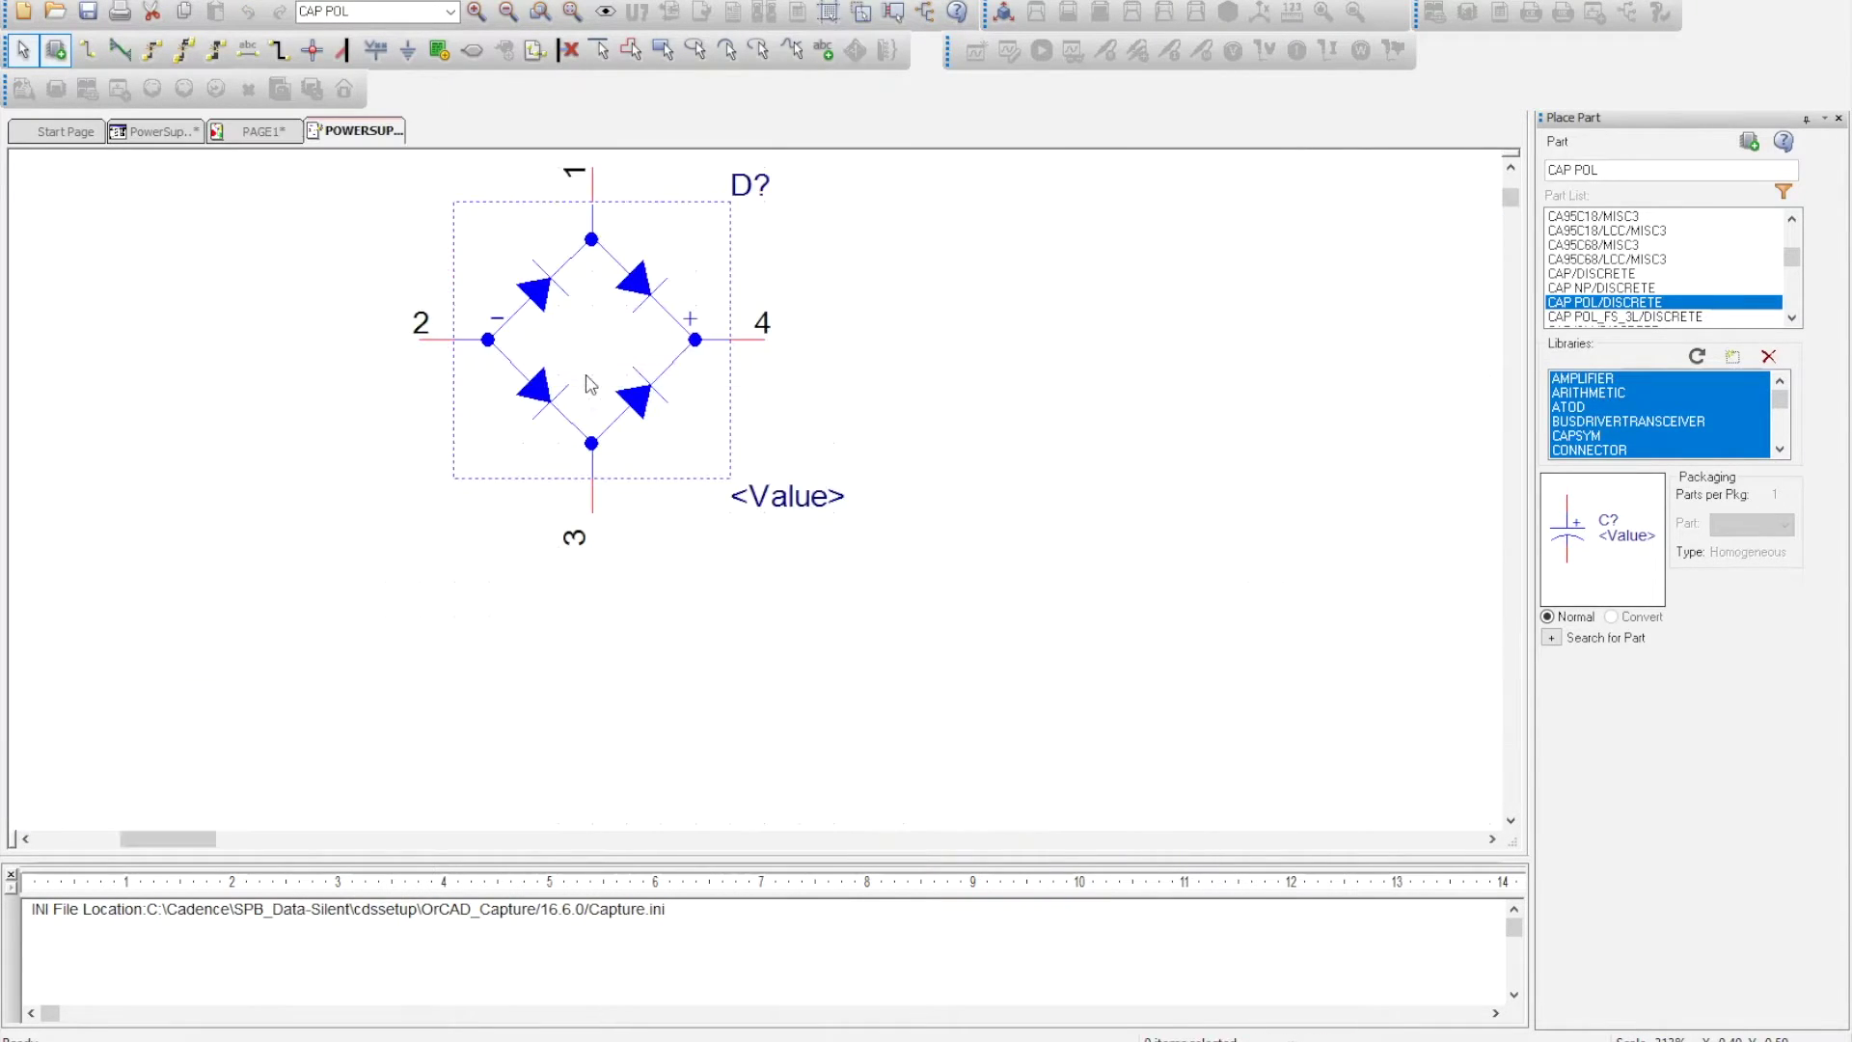
left_click(594, 199)
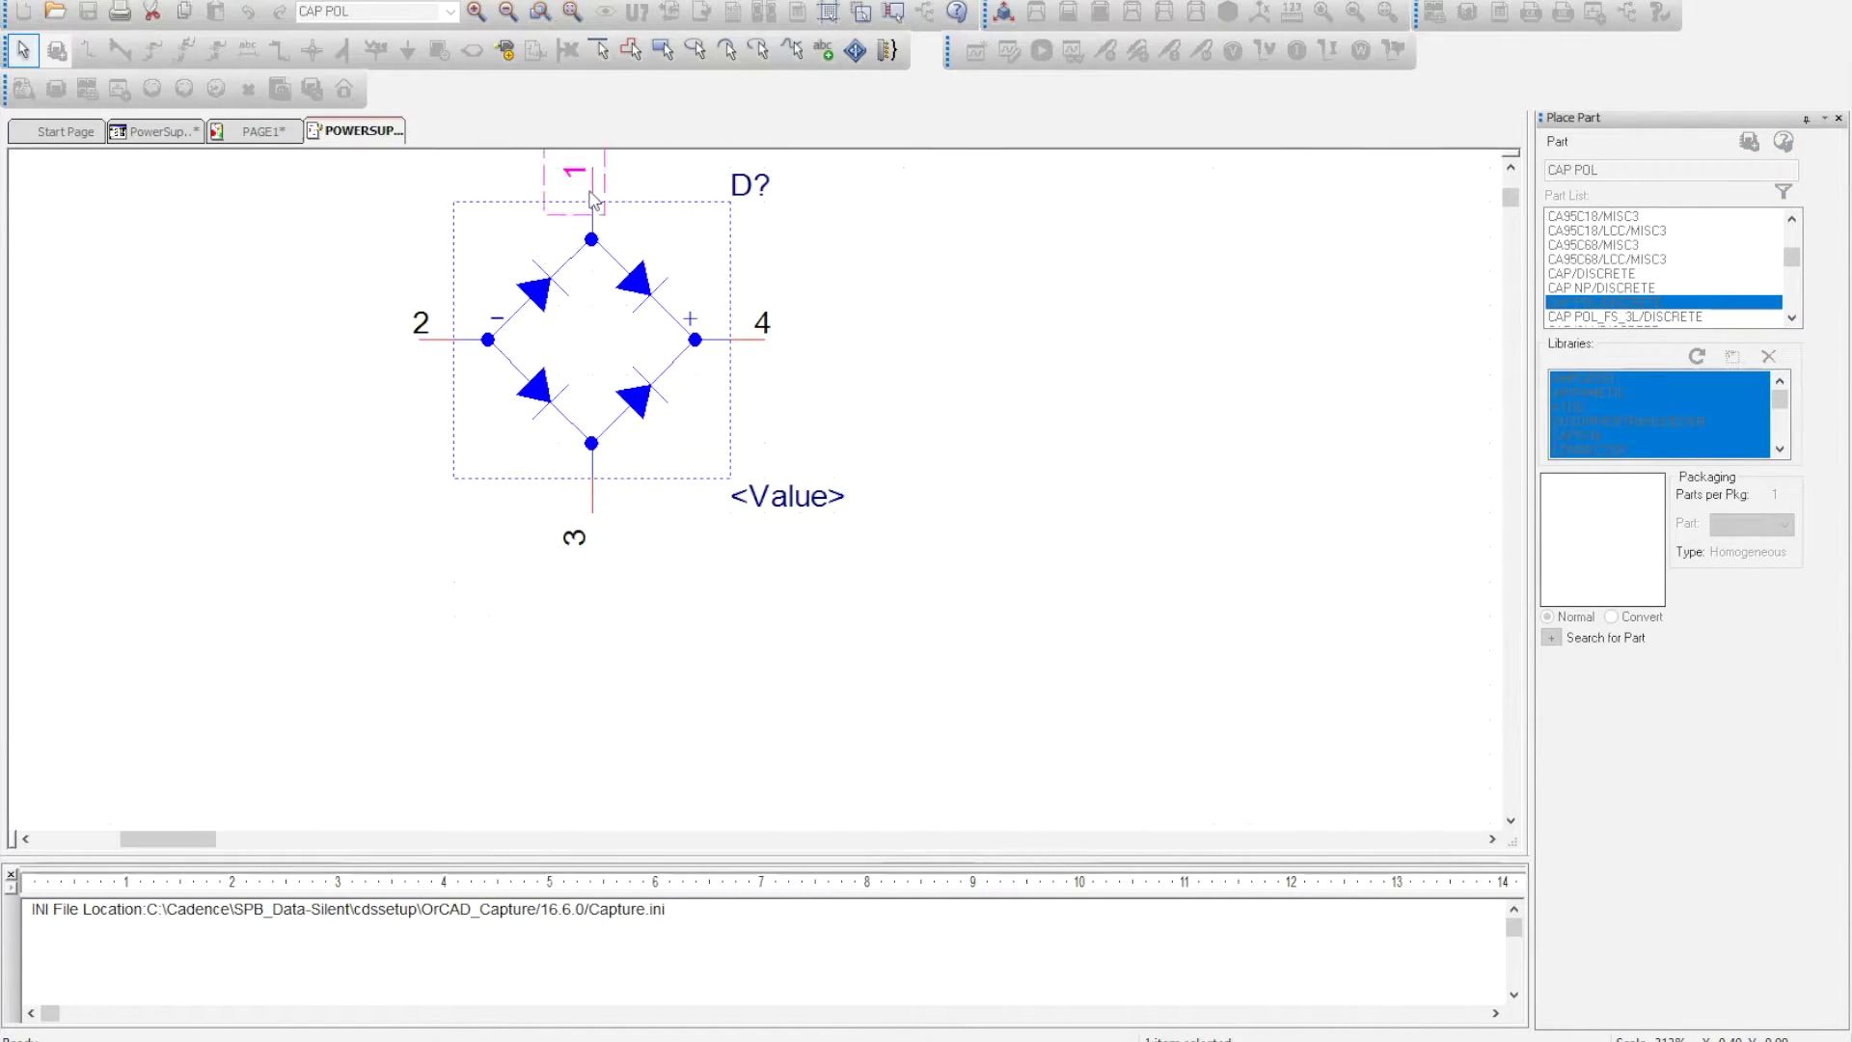
double_click(594, 192)
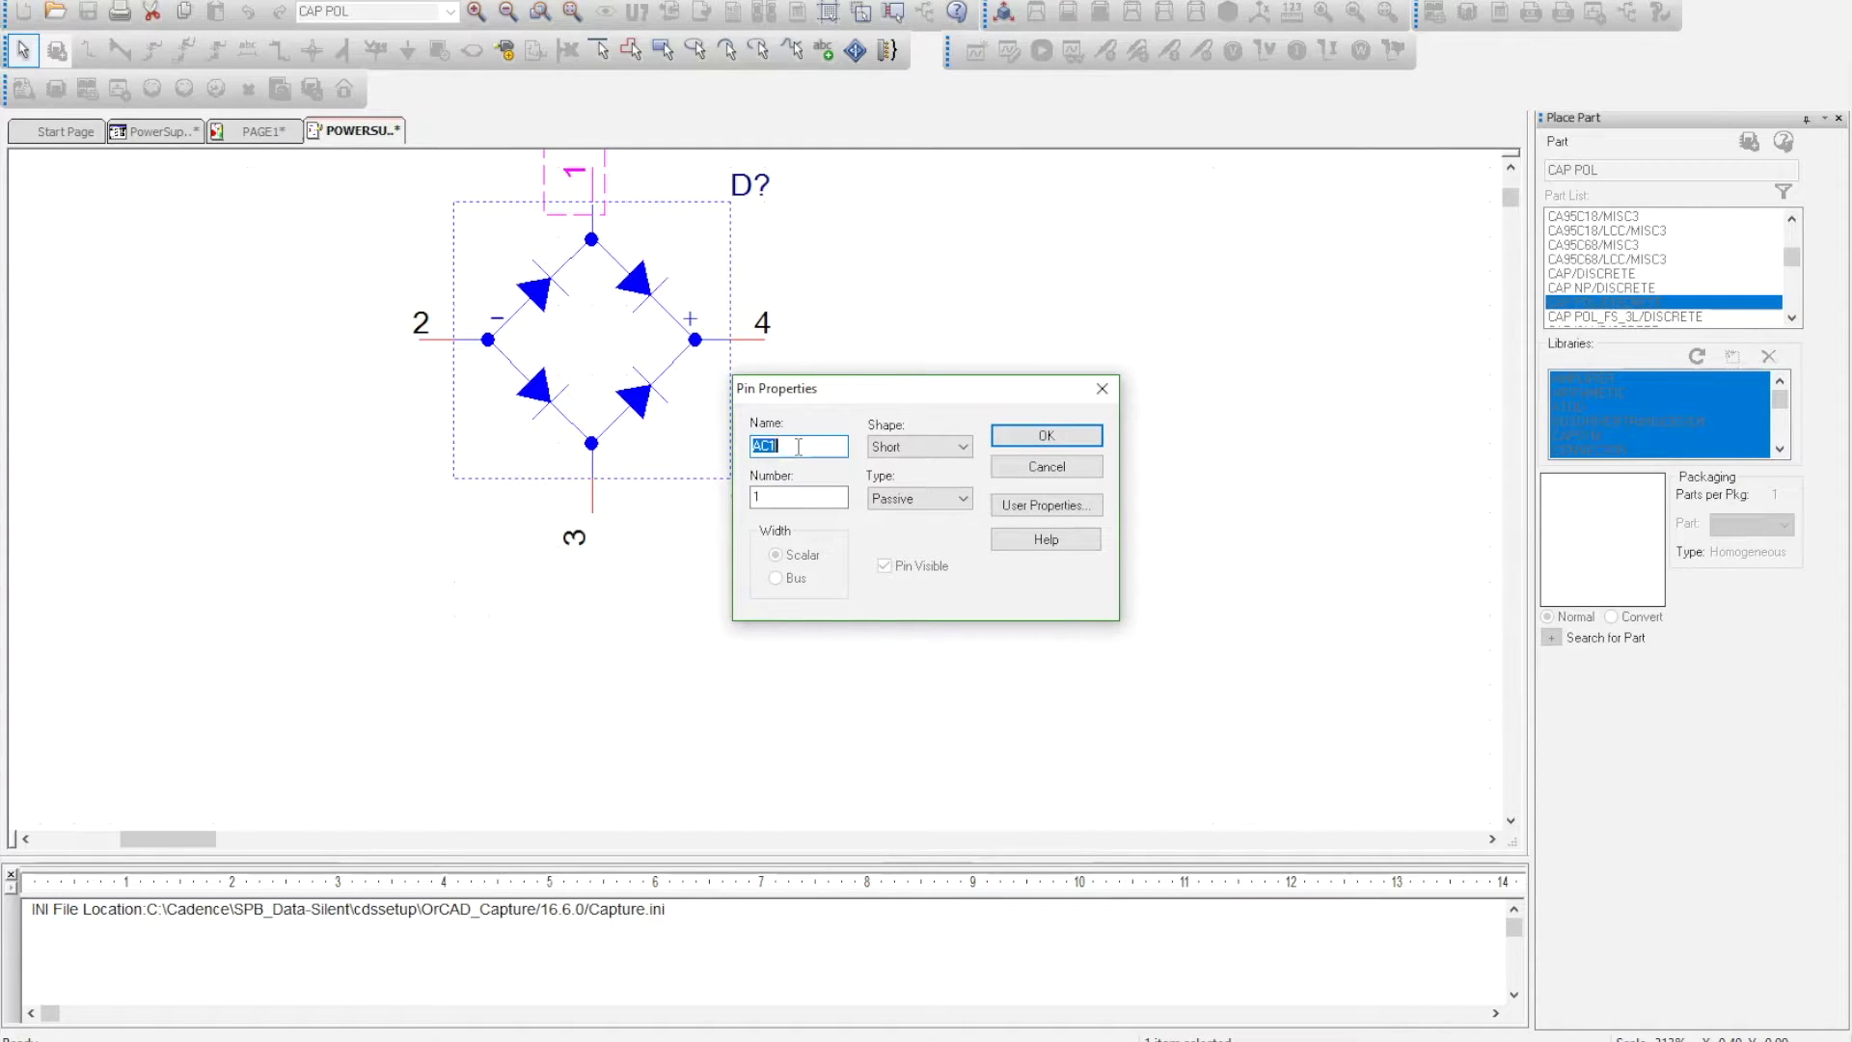
left_click(799, 500)
type("2")
left_click(1046, 437)
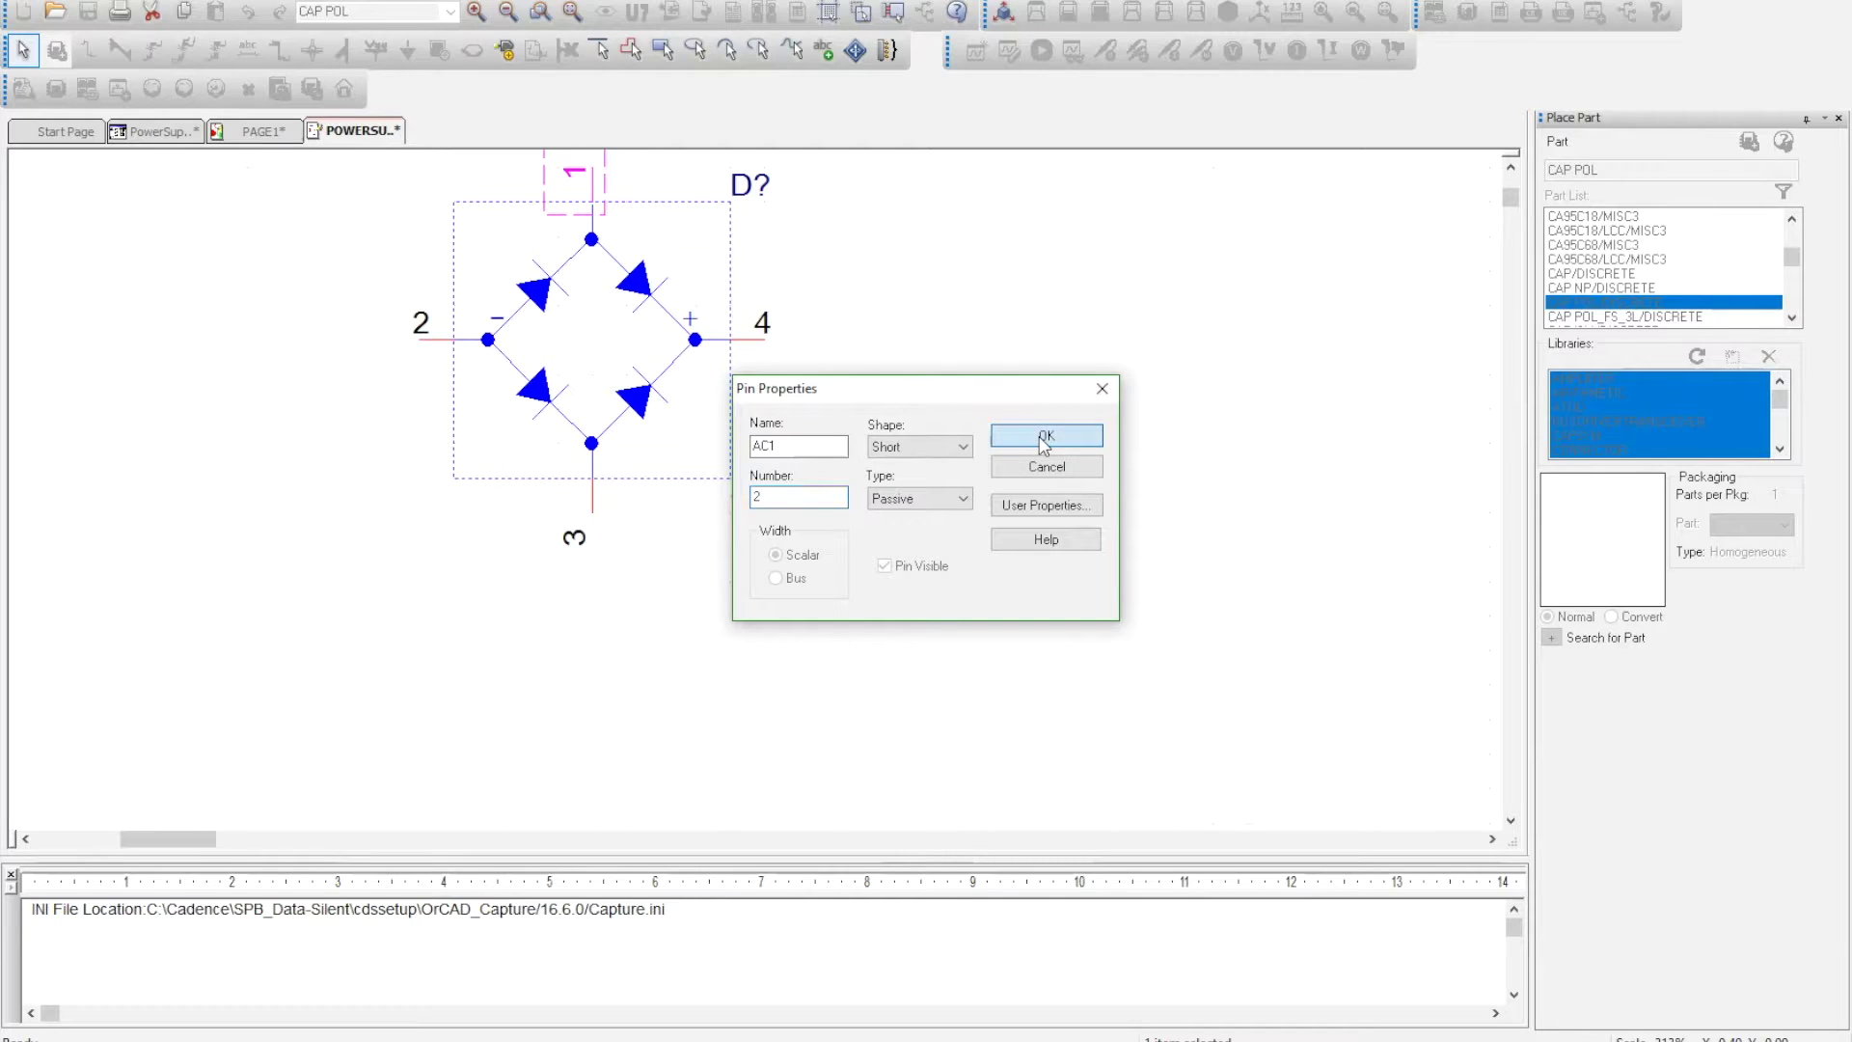
double_click(459, 345)
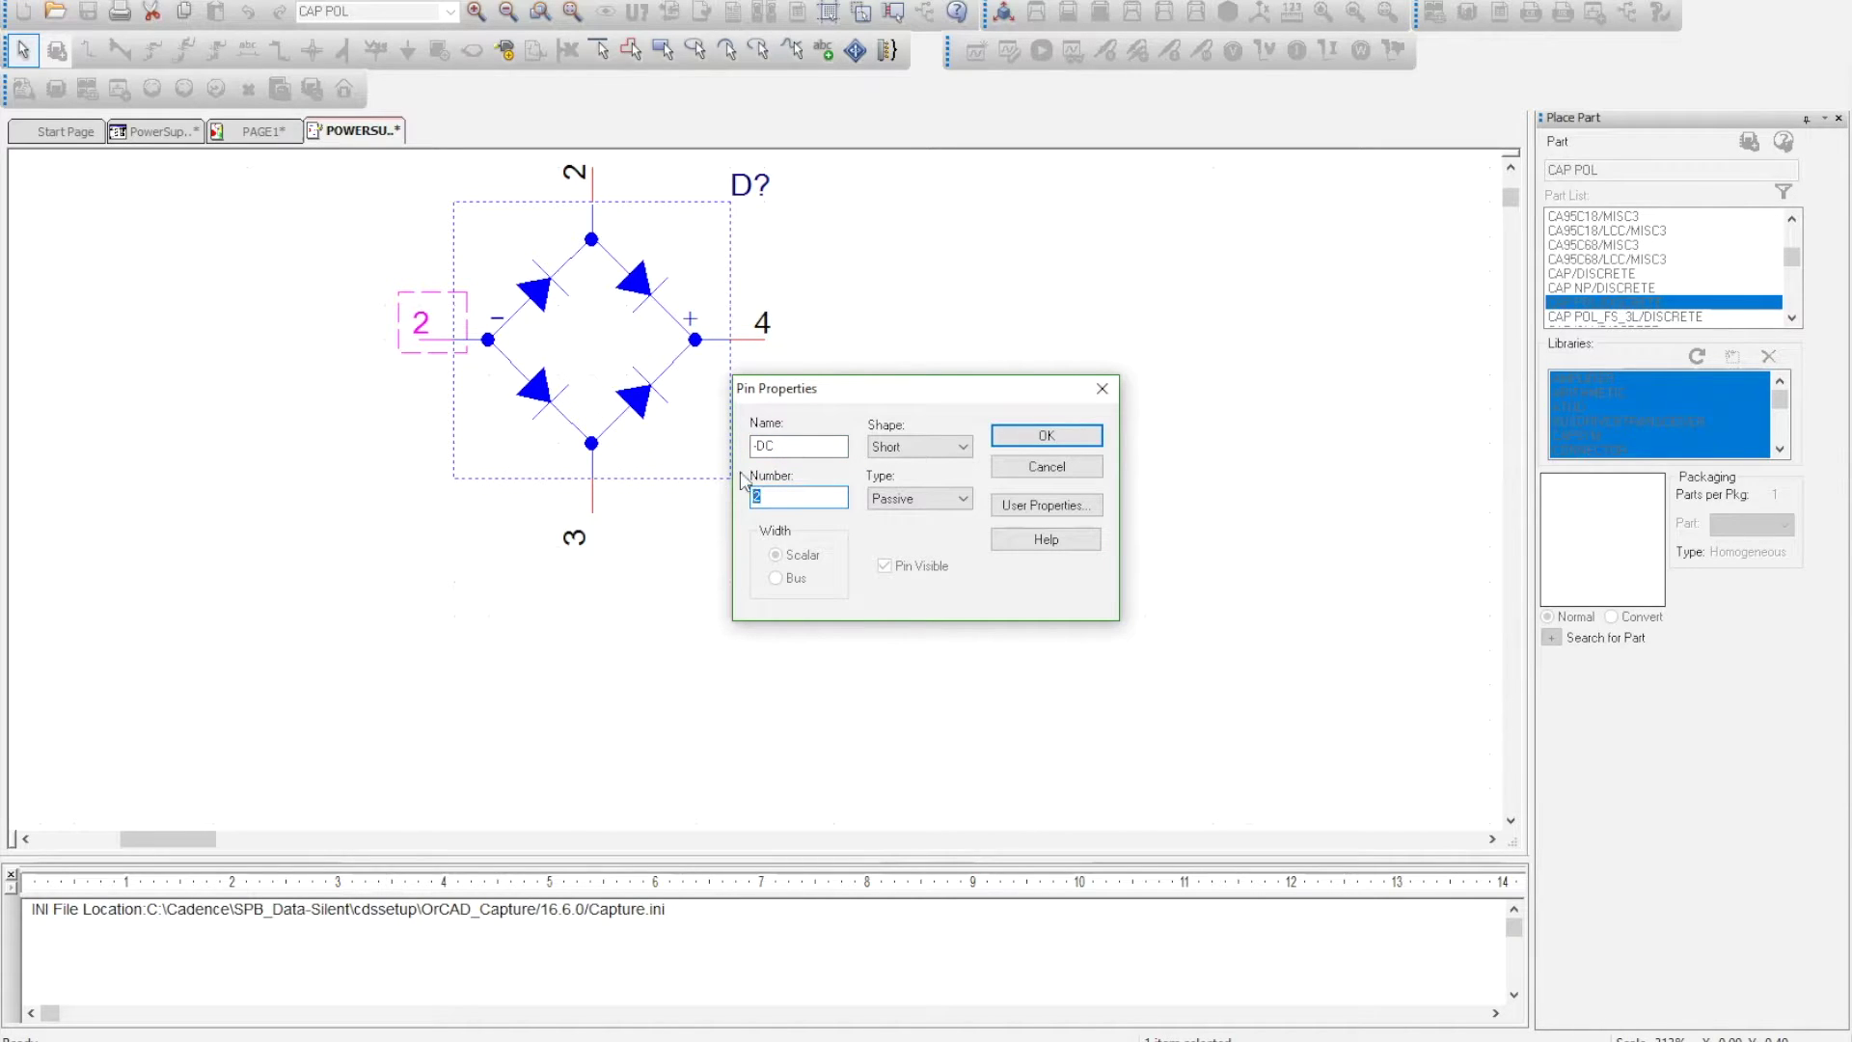
type("1")
left_click(1061, 435)
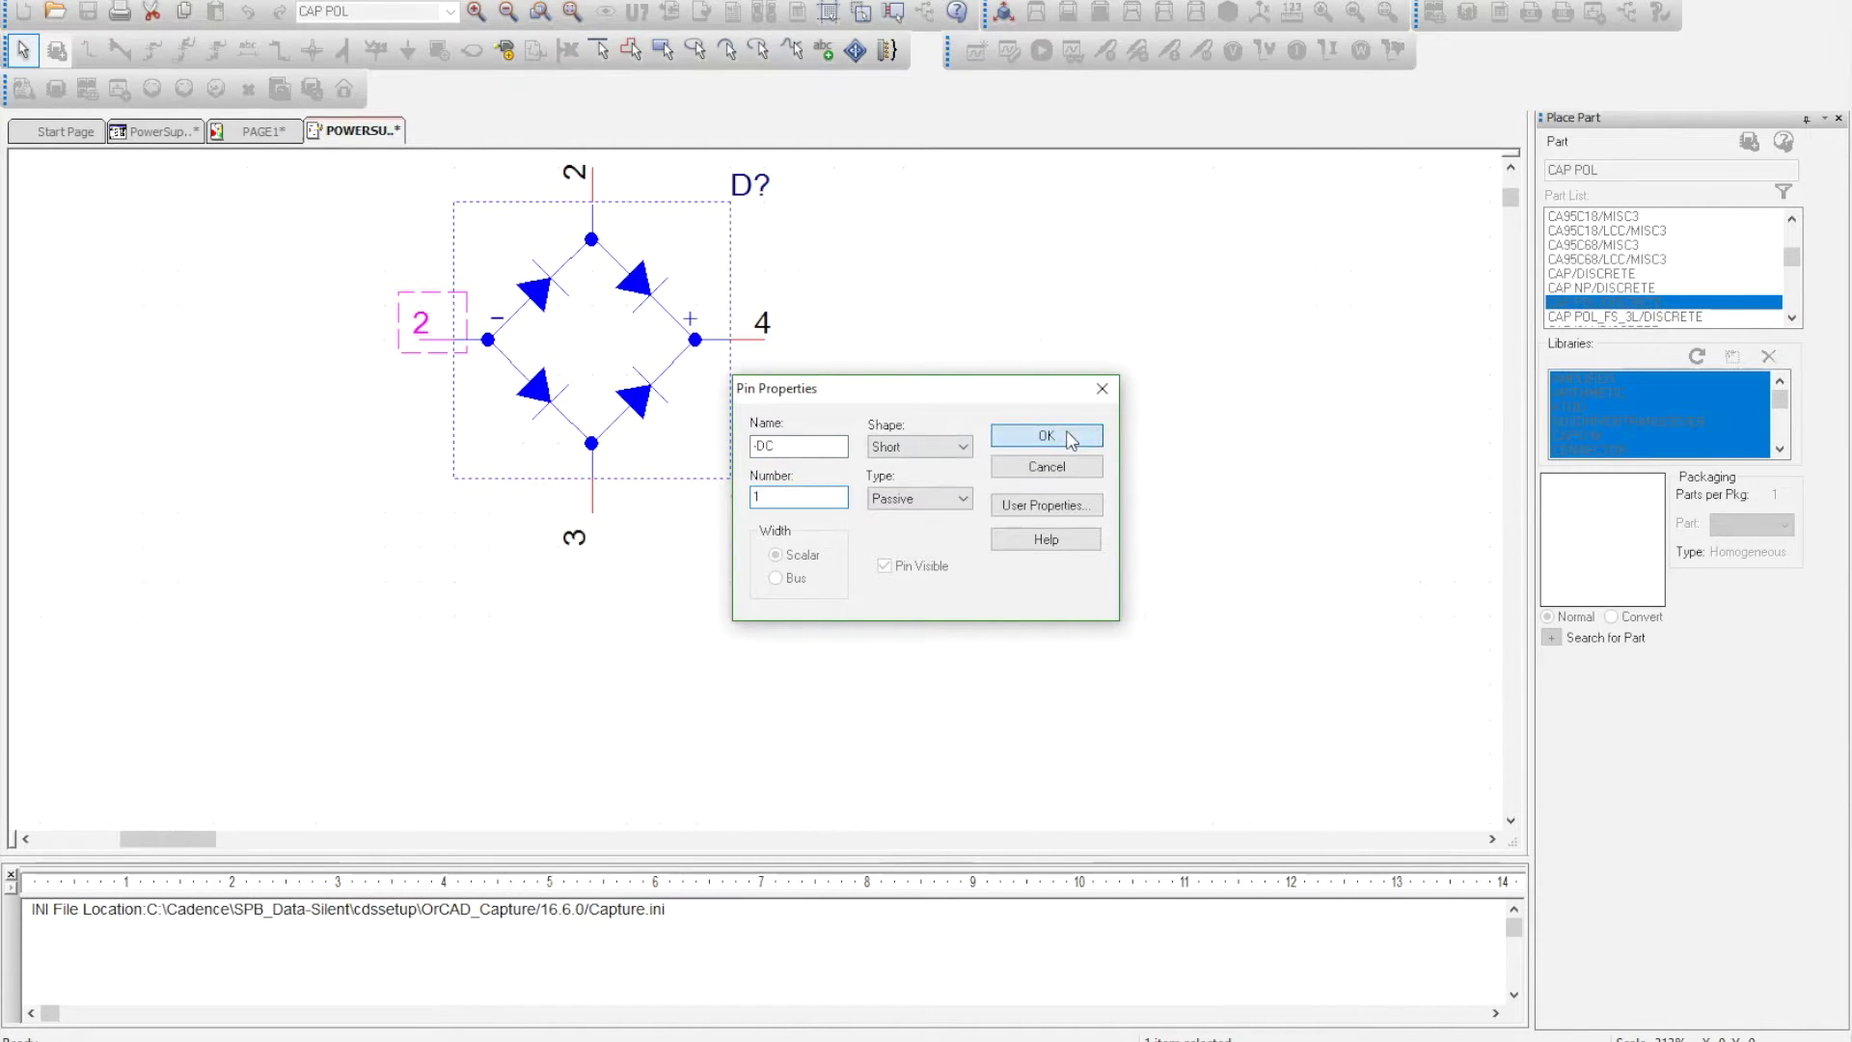
Step: Check pin 4, close the part editor, and update only the current D1 instance
left_click(591, 501)
left_click(751, 338)
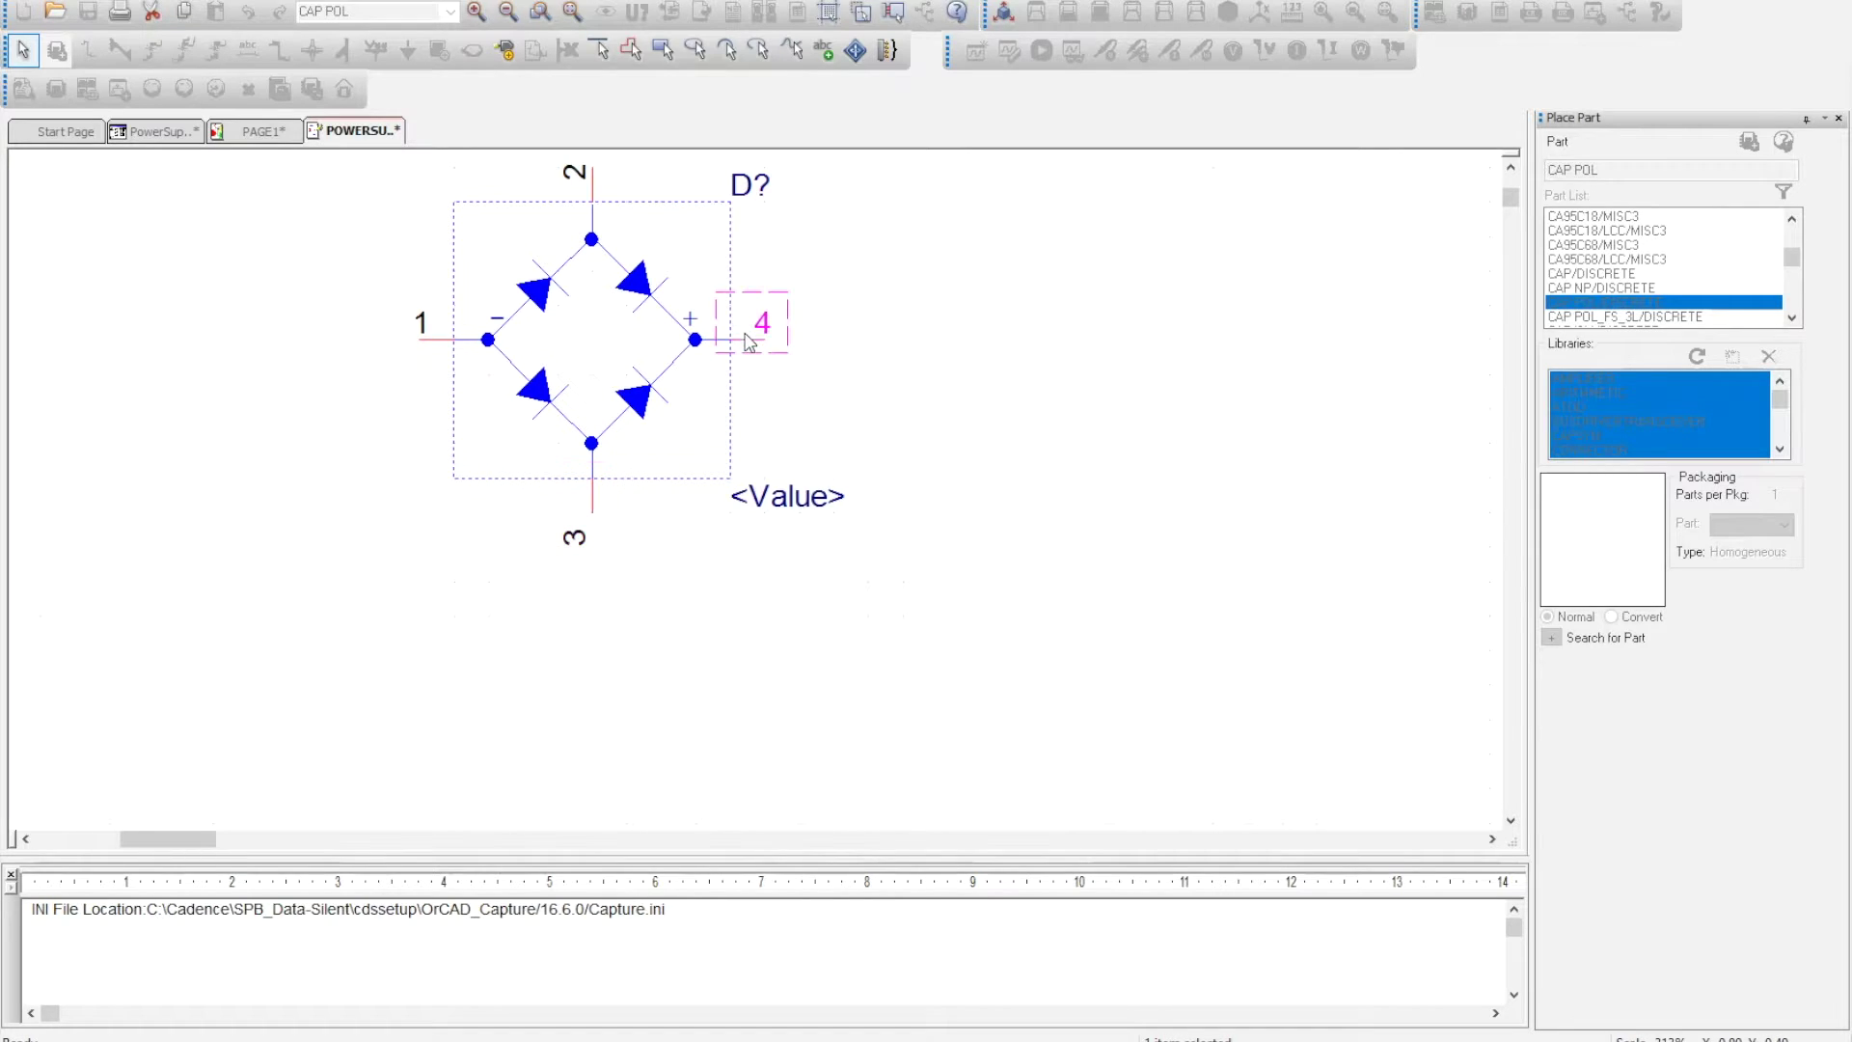
double_click(748, 343)
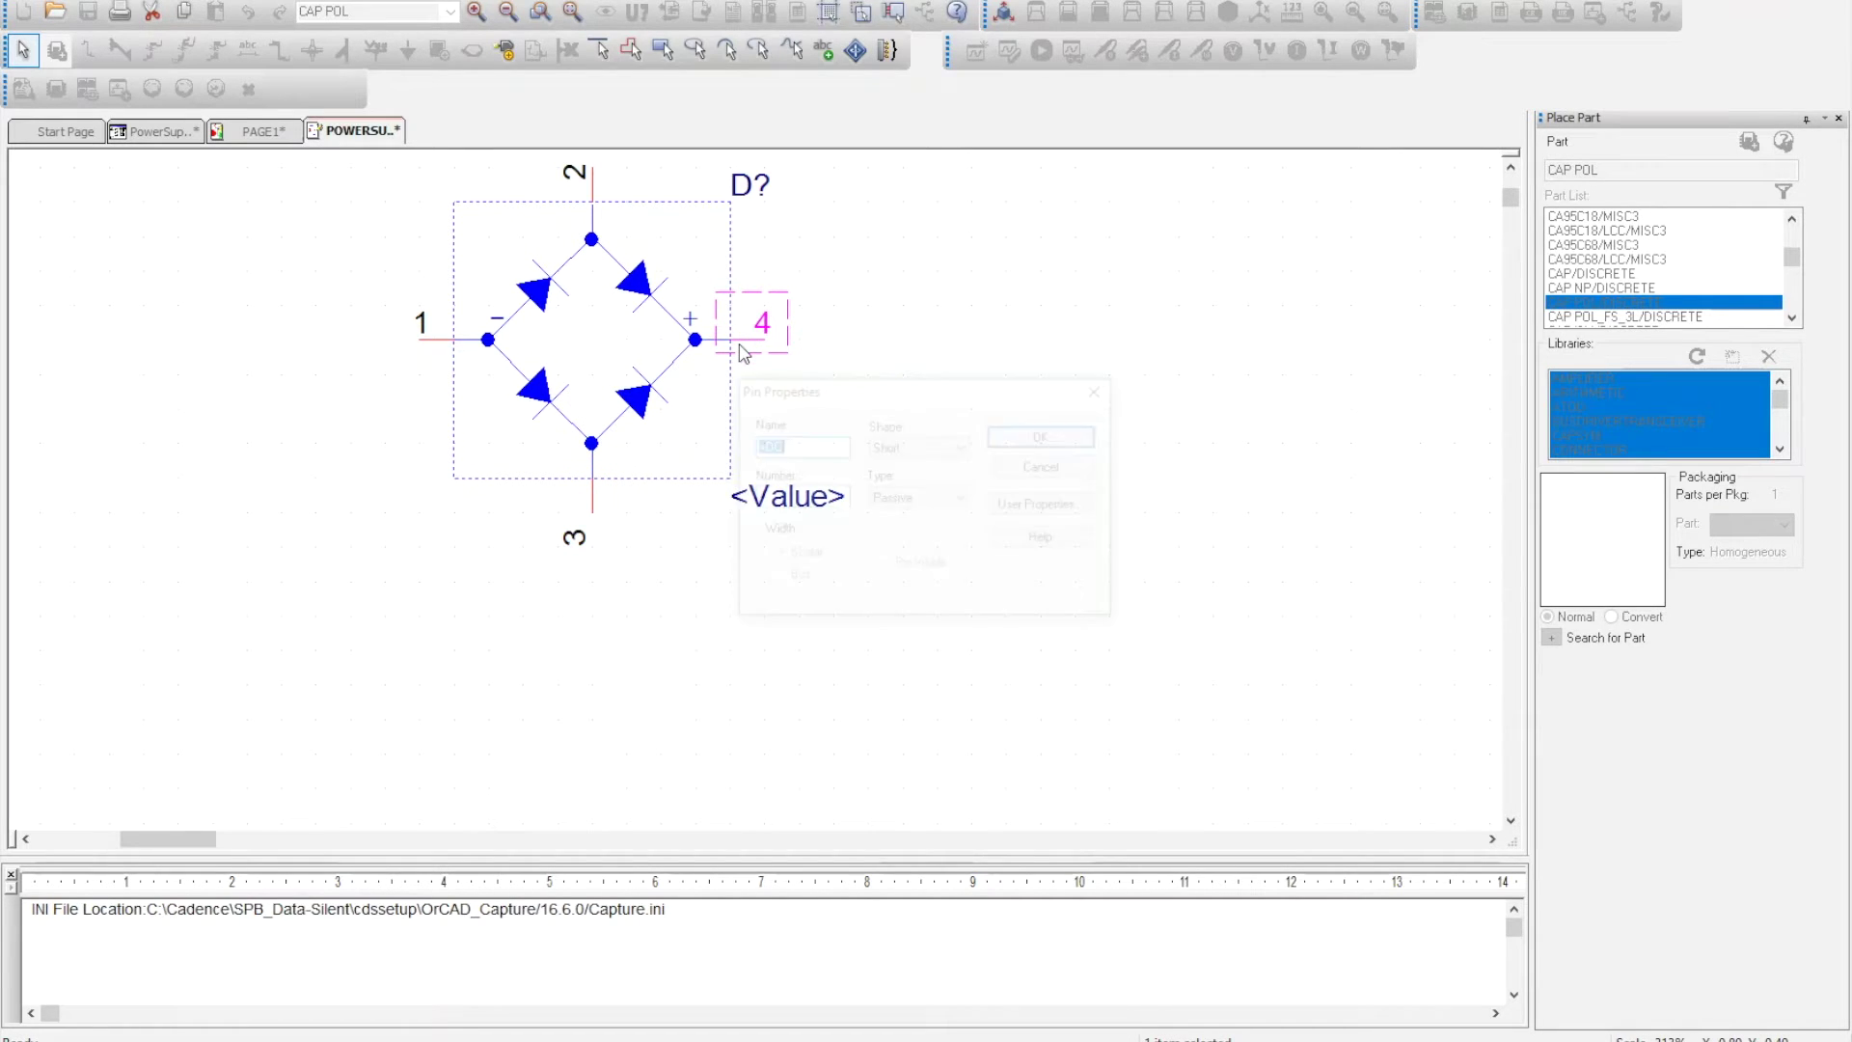
left_click(1066, 437)
right_click(382, 135)
left_click(454, 257)
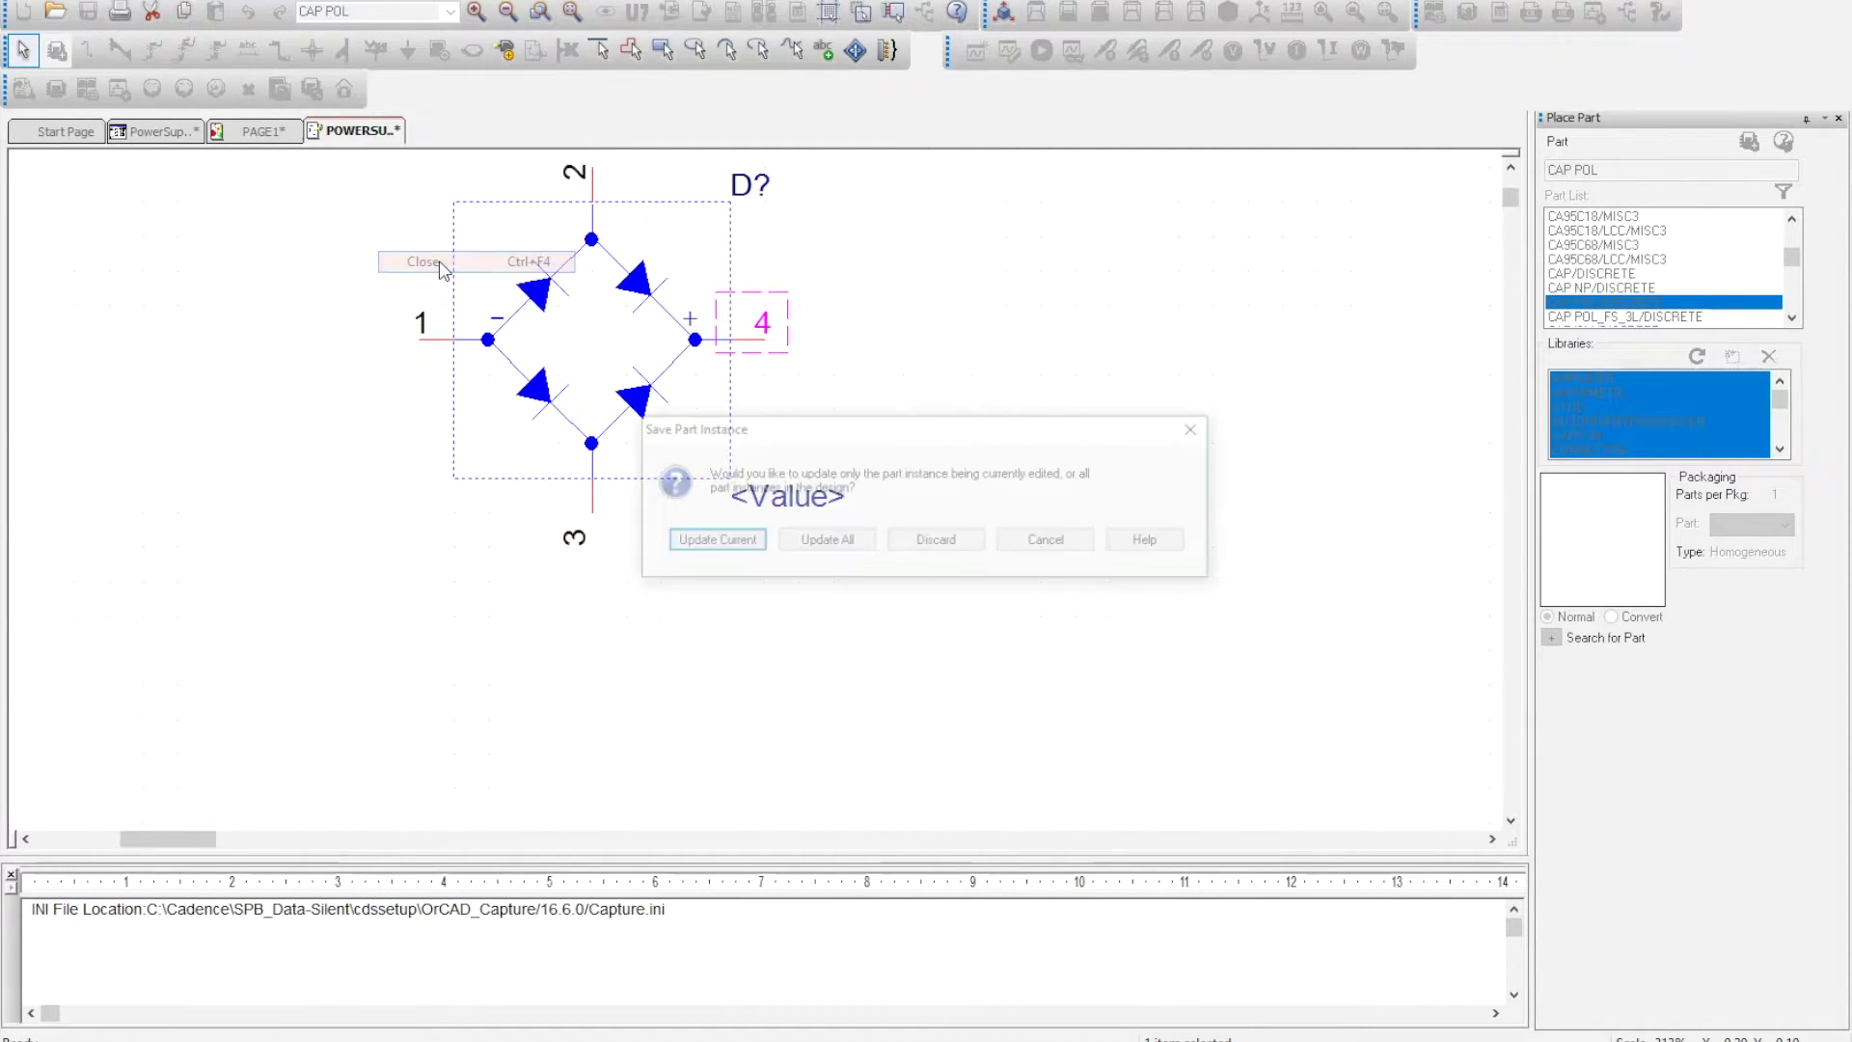
left_click(744, 541)
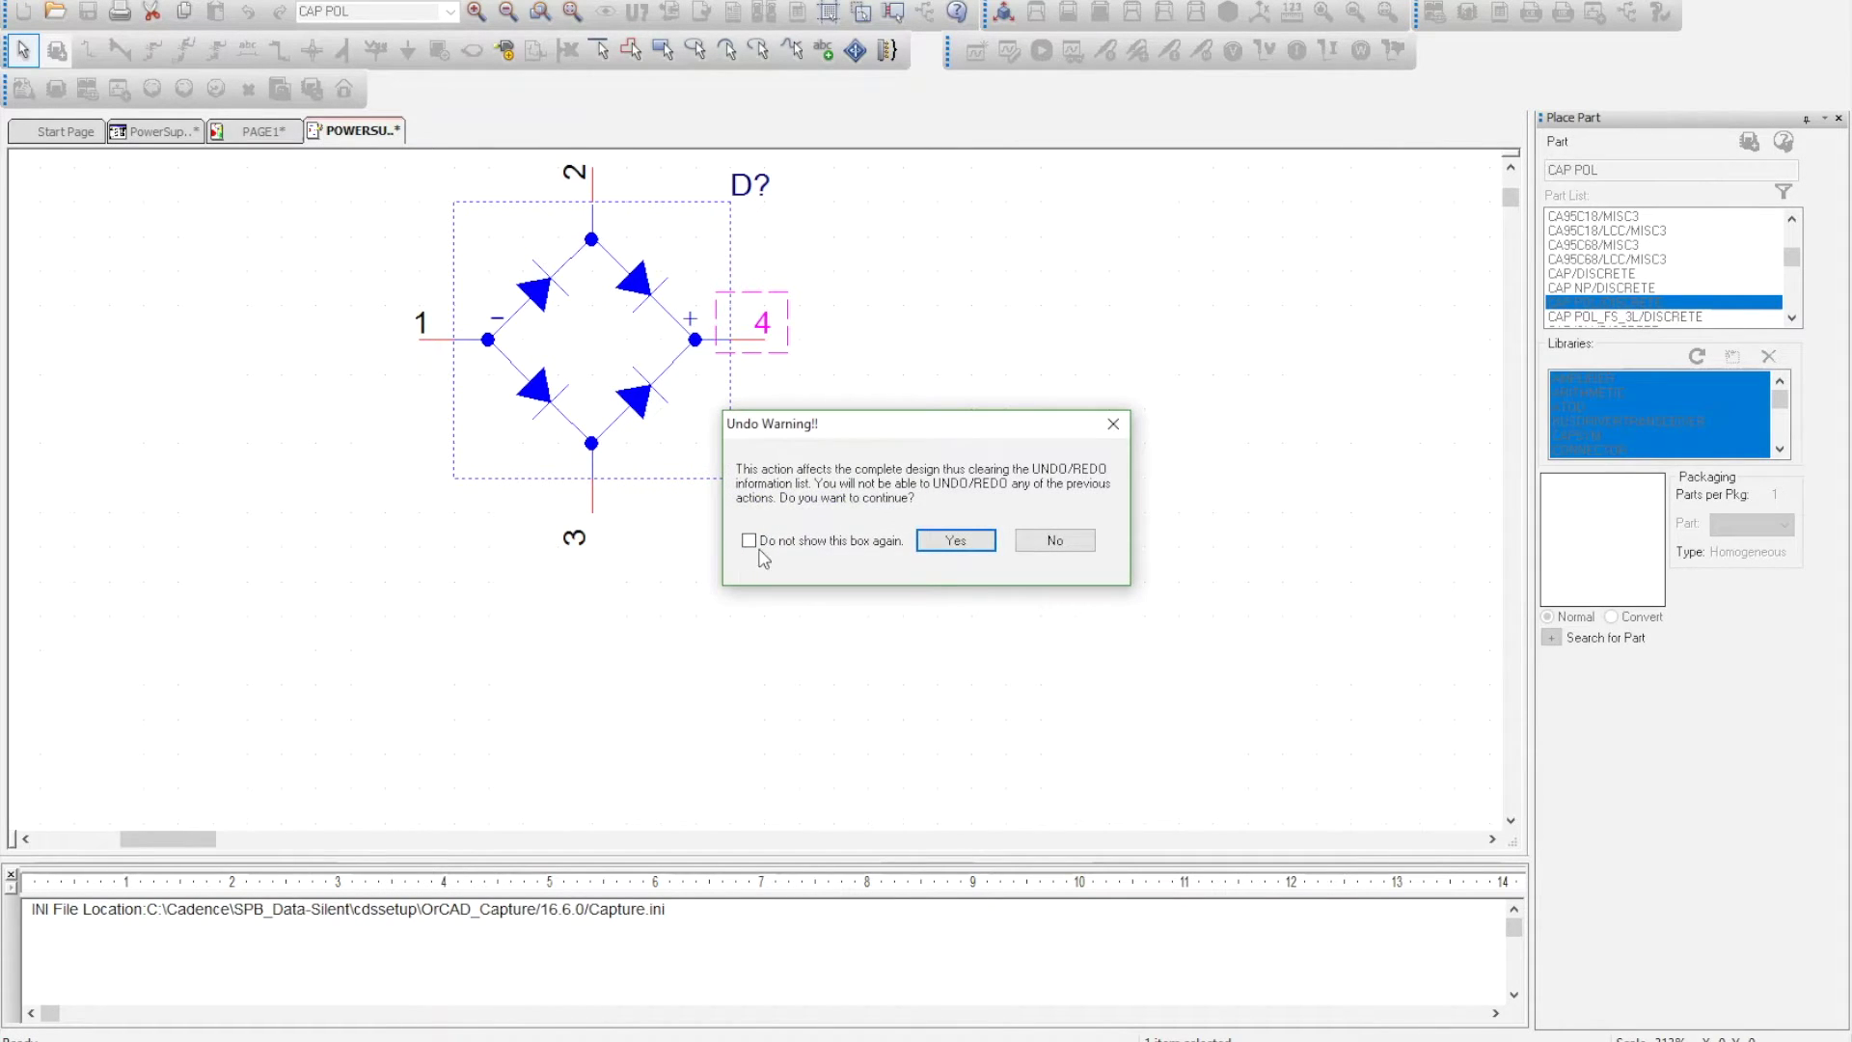
left_click(948, 541)
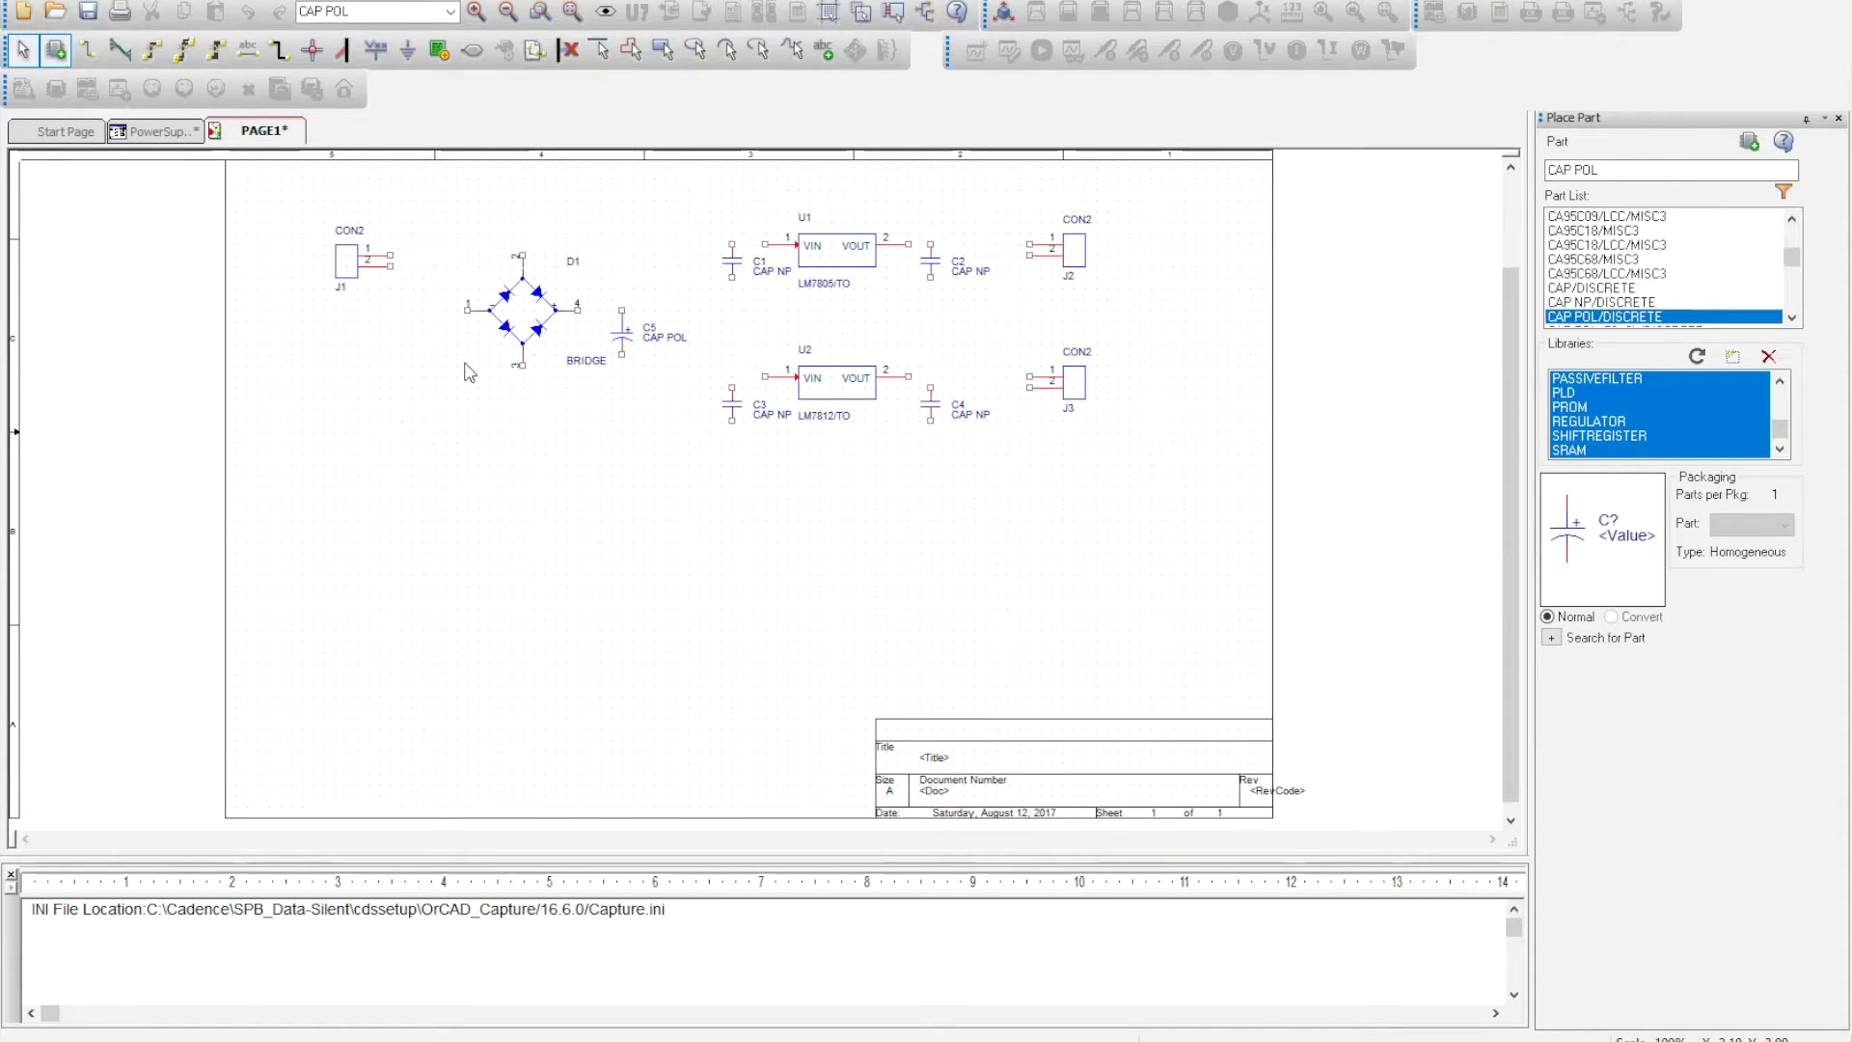
Step: Nudge bridge D1 left and wire J1 pins 1 and 2 to D1's AC pins
left_click_drag(472, 367, 449, 367)
left_click(495, 412)
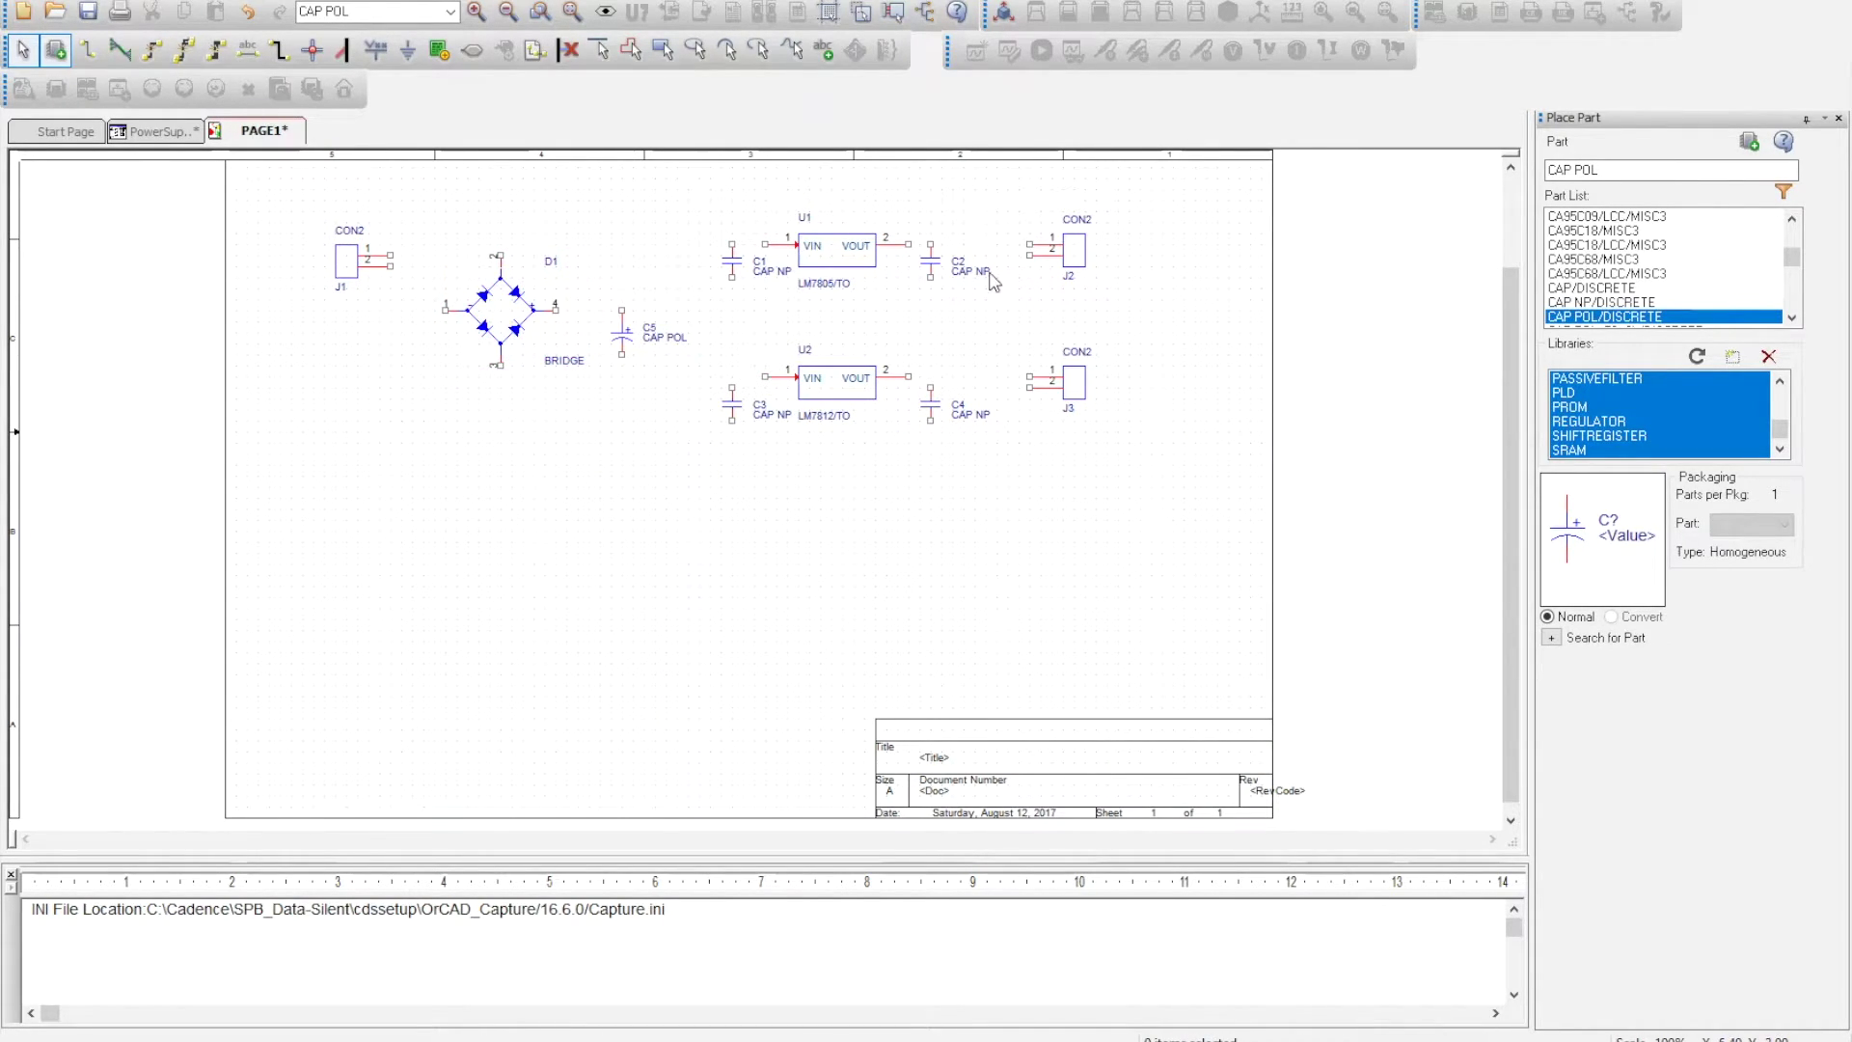
left_click(89, 51)
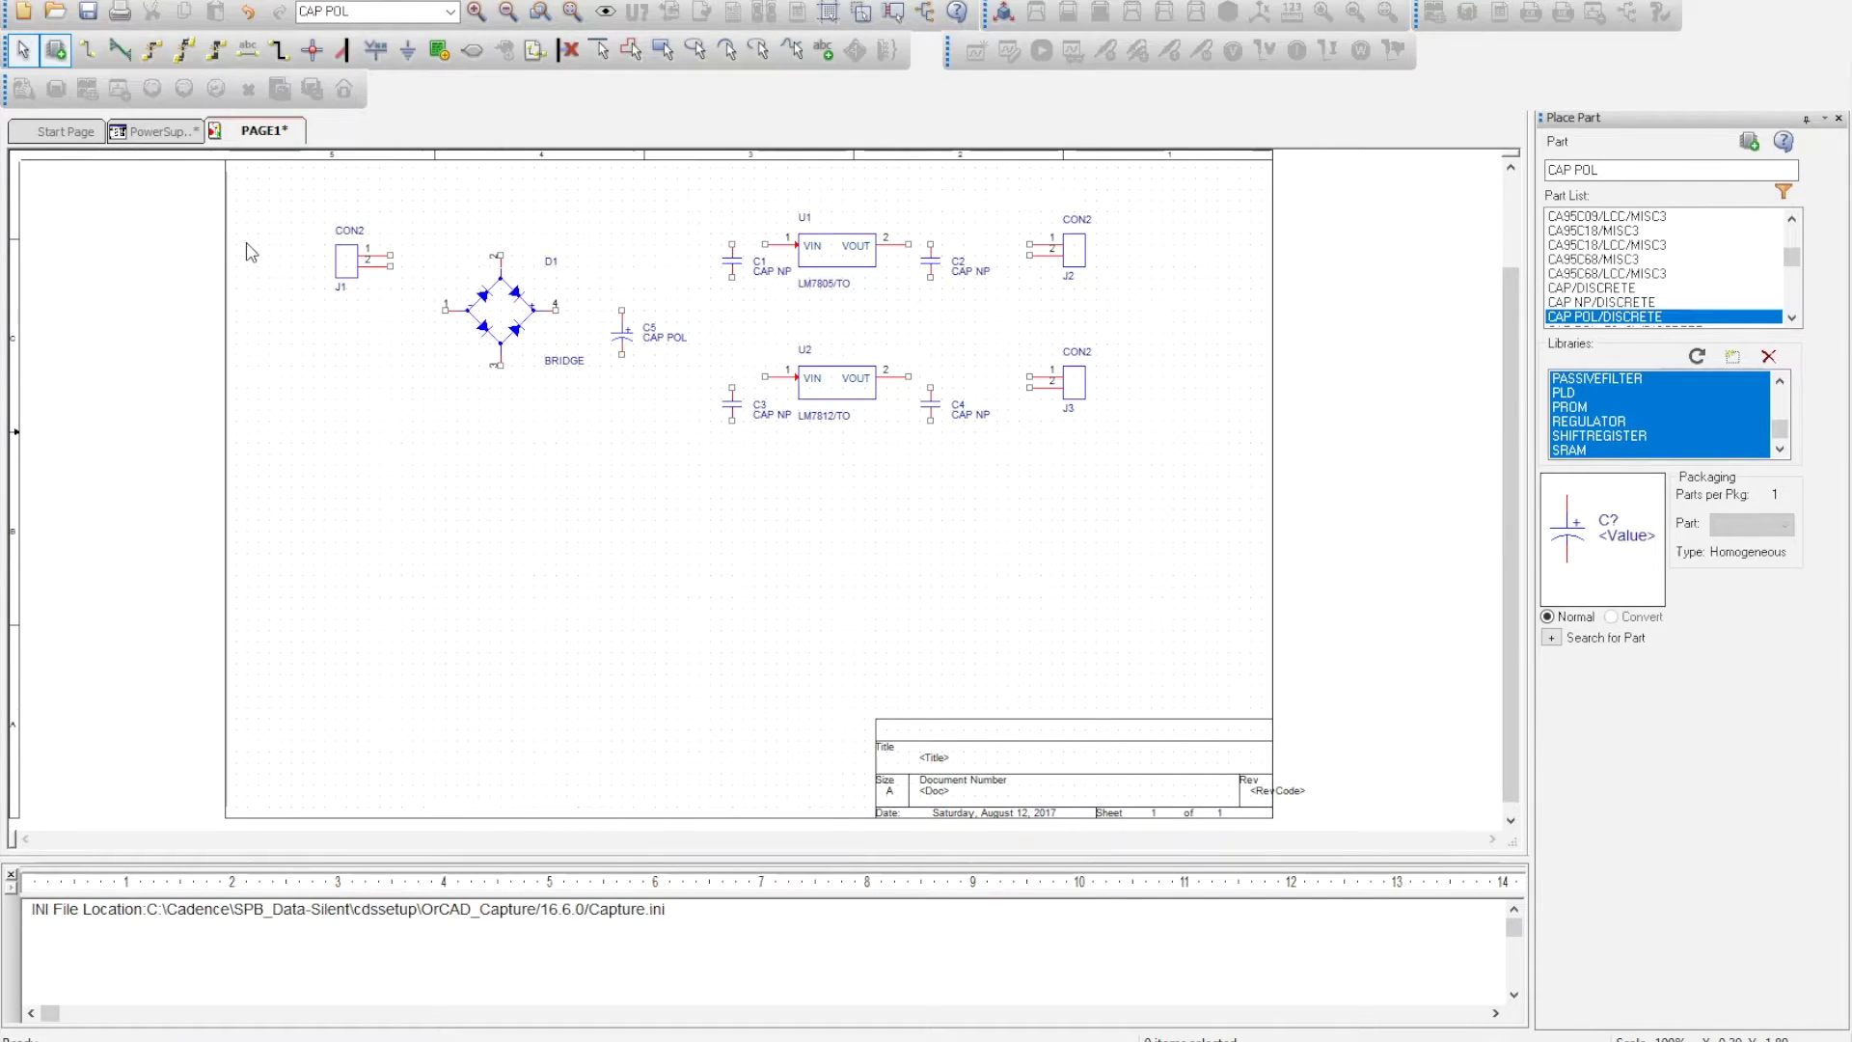
left_click(390, 256)
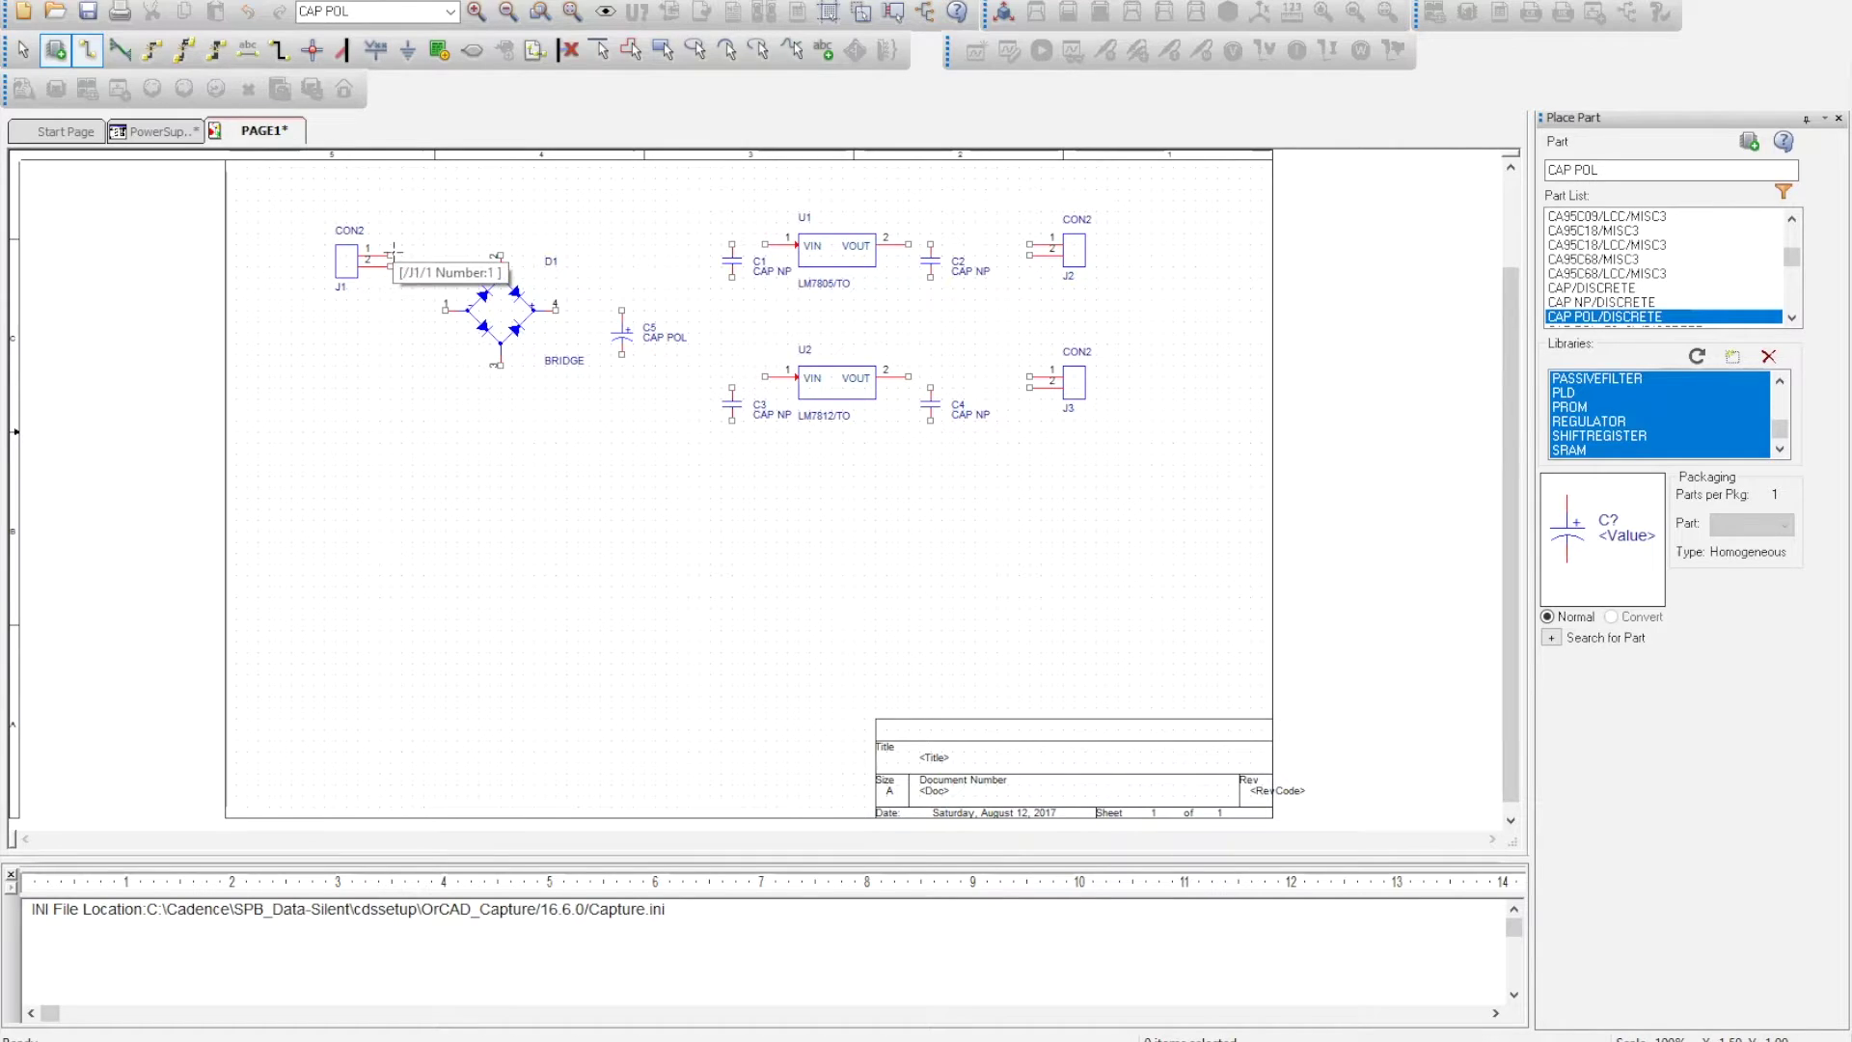
left_click(501, 256)
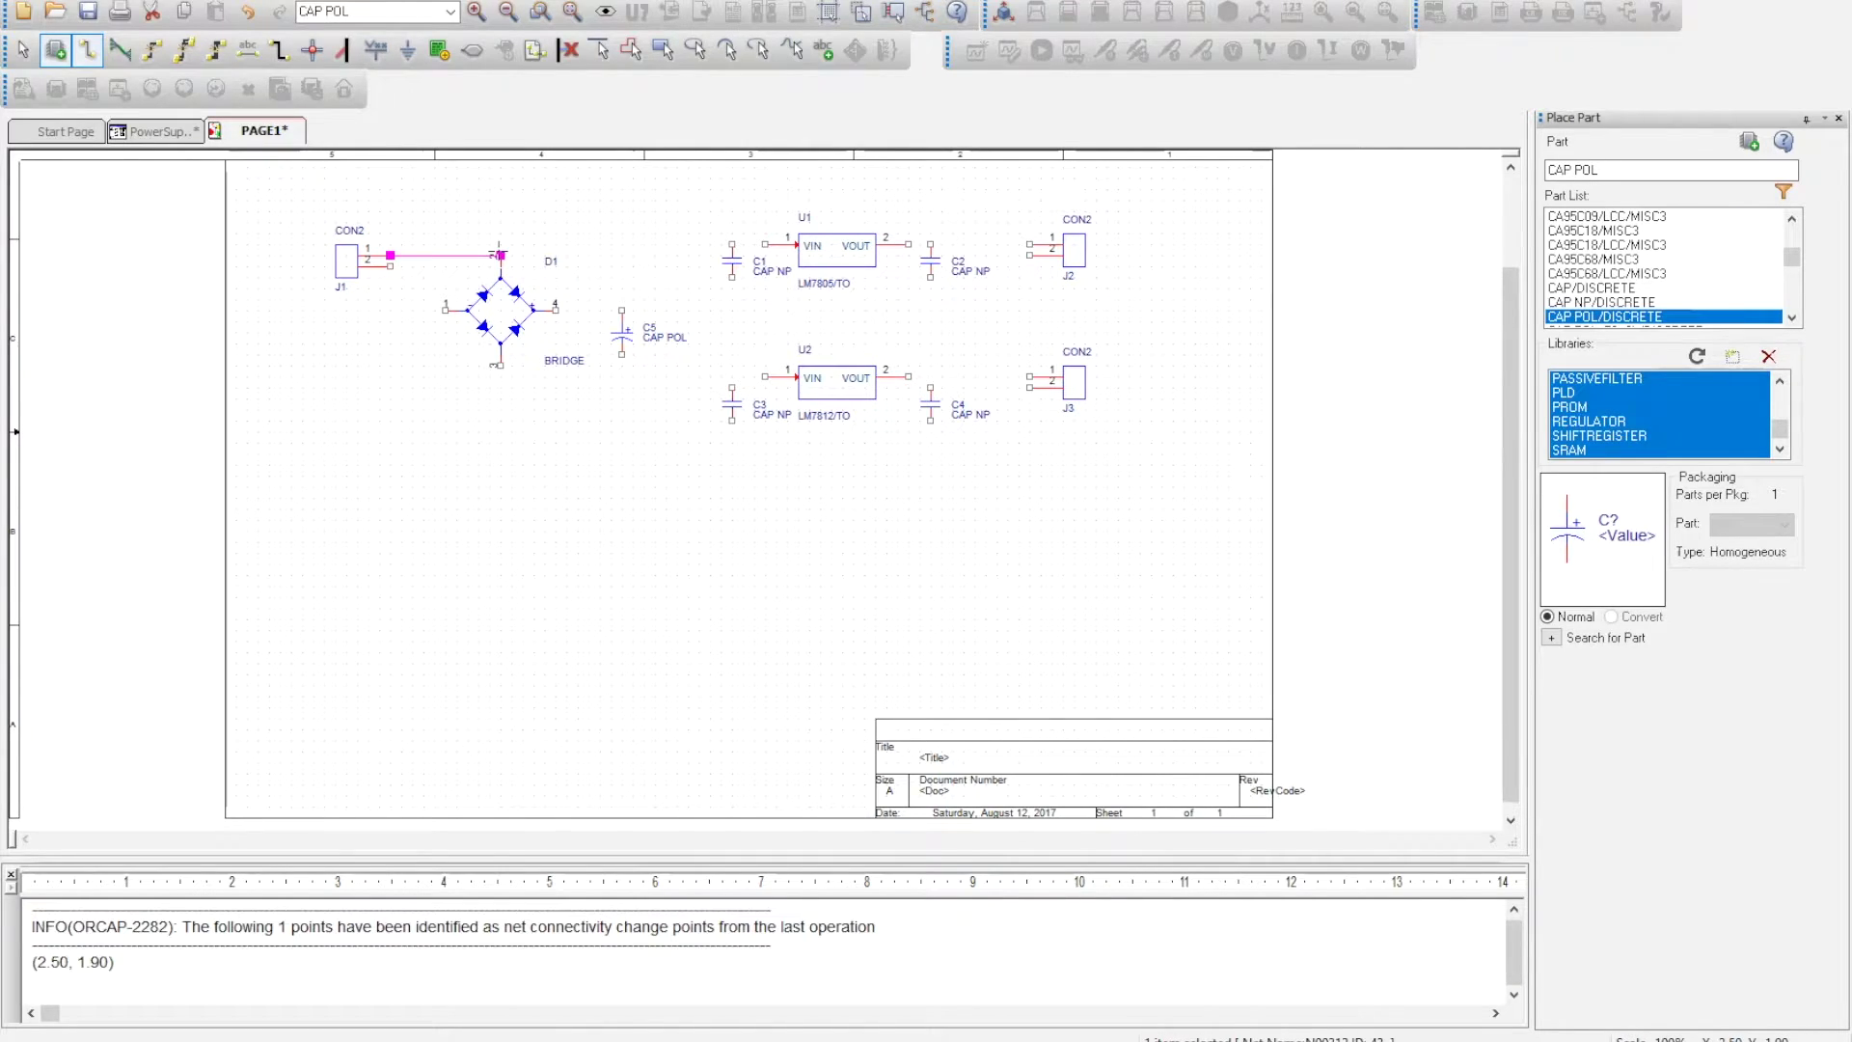
left_click(390, 266)
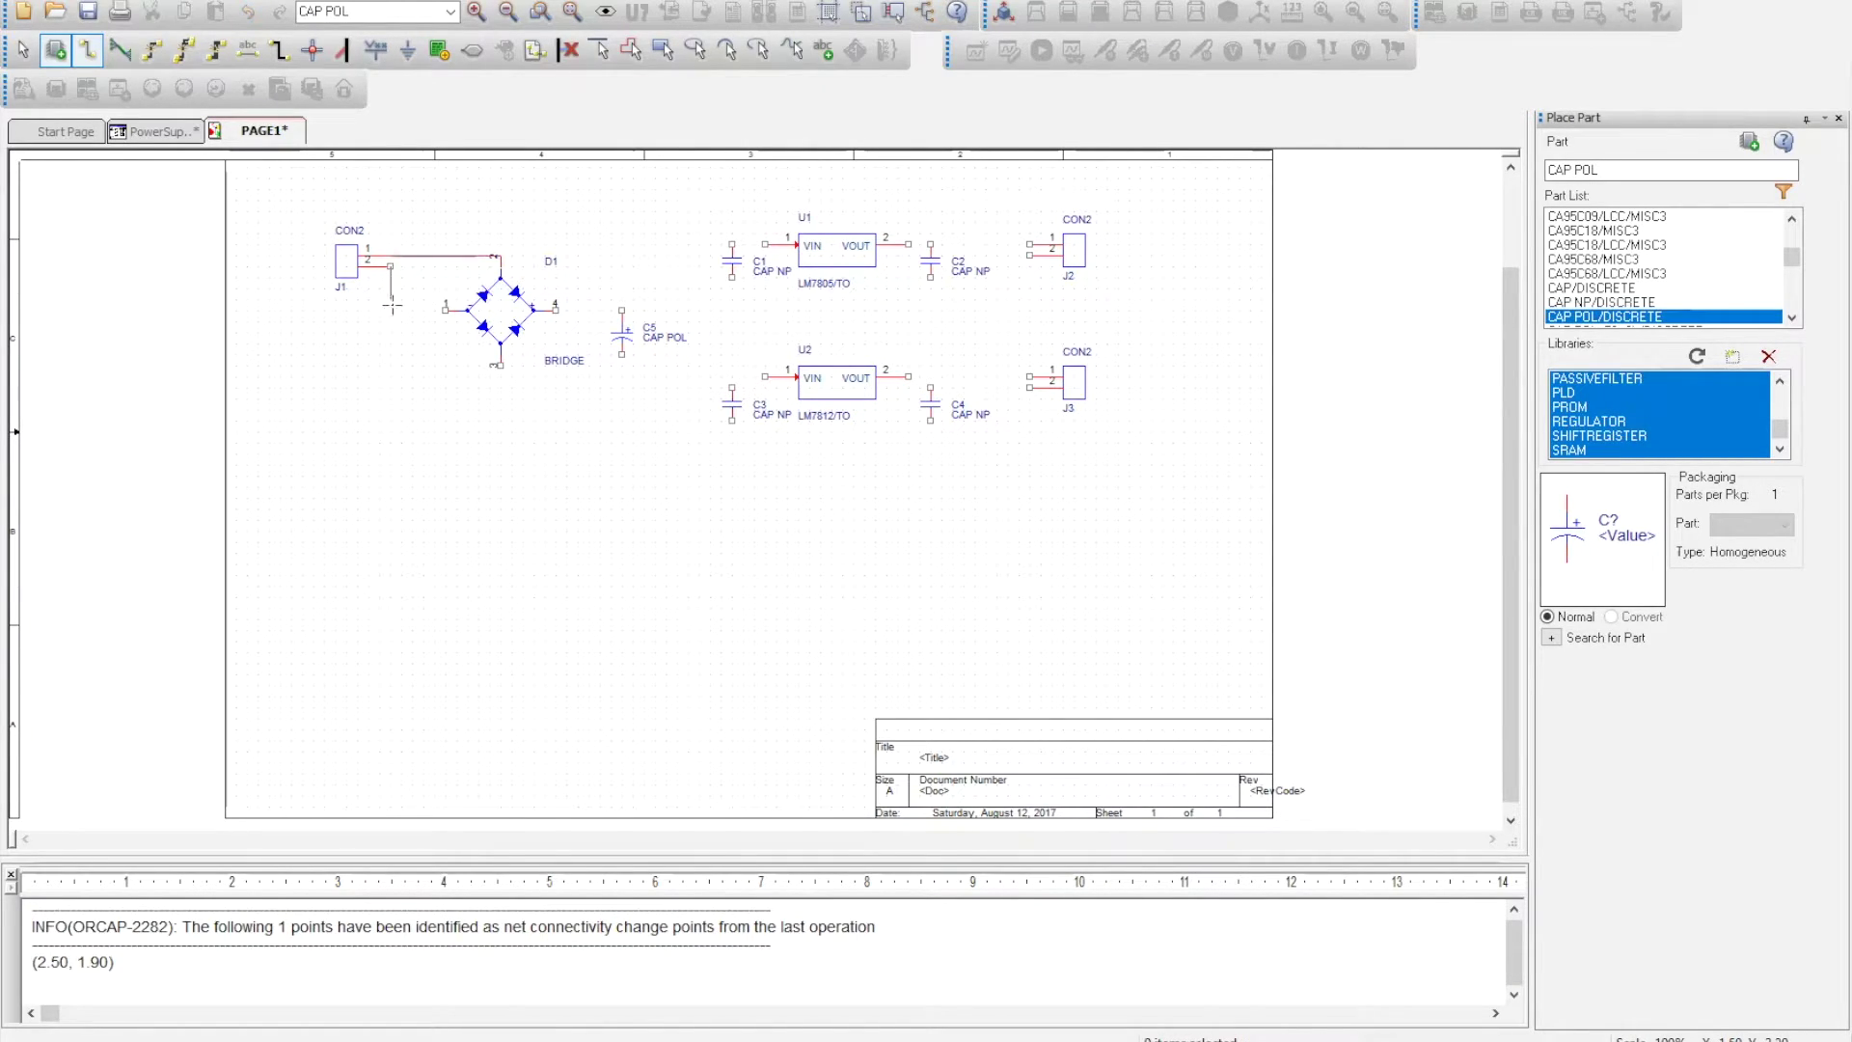
left_click(501, 366)
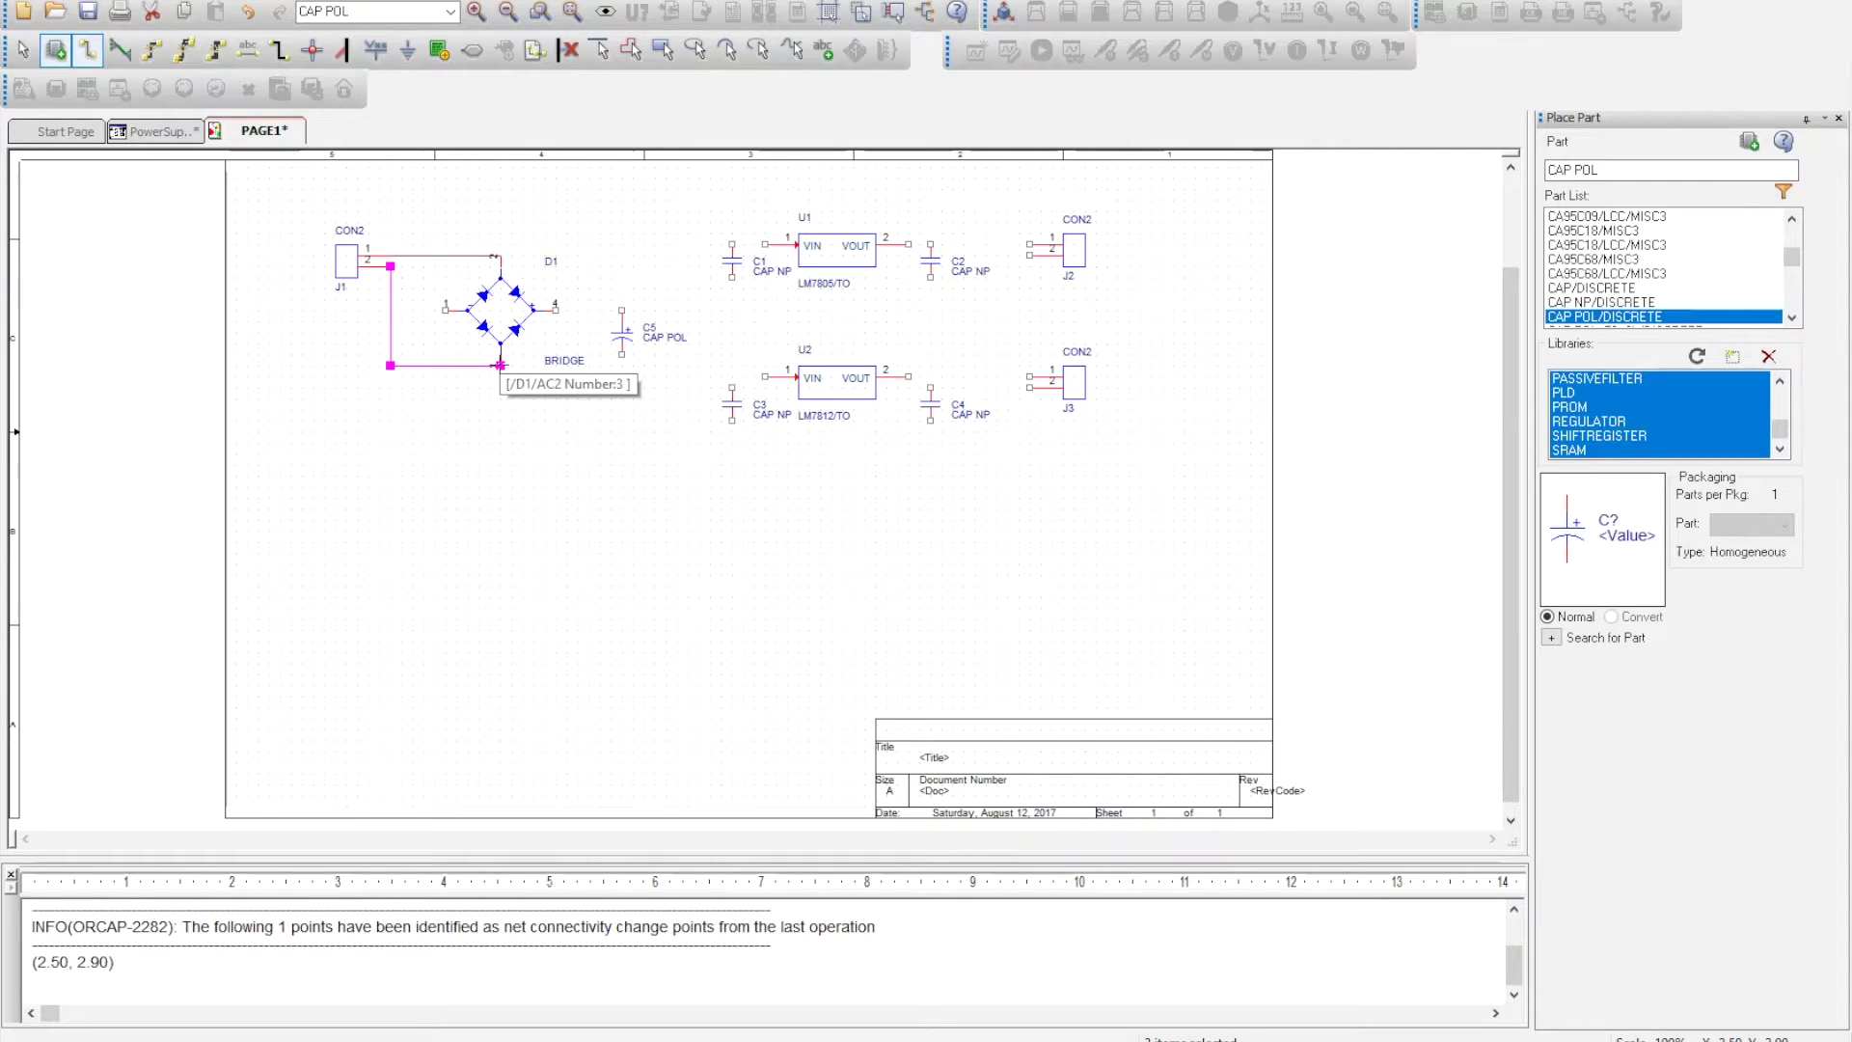
Step: Wire bridge D1 pin 4 through C5 and C1 to U1's VIN pin
left_click(556, 309)
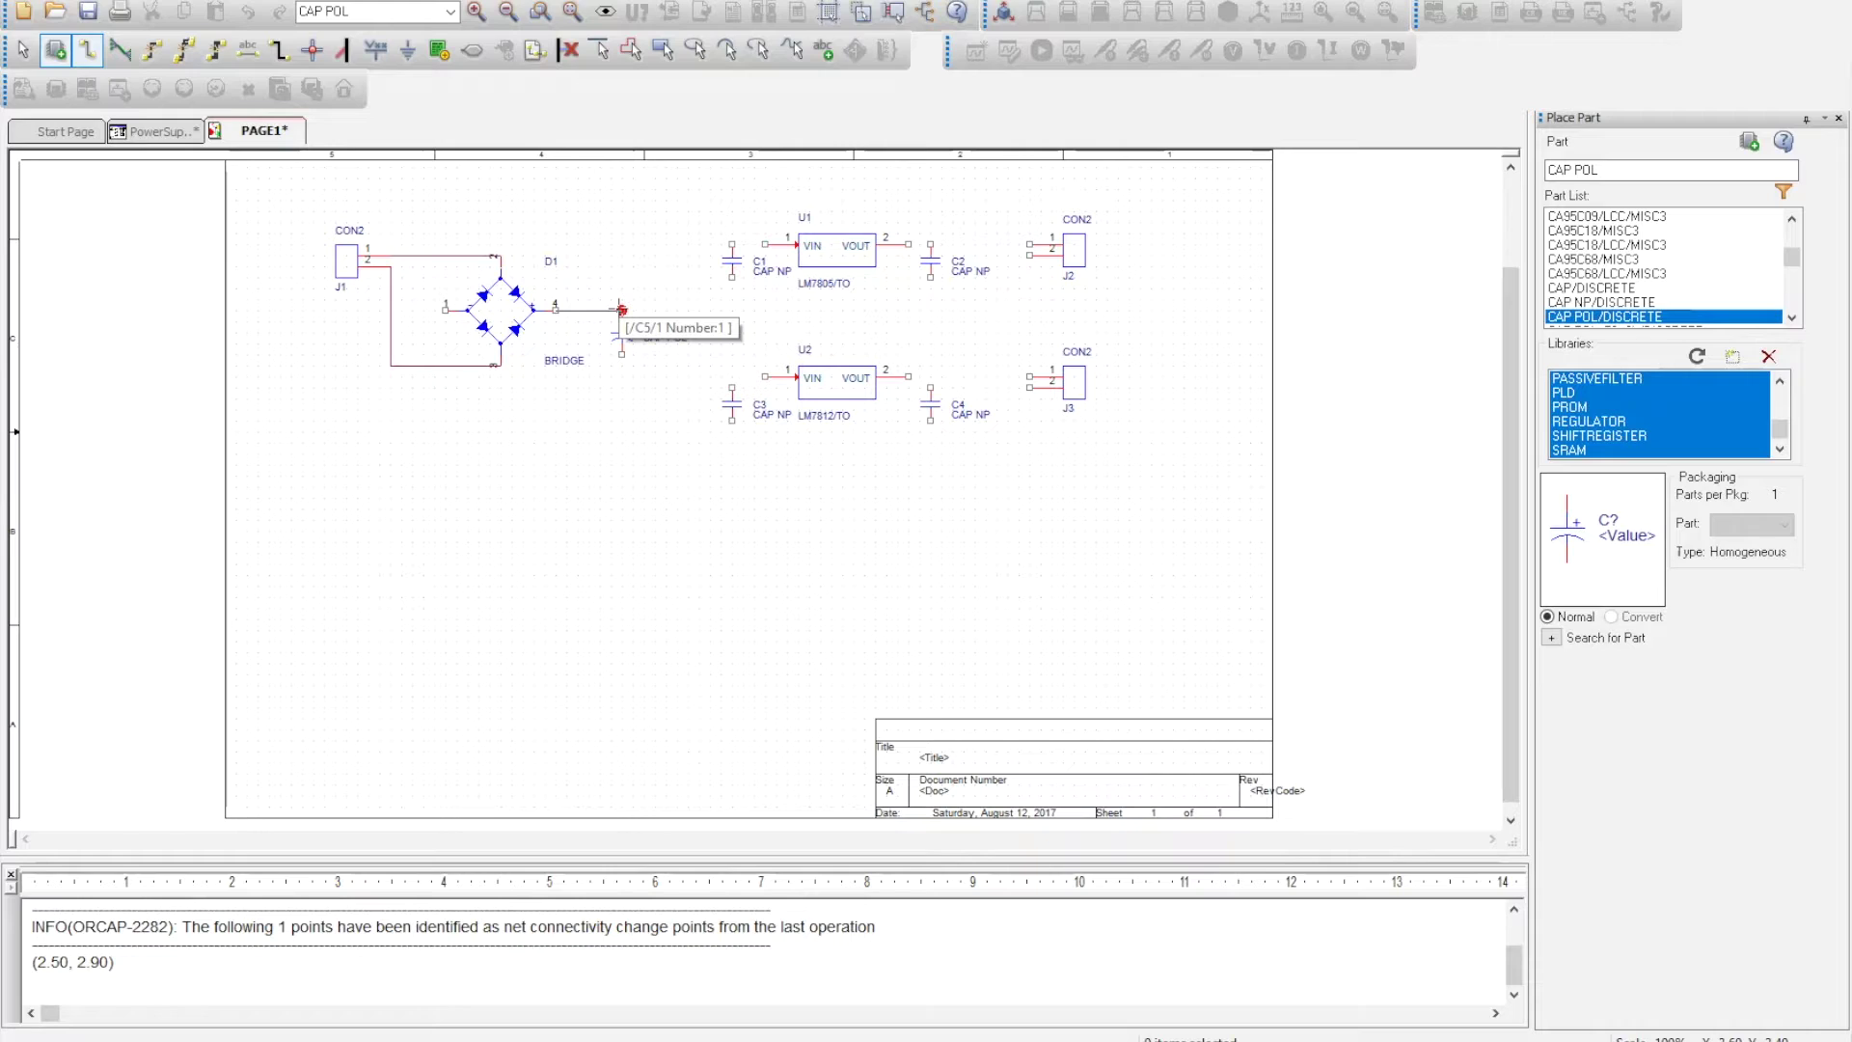
left_click(622, 309)
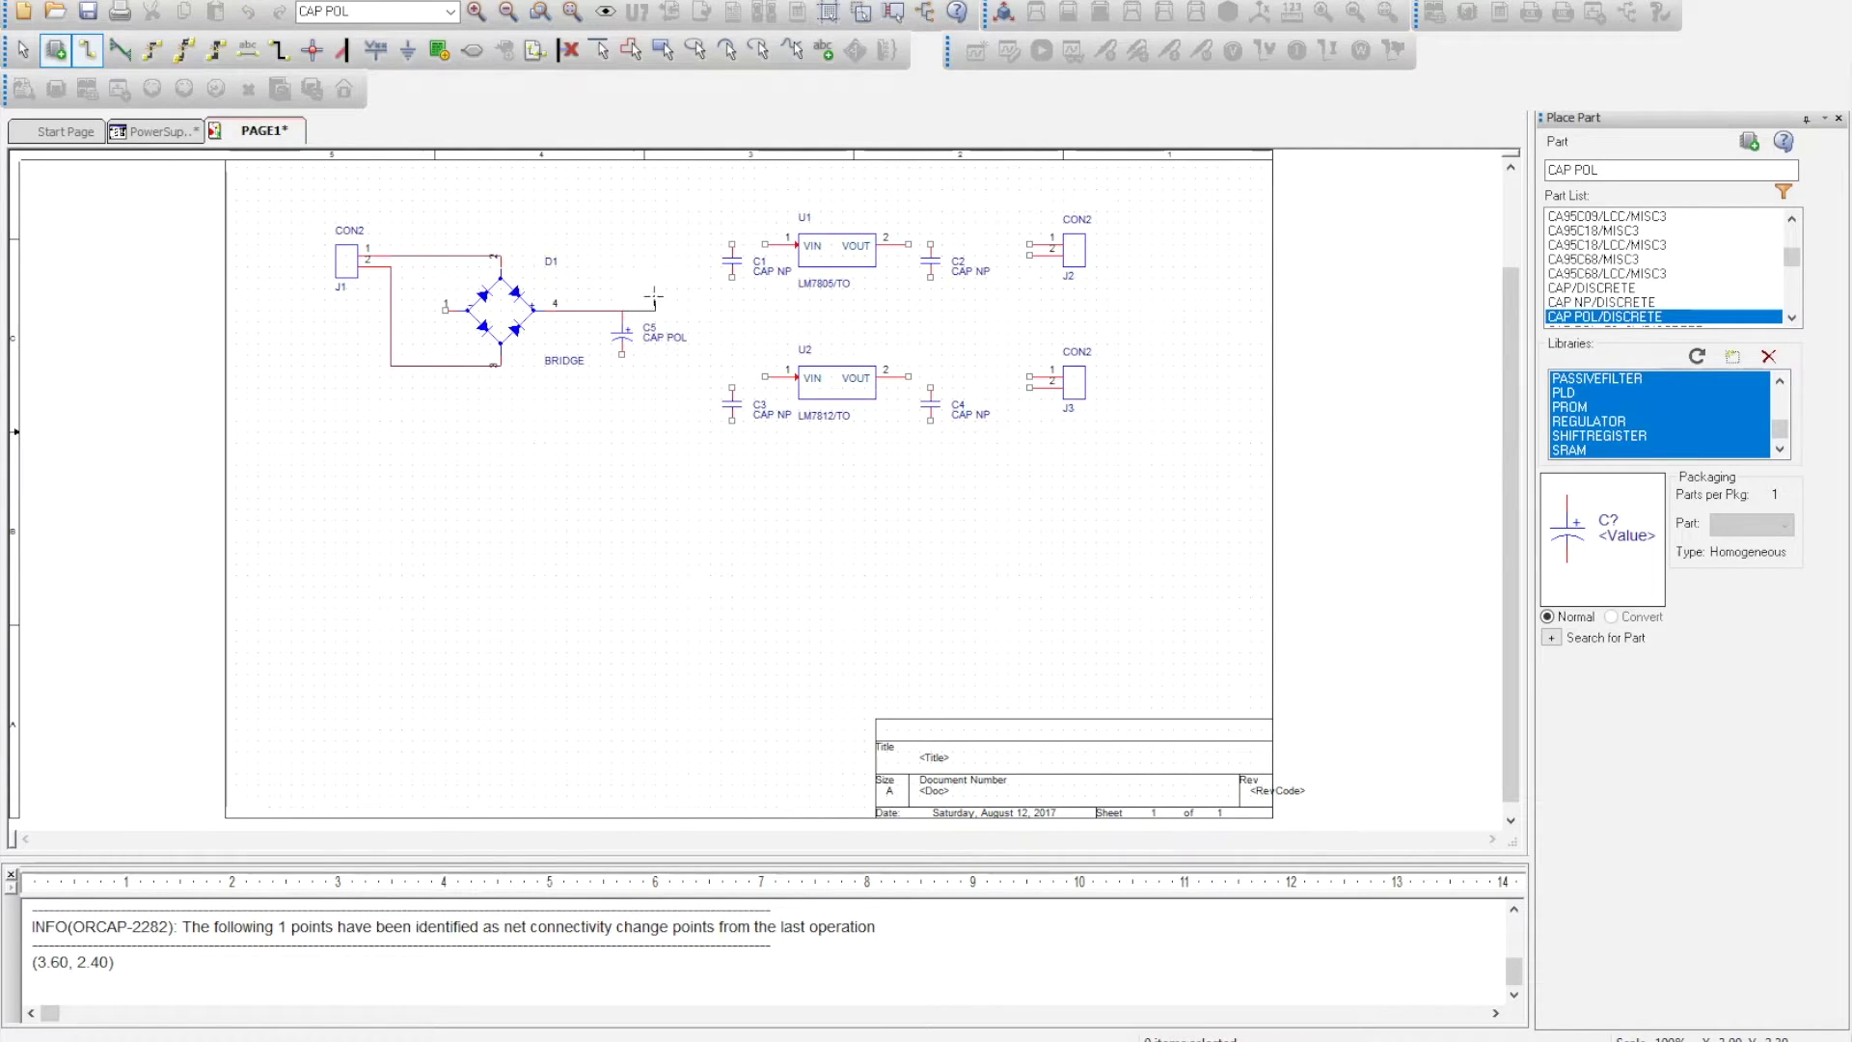
left_click(682, 234)
left_click(731, 244)
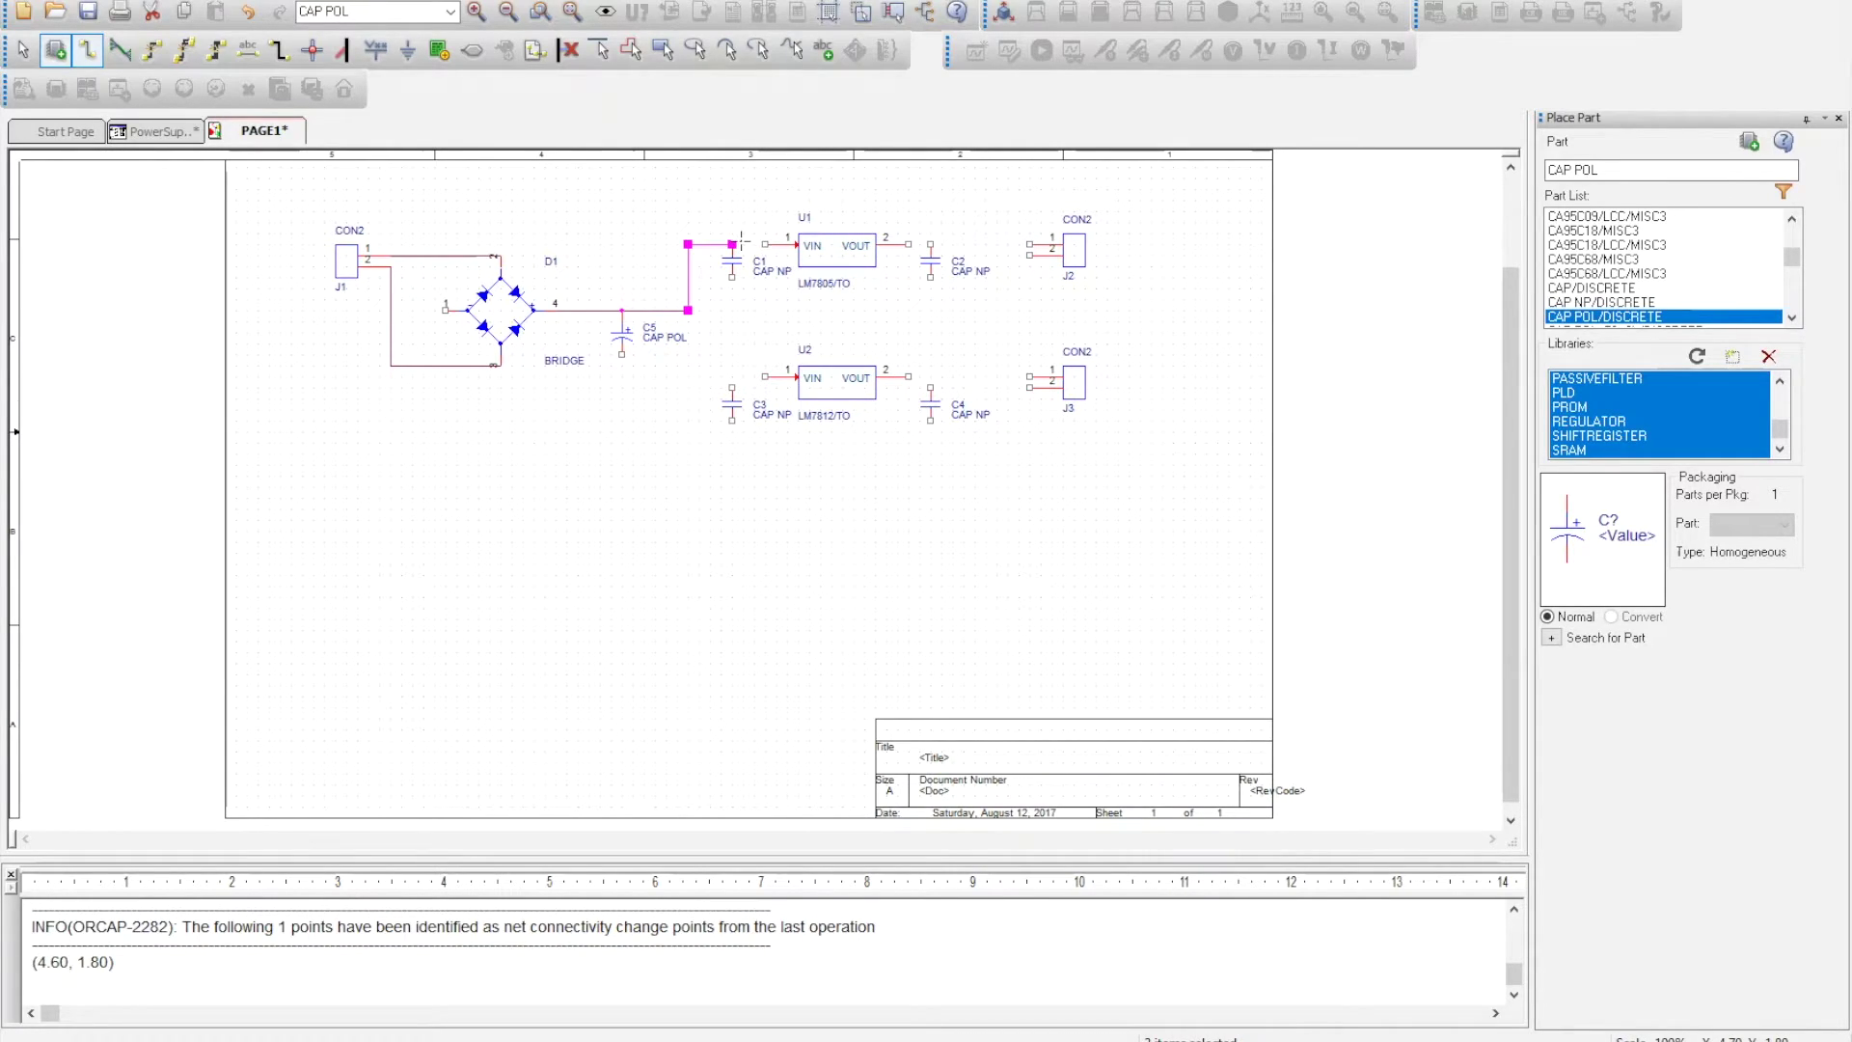
left_click(765, 244)
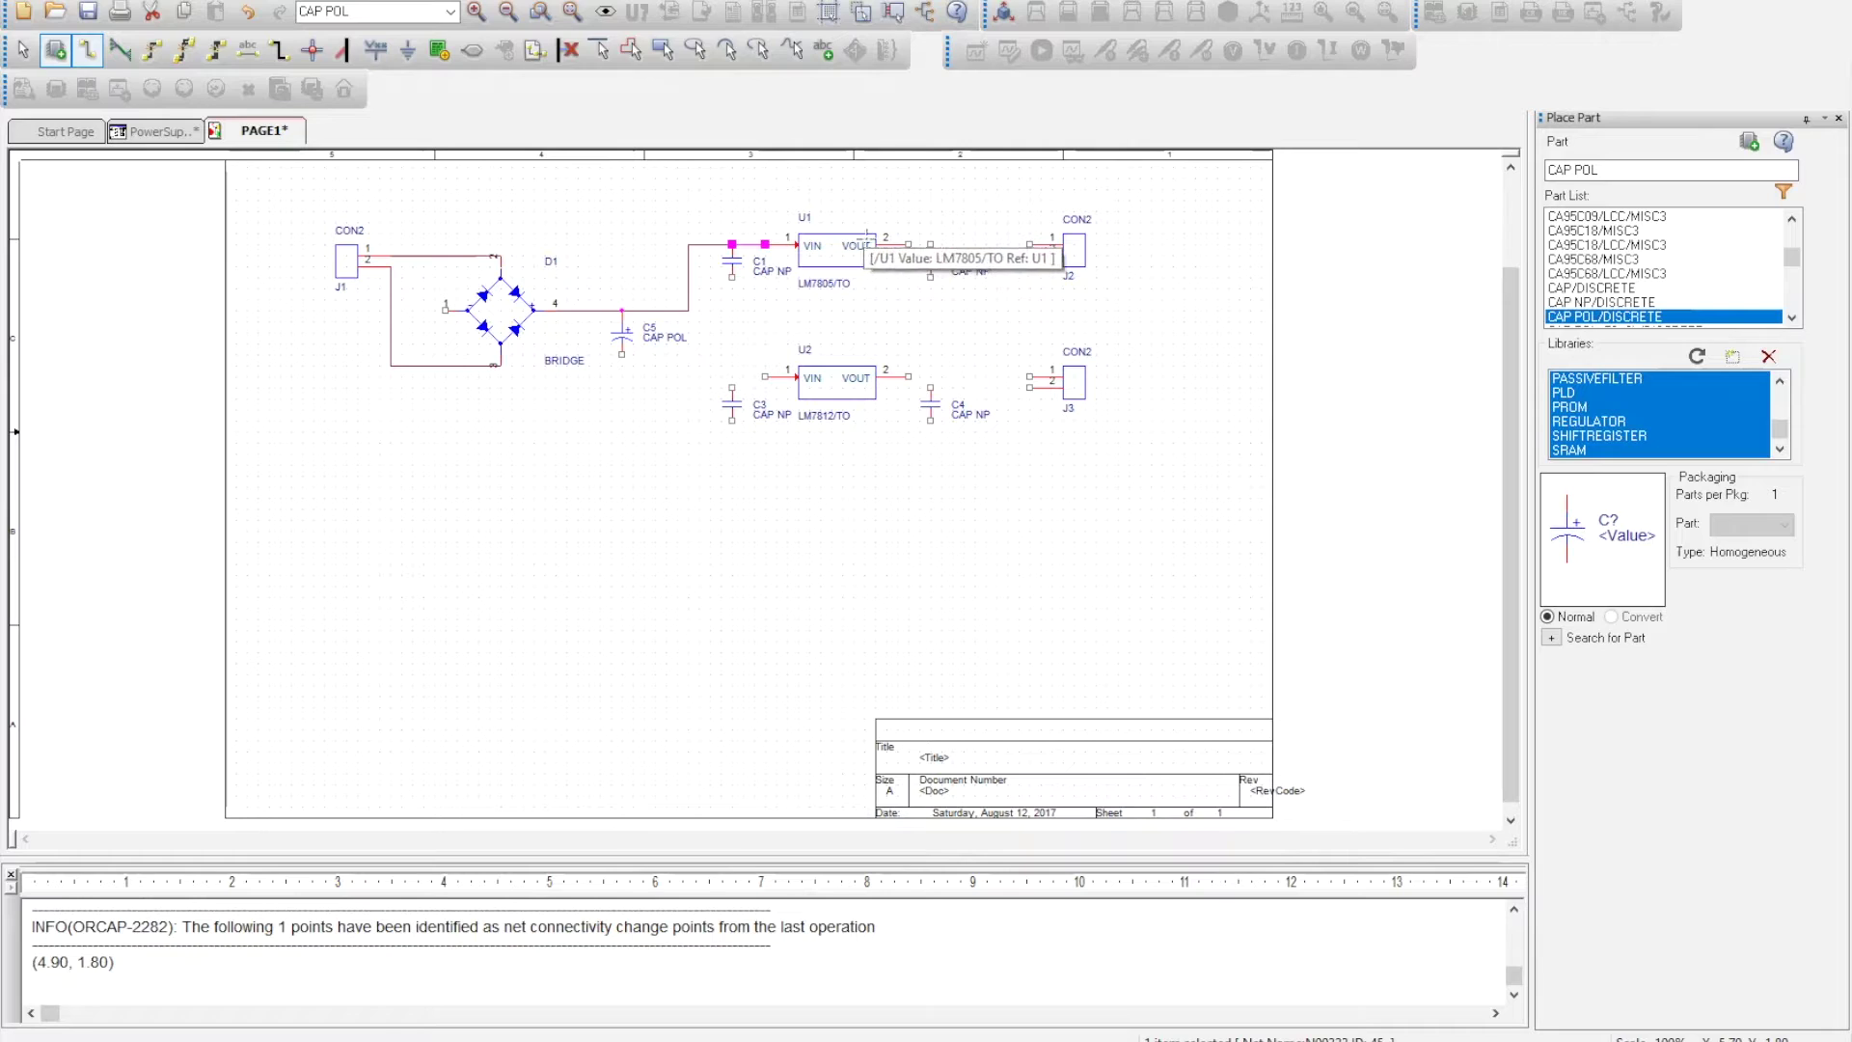
Step: Wire U1's VOUT pin through C2 to J2 pin 1
left_click(908, 244)
left_click(930, 244)
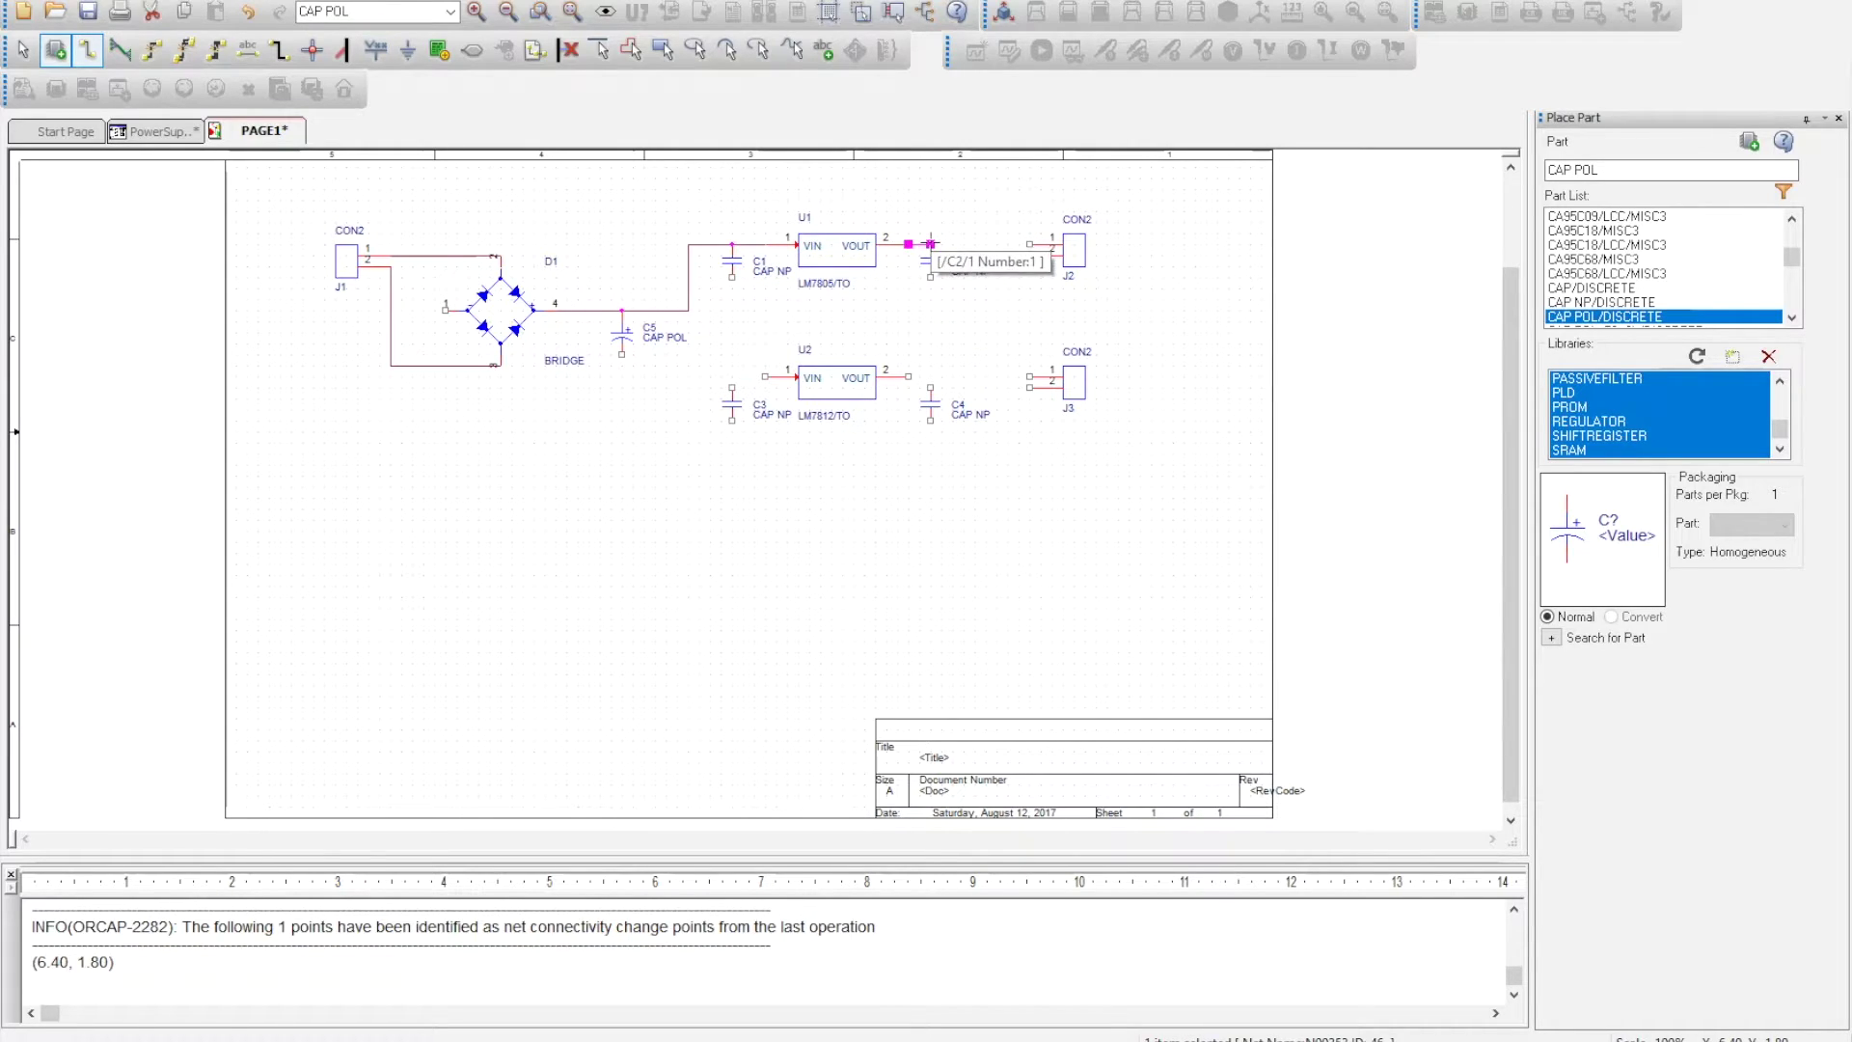
left_click(1029, 244)
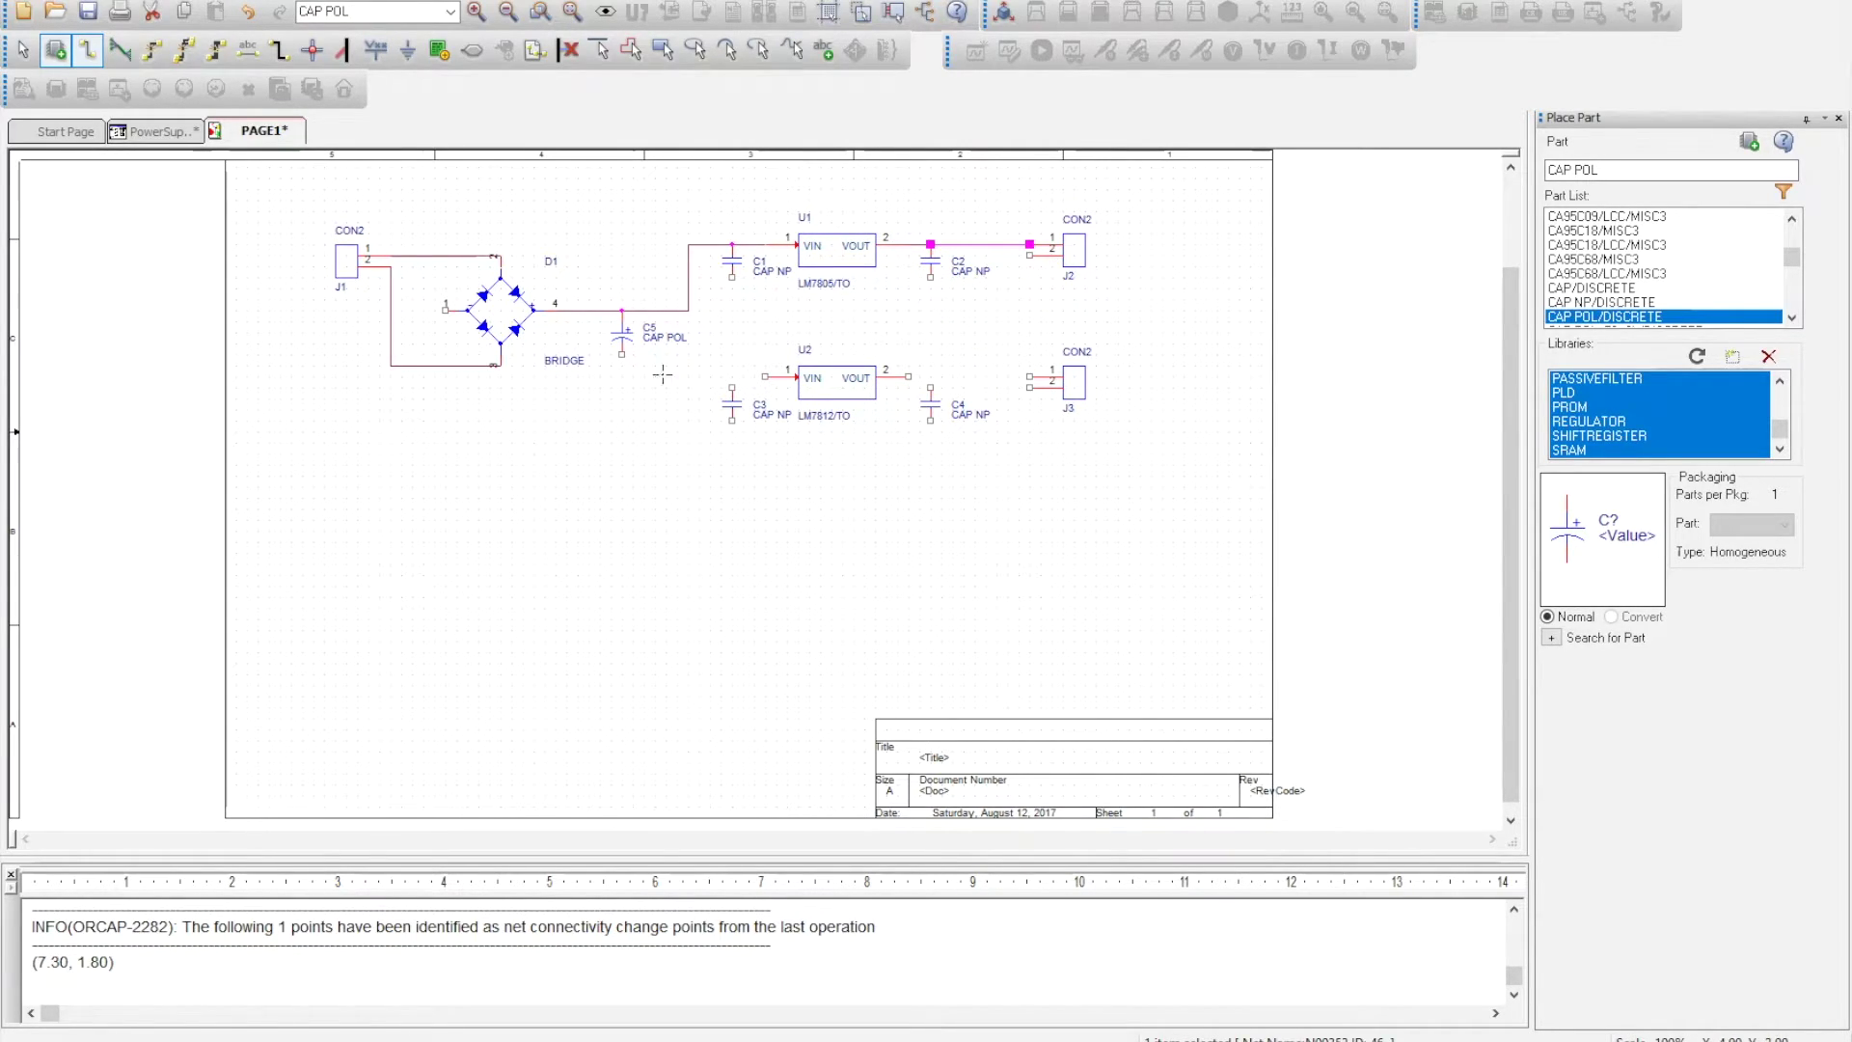
Step: Branch from C5's junction to C3 and U2 VIN, then wire U2 VOUT to C4
left_click(686, 309)
left_click(731, 387)
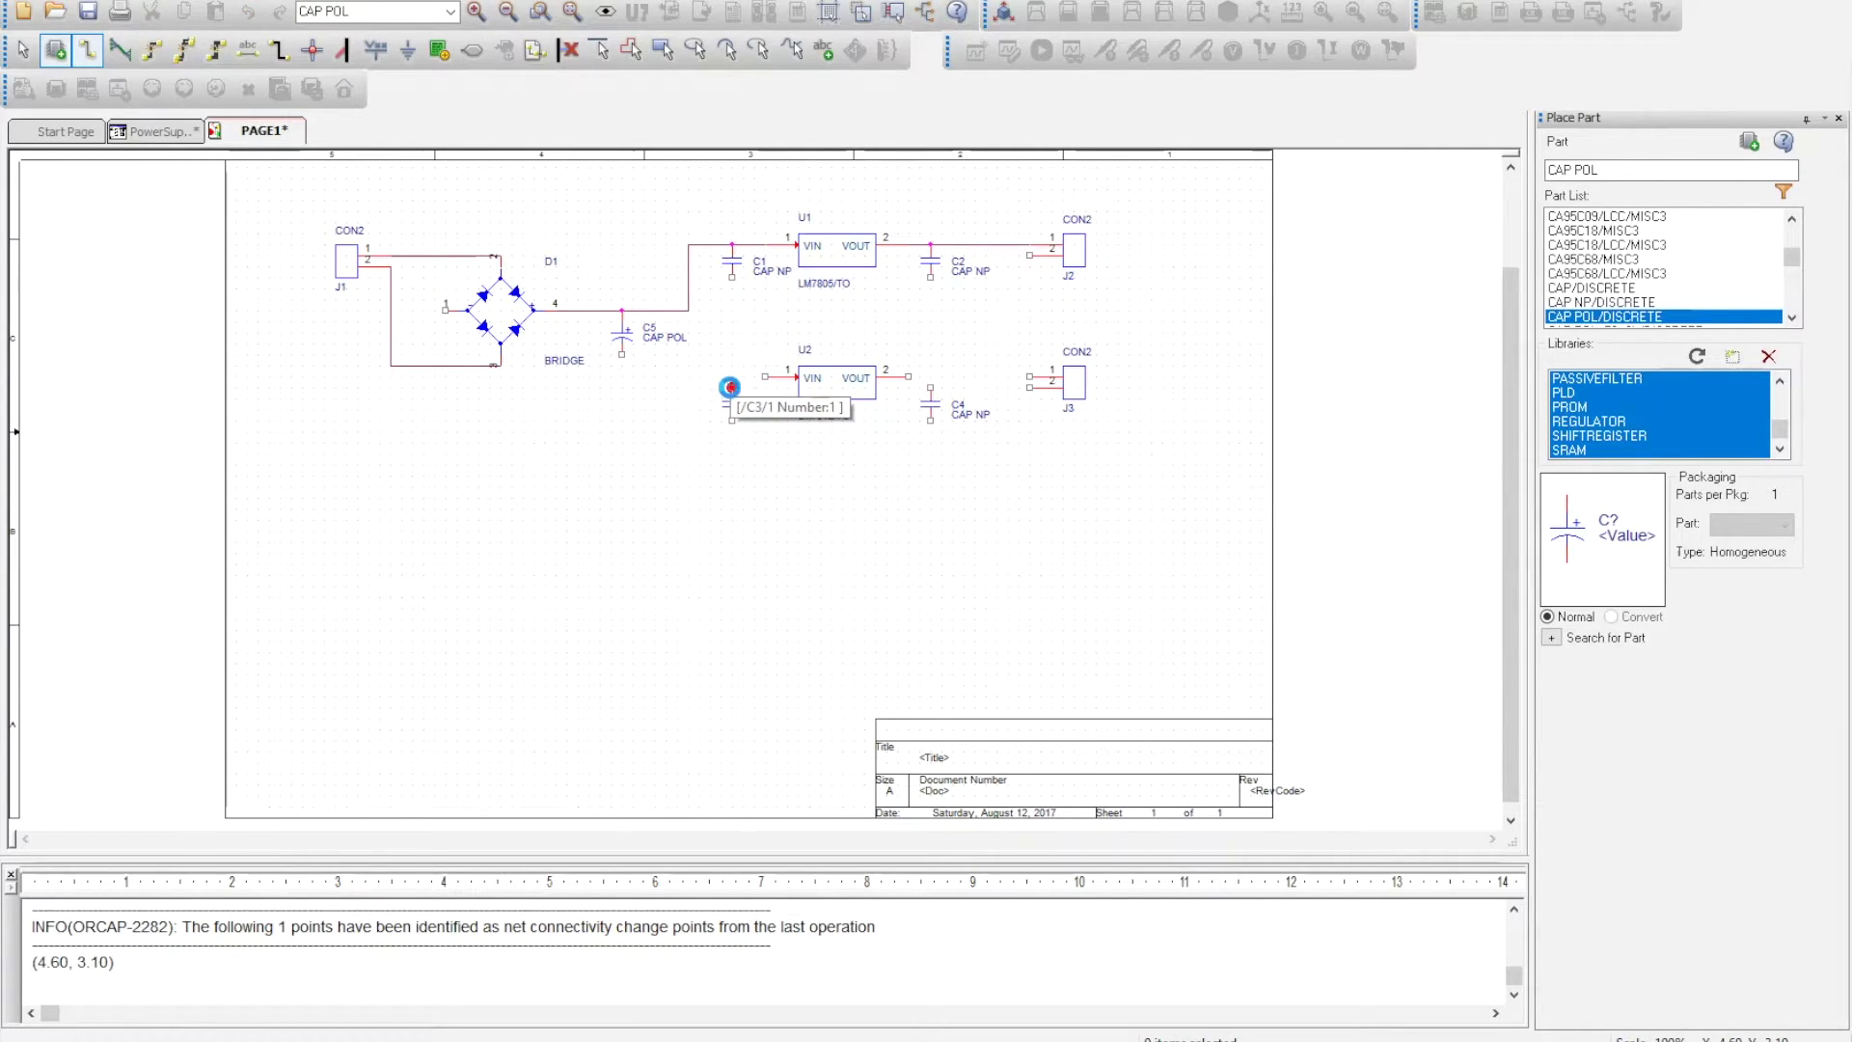
key("Escape")
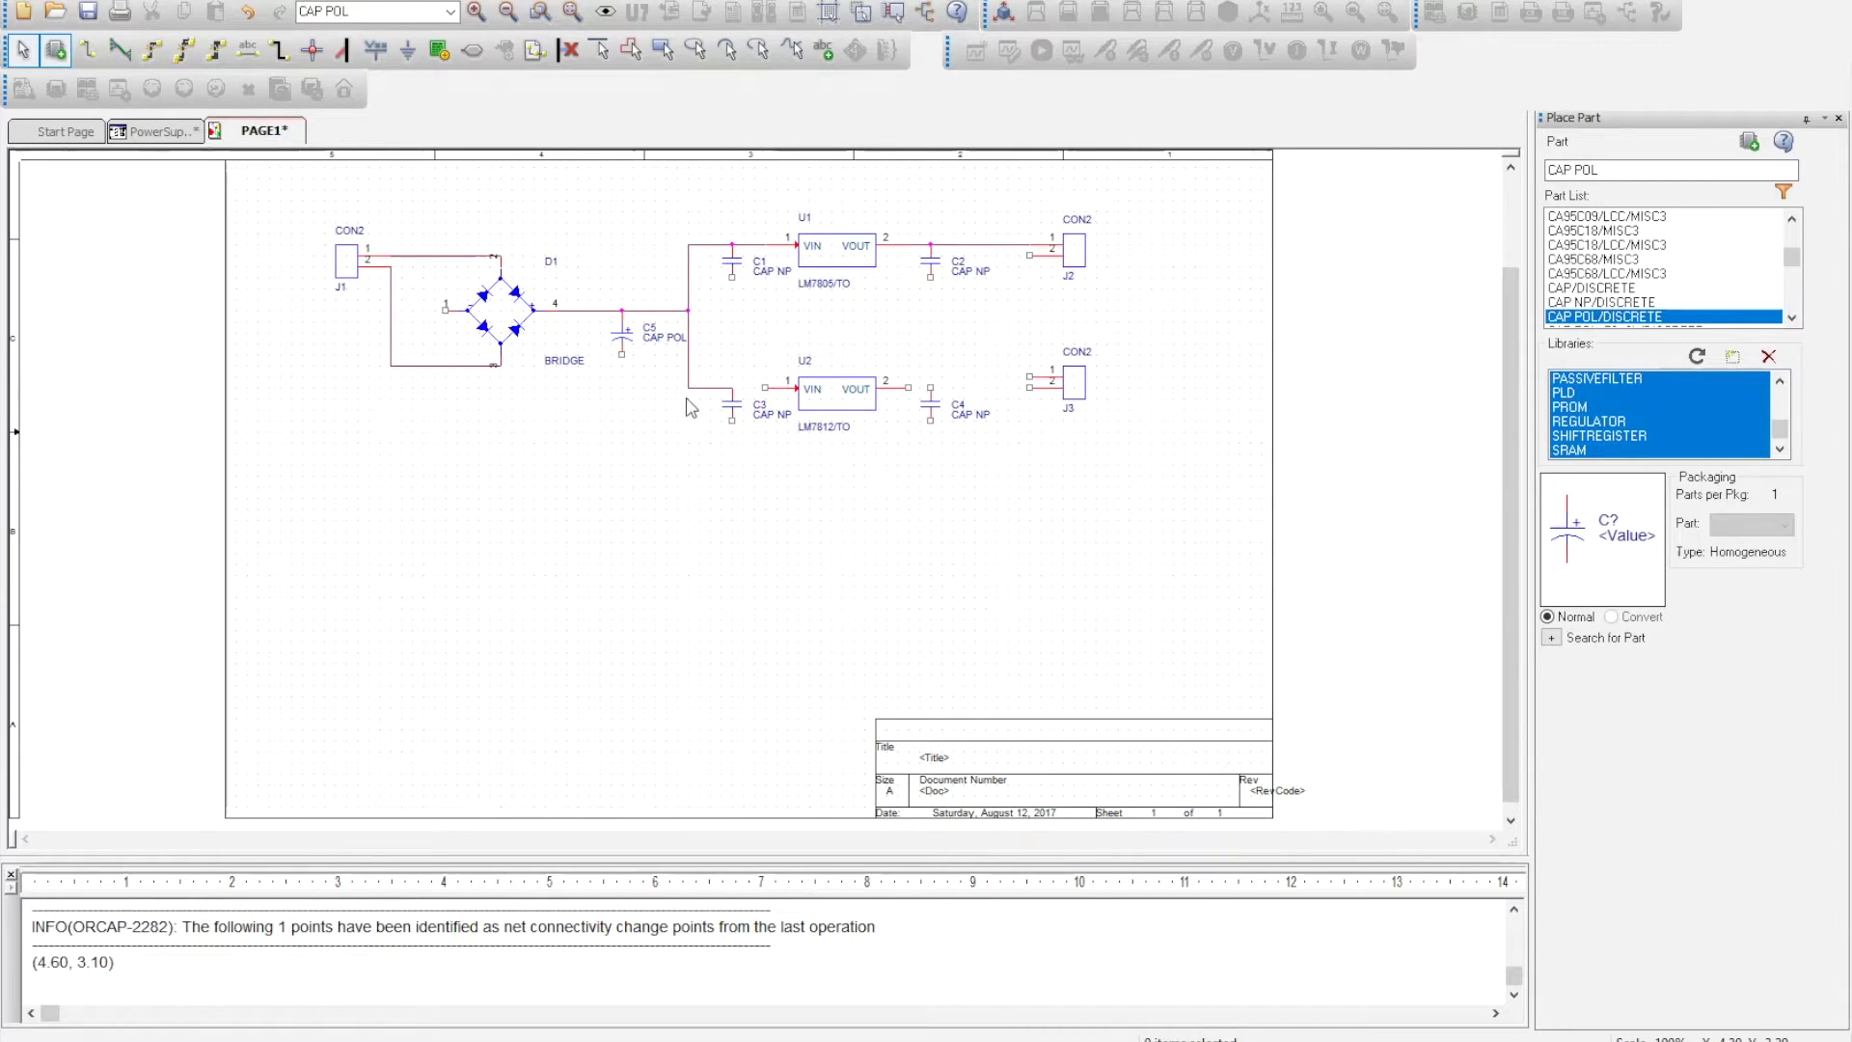
key("w")
left_click(732, 386)
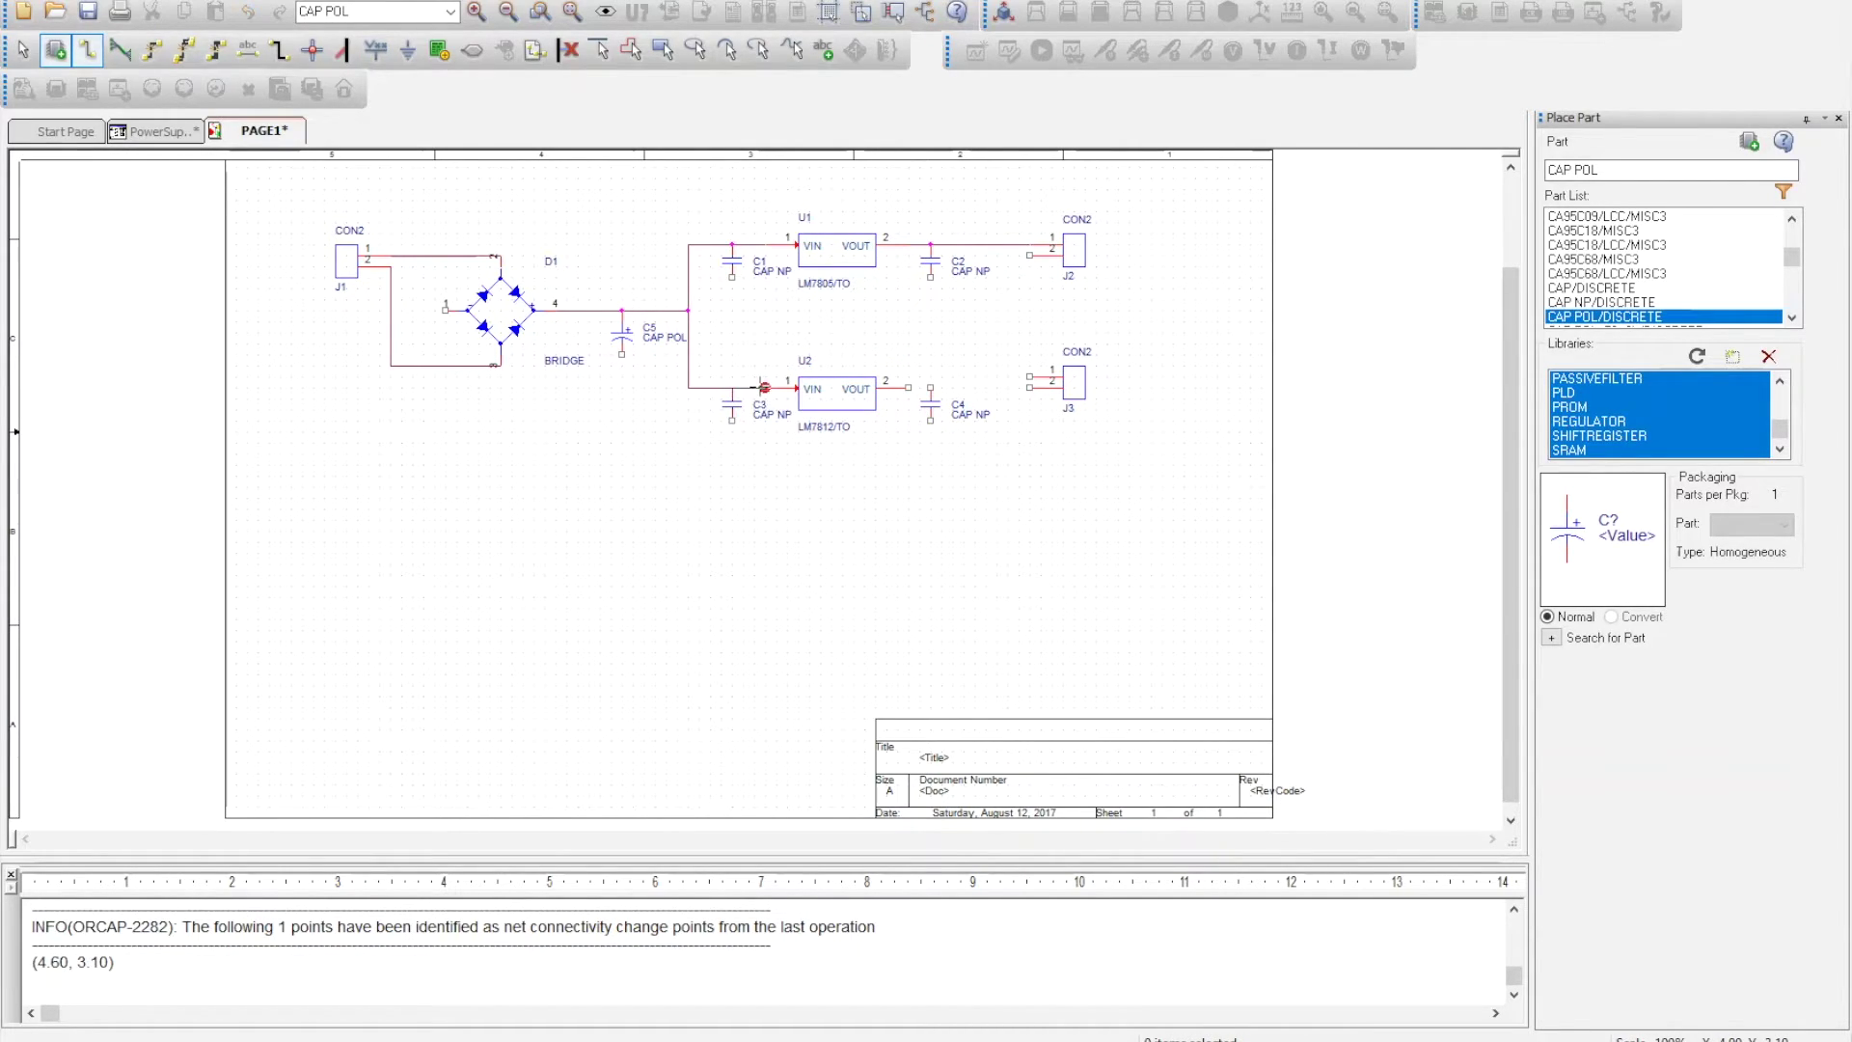
left_click(765, 386)
left_click(908, 388)
left_click(930, 387)
key("Escape")
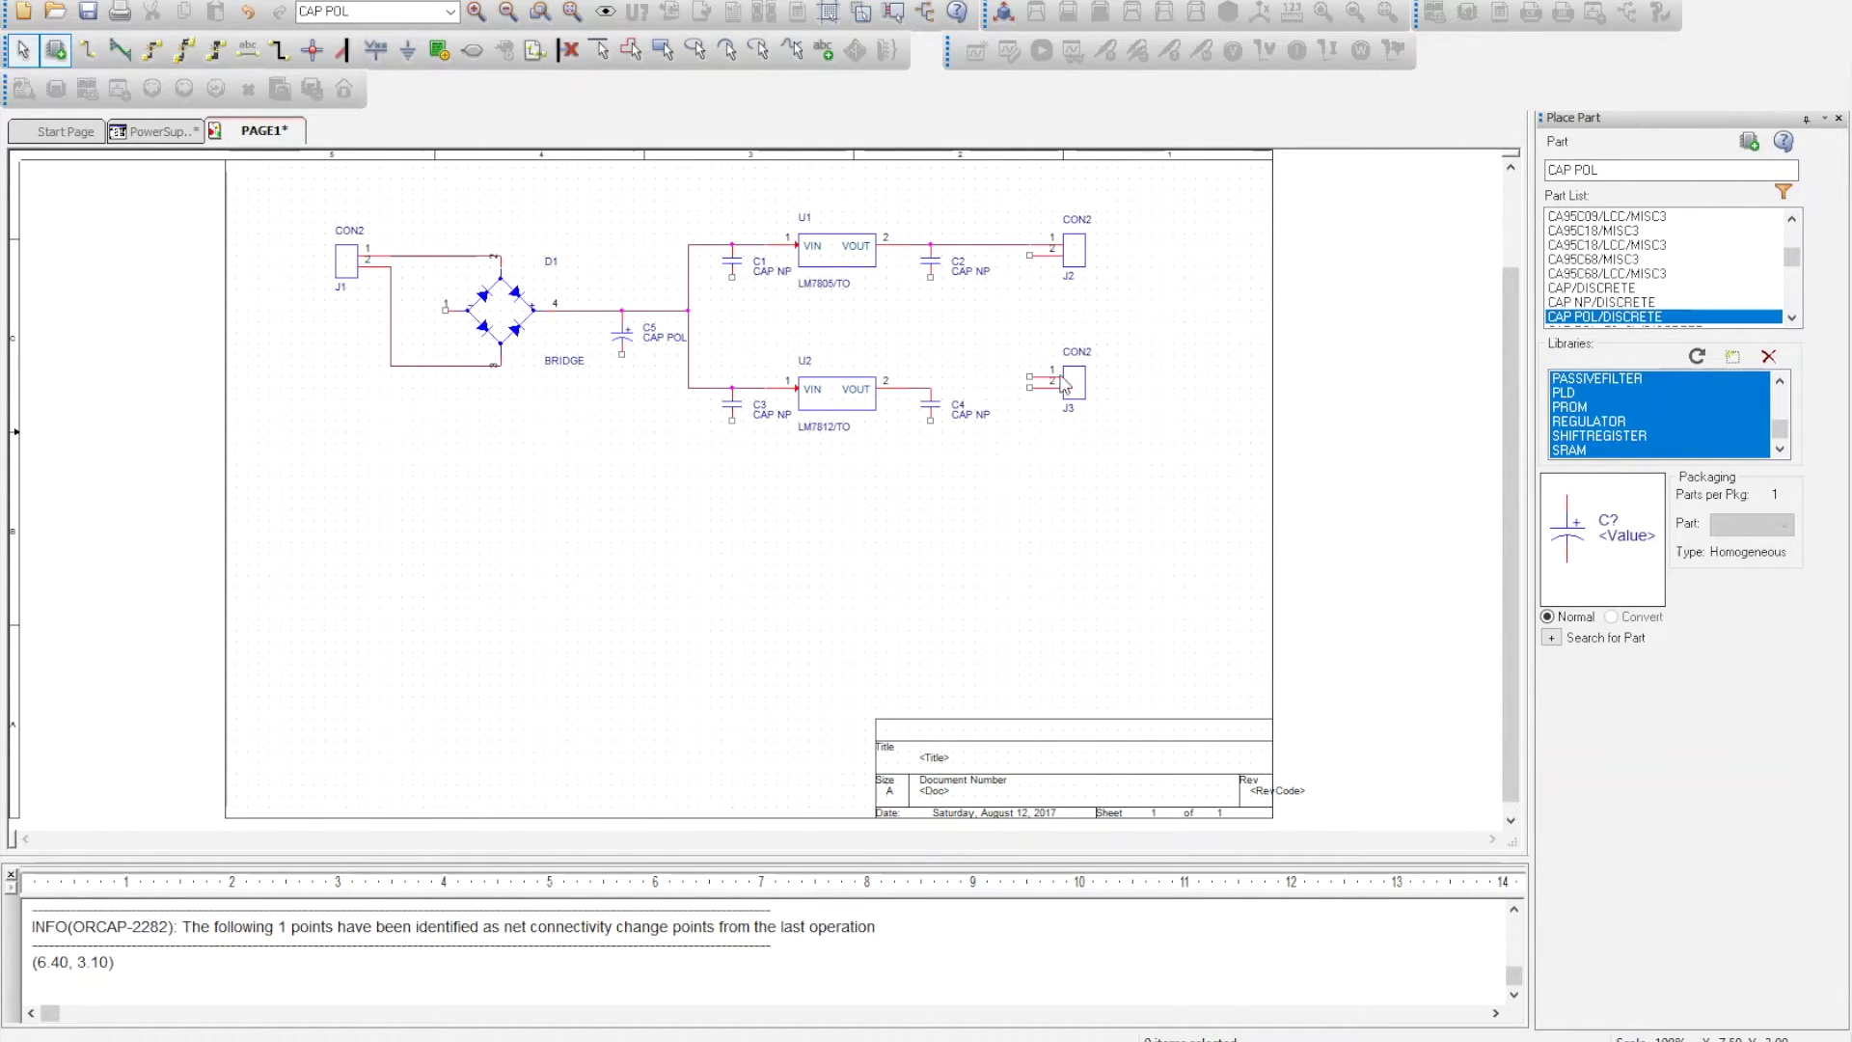
Step: Shift connector J3 down slightly and wire C4 to J3 pin 1
left_click_drag(1063, 383, 1063, 395)
left_click(1006, 430)
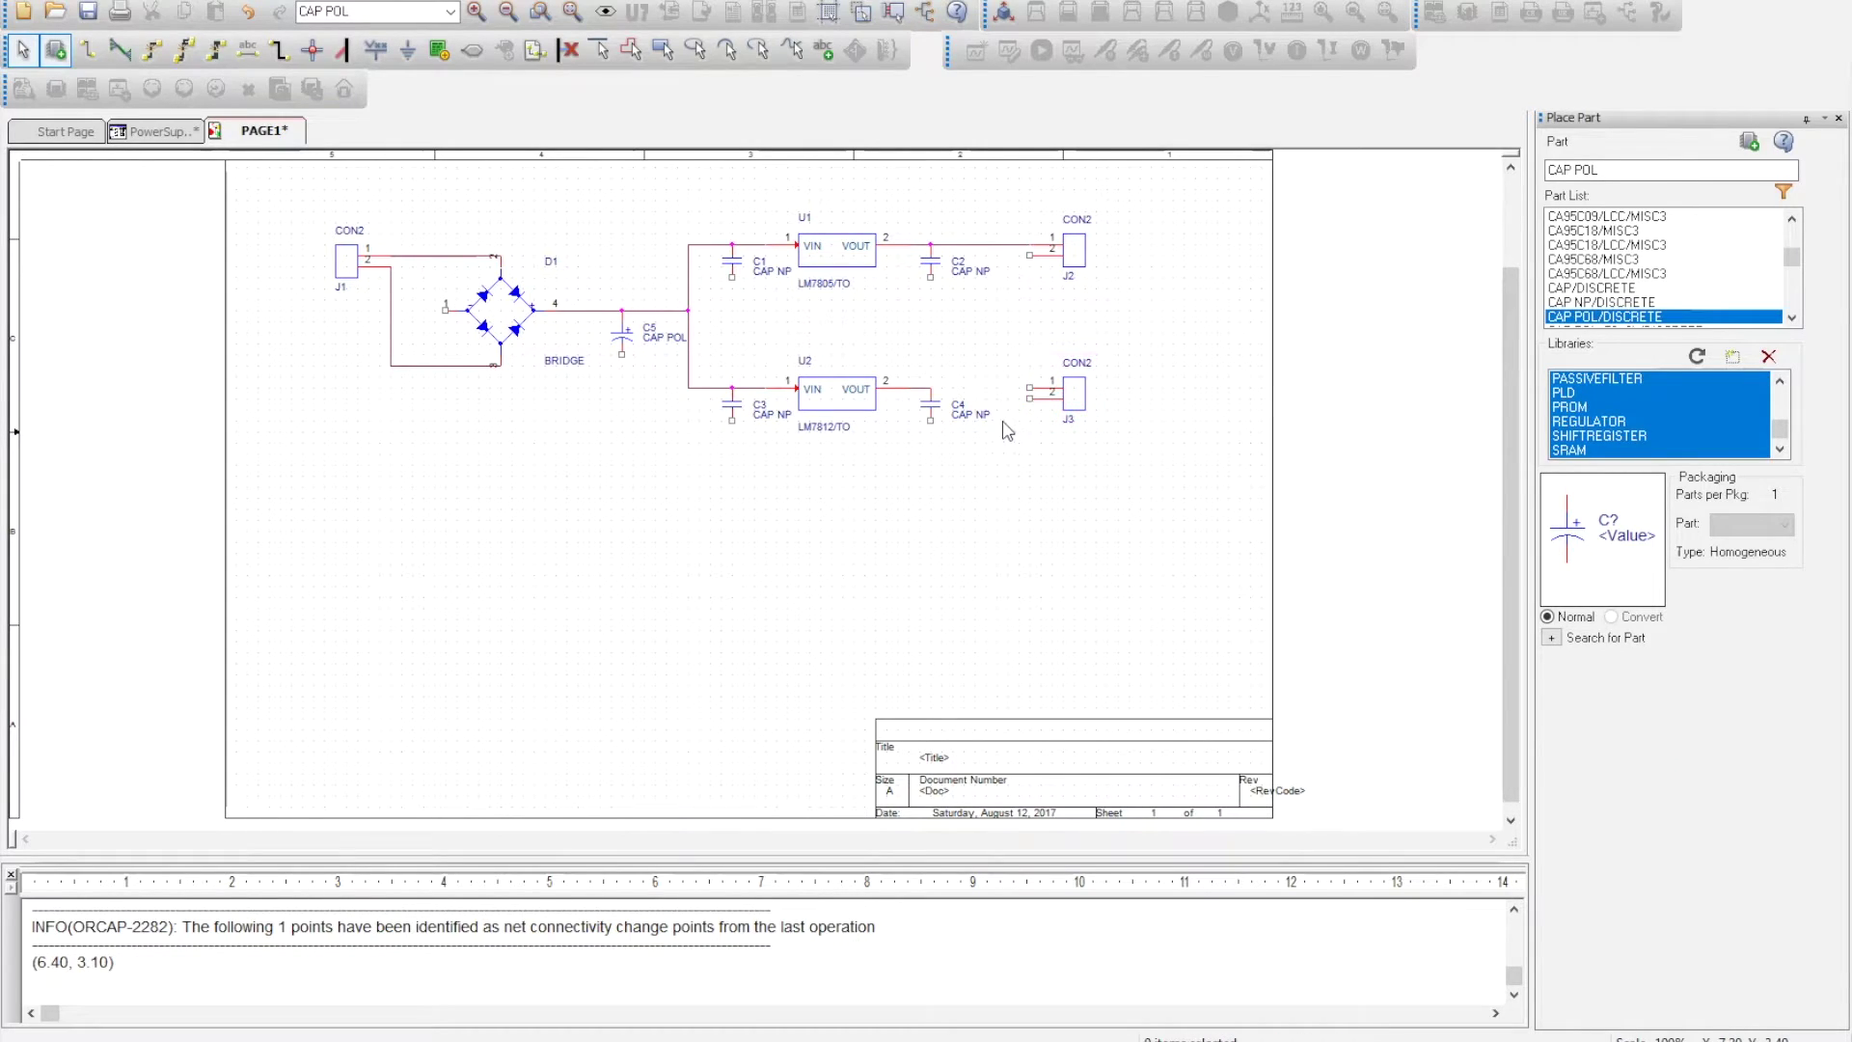
key("w")
left_click(930, 388)
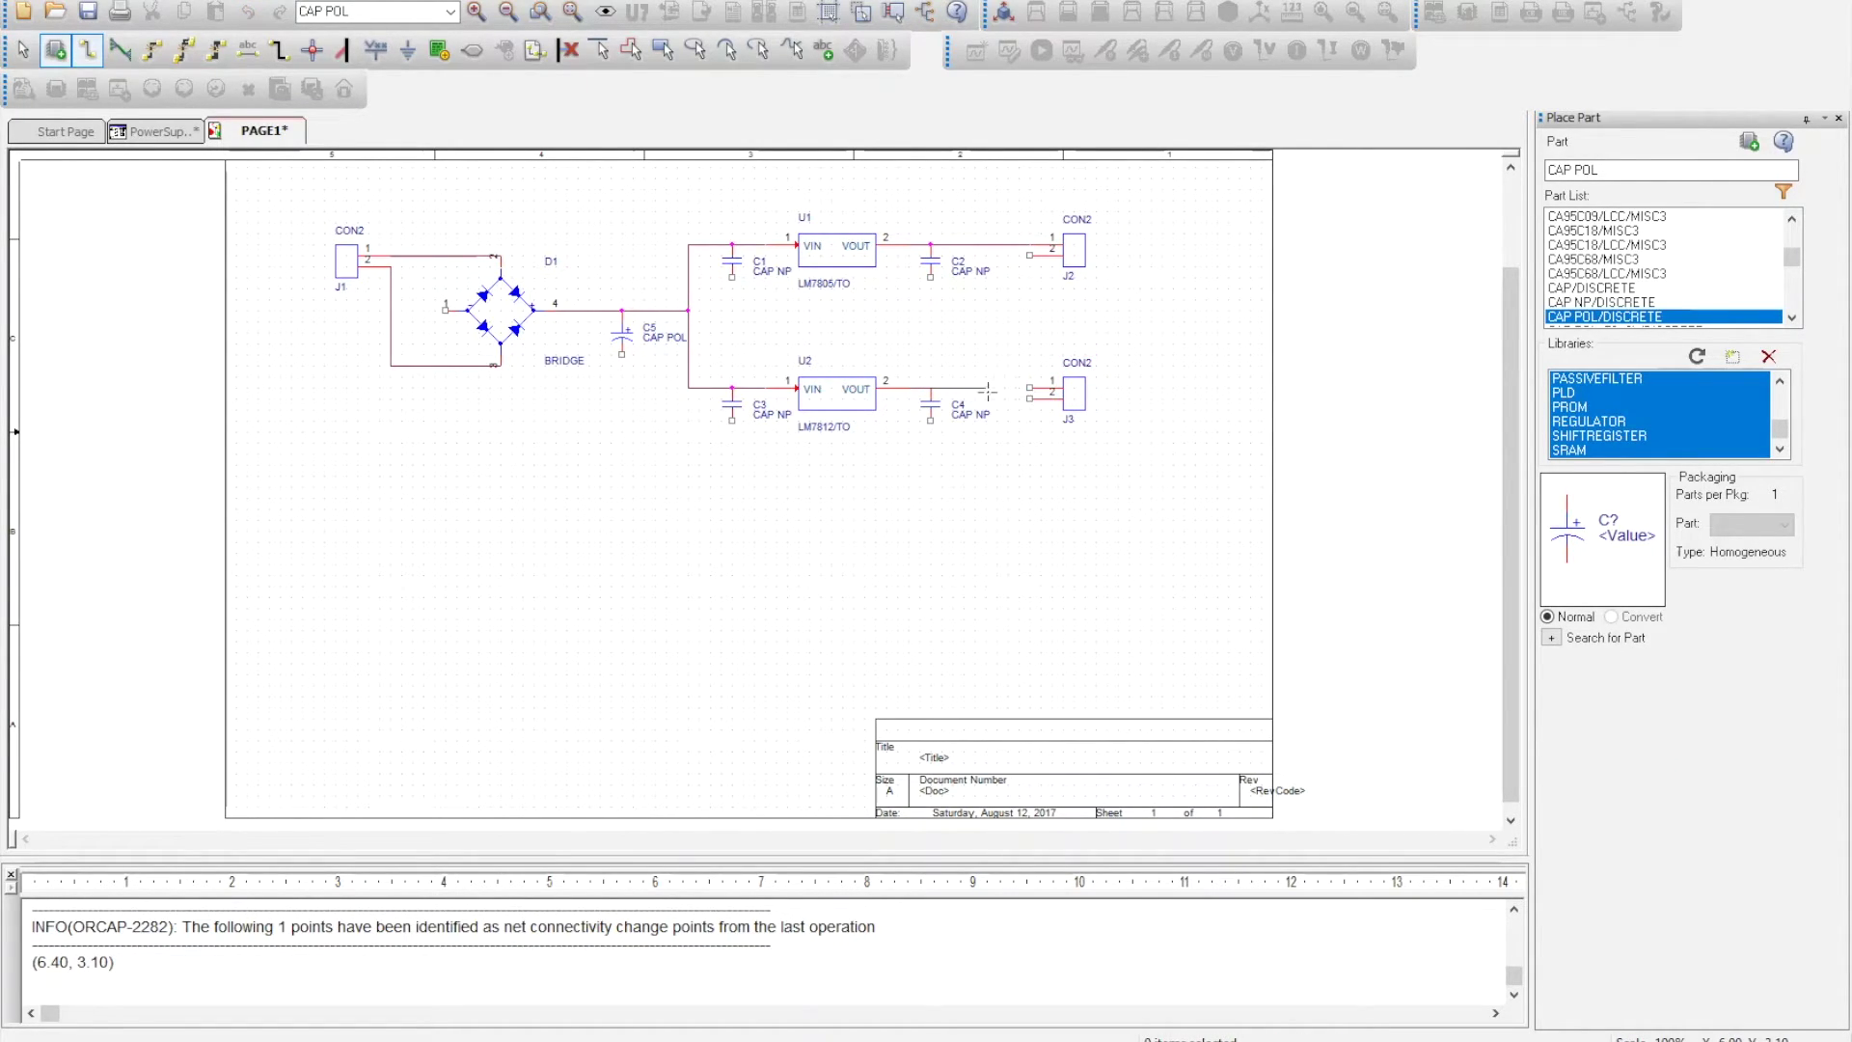
left_click(1030, 388)
key("Escape")
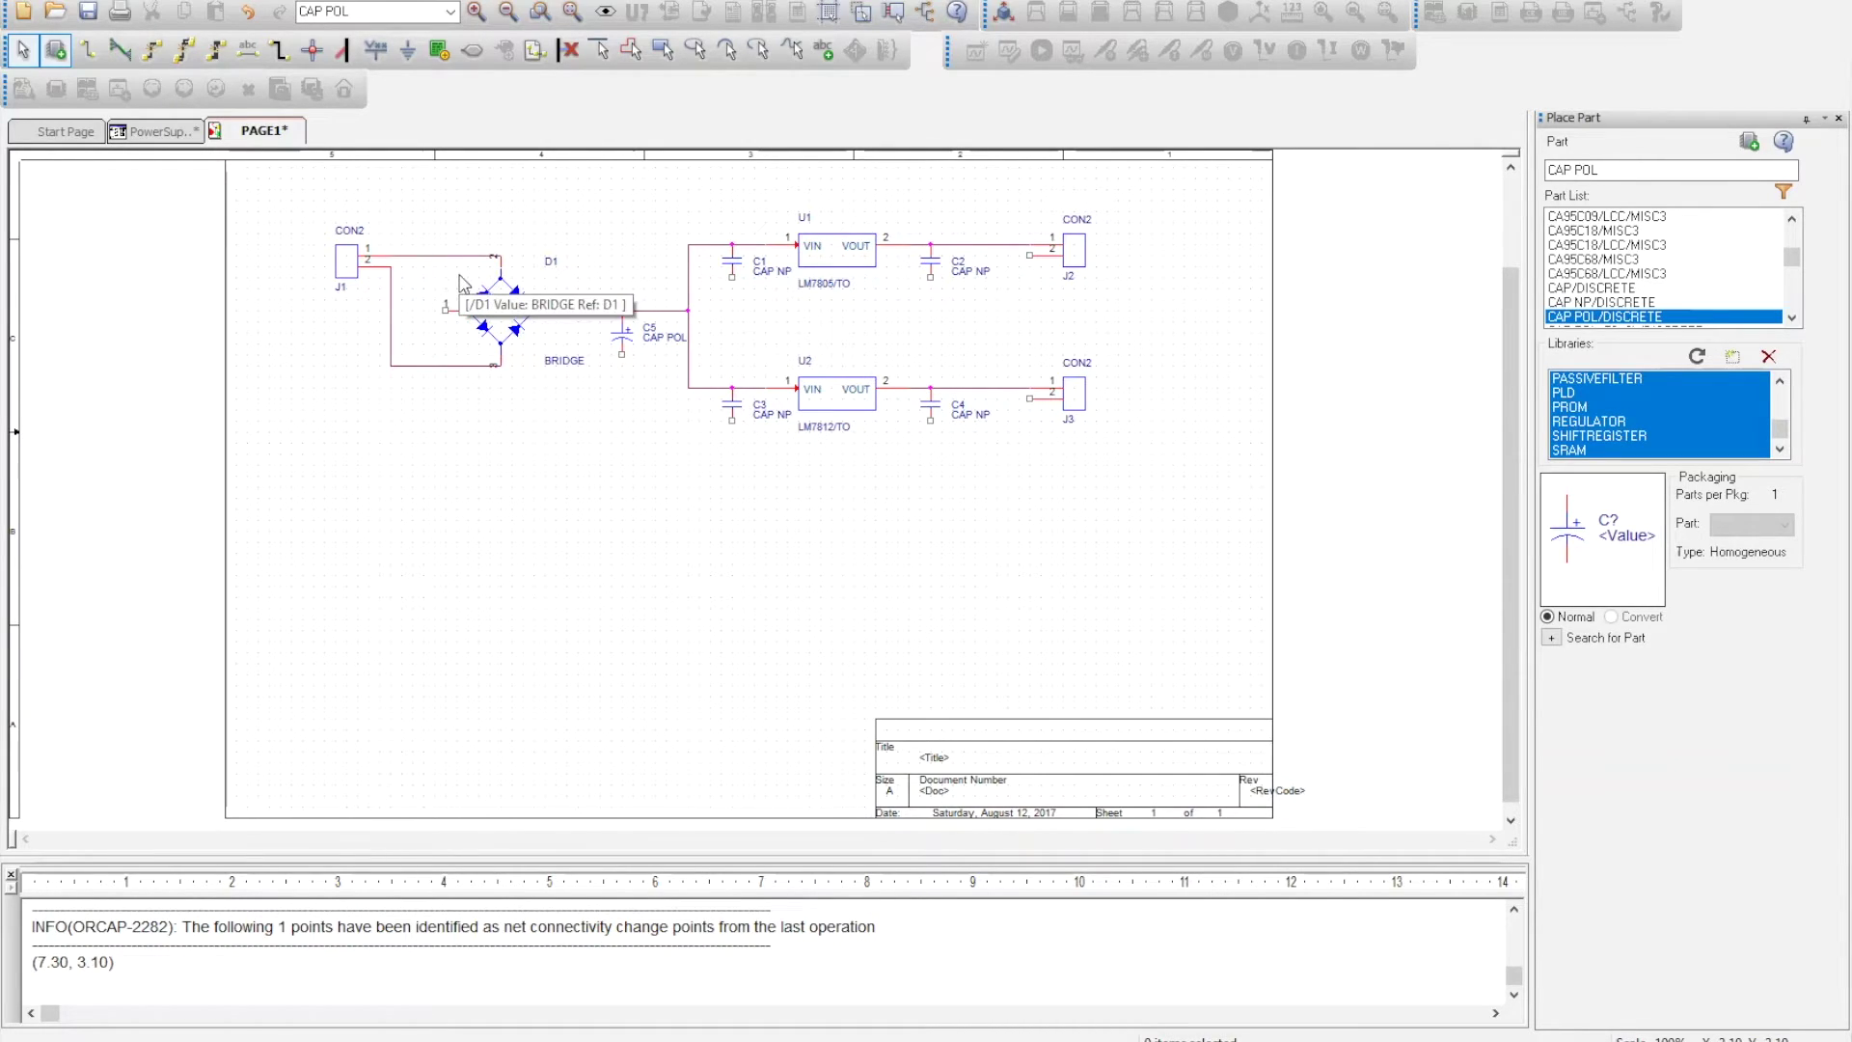
Step: Drop a short vertical wire below bridge D1 pin 1, then bring up Place Ground
key("w")
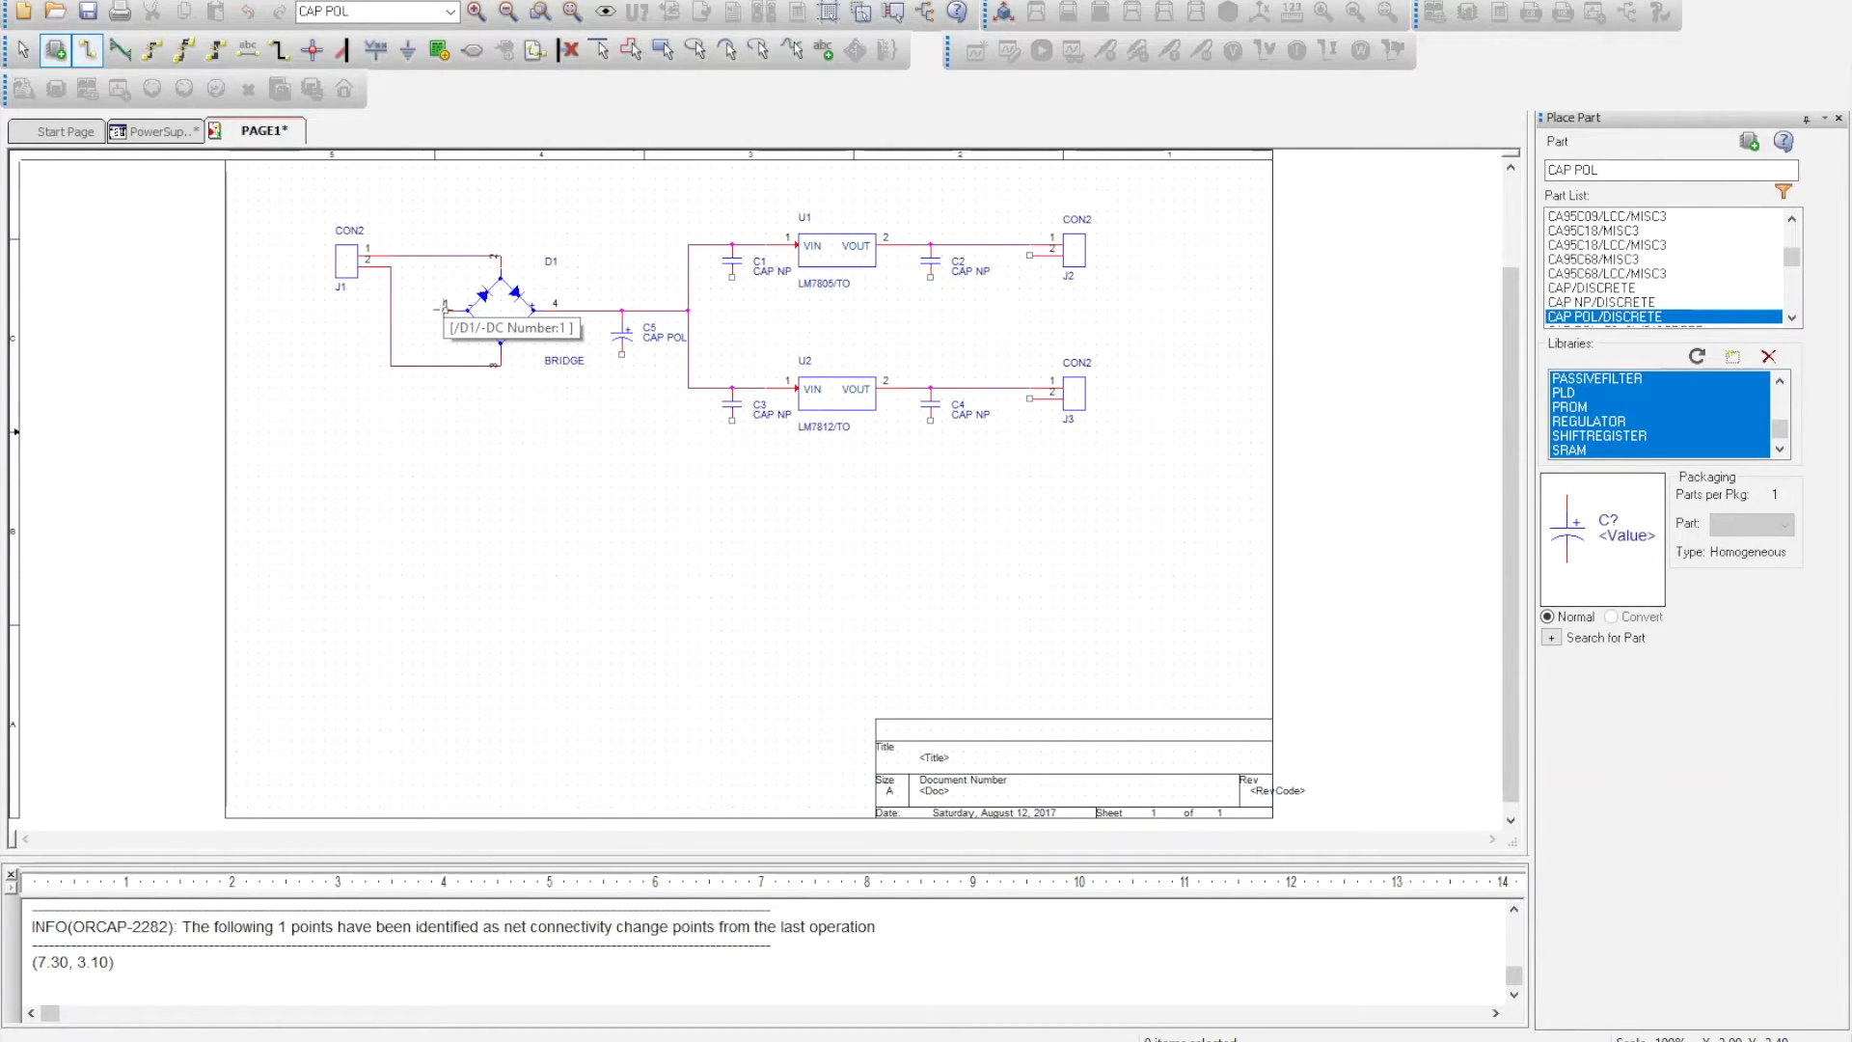
left_click(445, 308)
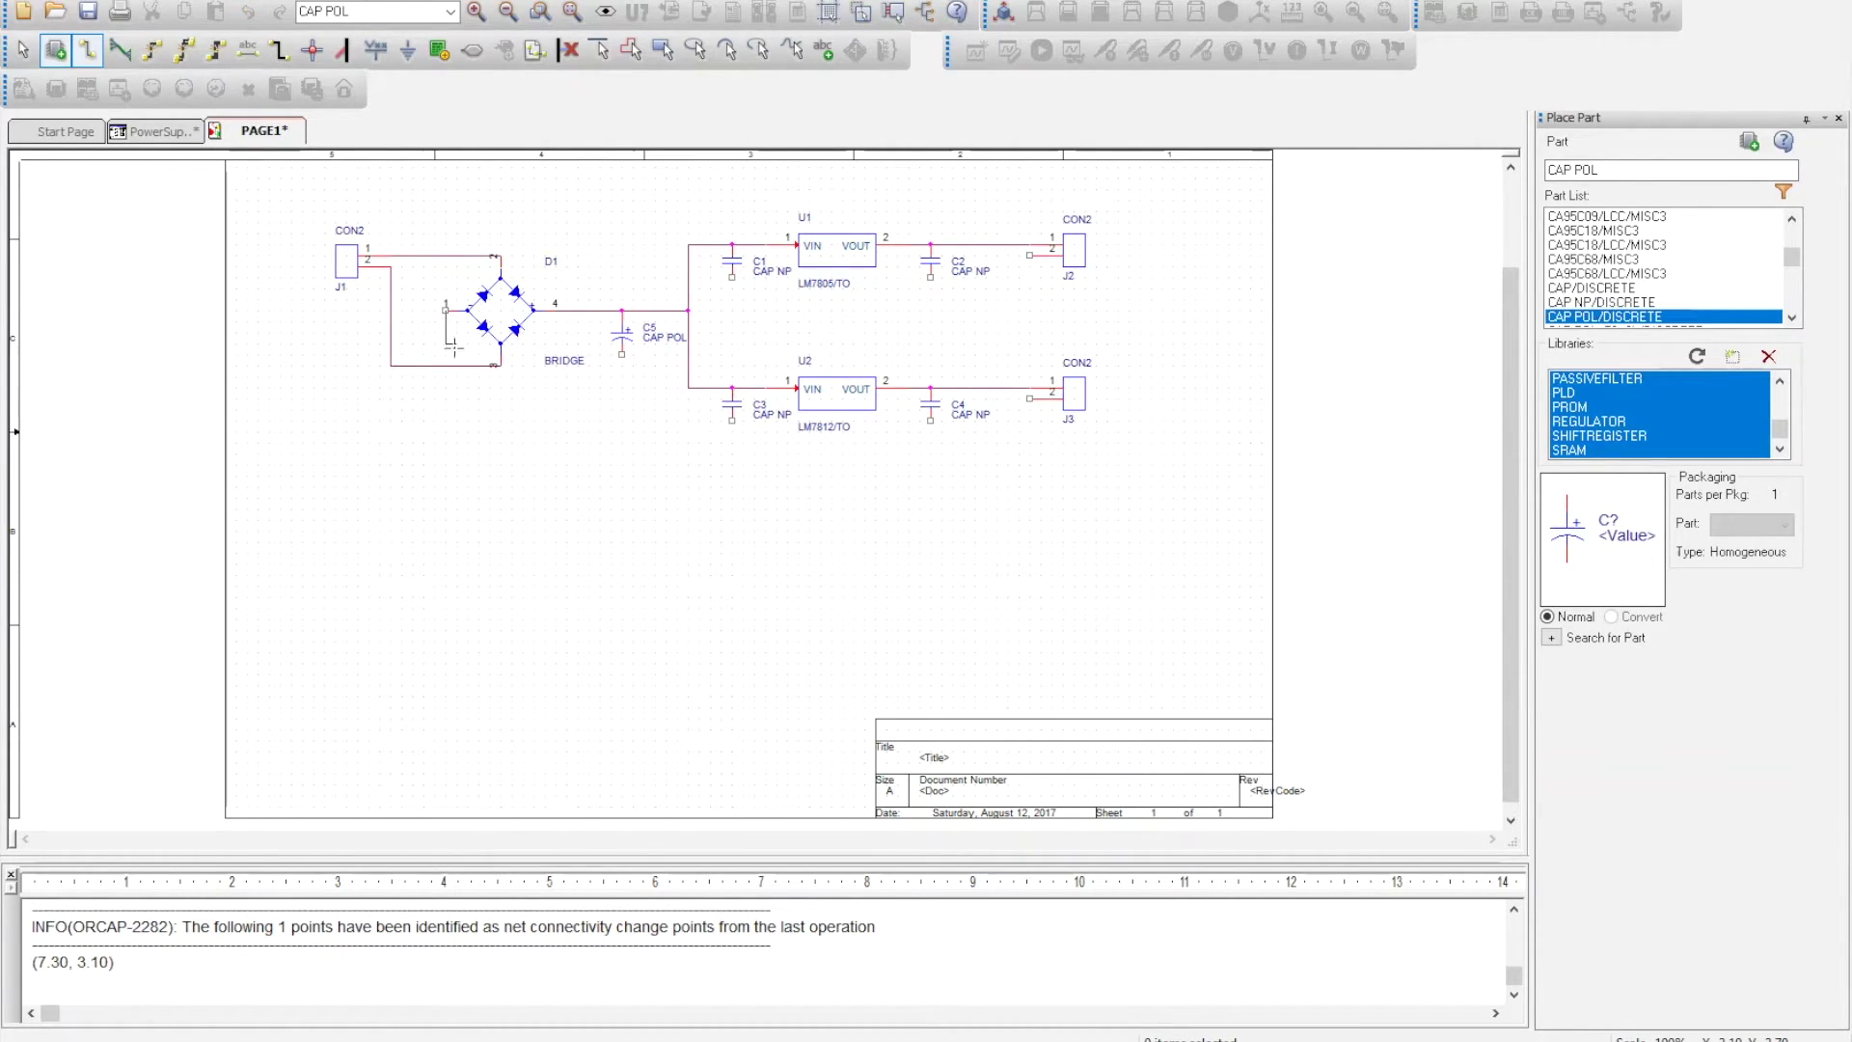
left_click(445, 396)
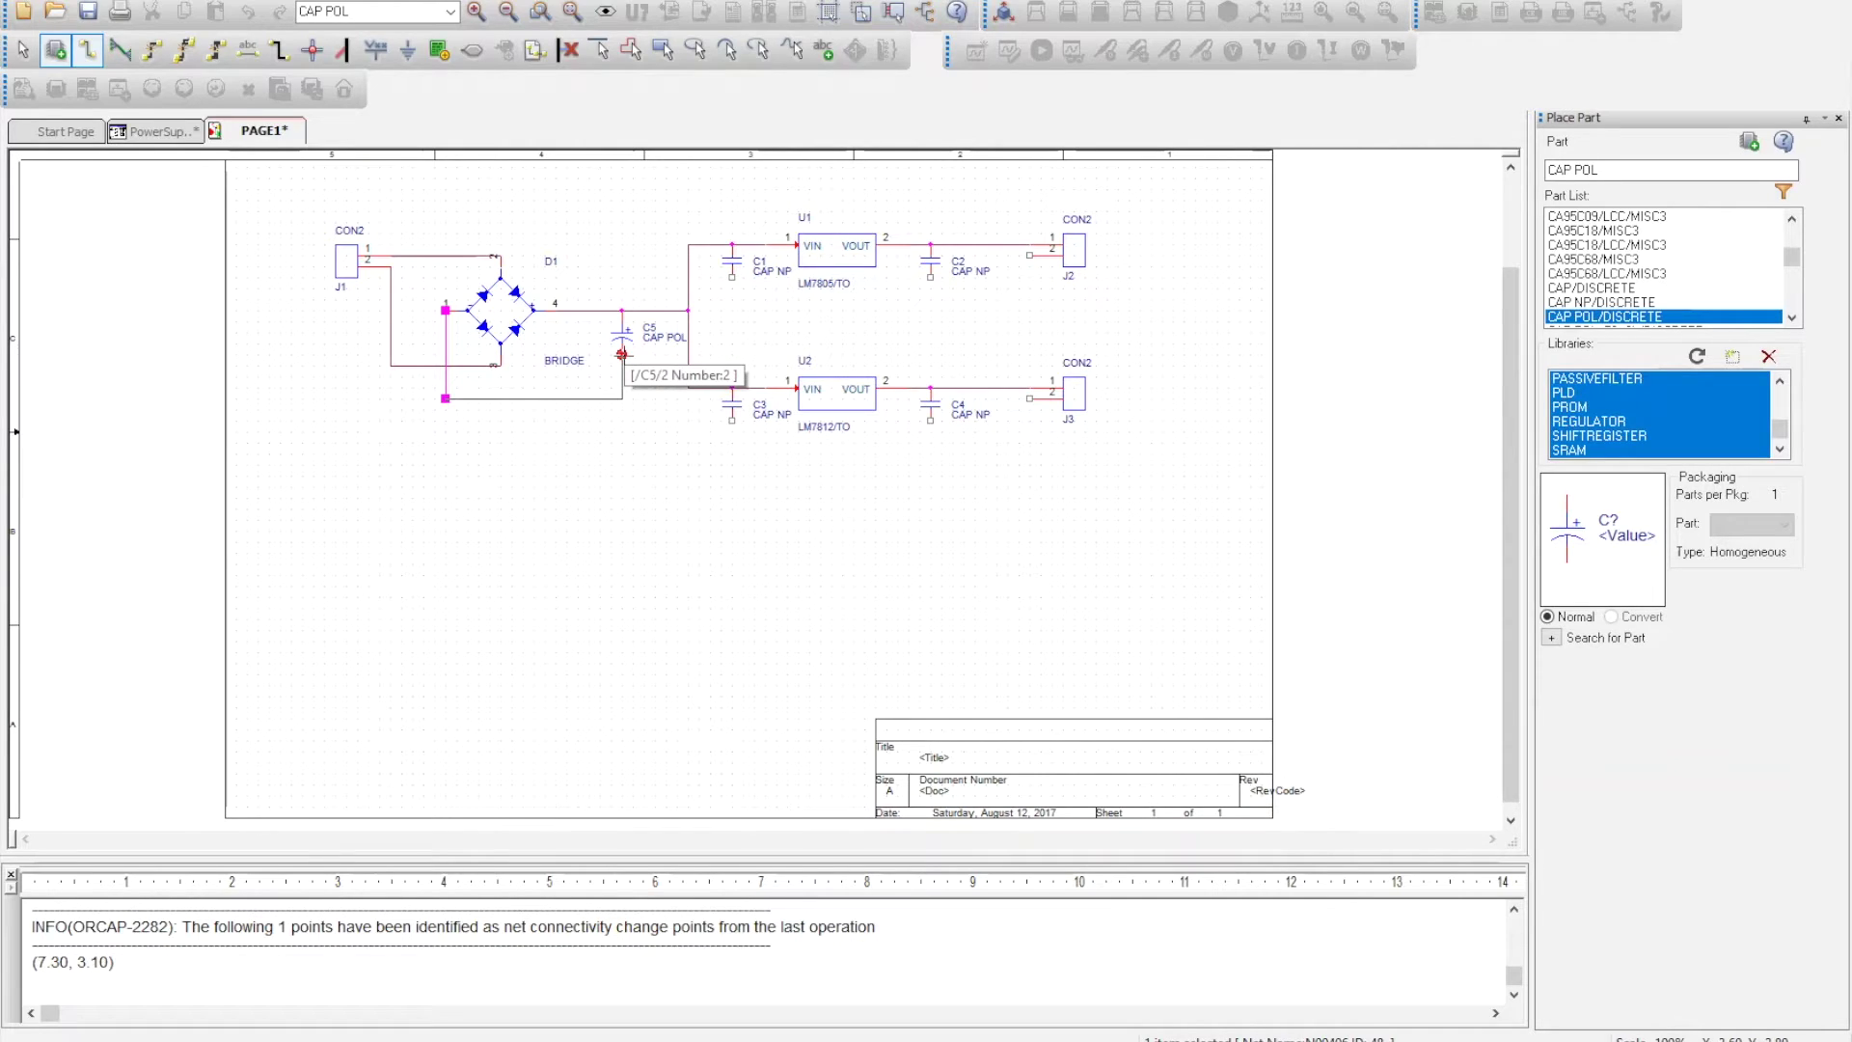
key("Escape")
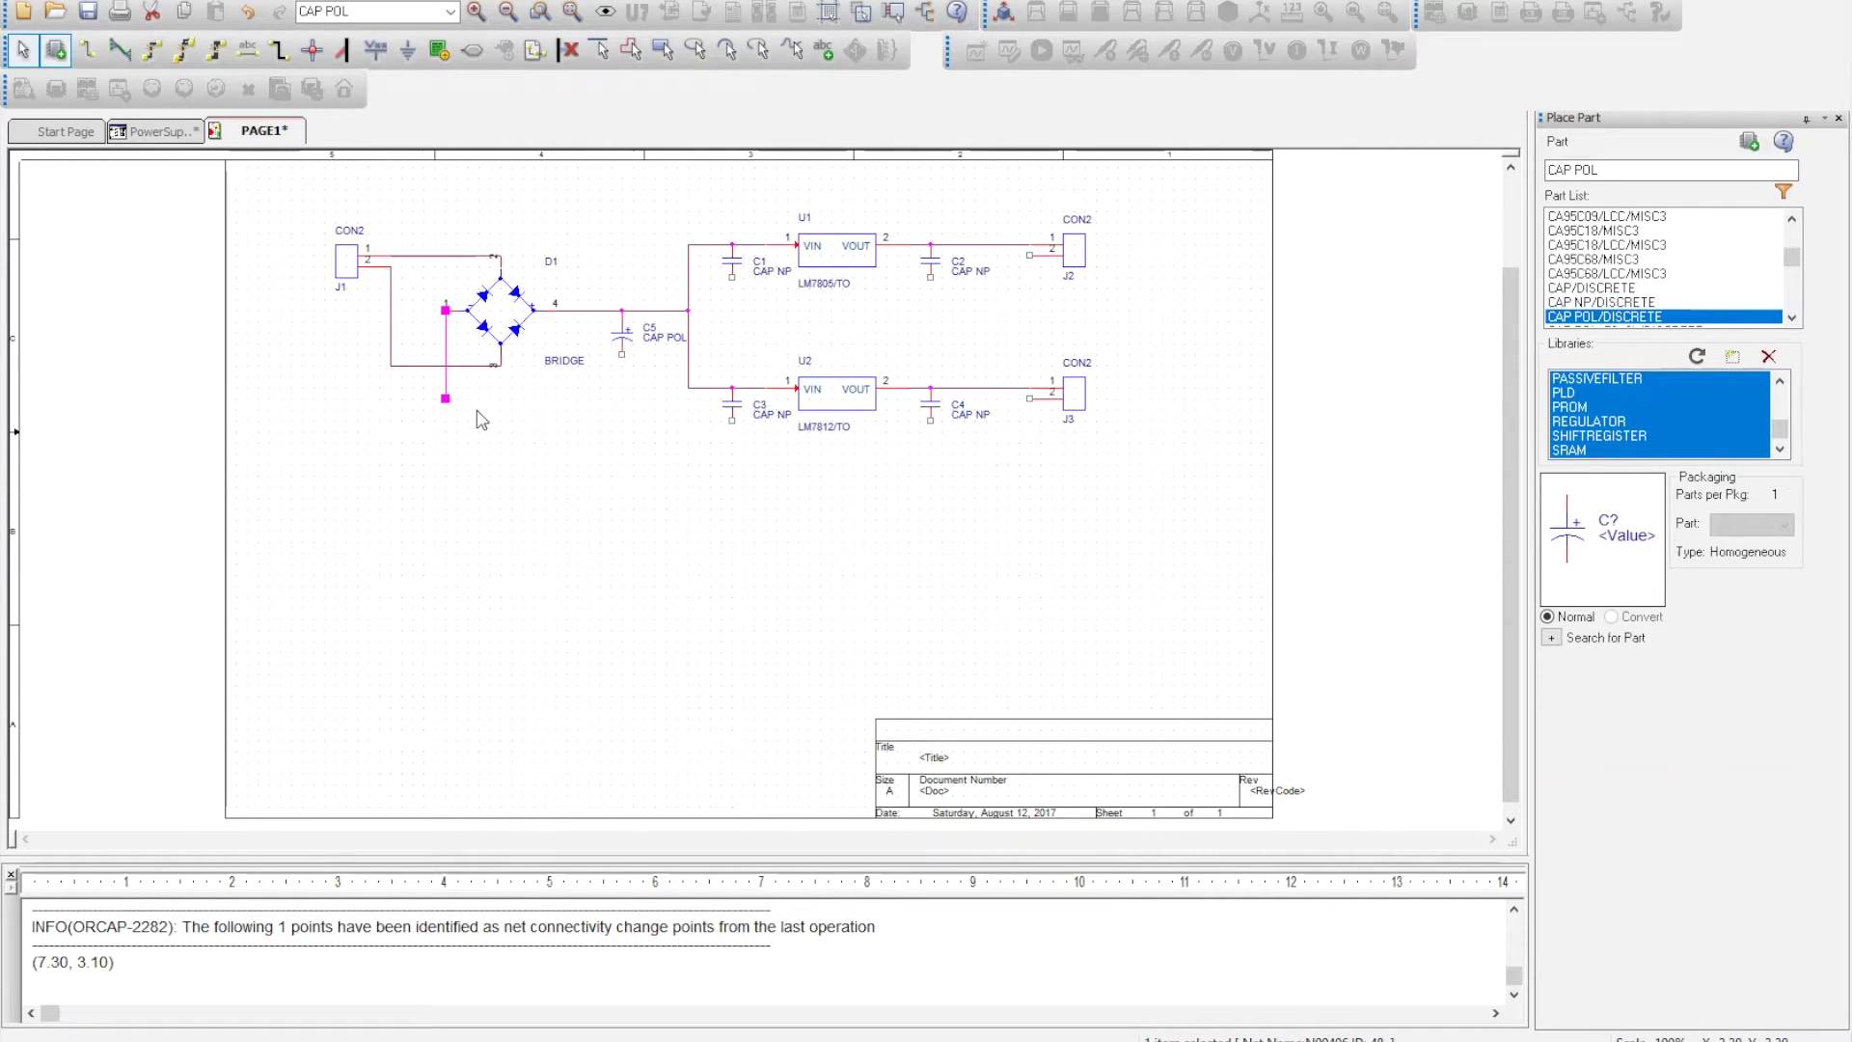
left_click(545, 424)
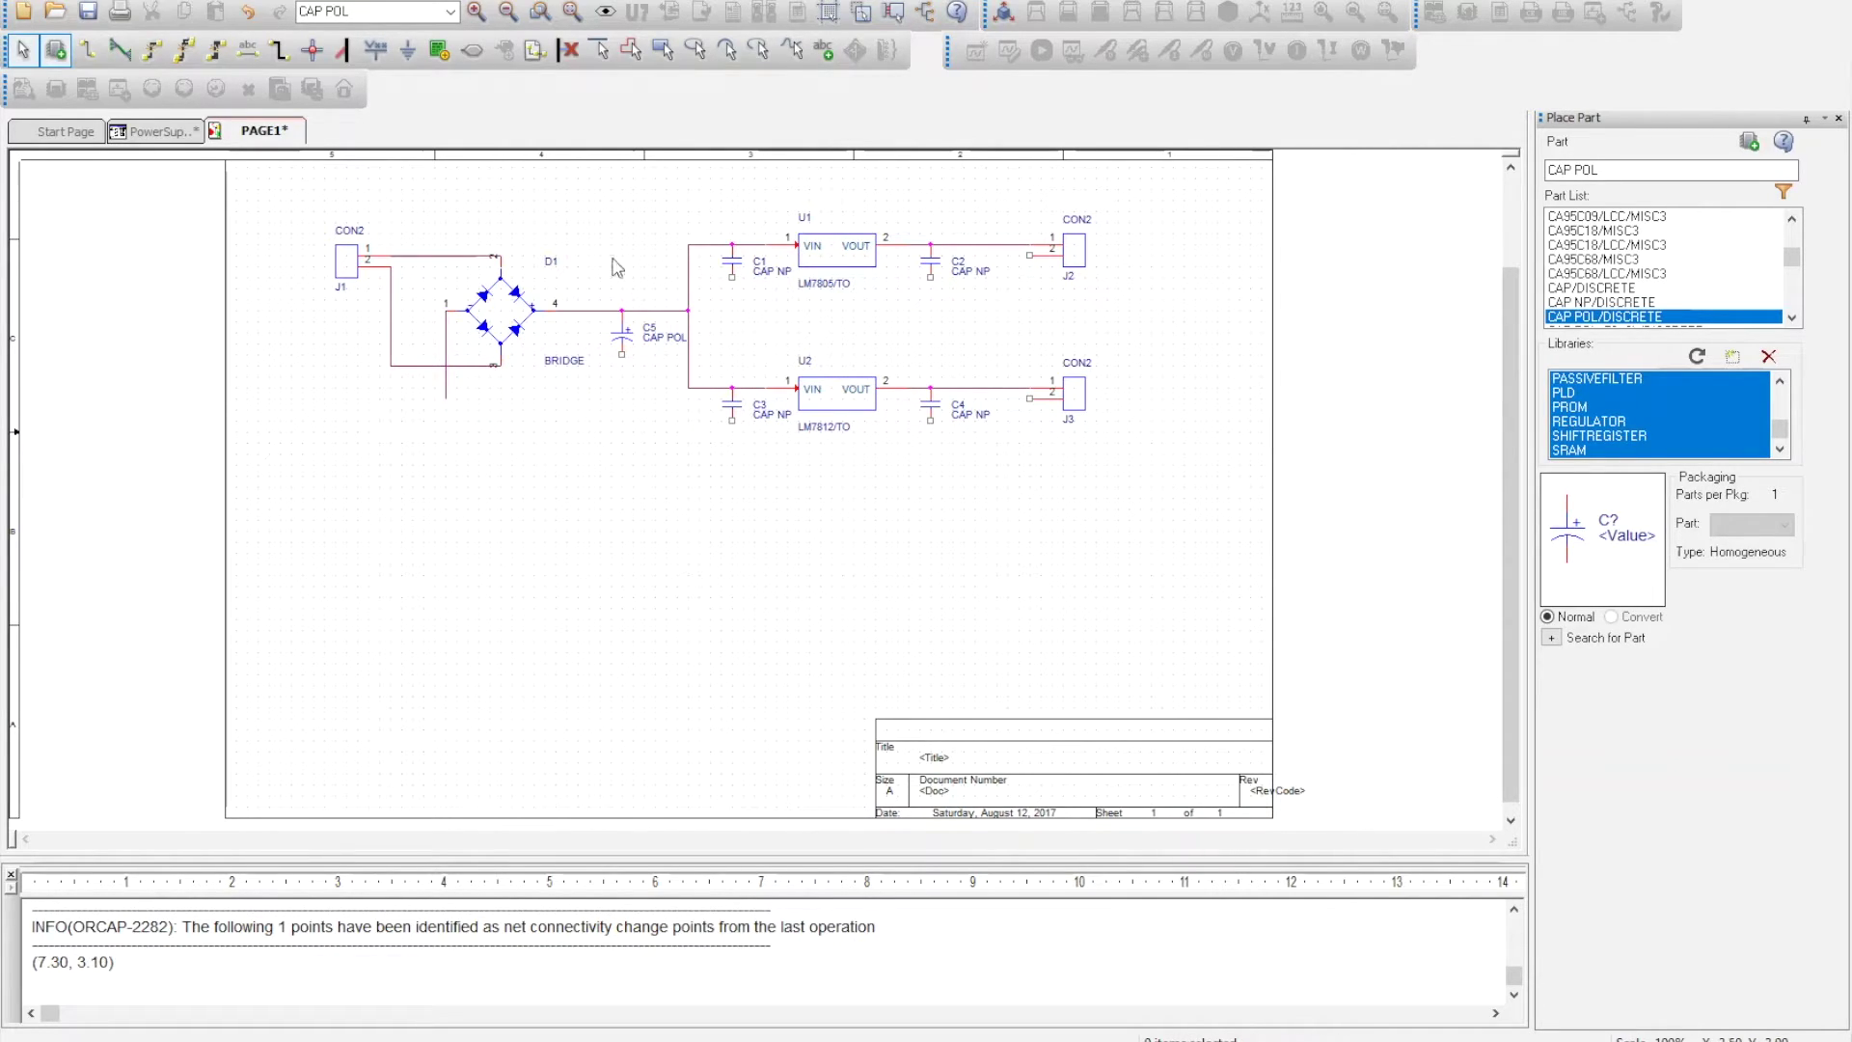
left_click(408, 52)
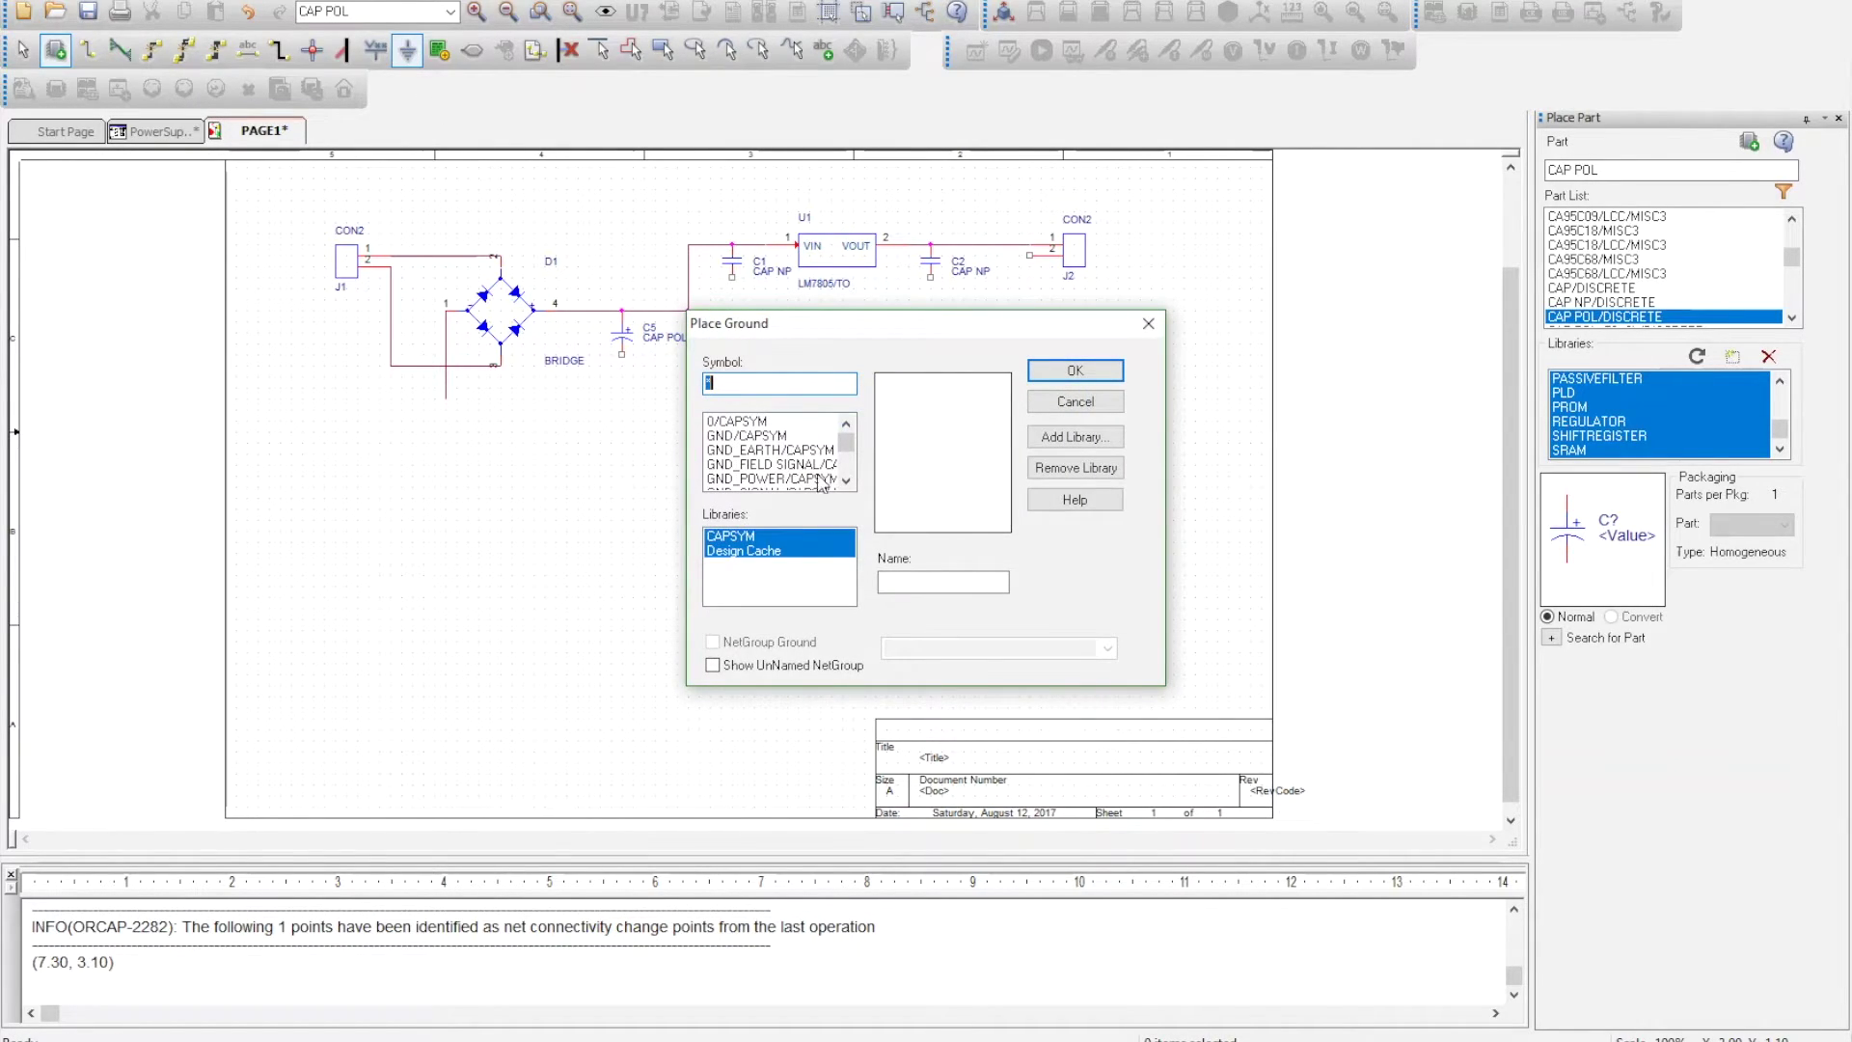
Step: Choose the GND/CAPSYM ground symbol in Place Ground and confirm
left_click(846, 481)
left_click(846, 480)
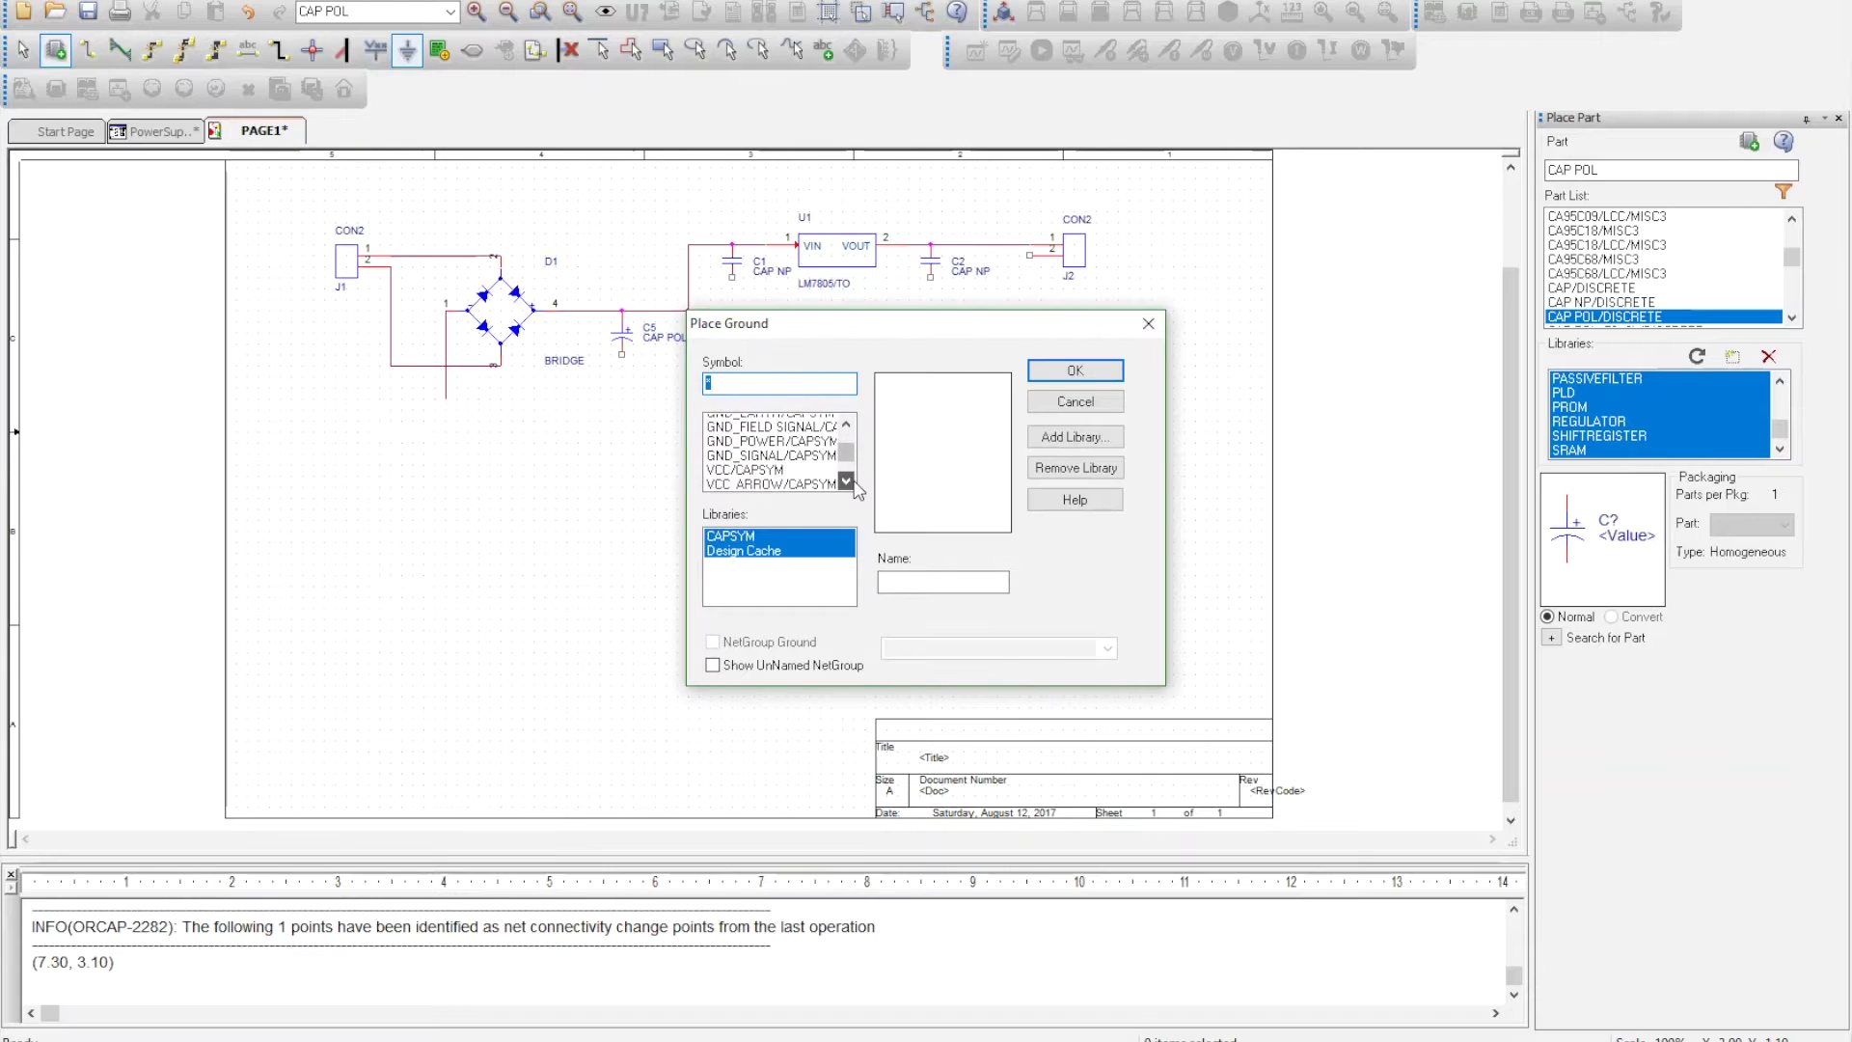
left_click(846, 422)
left_click(846, 422)
left_click(751, 423)
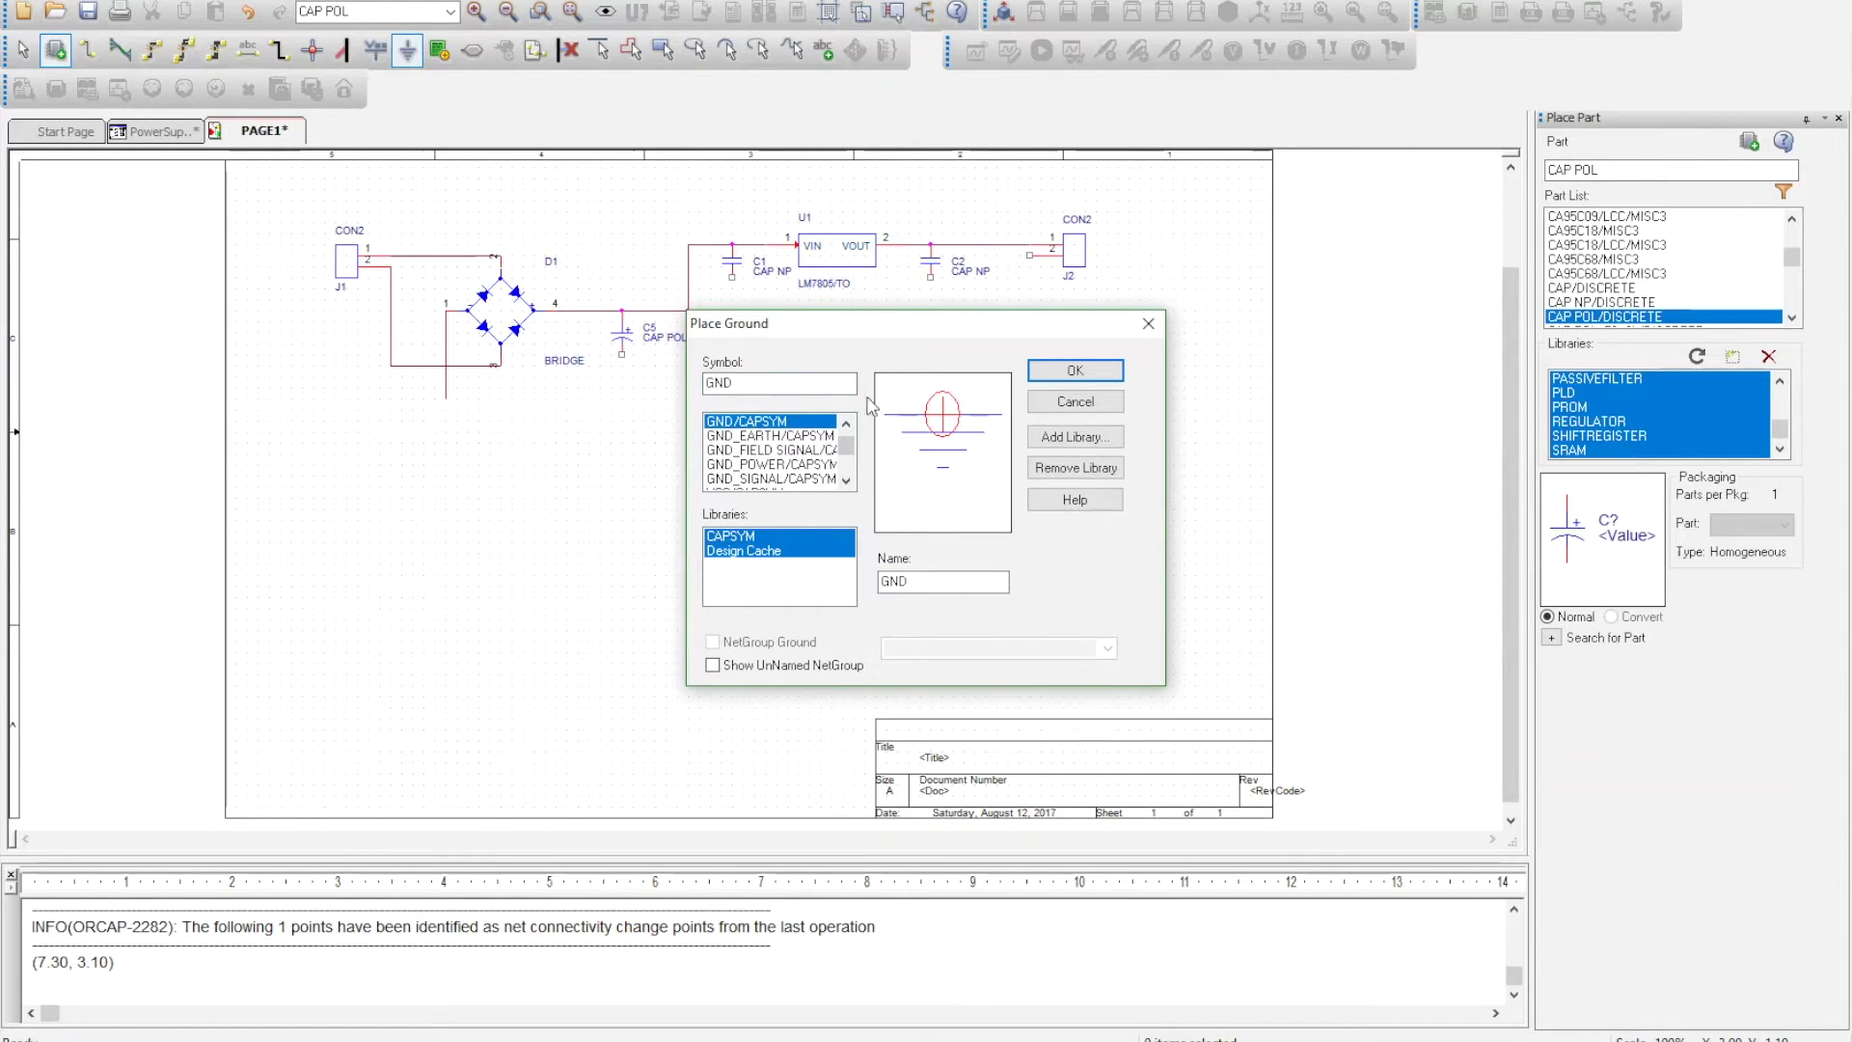
left_click(1051, 372)
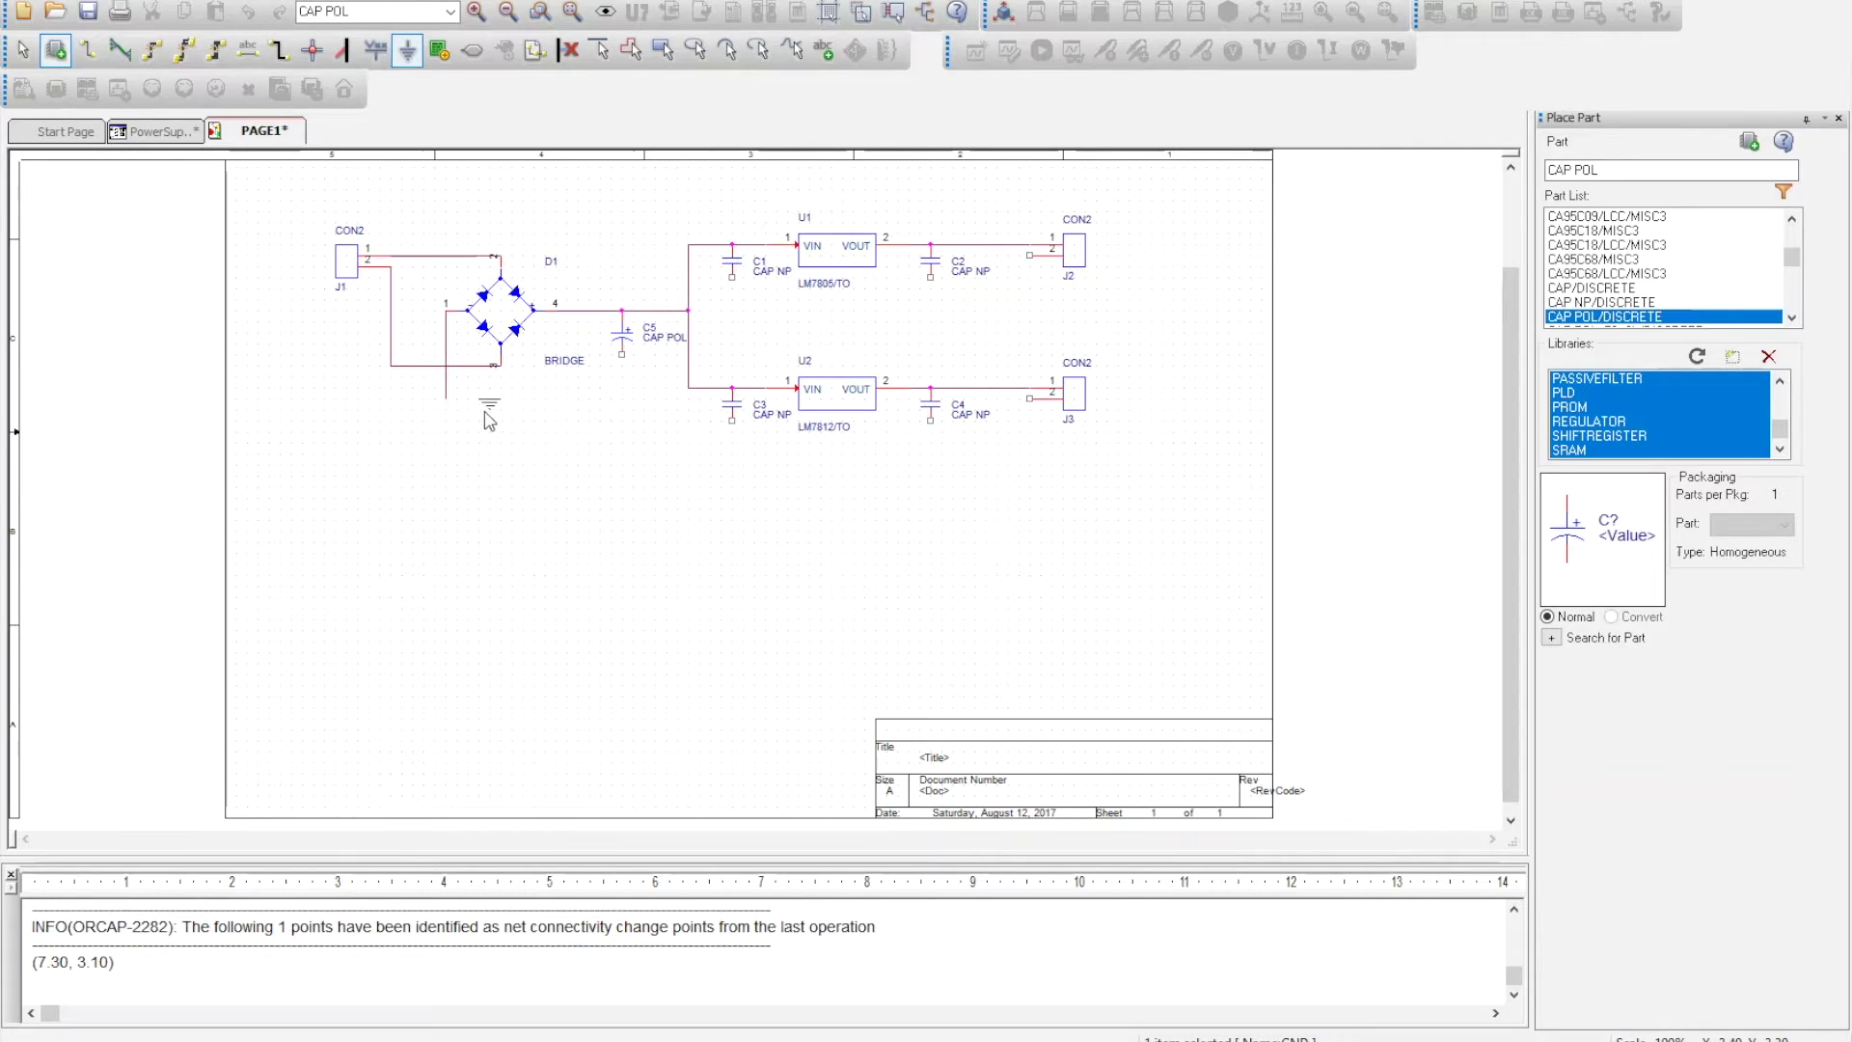
Step: Place four GND symbols: below the bridge wire, below C5, beside U1, and below U2
left_click(447, 415)
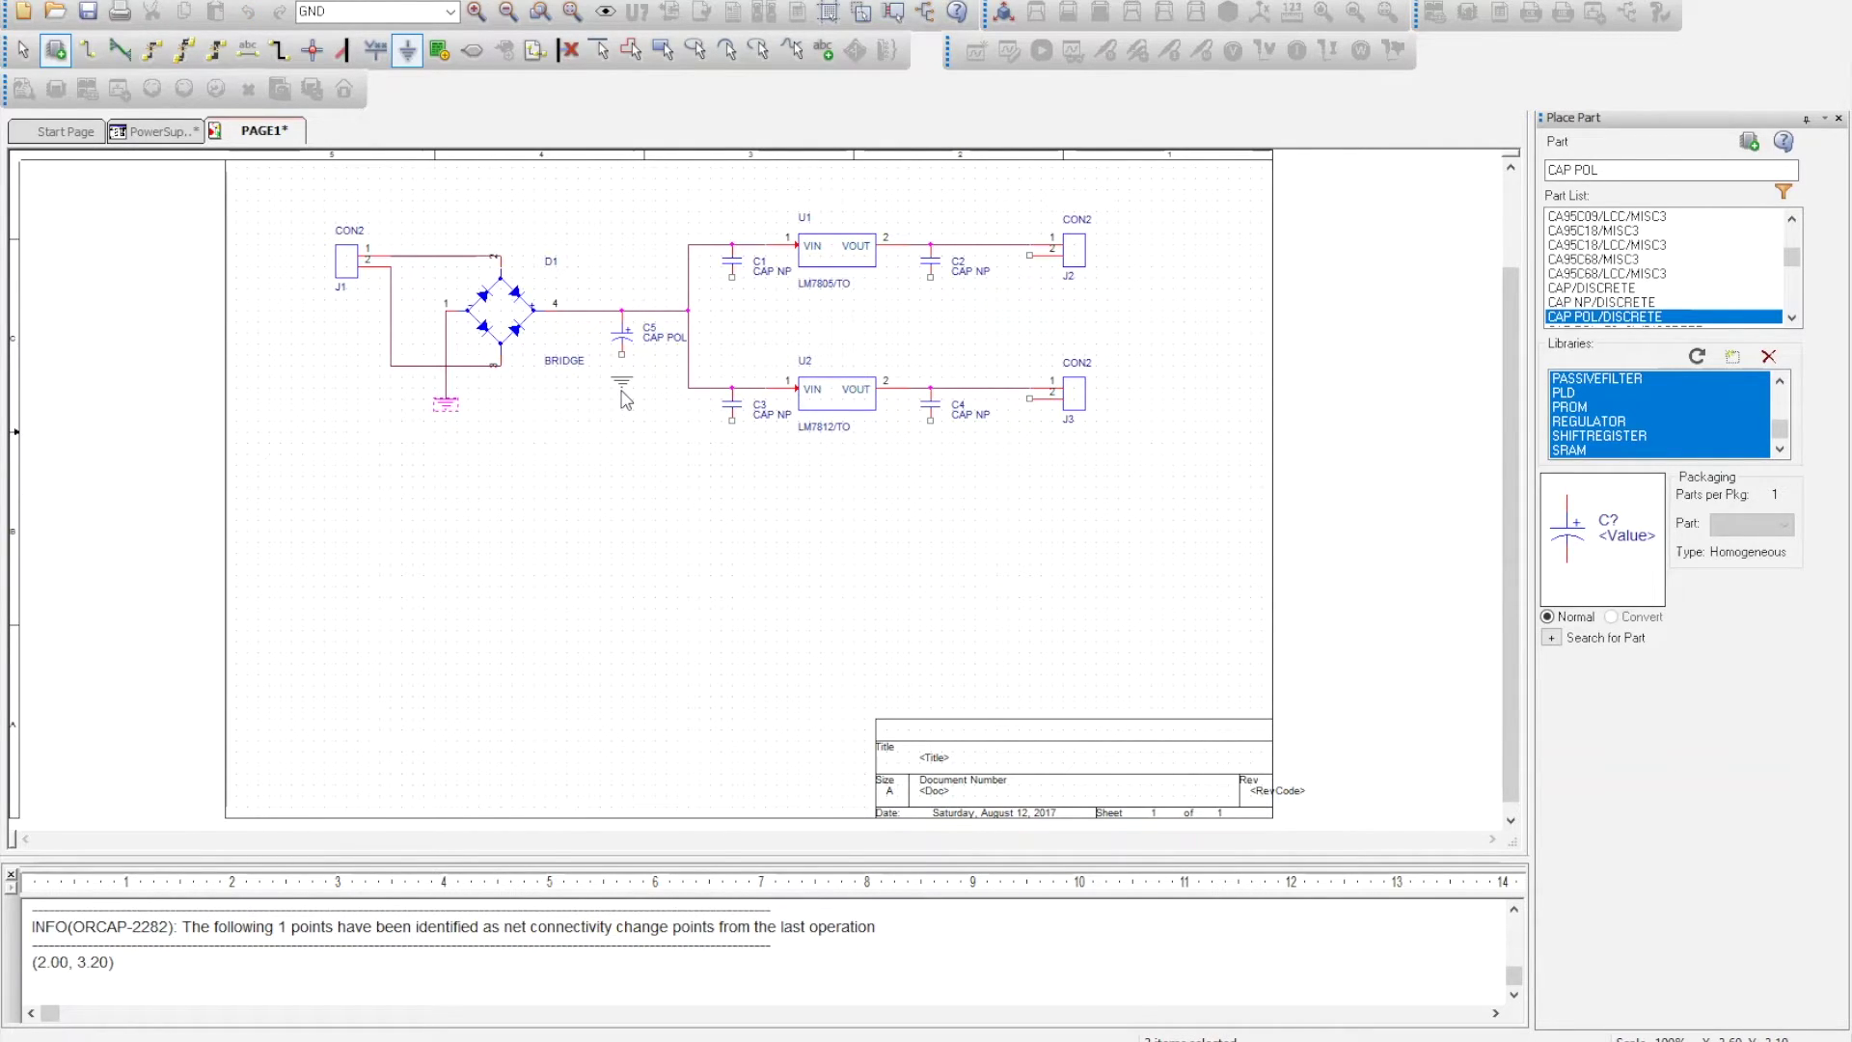
left_click(622, 391)
left_click(847, 340)
left_click(856, 482)
key("Escape")
left_click(899, 527)
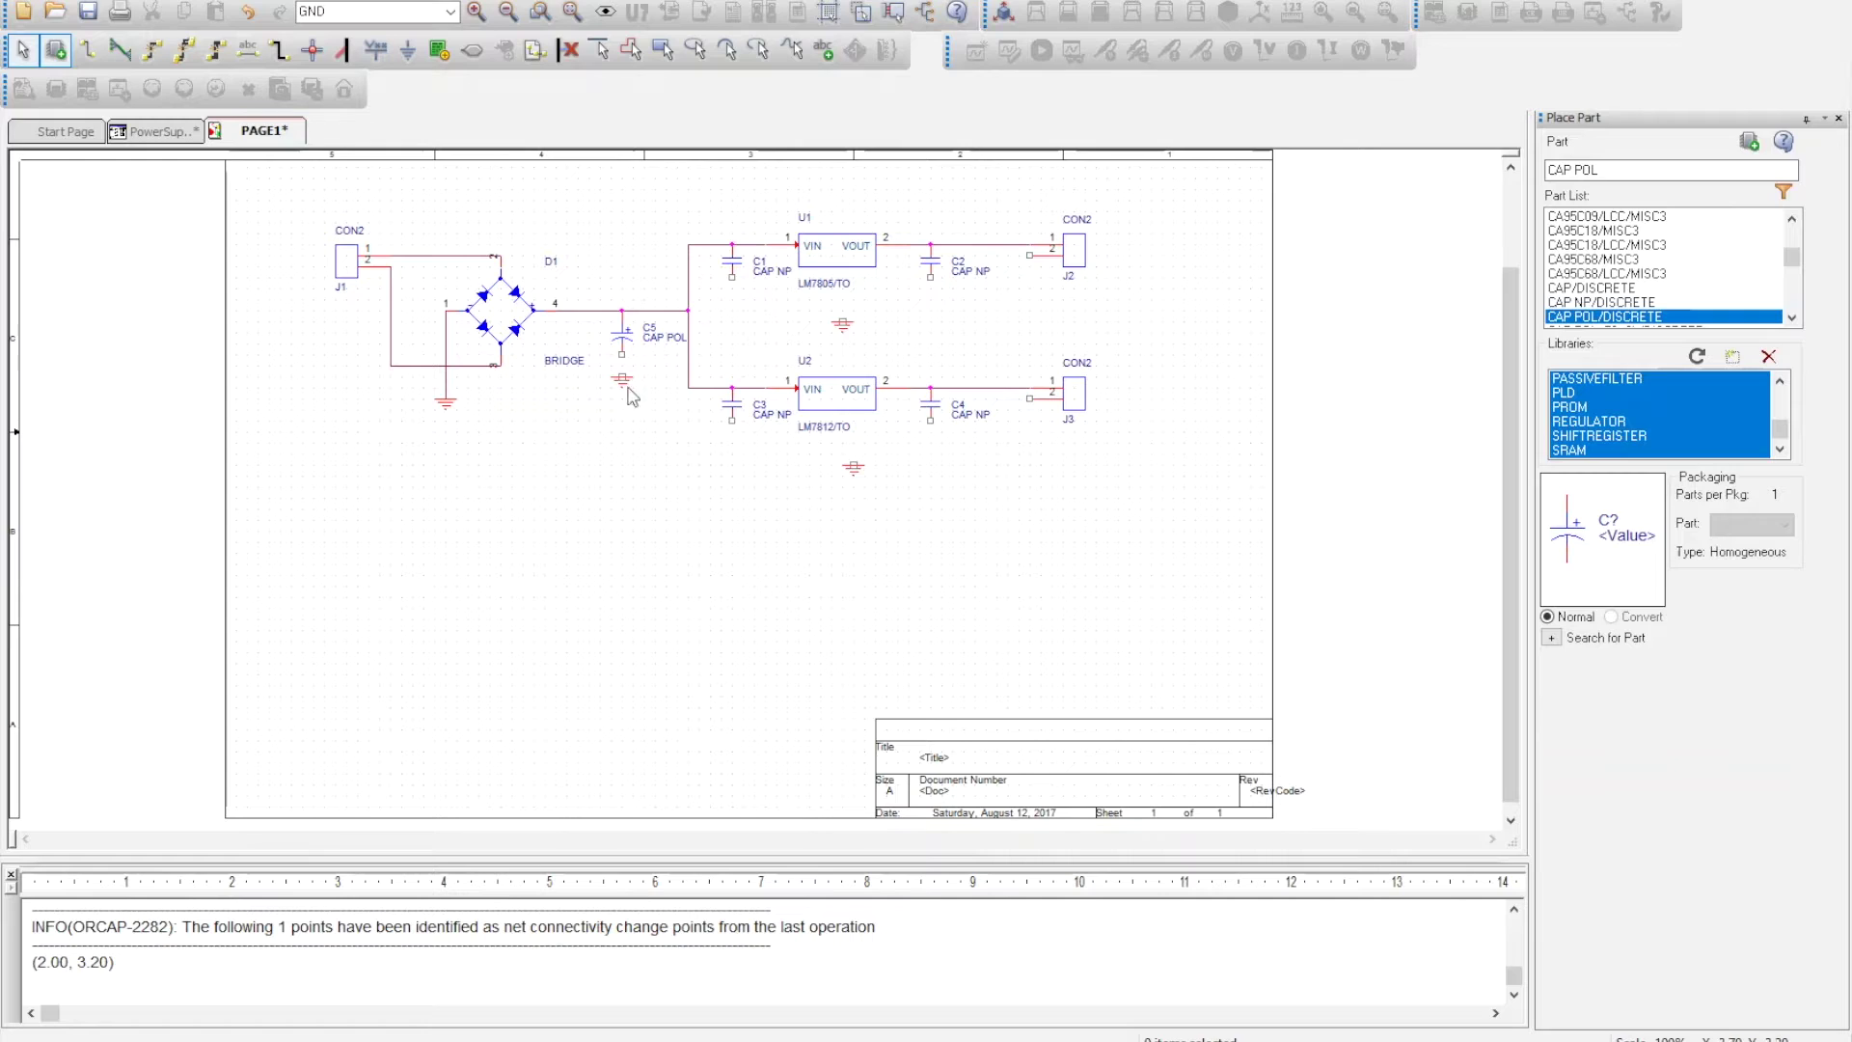
Step: Wire C5, C1, C2 and J2 pin 2 to ground, tying in the middle GND symbol
left_click(88, 50)
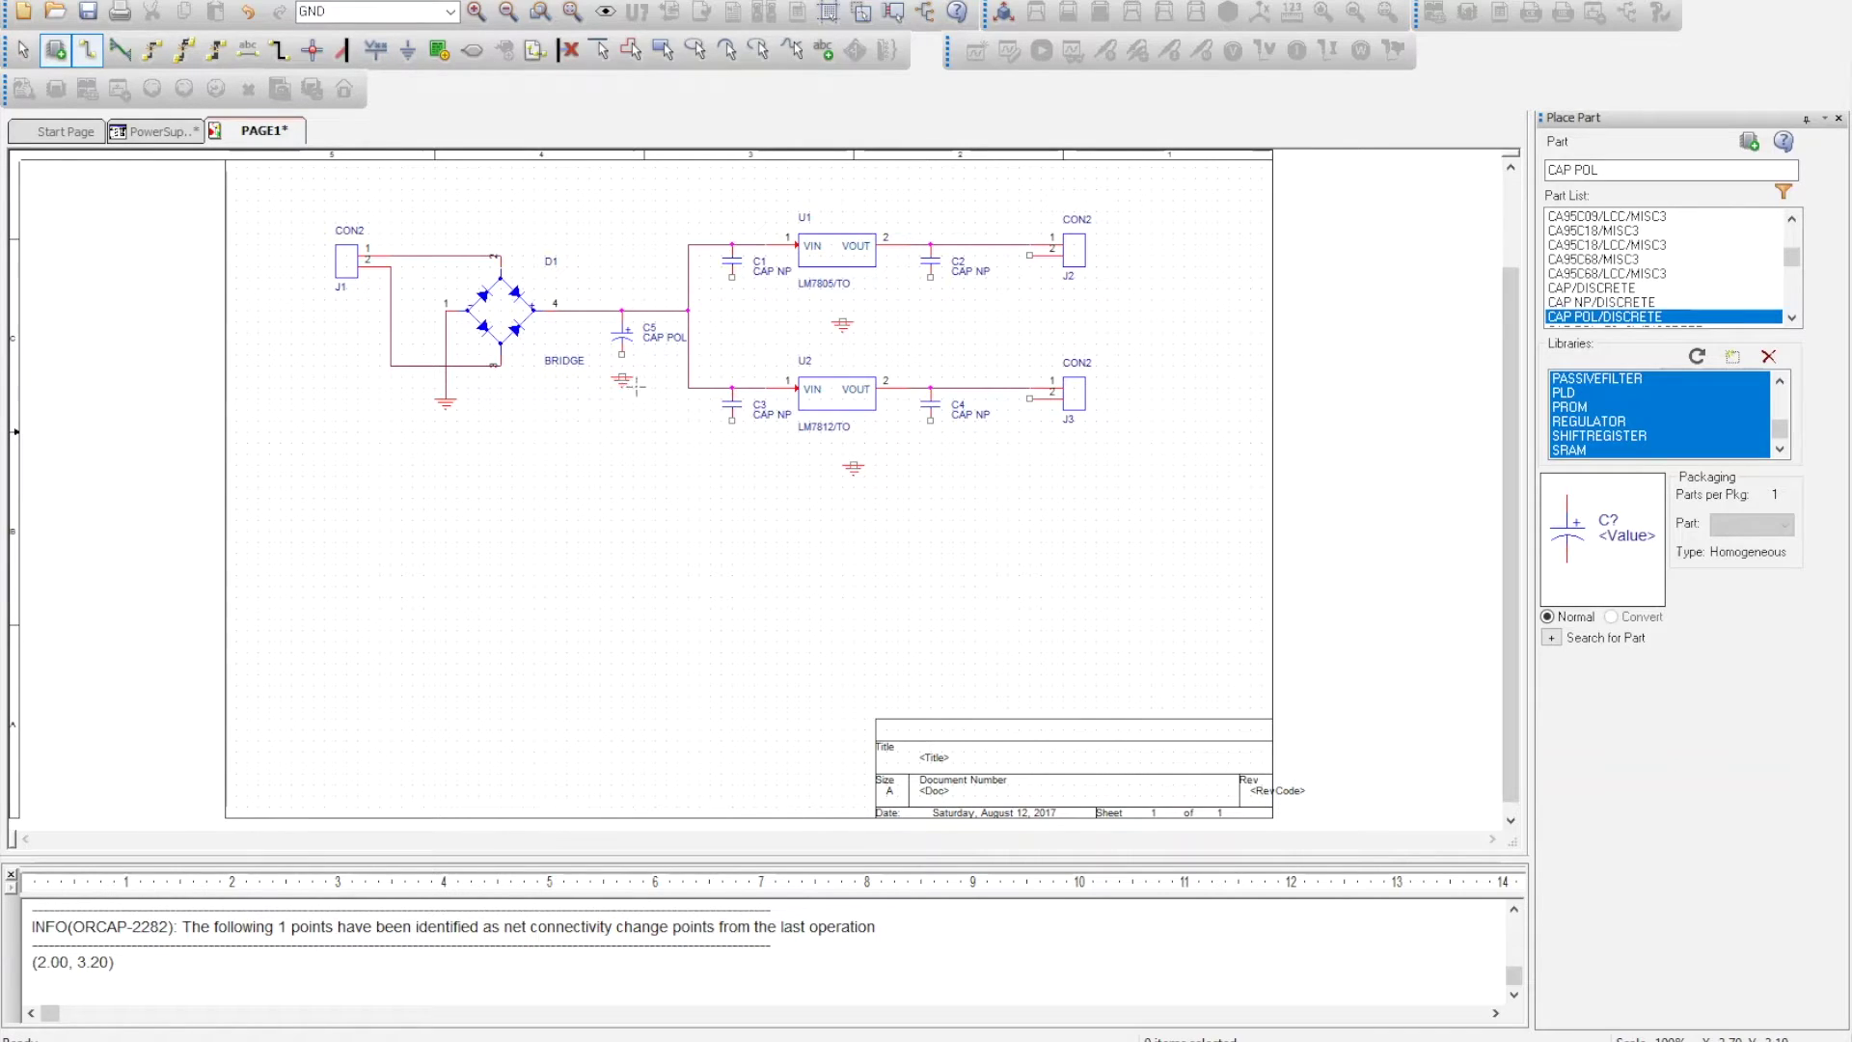
left_click(622, 376)
left_click(622, 355)
left_click(732, 280)
left_click(732, 310)
left_click(1030, 309)
left_click(1030, 254)
left_click(930, 280)
left_click(929, 309)
left_click(842, 310)
left_click(842, 319)
Step: Wire C3, C4 and J3 pin 2 to a ground line joined to the lower GND symbol
left_click(732, 420)
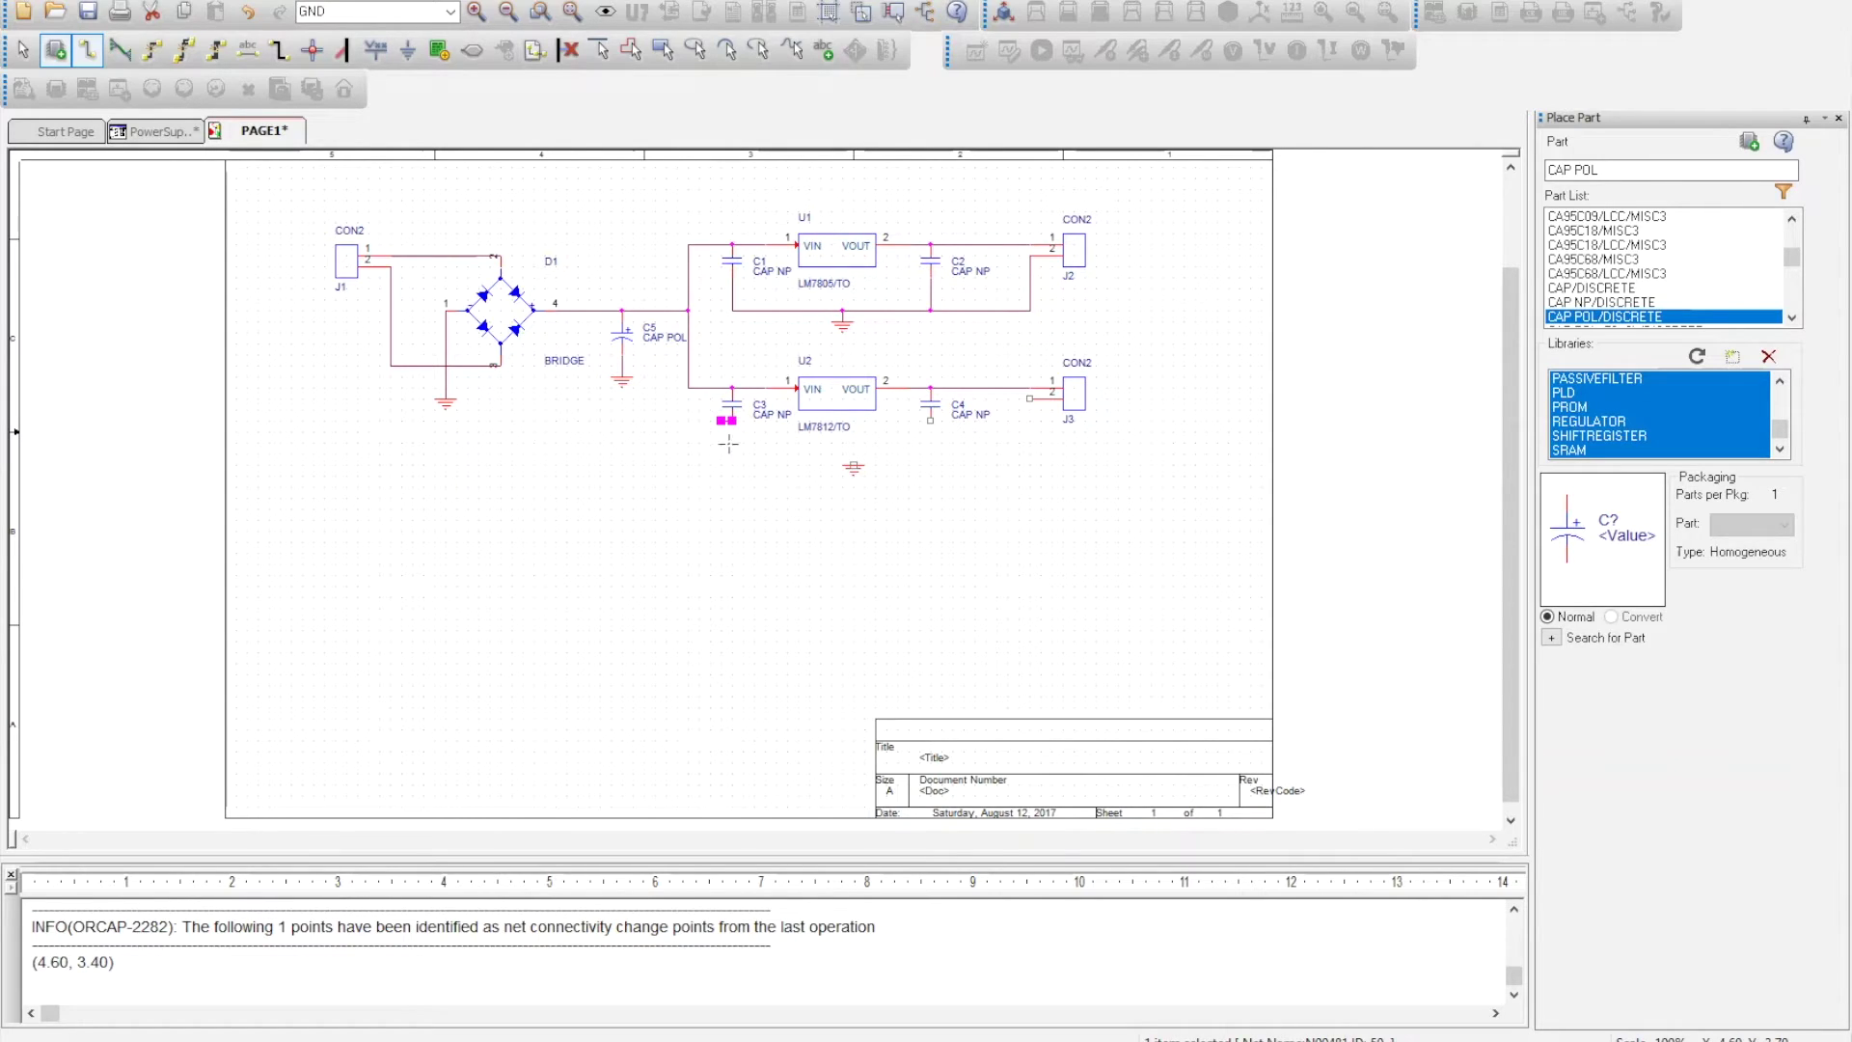
left_click(733, 443)
left_click(929, 442)
left_click(930, 421)
left_click(1030, 398)
left_click(1030, 442)
left_click(930, 443)
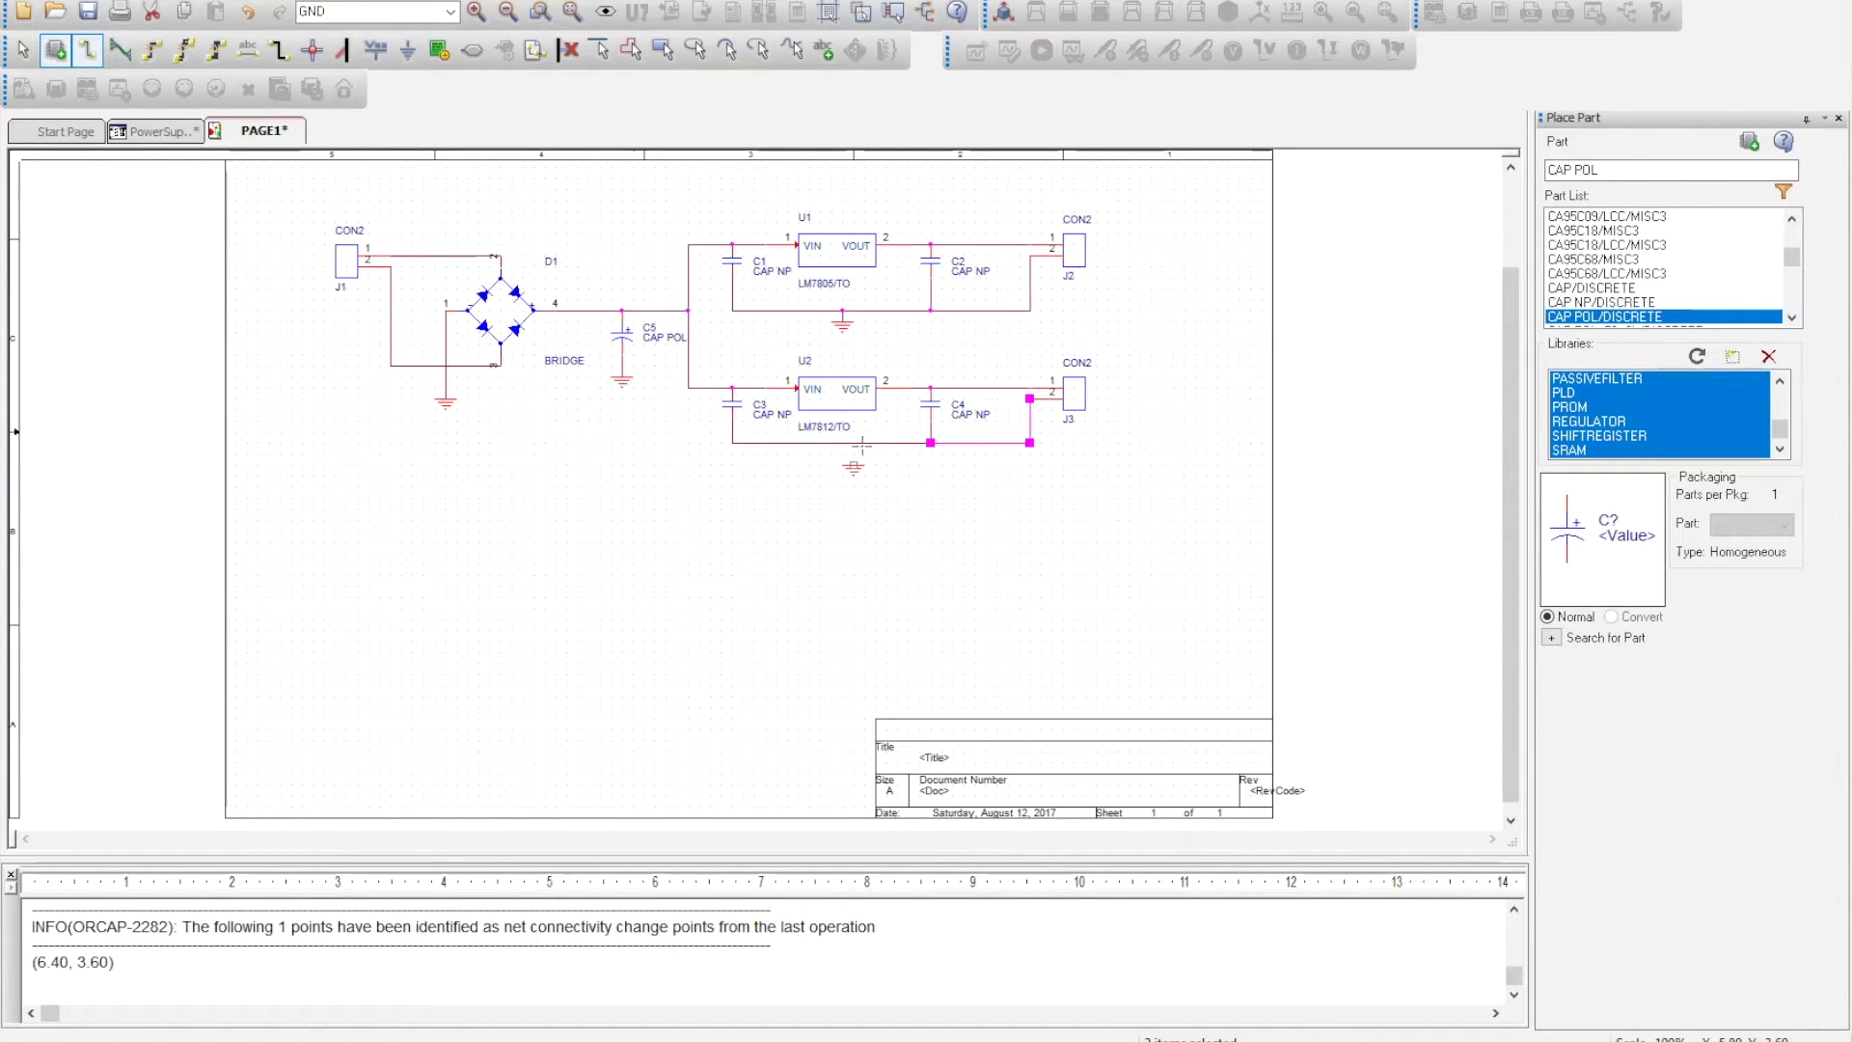
left_click(853, 464)
left_click(853, 442)
key("Escape")
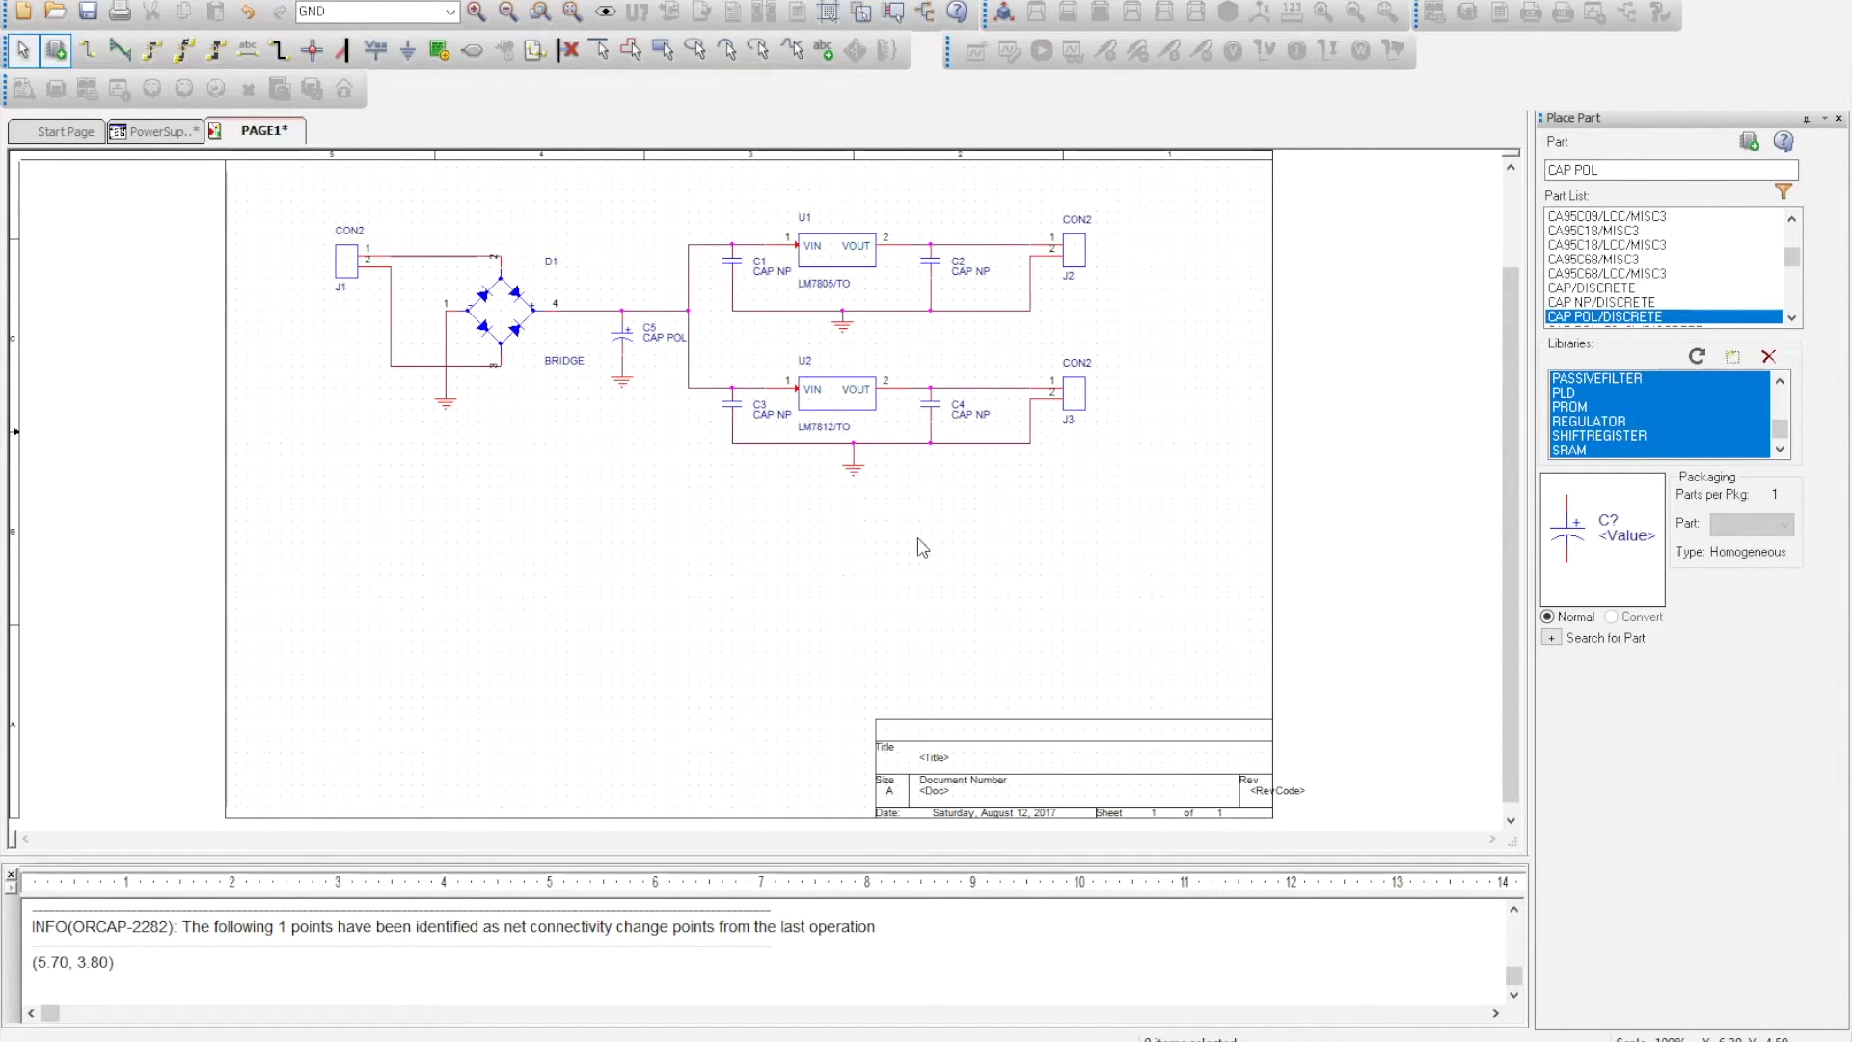
Step: Open U1 in the part editor and set its GND pin number to 2
left_click(844, 263)
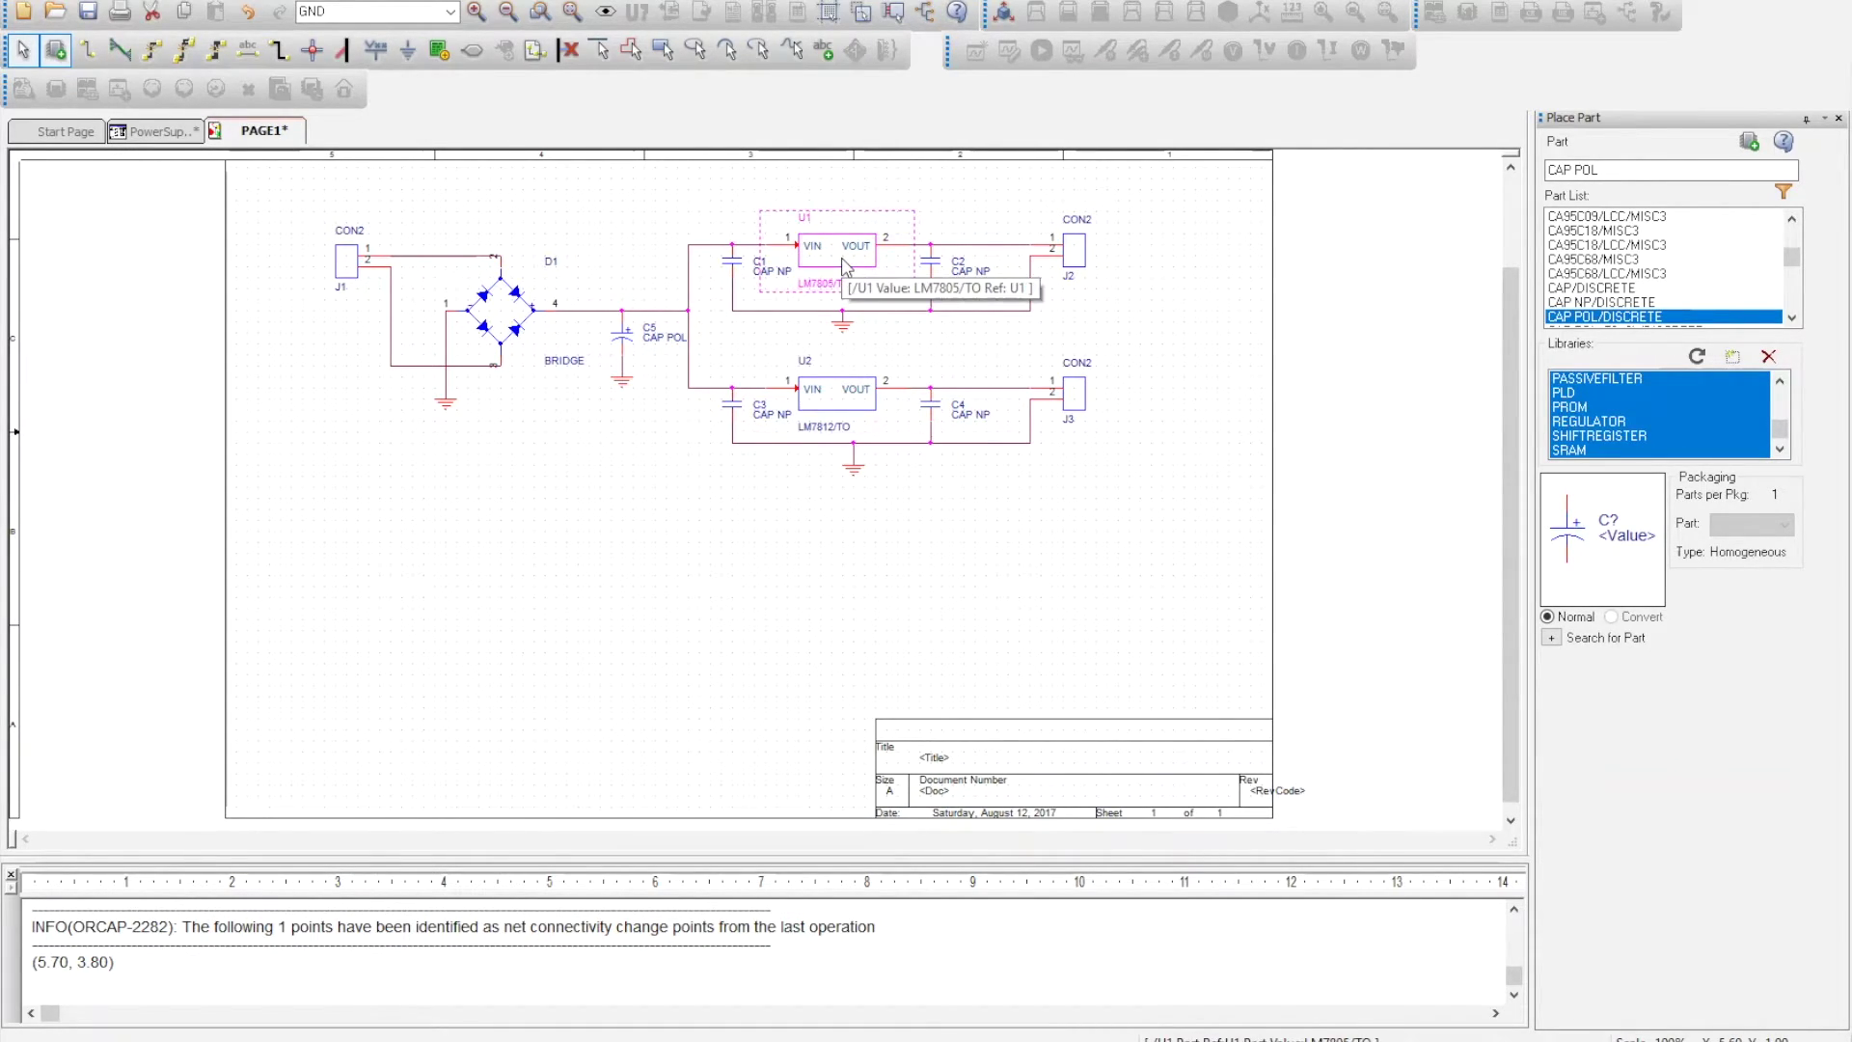
right_click(841, 251)
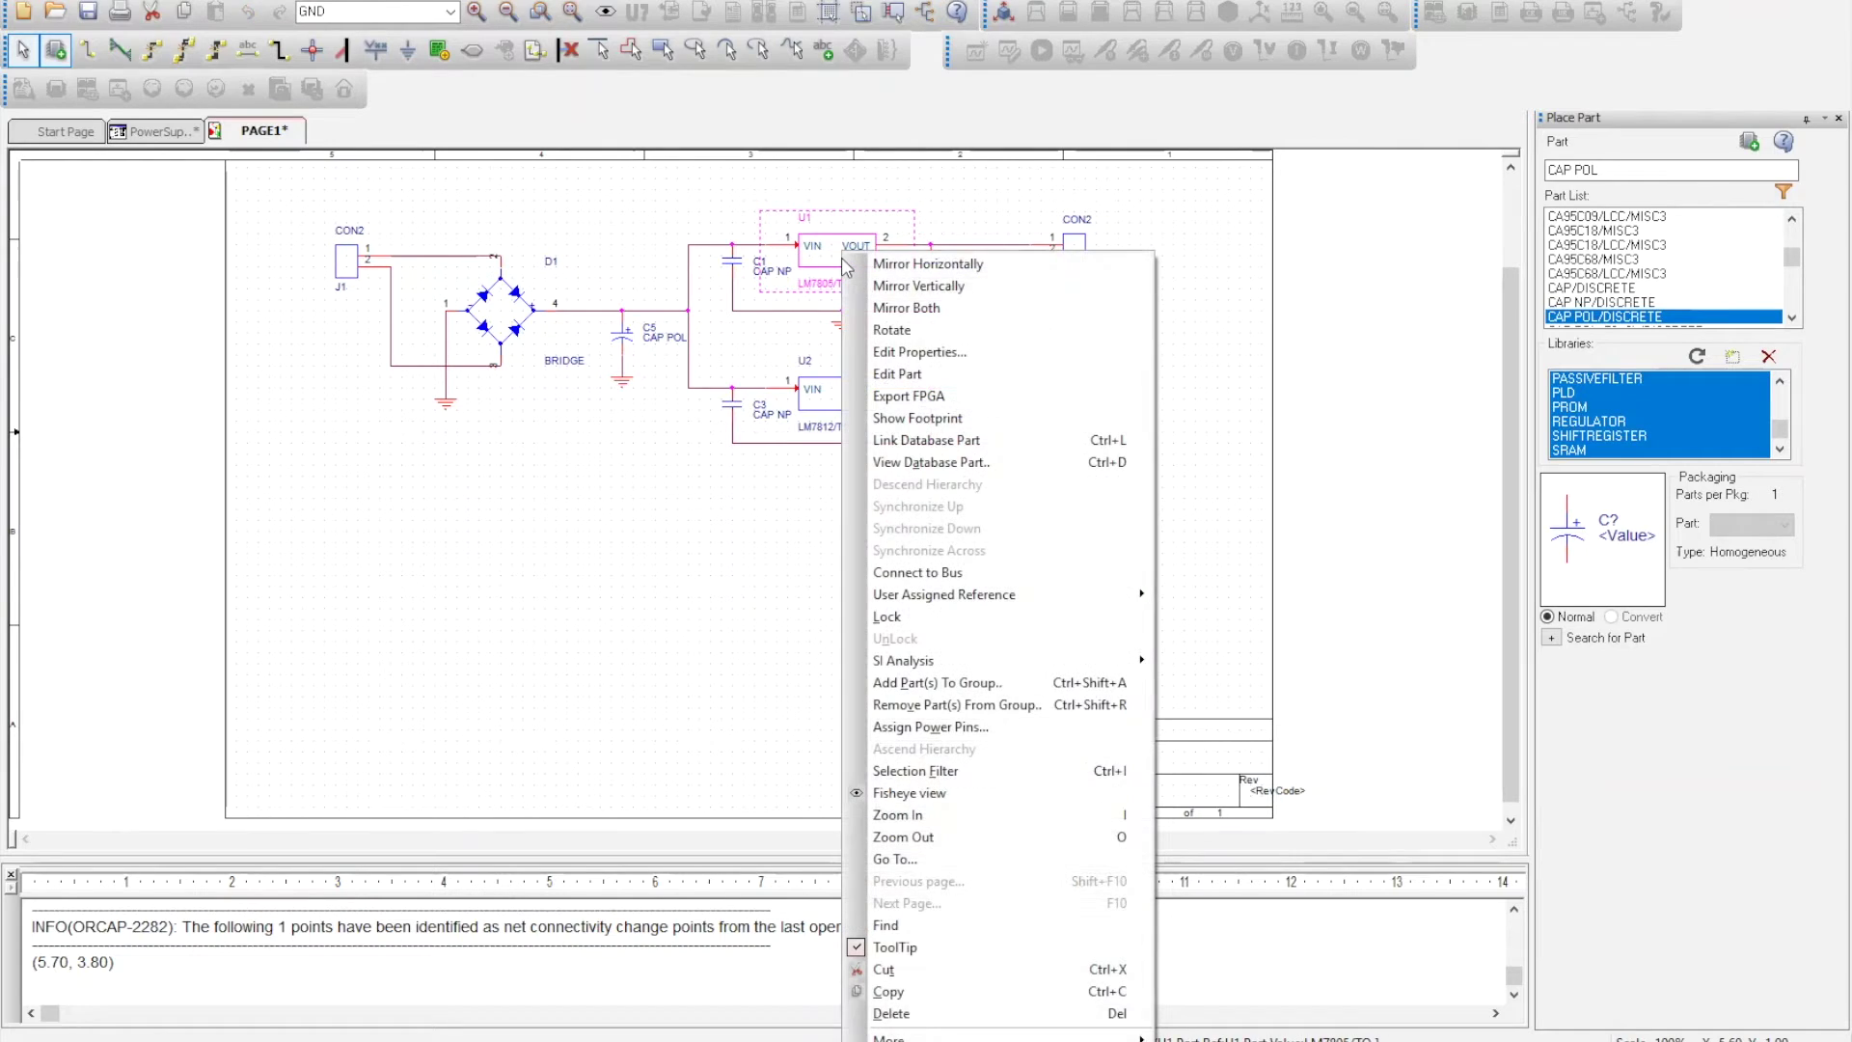
left_click(897, 376)
double_click(602, 444)
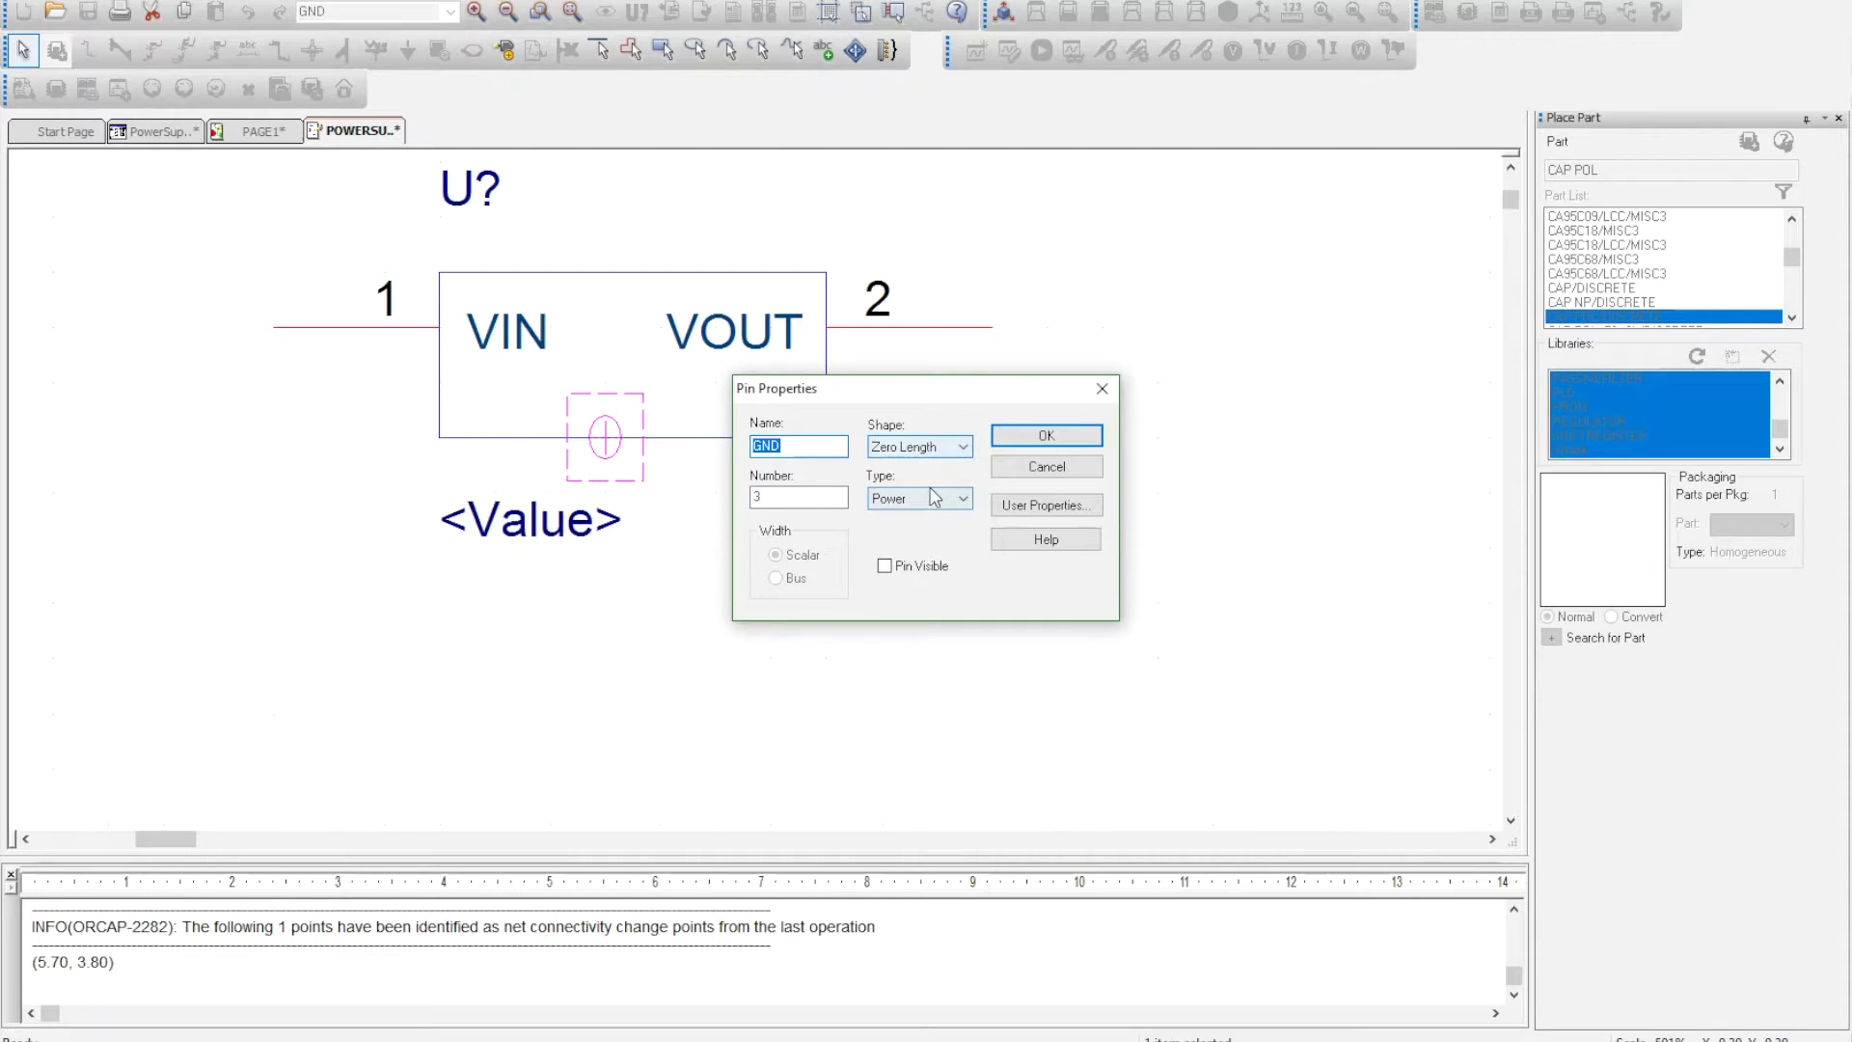
double_click(804, 499)
type("2")
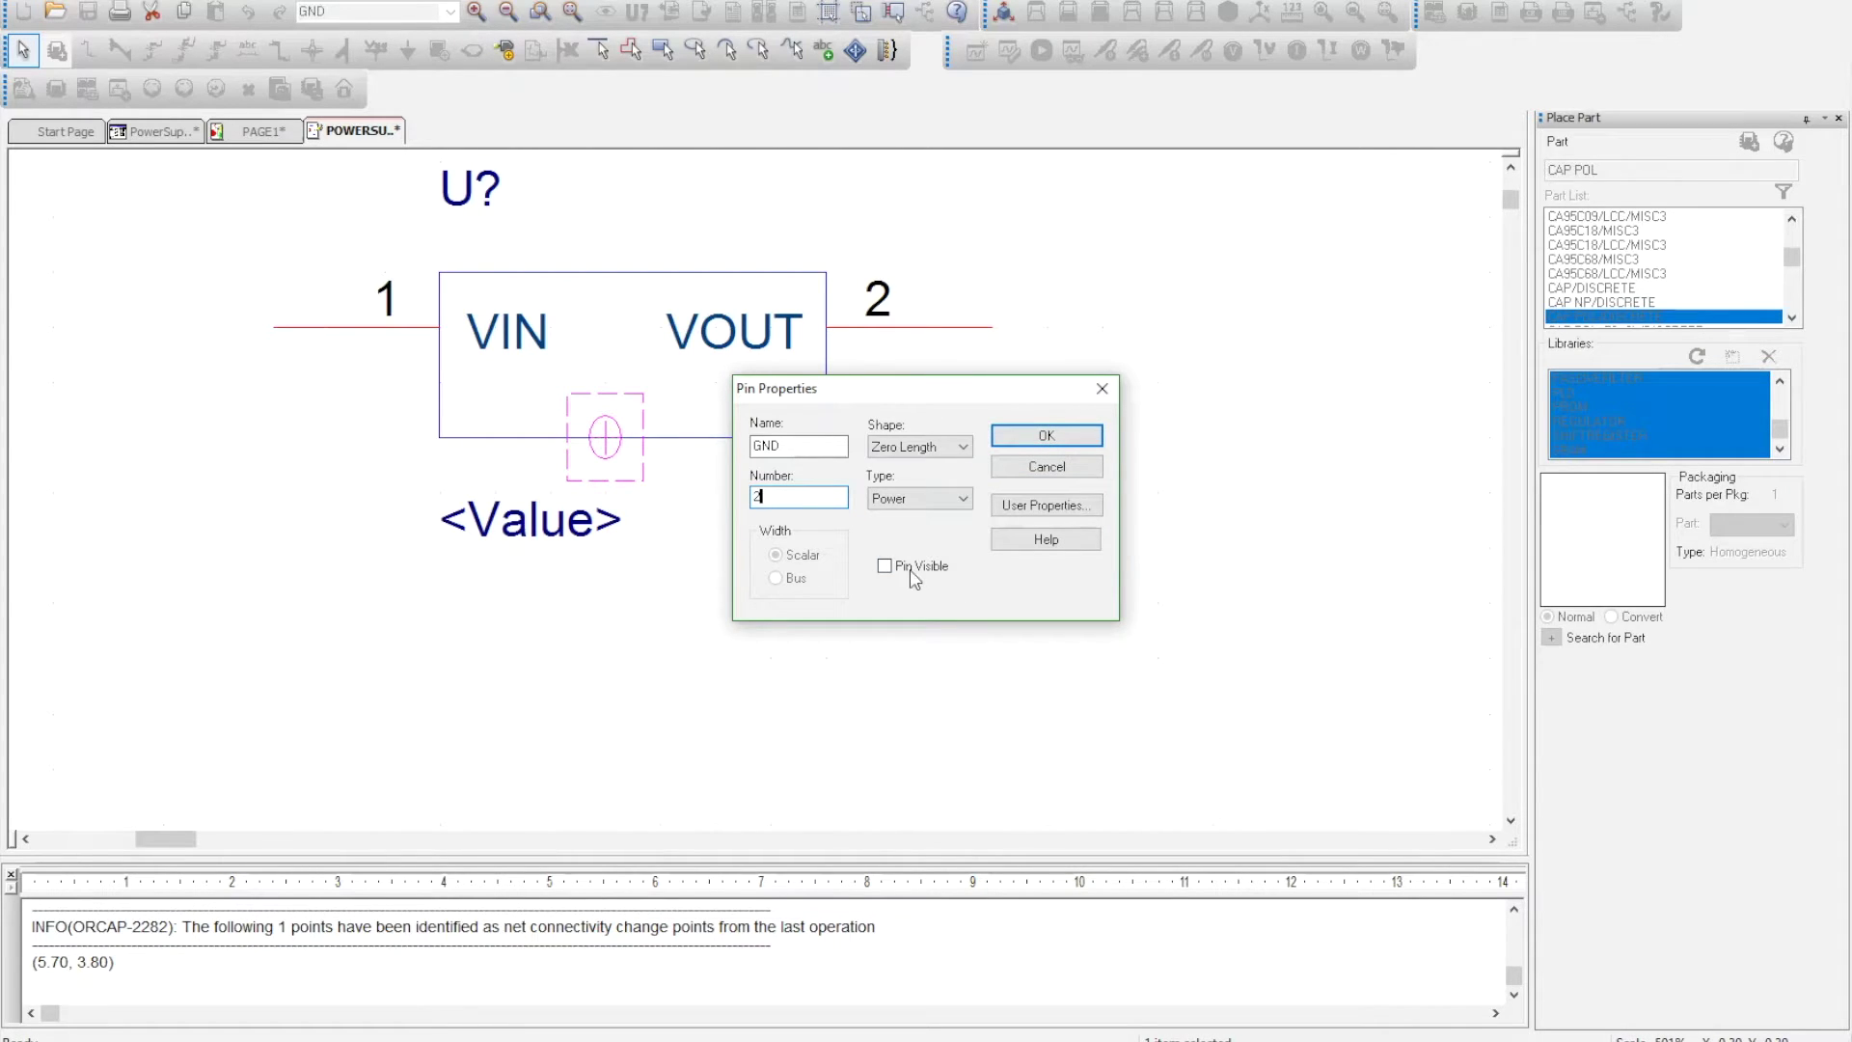
left_click(1044, 439)
Step: Renumber U1's VOUT pin to 3 and apply the edit to this instance only
double_click(929, 331)
left_click(828, 499)
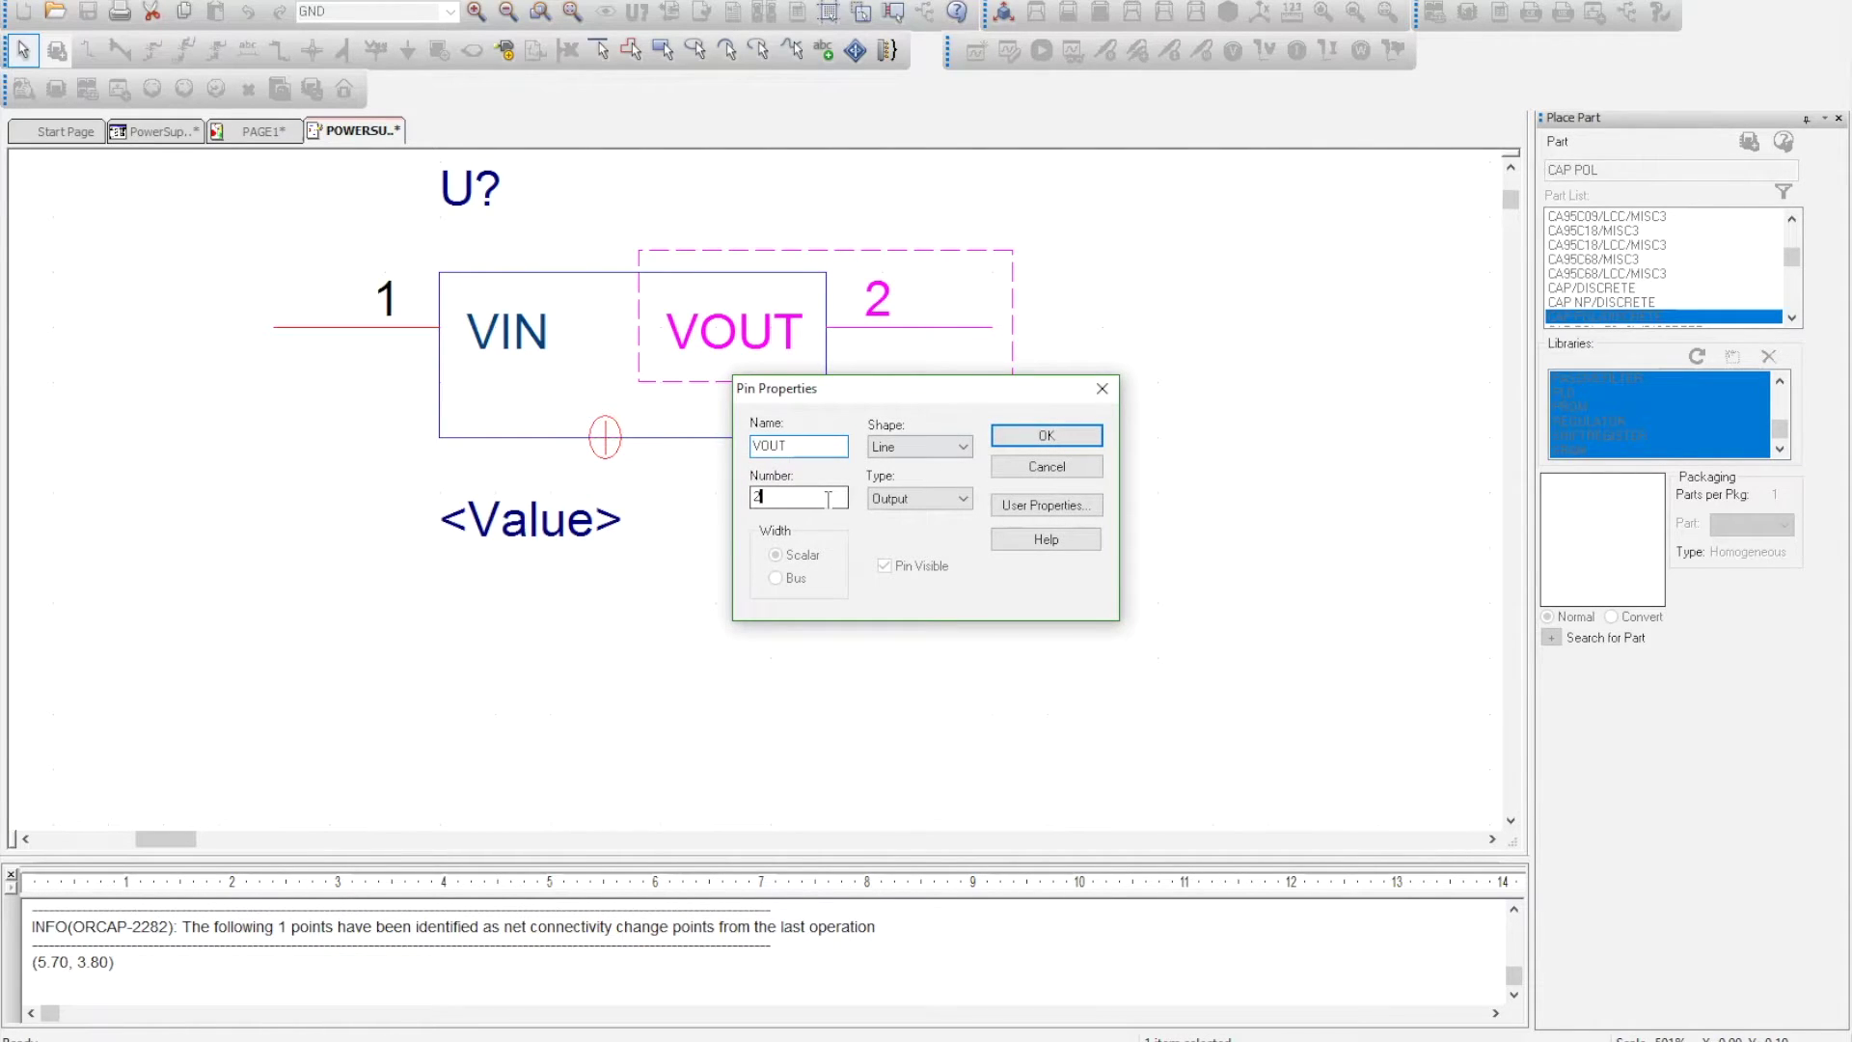
type("3")
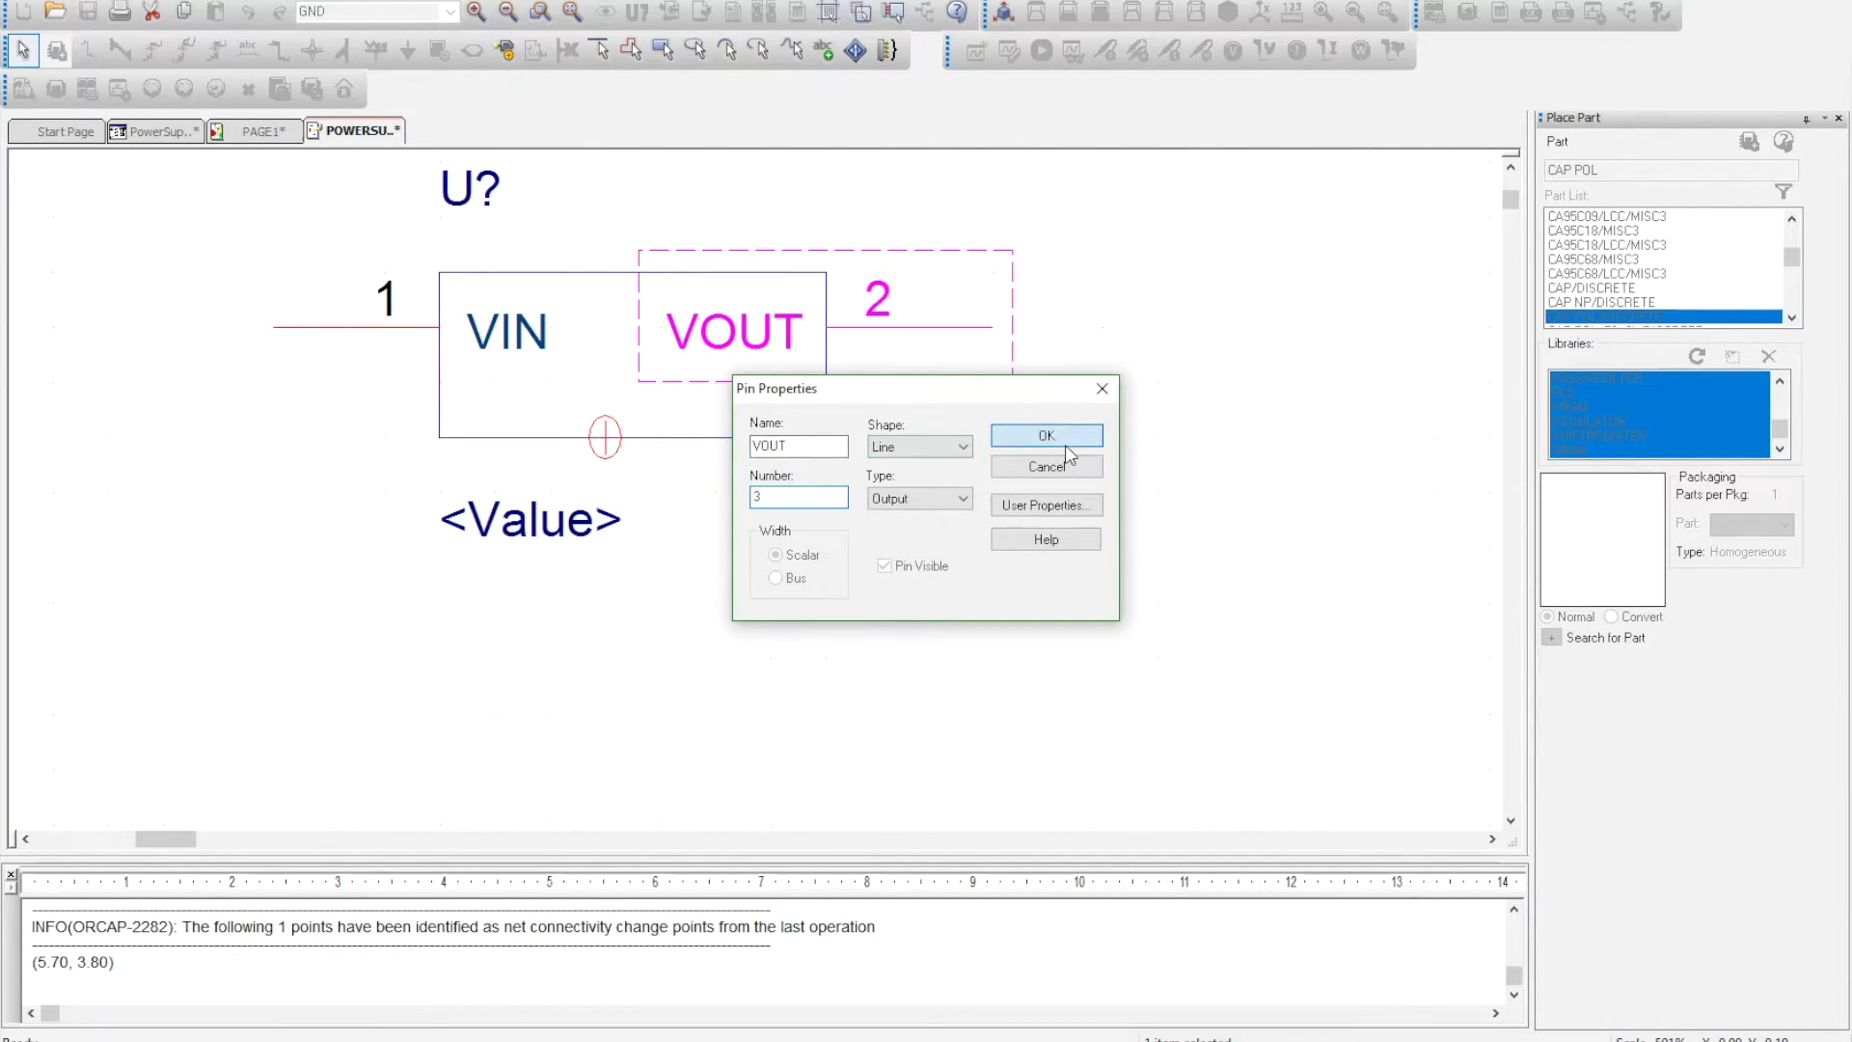
left_click(1059, 444)
right_click(359, 128)
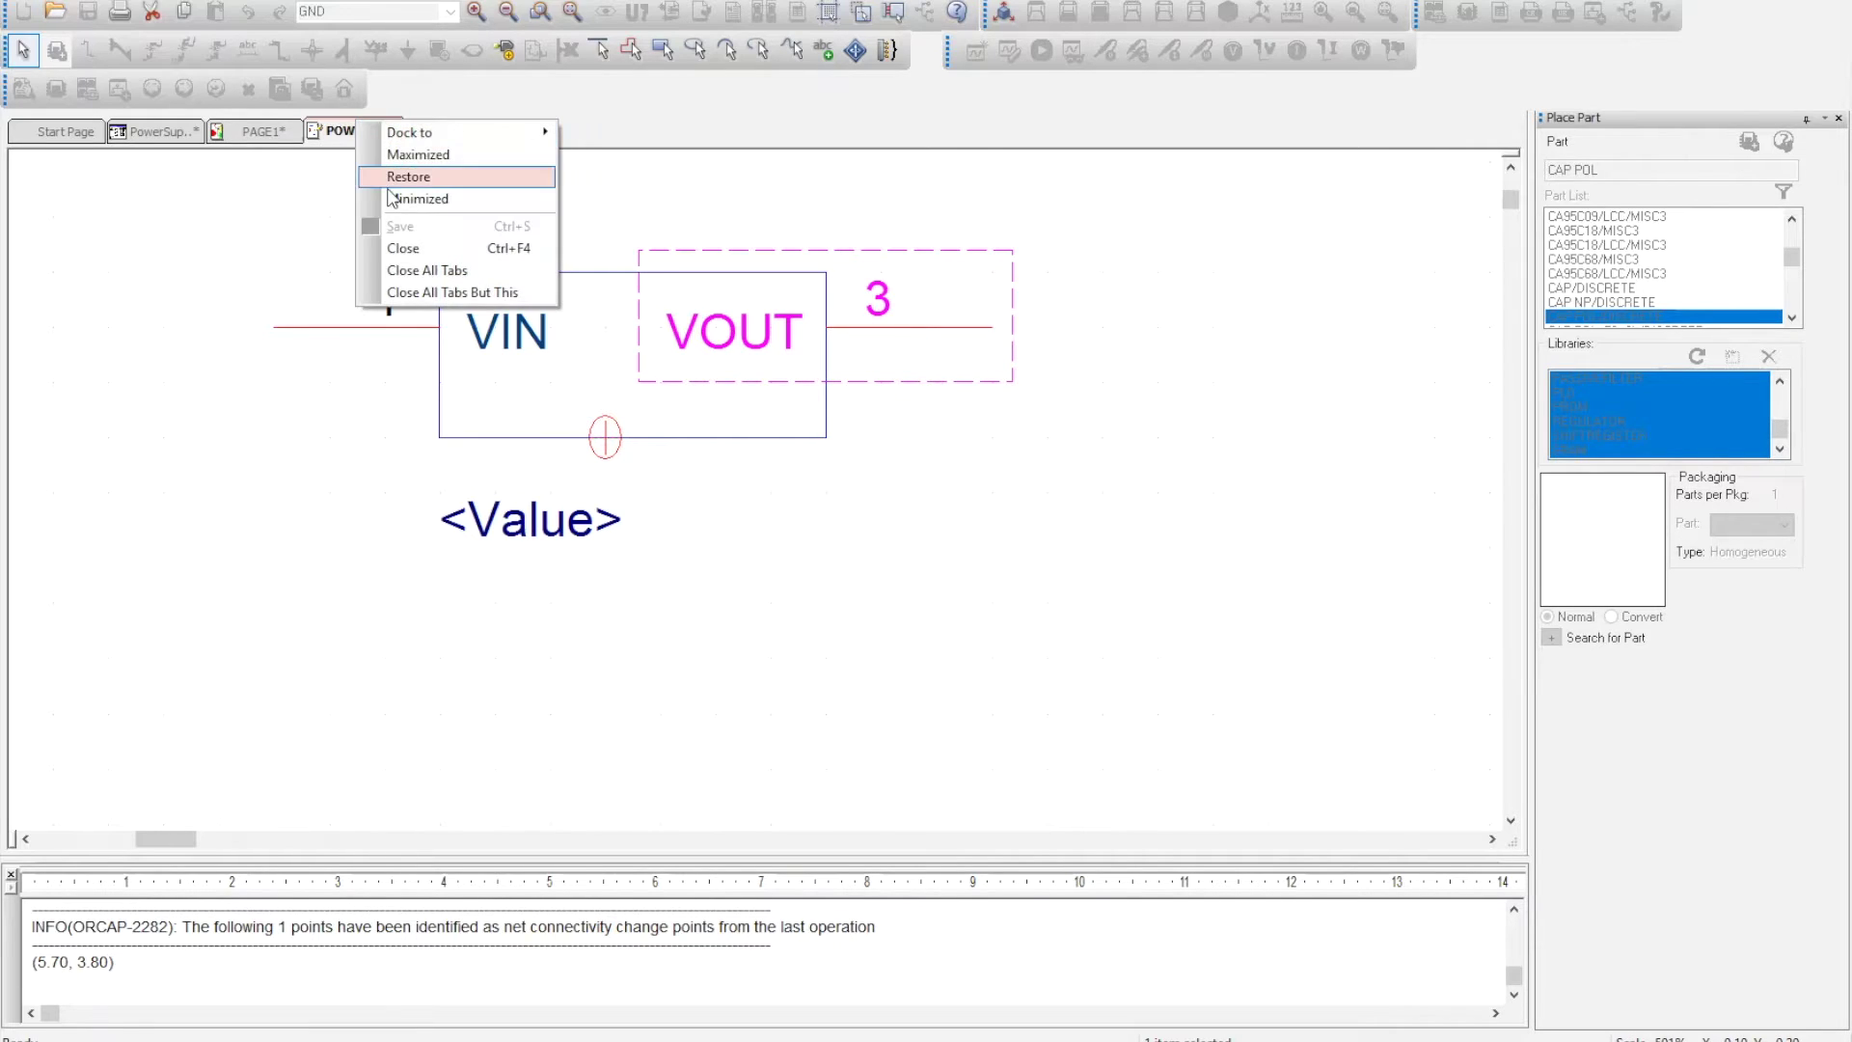
left_click(404, 244)
left_click(750, 542)
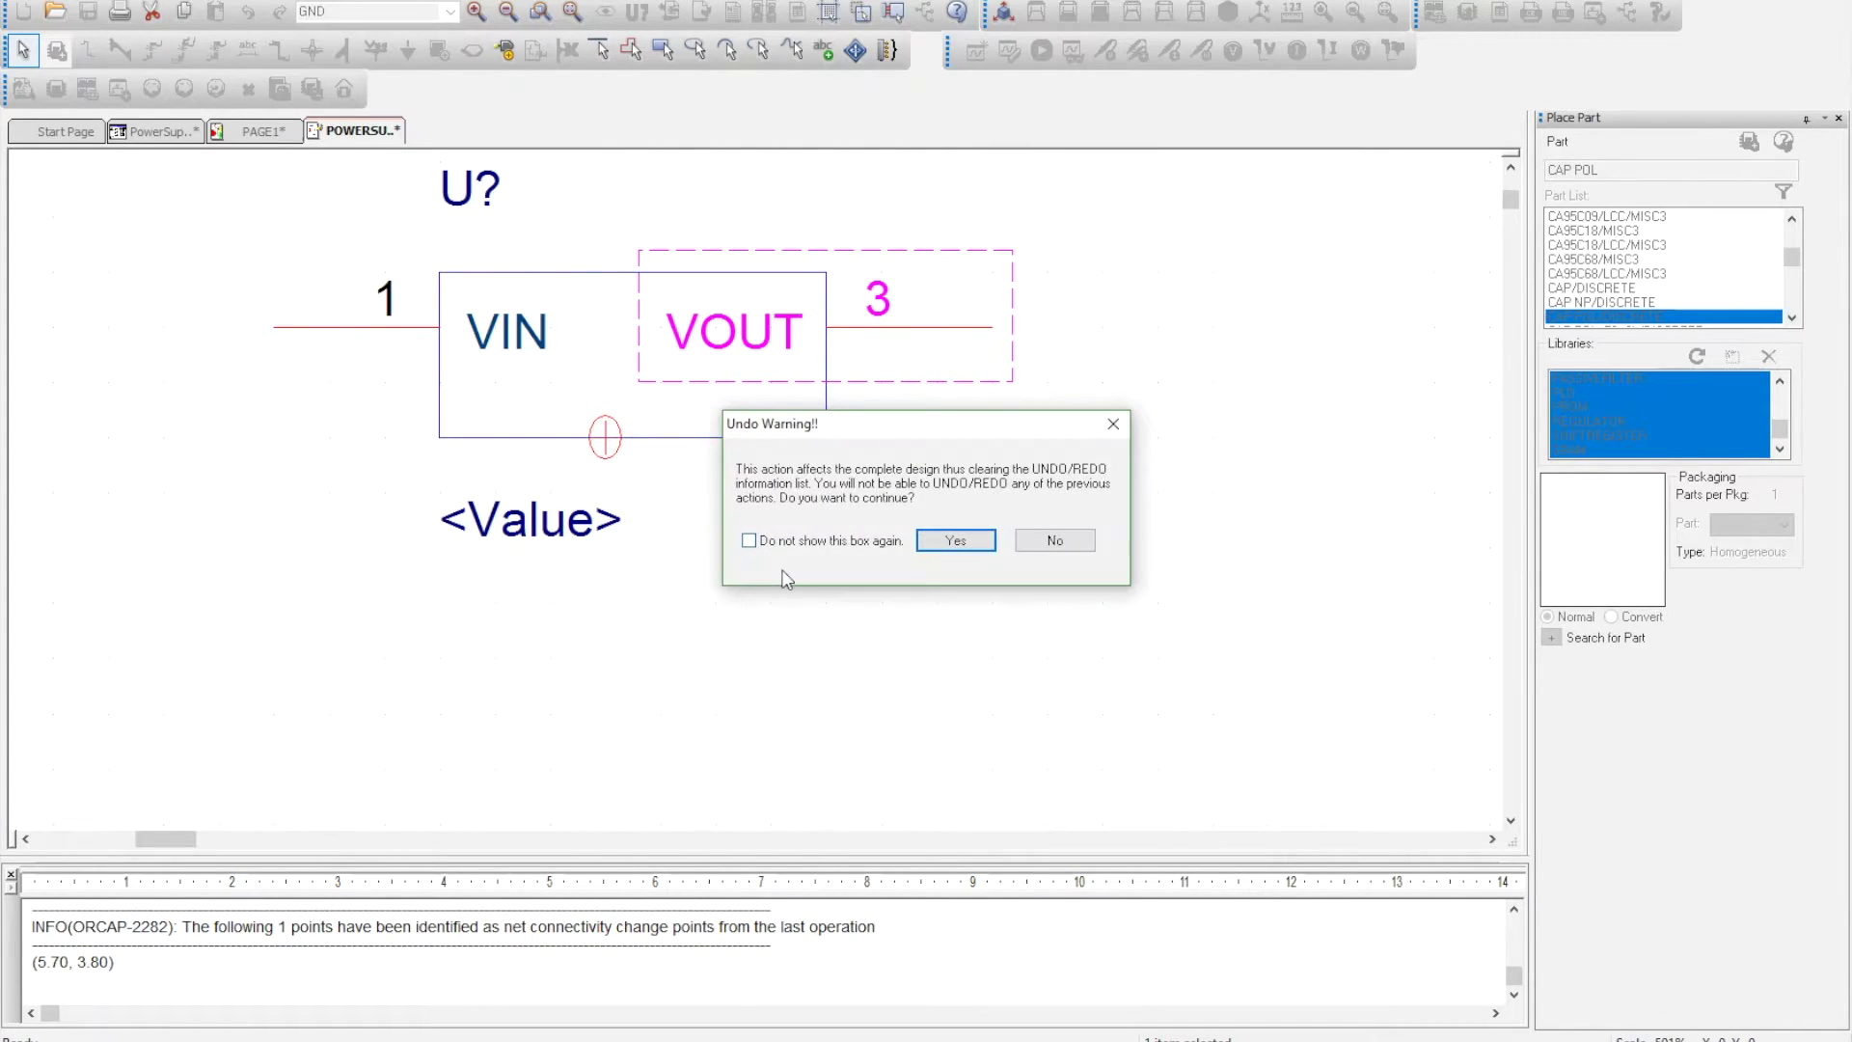
left_click(934, 542)
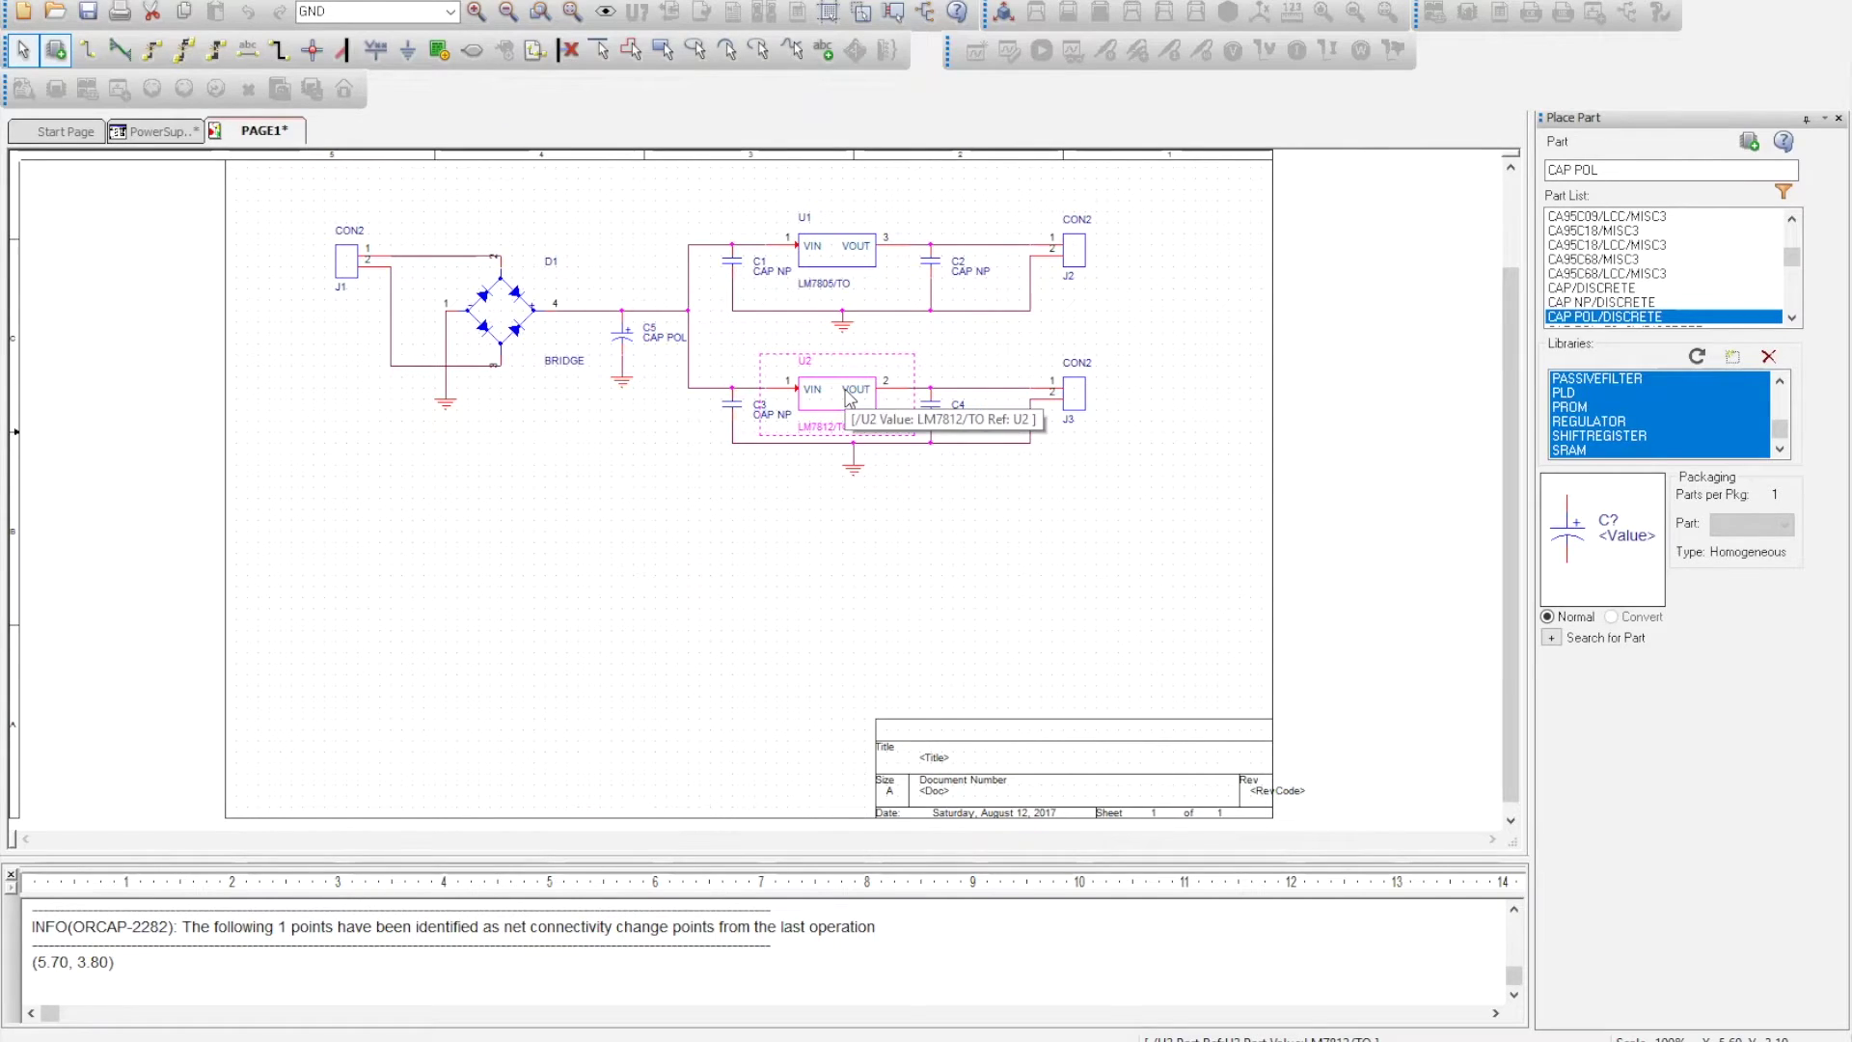
Step: Open U2 in the part editor and renumber its VOUT pin to 3
right_click(849, 397)
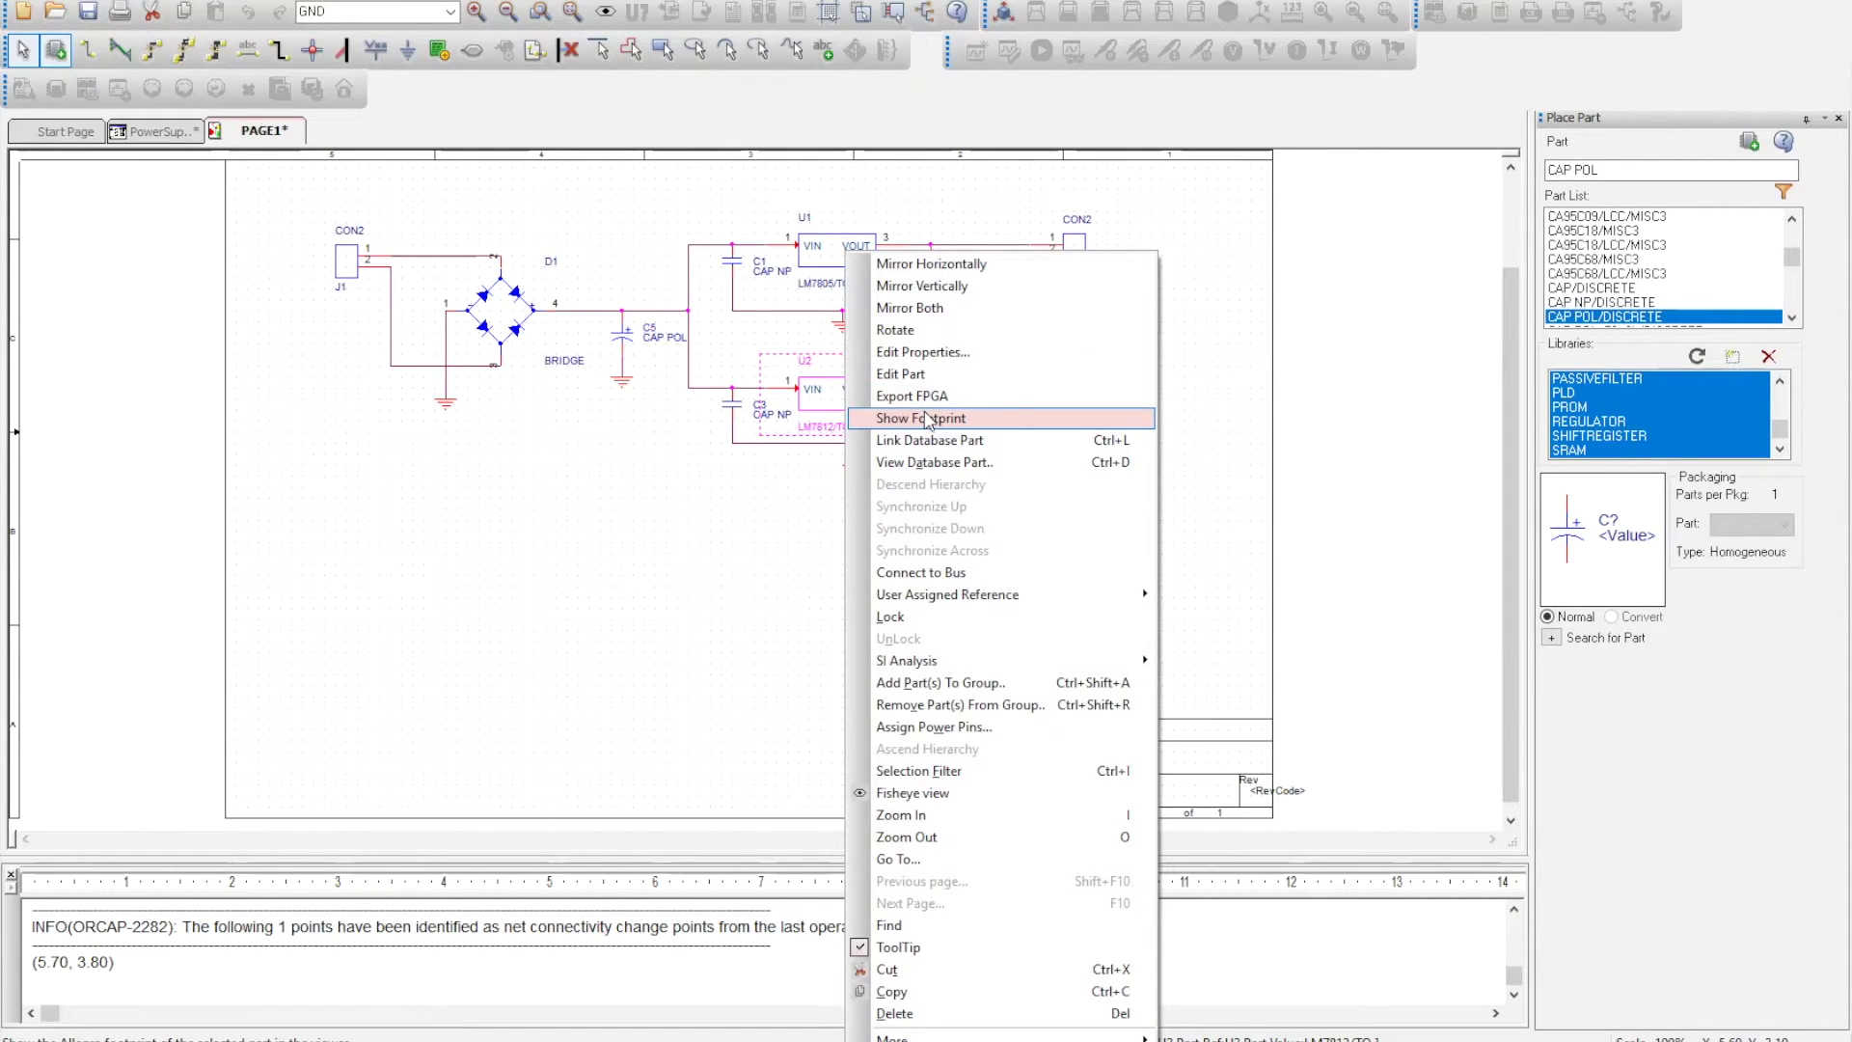
left_click(965, 374)
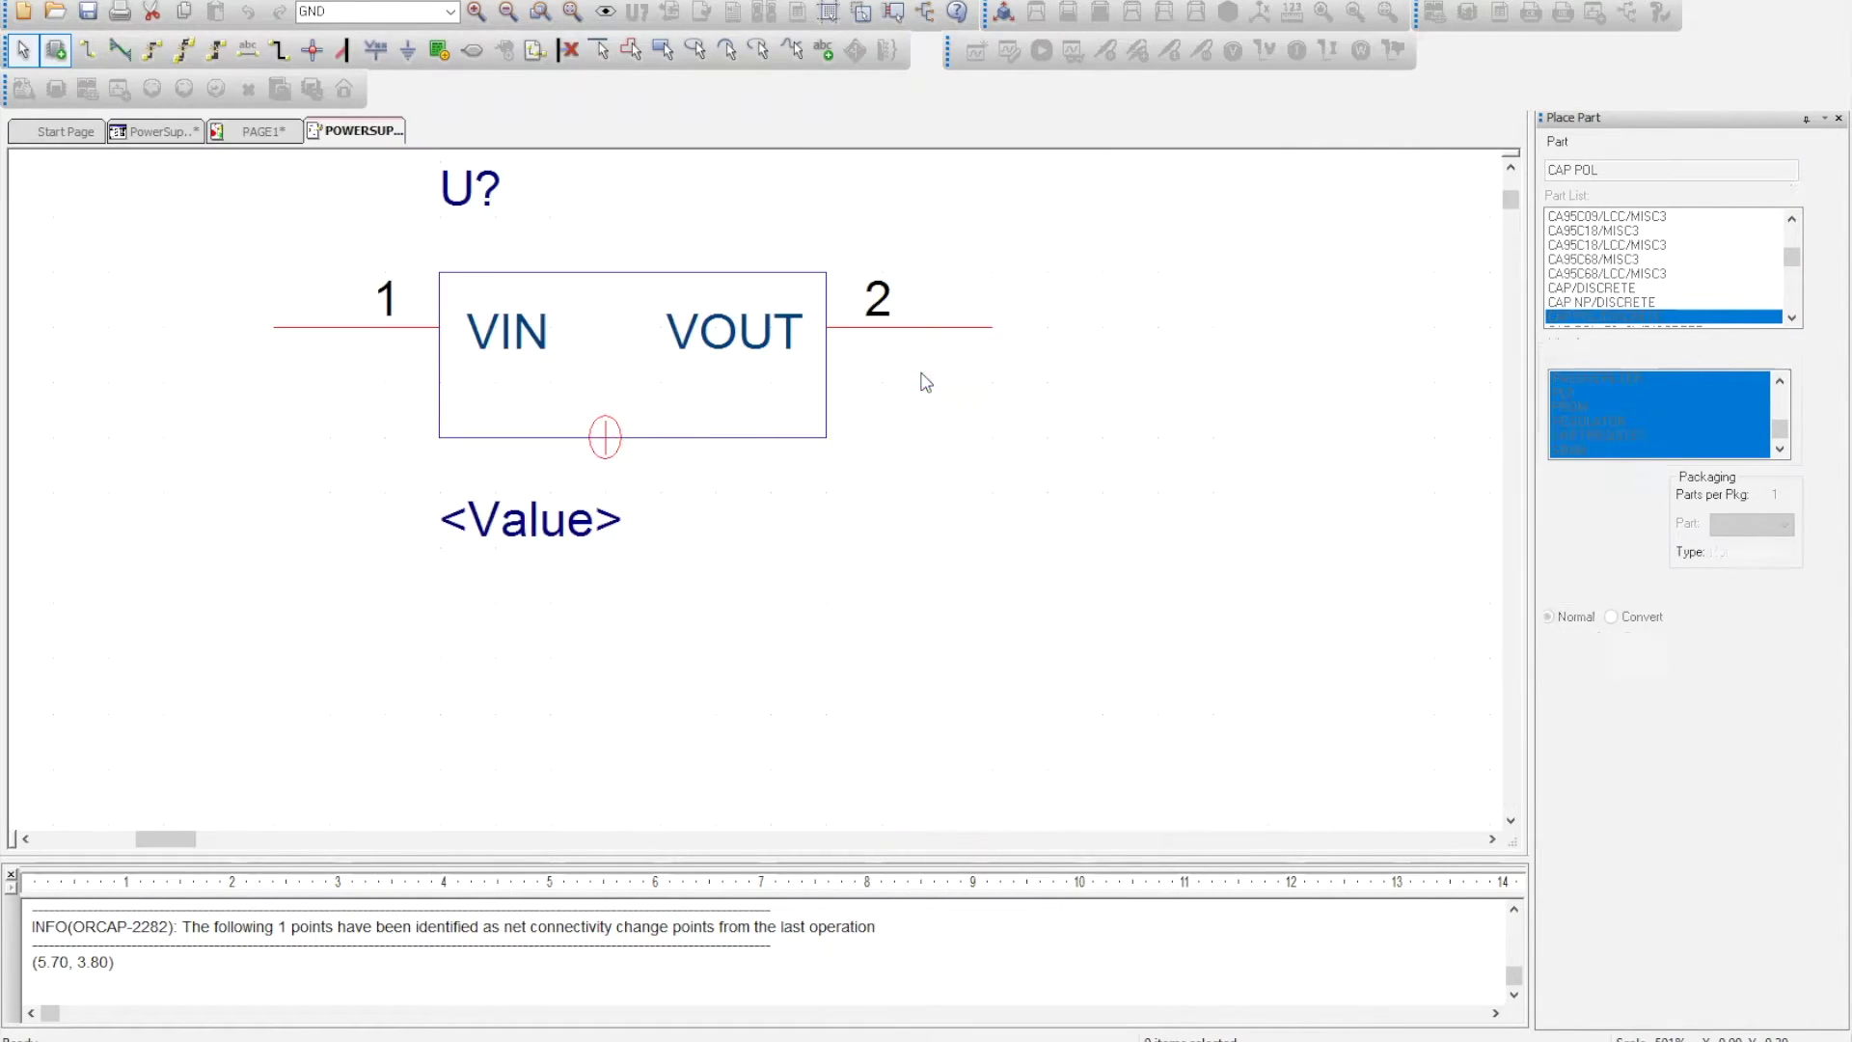
double_click(969, 370)
double_click(805, 500)
type("3")
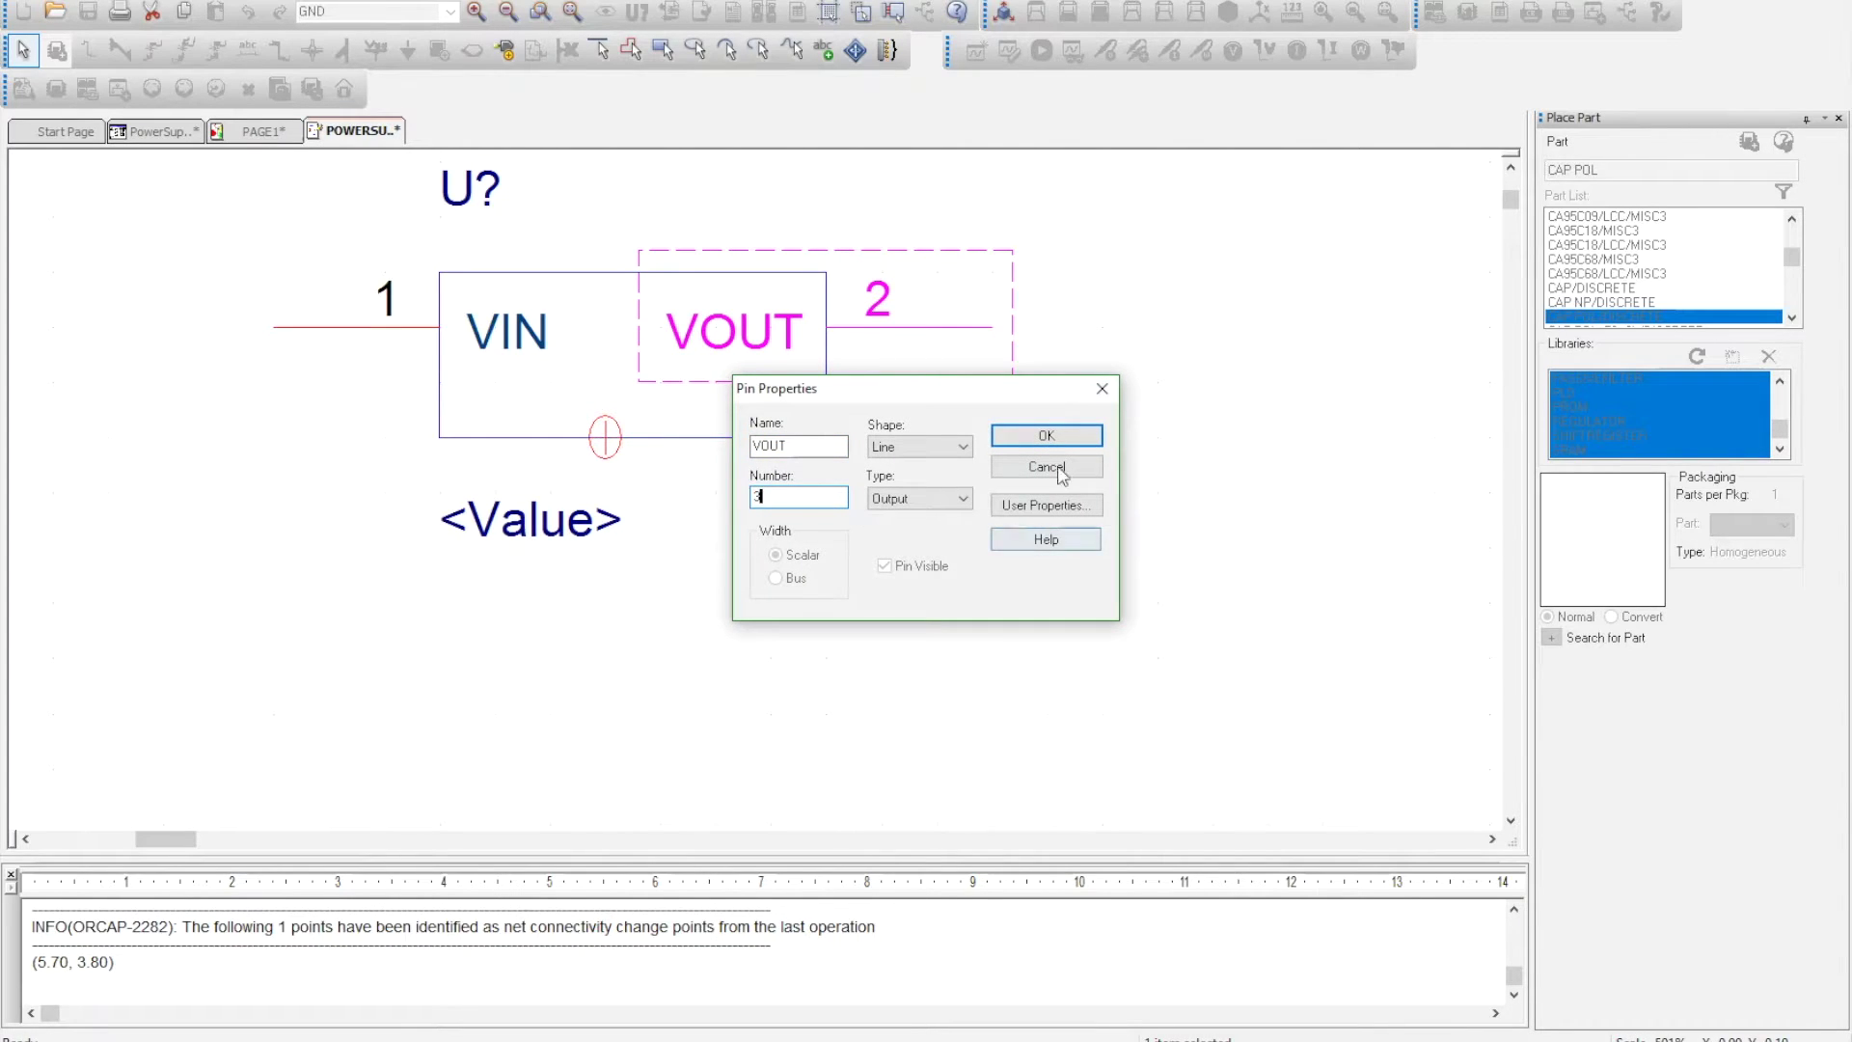
left_click(1066, 431)
Step: Check U2's GND pin number, then apply the edit to this instance only
double_click(604, 437)
left_click(781, 498)
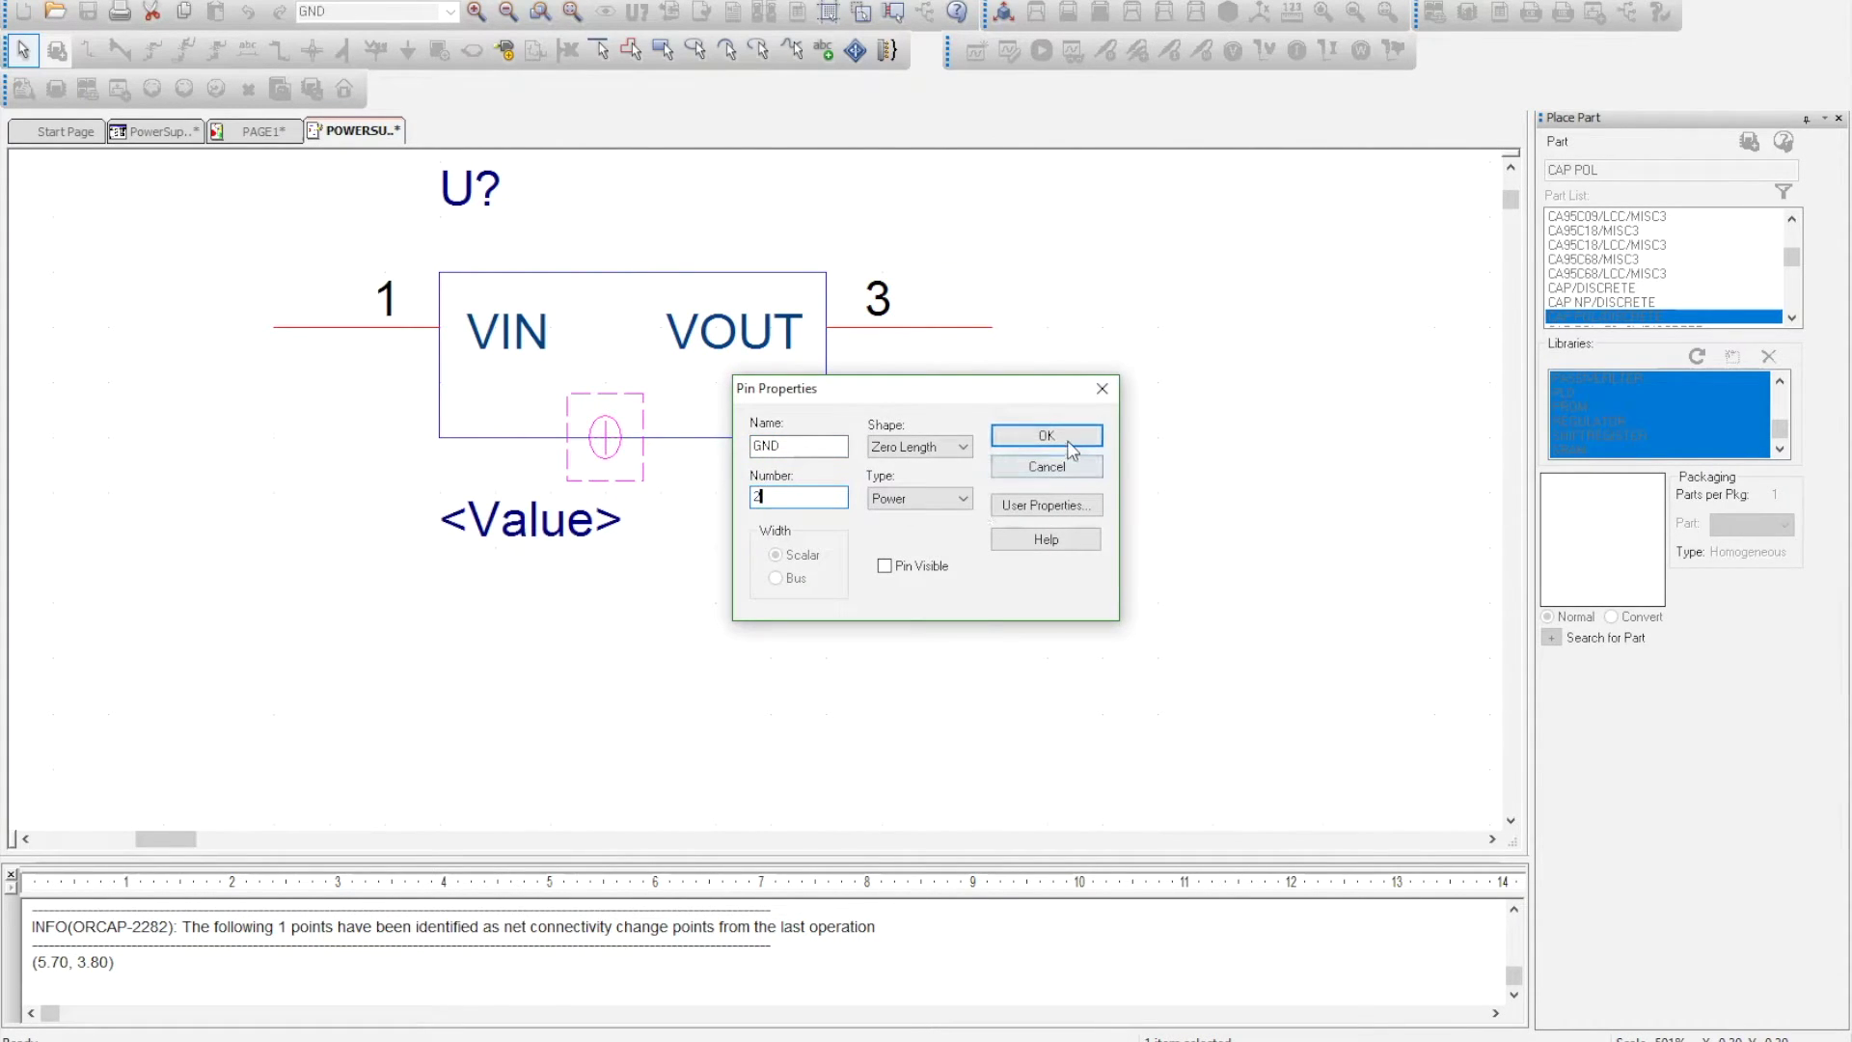
left_click(1047, 435)
right_click(355, 130)
left_click(434, 279)
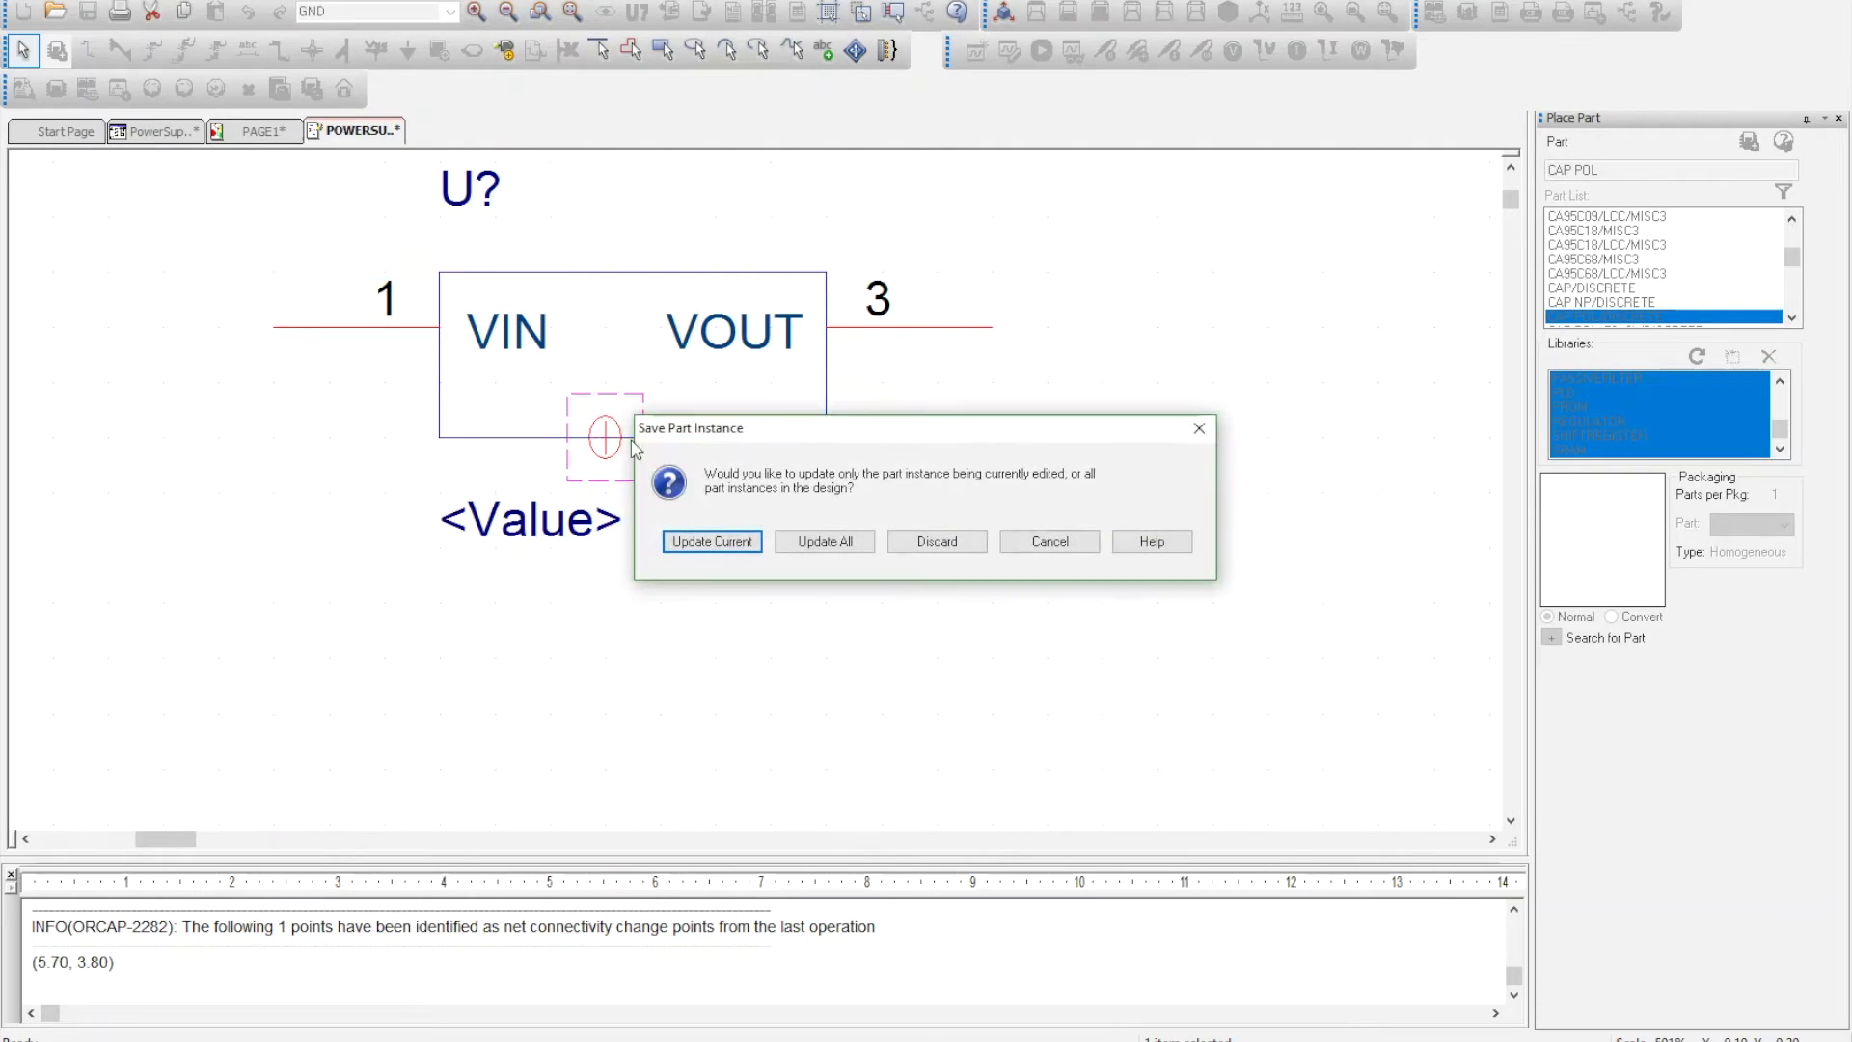
left_click(712, 542)
left_click(970, 540)
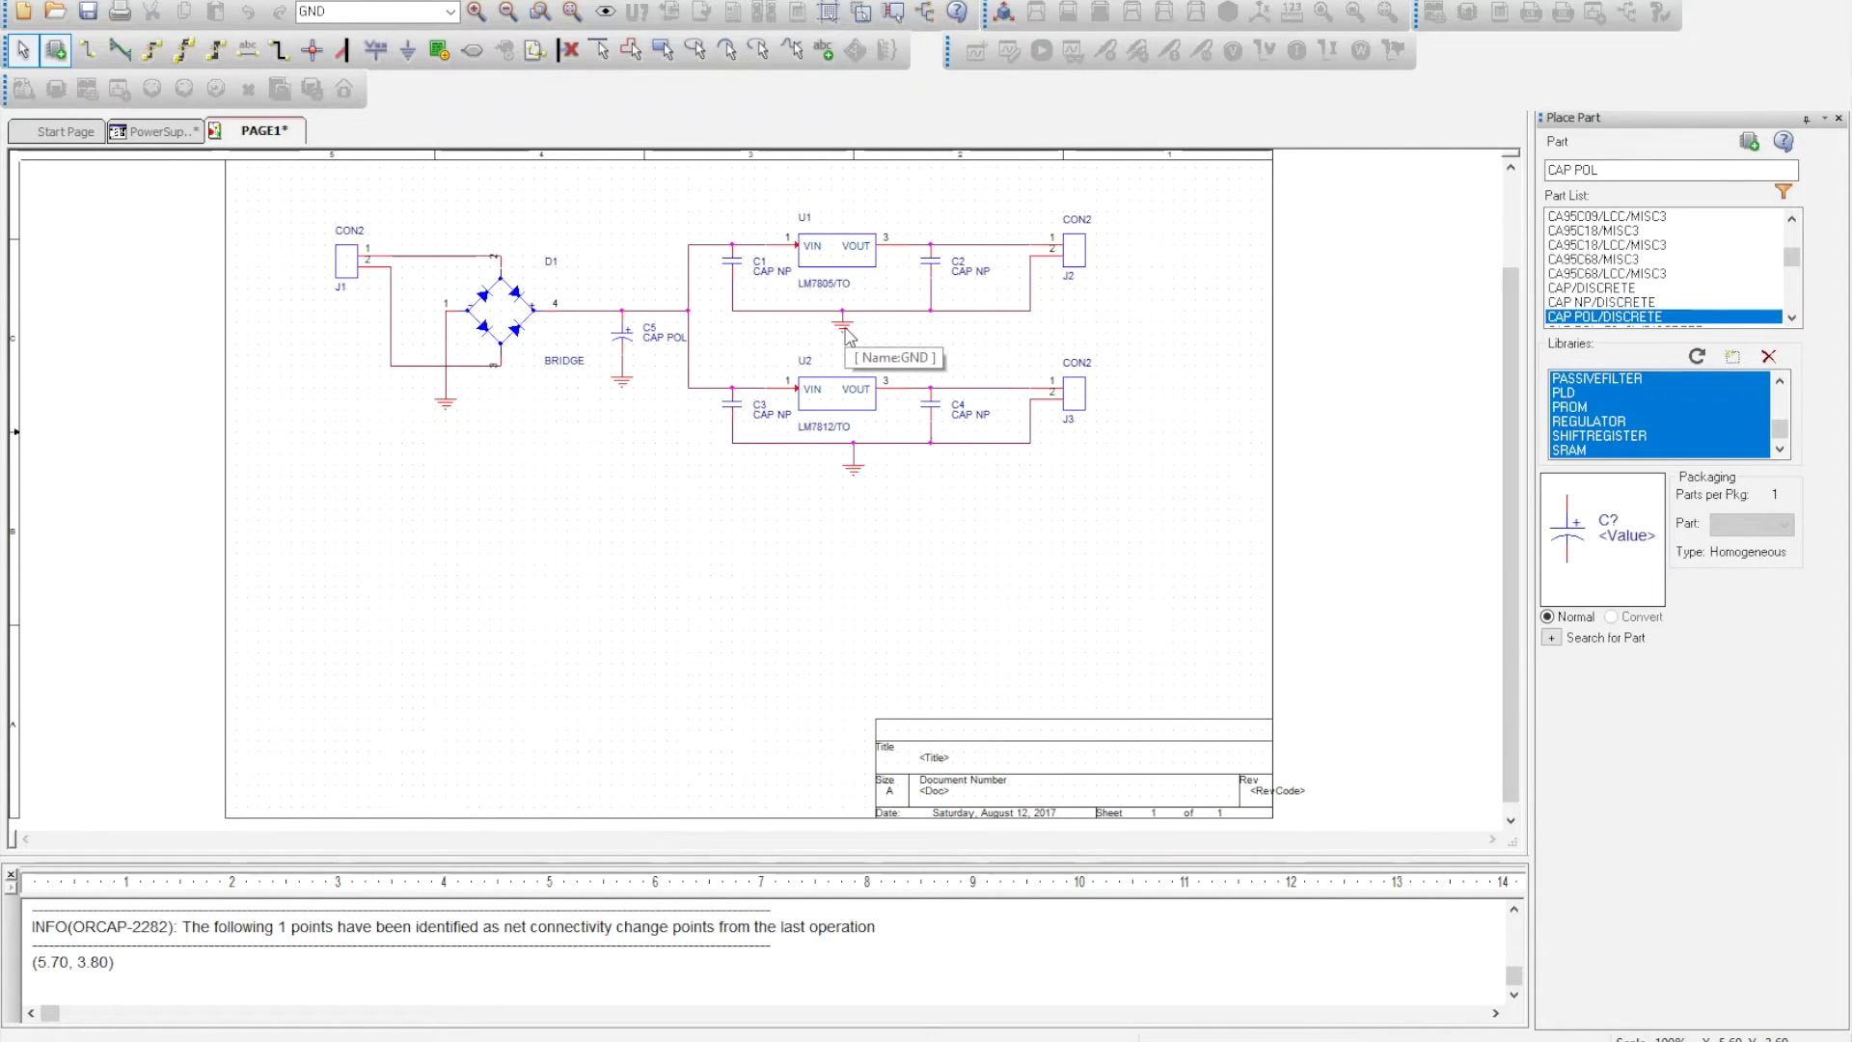
Step: Select both regulators U1 and U2 and bring up their shared actions
right_click(628, 479)
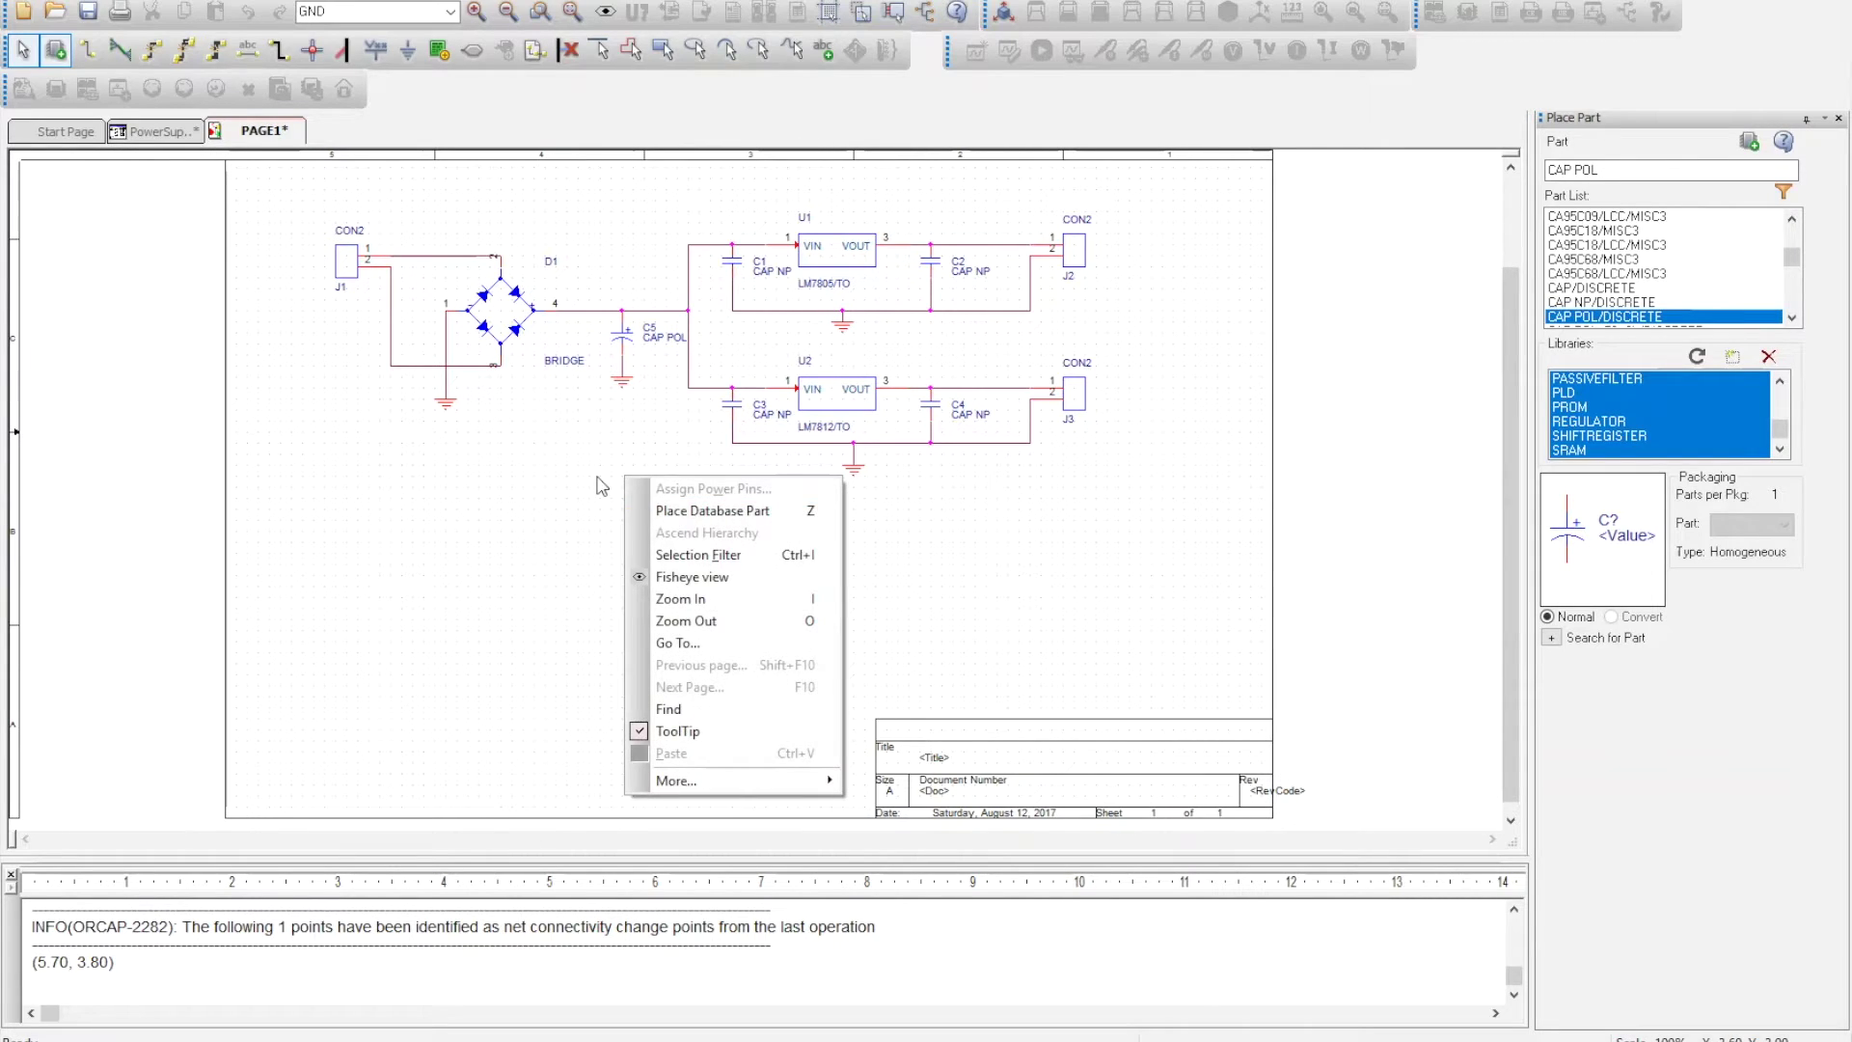
right_click(597, 475)
left_click(842, 405)
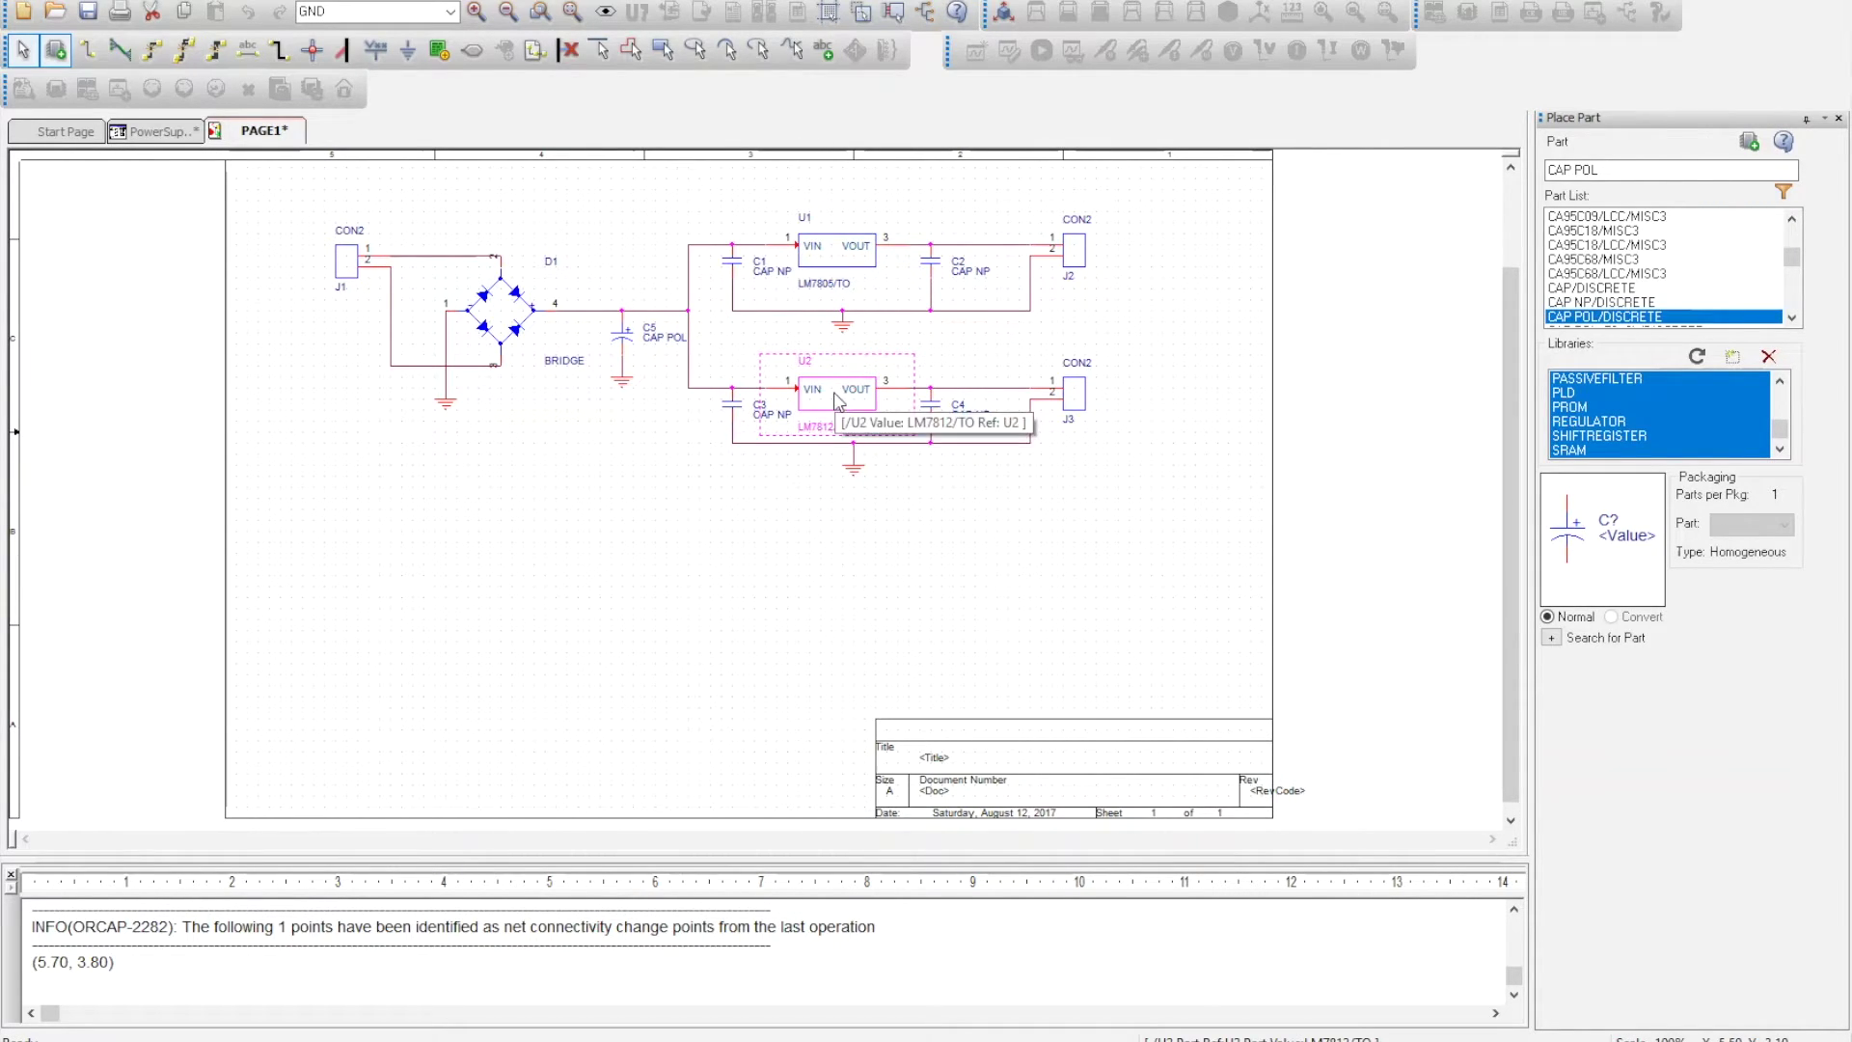
left_click(830, 257, "ctrl")
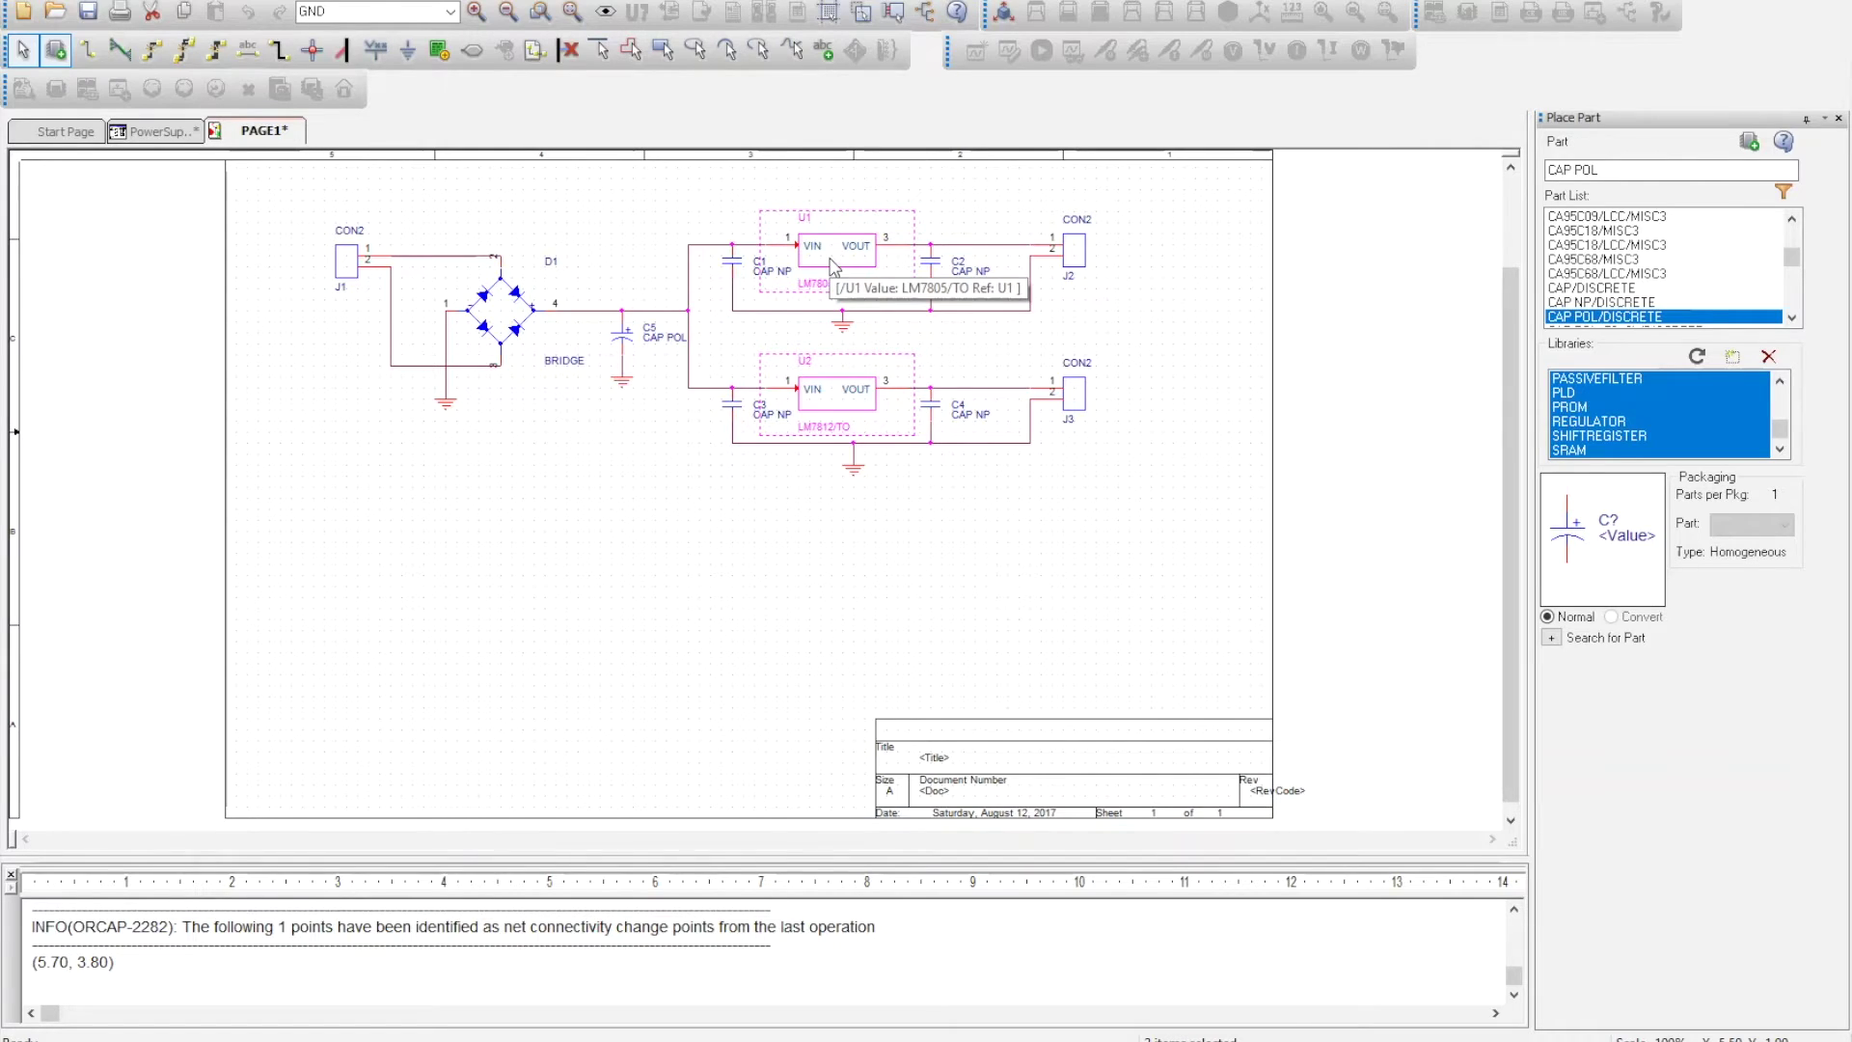
right_click(831, 262)
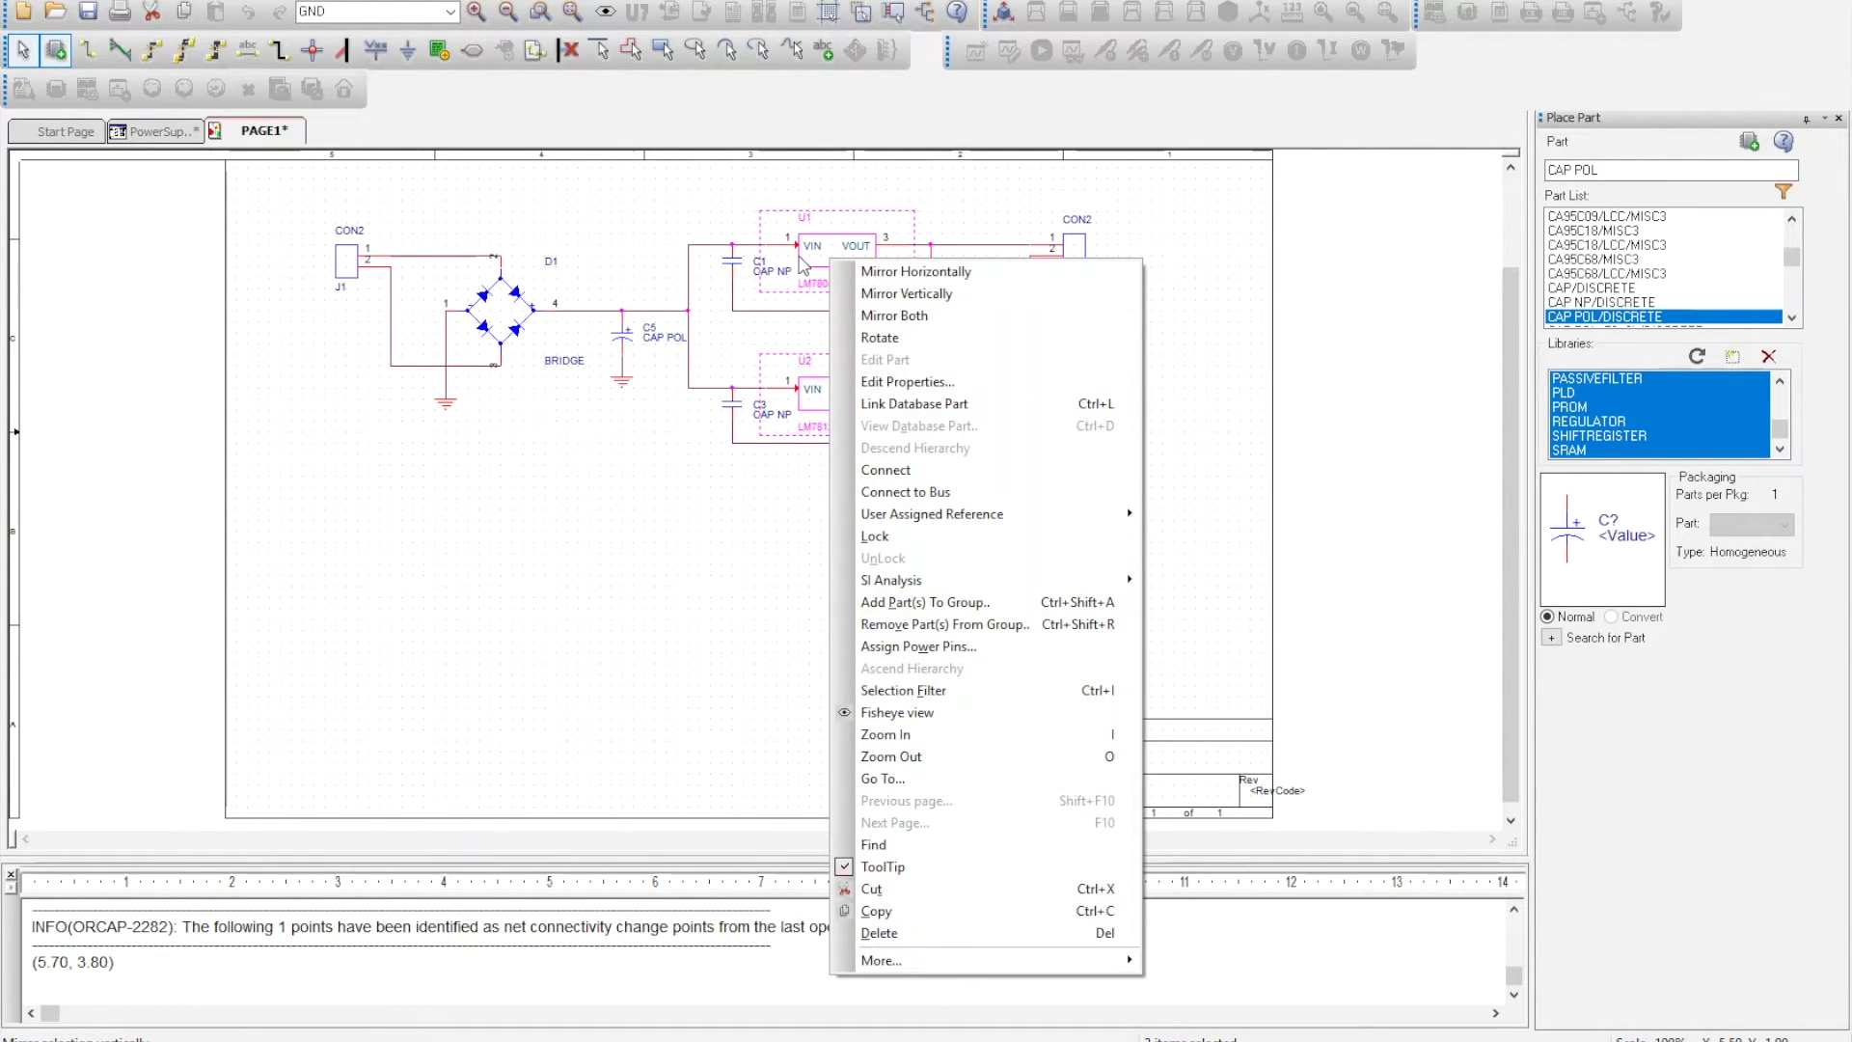
left_click(765, 395)
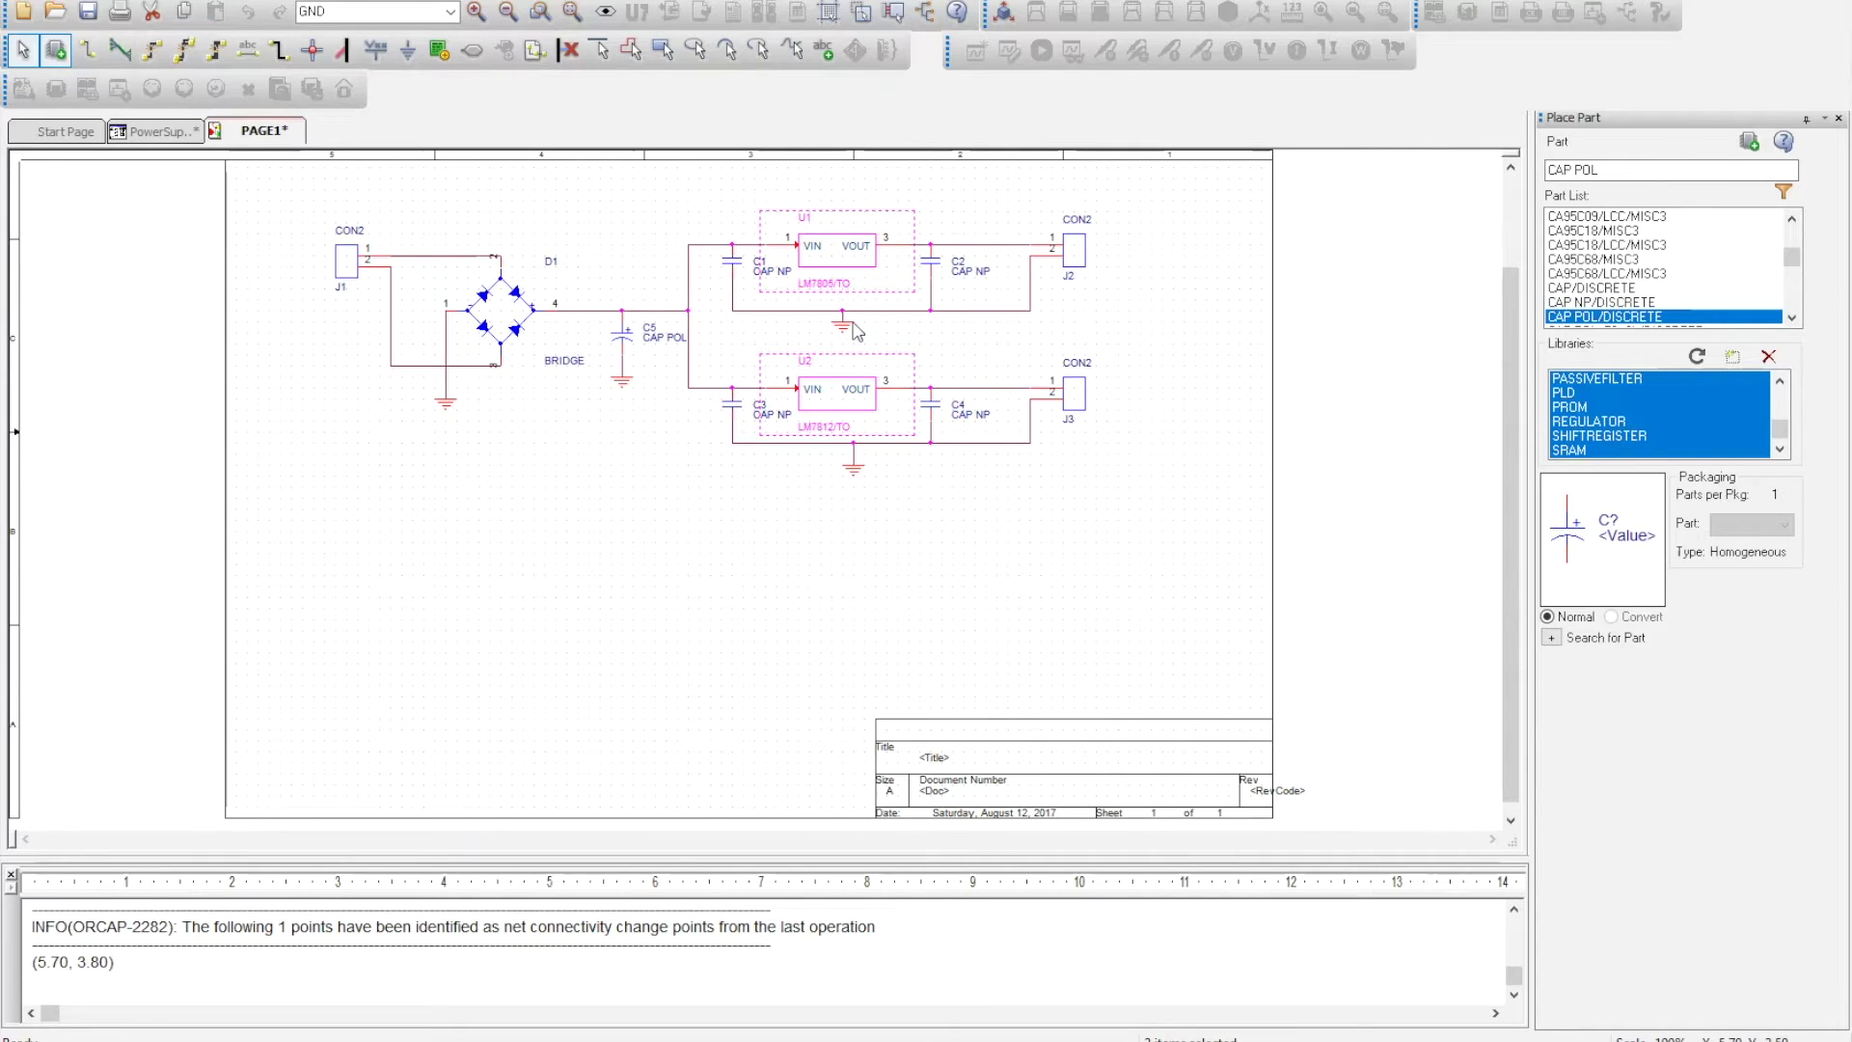
right_click(851, 257)
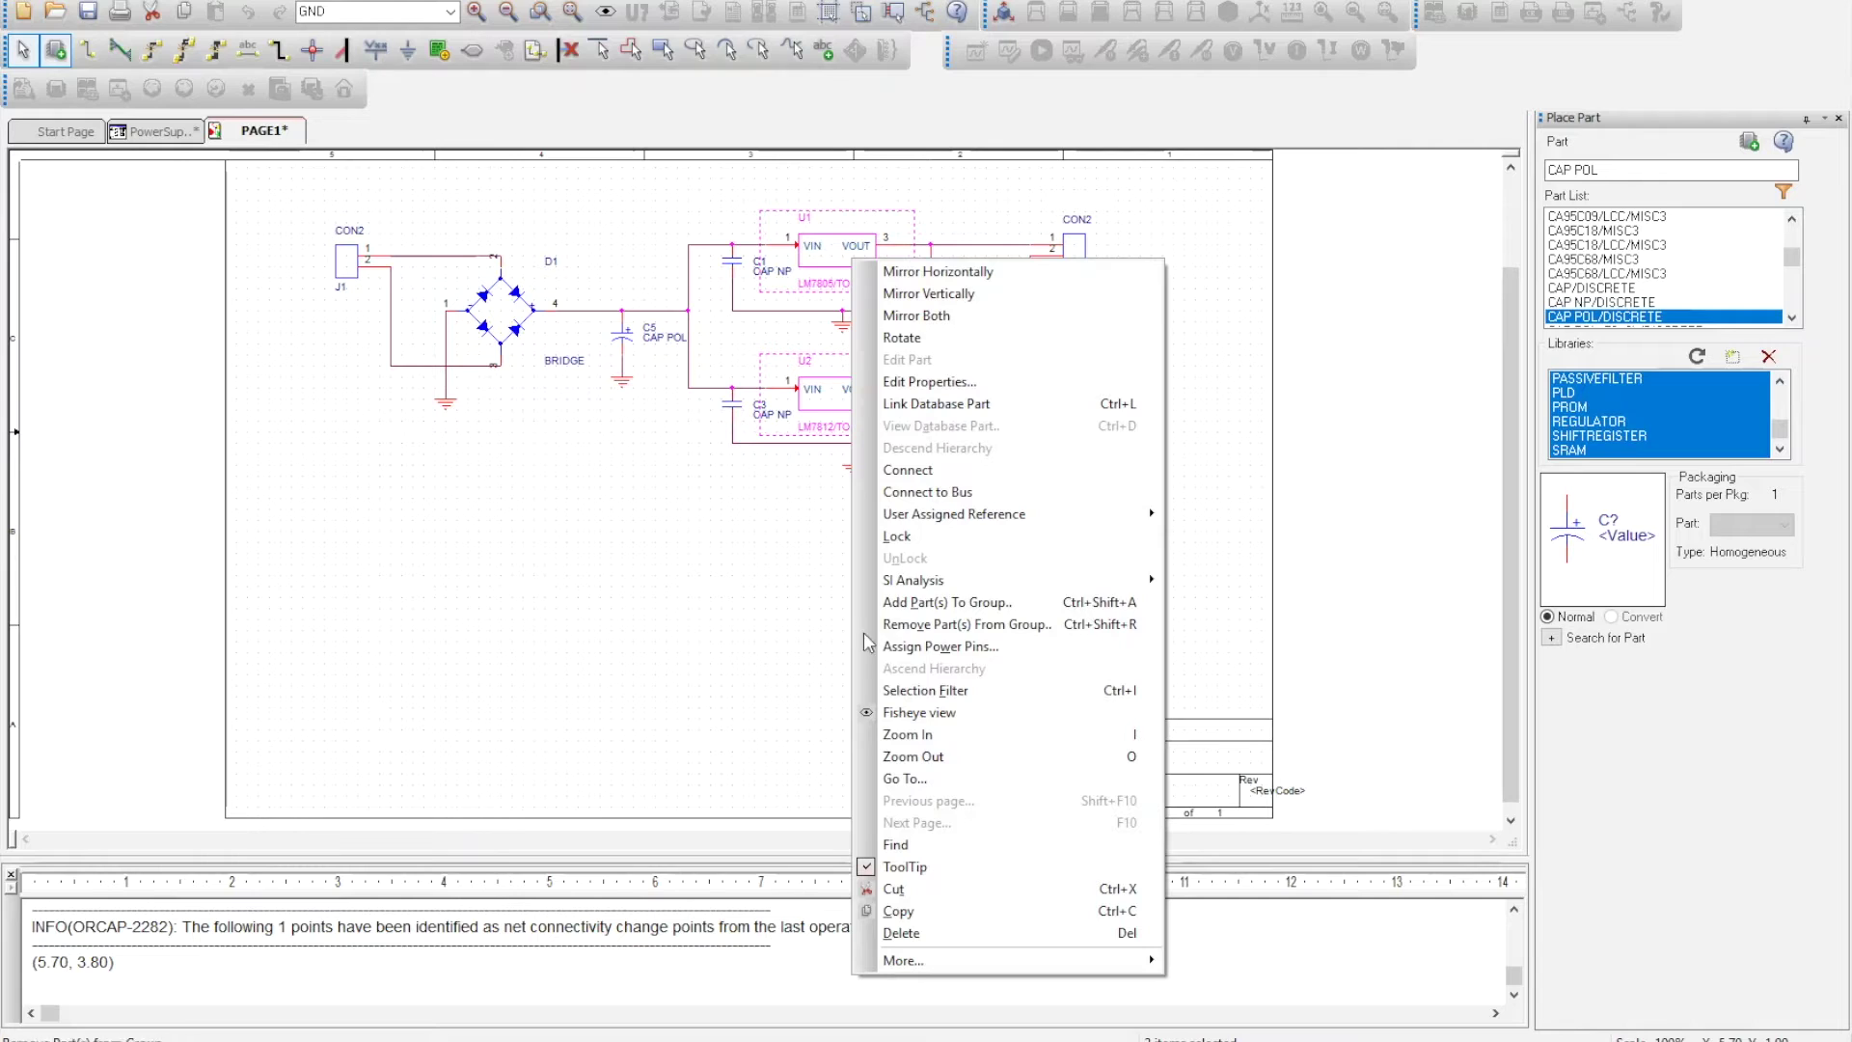
Step: Assign Power Pins with power name GND for both U1 and U2, and accept the warning
left_click(972, 652)
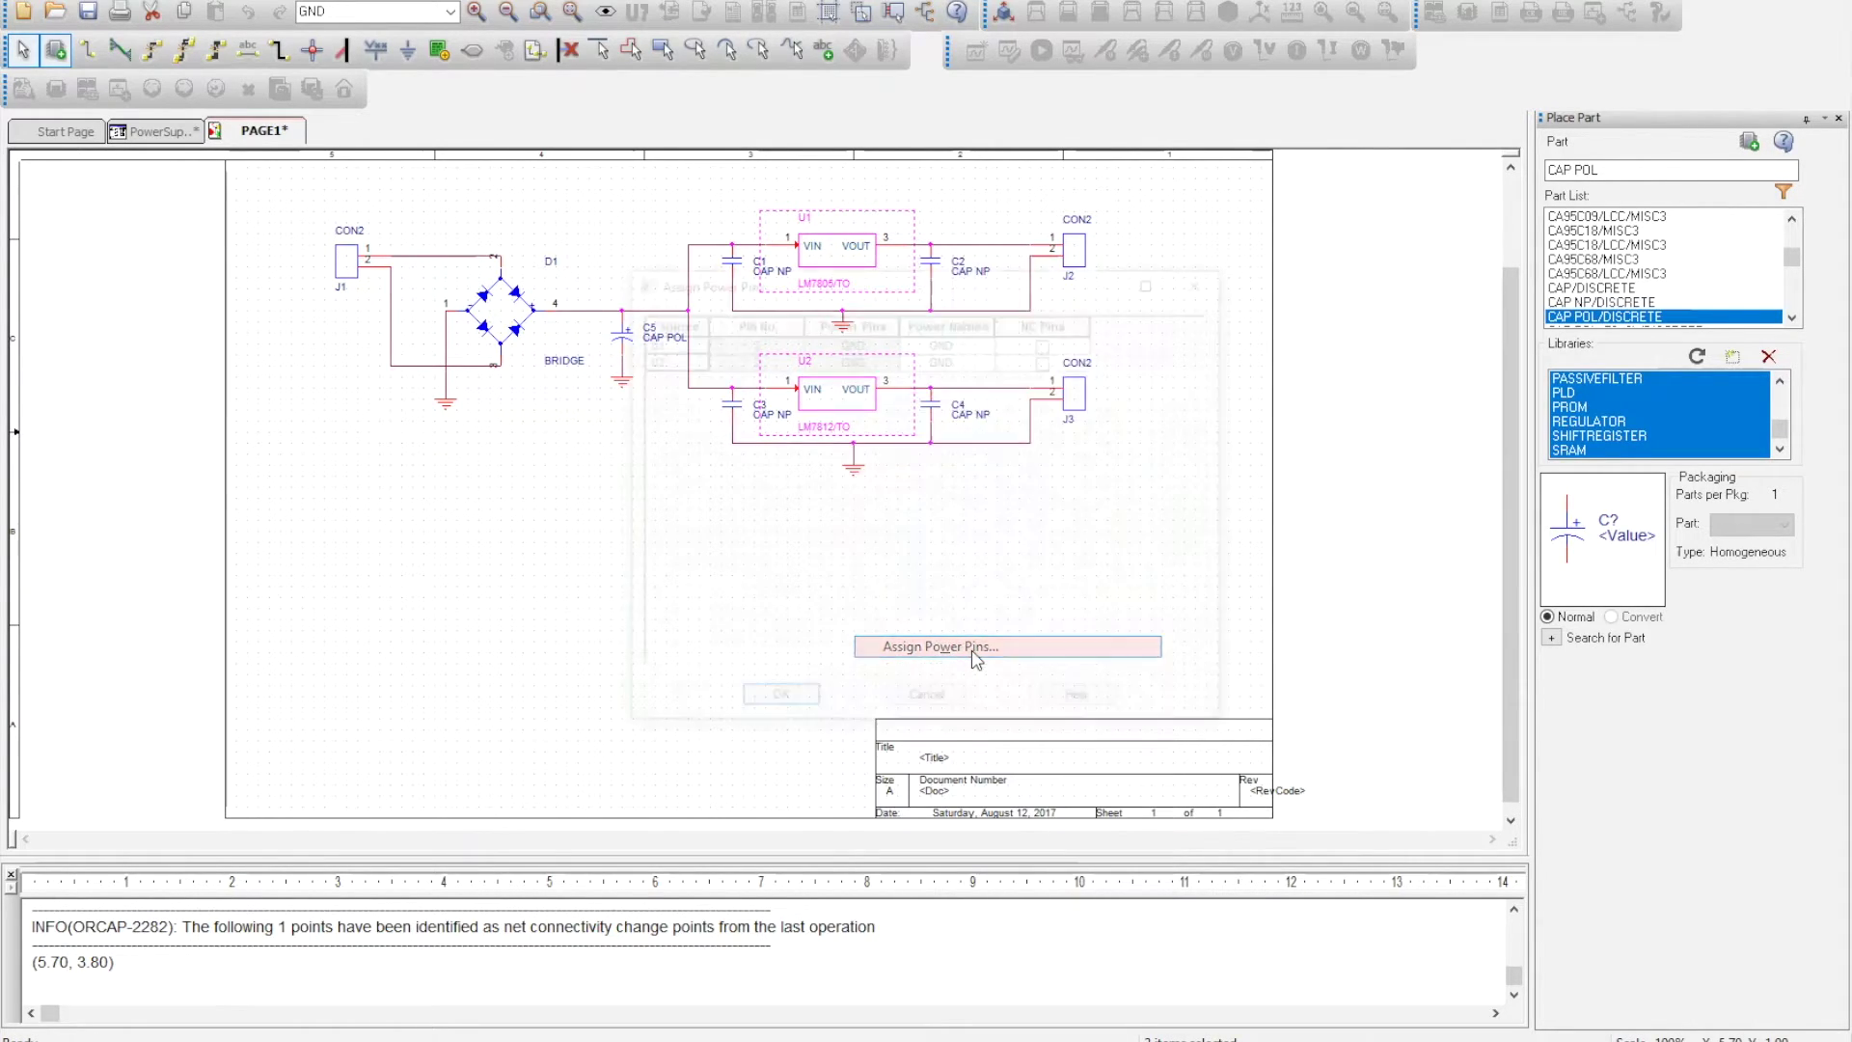
left_click(966, 341)
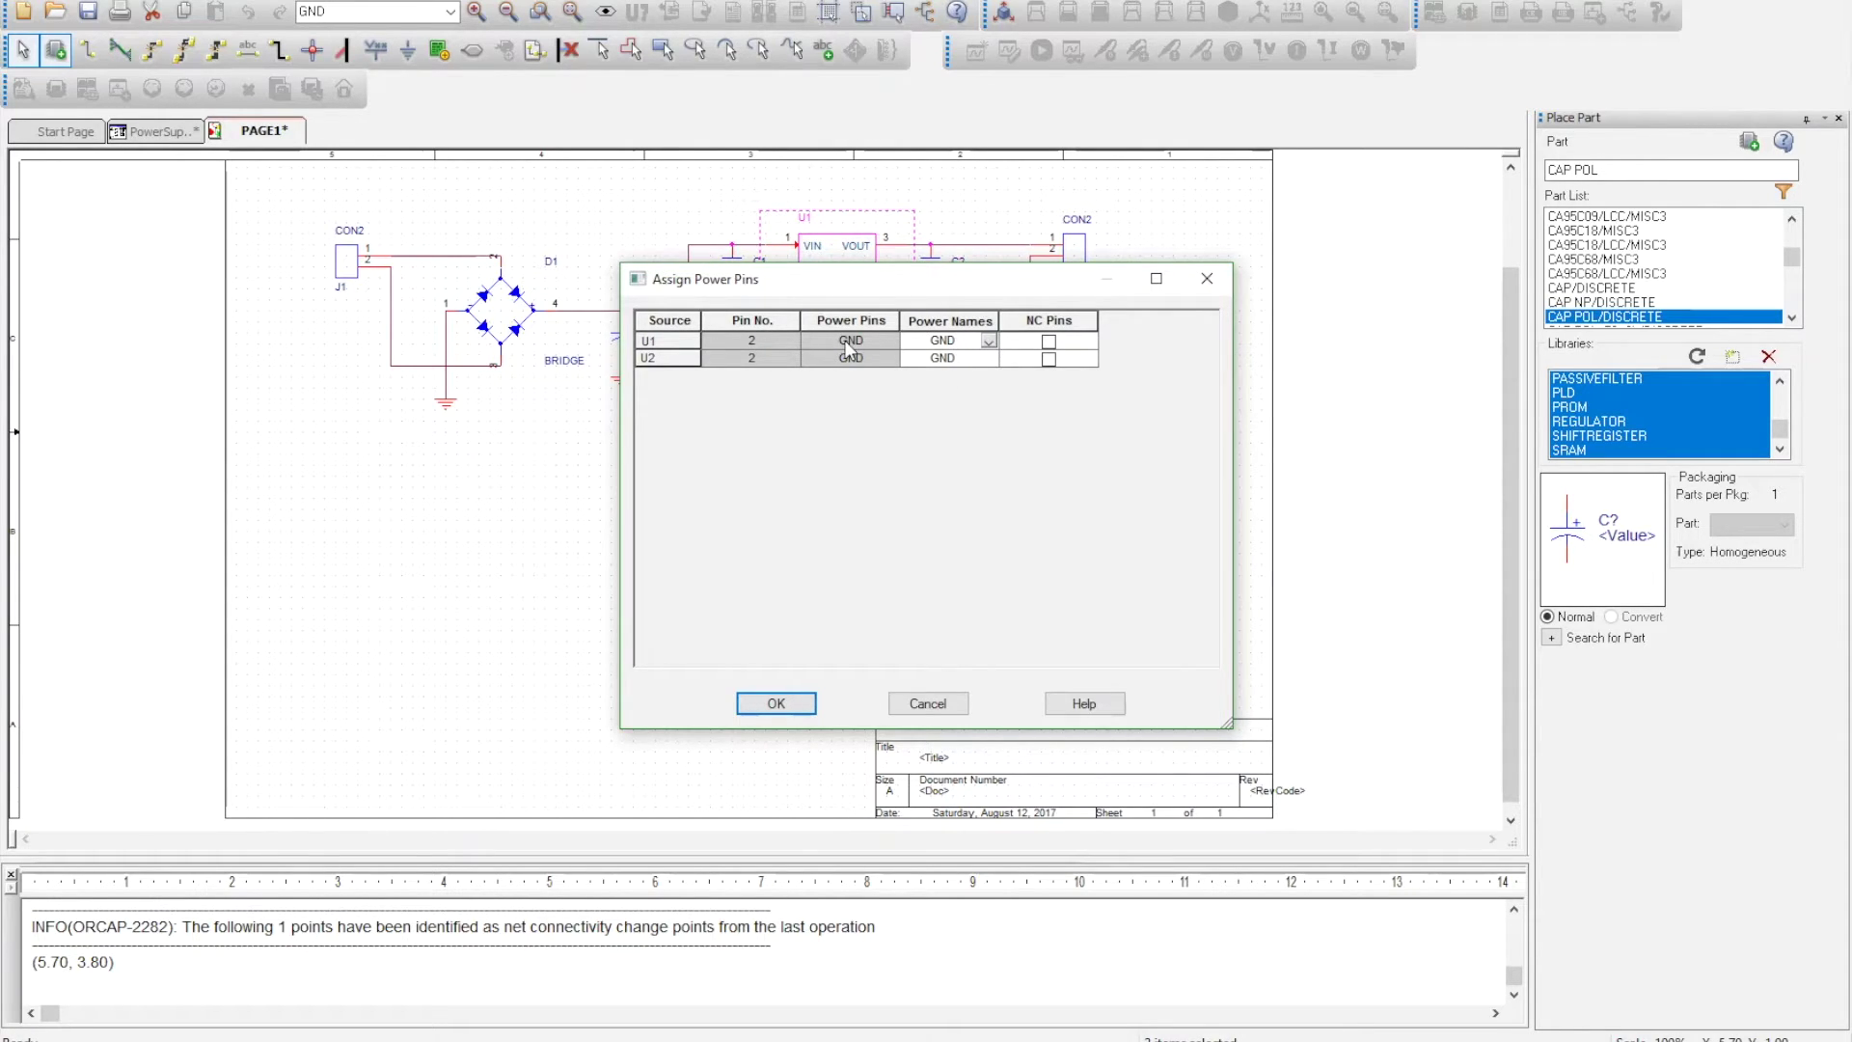
left_click(989, 344)
left_click(983, 359)
left_click(986, 359)
left_click(989, 359)
left_click(979, 377)
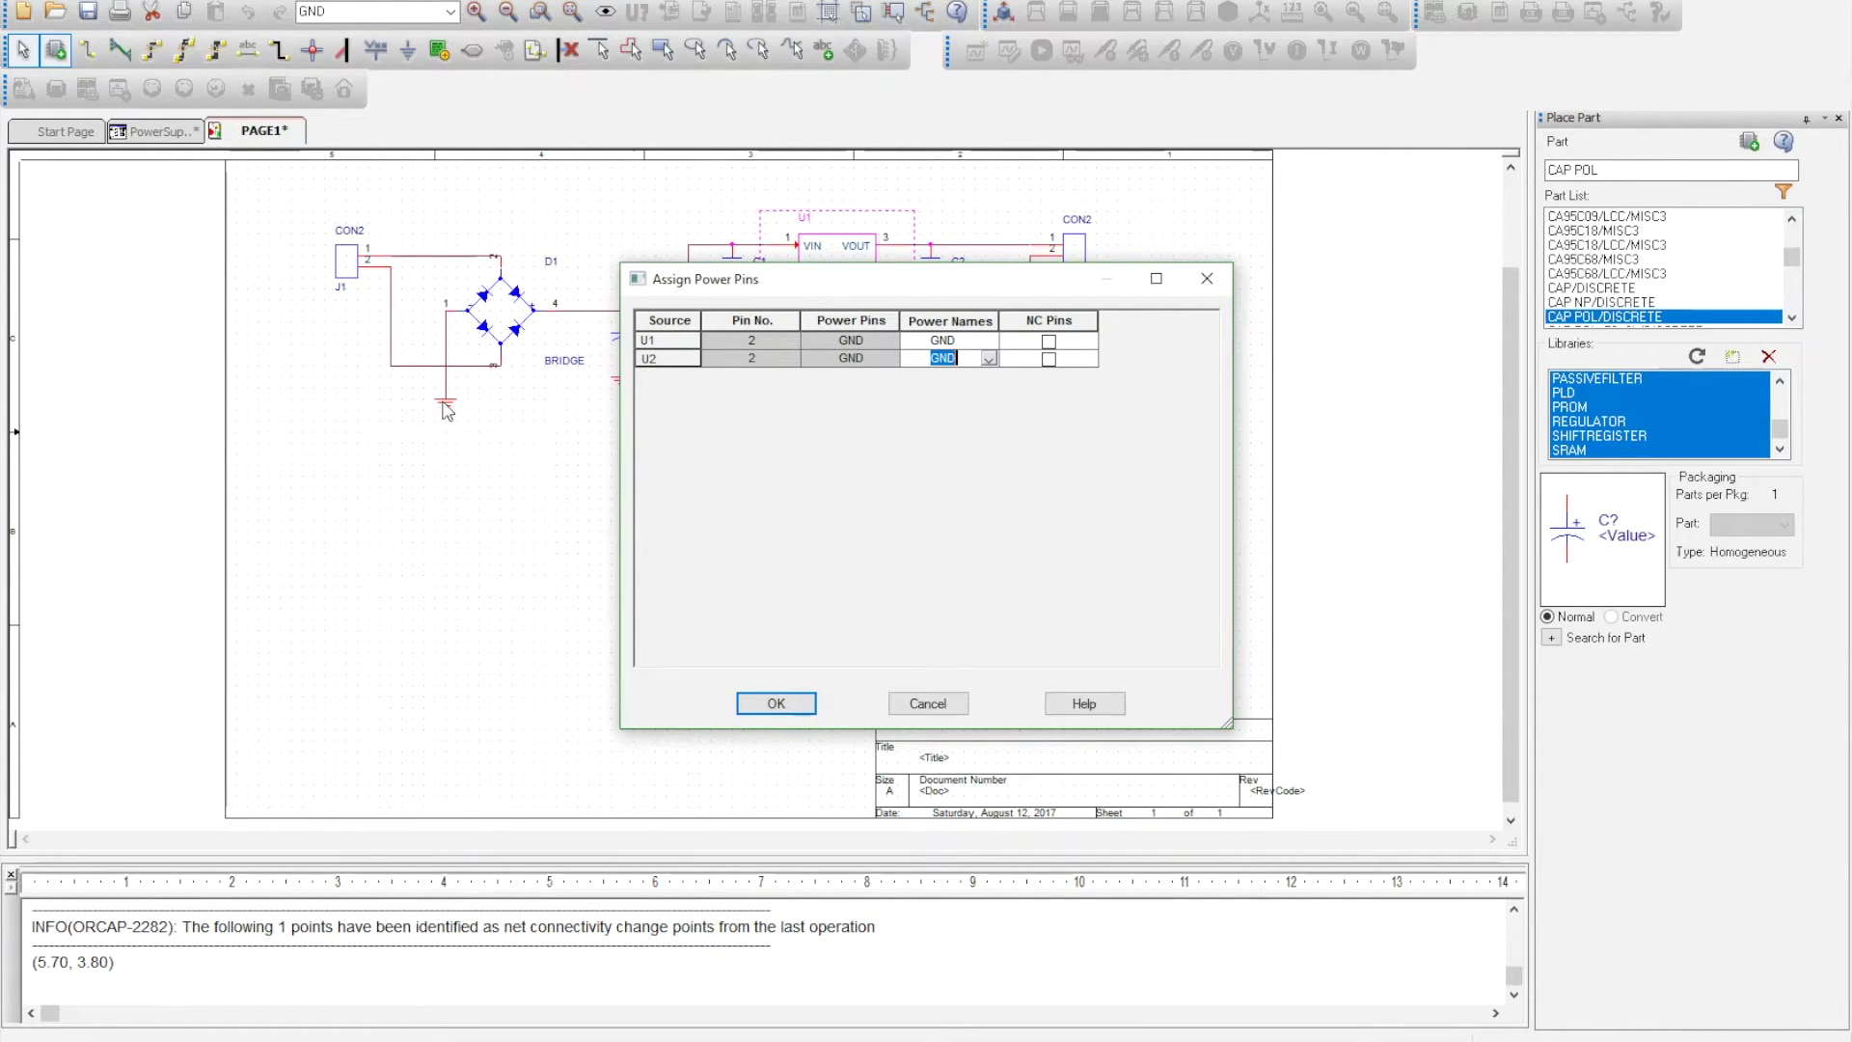
left_click(789, 707)
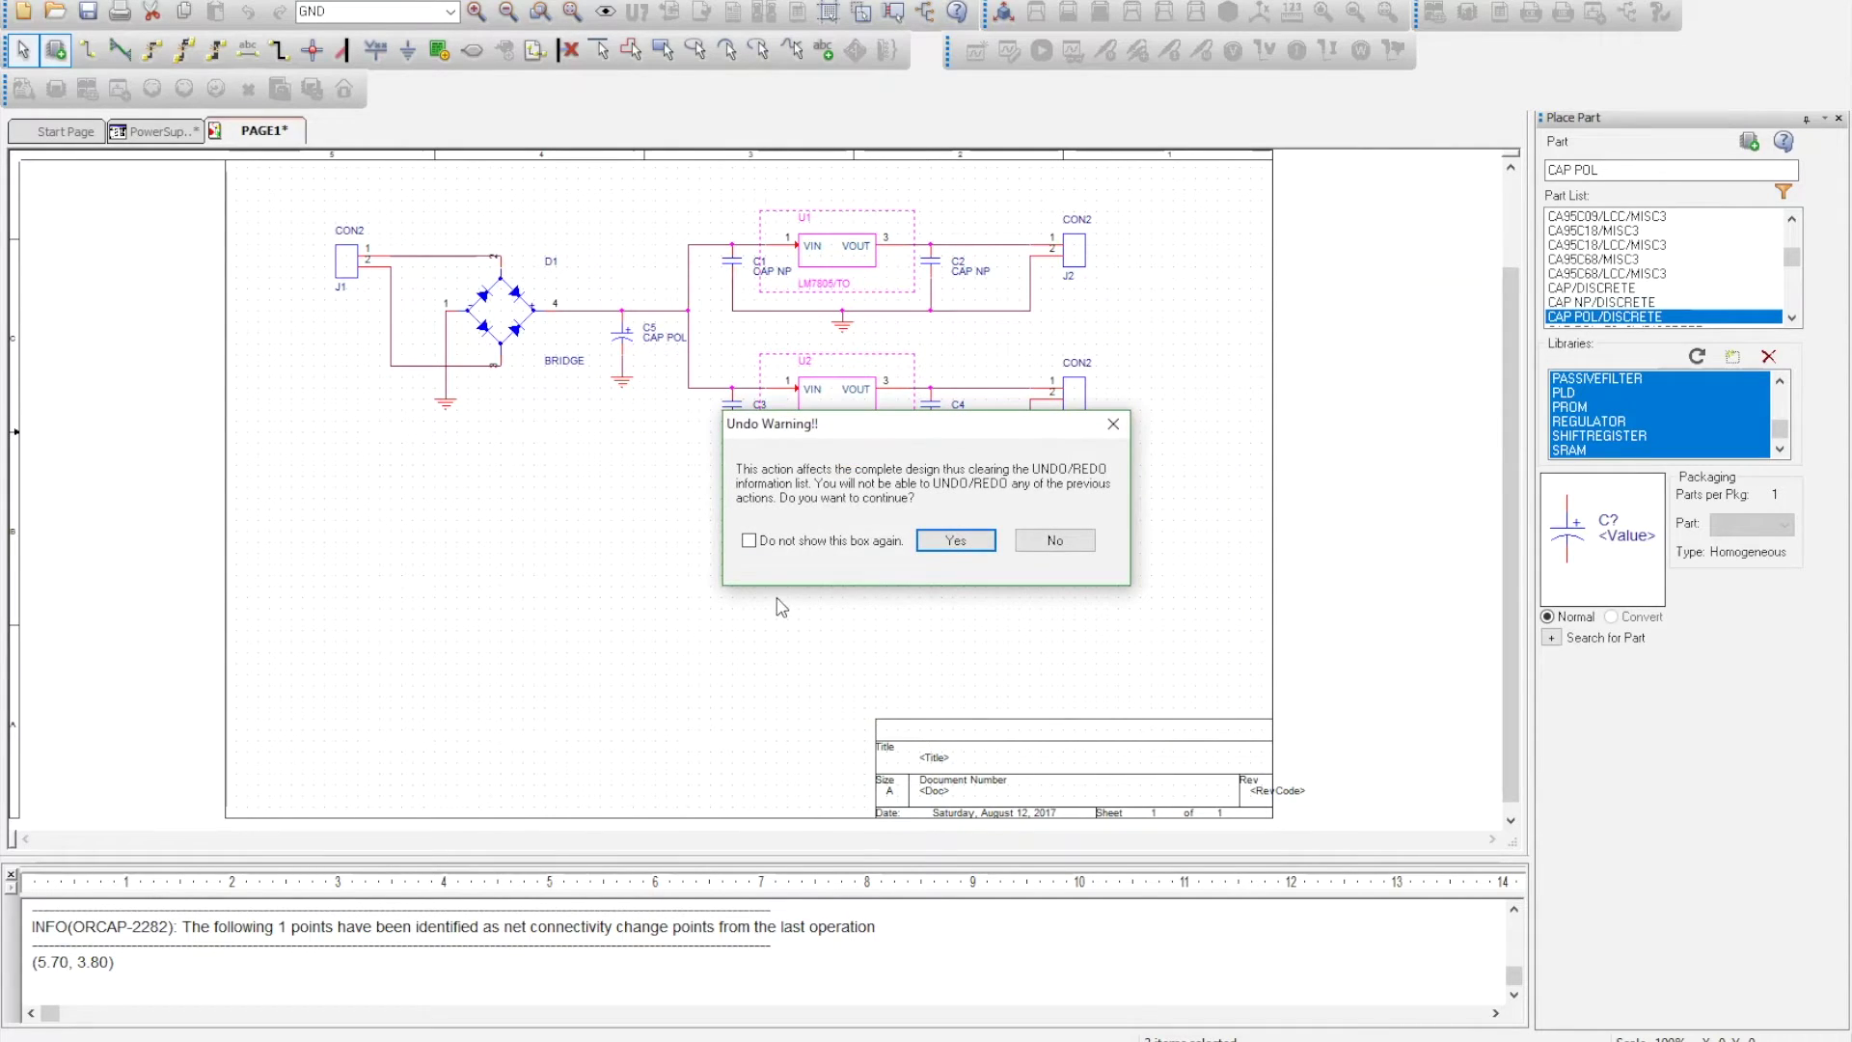
left_click(950, 541)
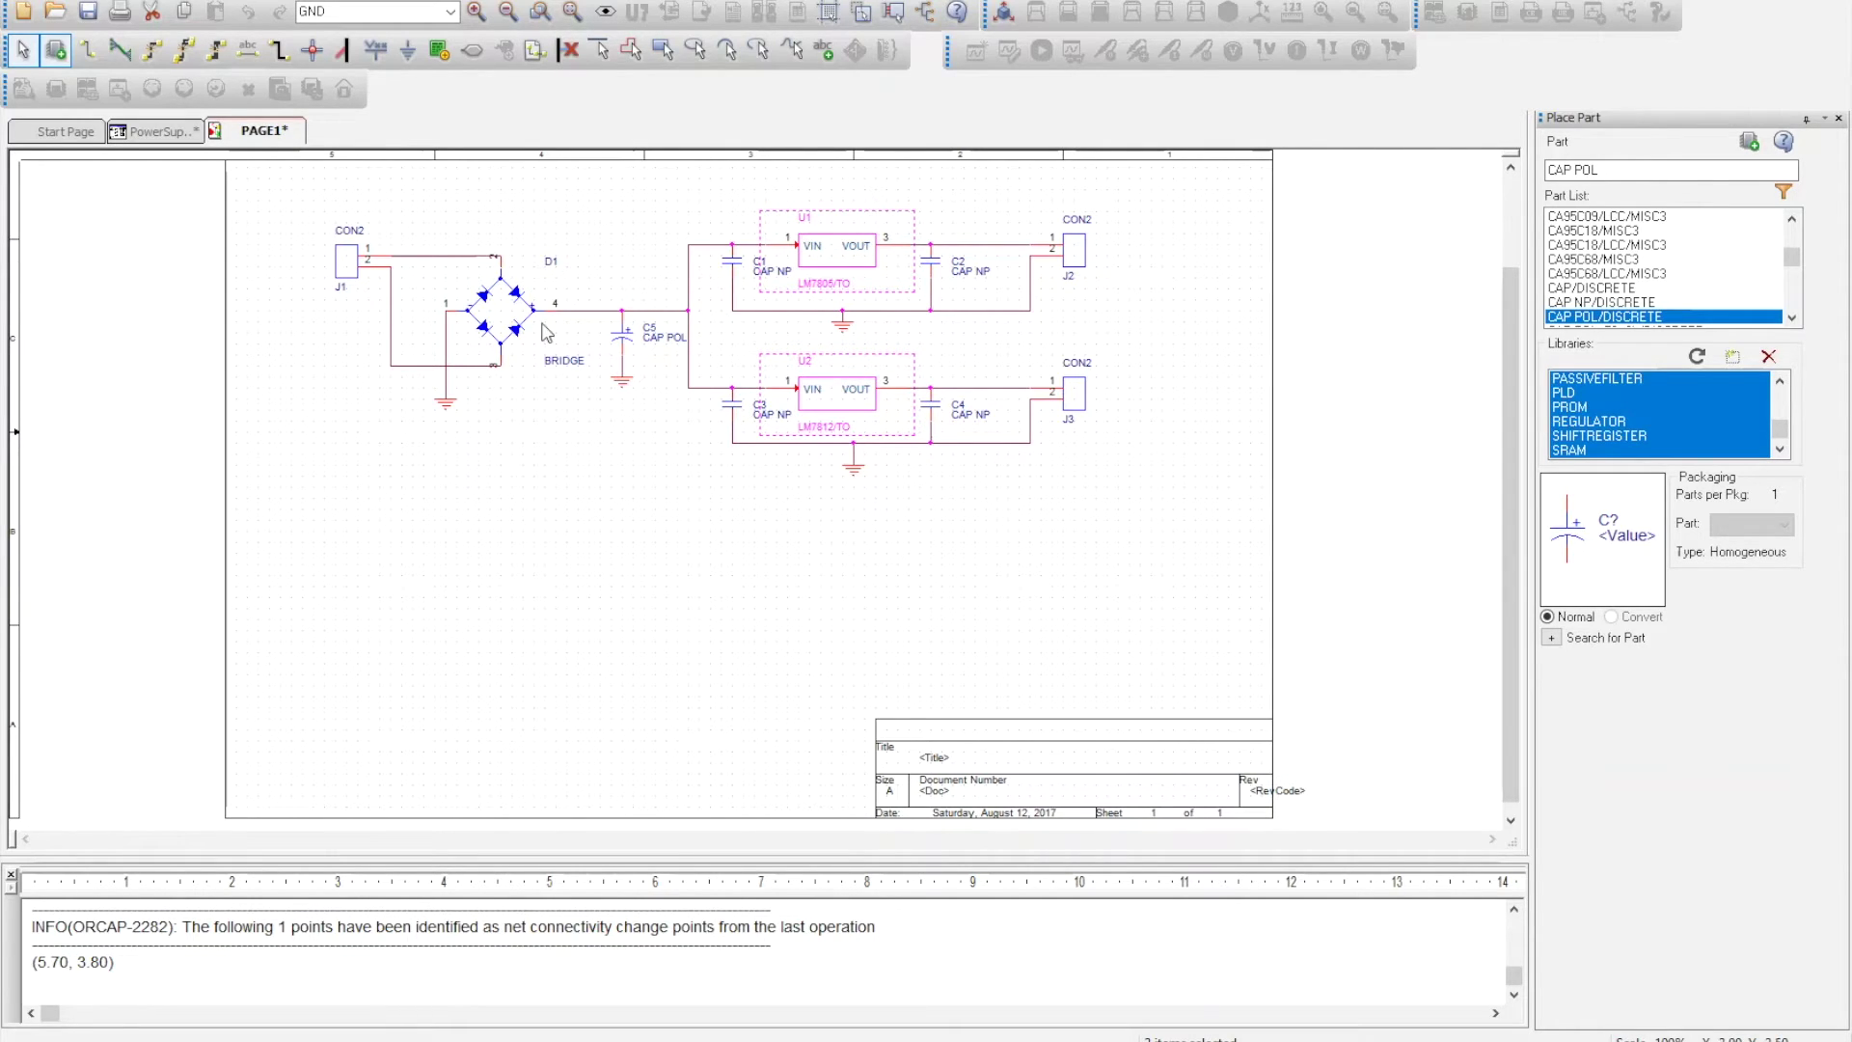
Step: Box-select the entire power-supply circuit and open its Edit Properties sheet
left_click_drag(296, 185, 1161, 547)
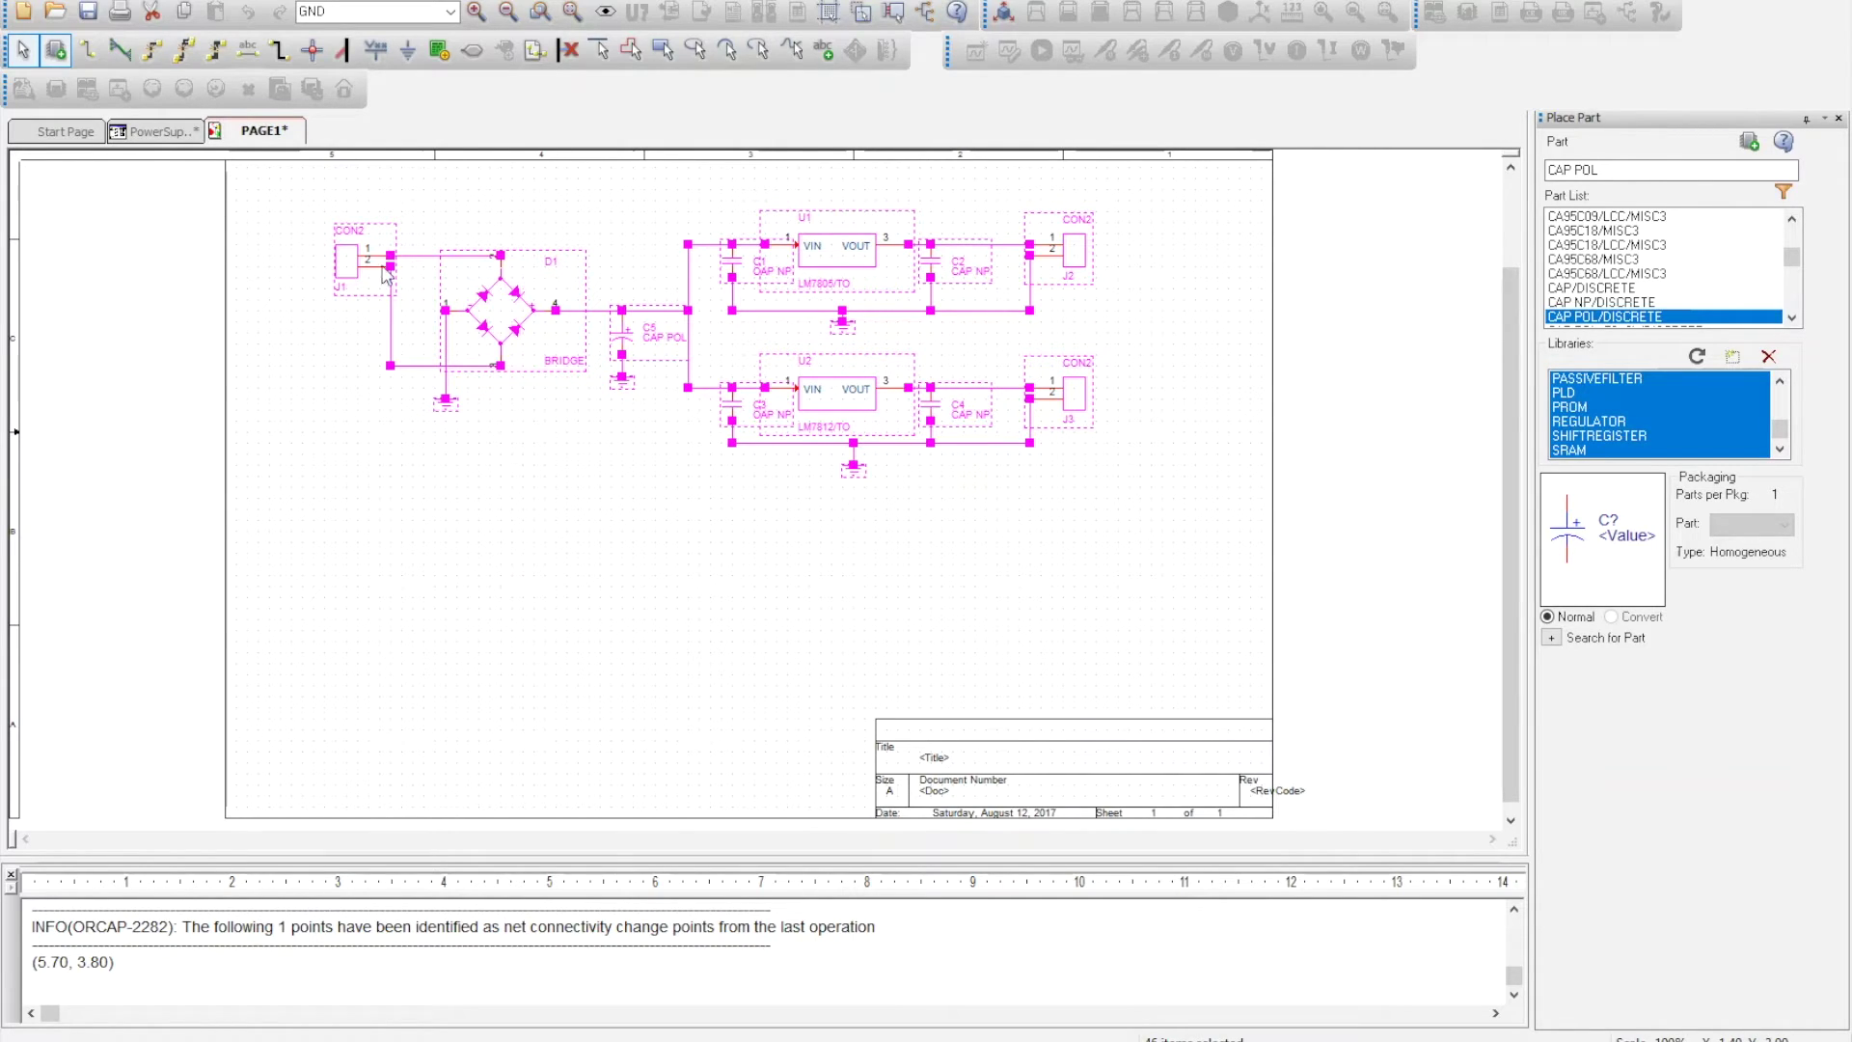
right_click(351, 259)
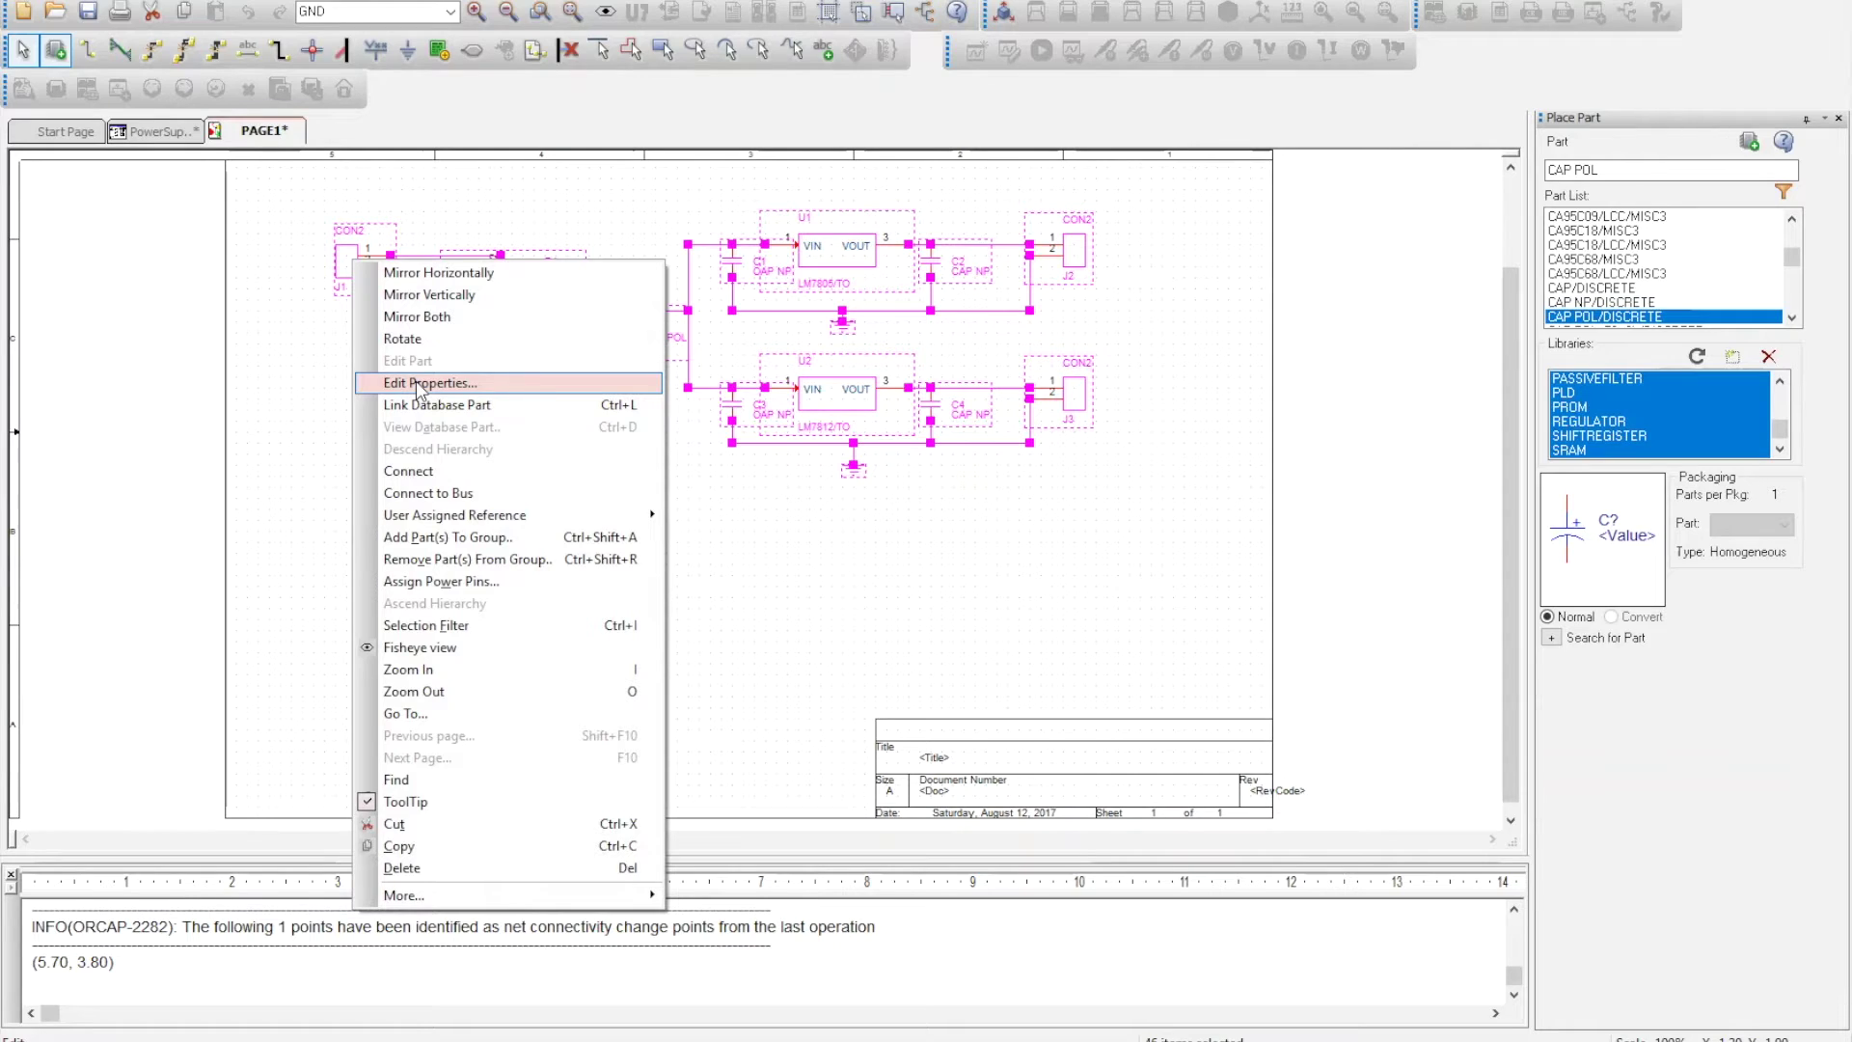
left_click(415, 380)
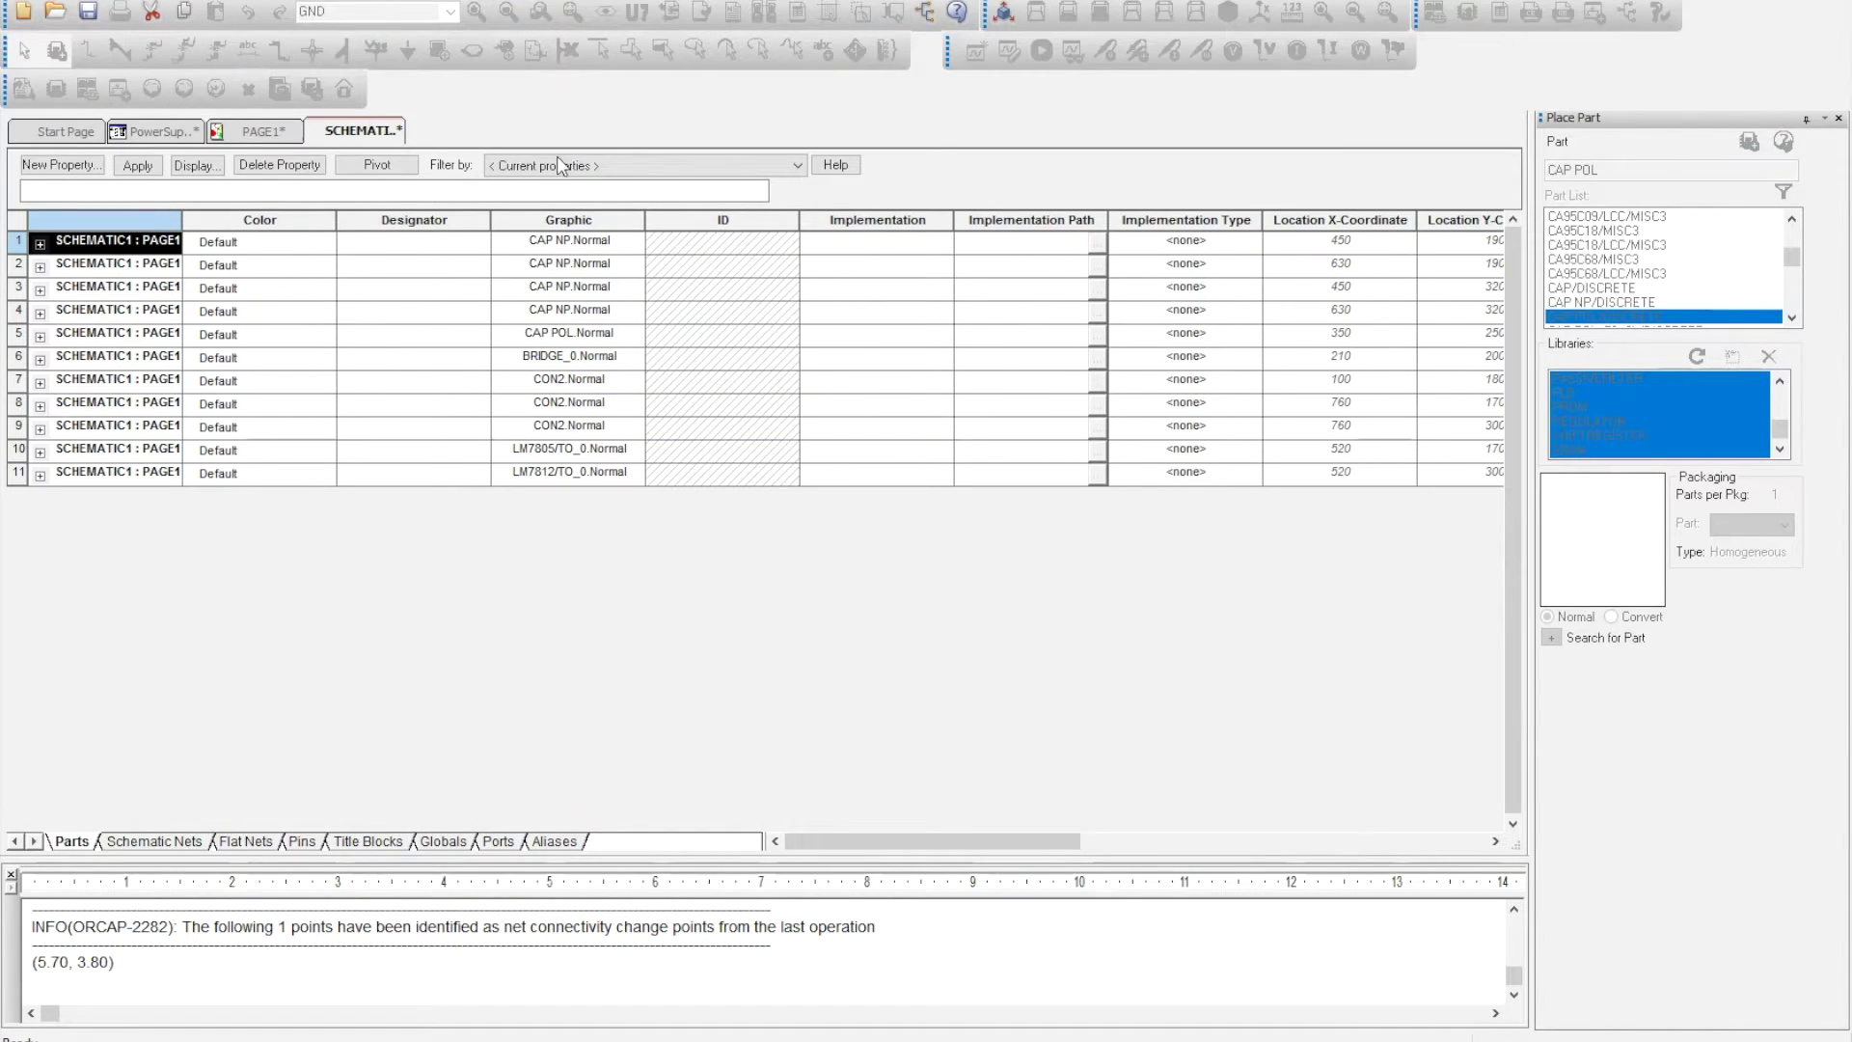
Step: Pivot the Property Editor so properties are rows, then select C2's PCB Footprint cell
right_click(129, 219)
left_click(188, 305)
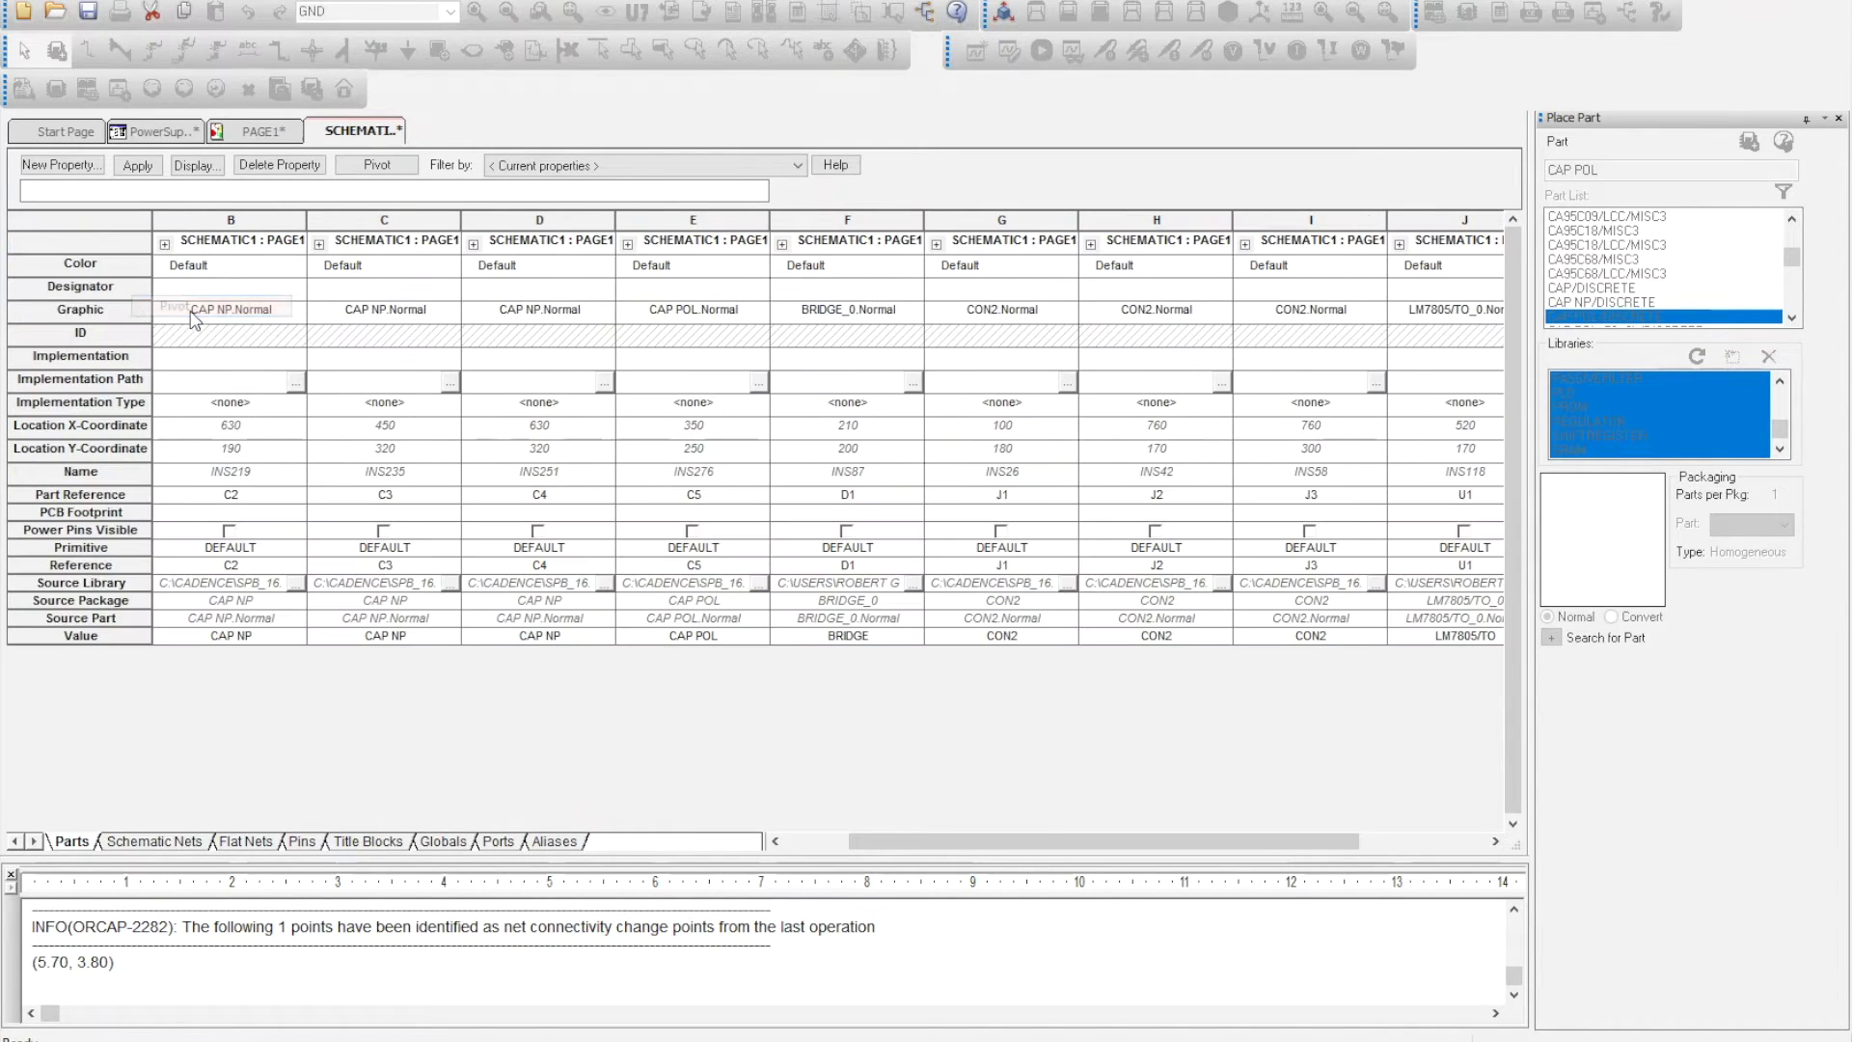
left_click_drag(116, 513, 111, 523)
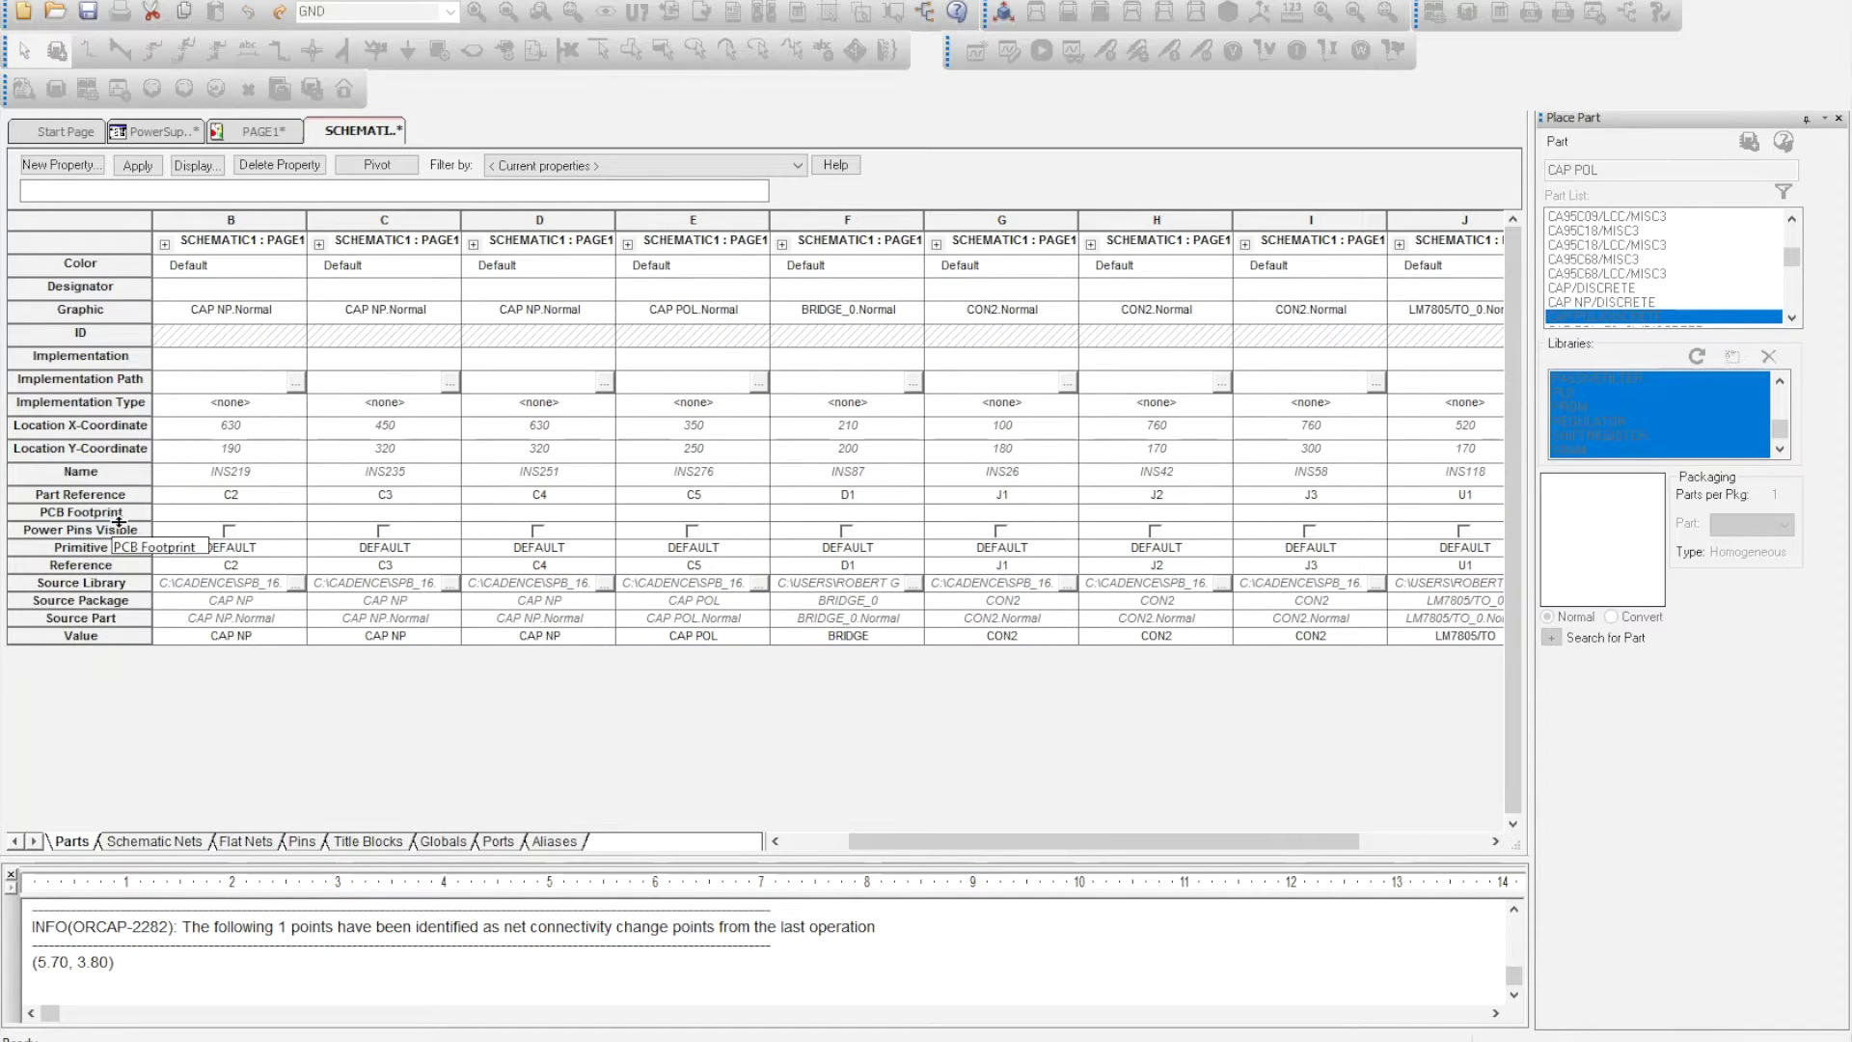
left_click(116, 511)
left_click(212, 512)
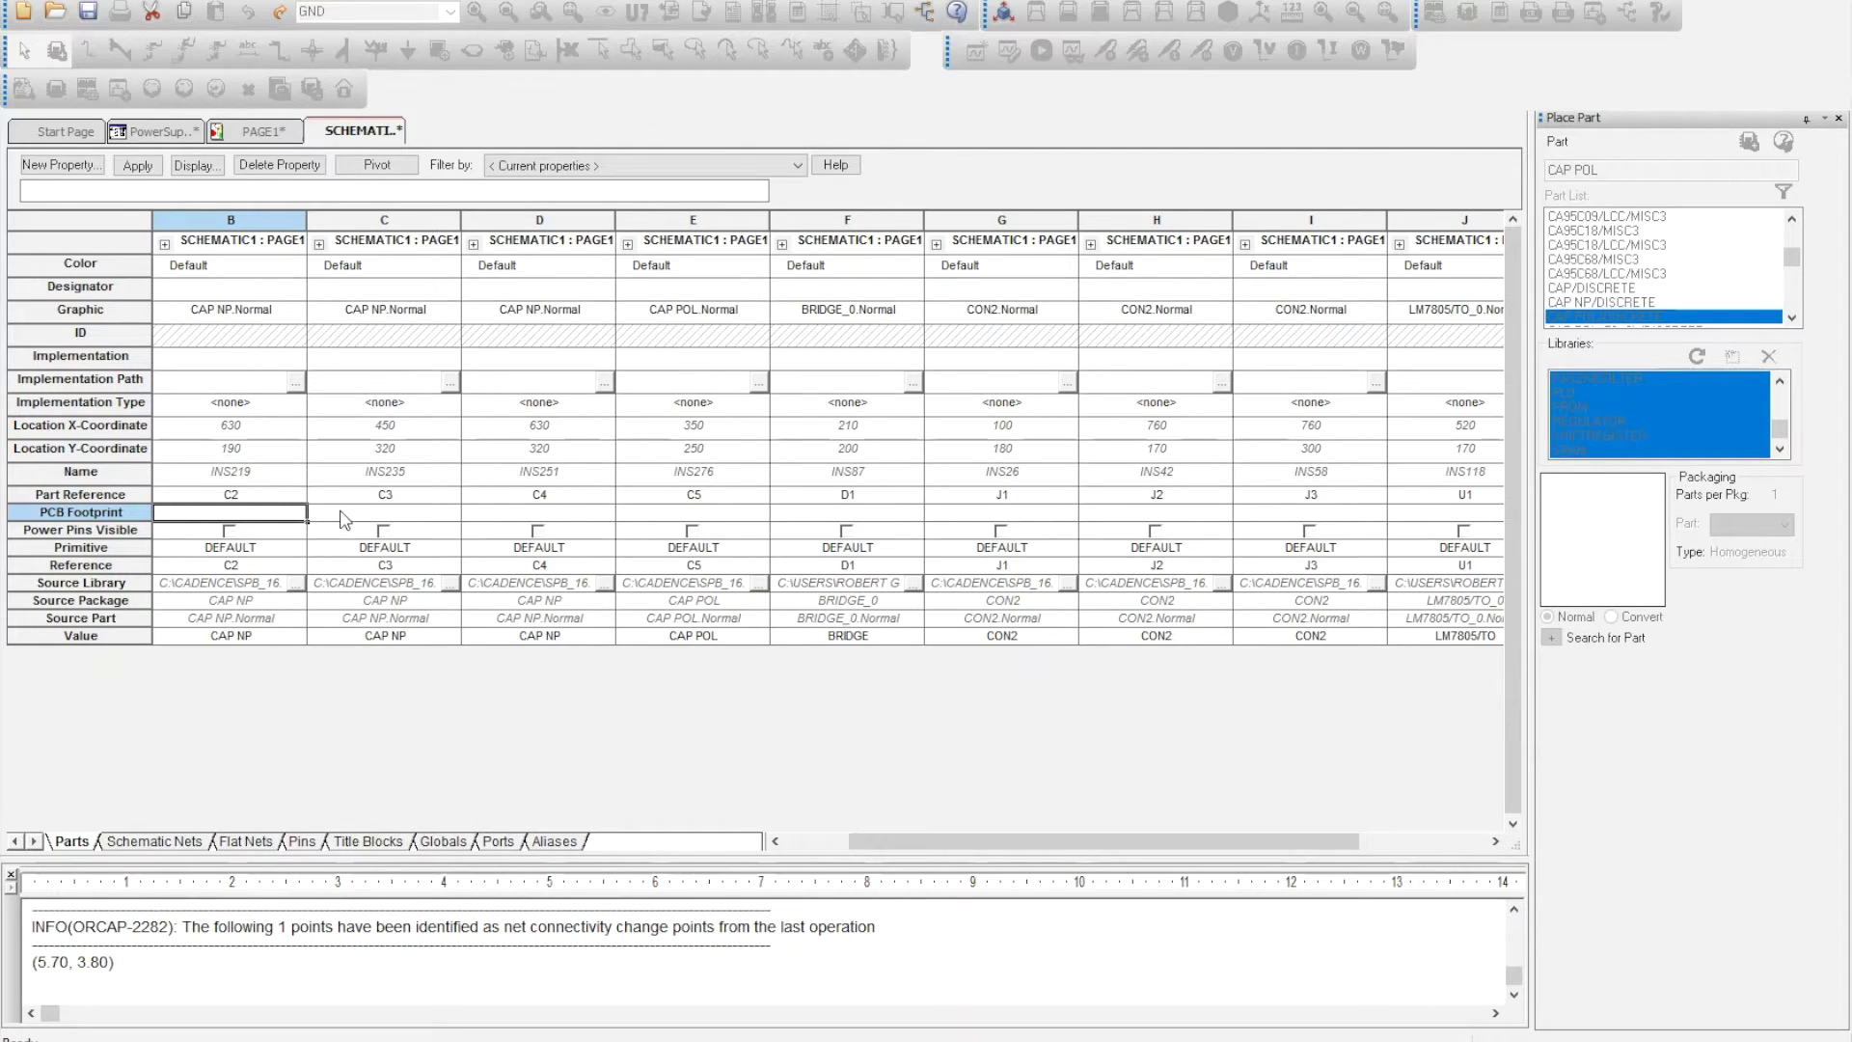
Step: Enter smc1206 as the PCB Footprint for C2, C3 and C4, correcting a stray '12'
type("smc1206")
left_click(341, 512)
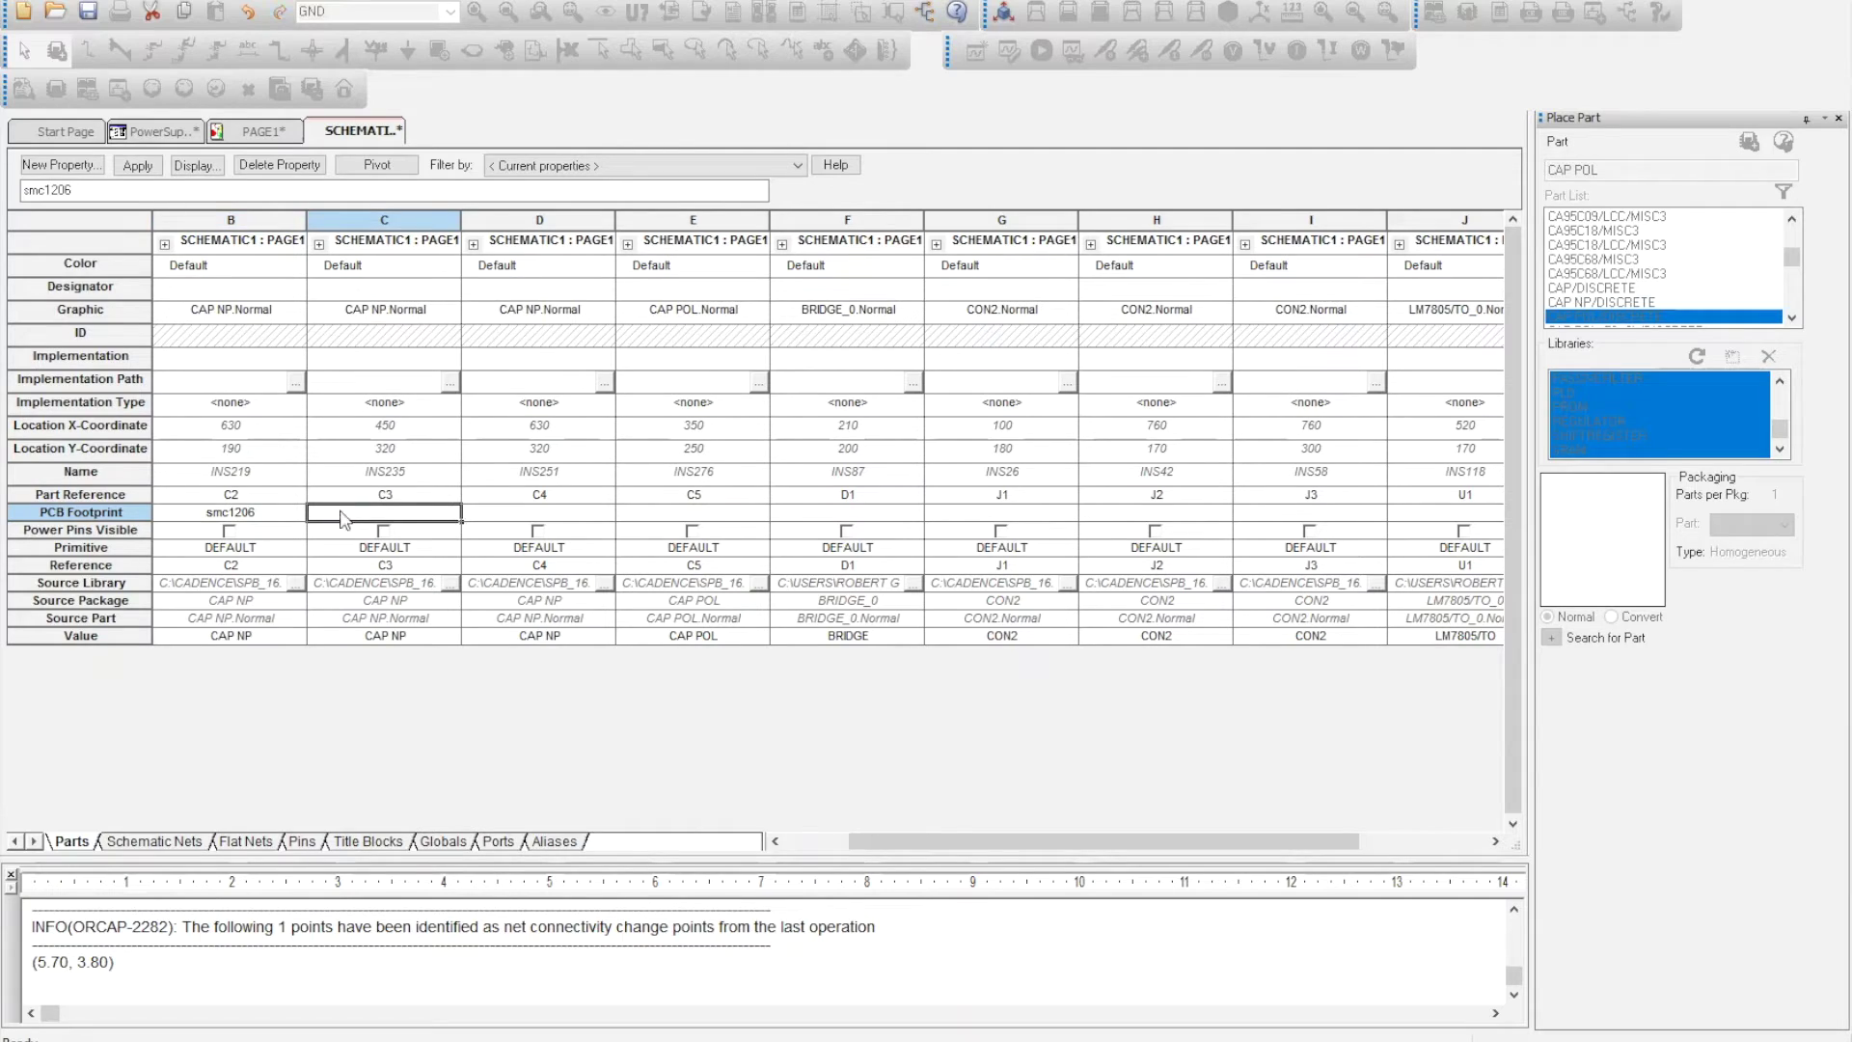
type("smc1206")
key("Tab")
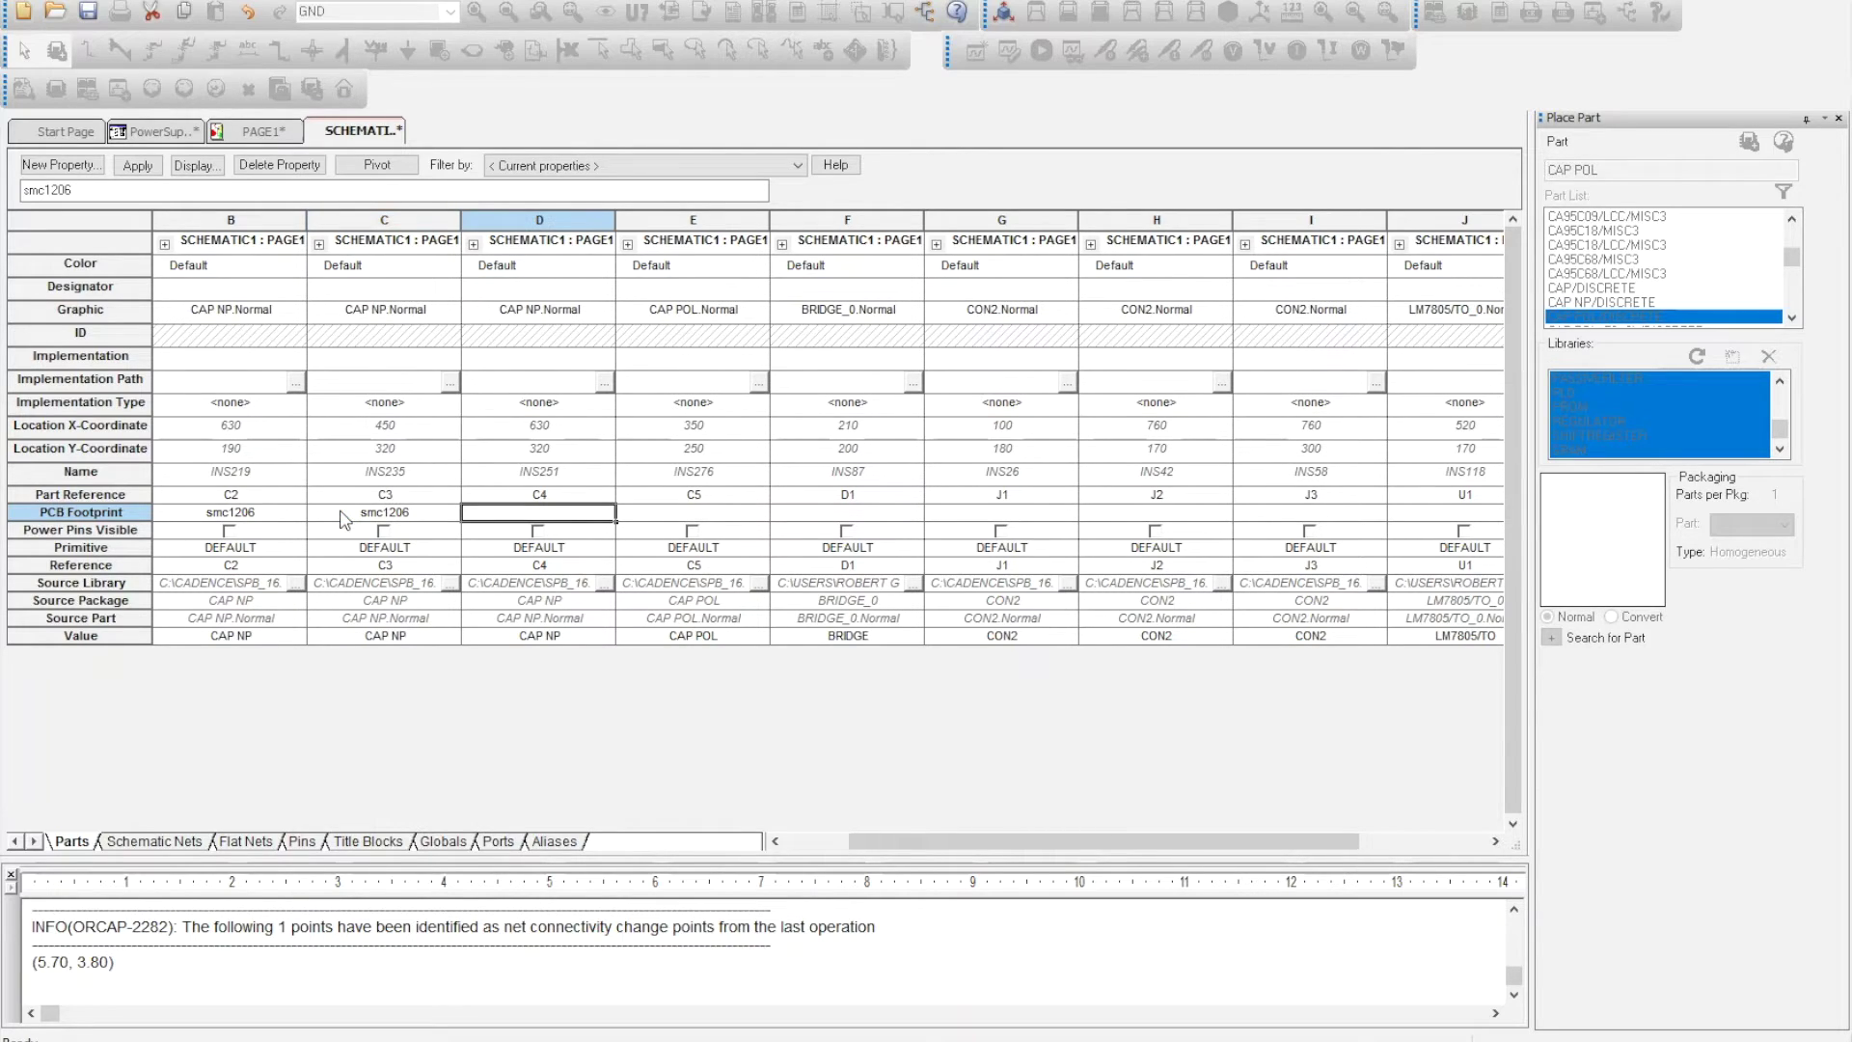
type("12")
key("BackSpace")
key("BackSpace")
type("smc1206")
key("Tab")
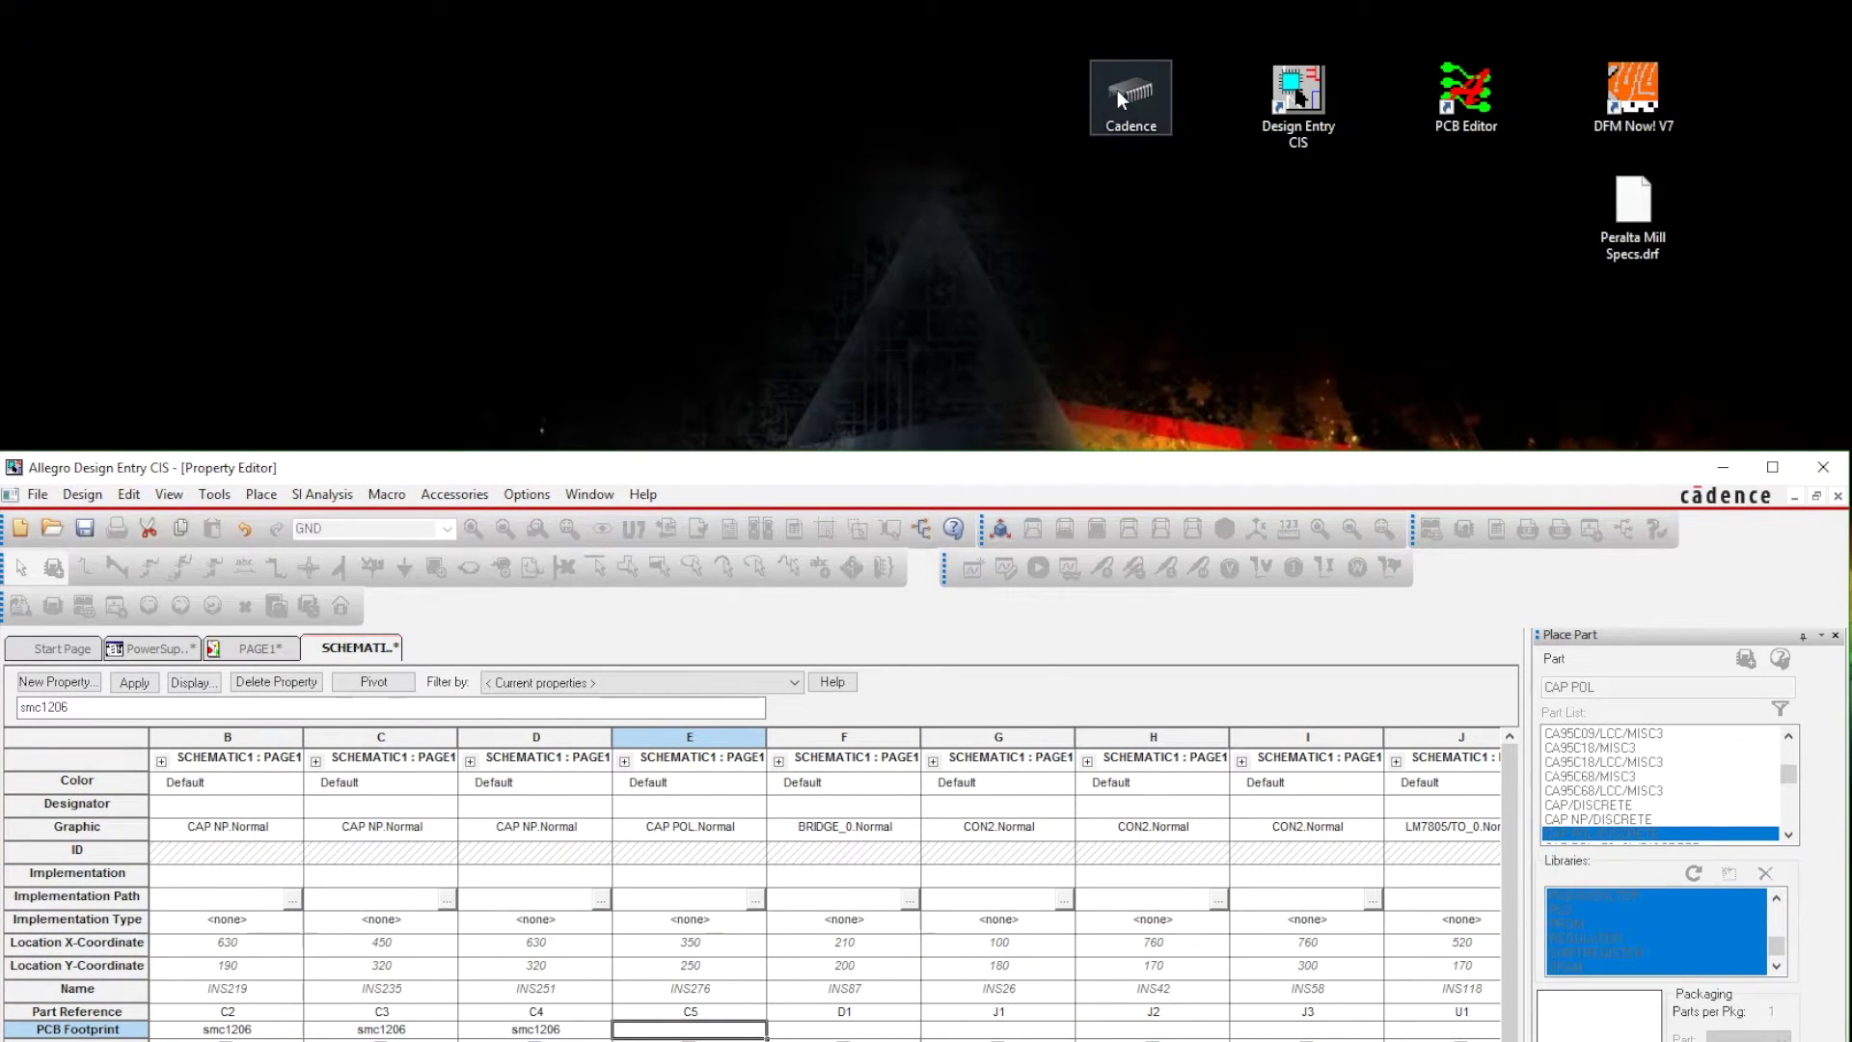
Step: Snap File Explorer beside the property editor and open the Cadence symbols folder sorted by type
double_click(1117, 89)
left_click_drag(1096, 240, 1843, 409)
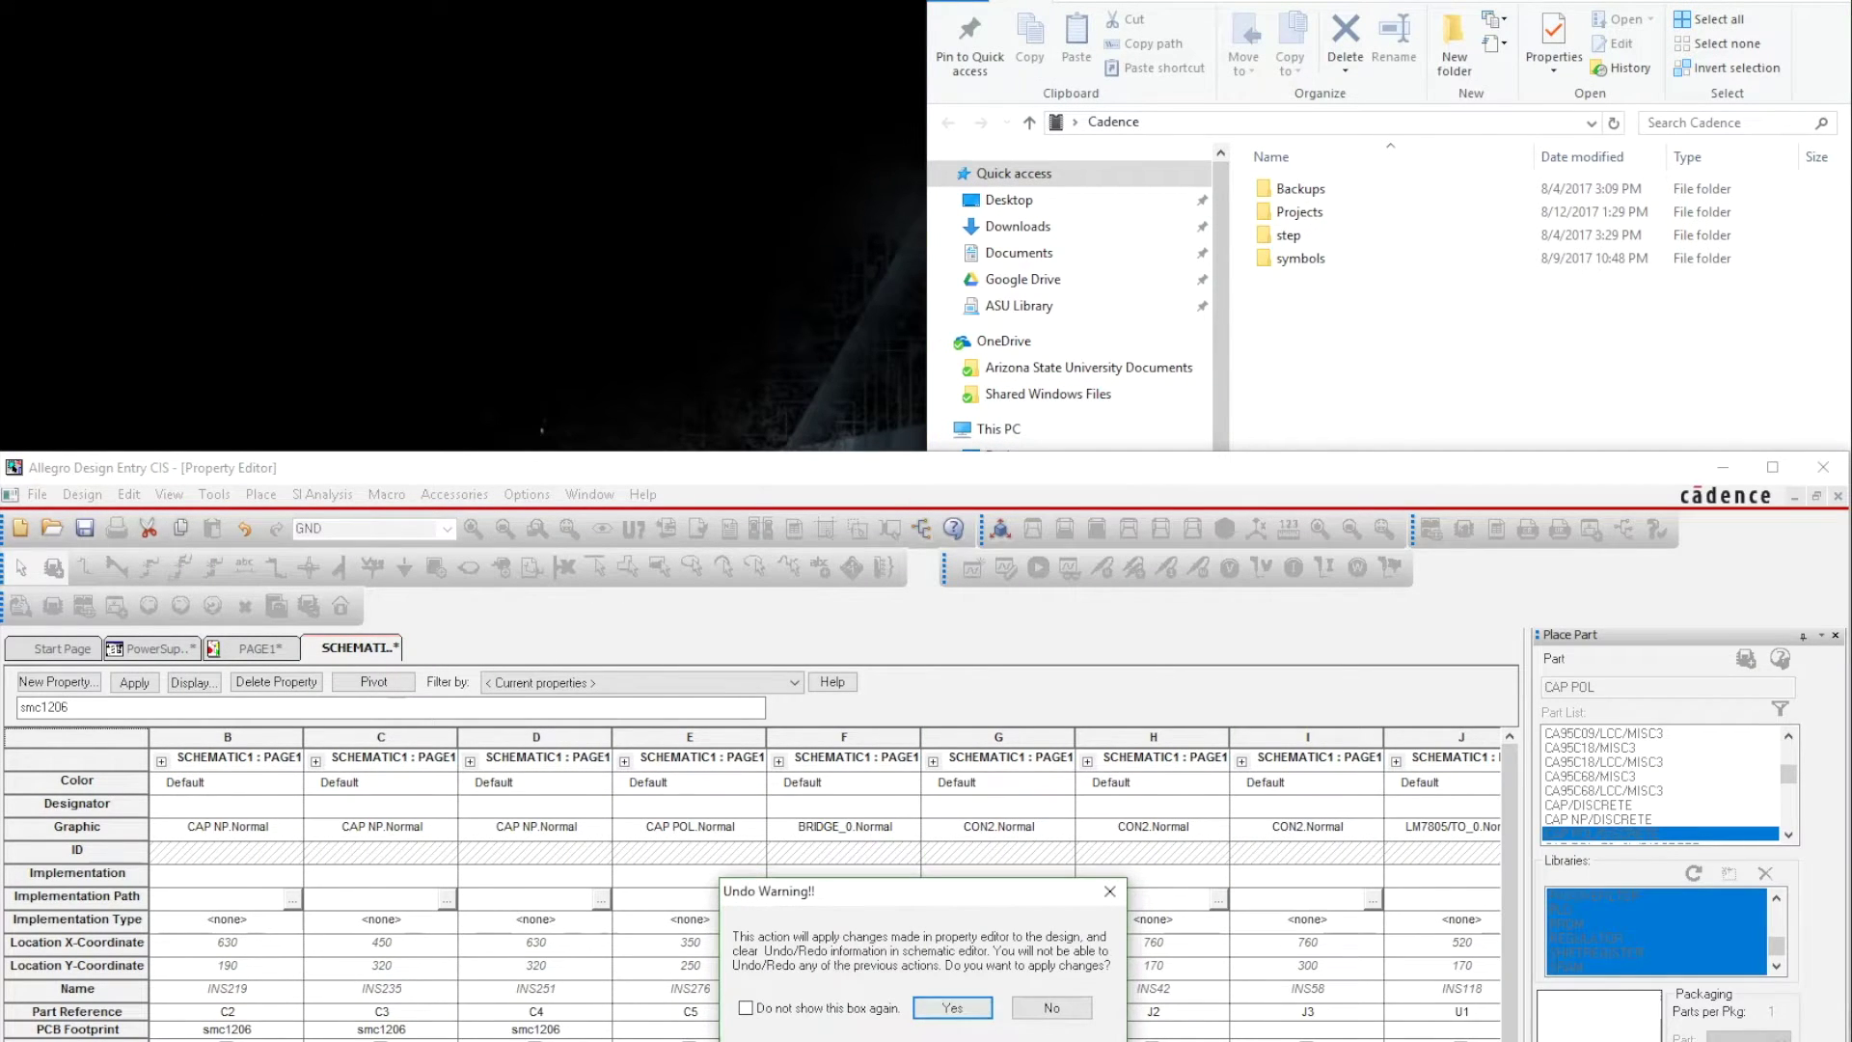
left_click(953, 1007)
left_click_drag(964, 473, 5, 290)
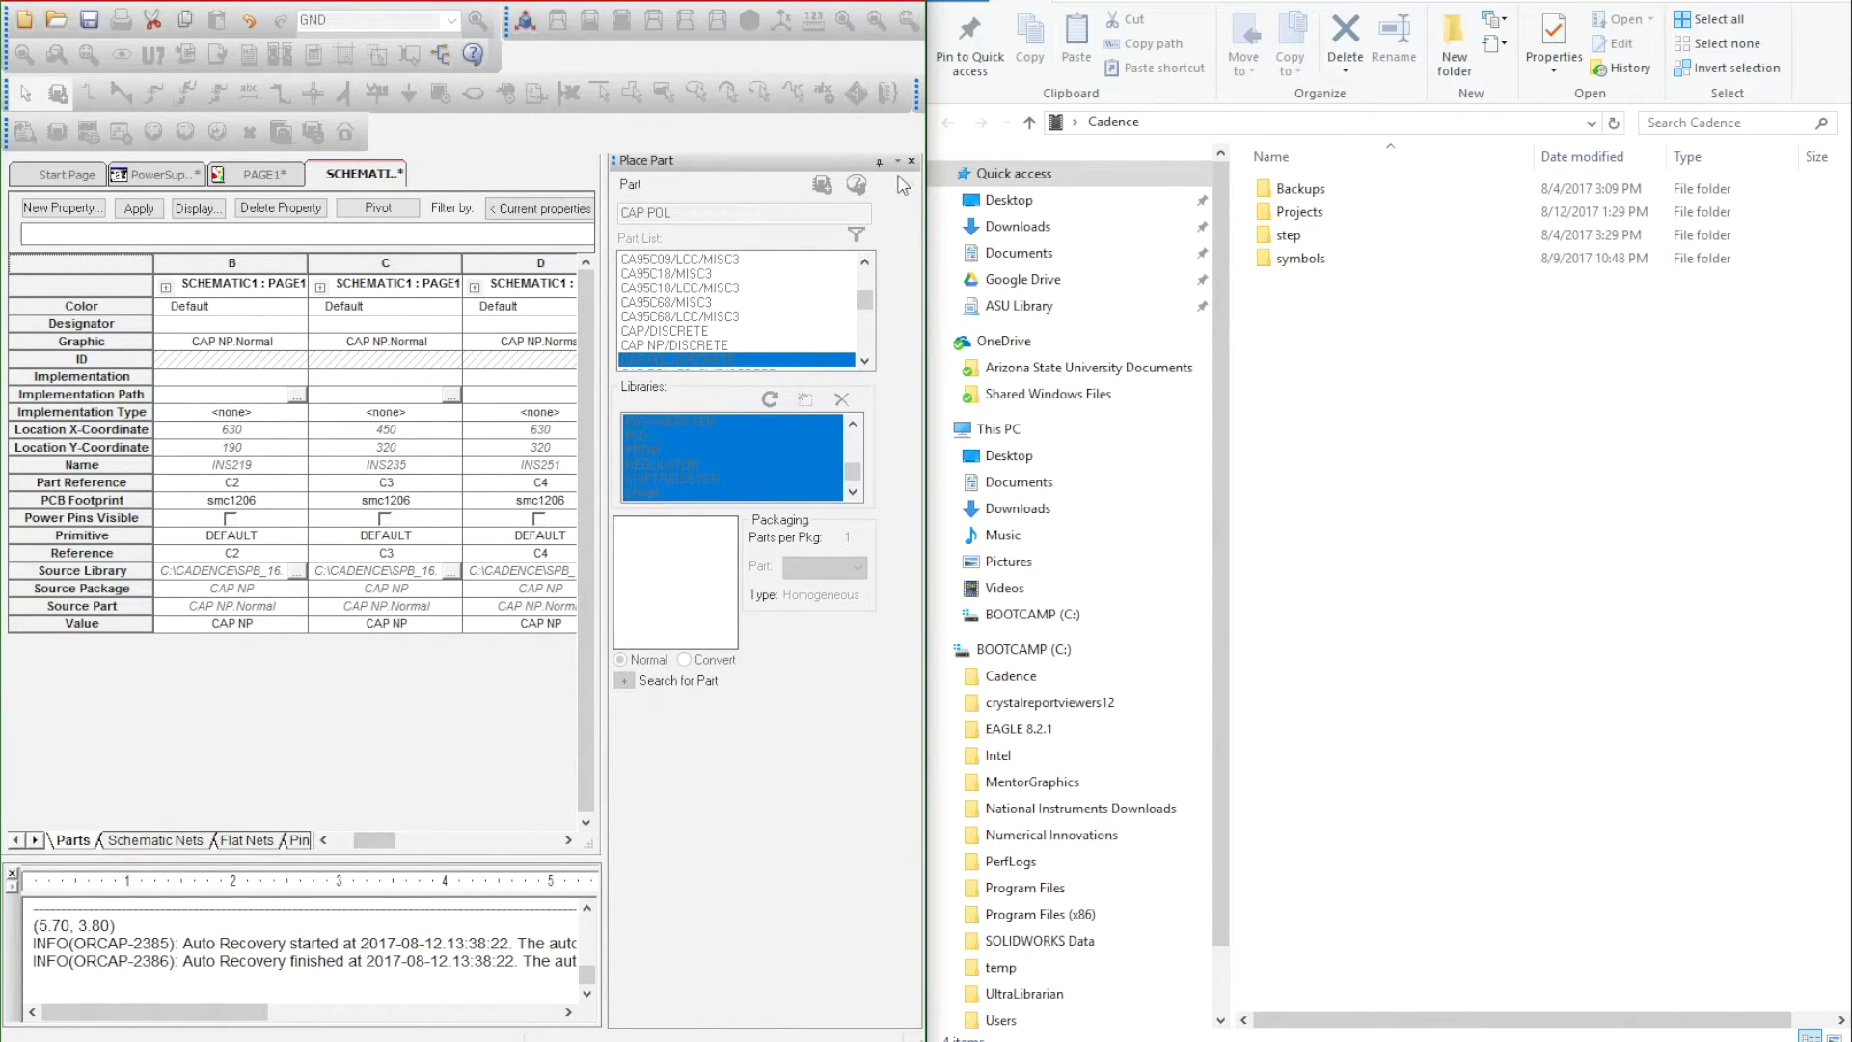
left_click(912, 162)
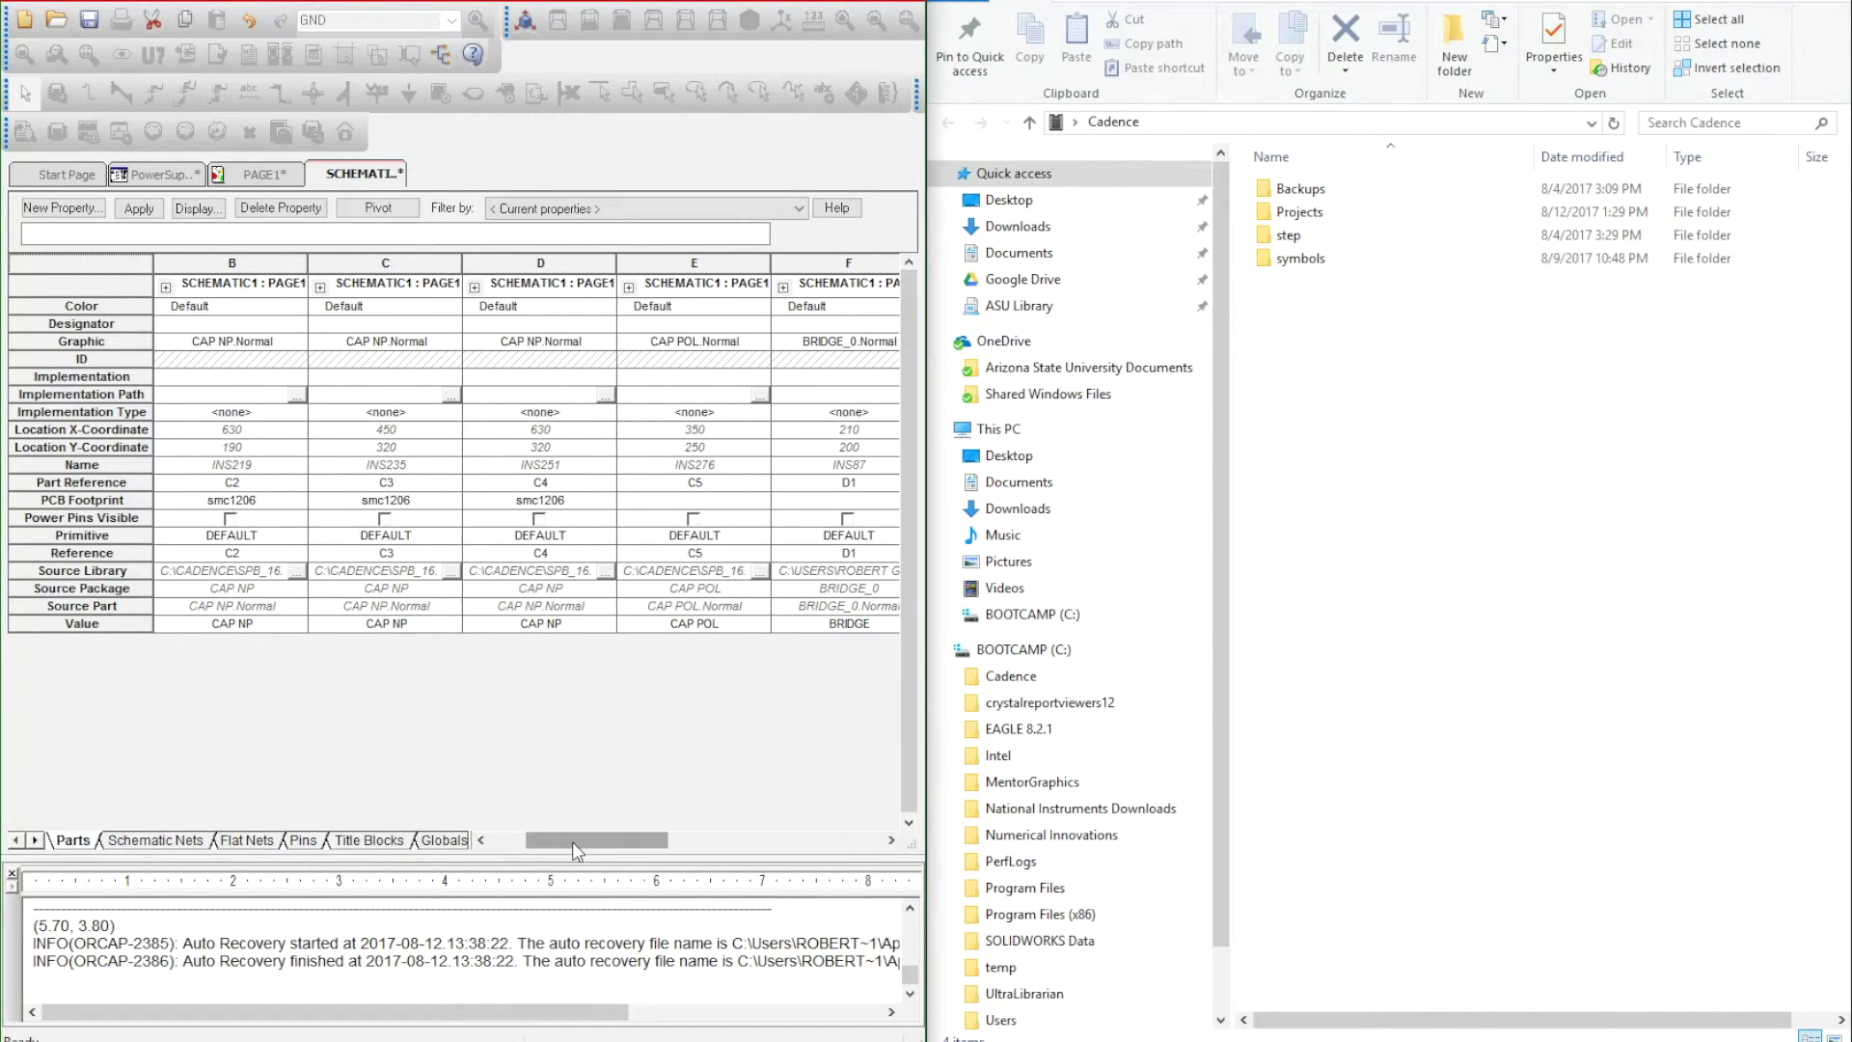
left_click(1333, 262)
double_click(1333, 262)
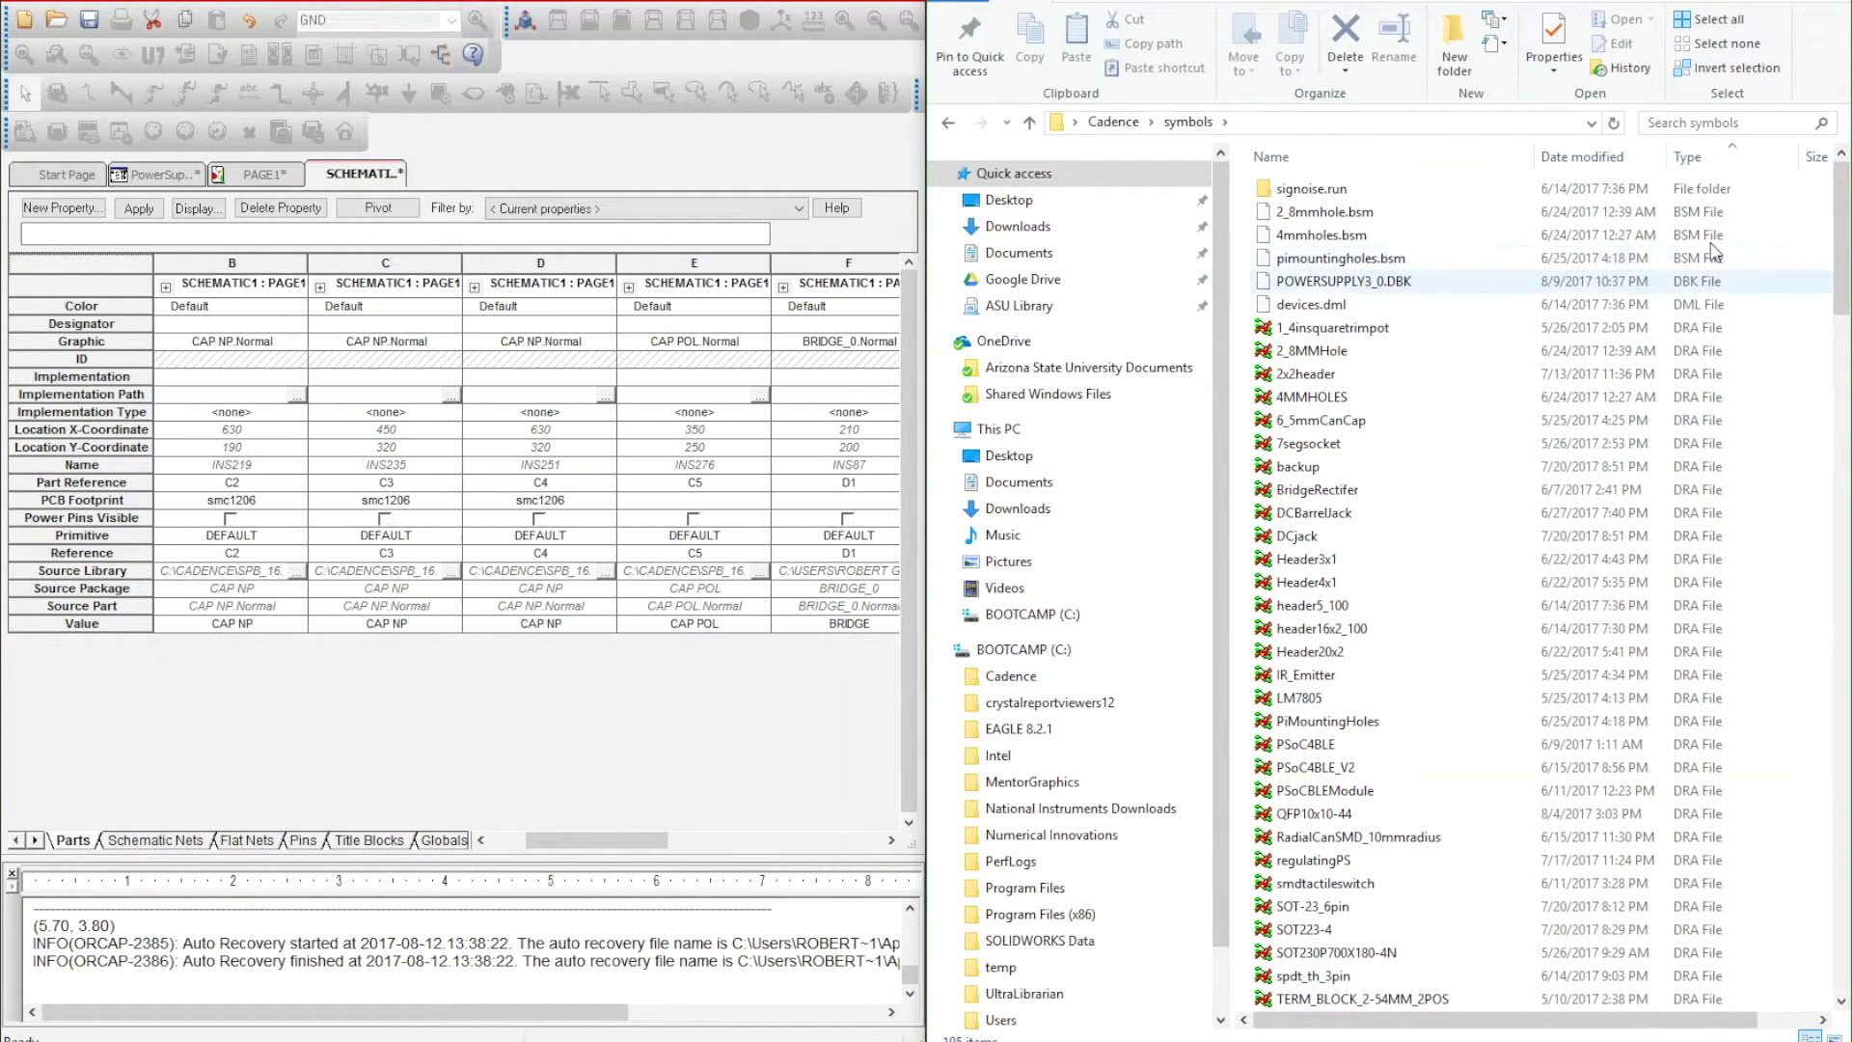
left_click(1714, 164)
left_click(1714, 164)
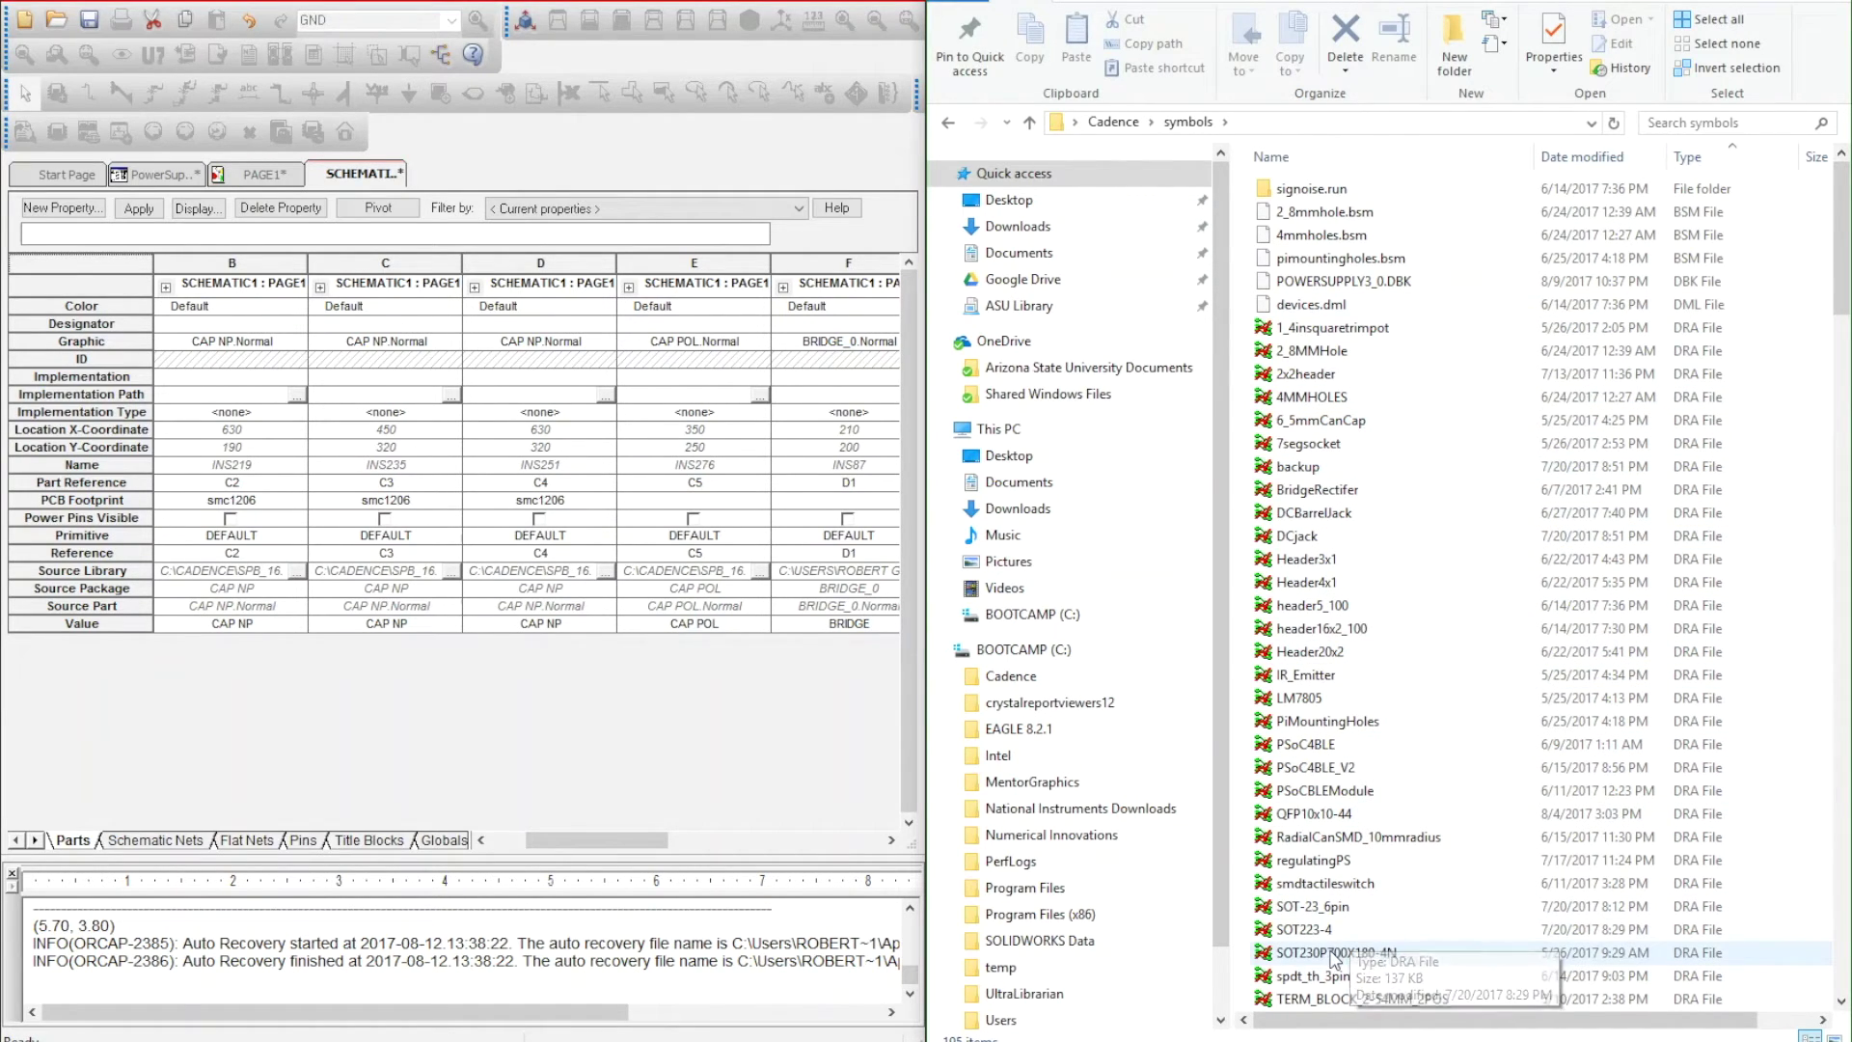
Step: Assign C5 the RadialCanSMD_10mmradius footprint copied from the symbols folder
left_click(1392, 845)
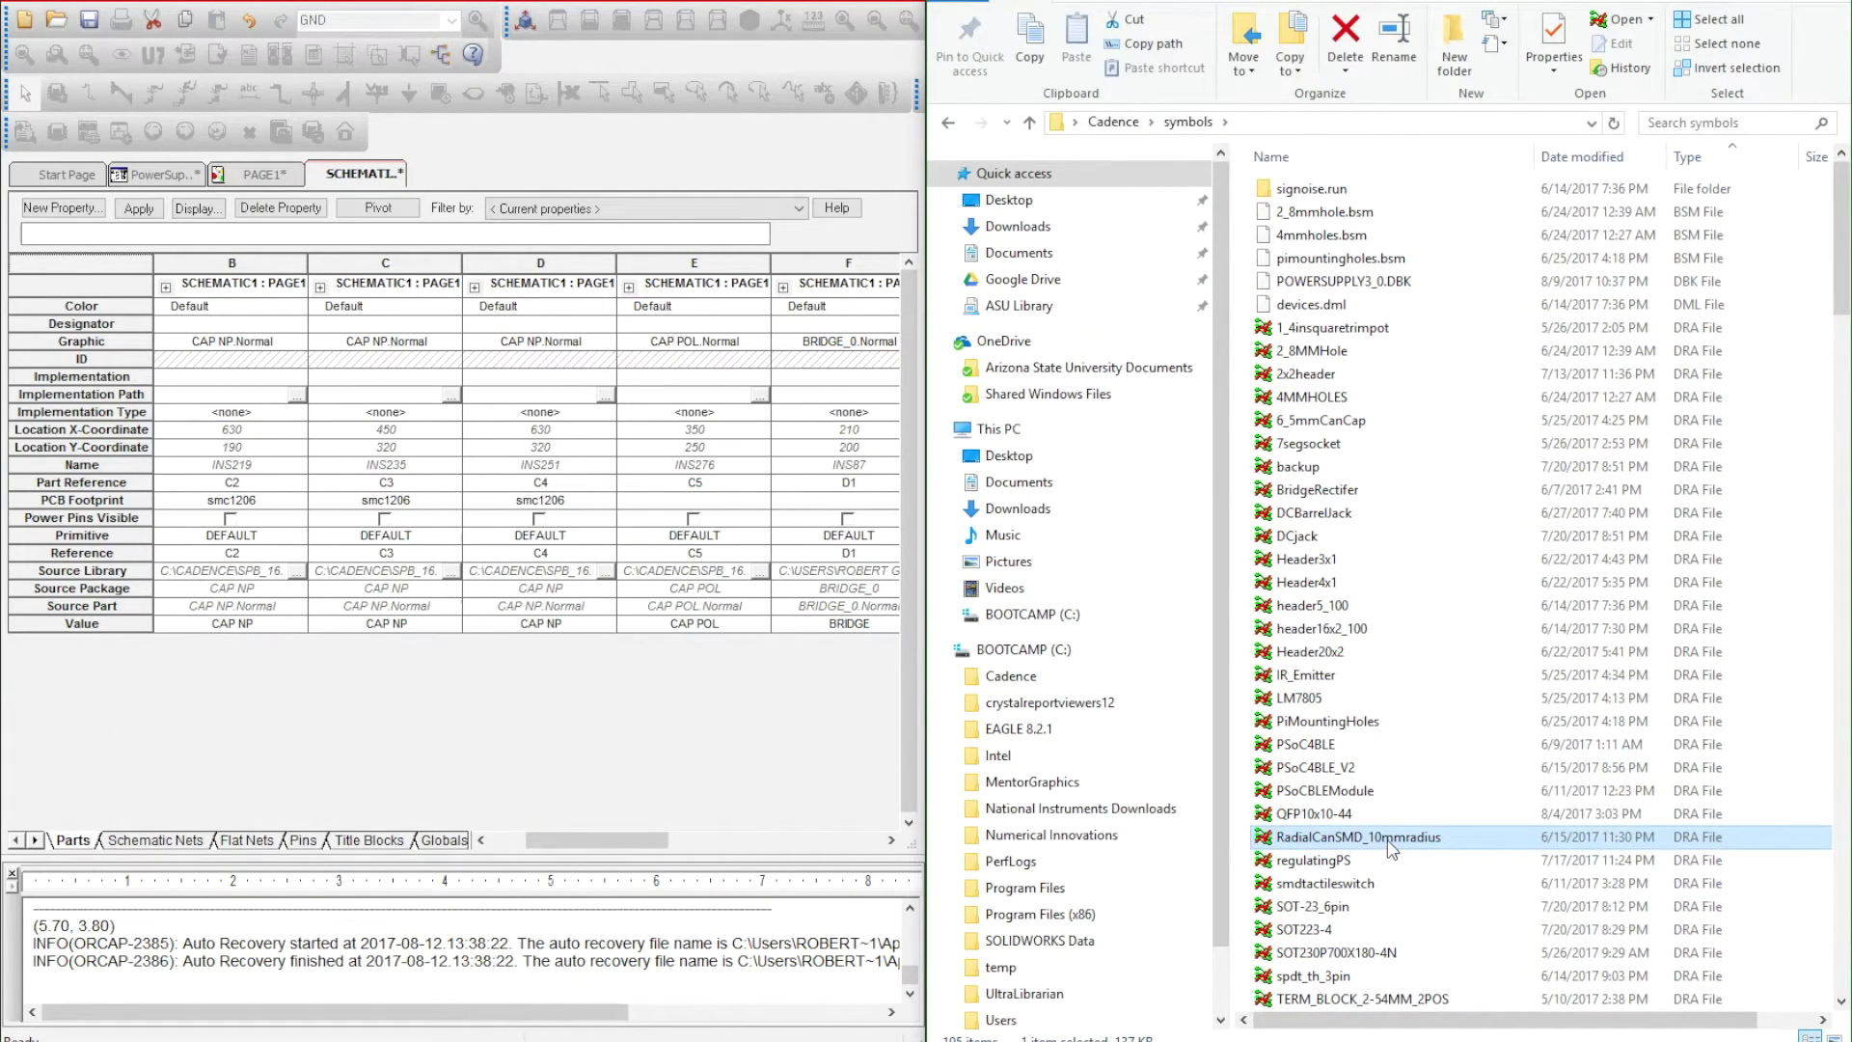
left_click(1390, 845)
key("ctrl+c")
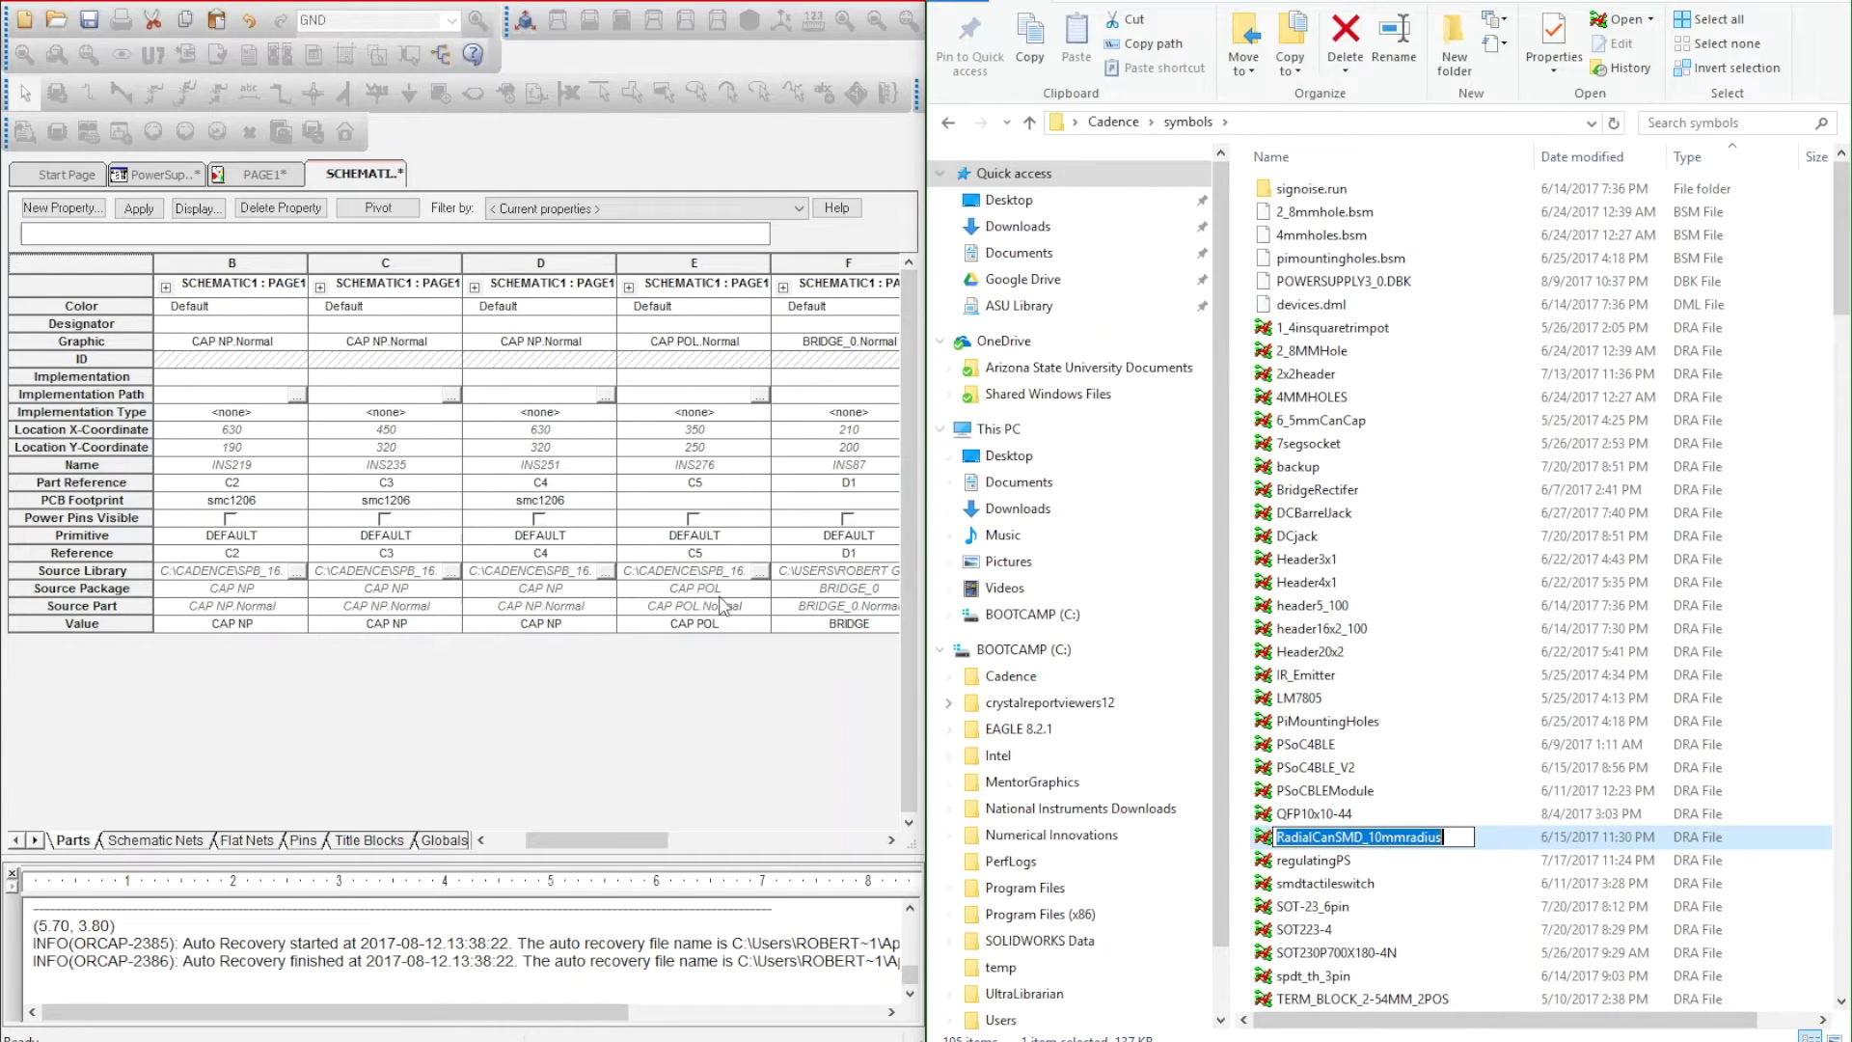
left_click(673, 501)
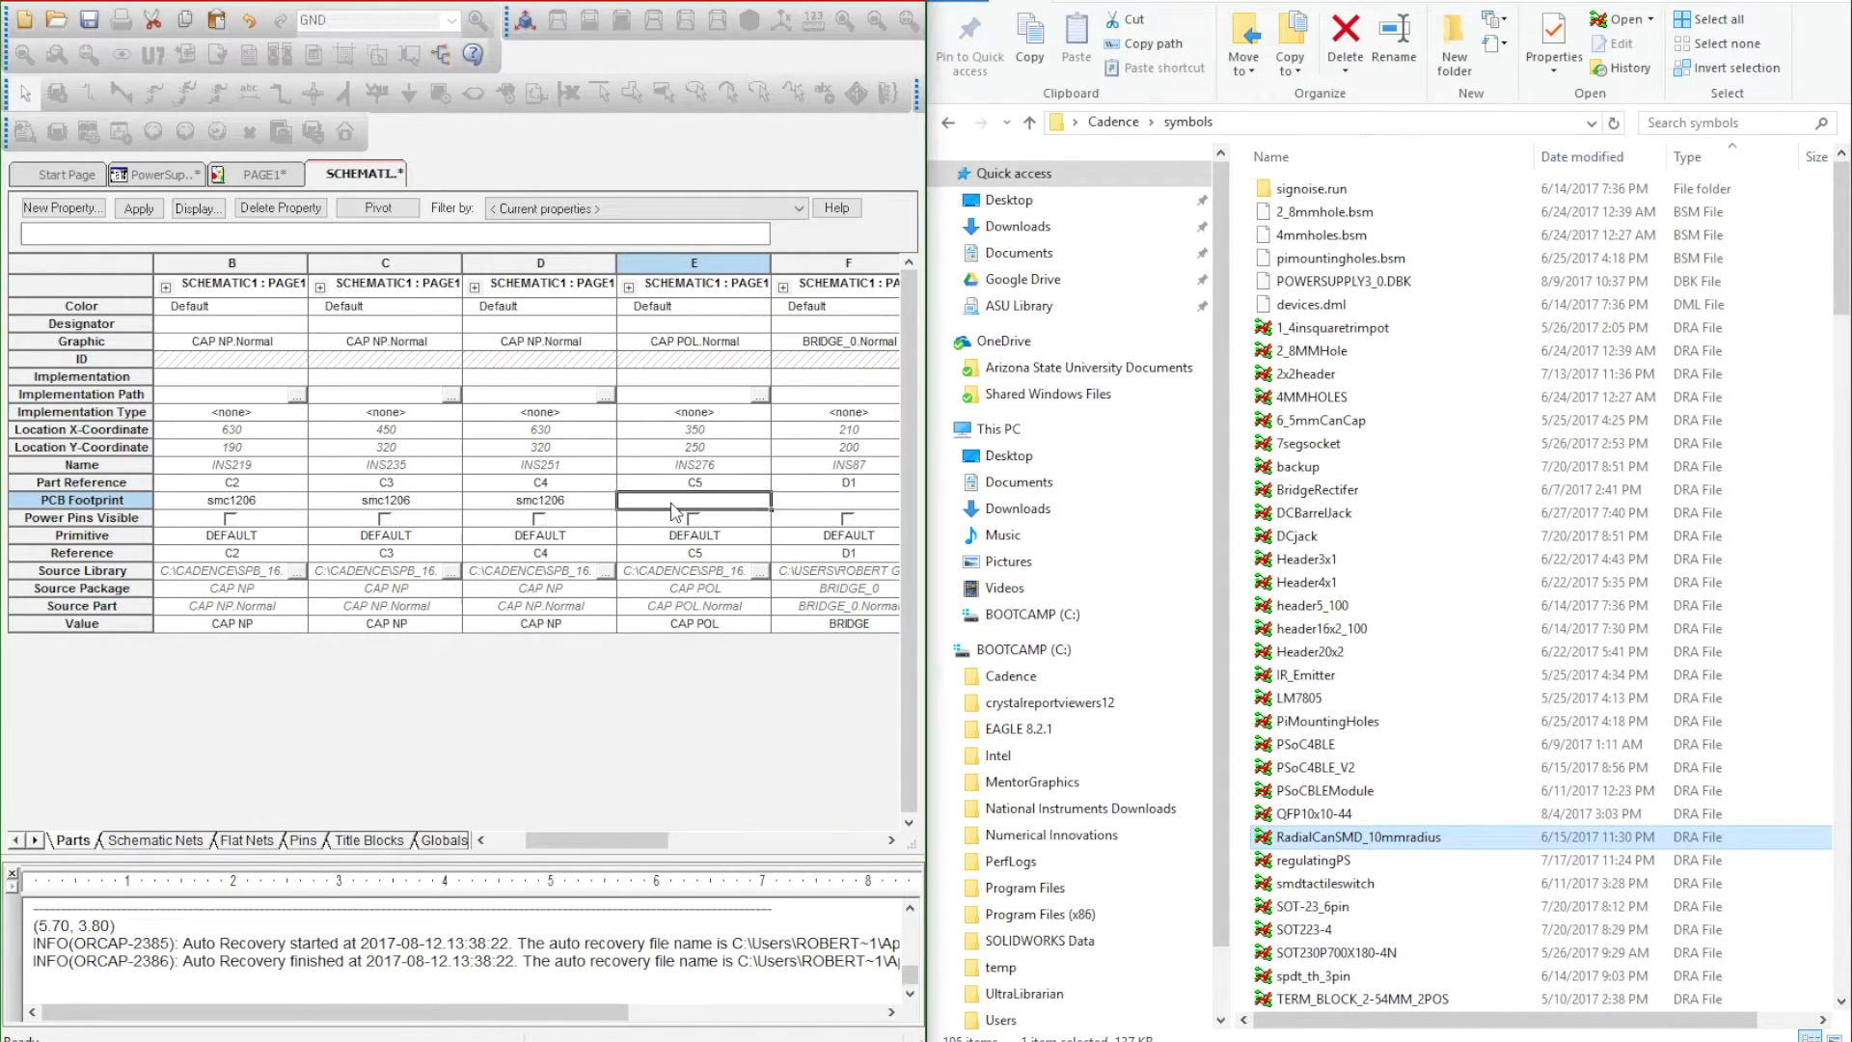
key("ctrl+v")
left_click(492, 553)
left_click_drag(625, 851, 661, 867)
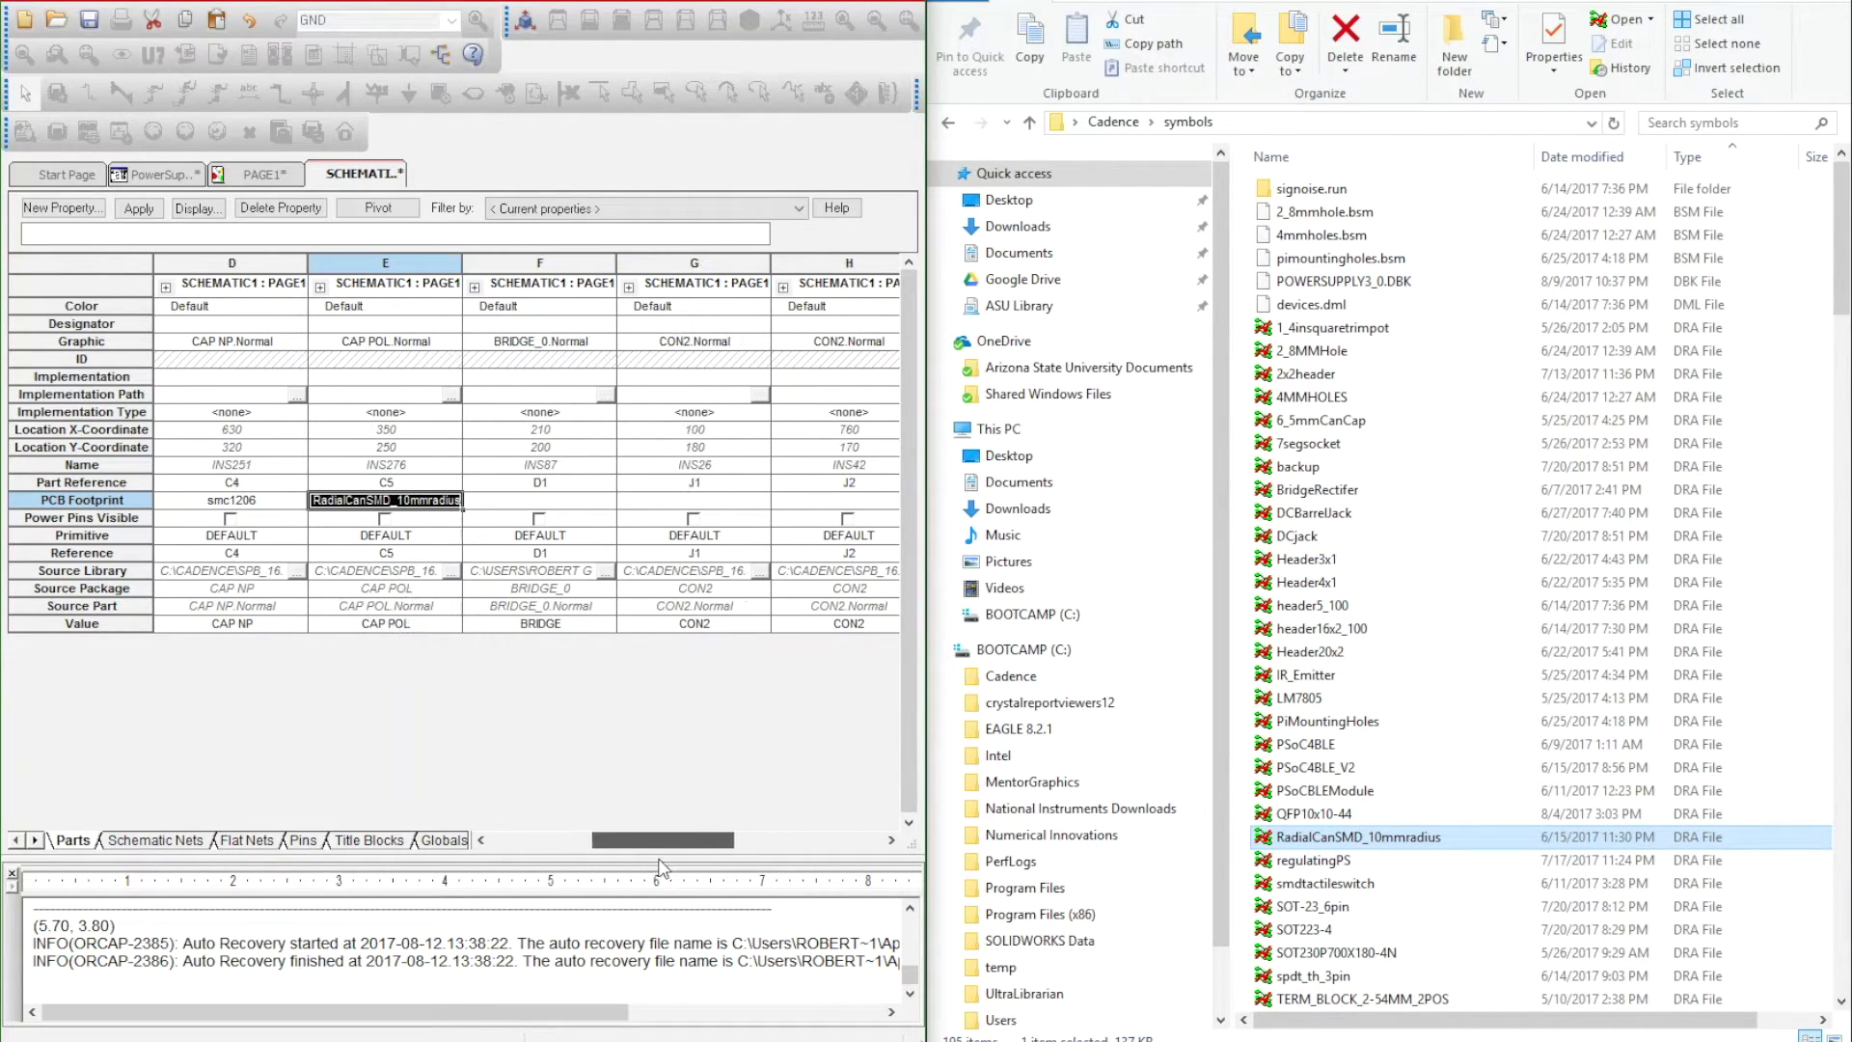
Step: Assign bridge rectifier D1 the BridgeRectifer footprint
left_click(1313, 496)
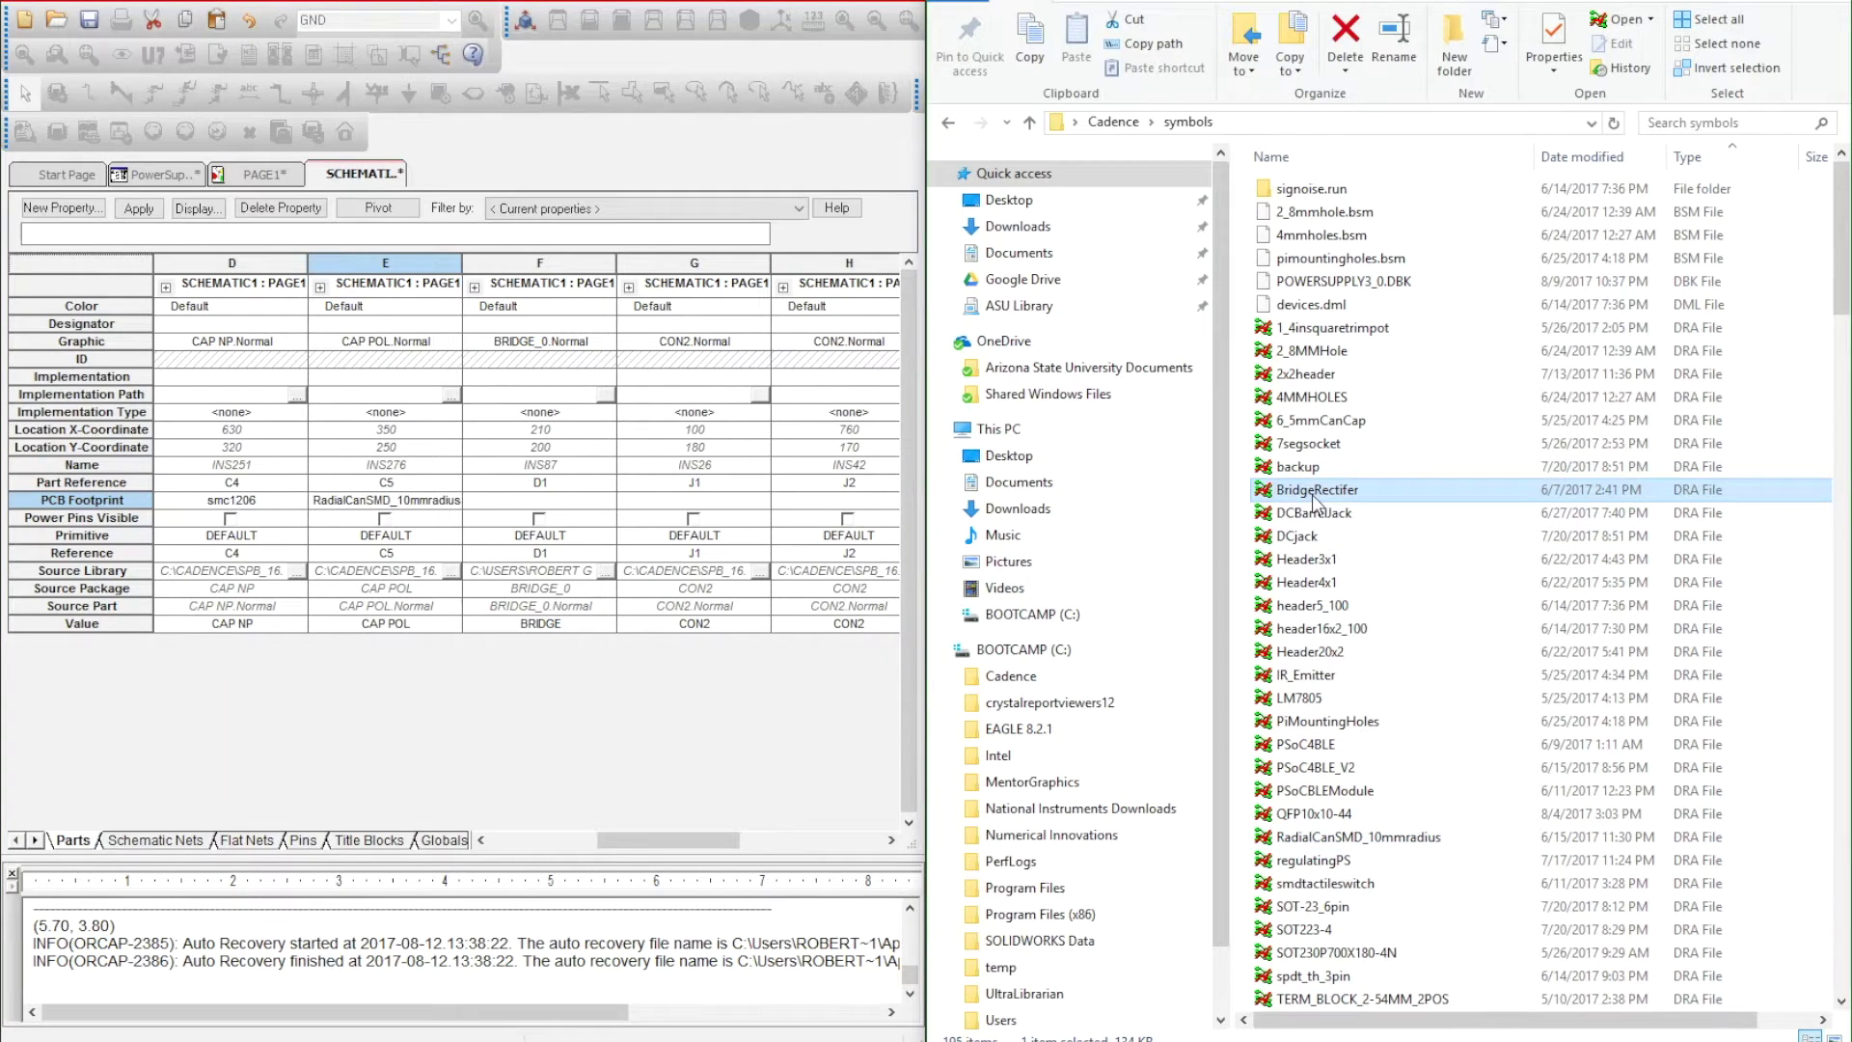
left_click(1314, 492)
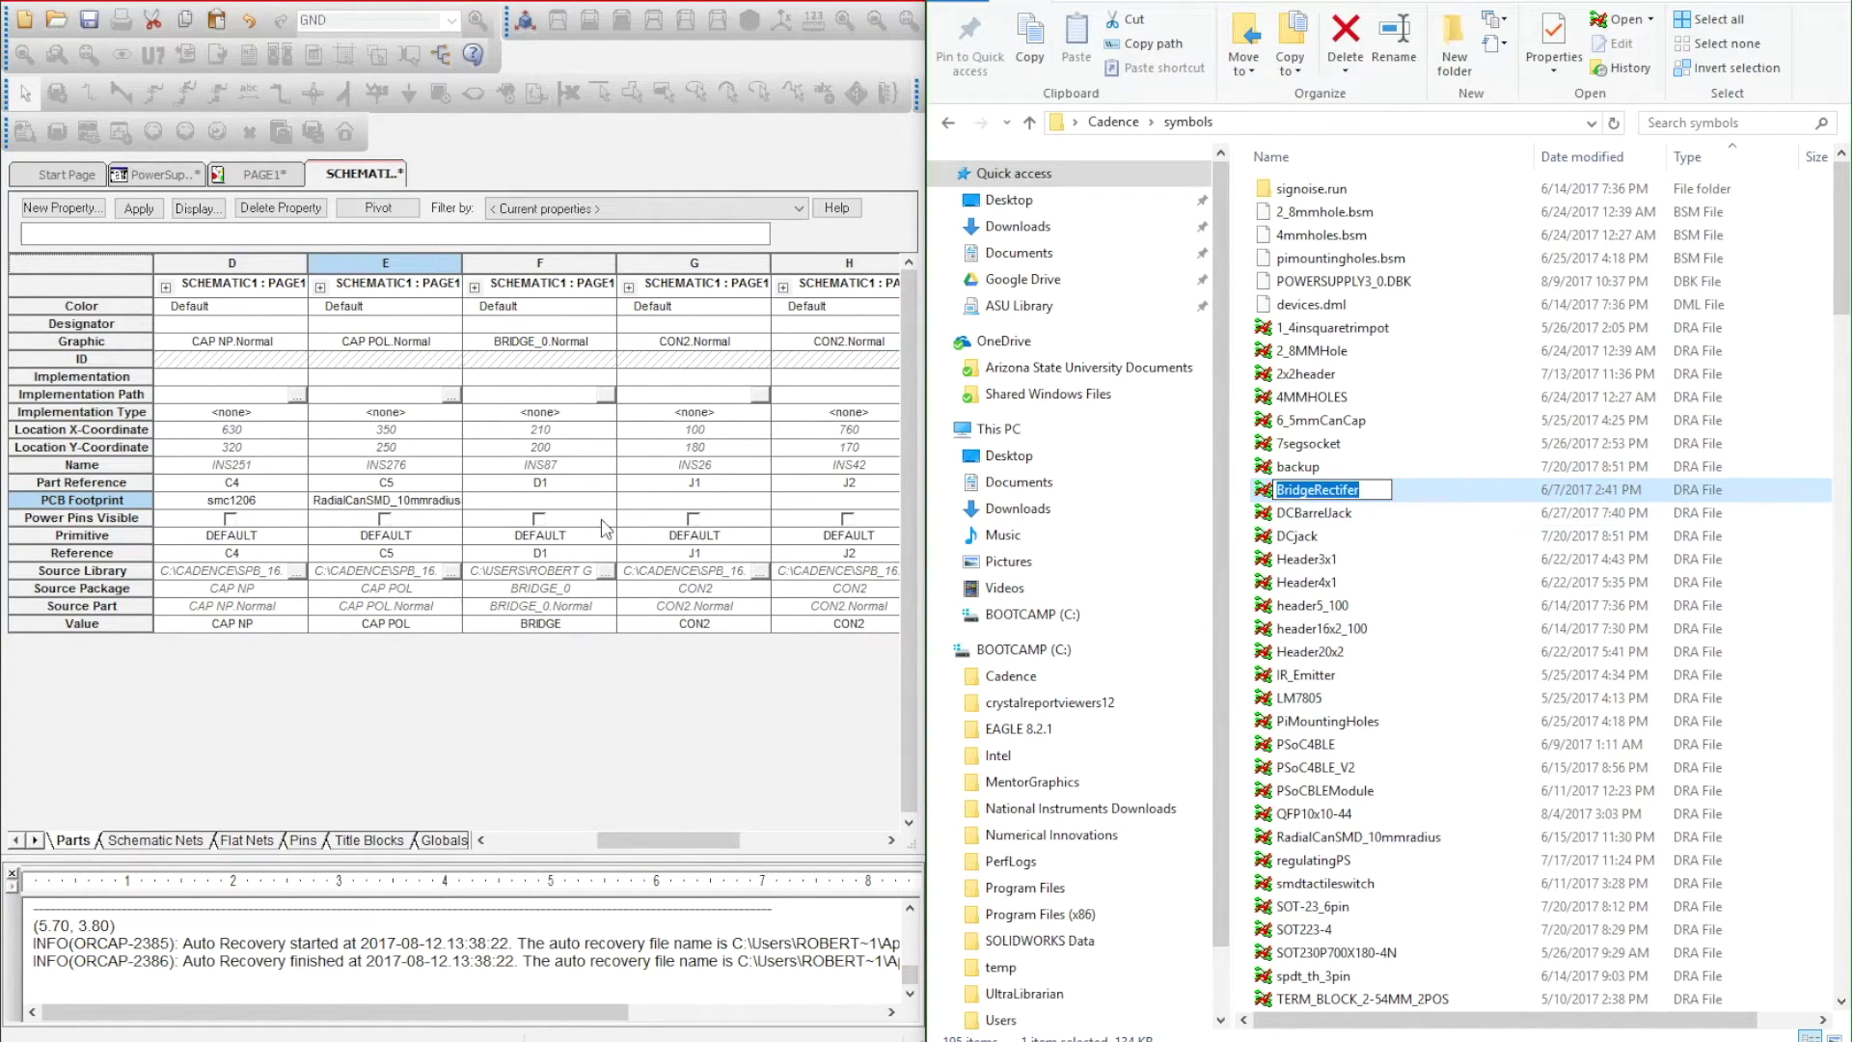
left_click(556, 500)
key("Return")
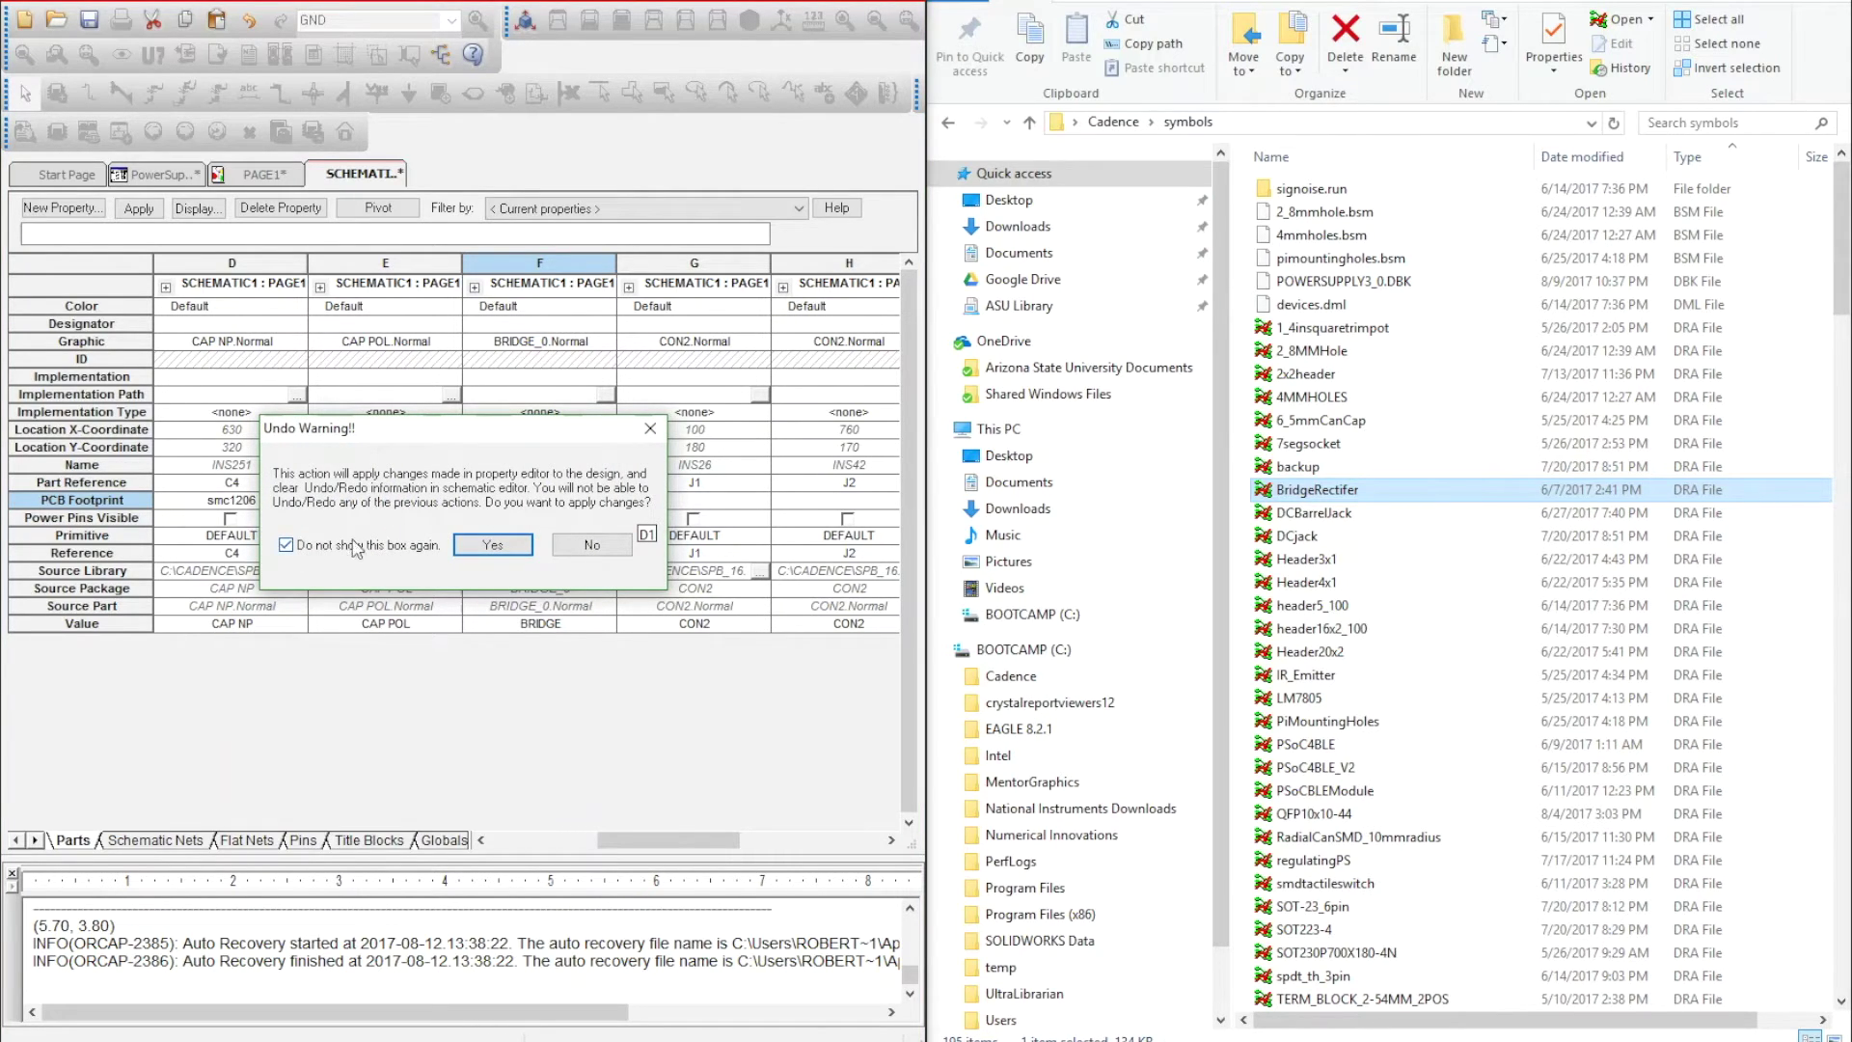
left_click(498, 548)
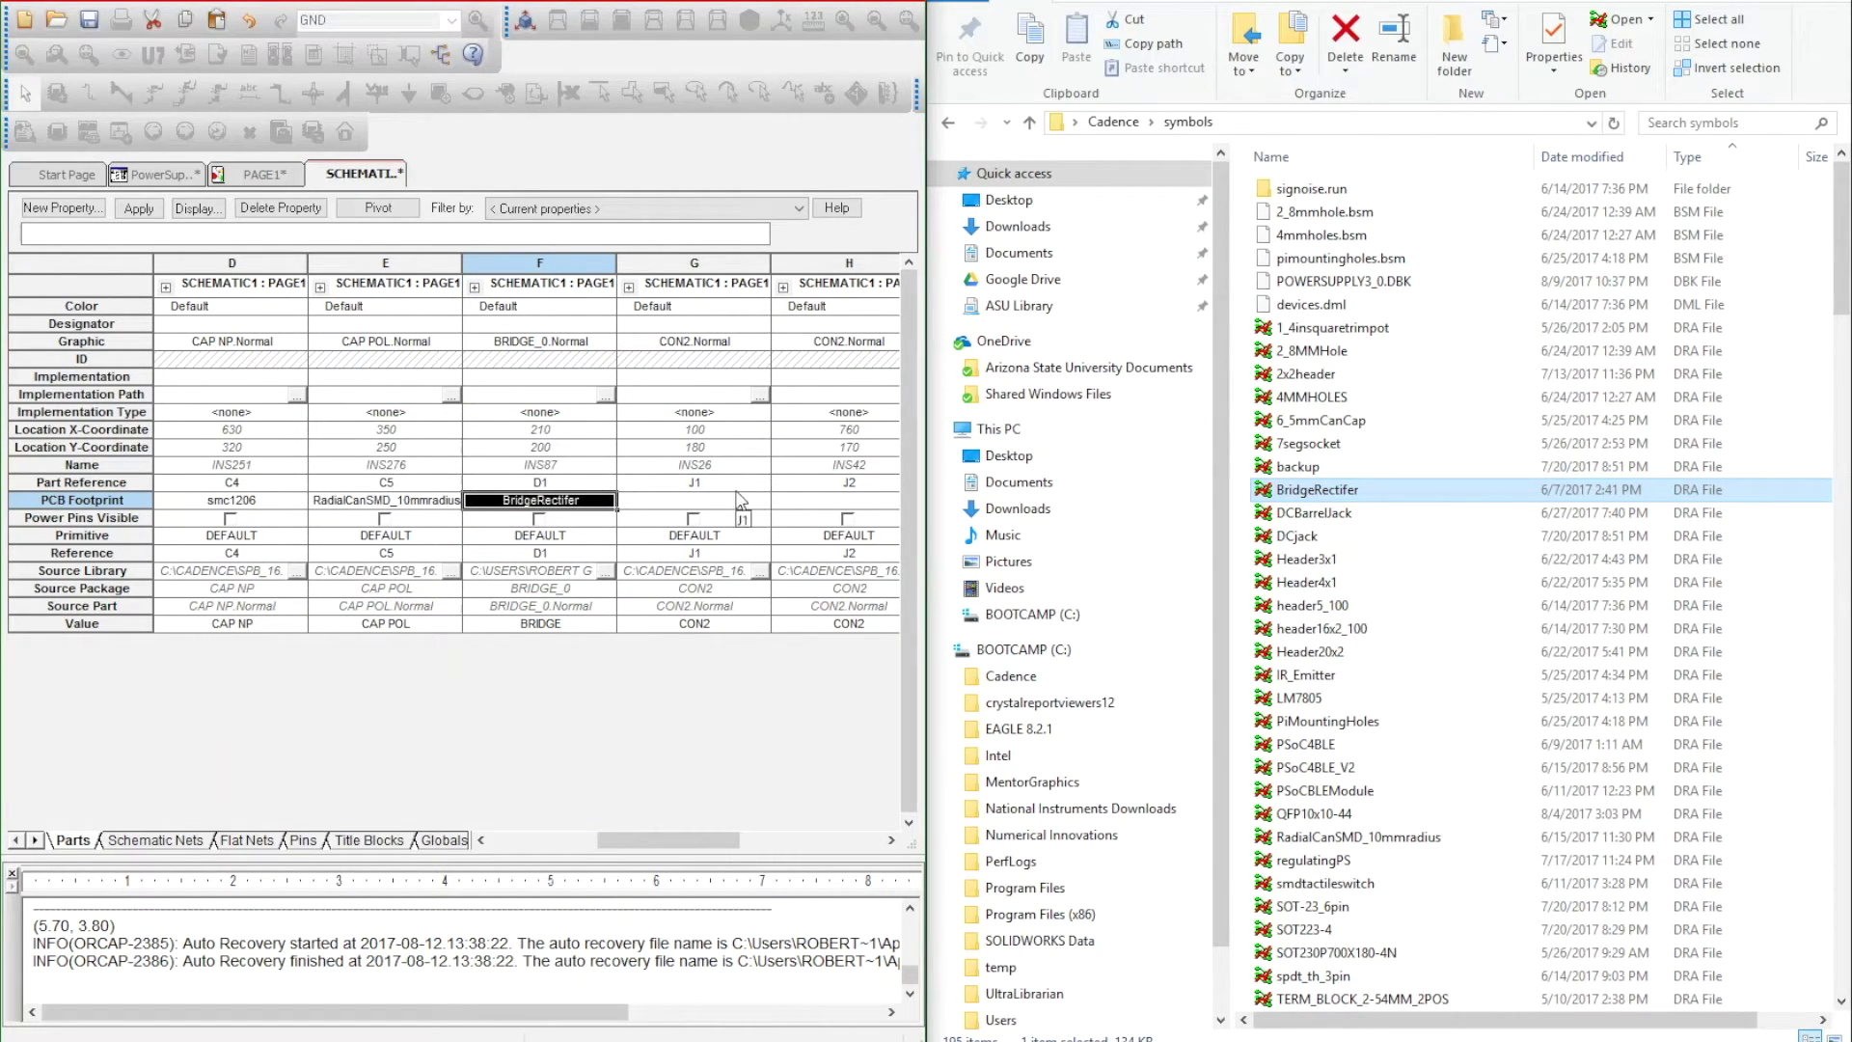
left_click_drag(650, 839, 731, 857)
Step: Assign connectors J1, J2 and J3 the TERM_BLOCK_5MM_2POS footprint
scroll(1351, 955, "down", 1)
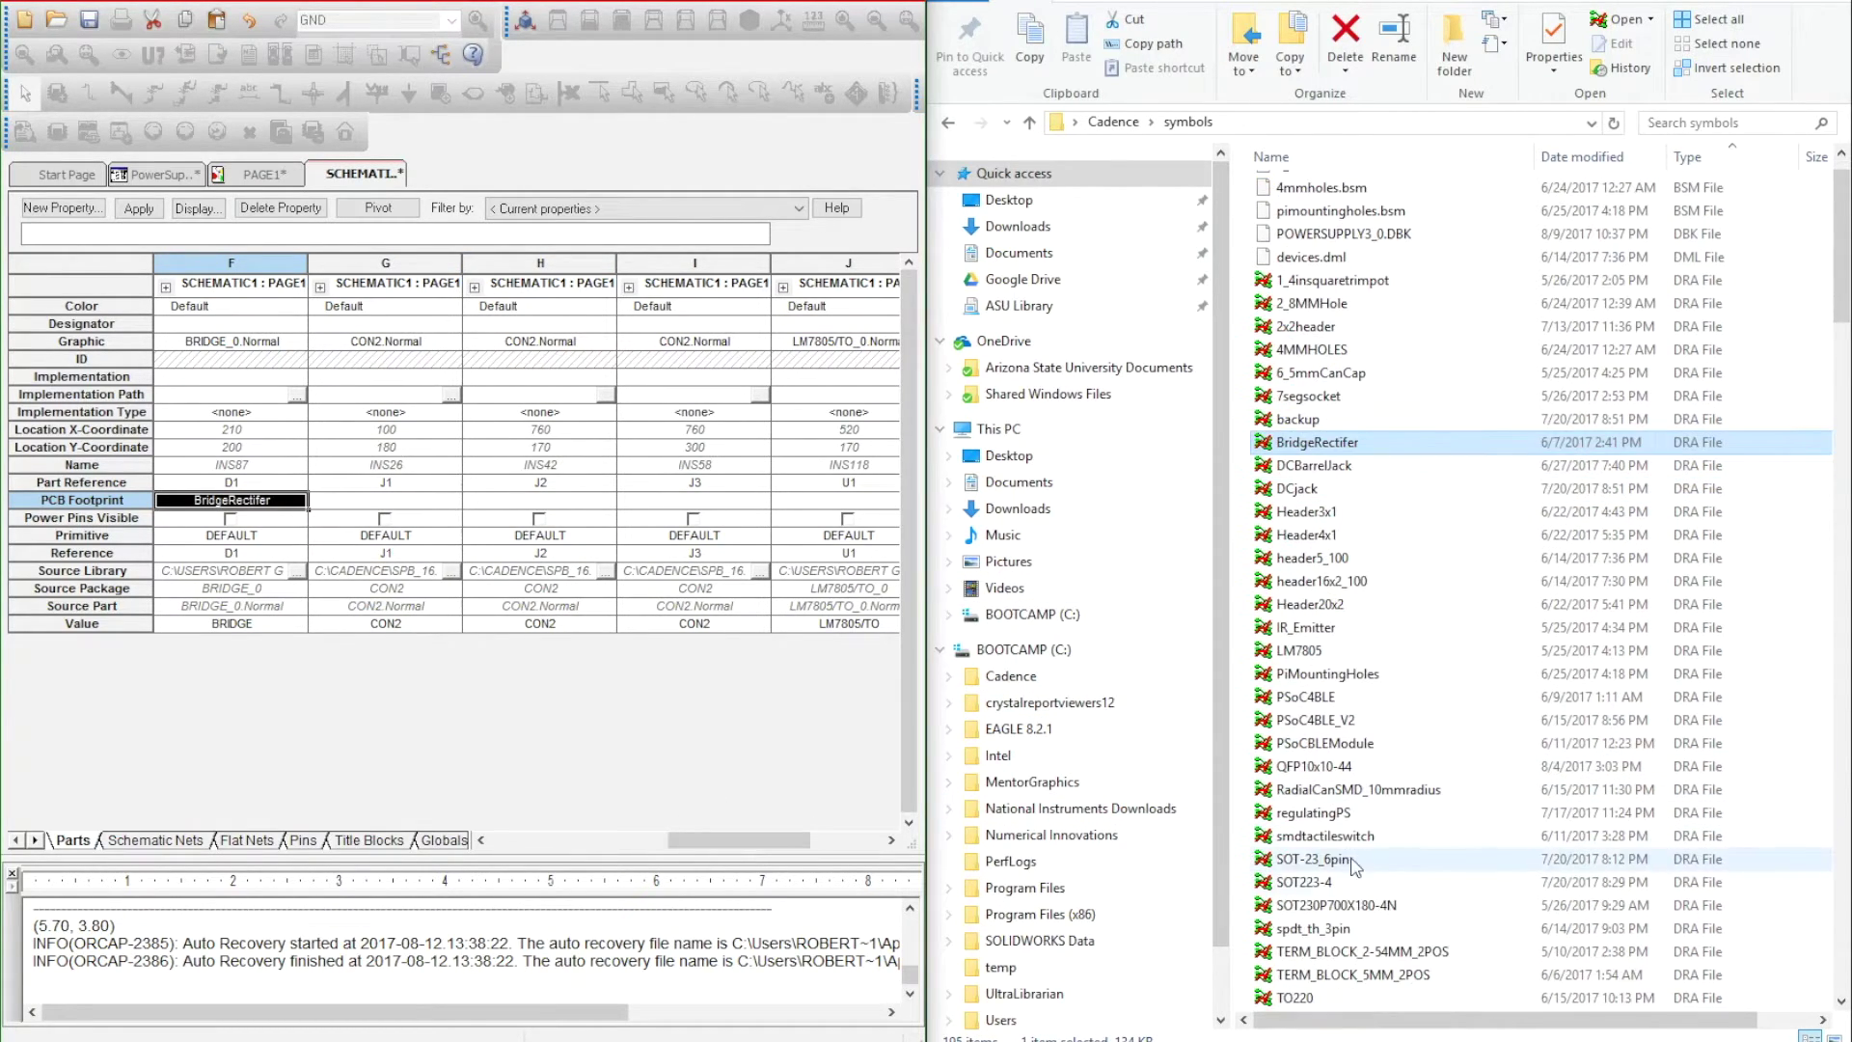
left_click(1358, 976)
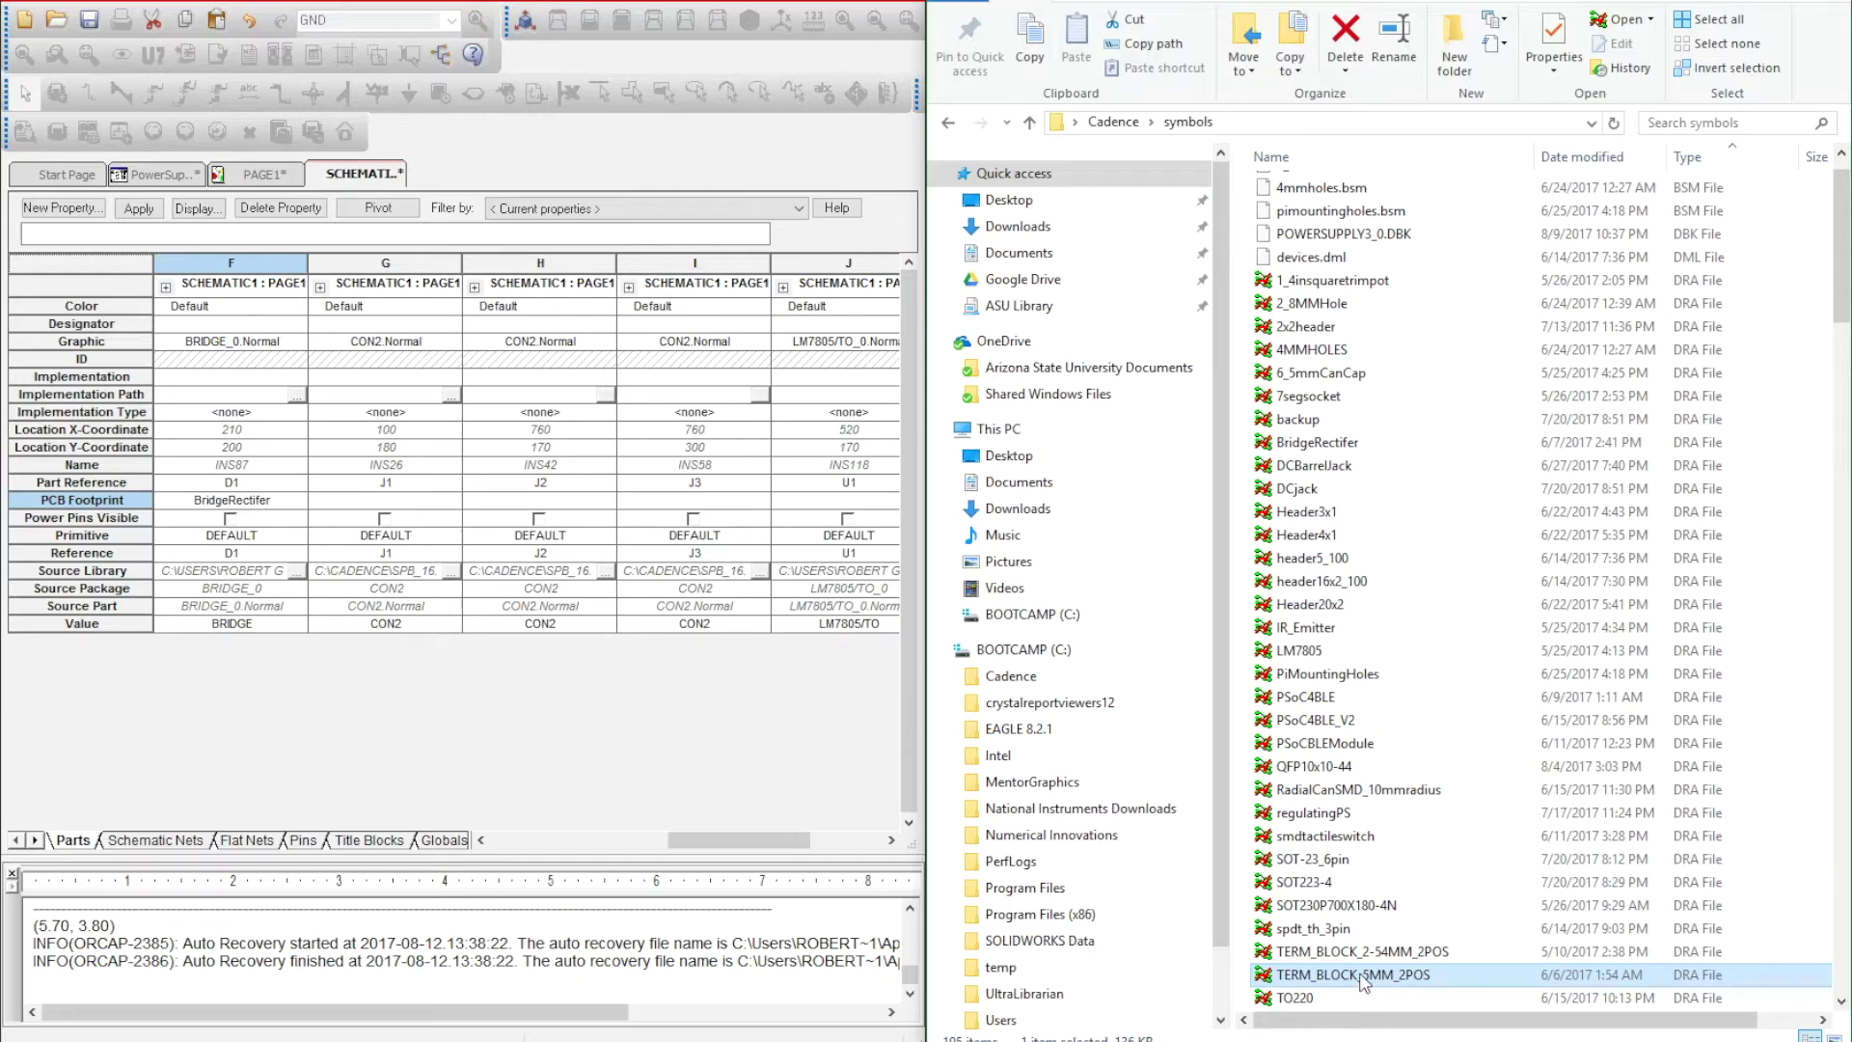
left_click(1364, 976)
key("ctrl+c")
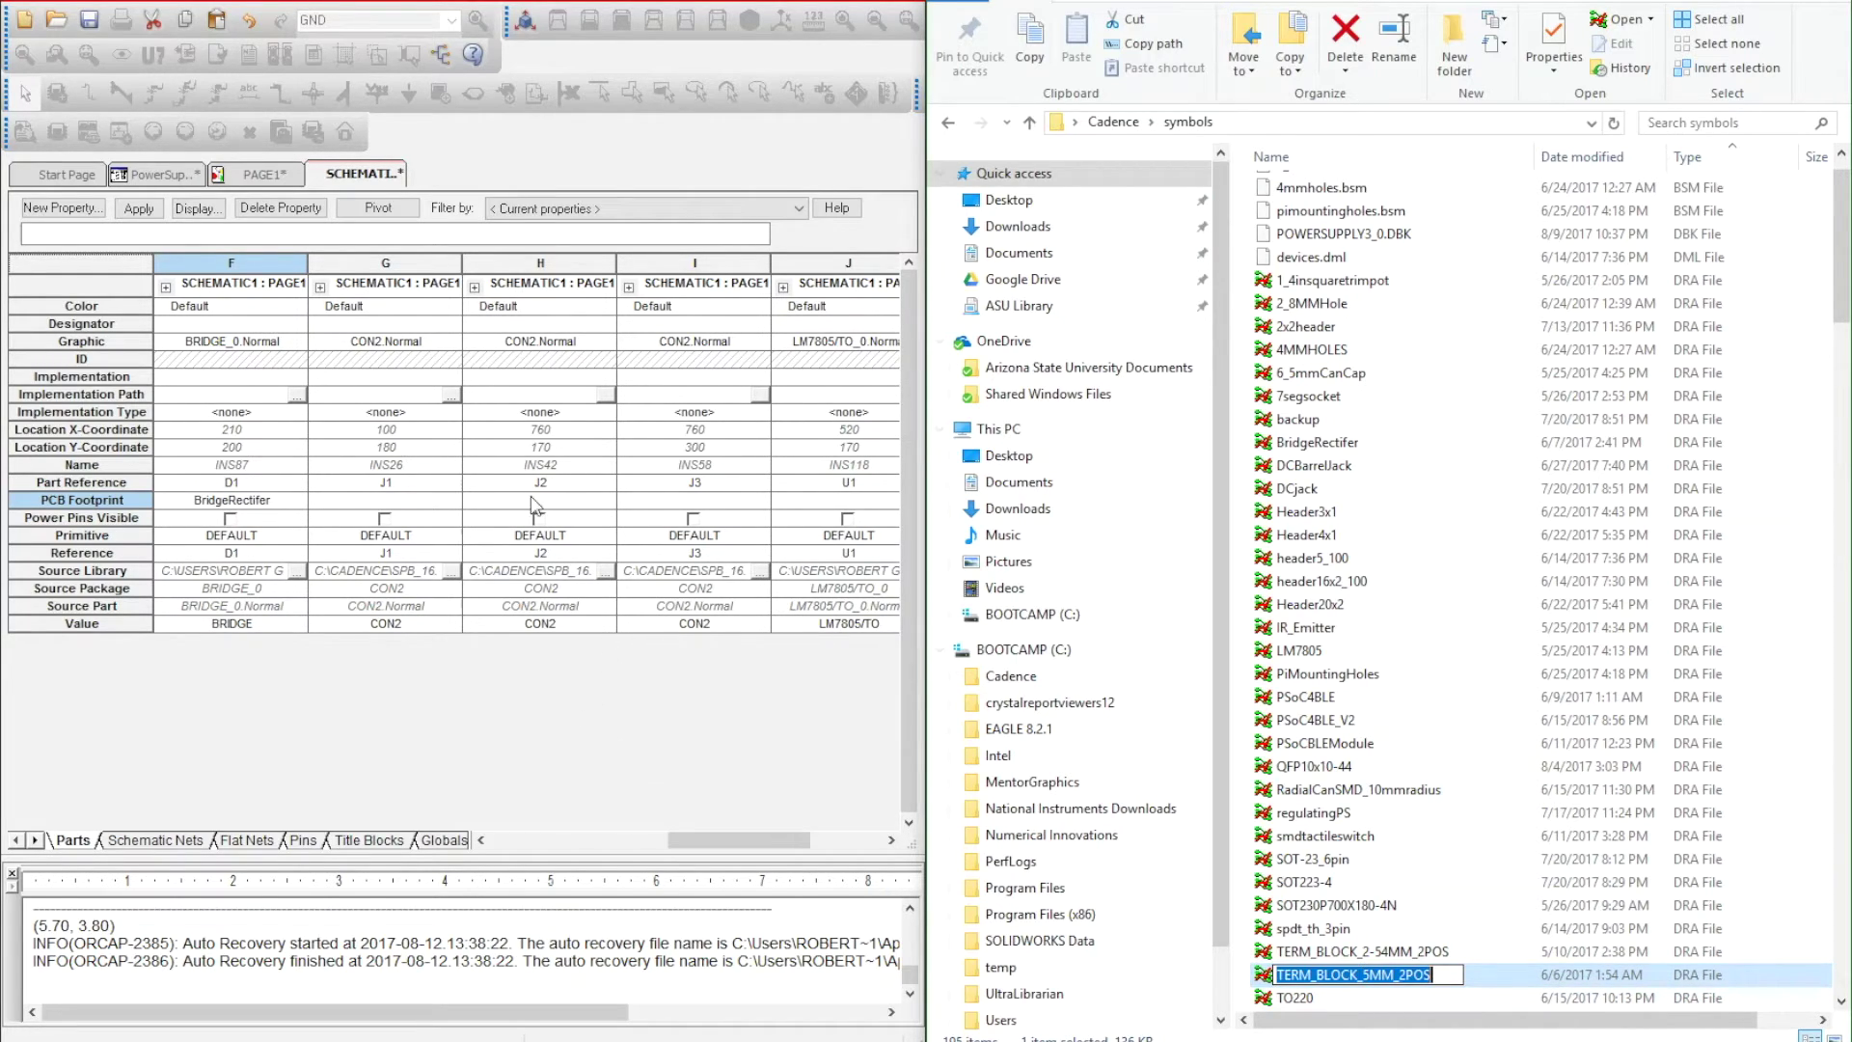
left_click(459, 500)
key("ctrl+v")
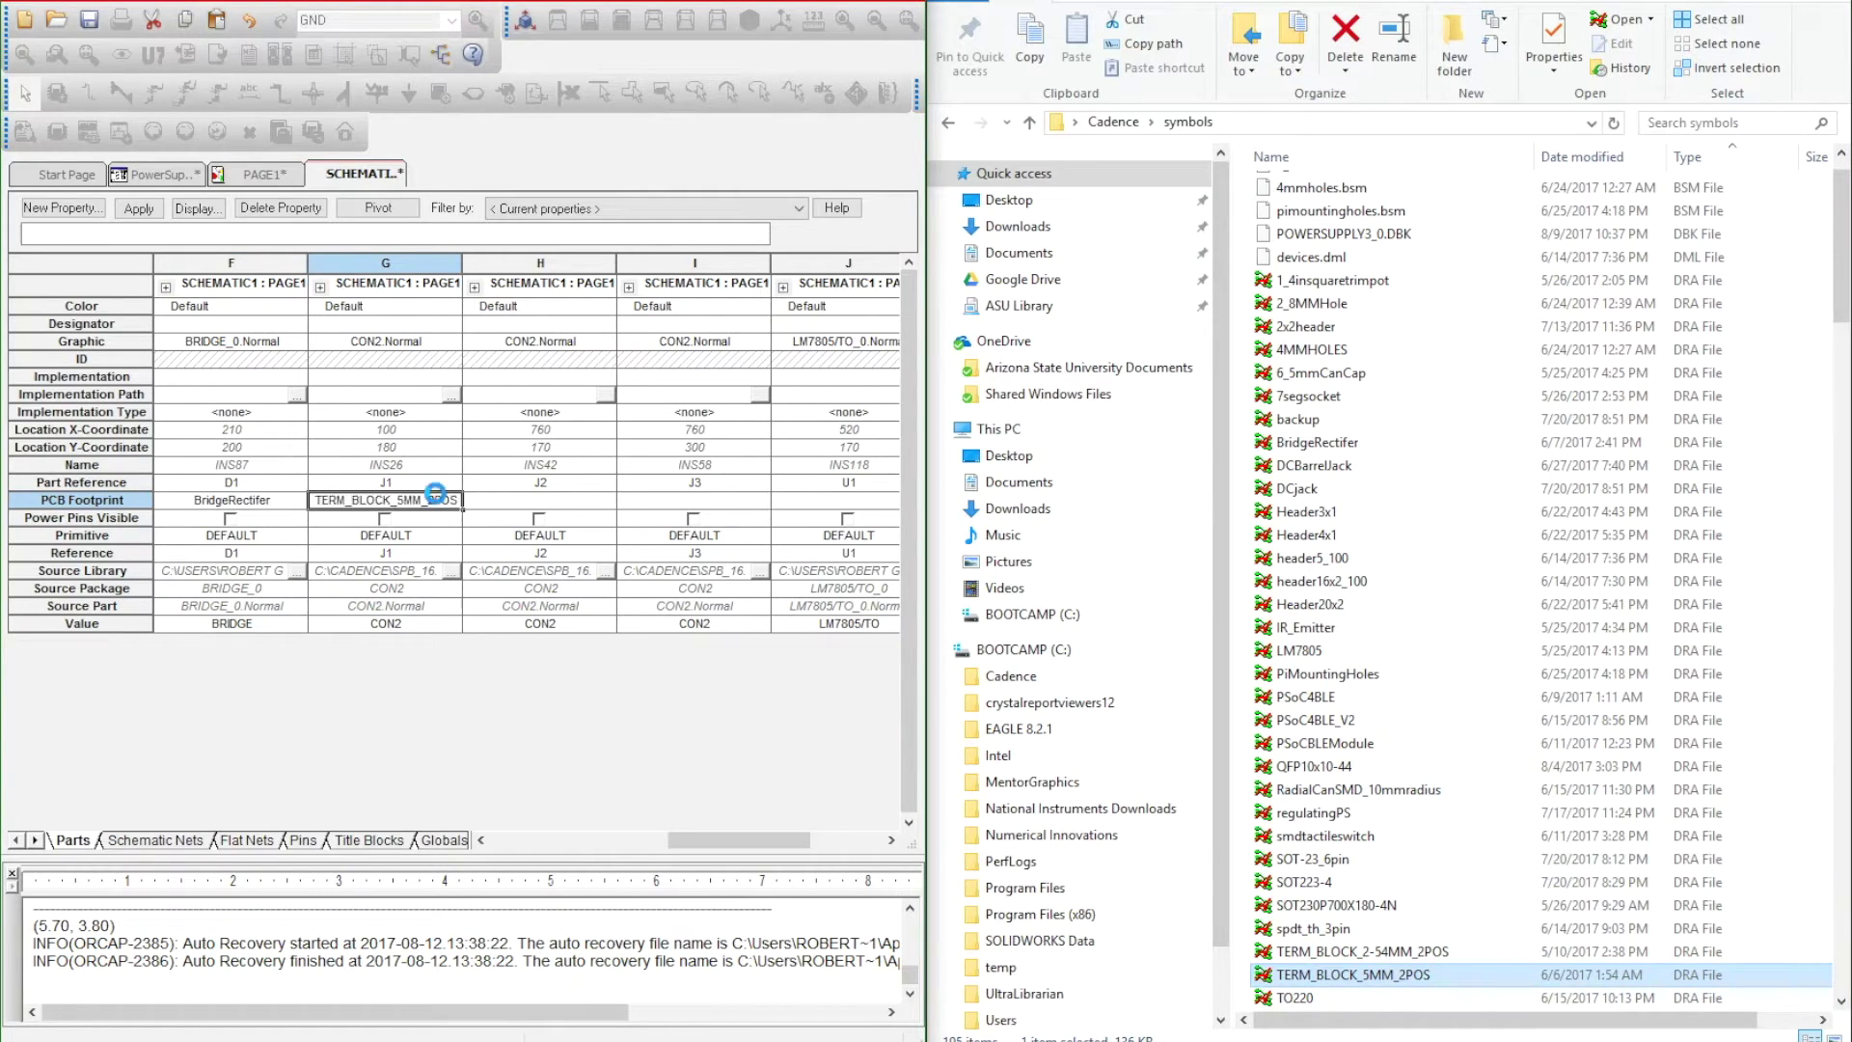
left_click(501, 500)
key("ctrl+v")
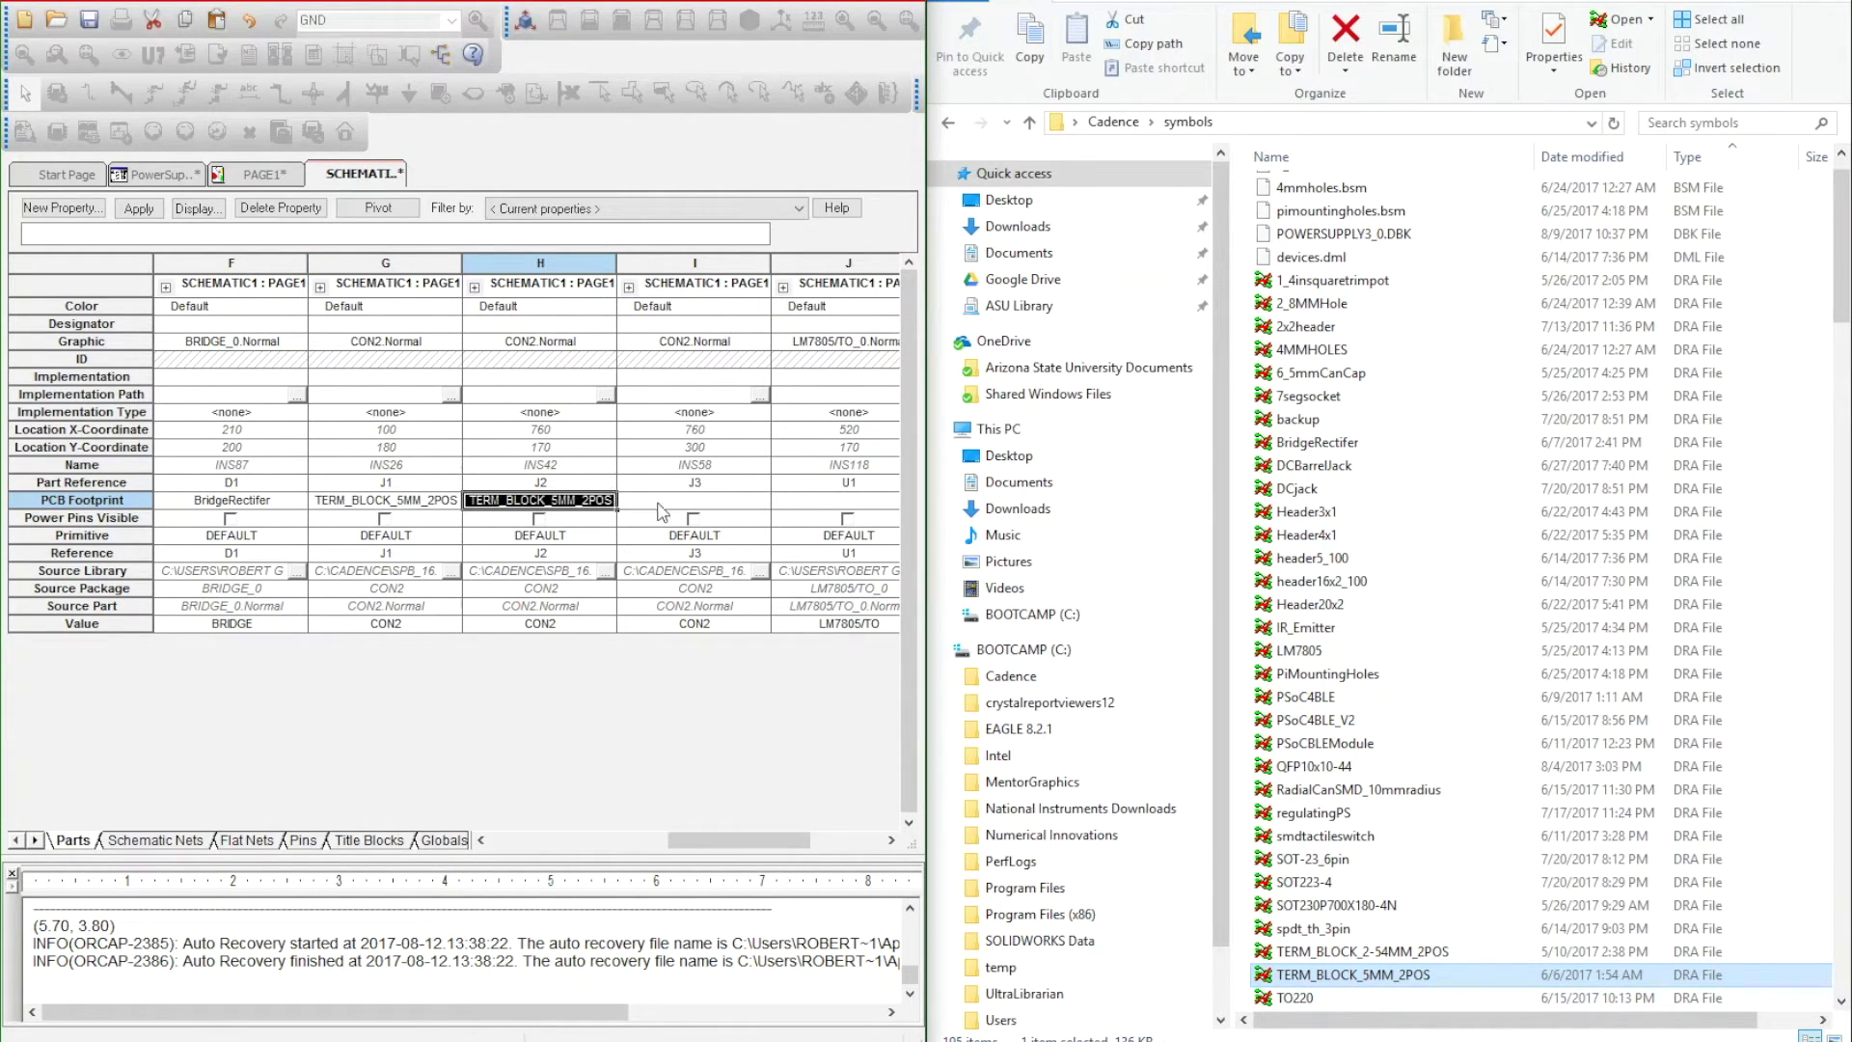
left_click(659, 502)
key("ctrl+v")
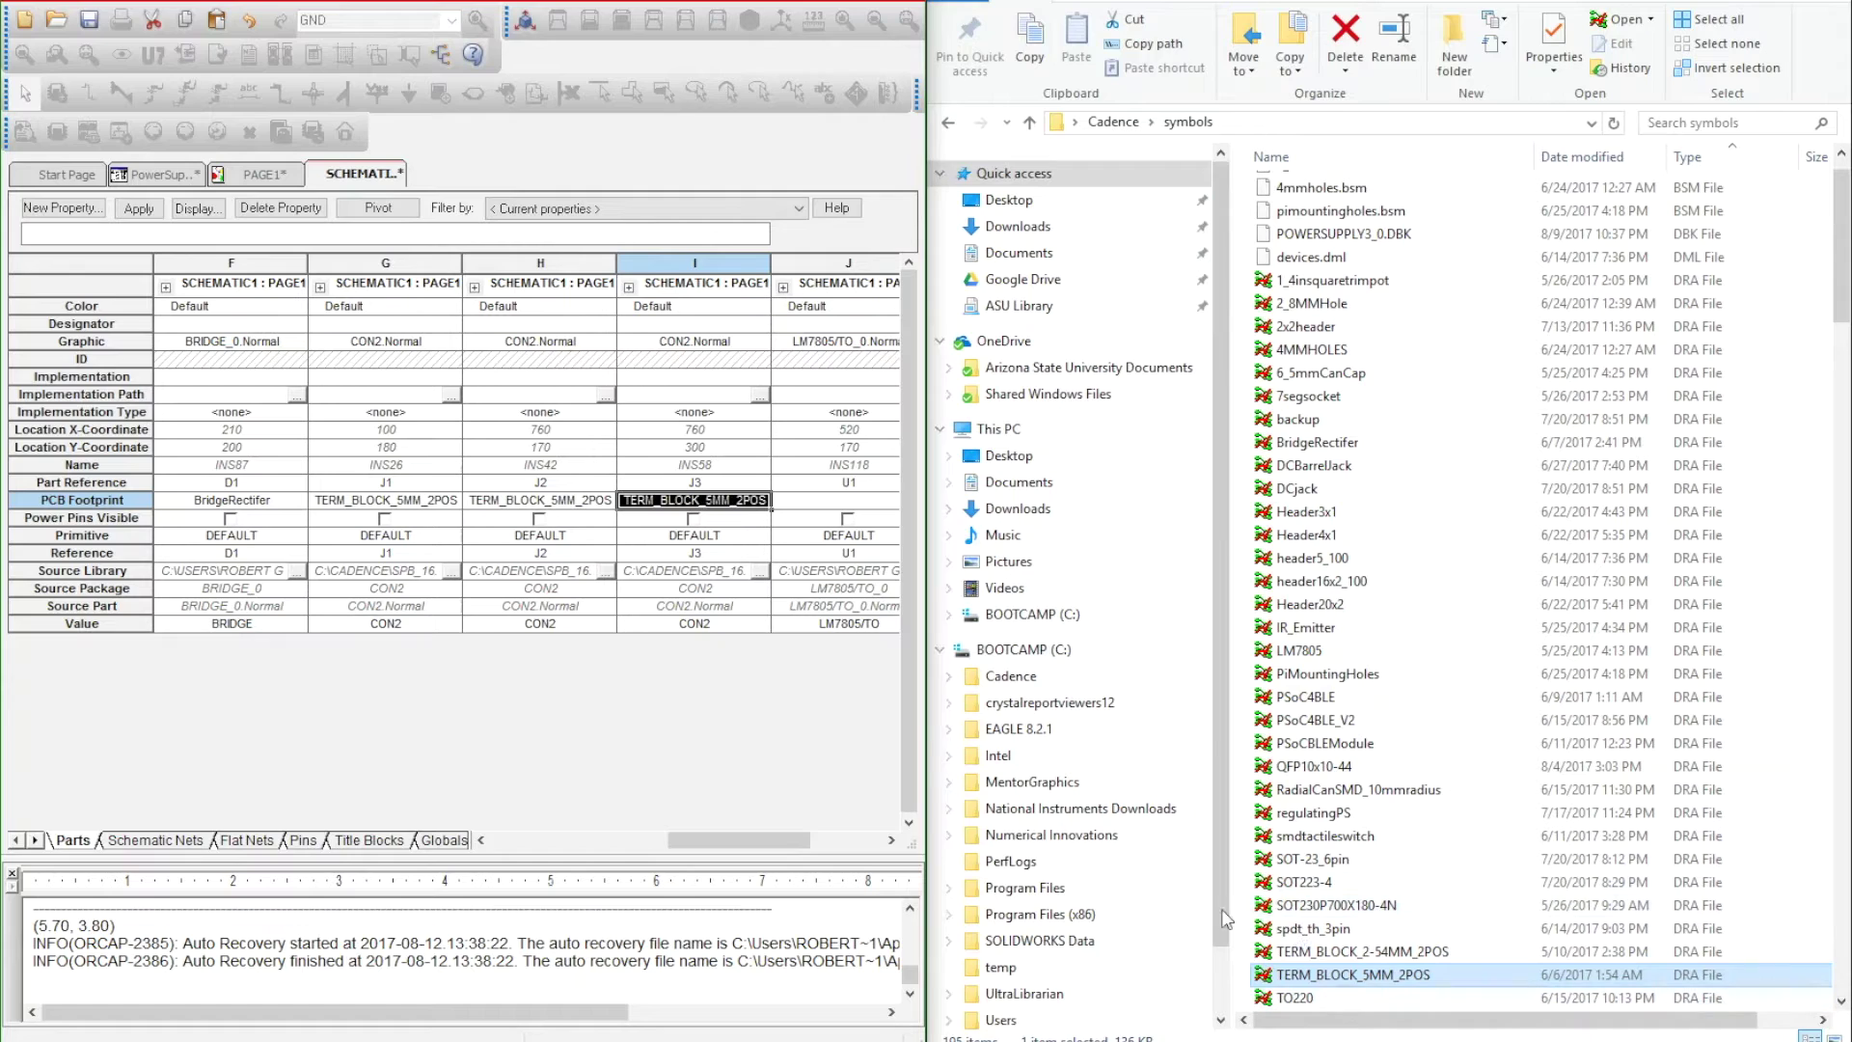
left_click_drag(750, 839, 821, 839)
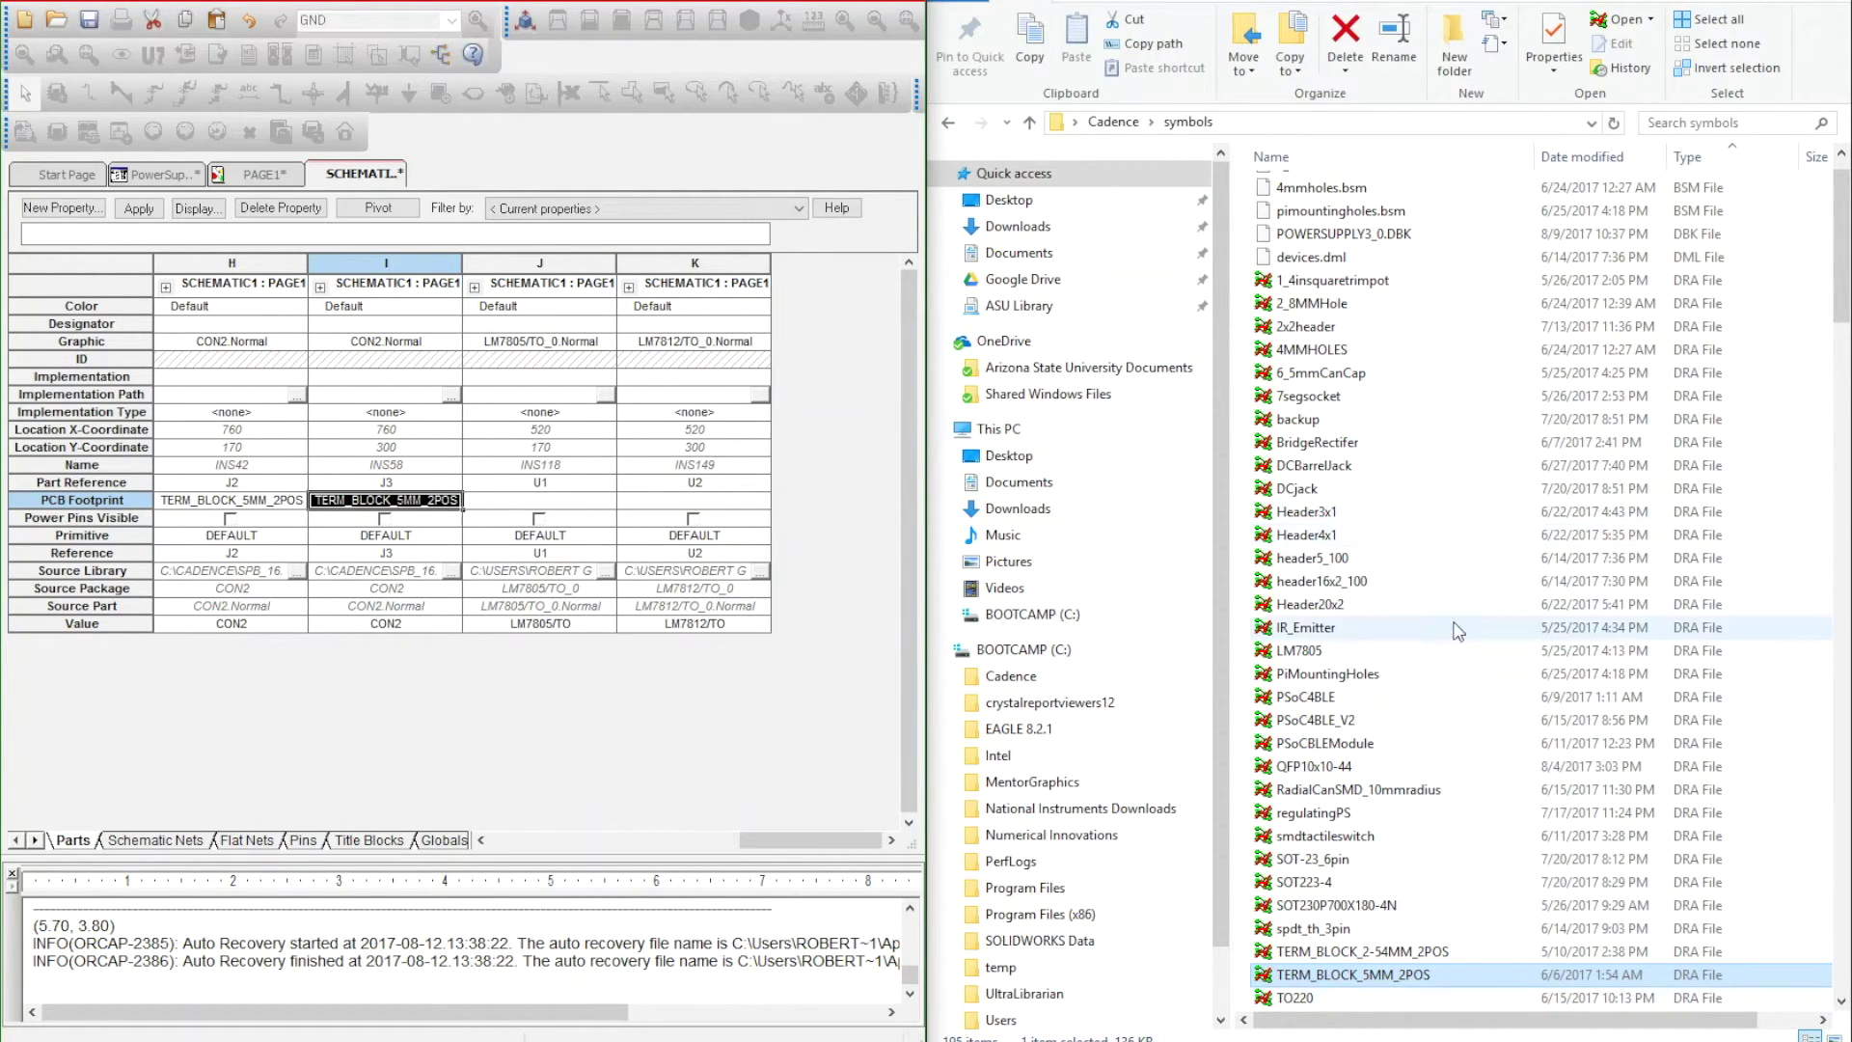
Step: Assign regulators U1 and U2 the TO220 footprint
scroll(1341, 820, "down", 1)
left_click(1319, 930)
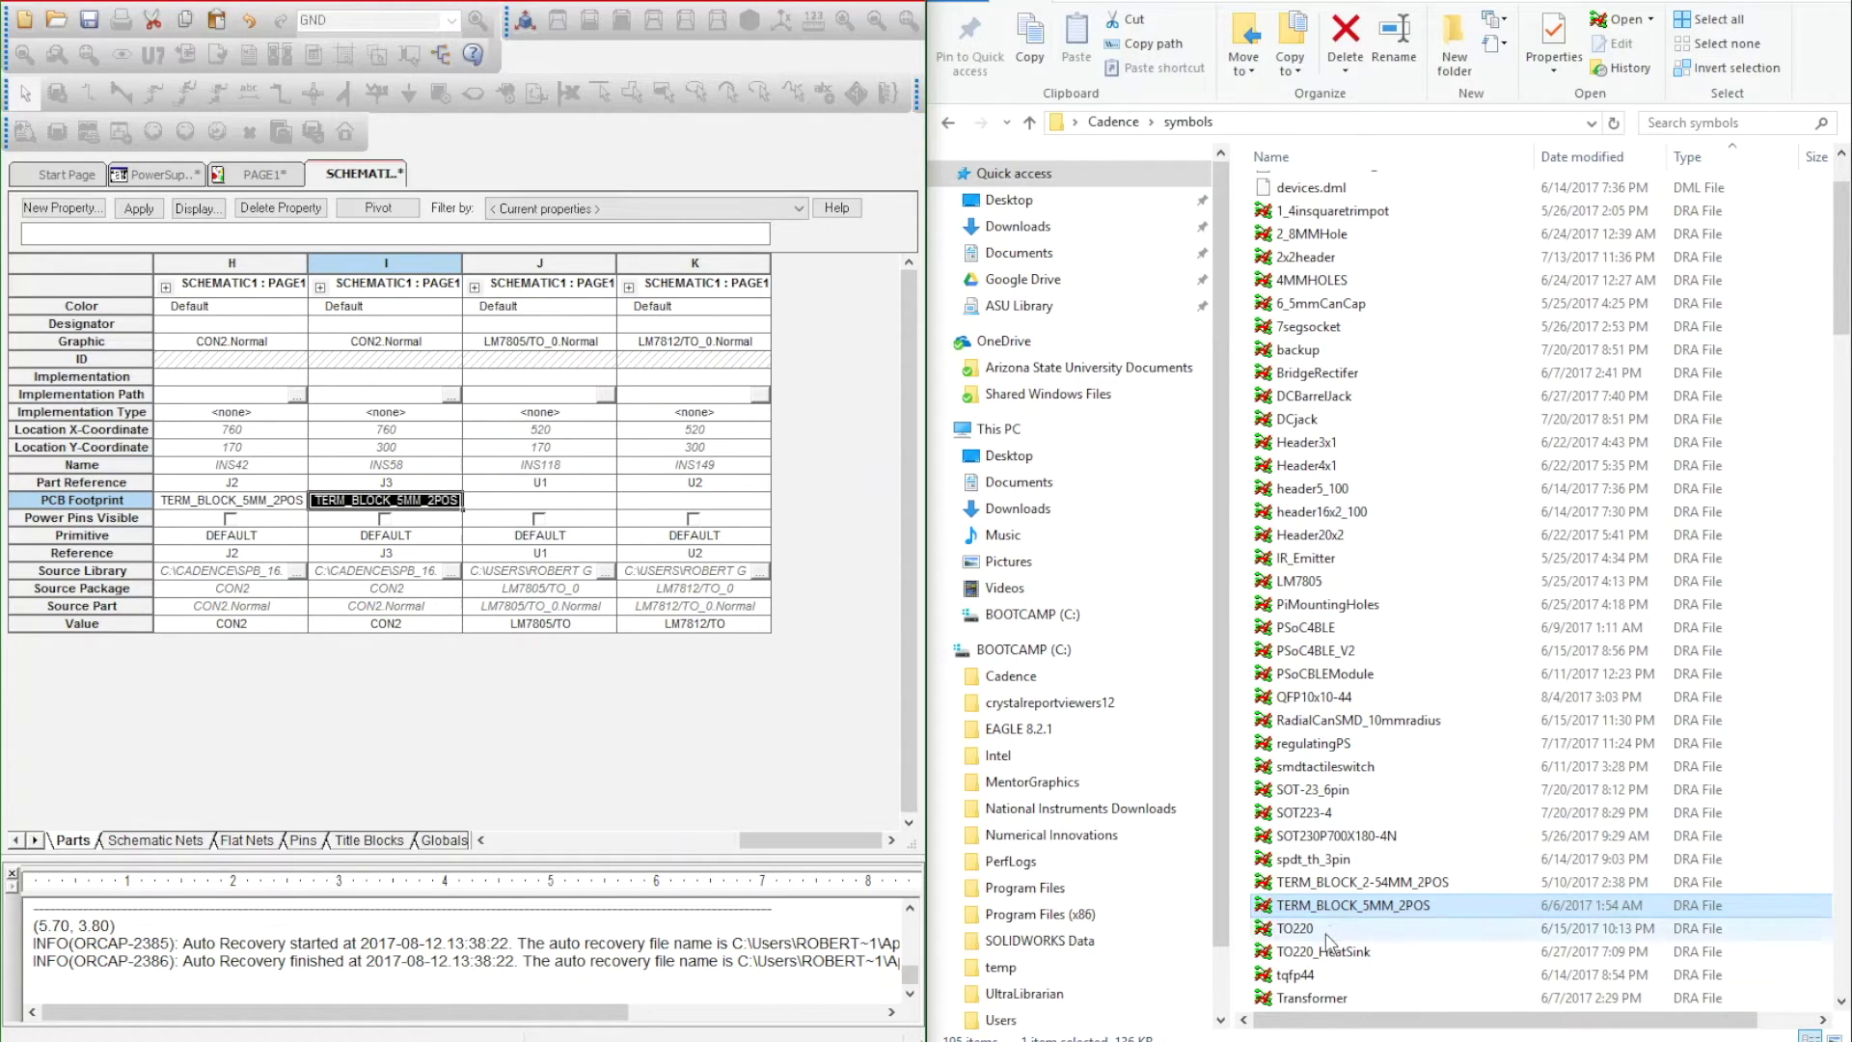
left_click(1304, 934)
key("ctrl+c")
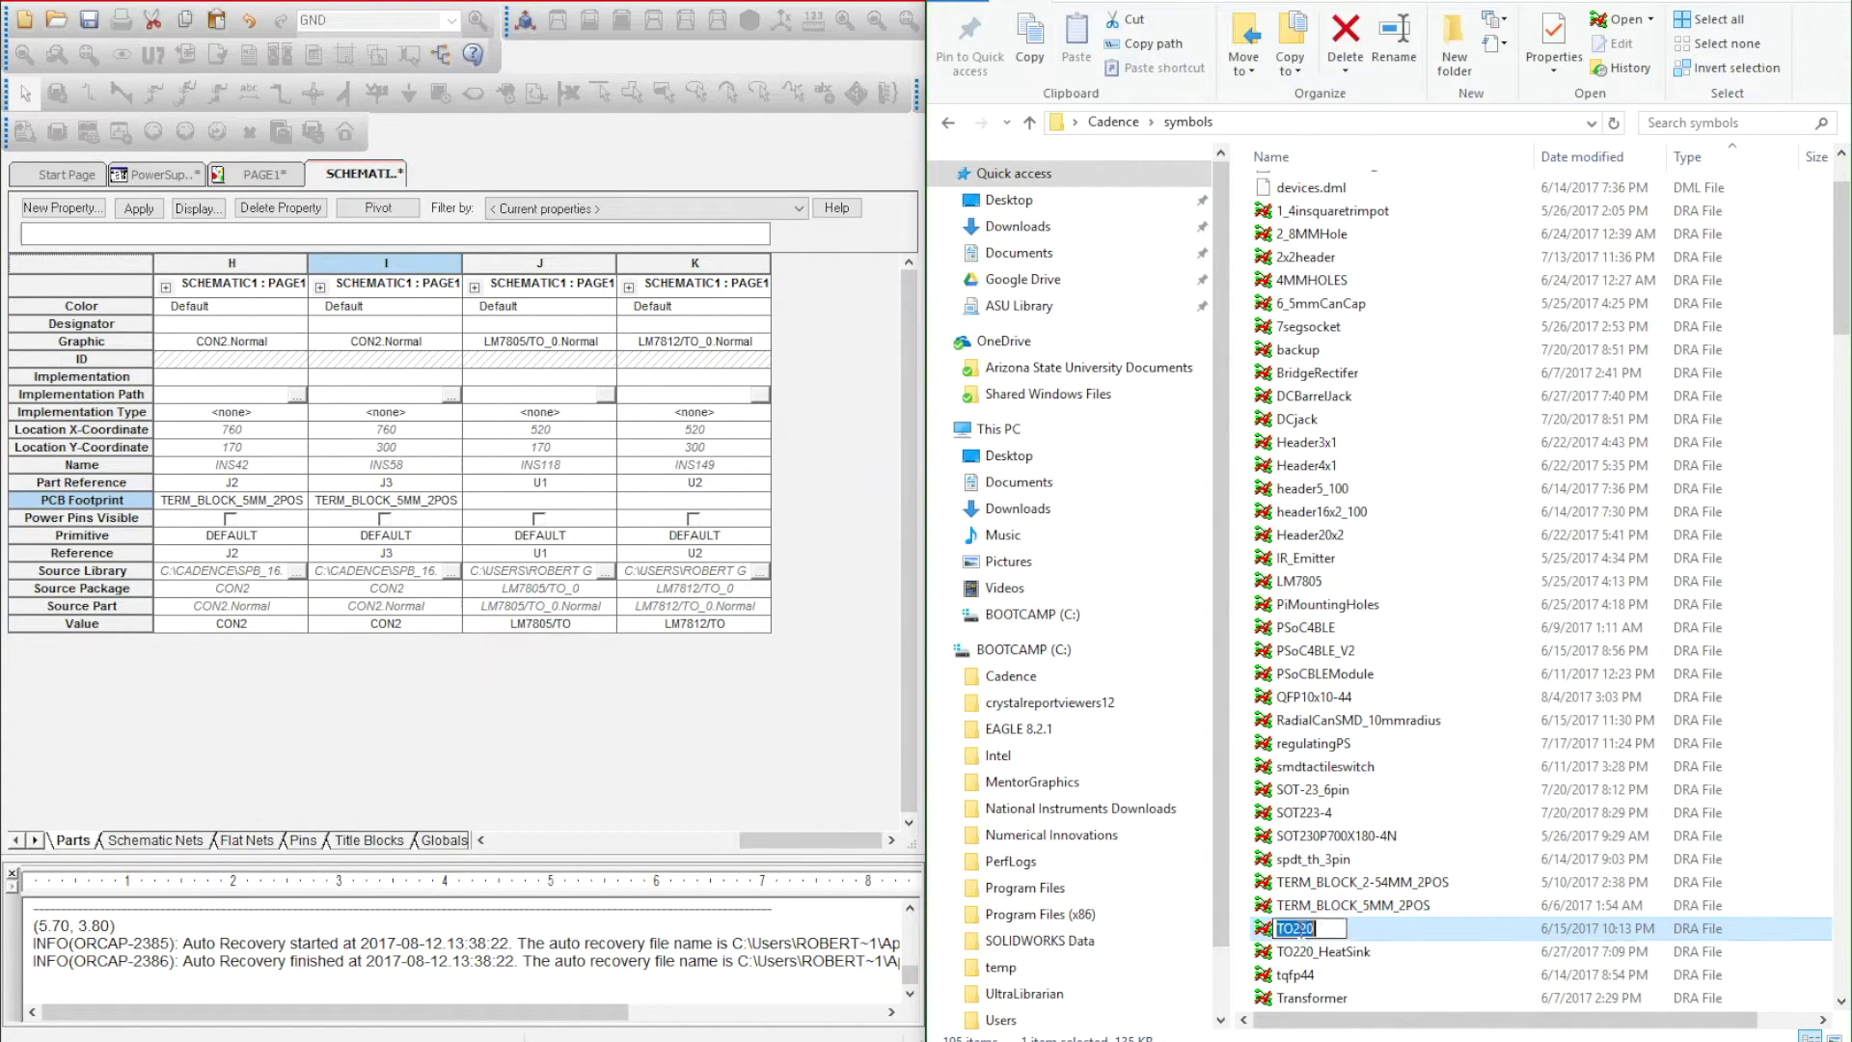
left_click(567, 500)
key("ctrl+v")
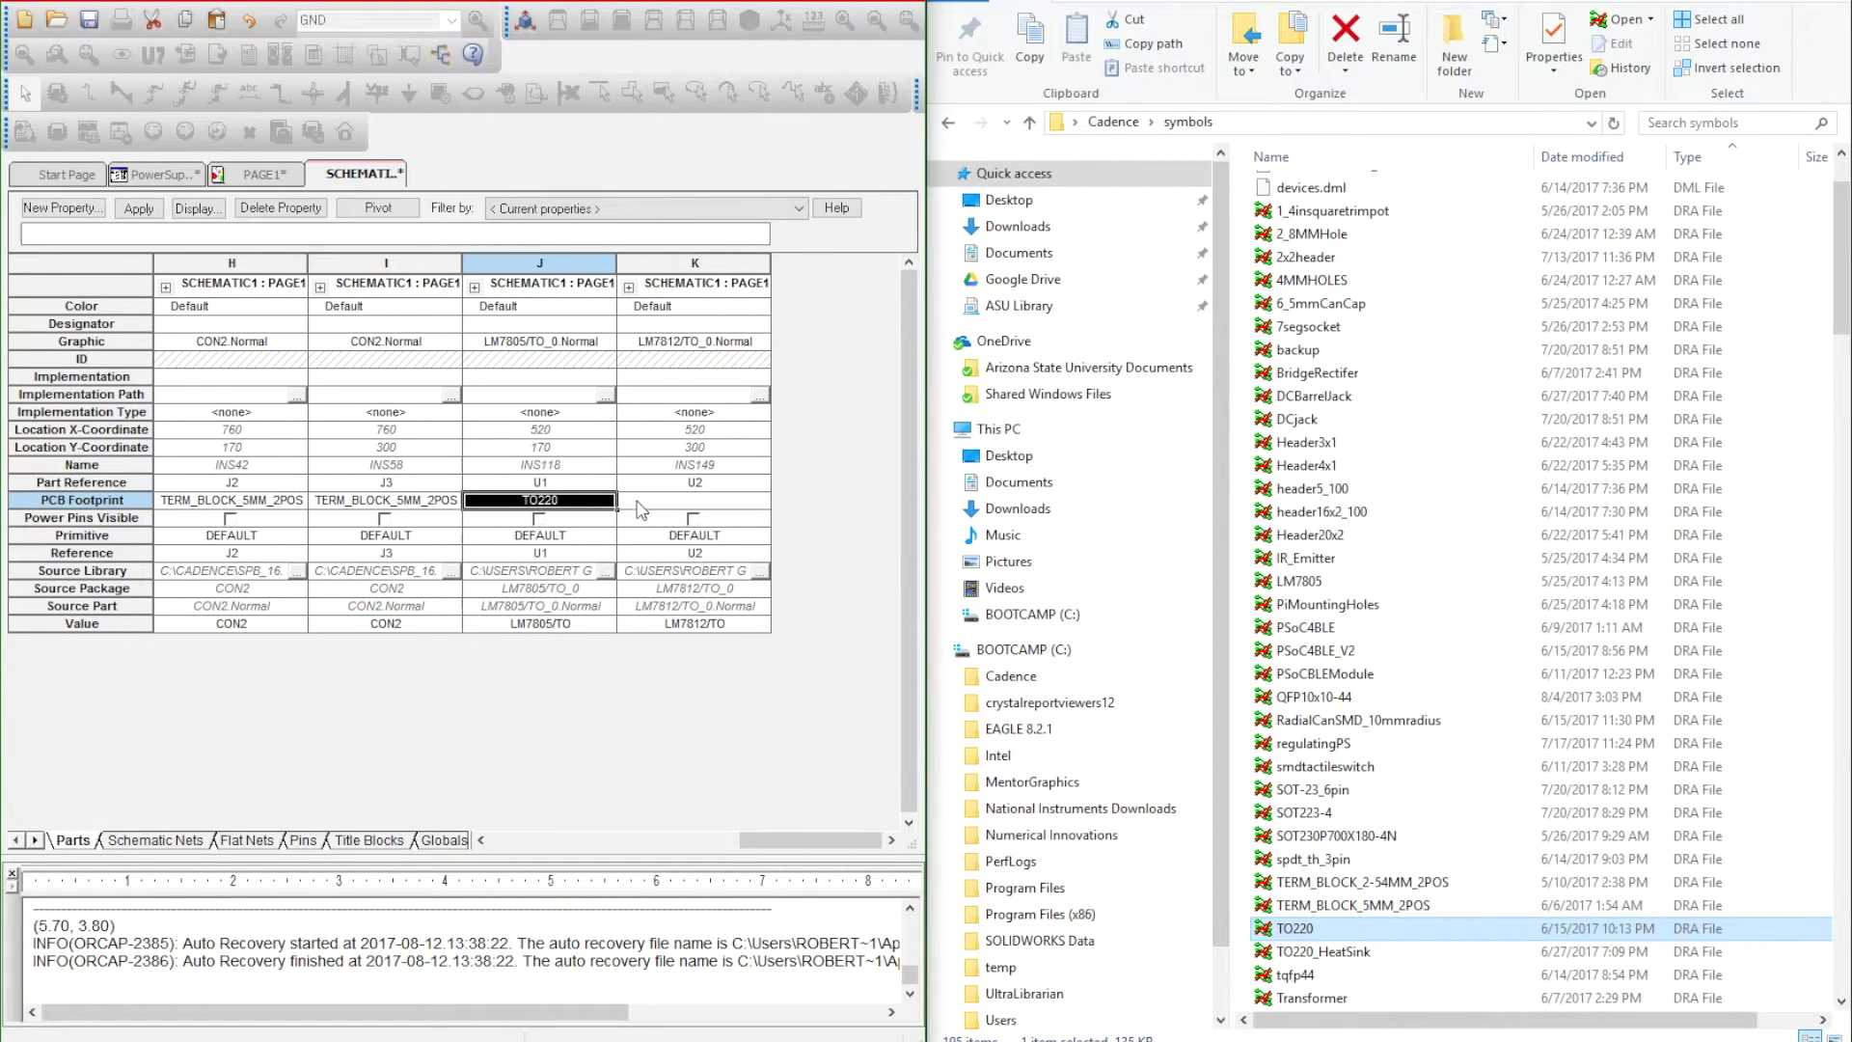
left_click(642, 502)
key("ctrl+v")
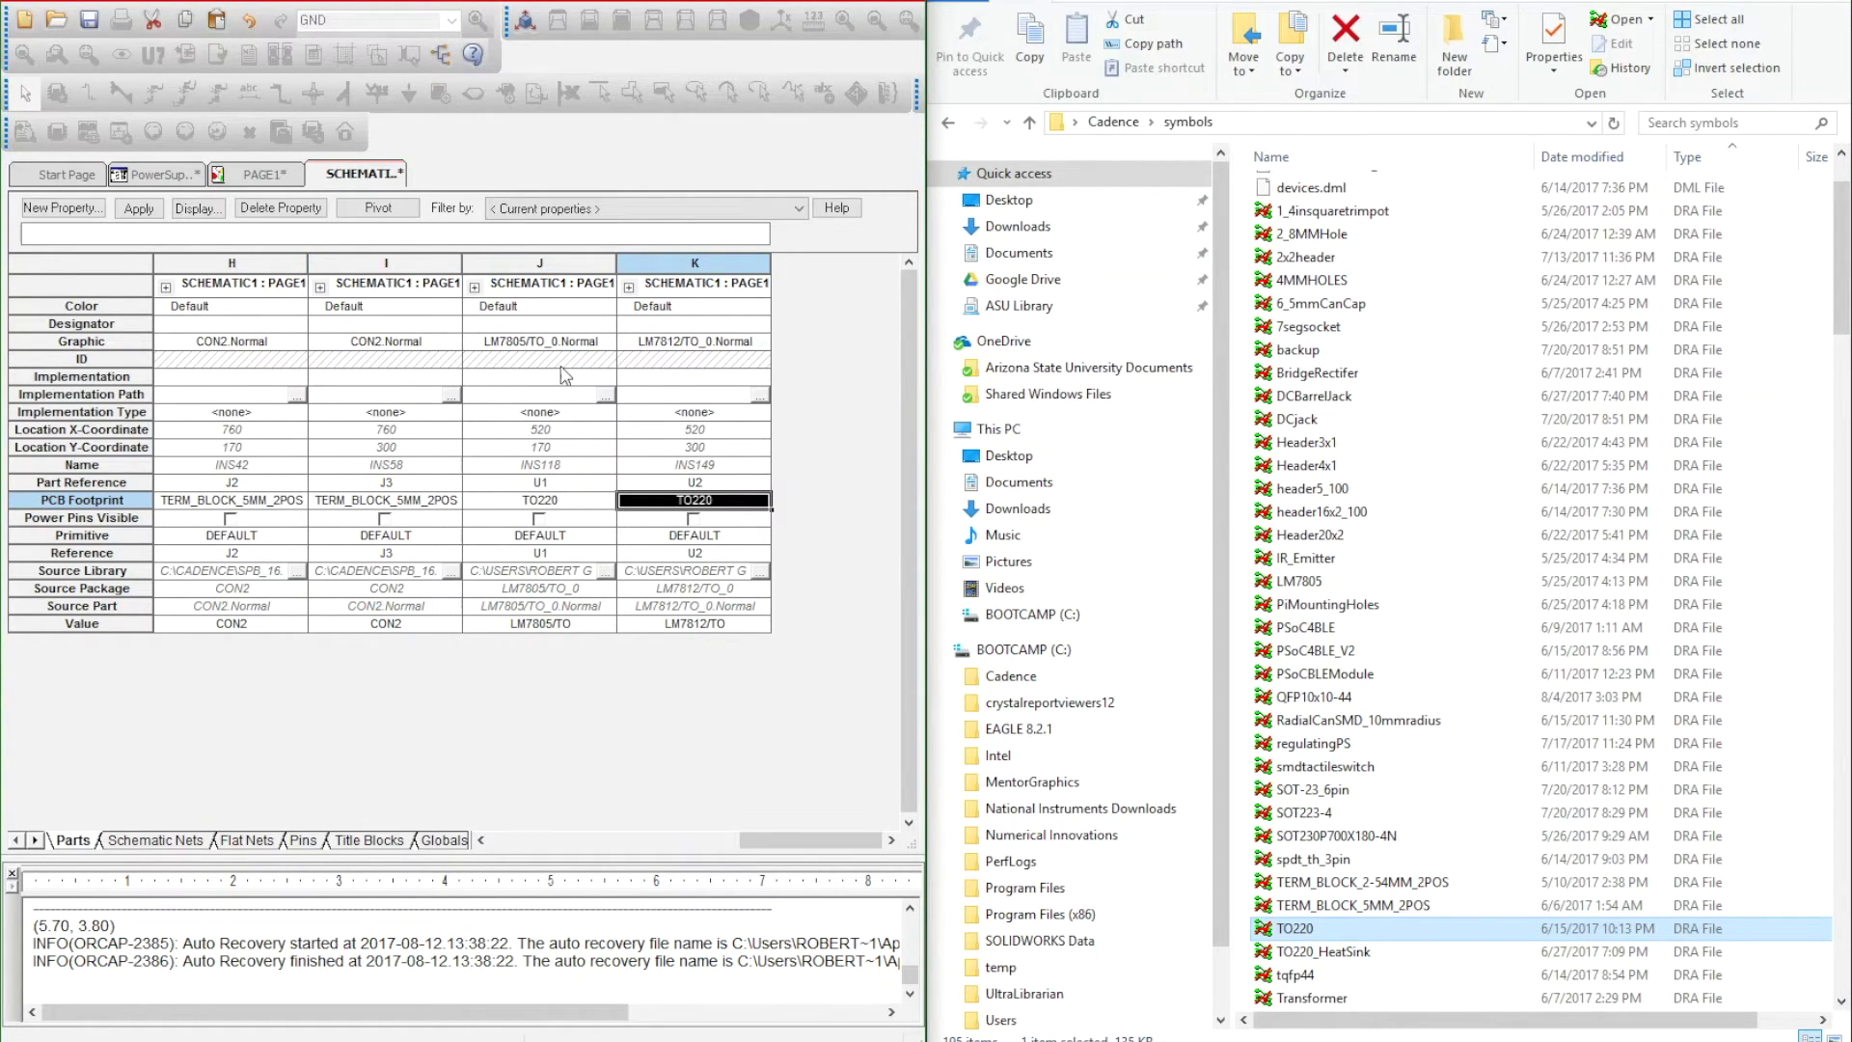
right_click(372, 169)
Step: Save the design, close the SCHEMATIC1 property sheet and maximize the PAGE1 schematic window
left_click(372, 181)
right_click(371, 182)
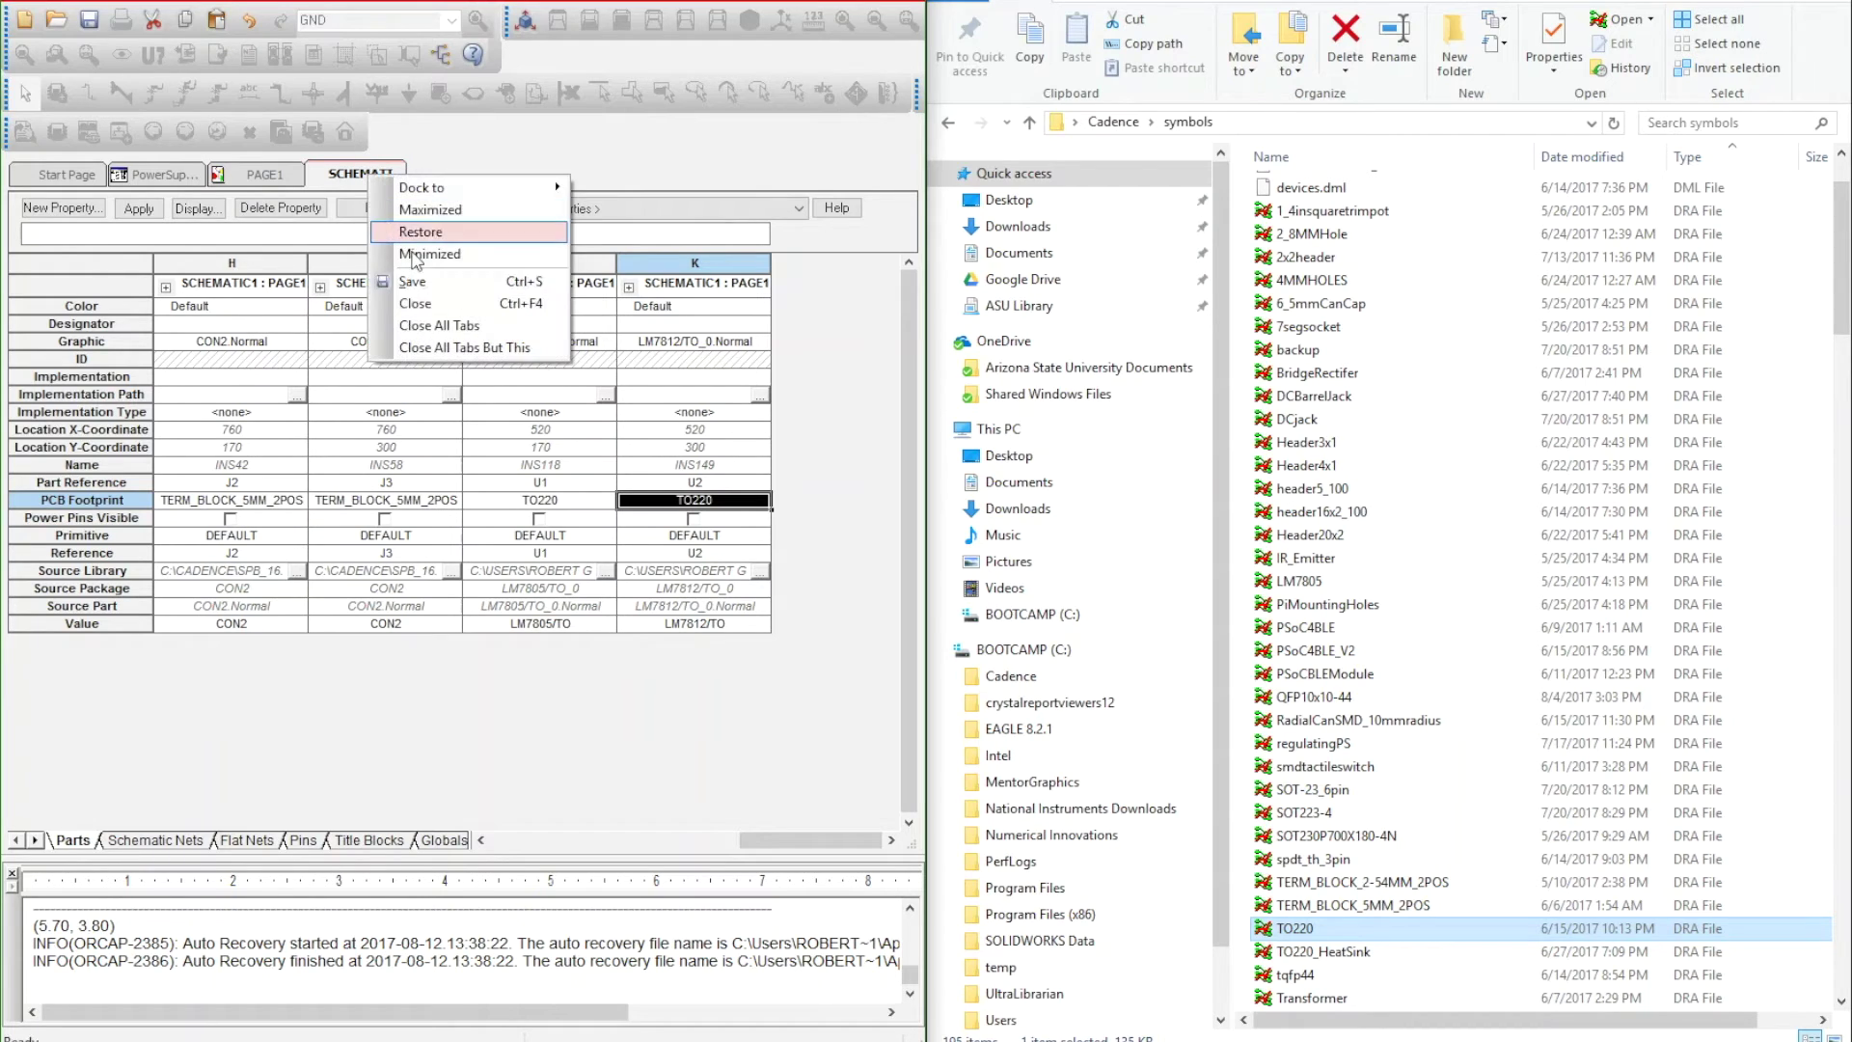
left_click(414, 297)
left_click(576, 706)
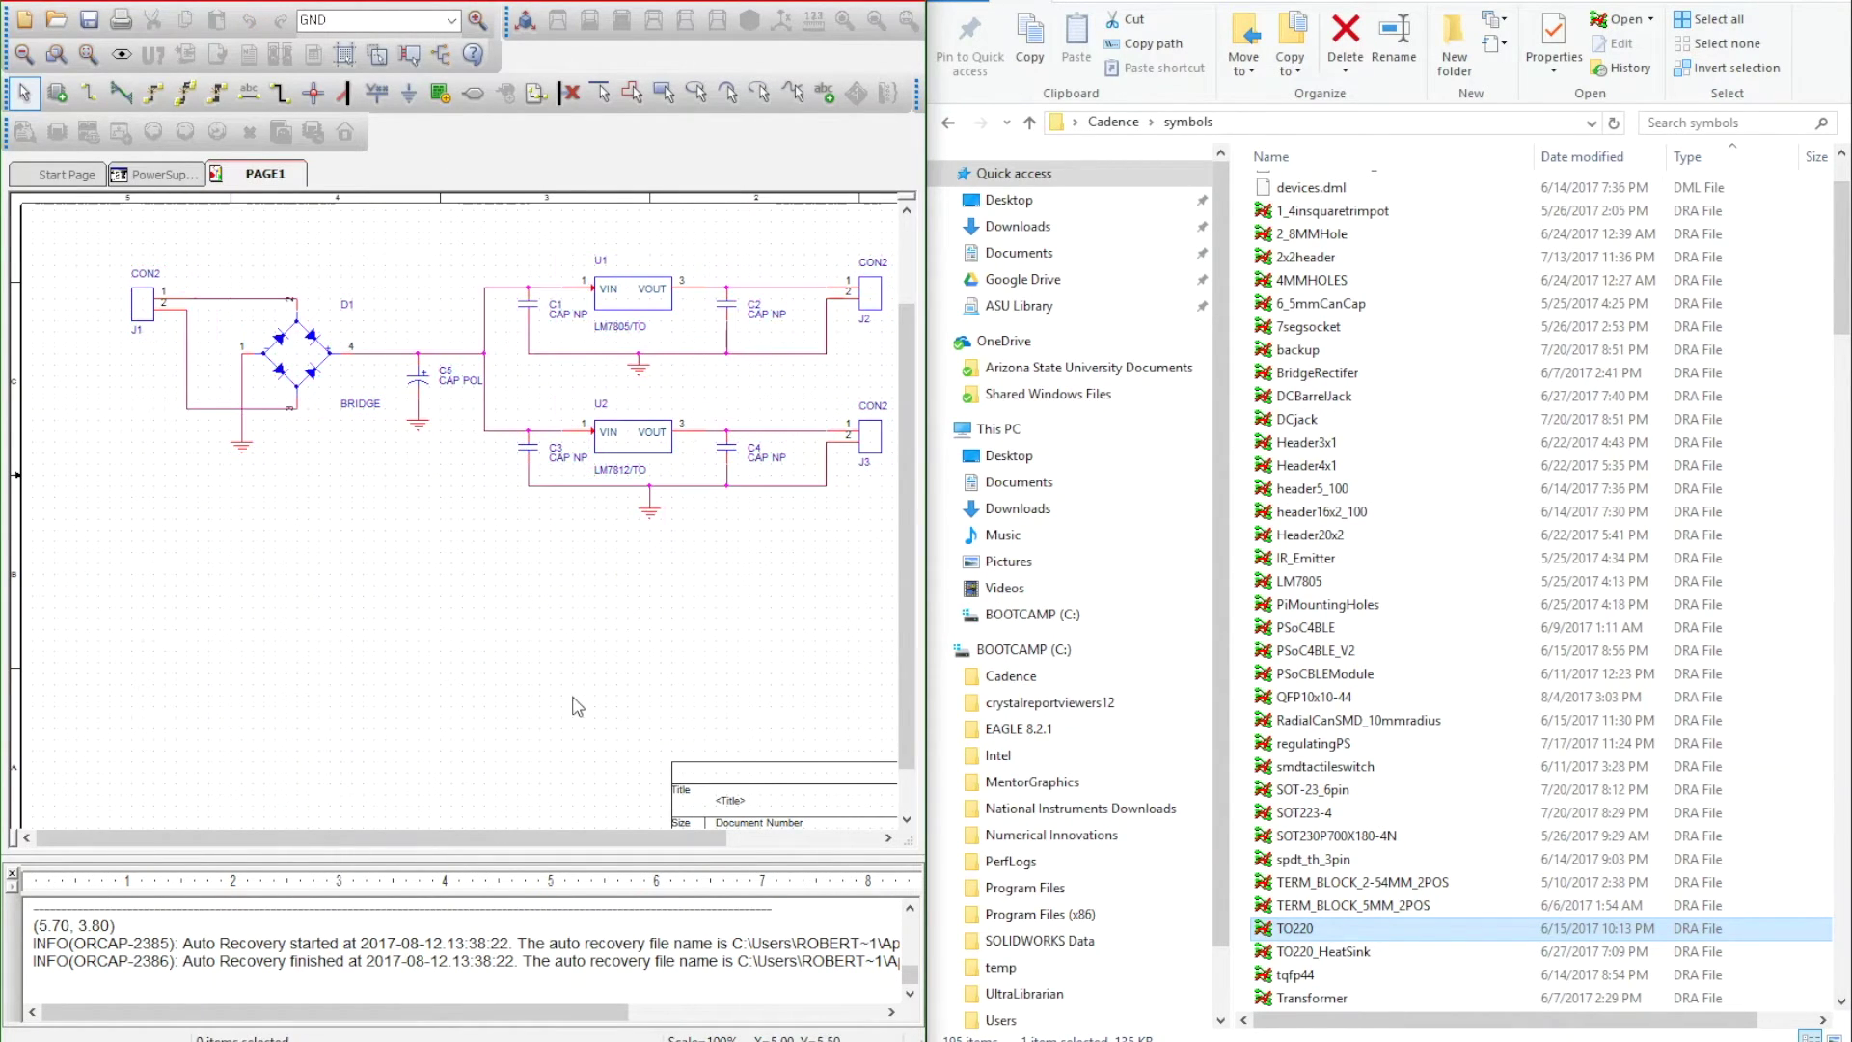
key("super+Up")
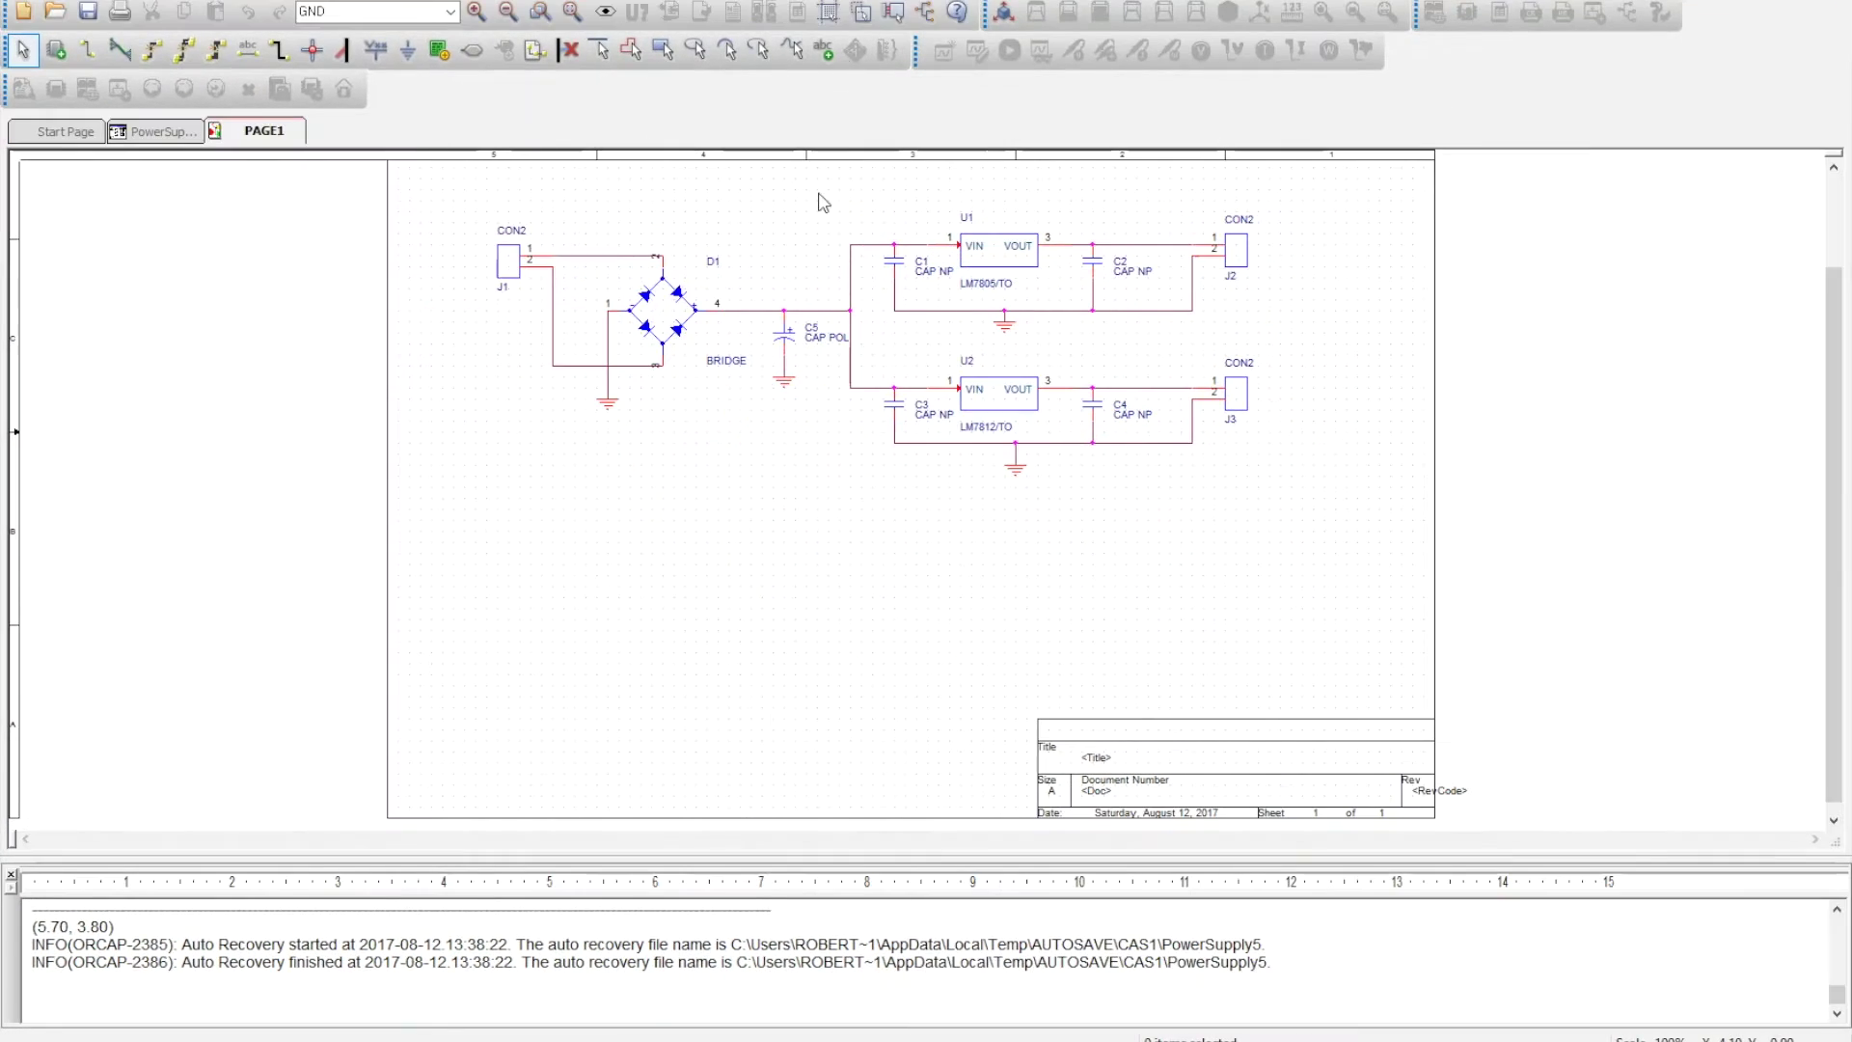
right_click(515, 267)
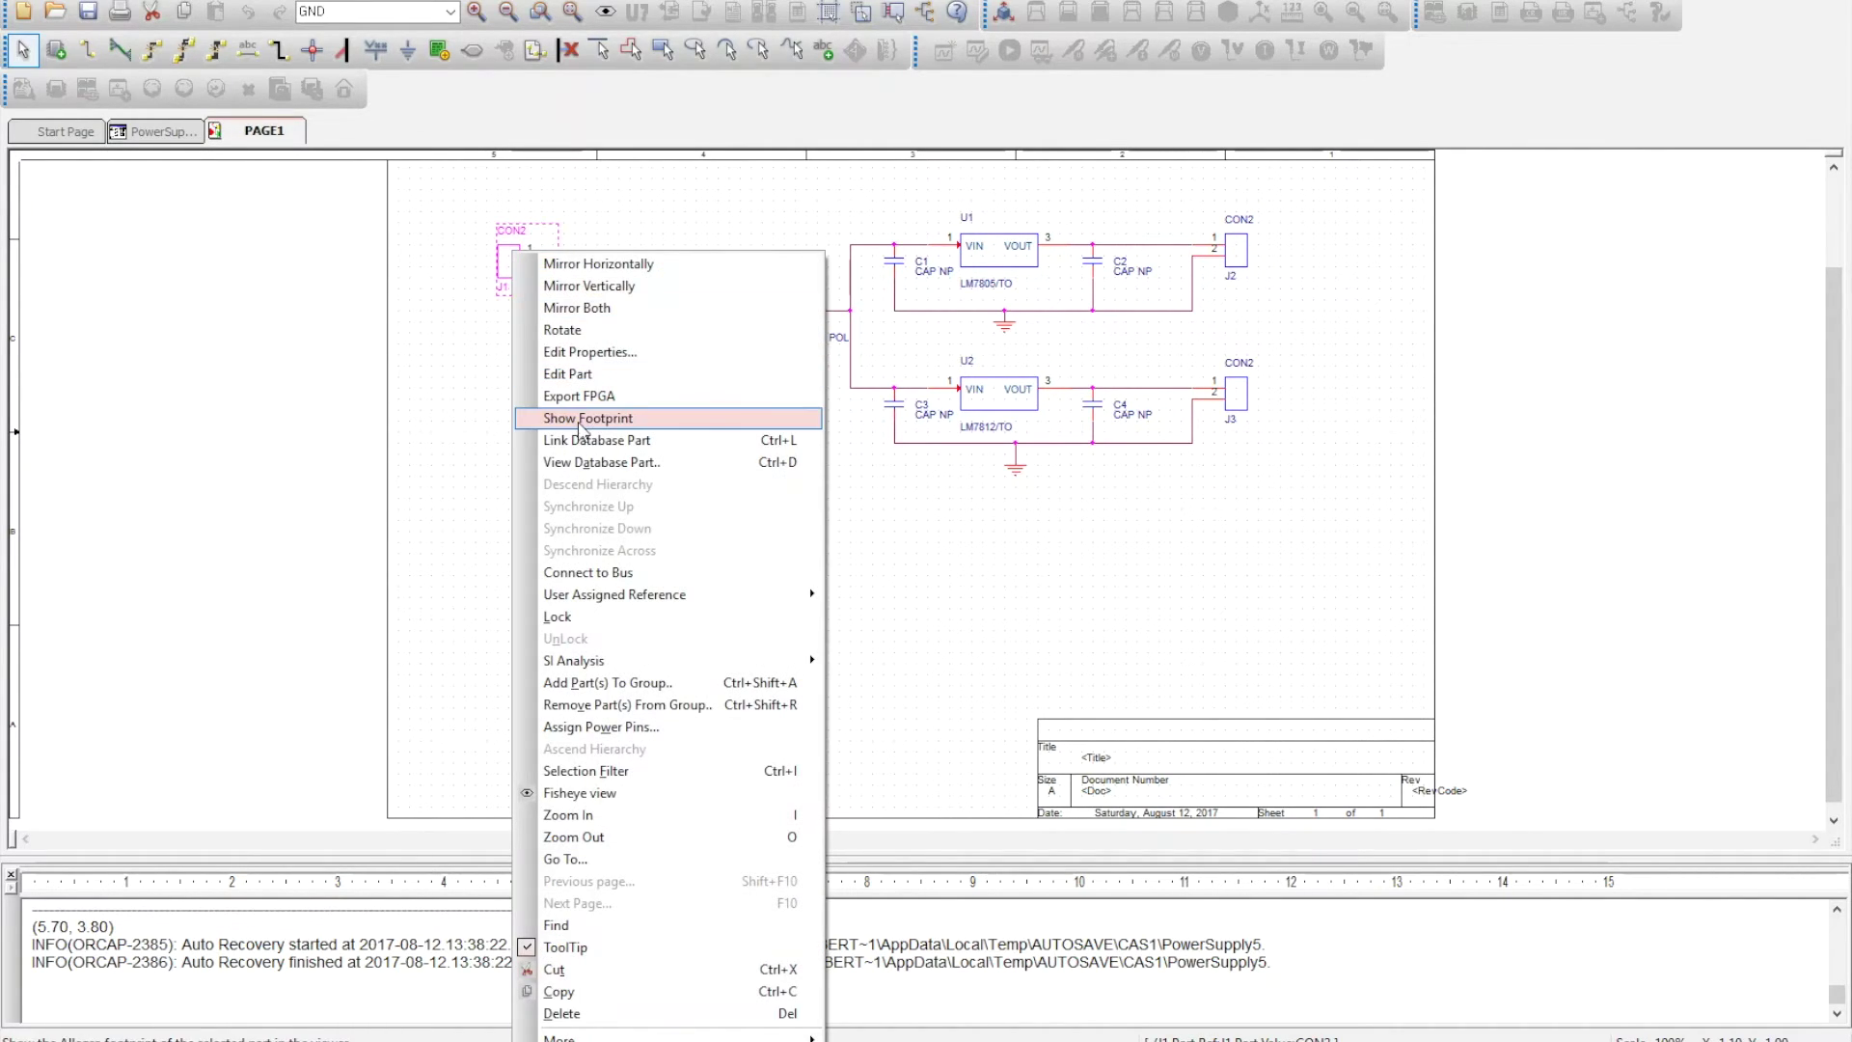
Step: Preview connector J1's PCB footprint and rotate it in 3-D
left_click(583, 420)
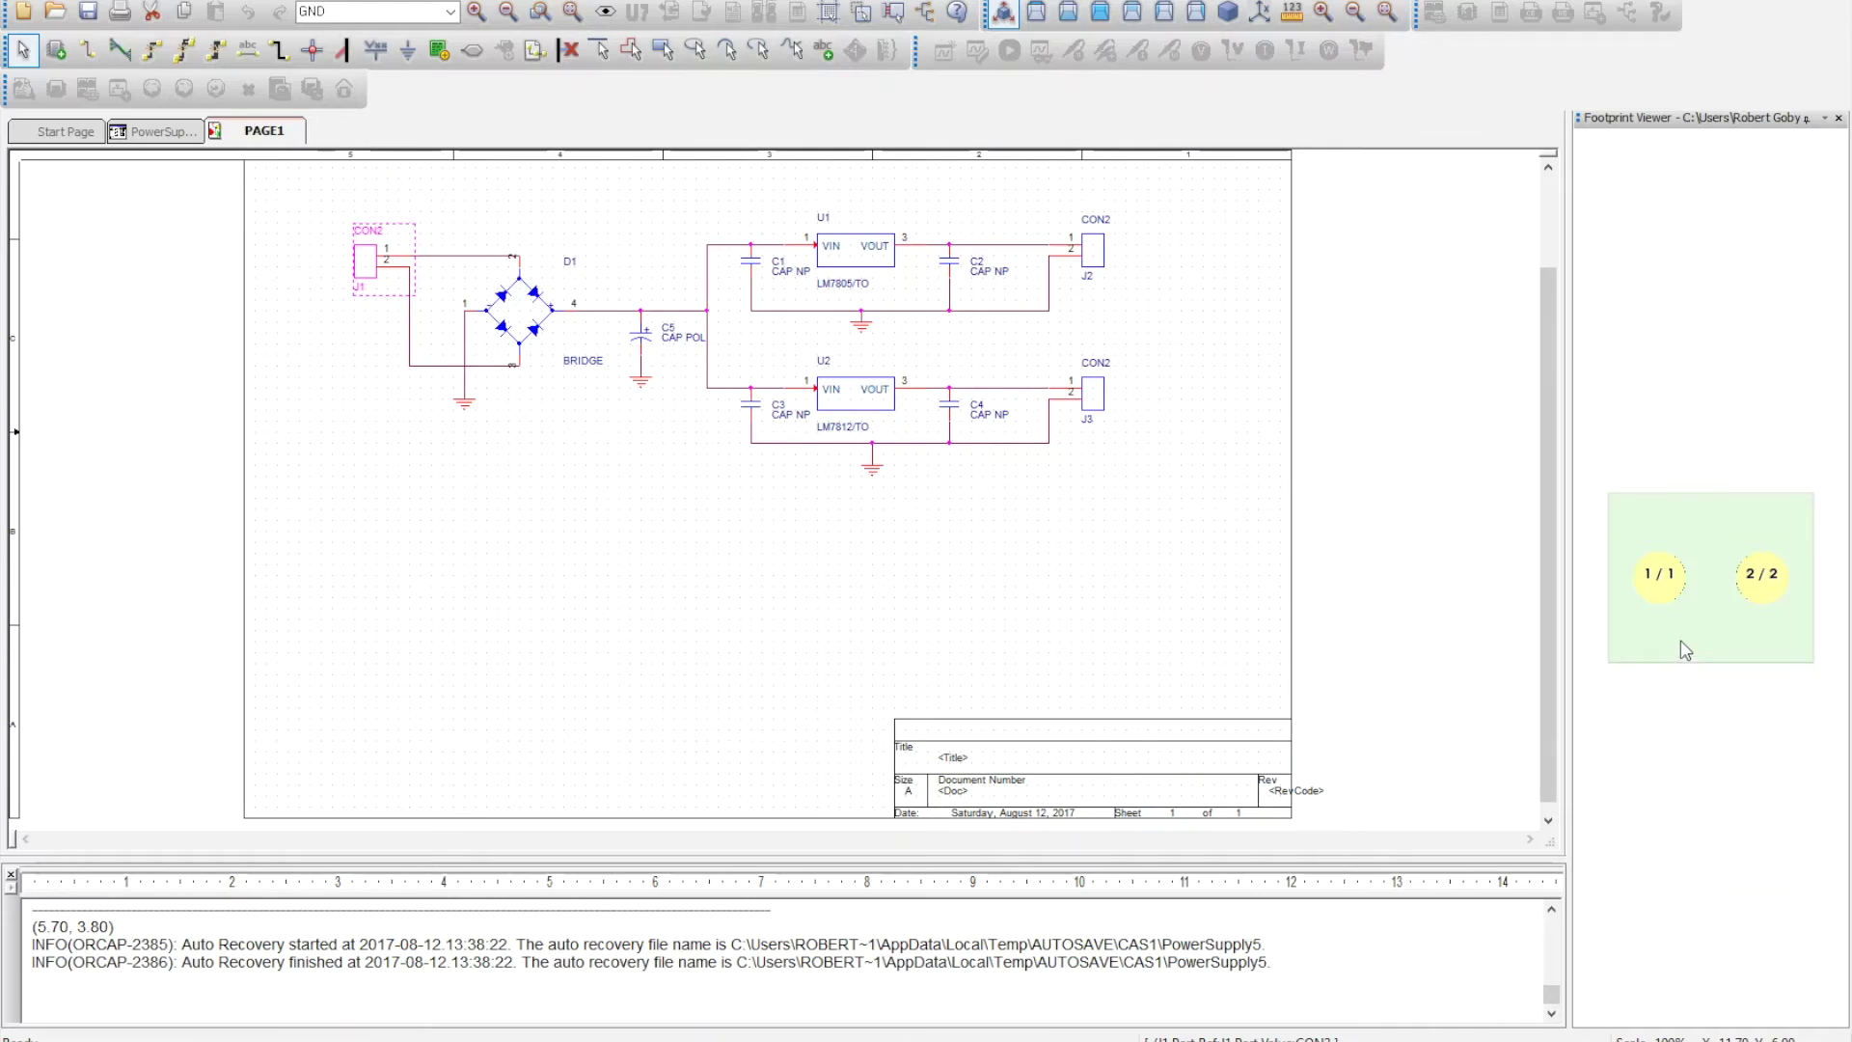
left_click_drag(1680, 641, 1600, 585)
scroll(1710, 591, "up", 5)
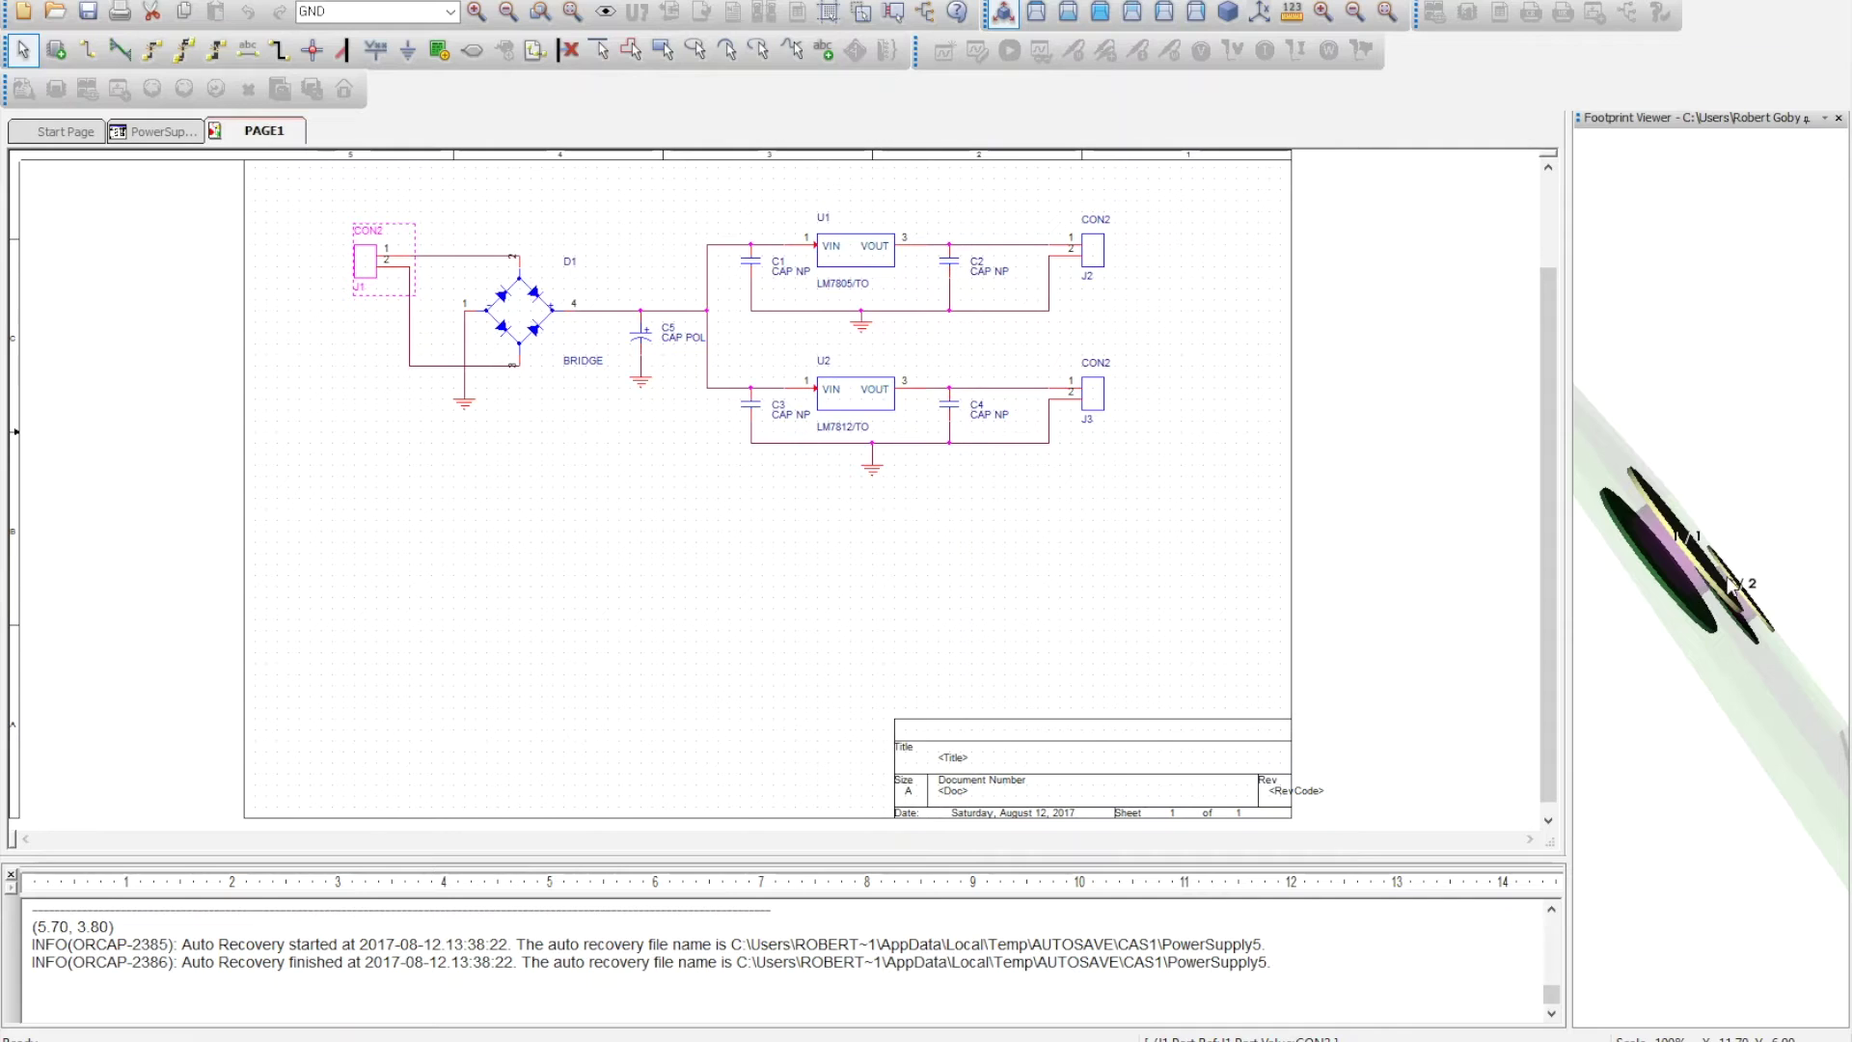
left_click_drag(1716, 560, 1727, 719)
Step: Show bridge D1's four-pad footprint and tilt it to inspect in 3-D
left_click(530, 321)
right_click(530, 321)
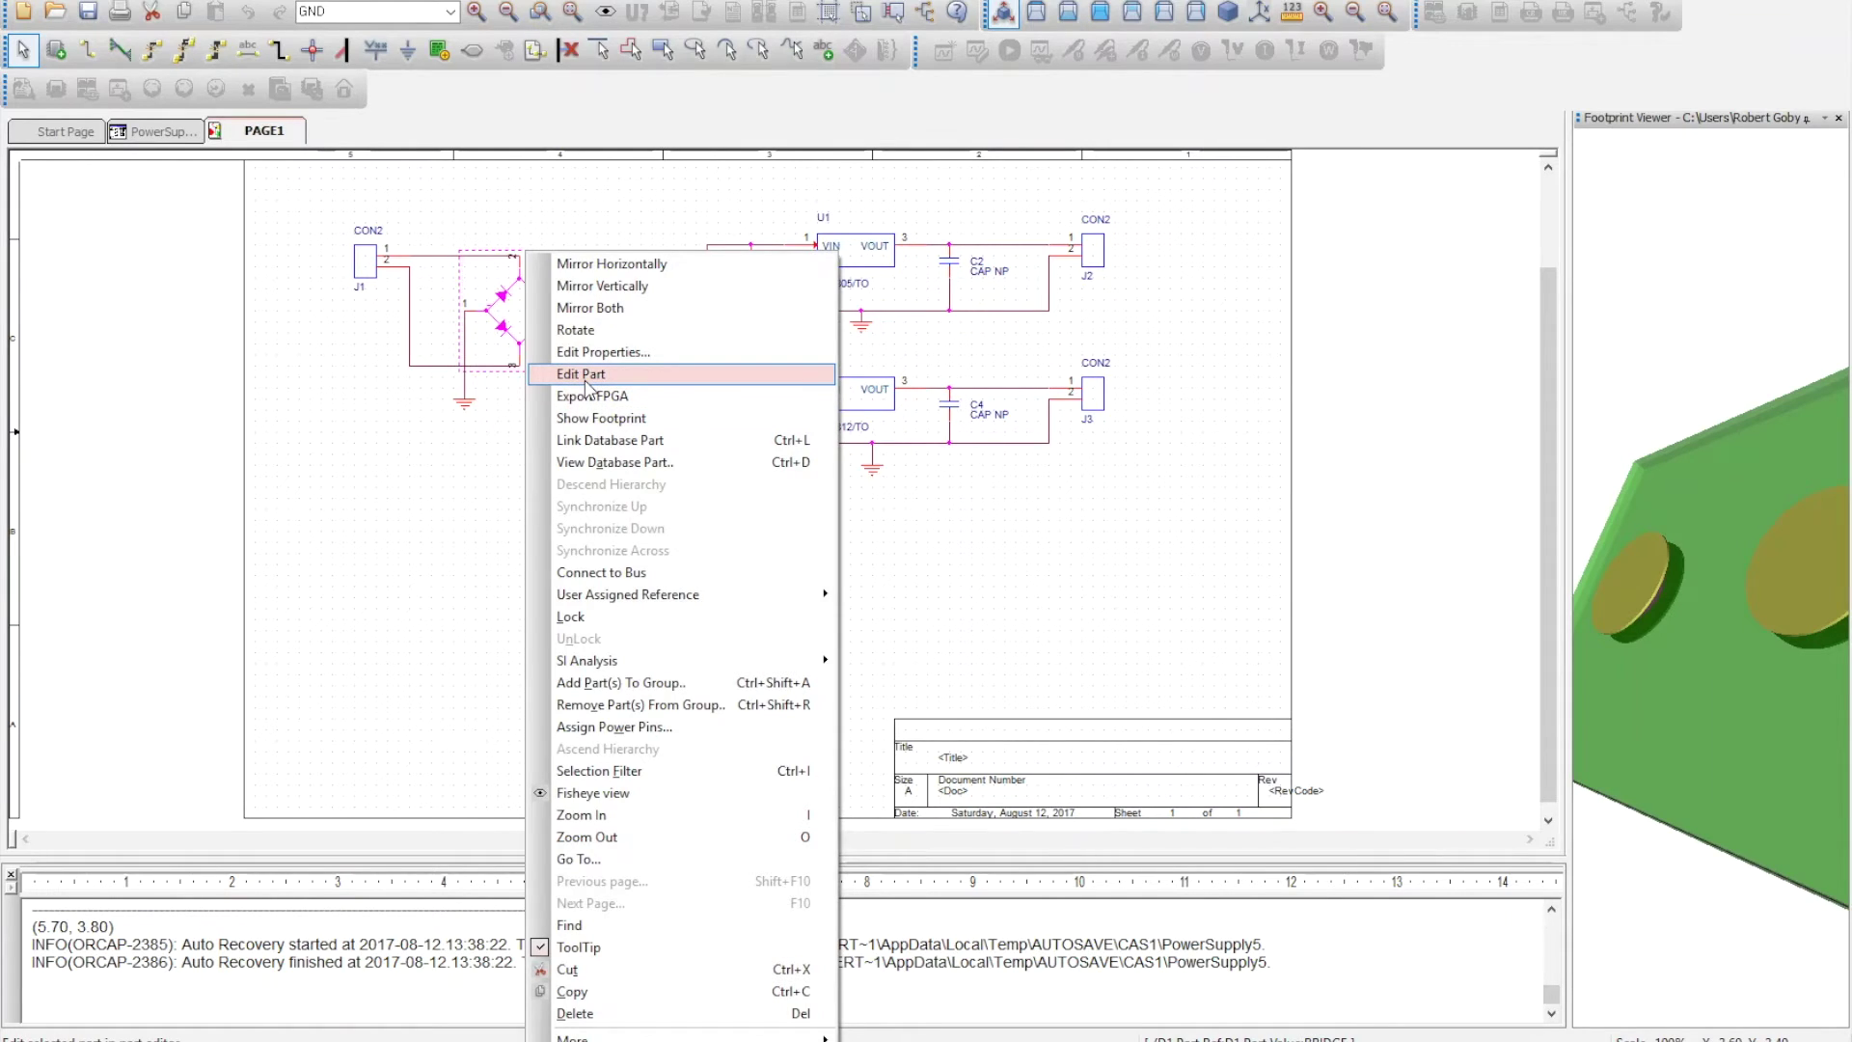
left_click(596, 418)
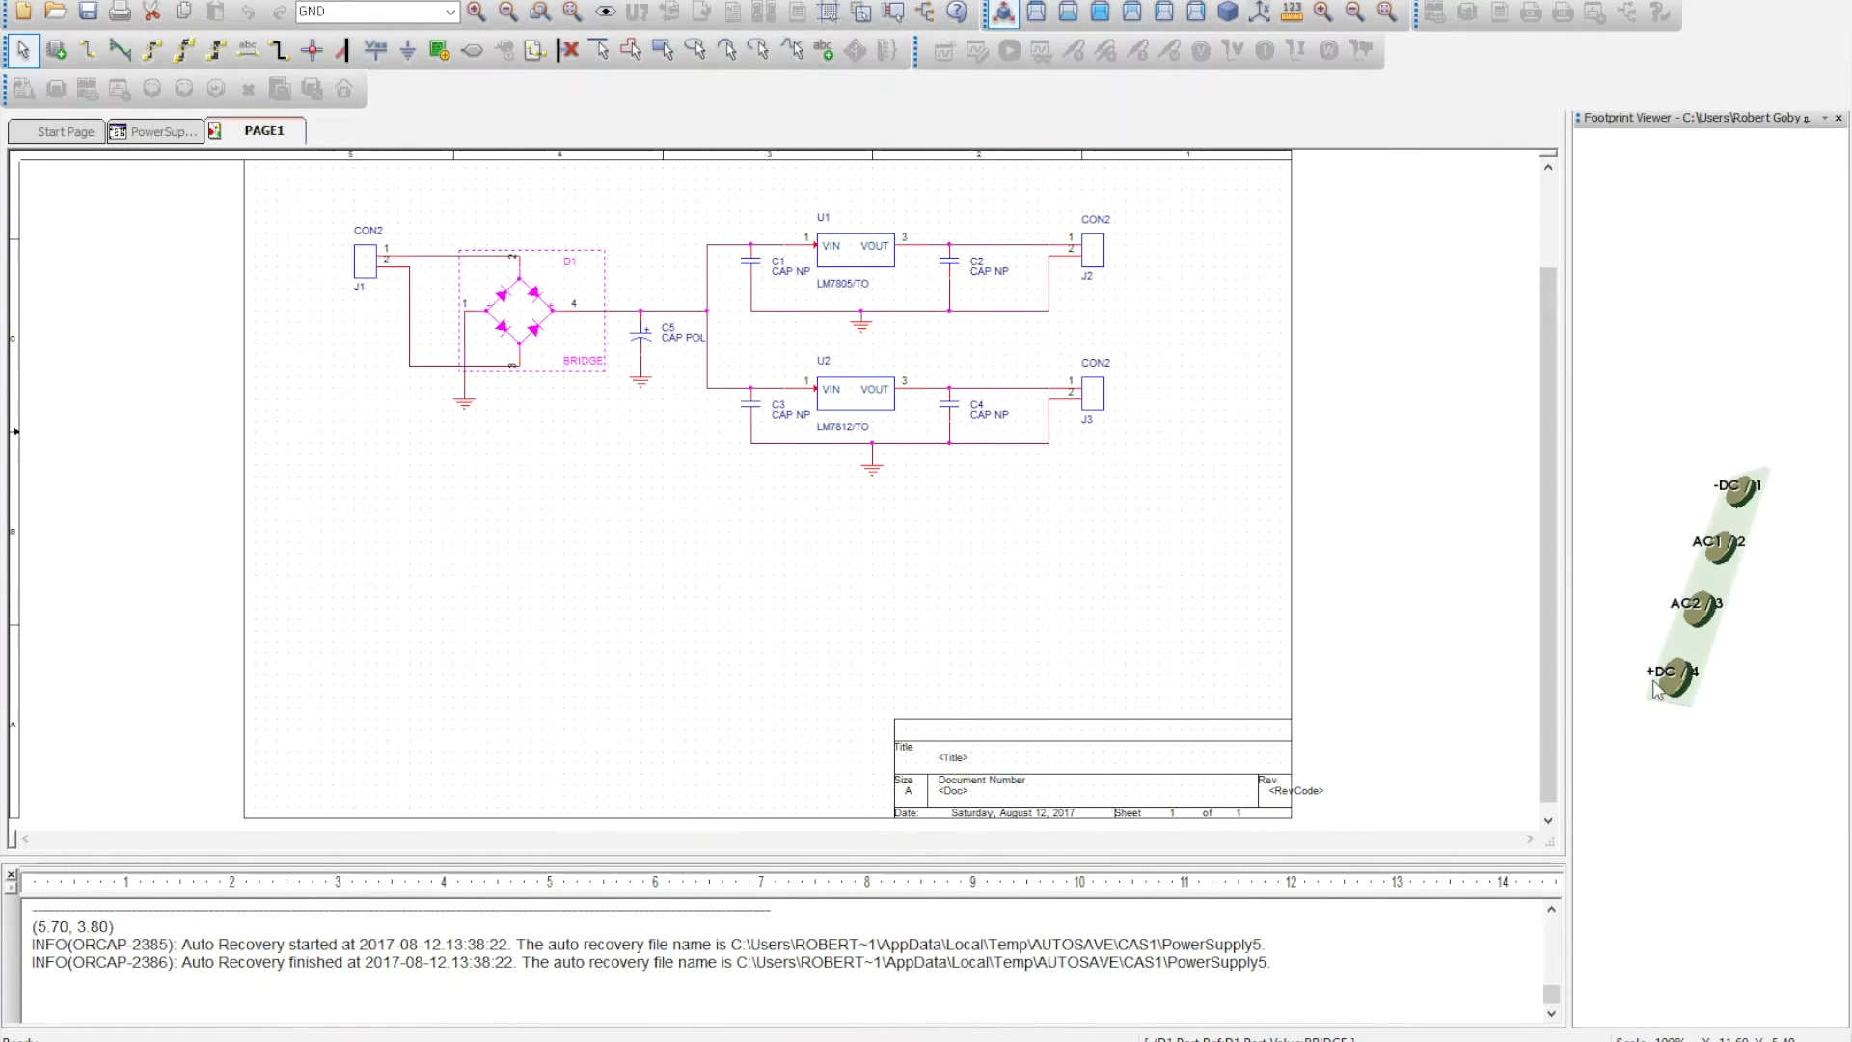
left_click_drag(1700, 620, 1708, 542)
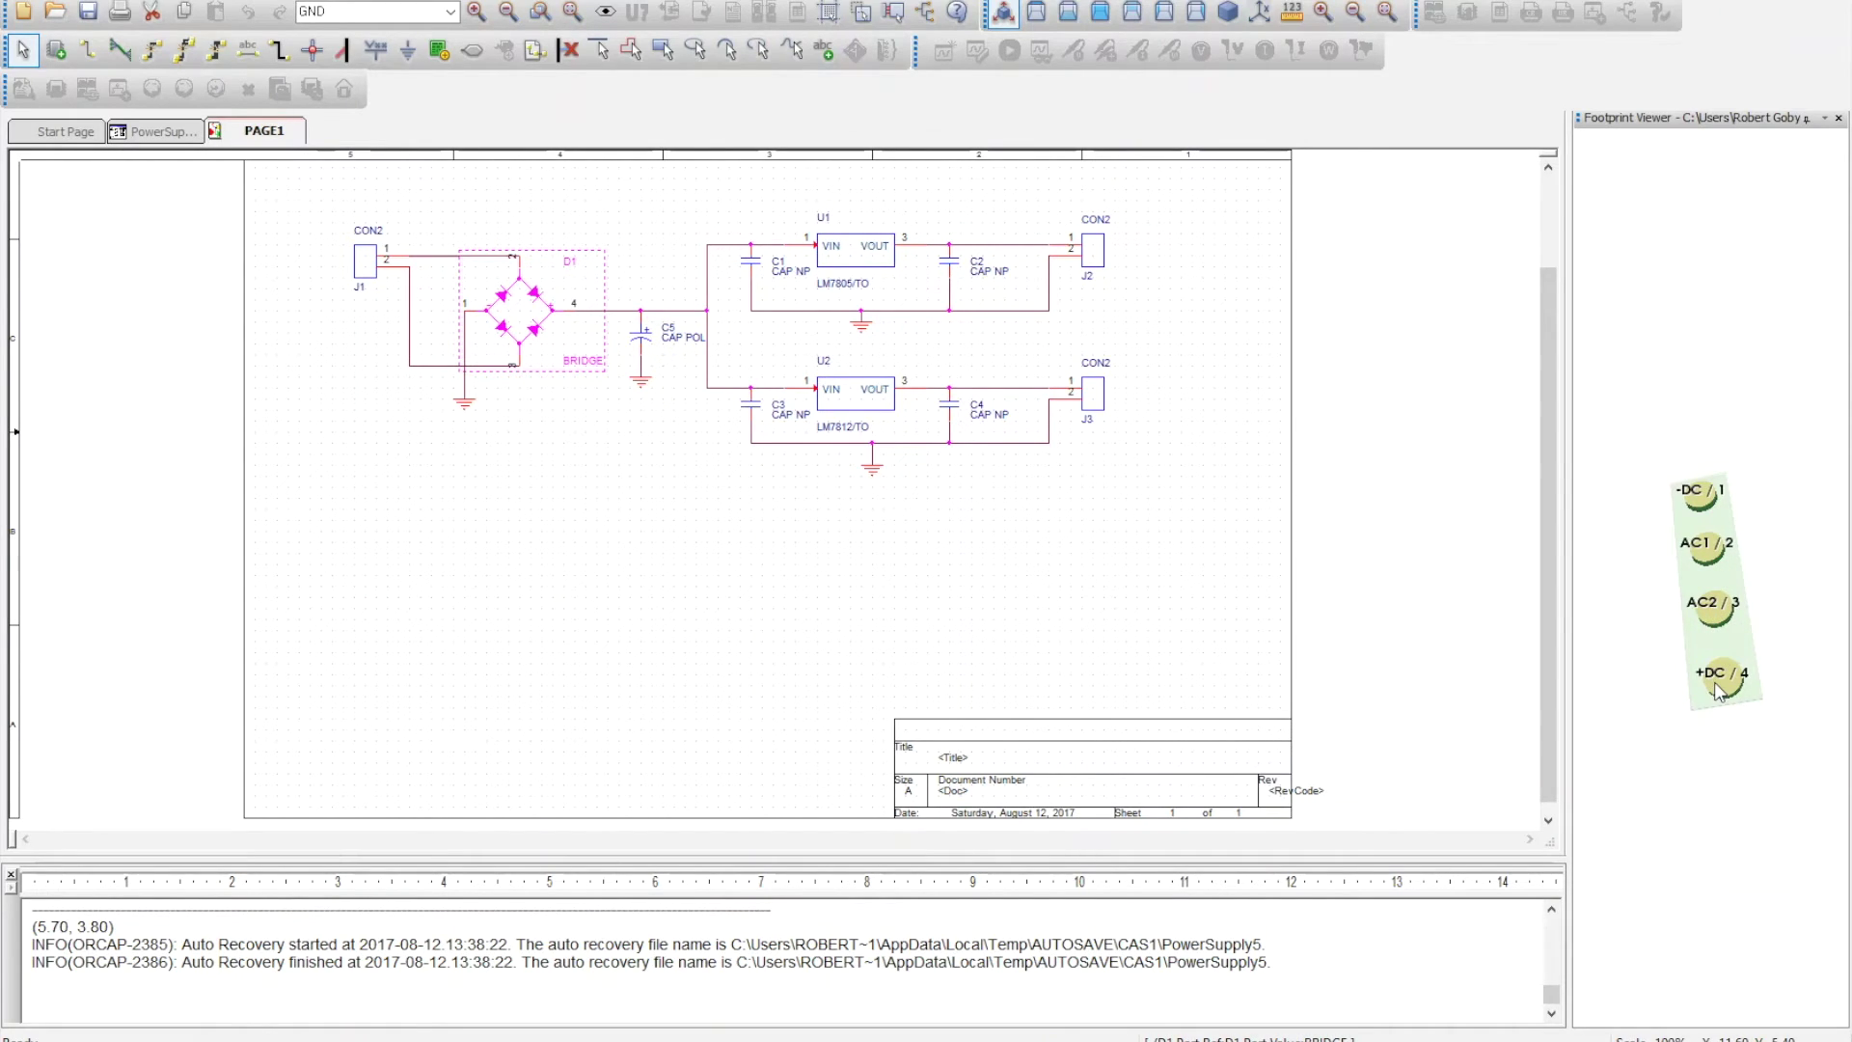
Step: Show capacitor C5's two-pad footprint and turn it to a top-down view
left_click(644, 343)
right_click(644, 343)
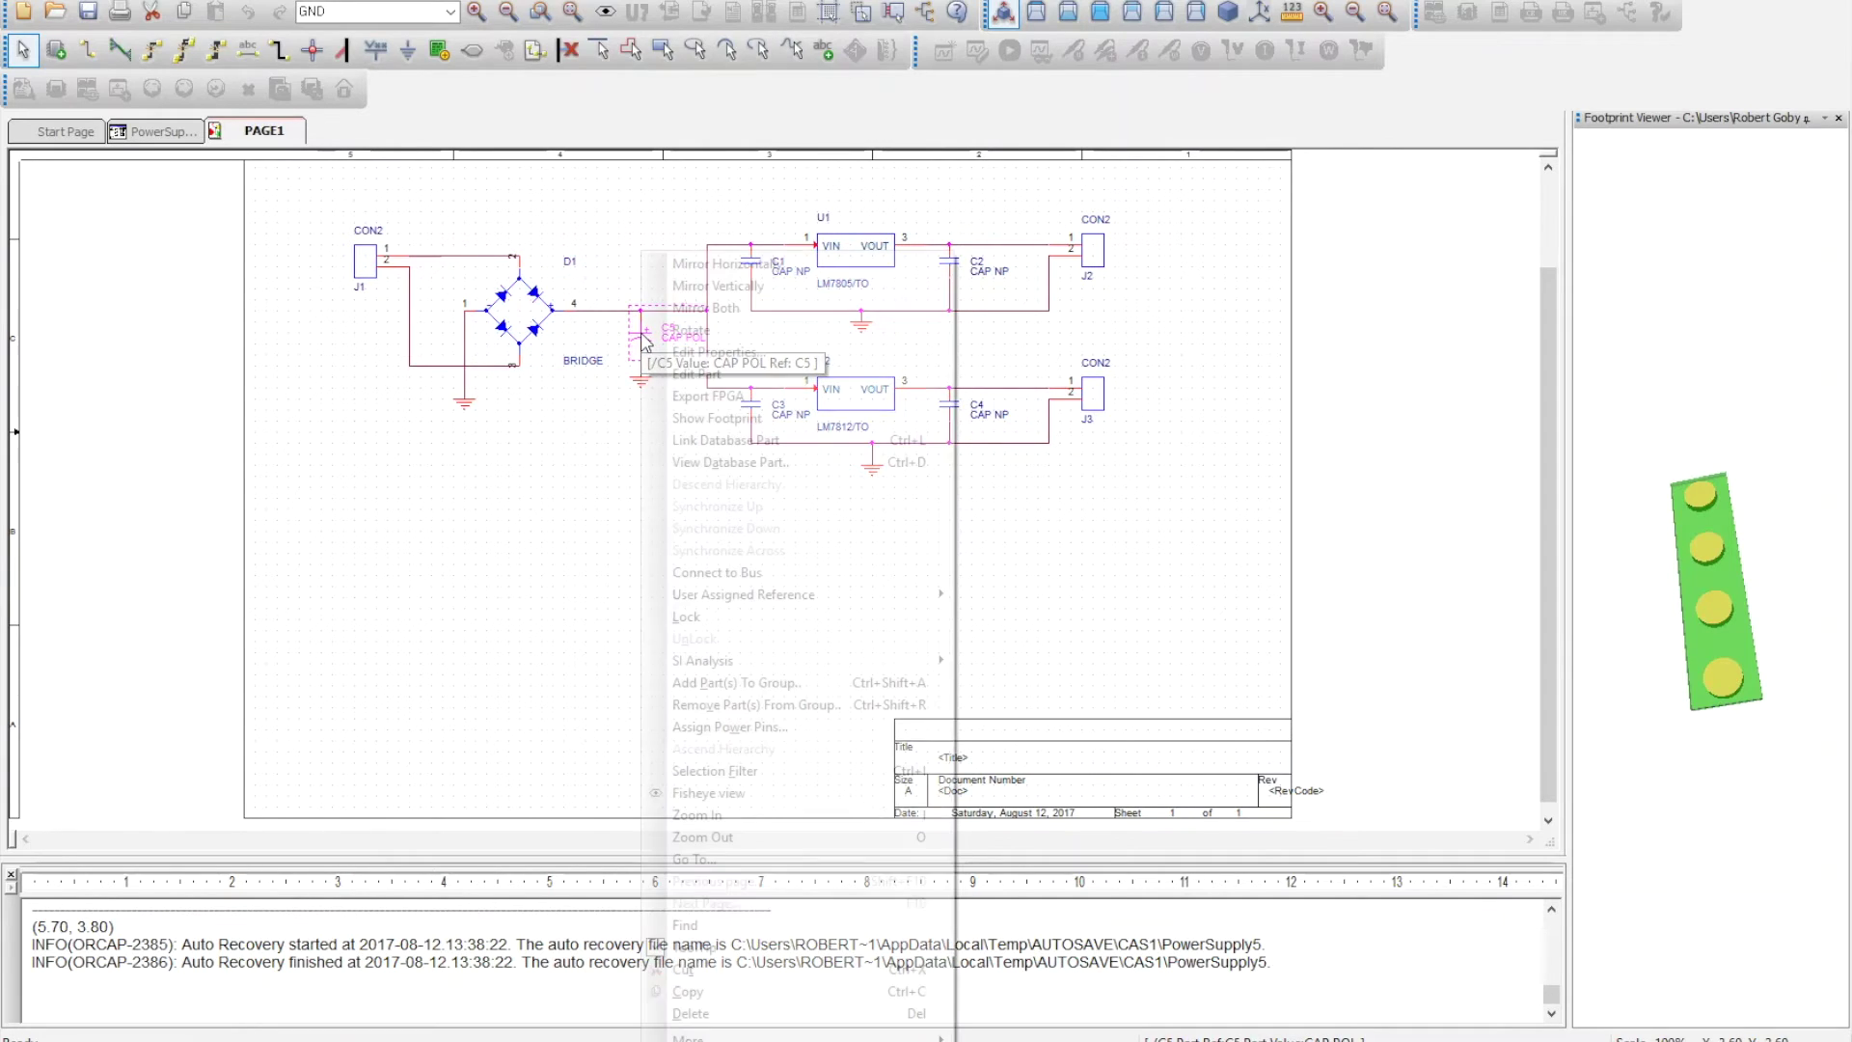
left_click(703, 418)
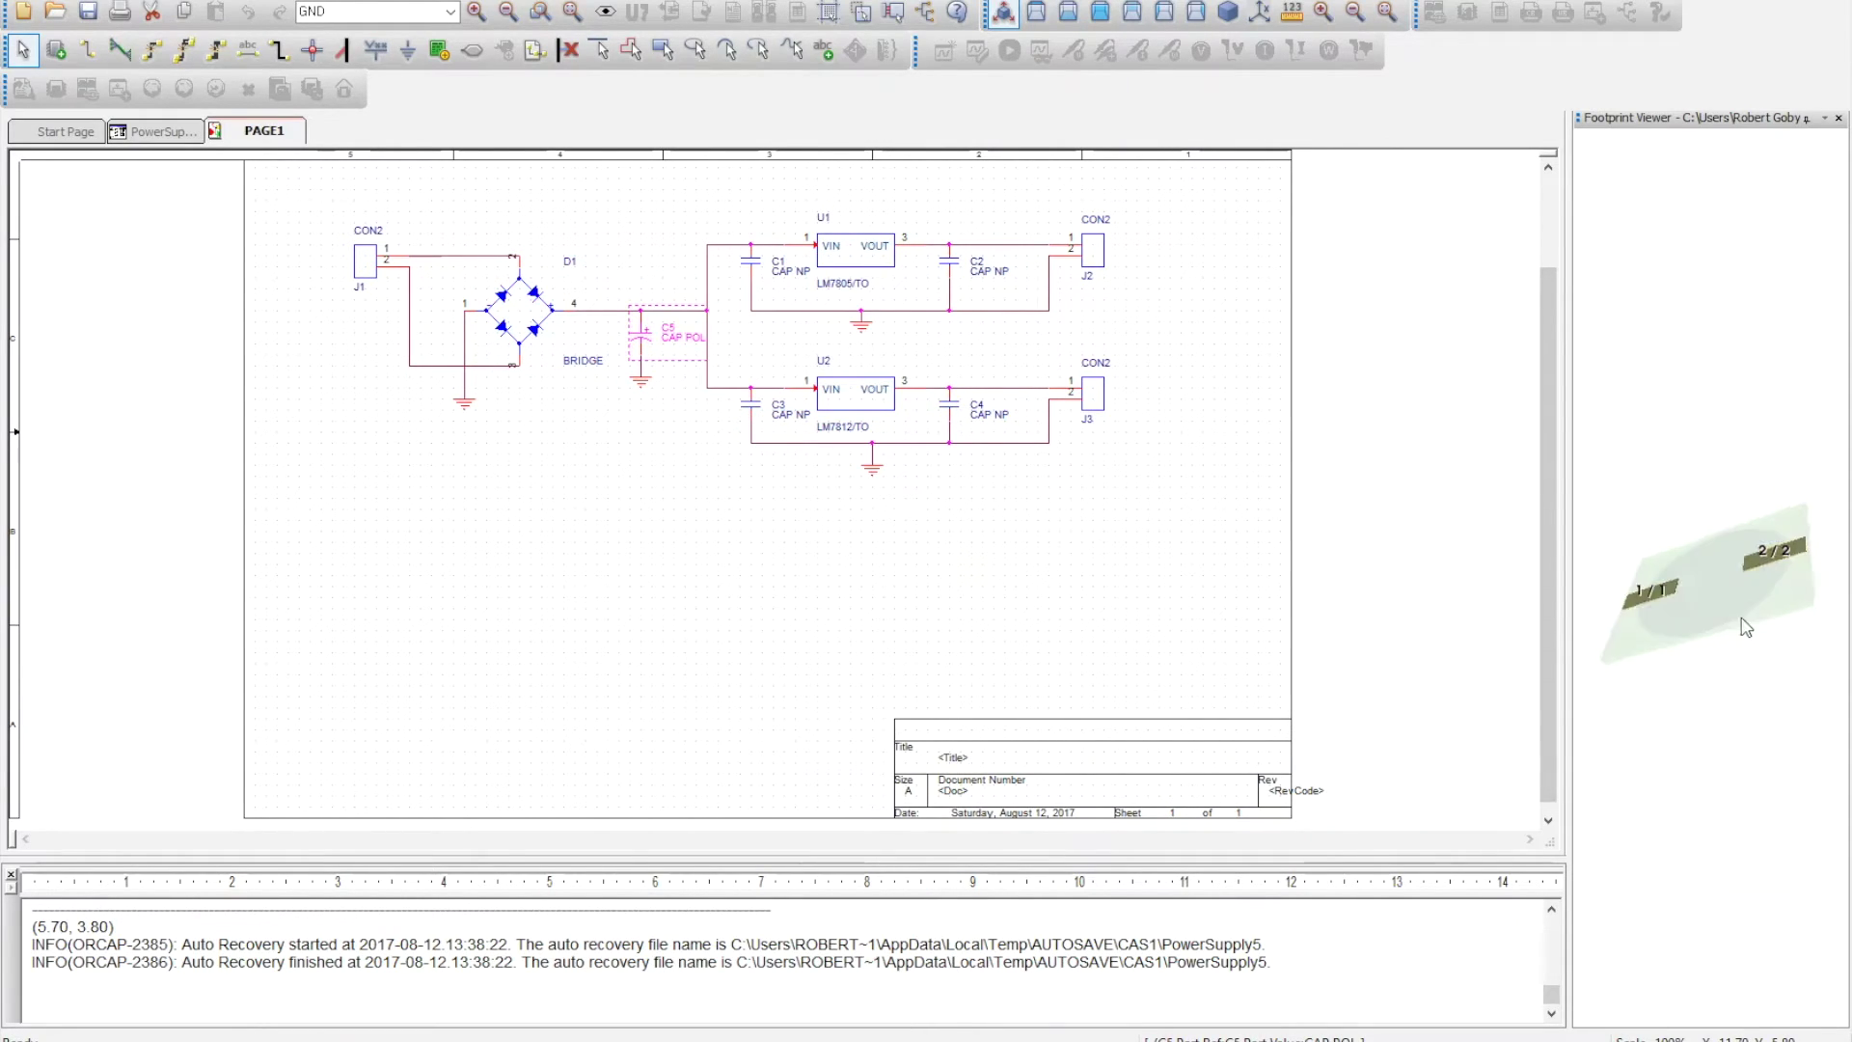
left_click_drag(1815, 587, 1633, 636)
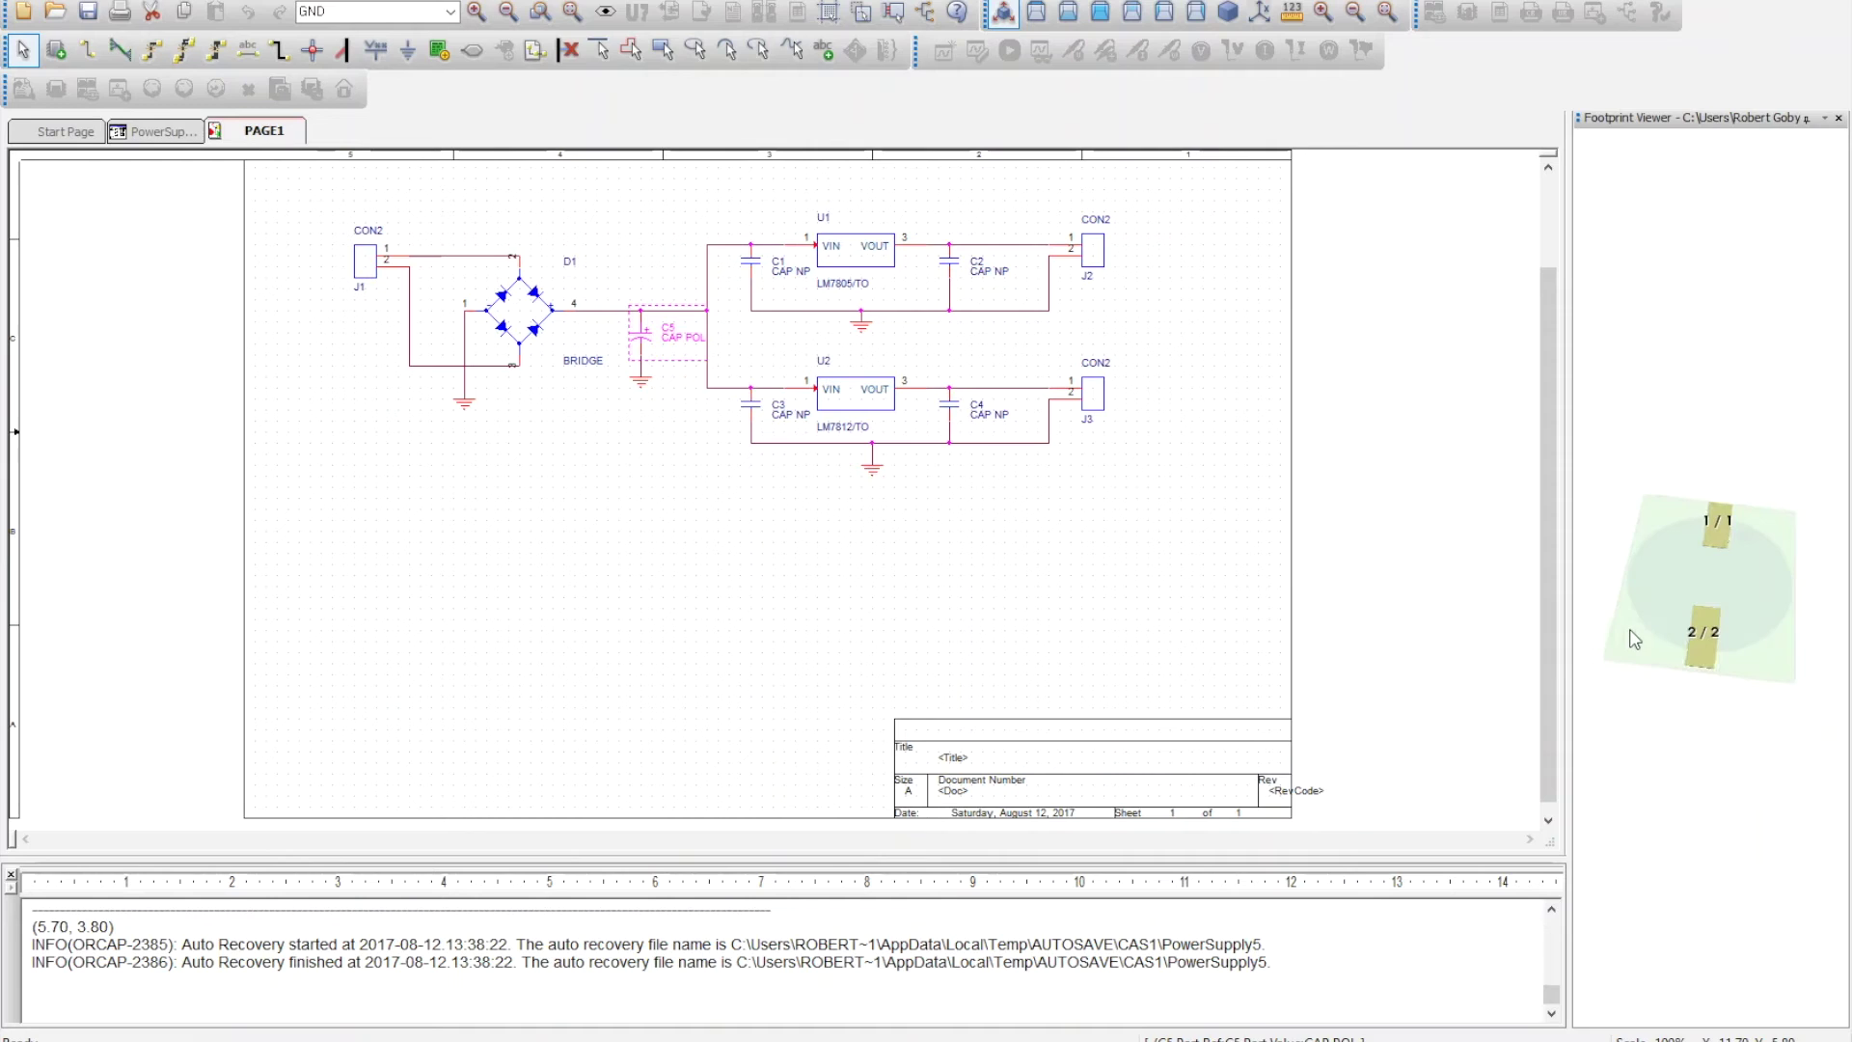
left_click(752, 259)
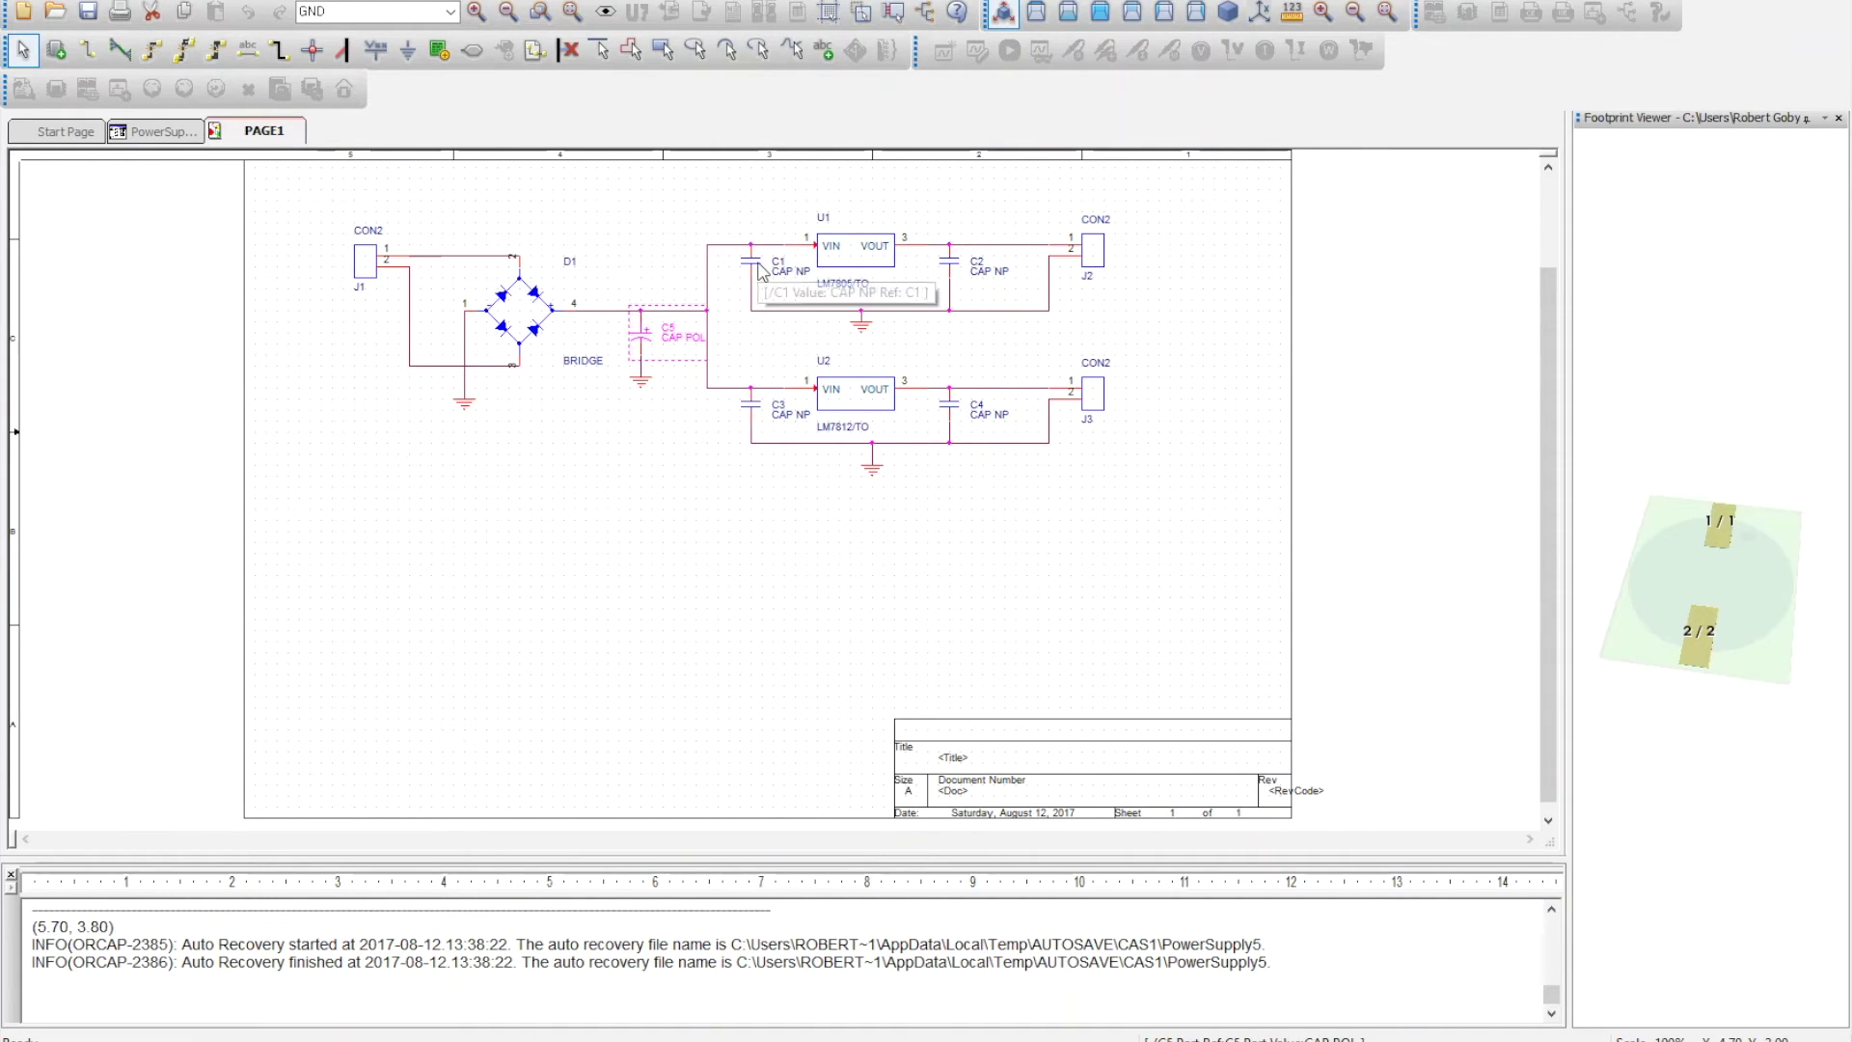
right_click(753, 253)
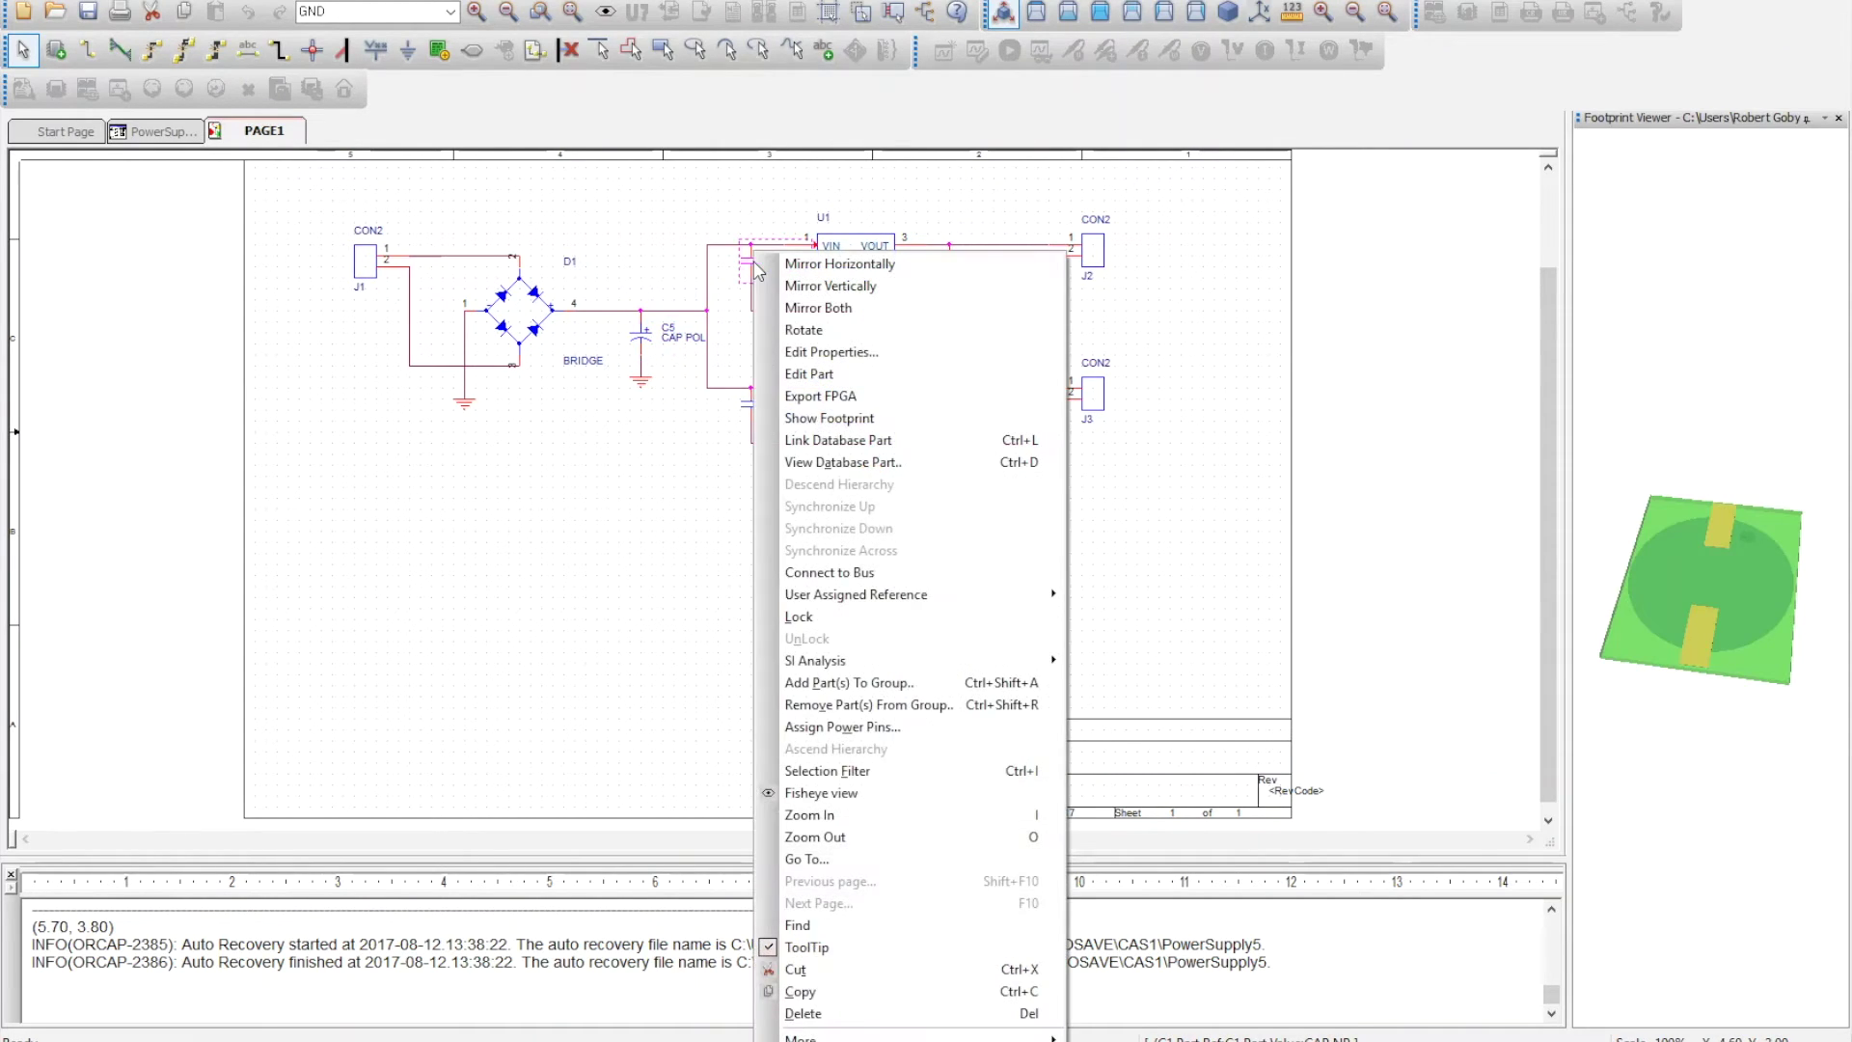
Step: Try previewing C1's footprint, select the ORCAP-1732 missing PCB Footprint error, and return to PAGE1
left_click(845, 422)
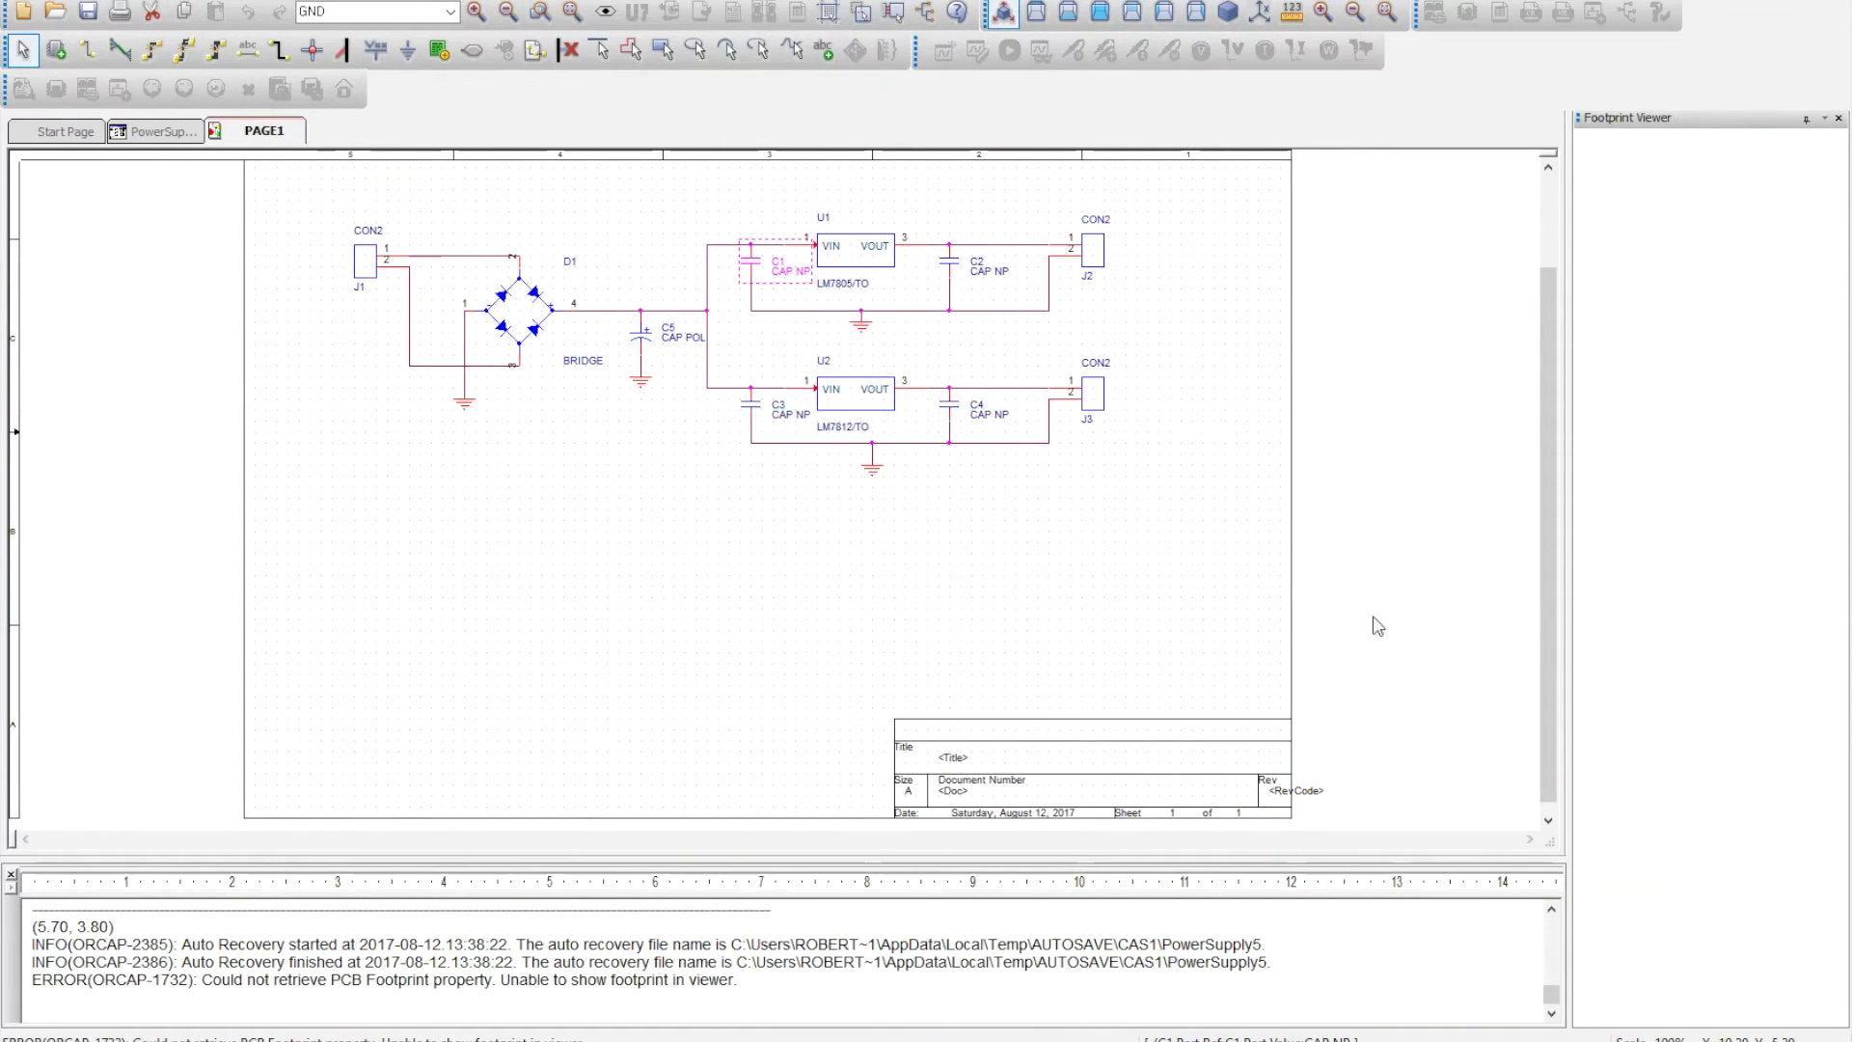
right_click(756, 270)
left_click(350, 993)
left_click_drag(248, 981, 364, 1001)
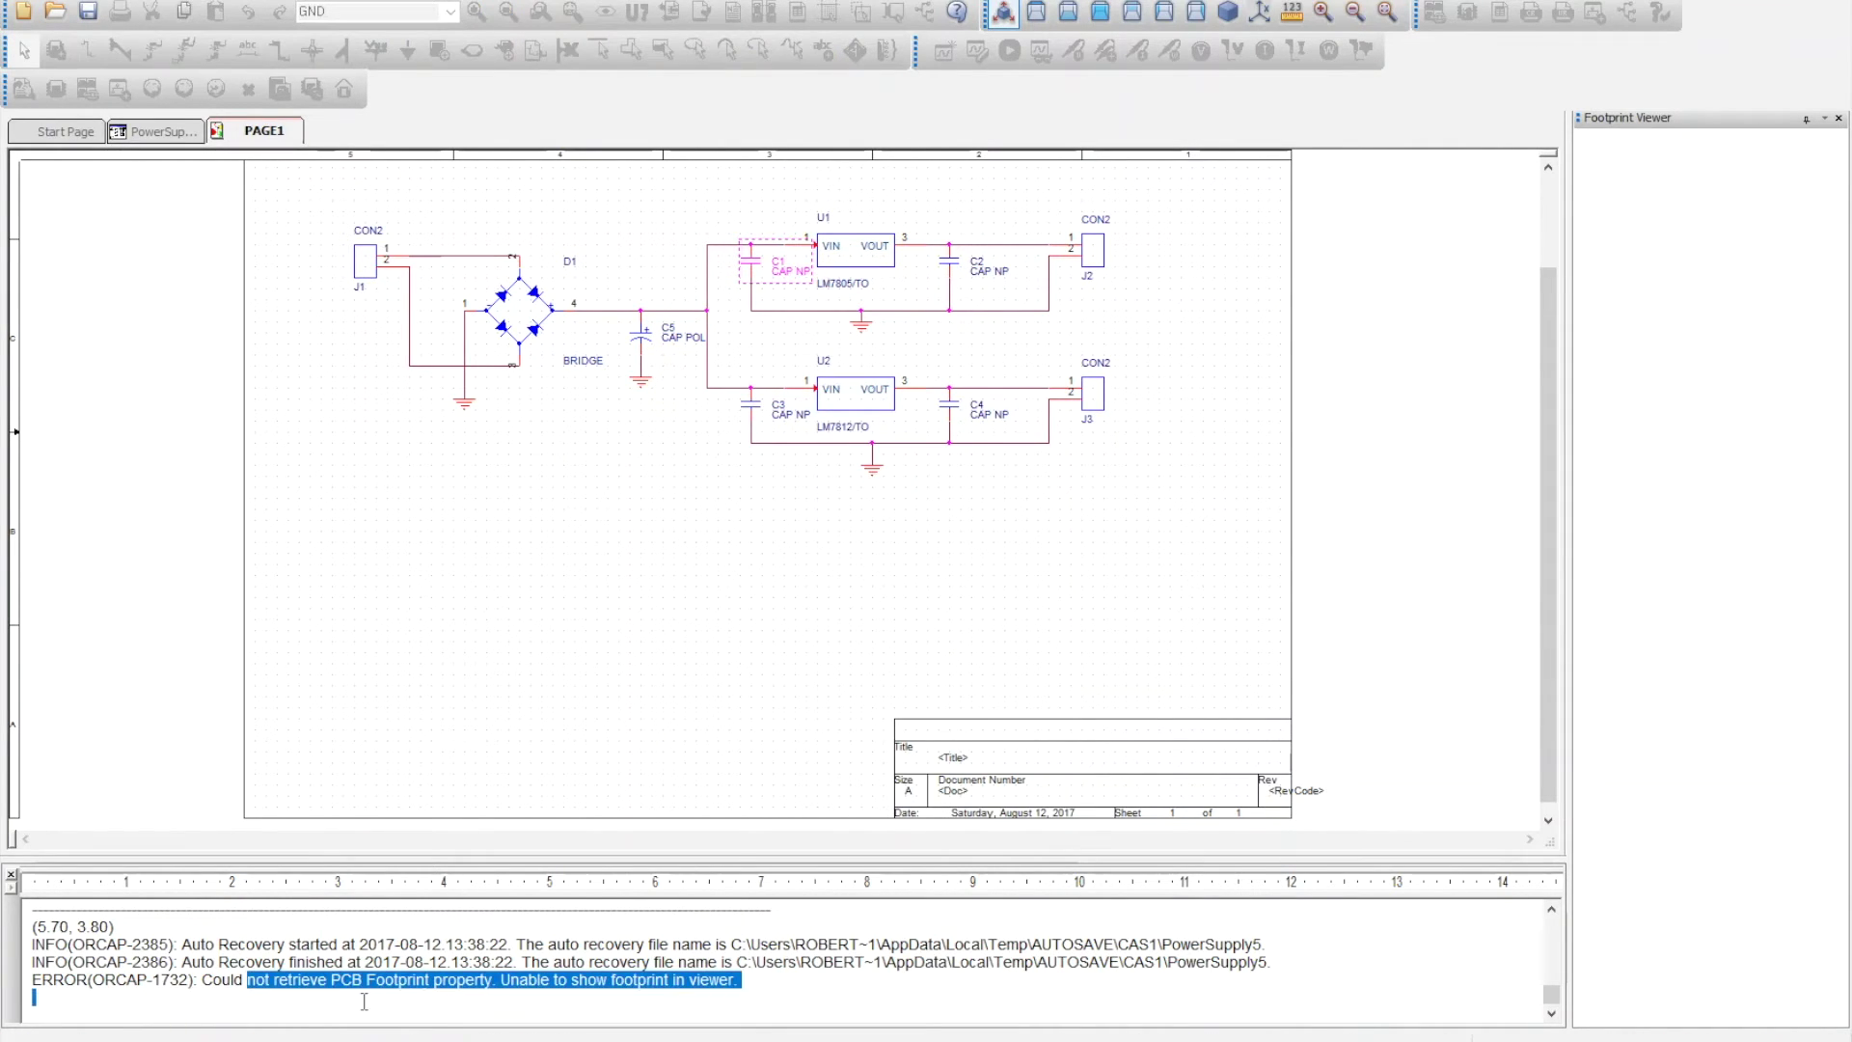
left_click_drag(201, 980, 376, 1005)
left_click_drag(535, 994, 746, 999)
left_click(179, 133)
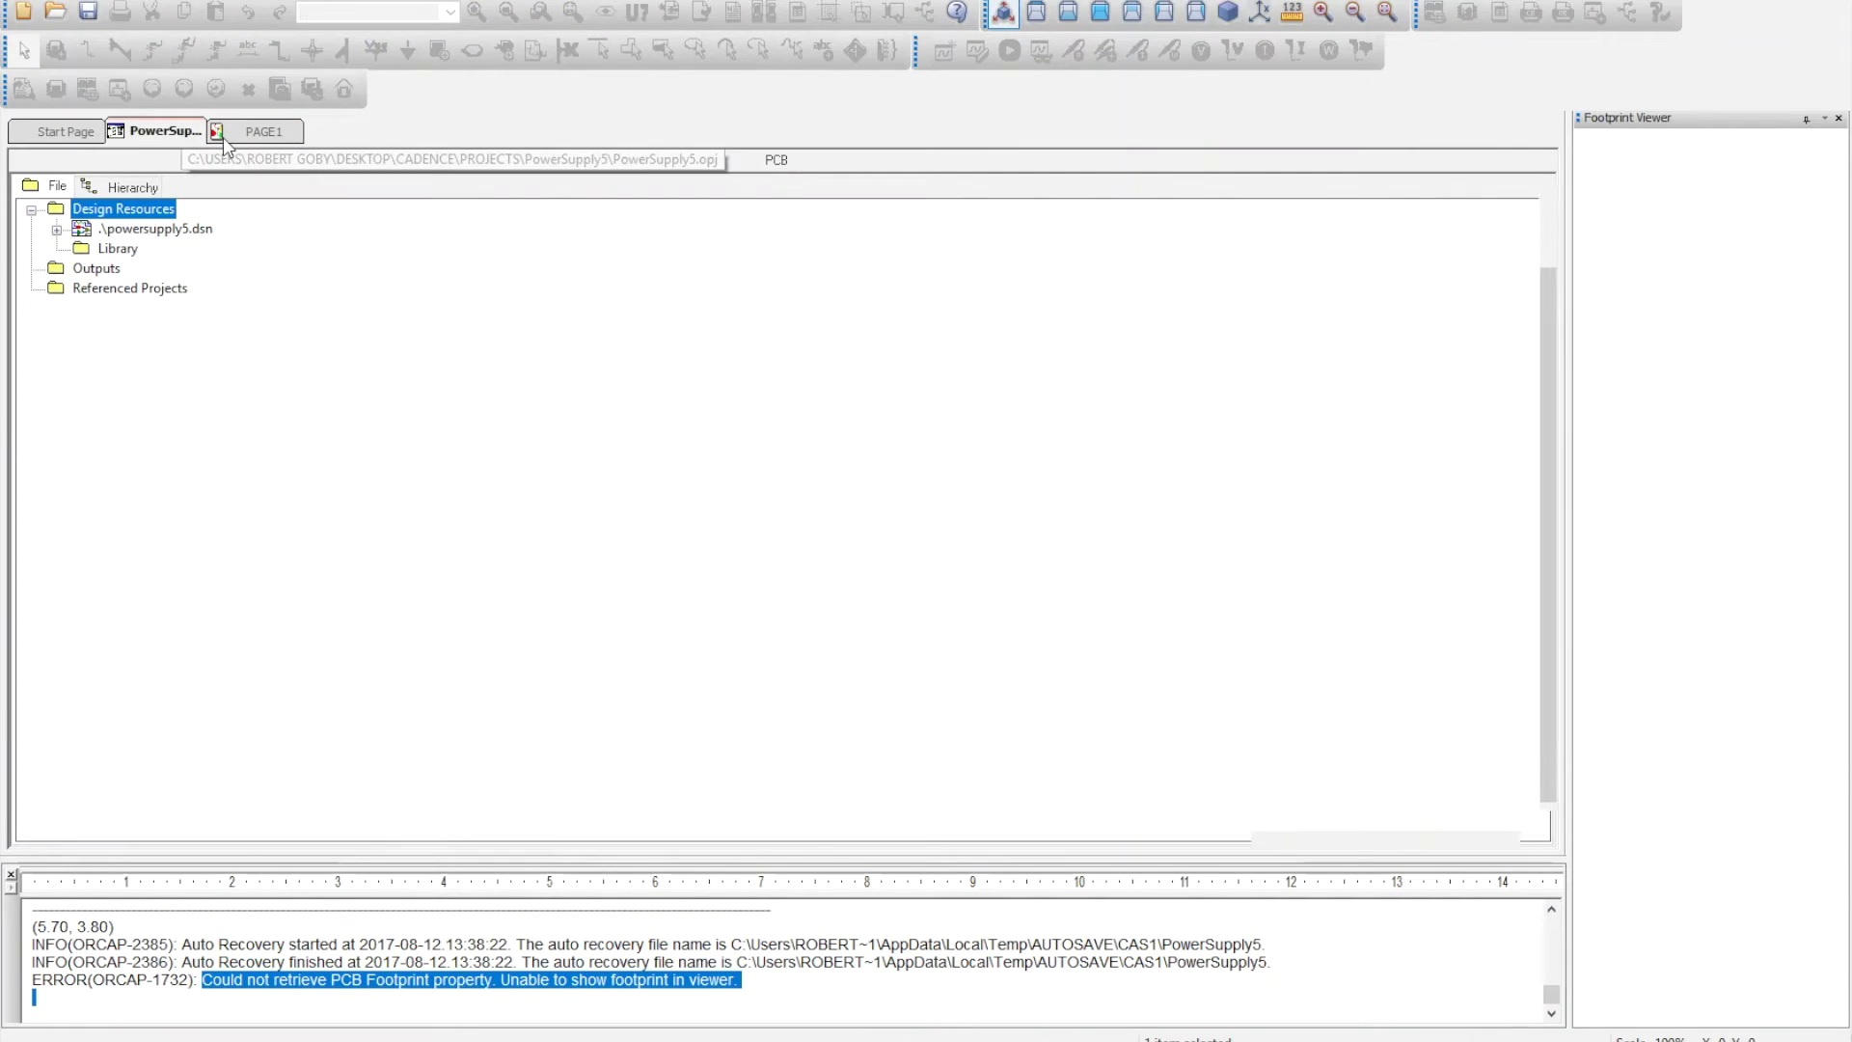
left_click(257, 132)
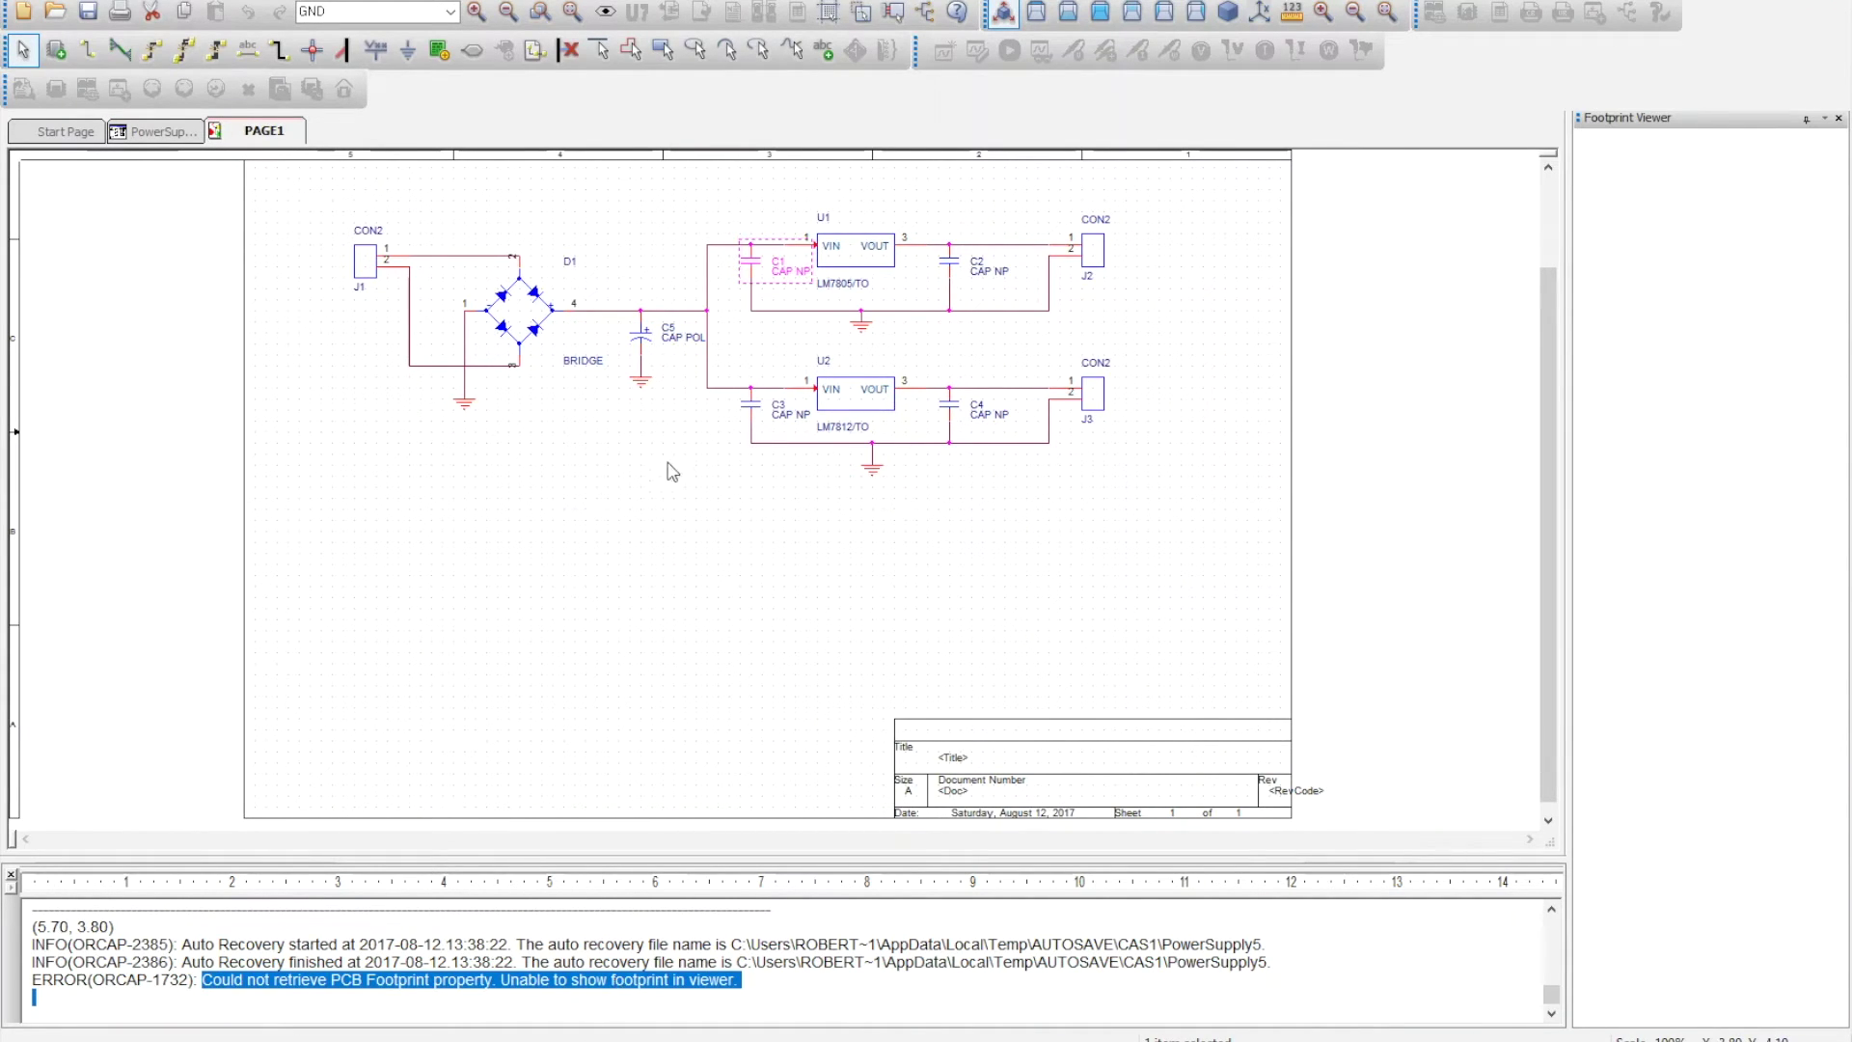
Step: Check that C1's PCB Footprint property is empty, then close the property editor
double_click(749, 281)
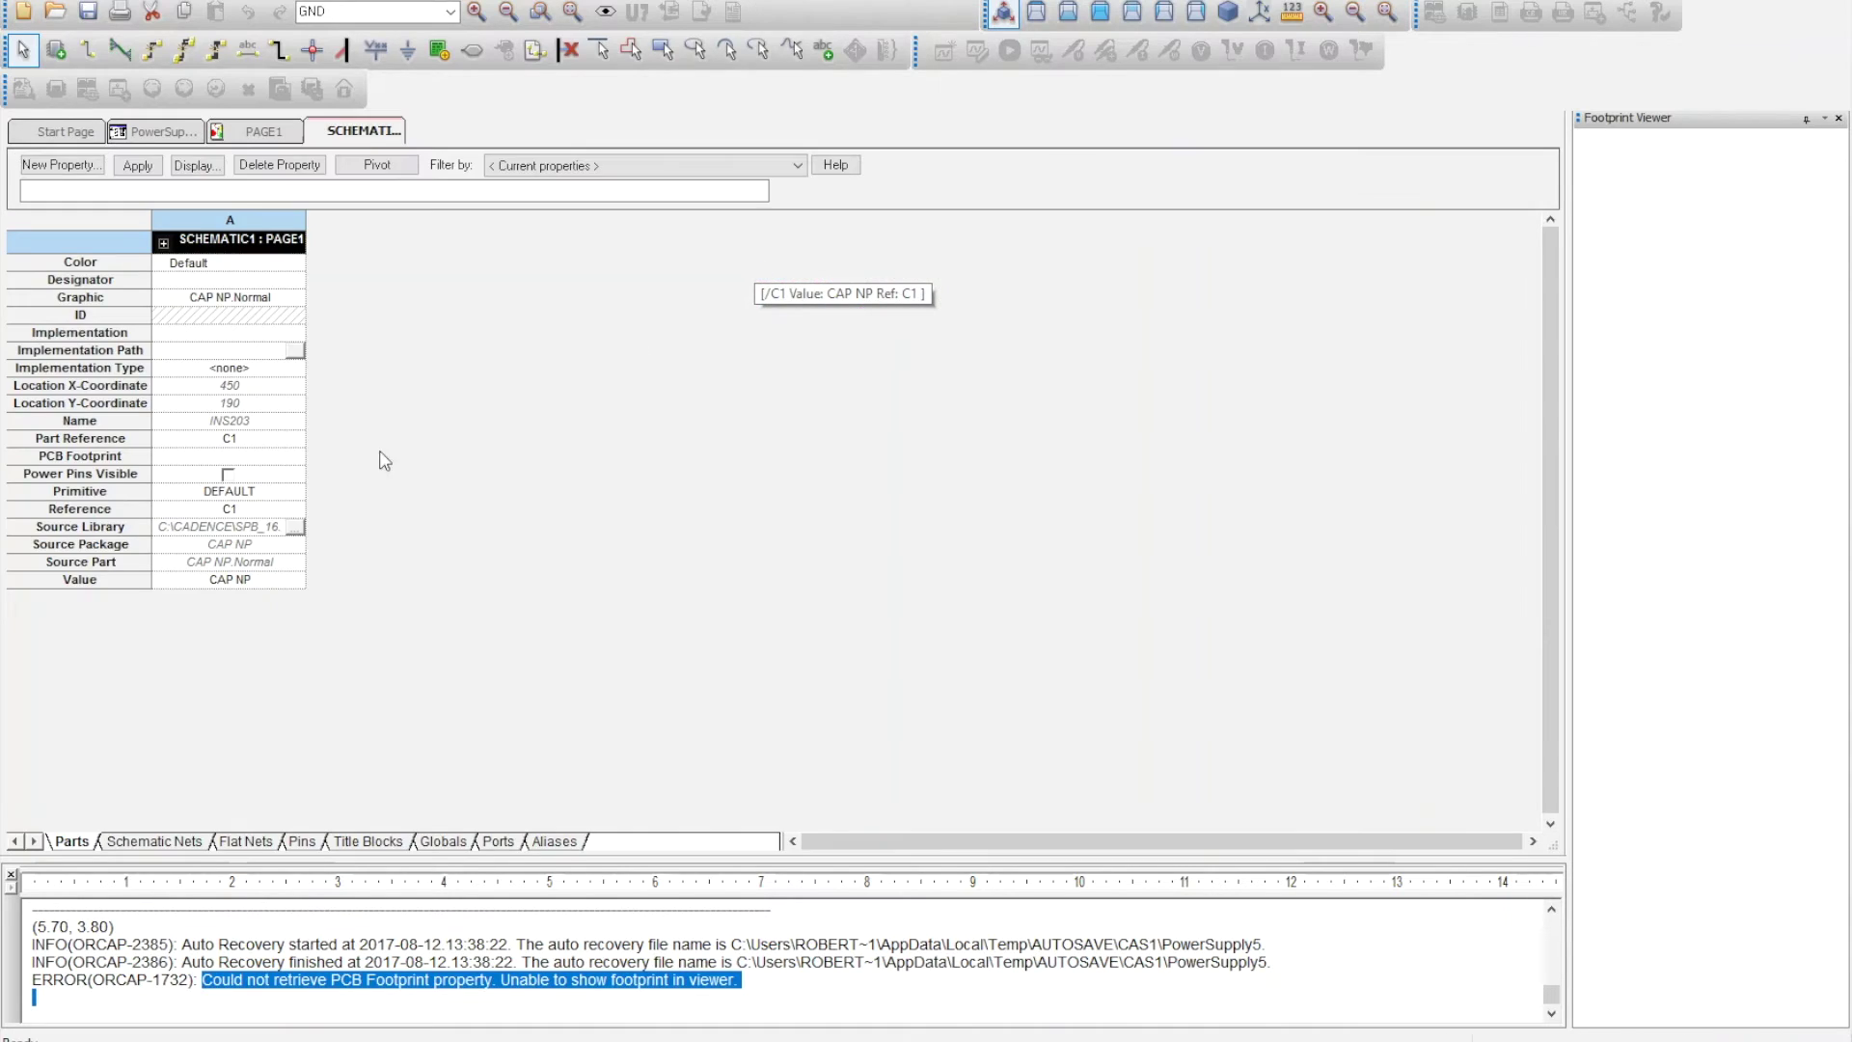
left_click(210, 458)
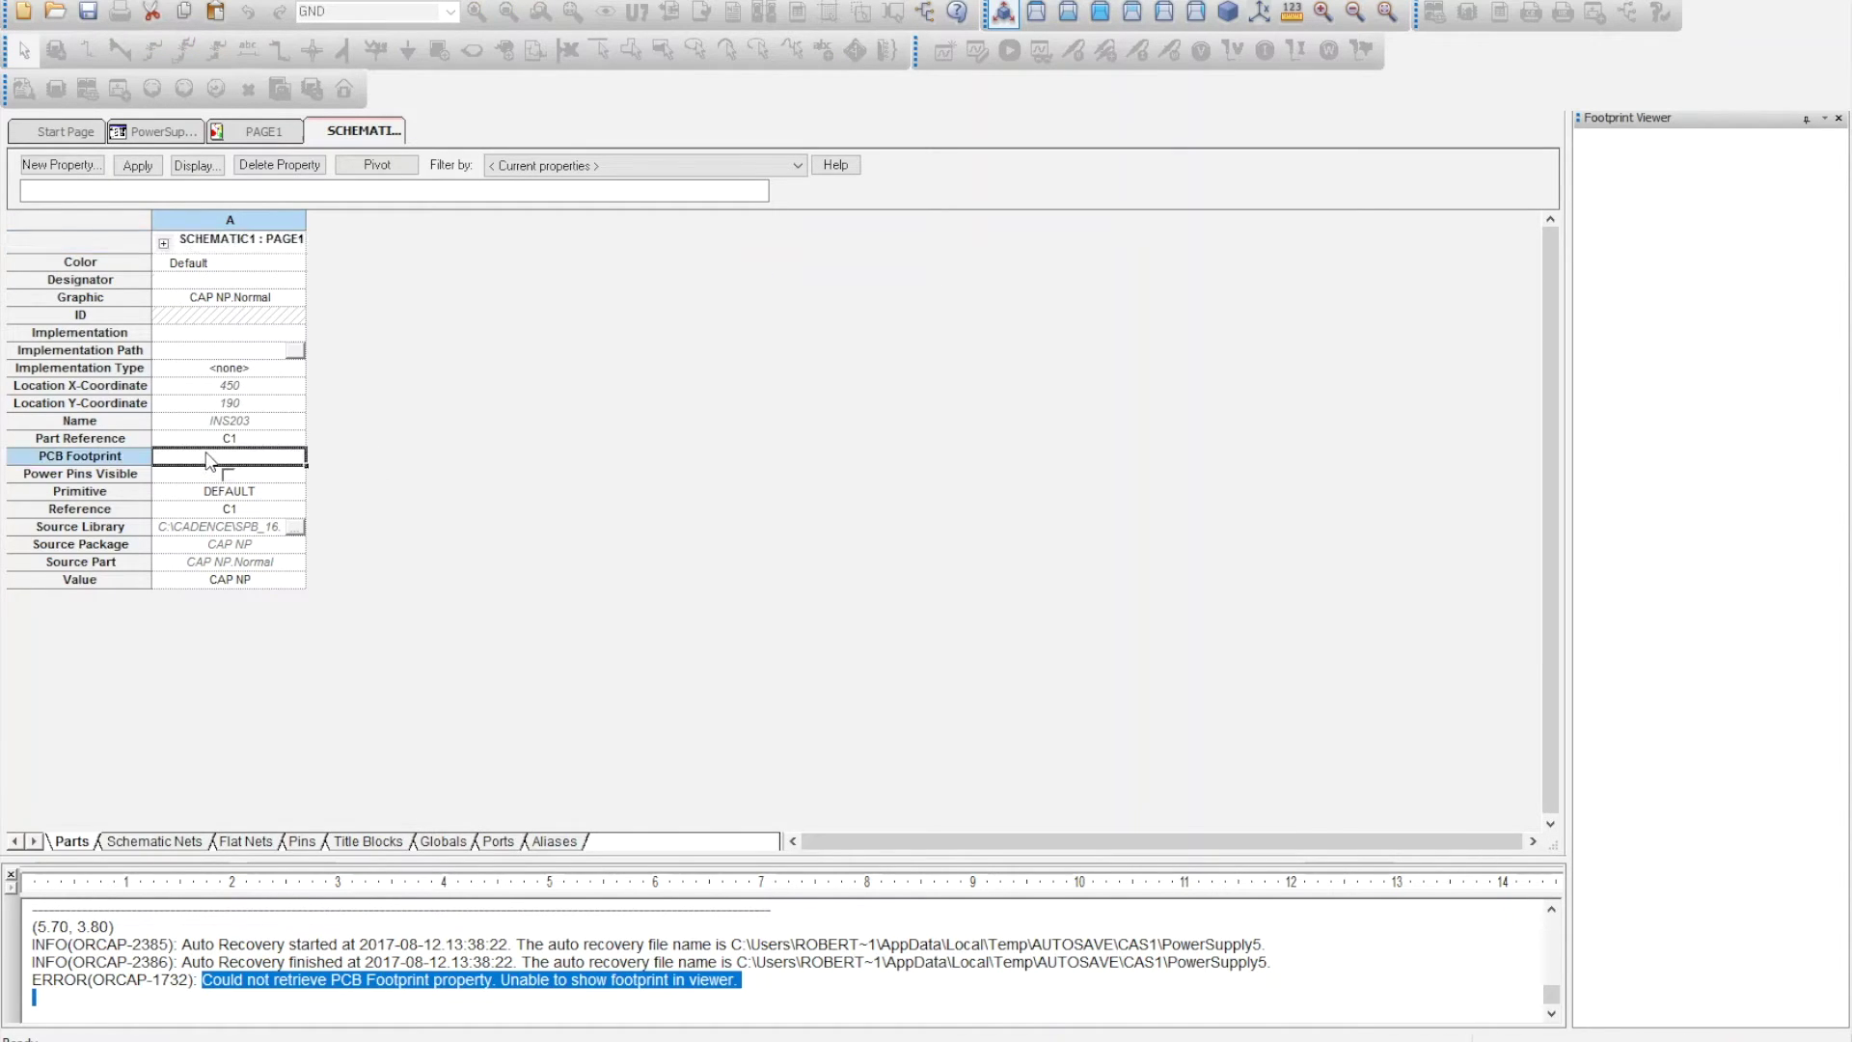
right_click(333, 133)
left_click(386, 275)
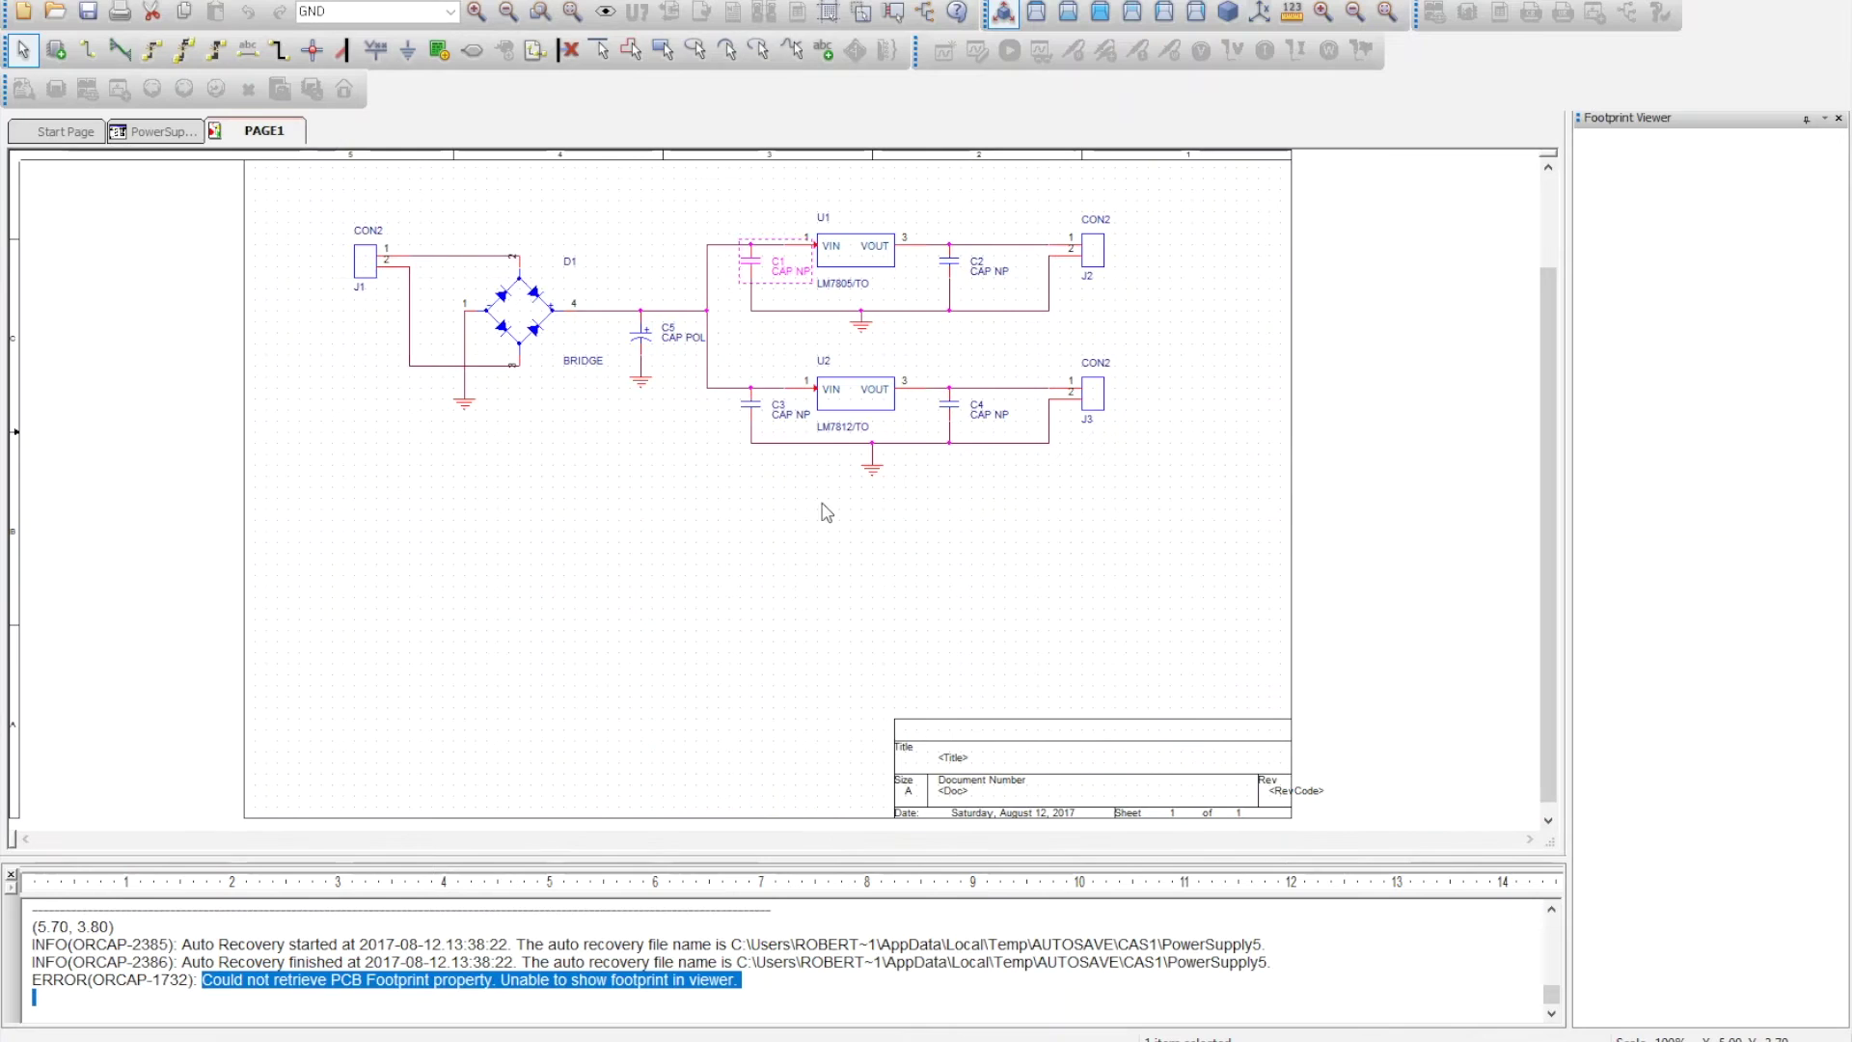
Step: Edit capacitors C1–C4 together, enter smc1206 as PCB Footprint, and close the property editor
left_click(752, 263)
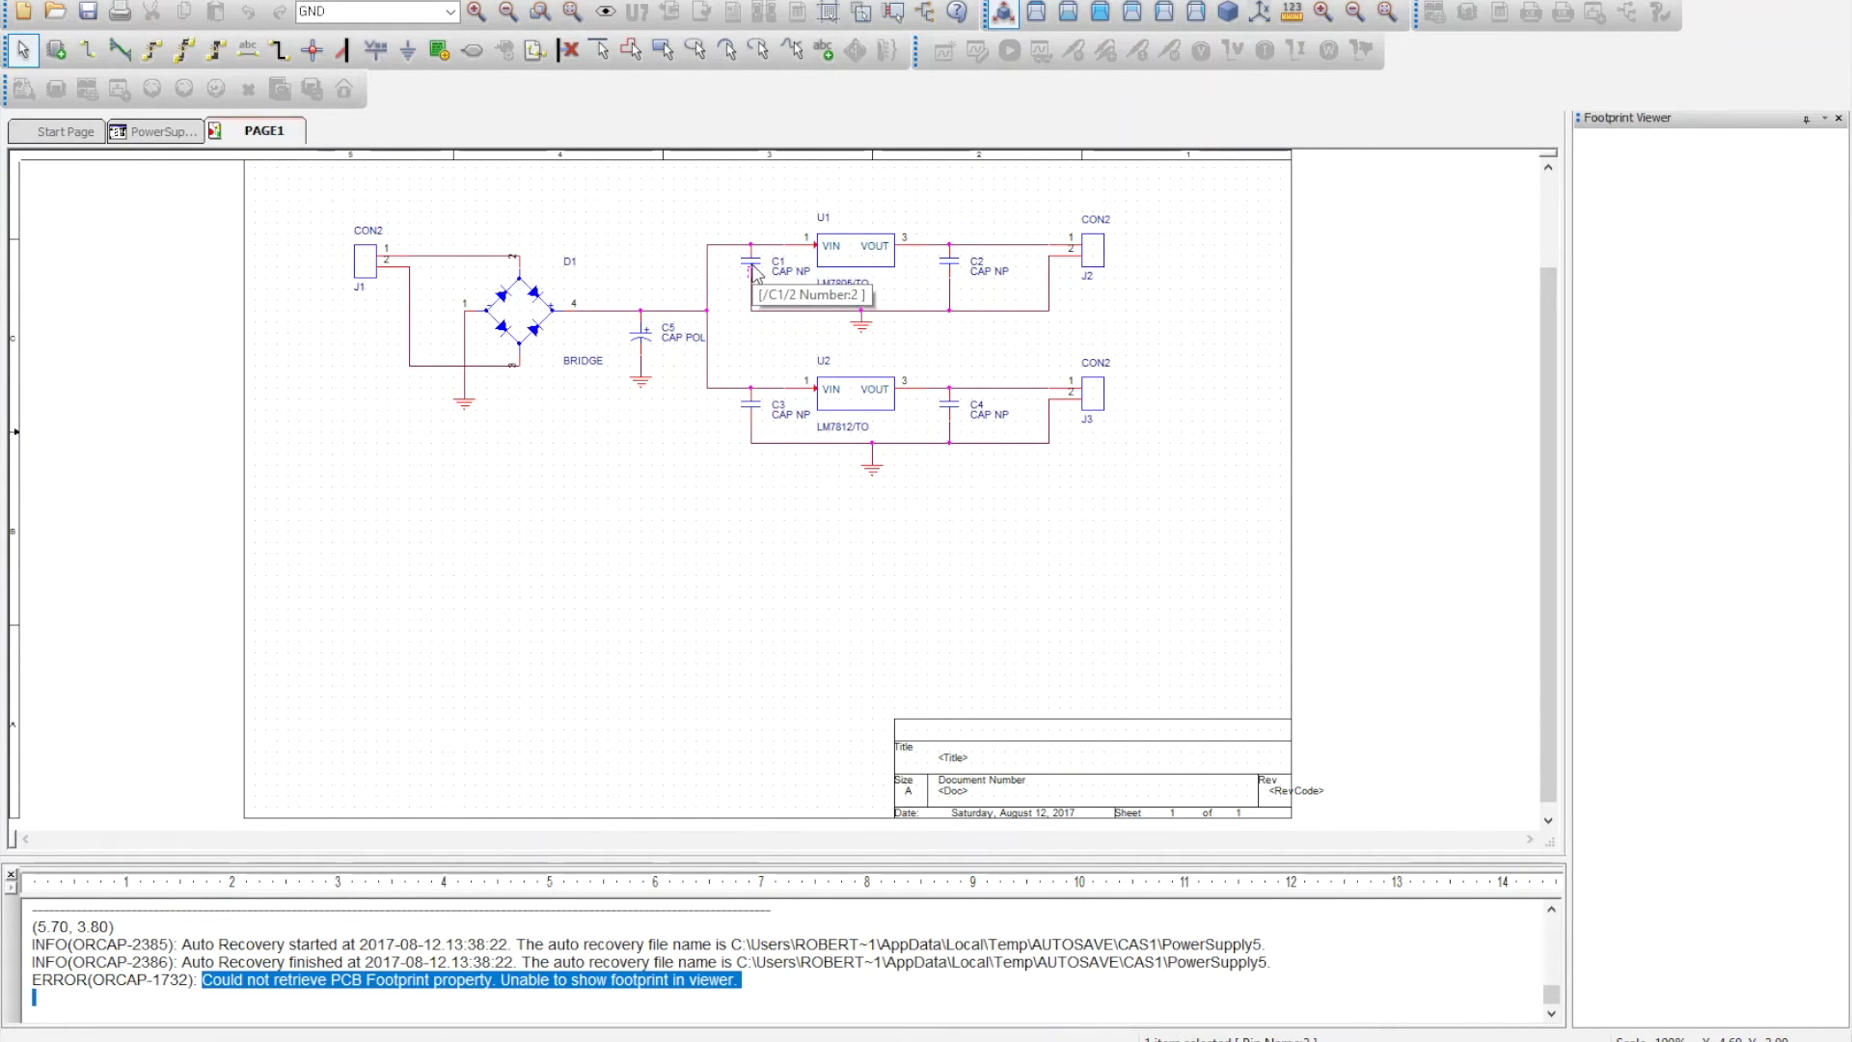
left_click(754, 267)
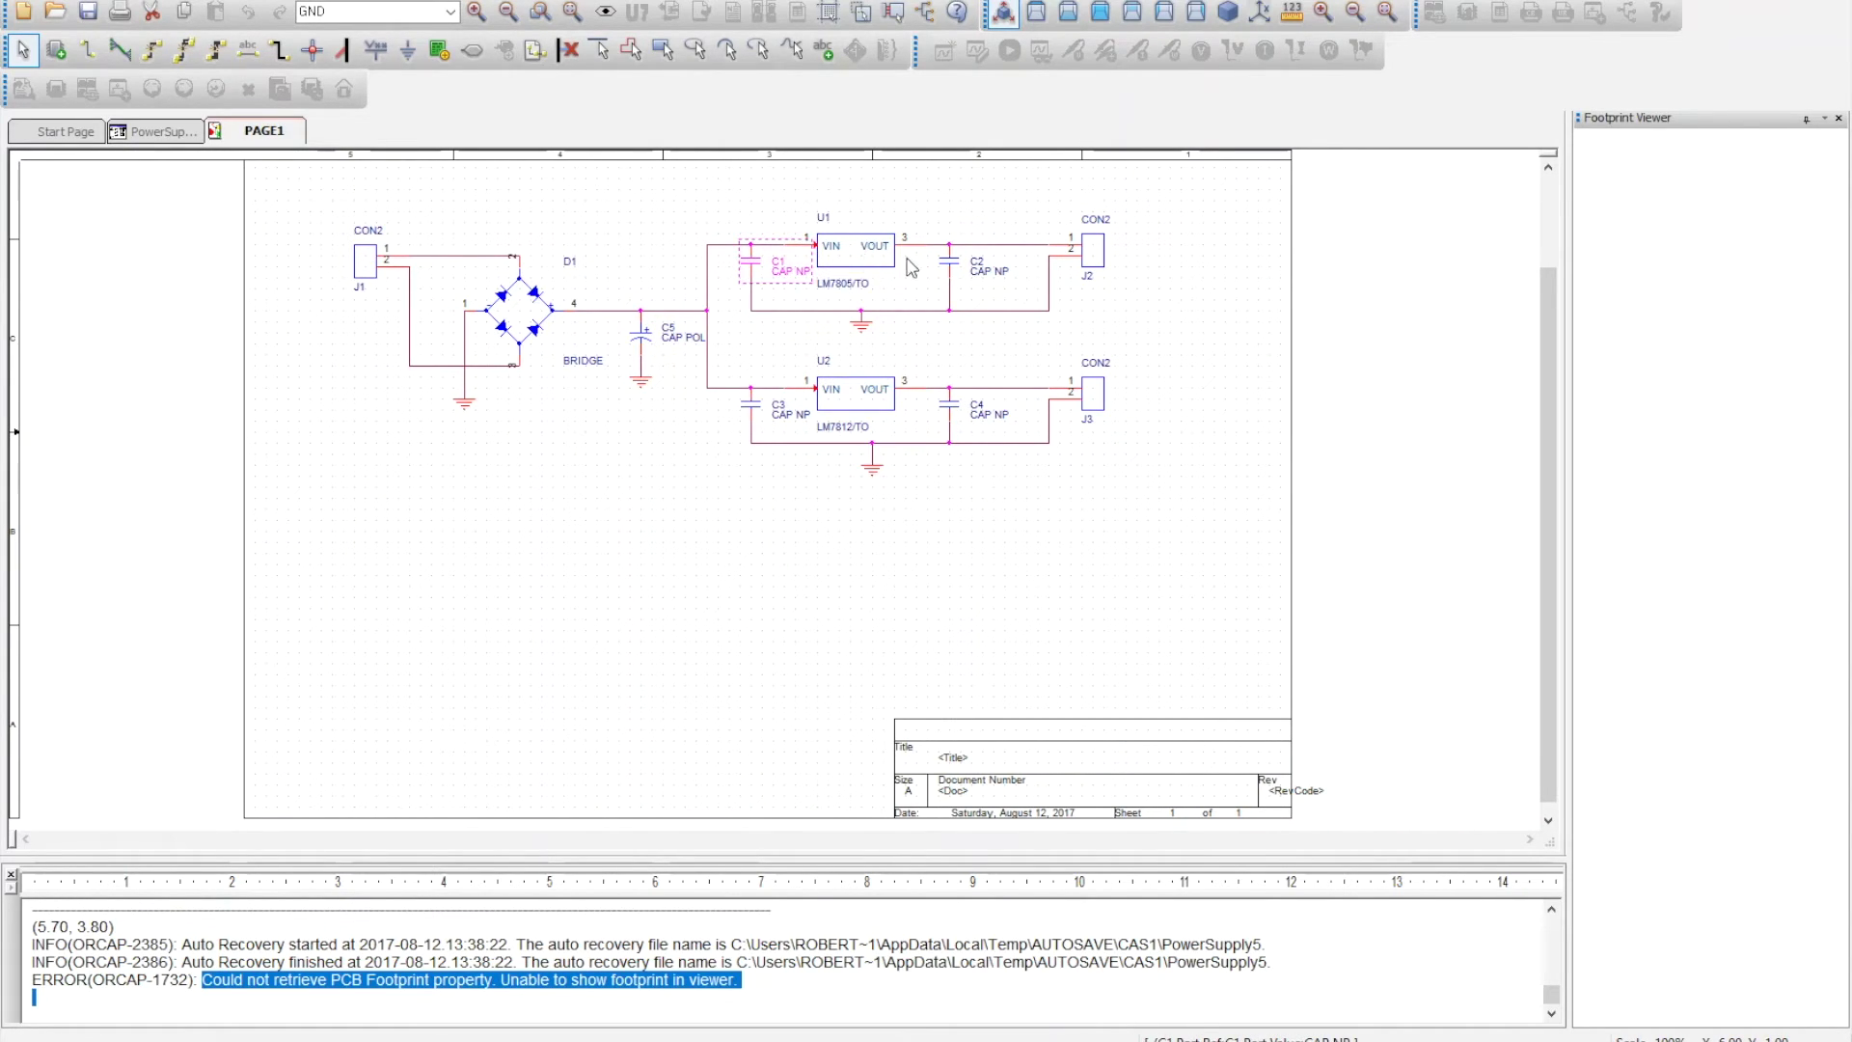
left_click(948, 259, "ctrl")
left_click(950, 402, "ctrl")
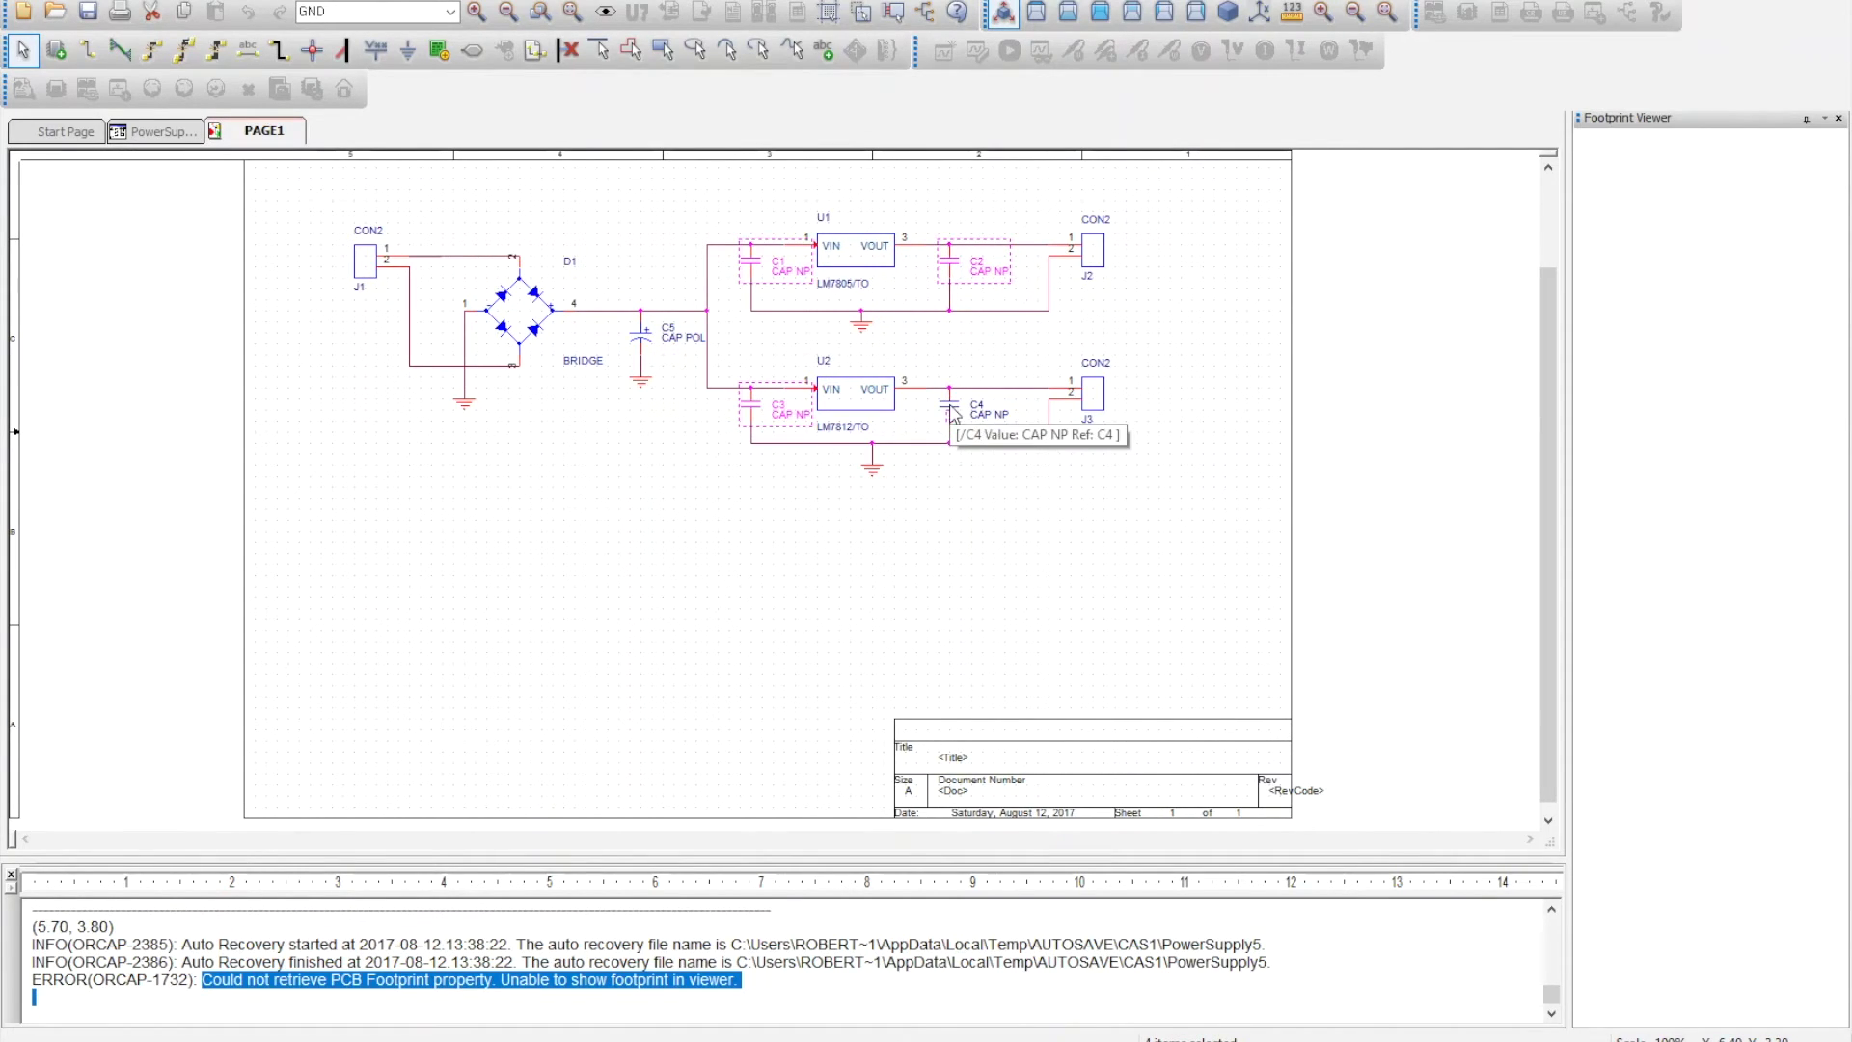
right_click(949, 402)
left_click(1021, 470)
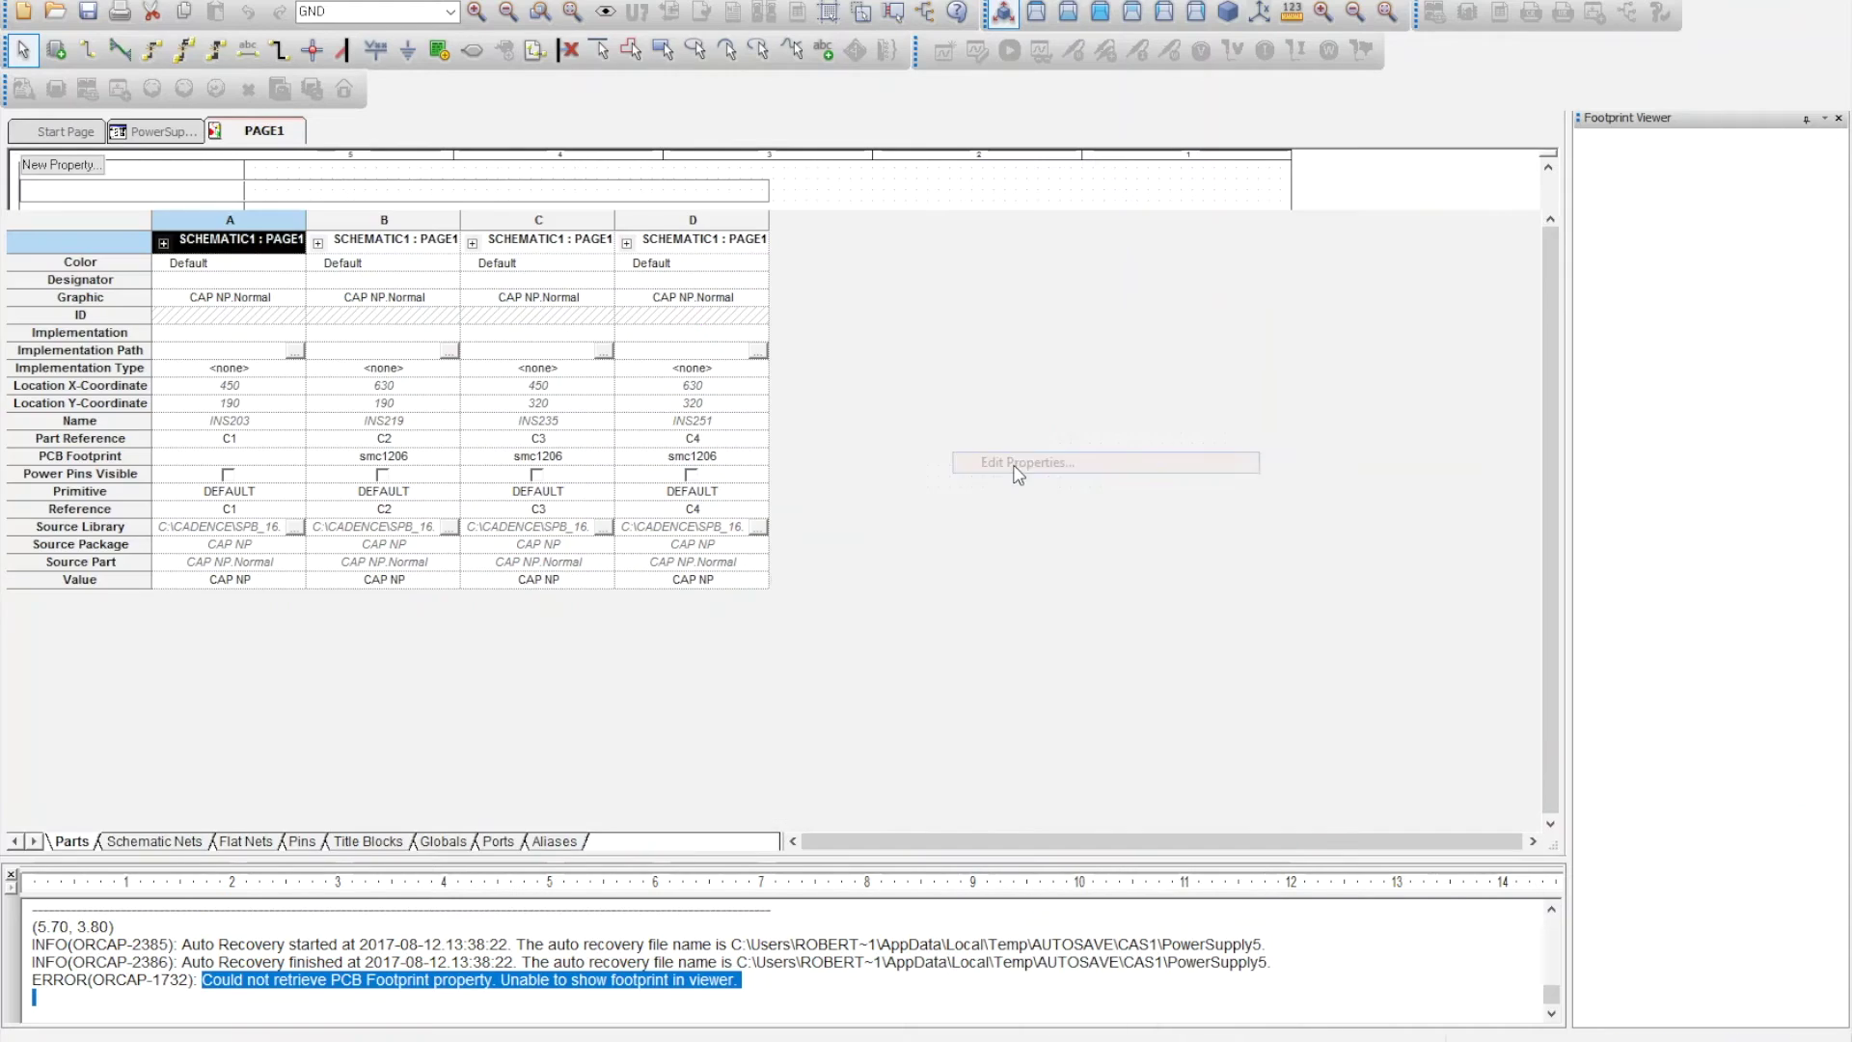
left_click(270, 460)
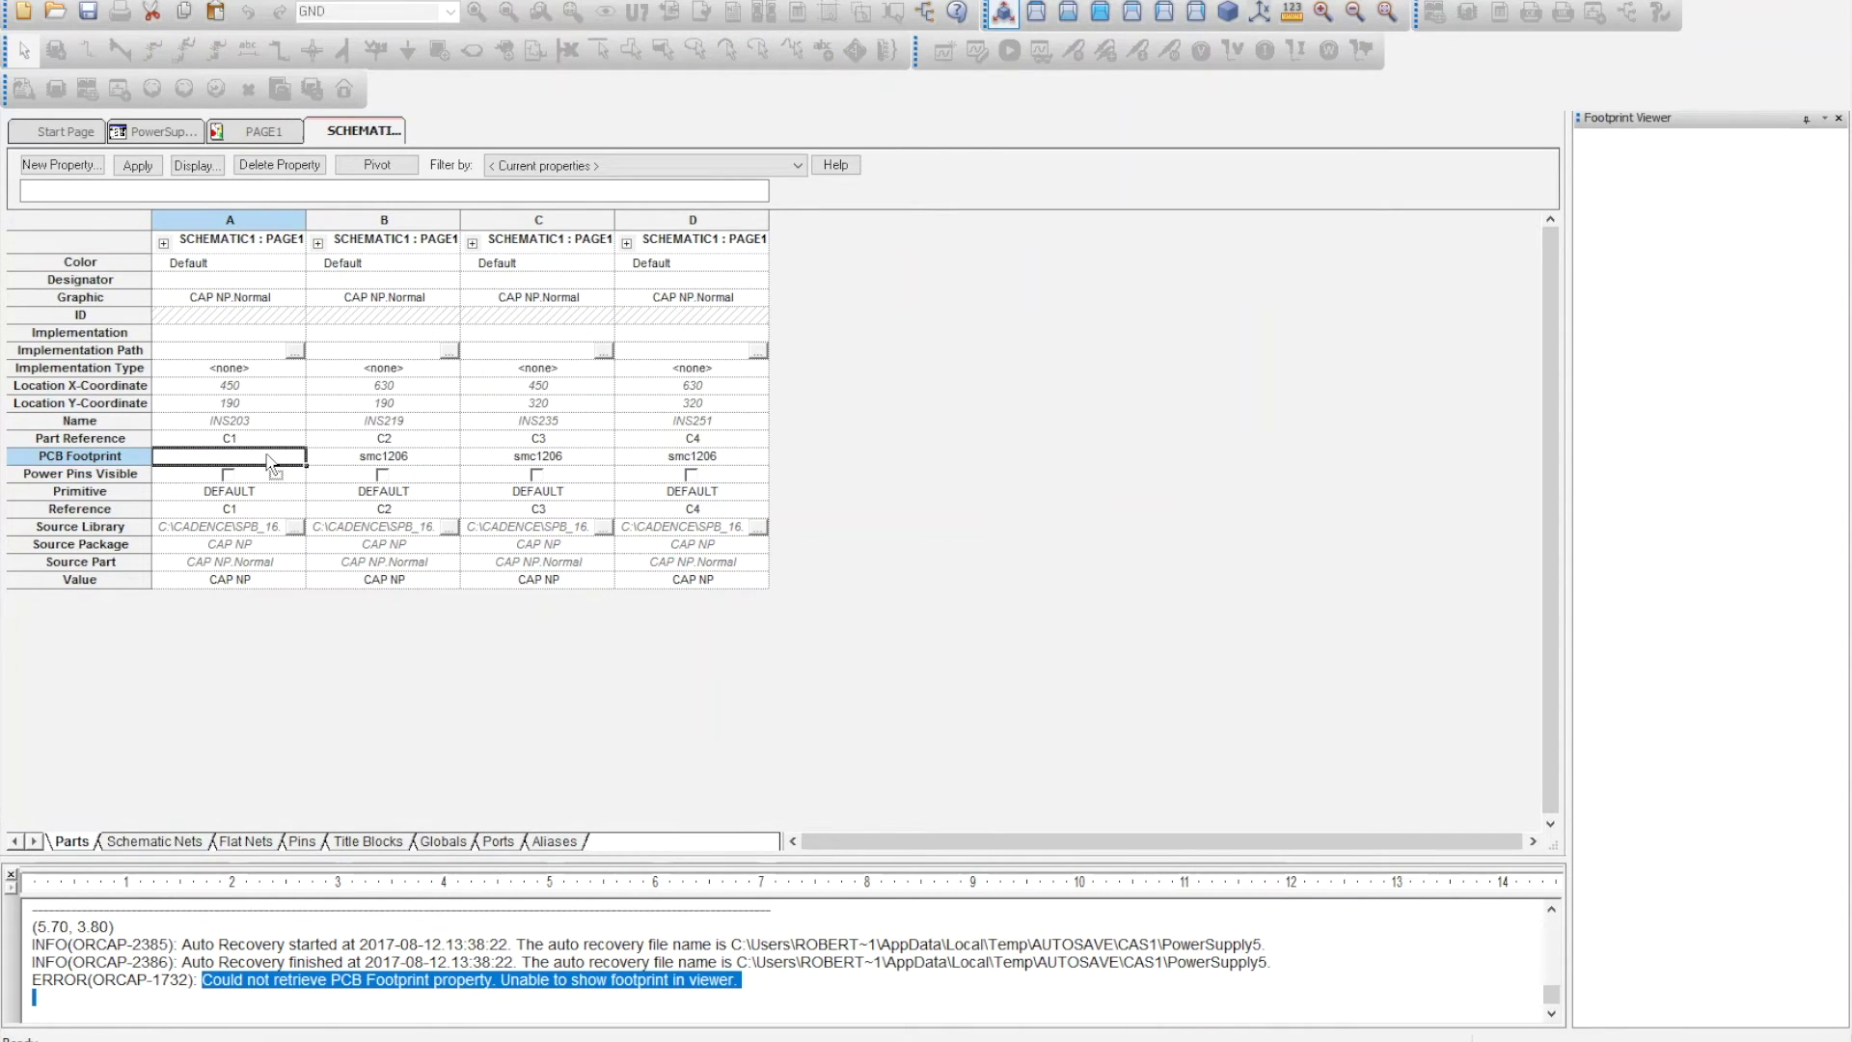
type("smc1206")
key("Tab")
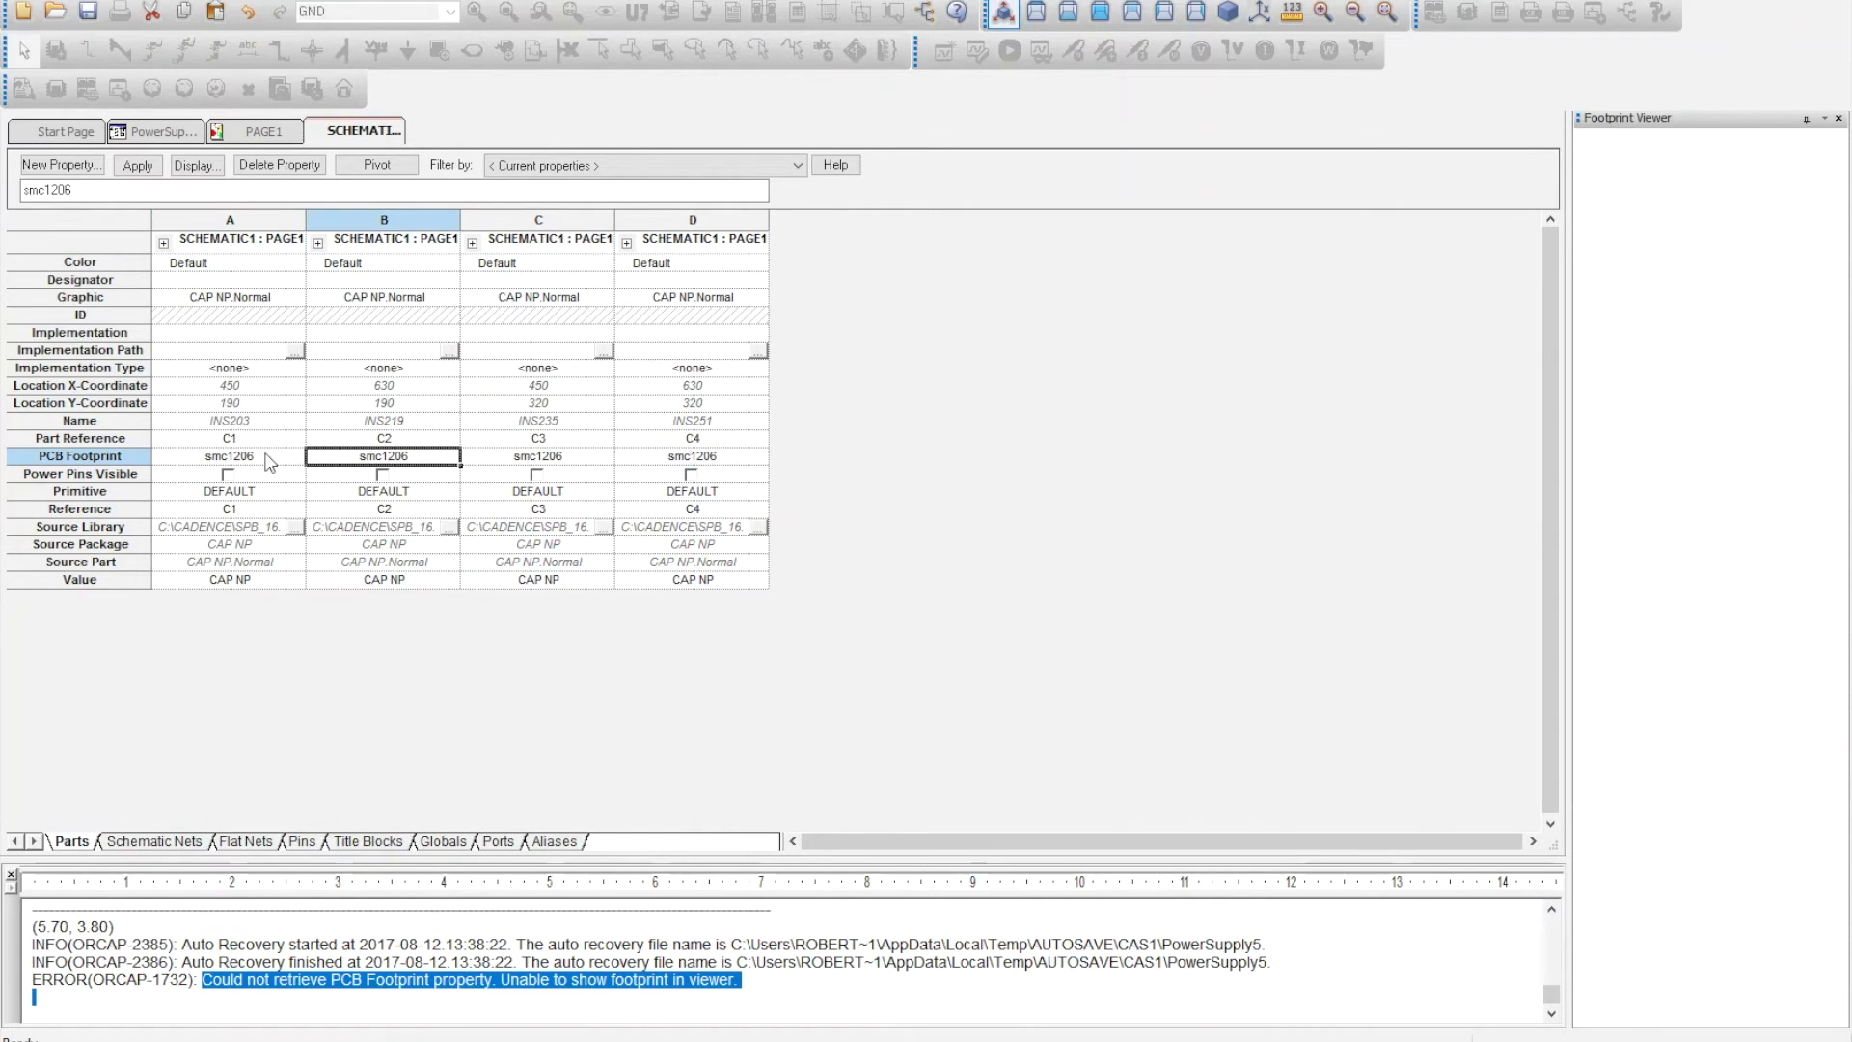
right_click(387, 129)
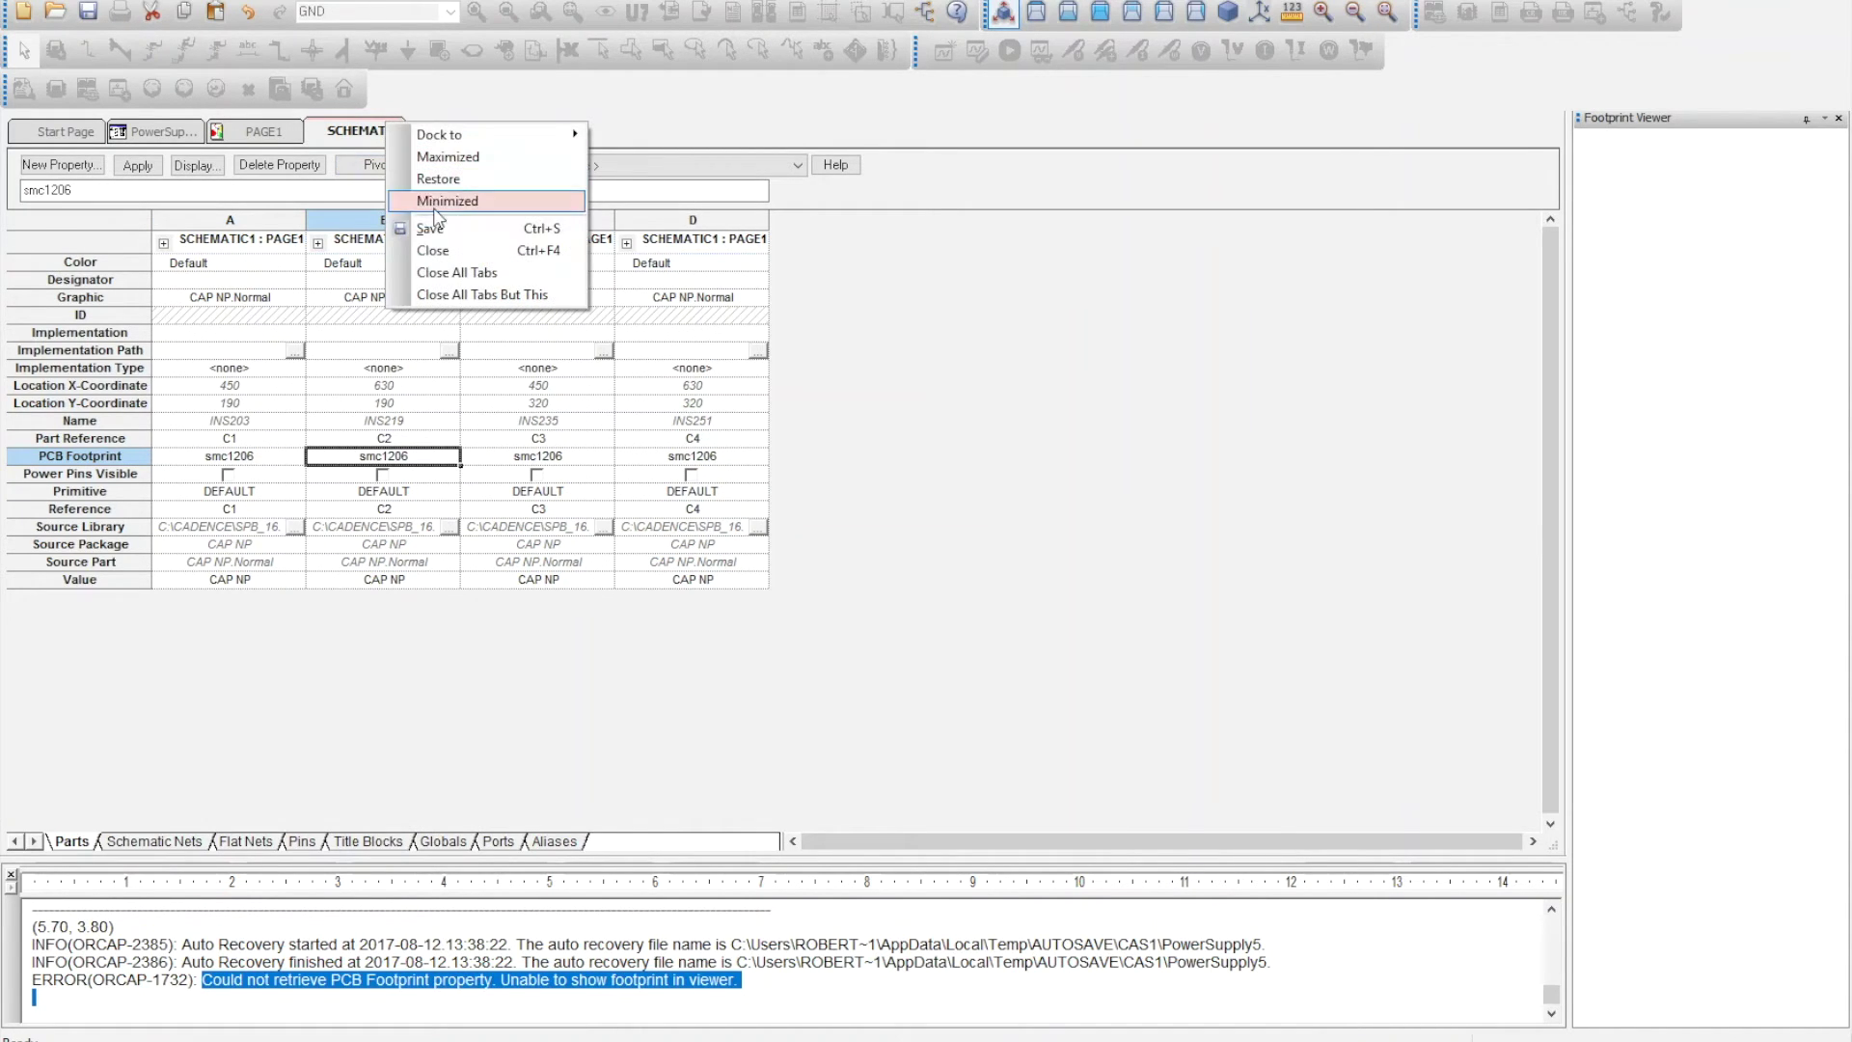
left_click(448, 250)
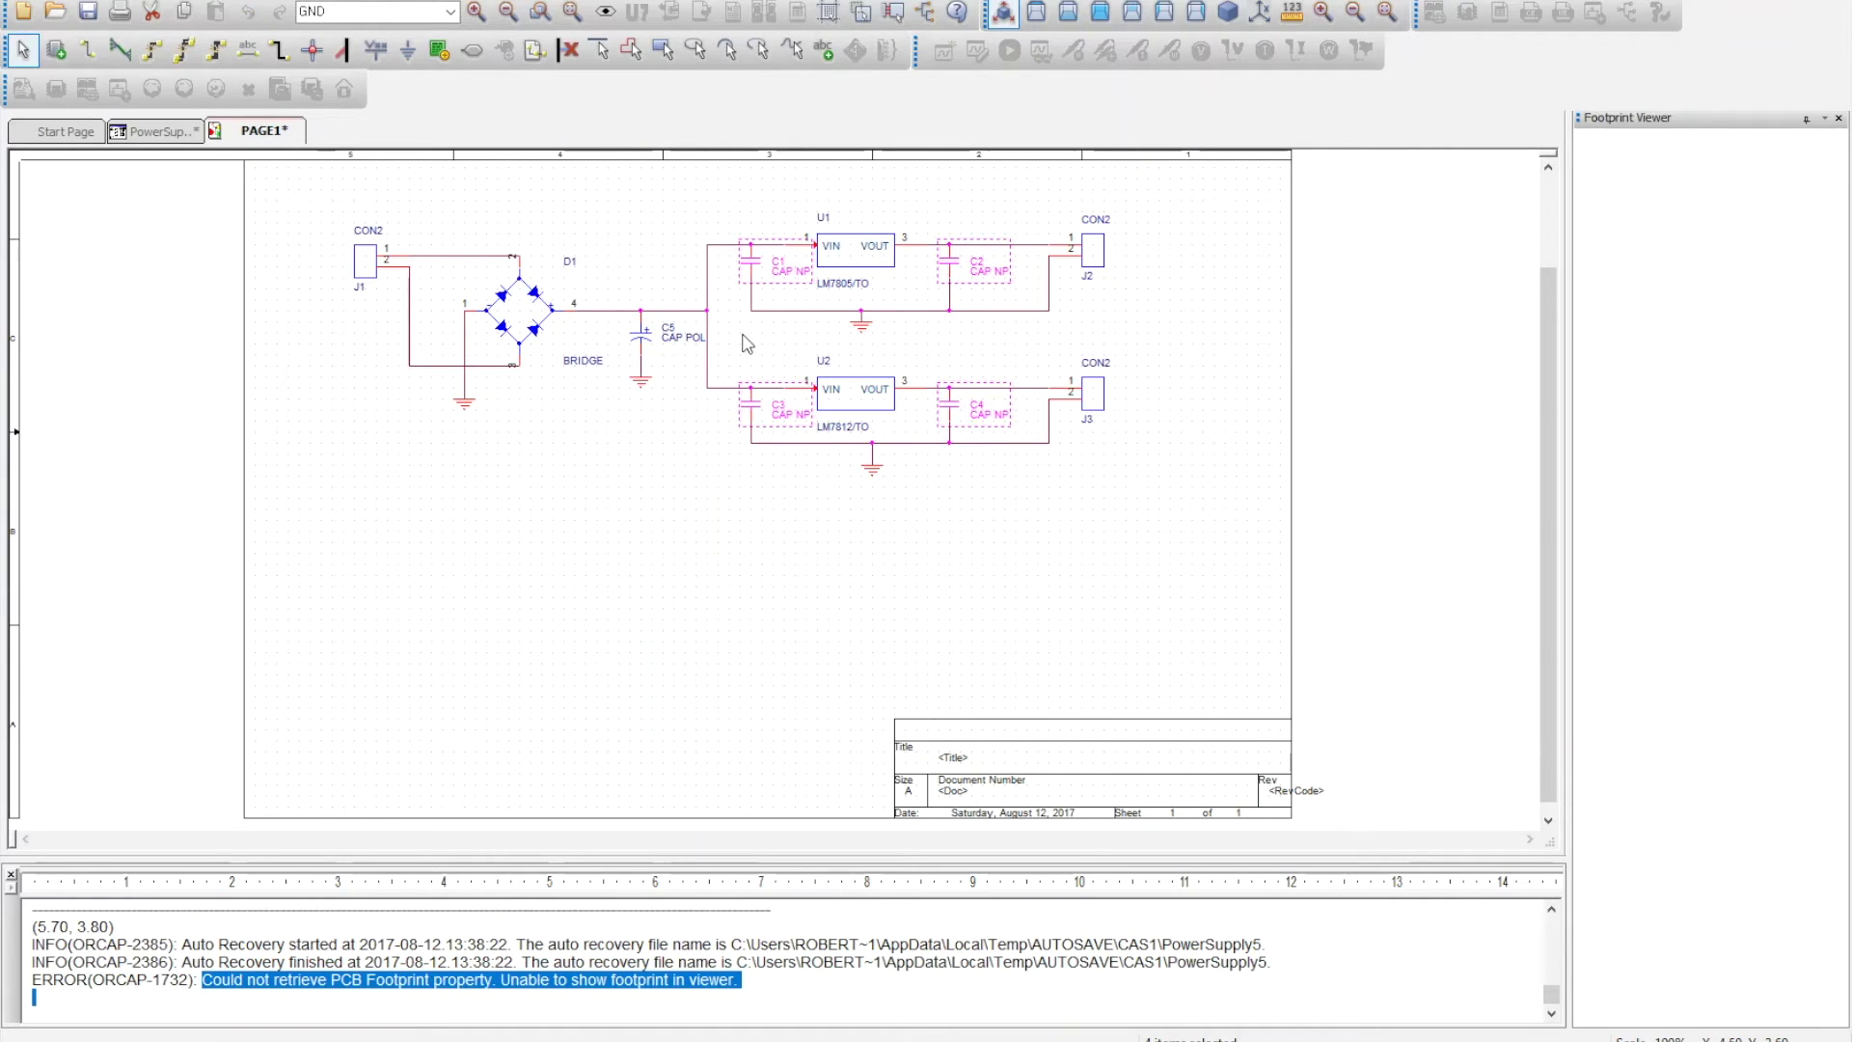
Step: Preview the footprints of C1, U1 (three-pad, top-down) and C2
left_click(751, 258)
right_click(752, 254)
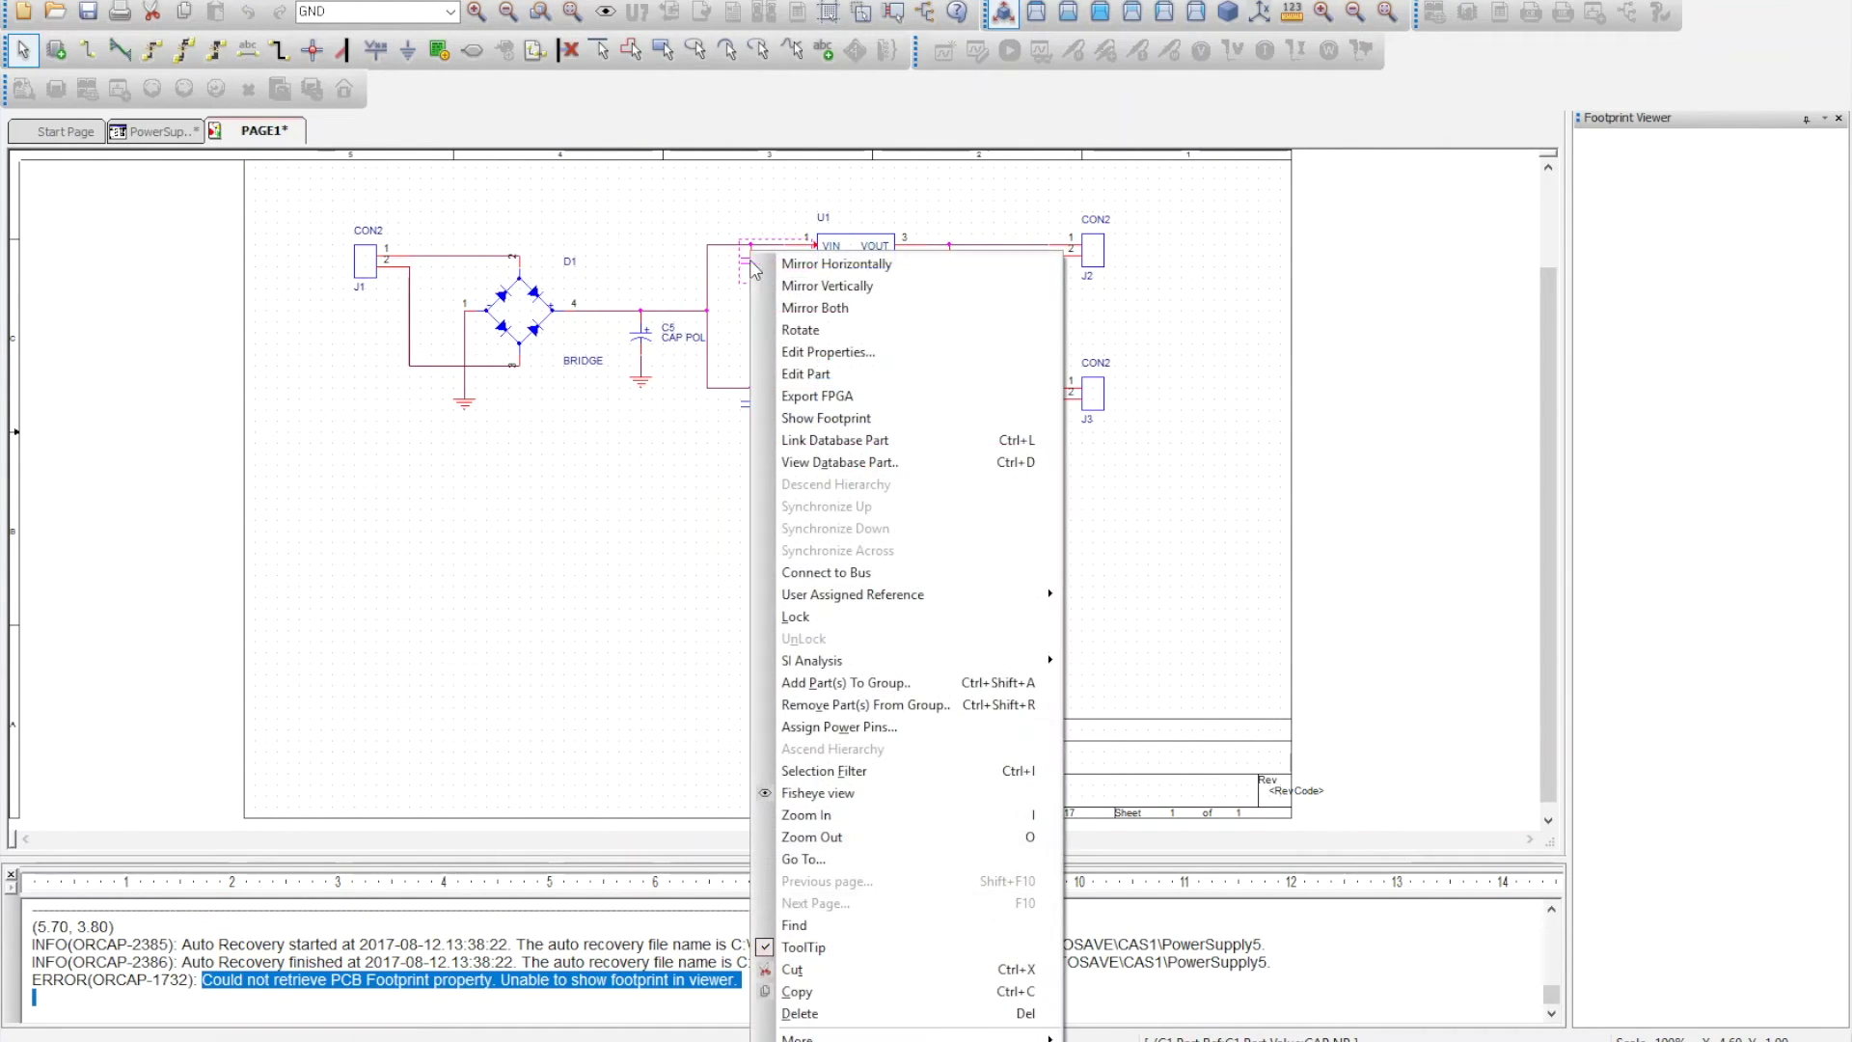
left_click(835, 418)
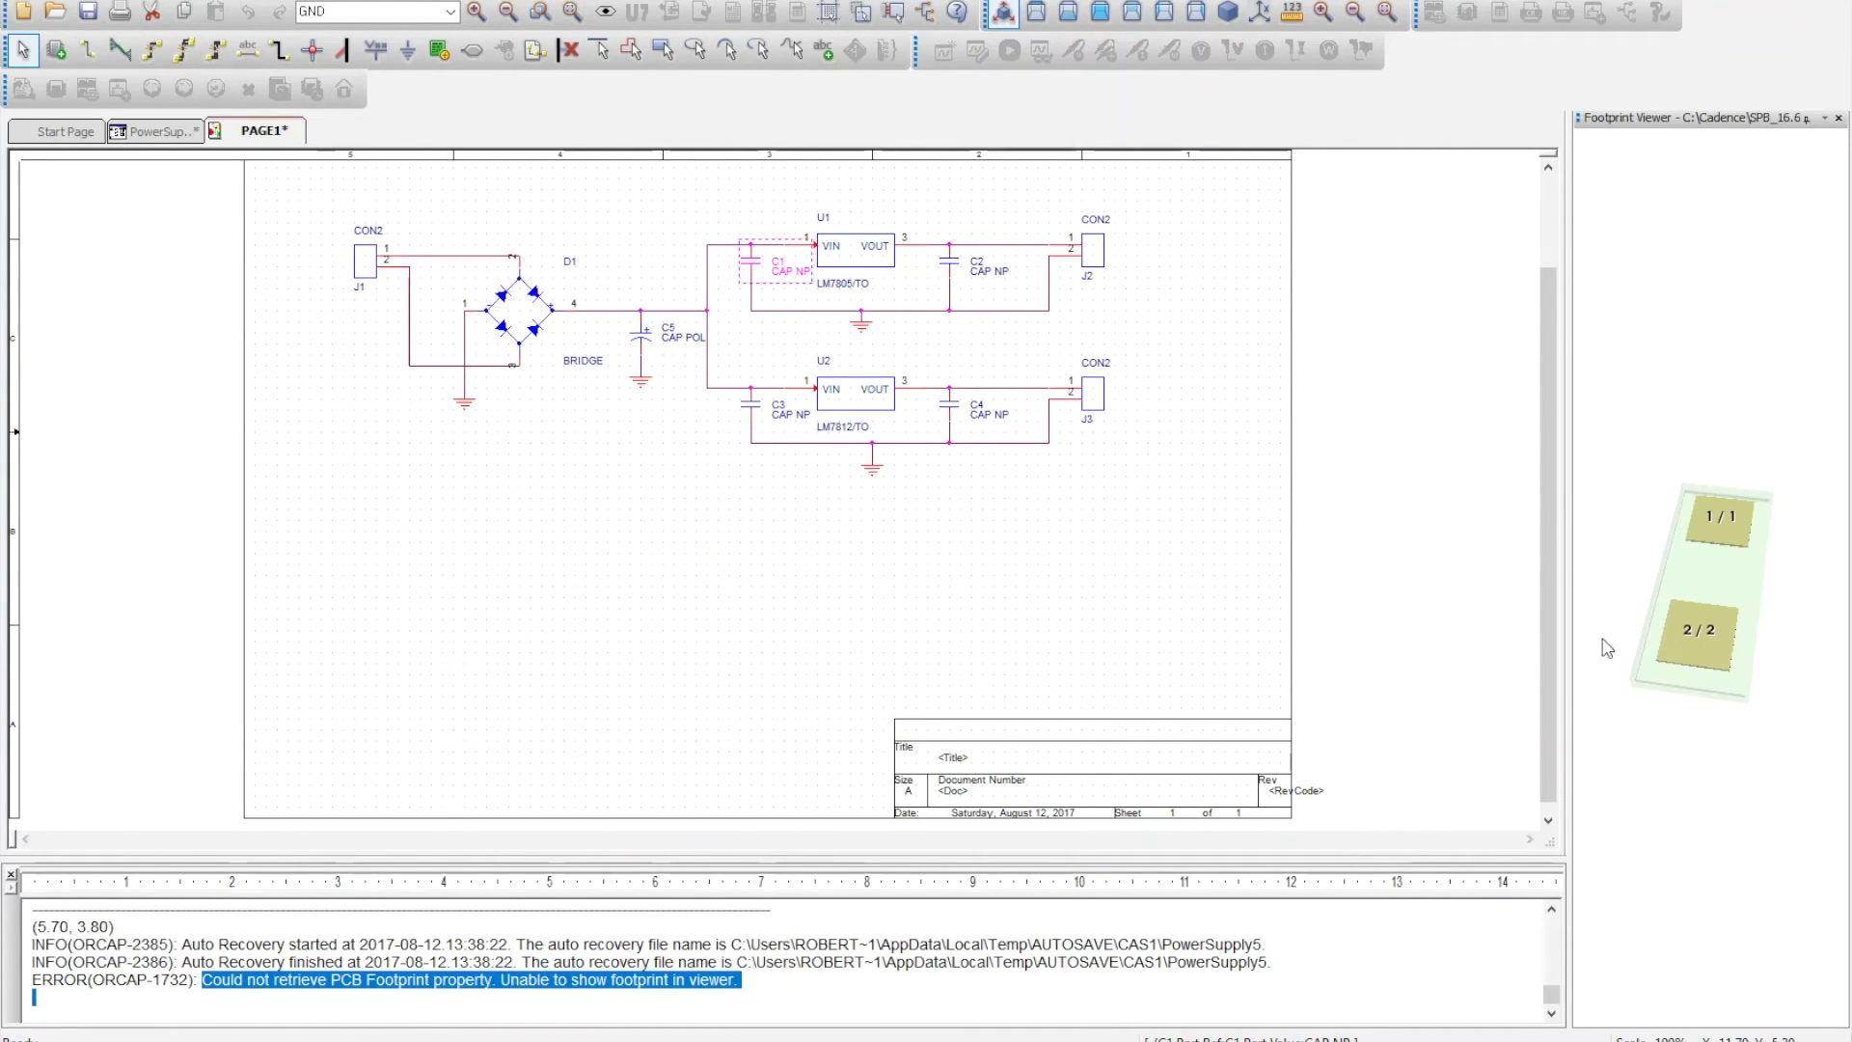
left_click(856, 252)
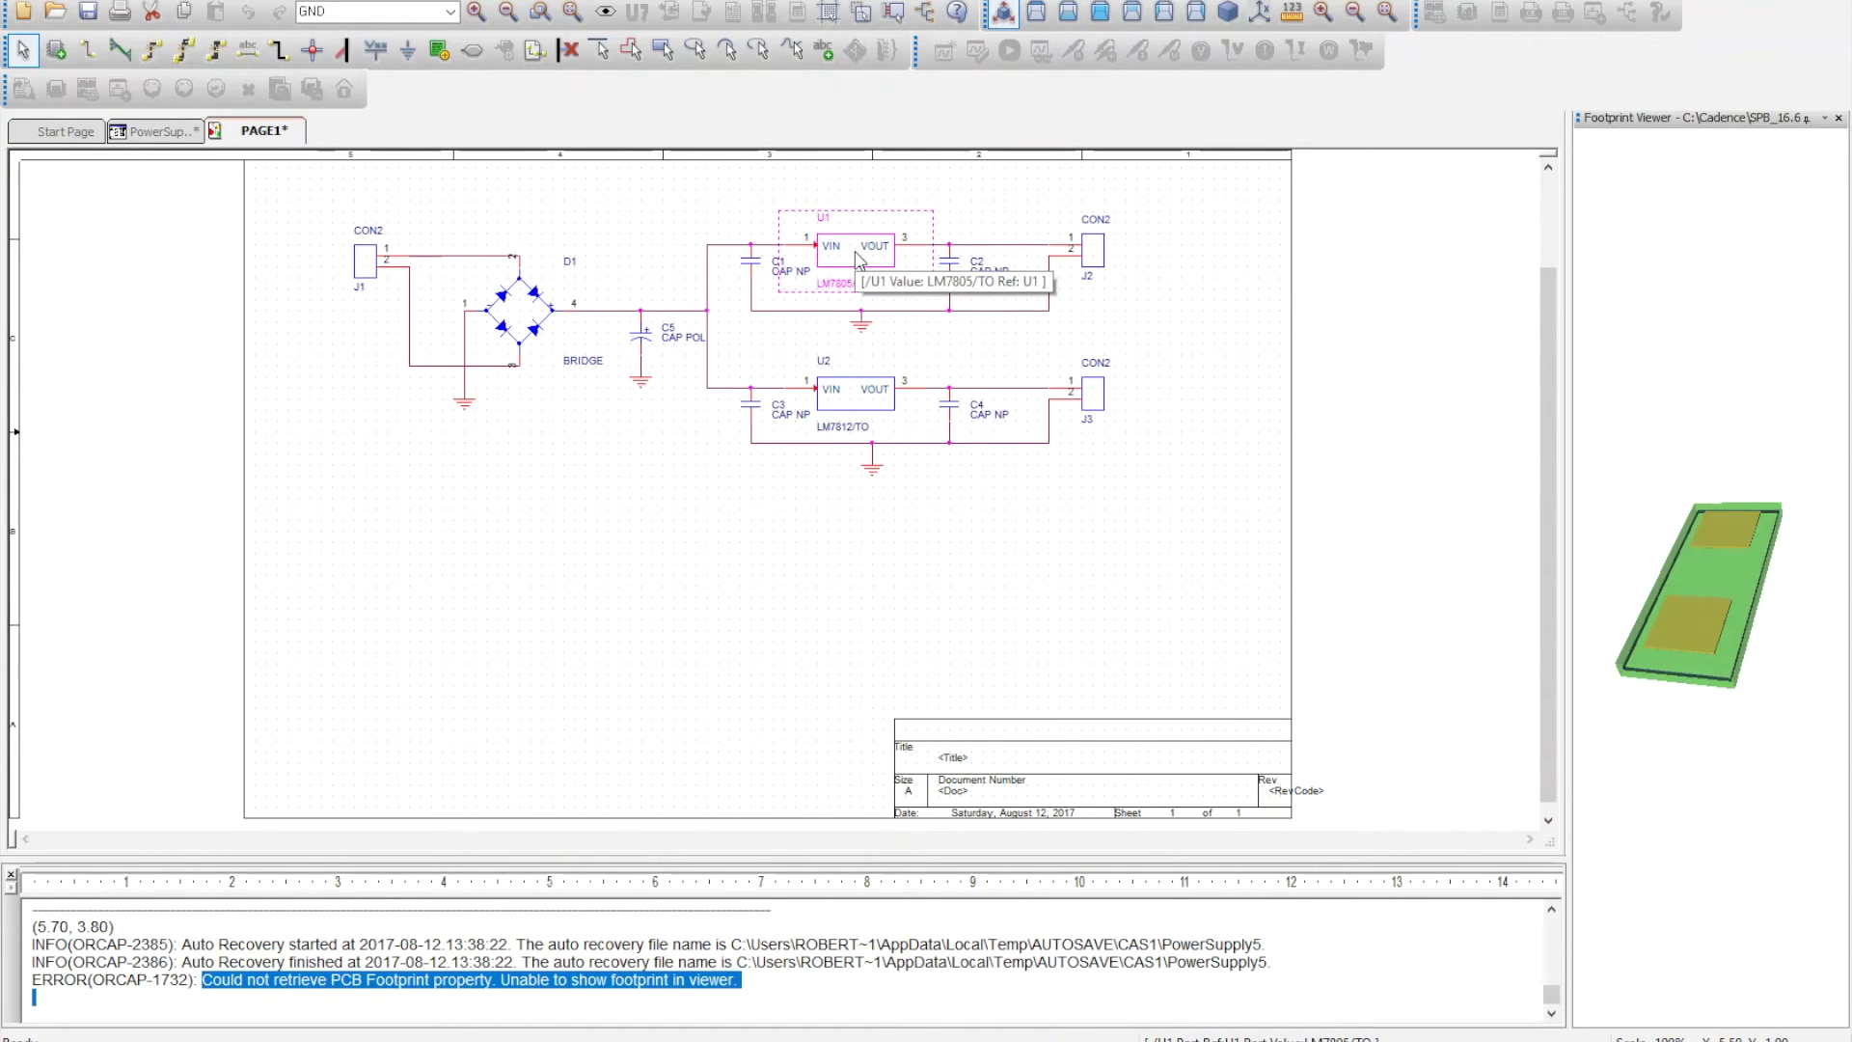
right_click(855, 252)
left_click(931, 417)
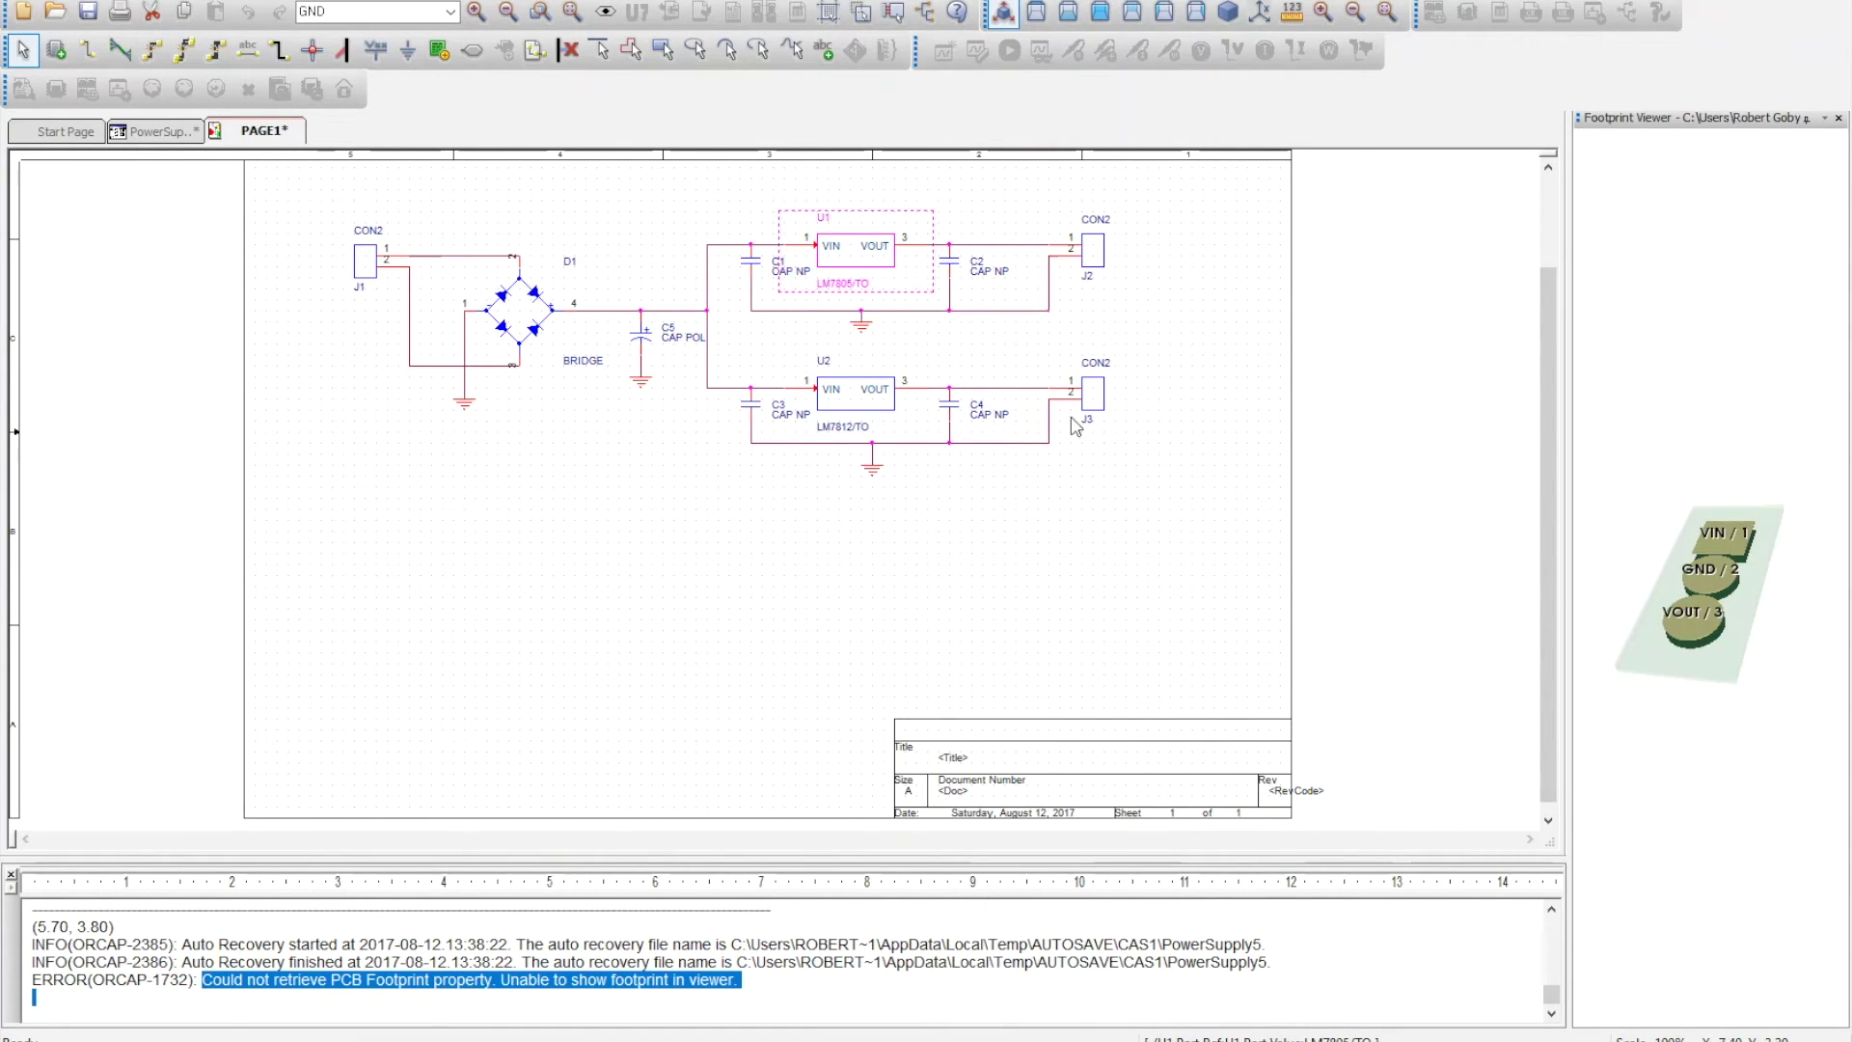
left_click_drag(1646, 568, 1662, 628)
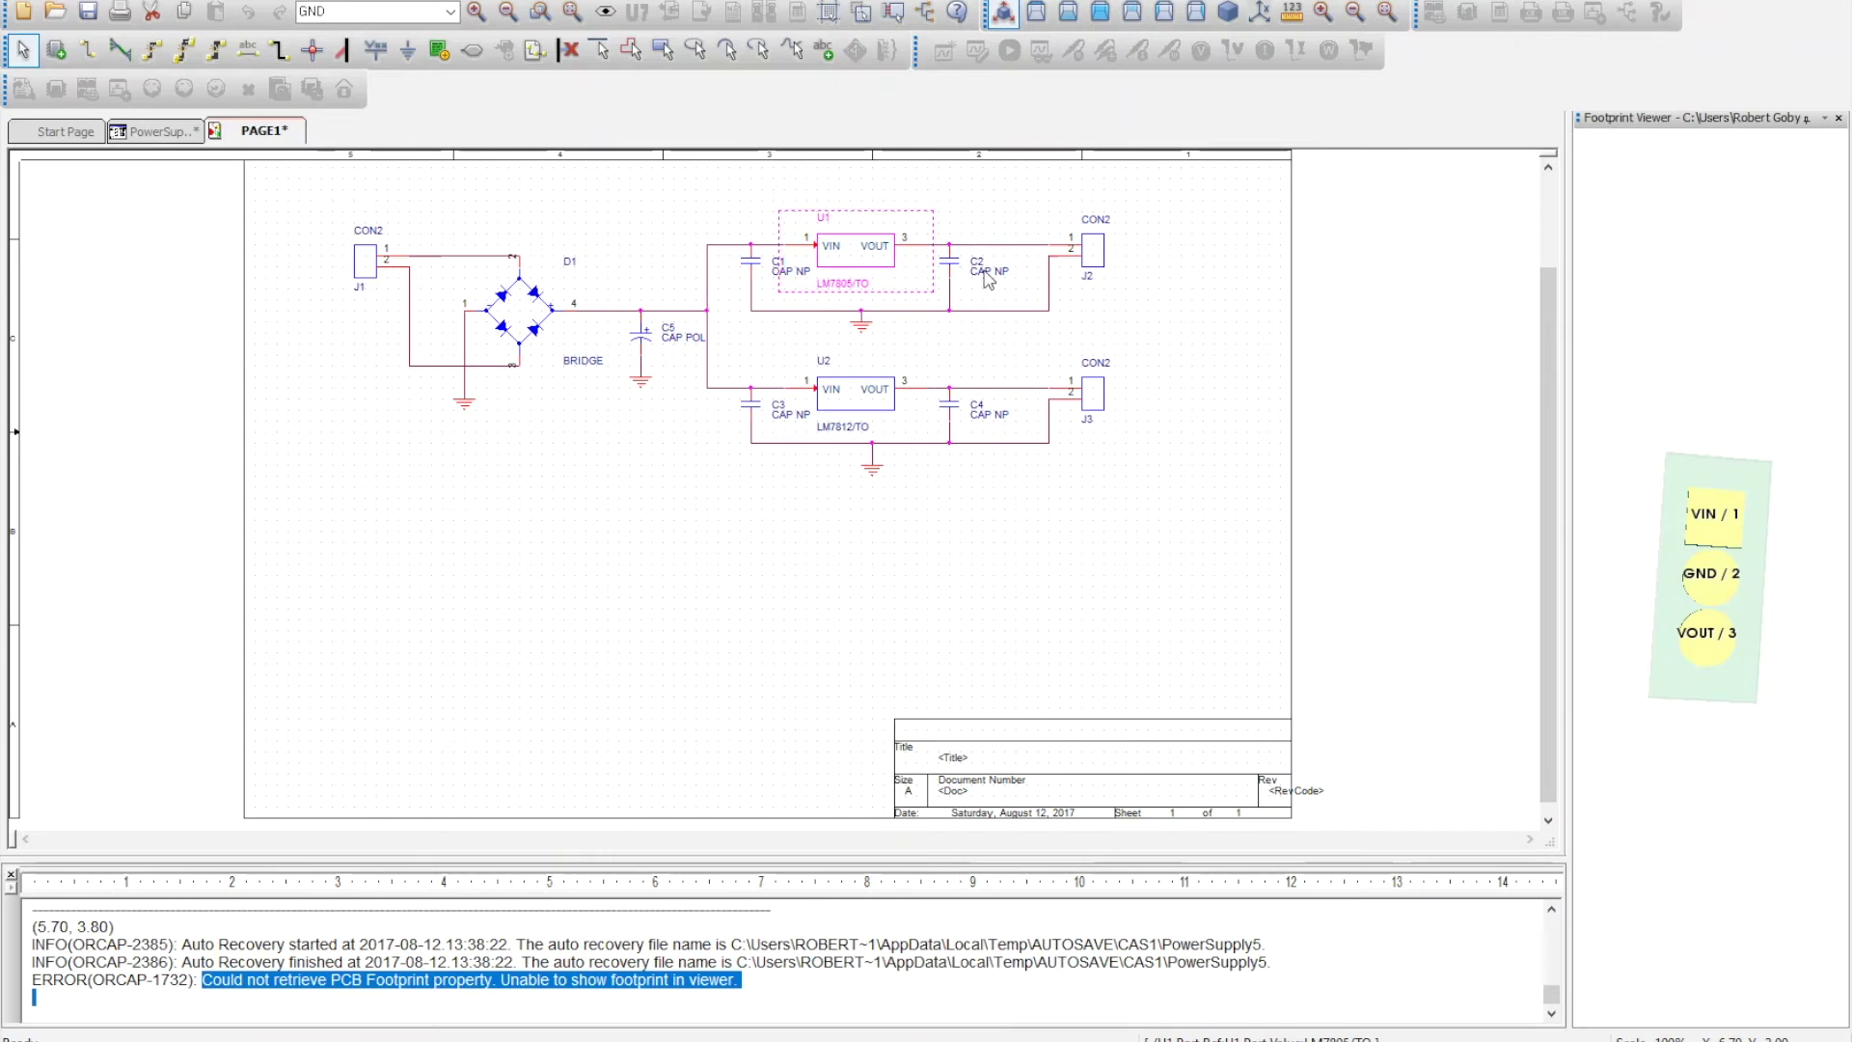
left_click(951, 263)
right_click(953, 262)
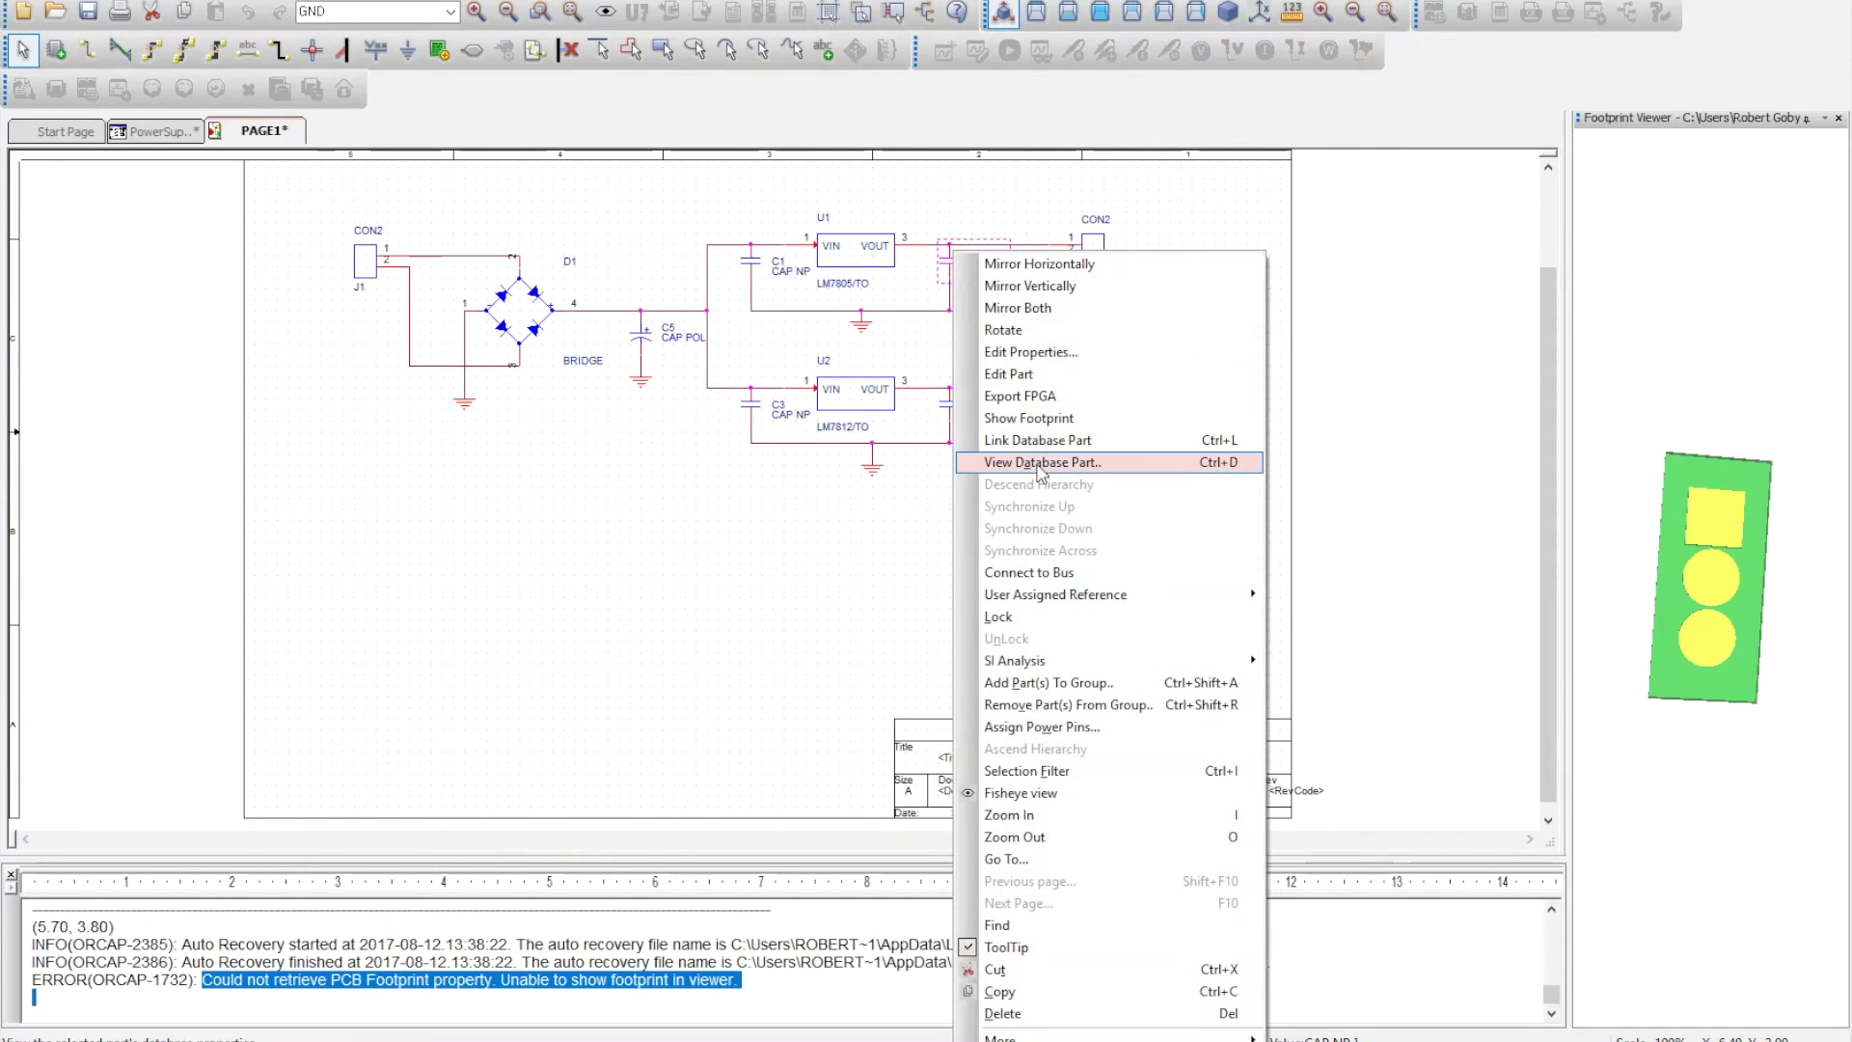
left_click(1052, 417)
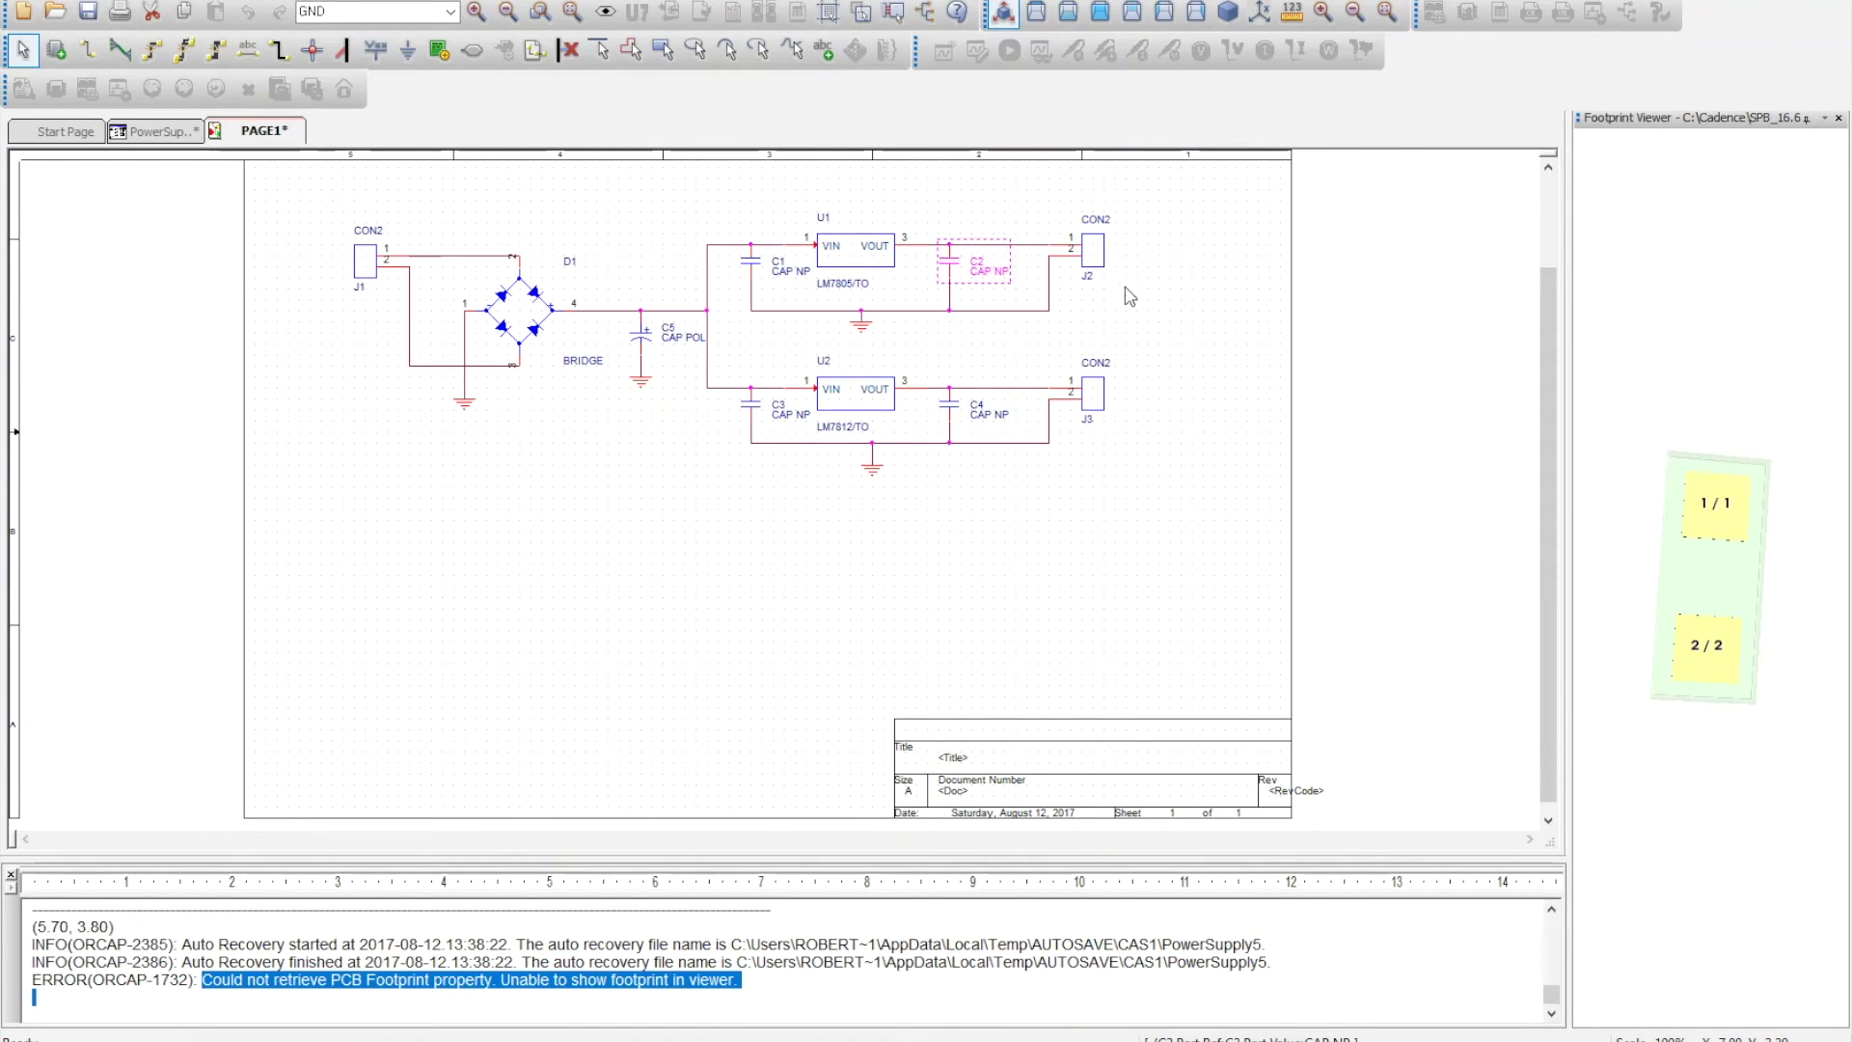
Step: Preview the footprints of J2, C3 and U2's three-pad TO220
left_click(1094, 253)
right_click(1097, 246)
left_click(1151, 413)
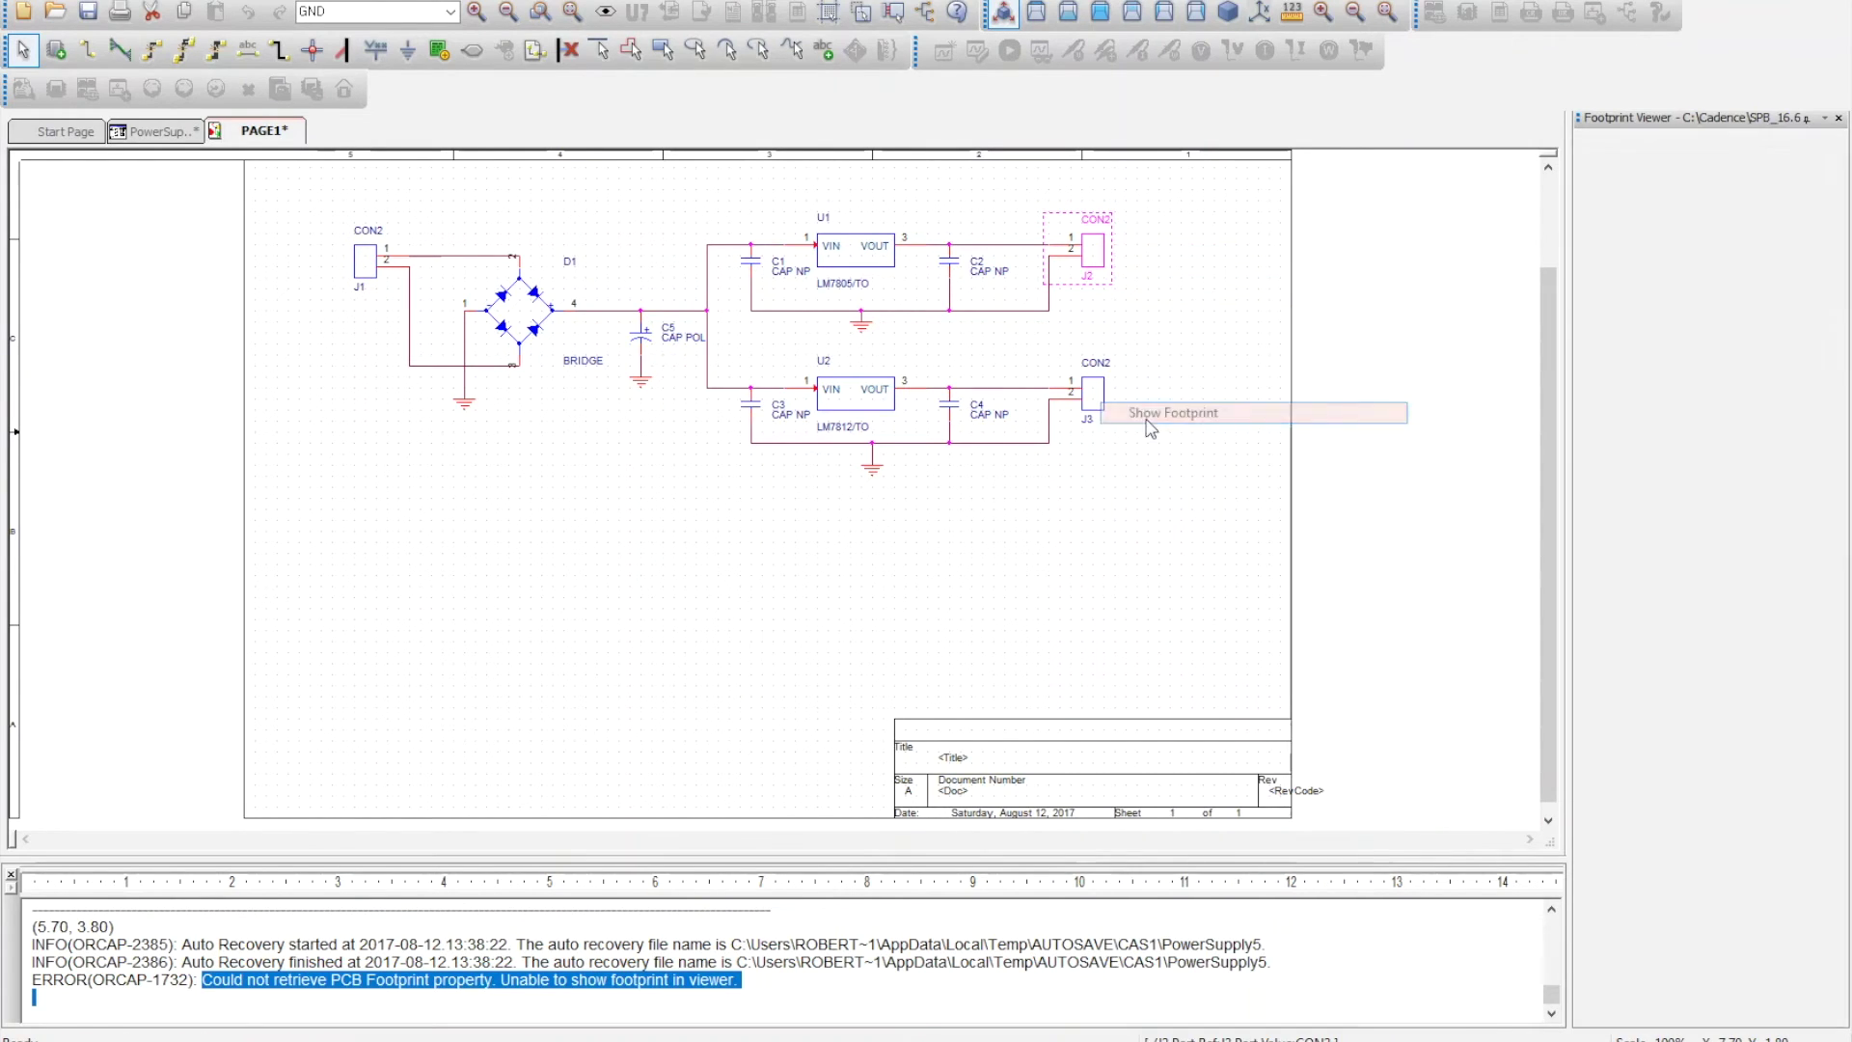
left_click(752, 405)
right_click(752, 406)
left_click(840, 421)
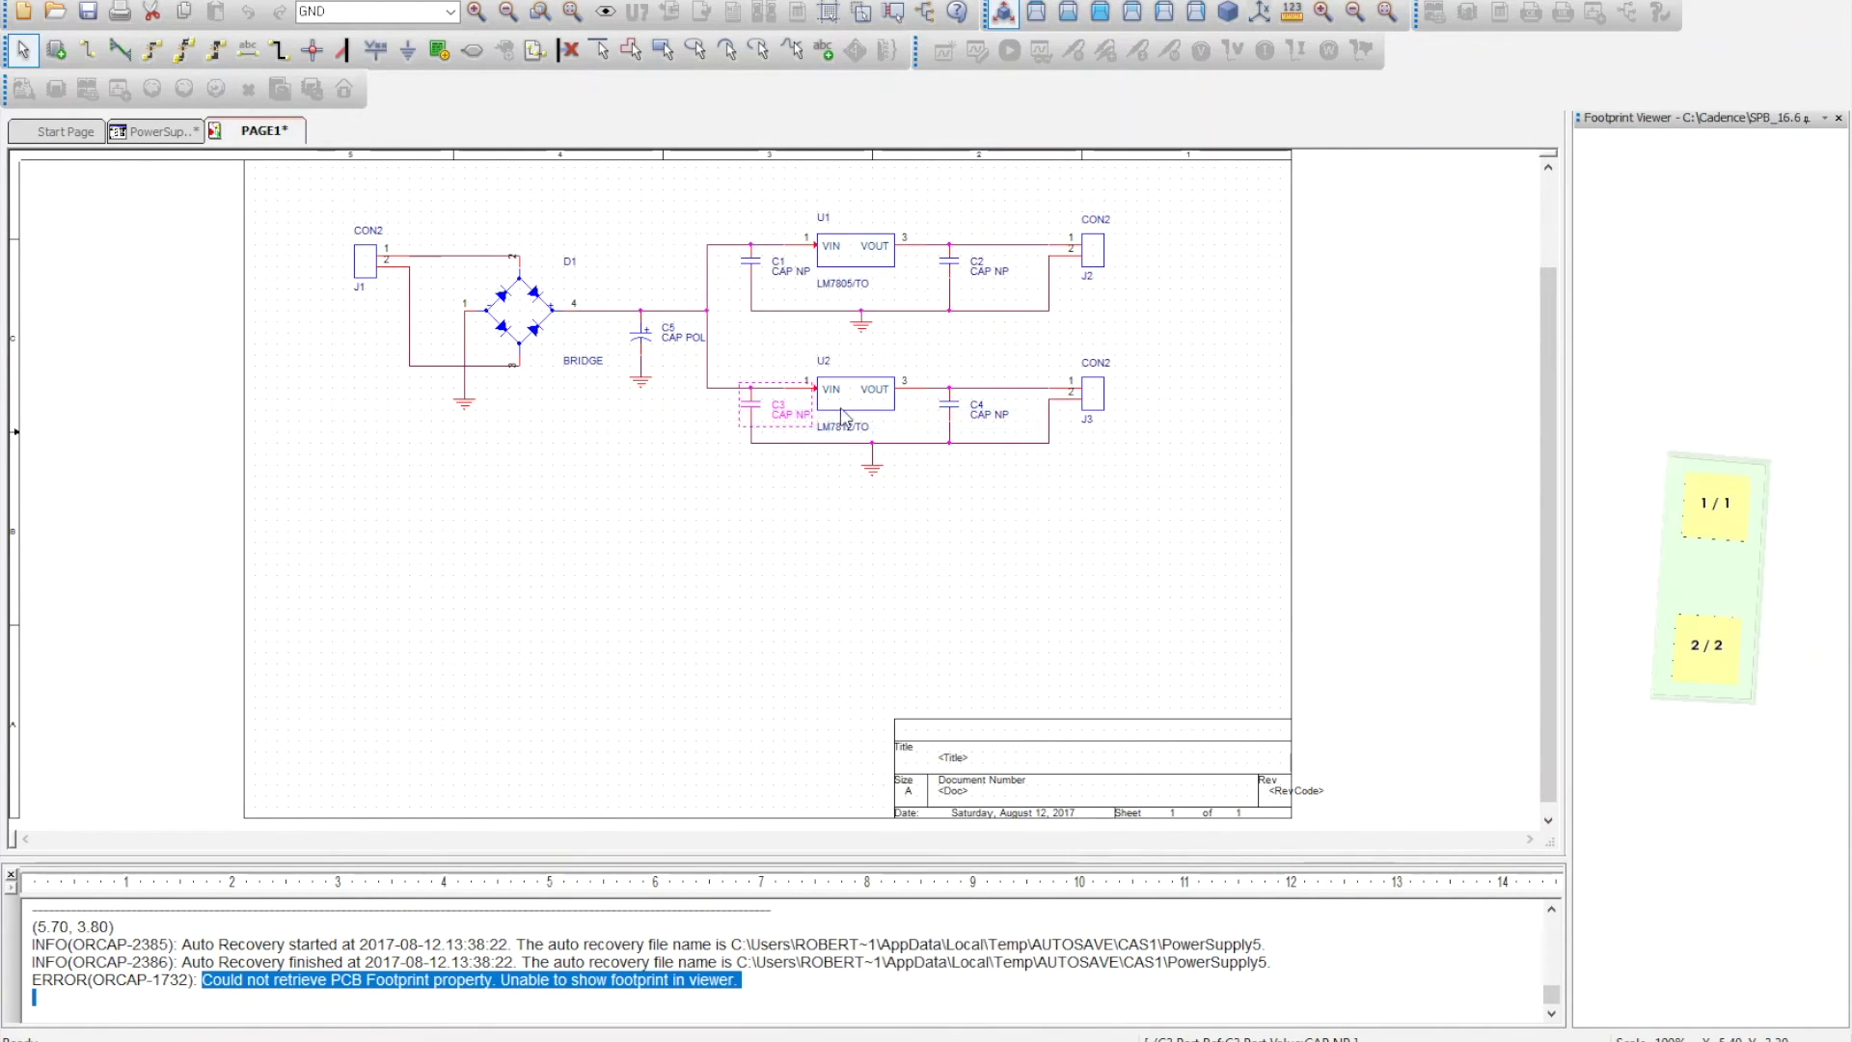
left_click(842, 413)
right_click(841, 413)
left_click(950, 416)
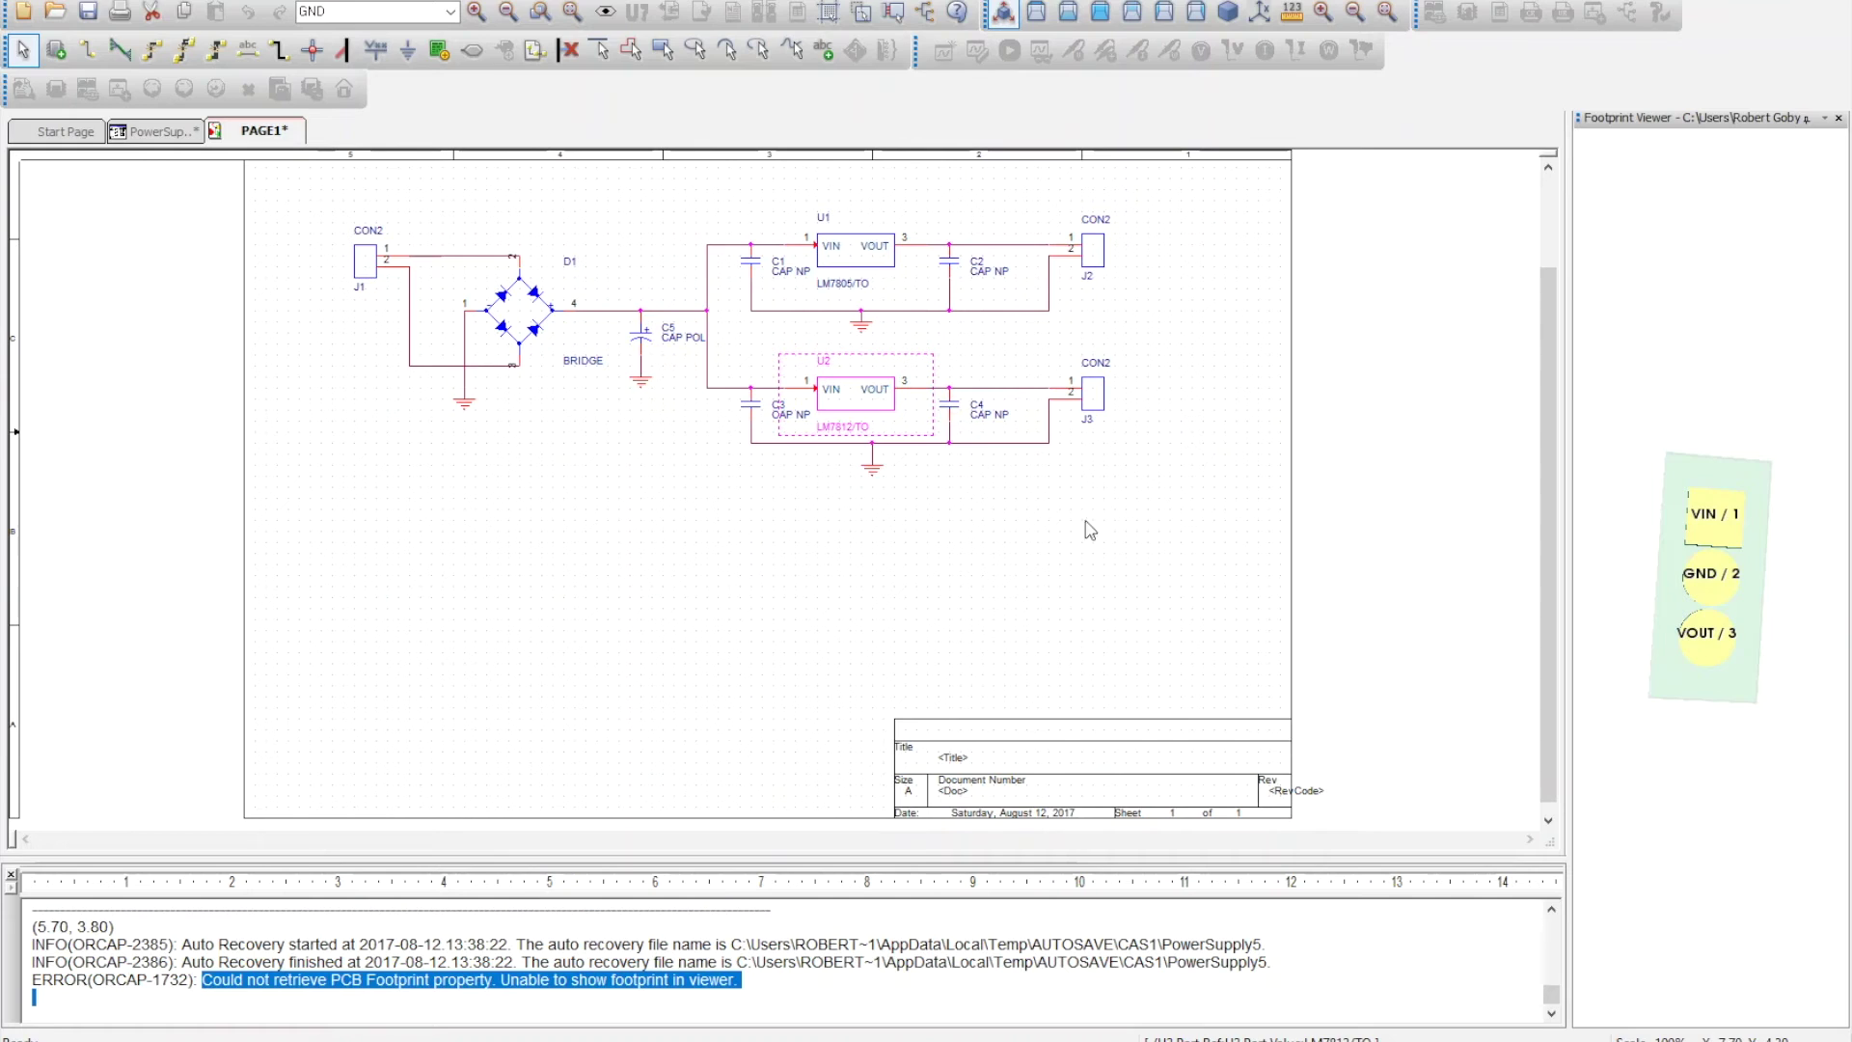
Step: Preview C4's footprint and J3's two-round-pad connector footprint
left_click(953, 407)
right_click(953, 407)
left_click(1008, 410)
left_click(1092, 398)
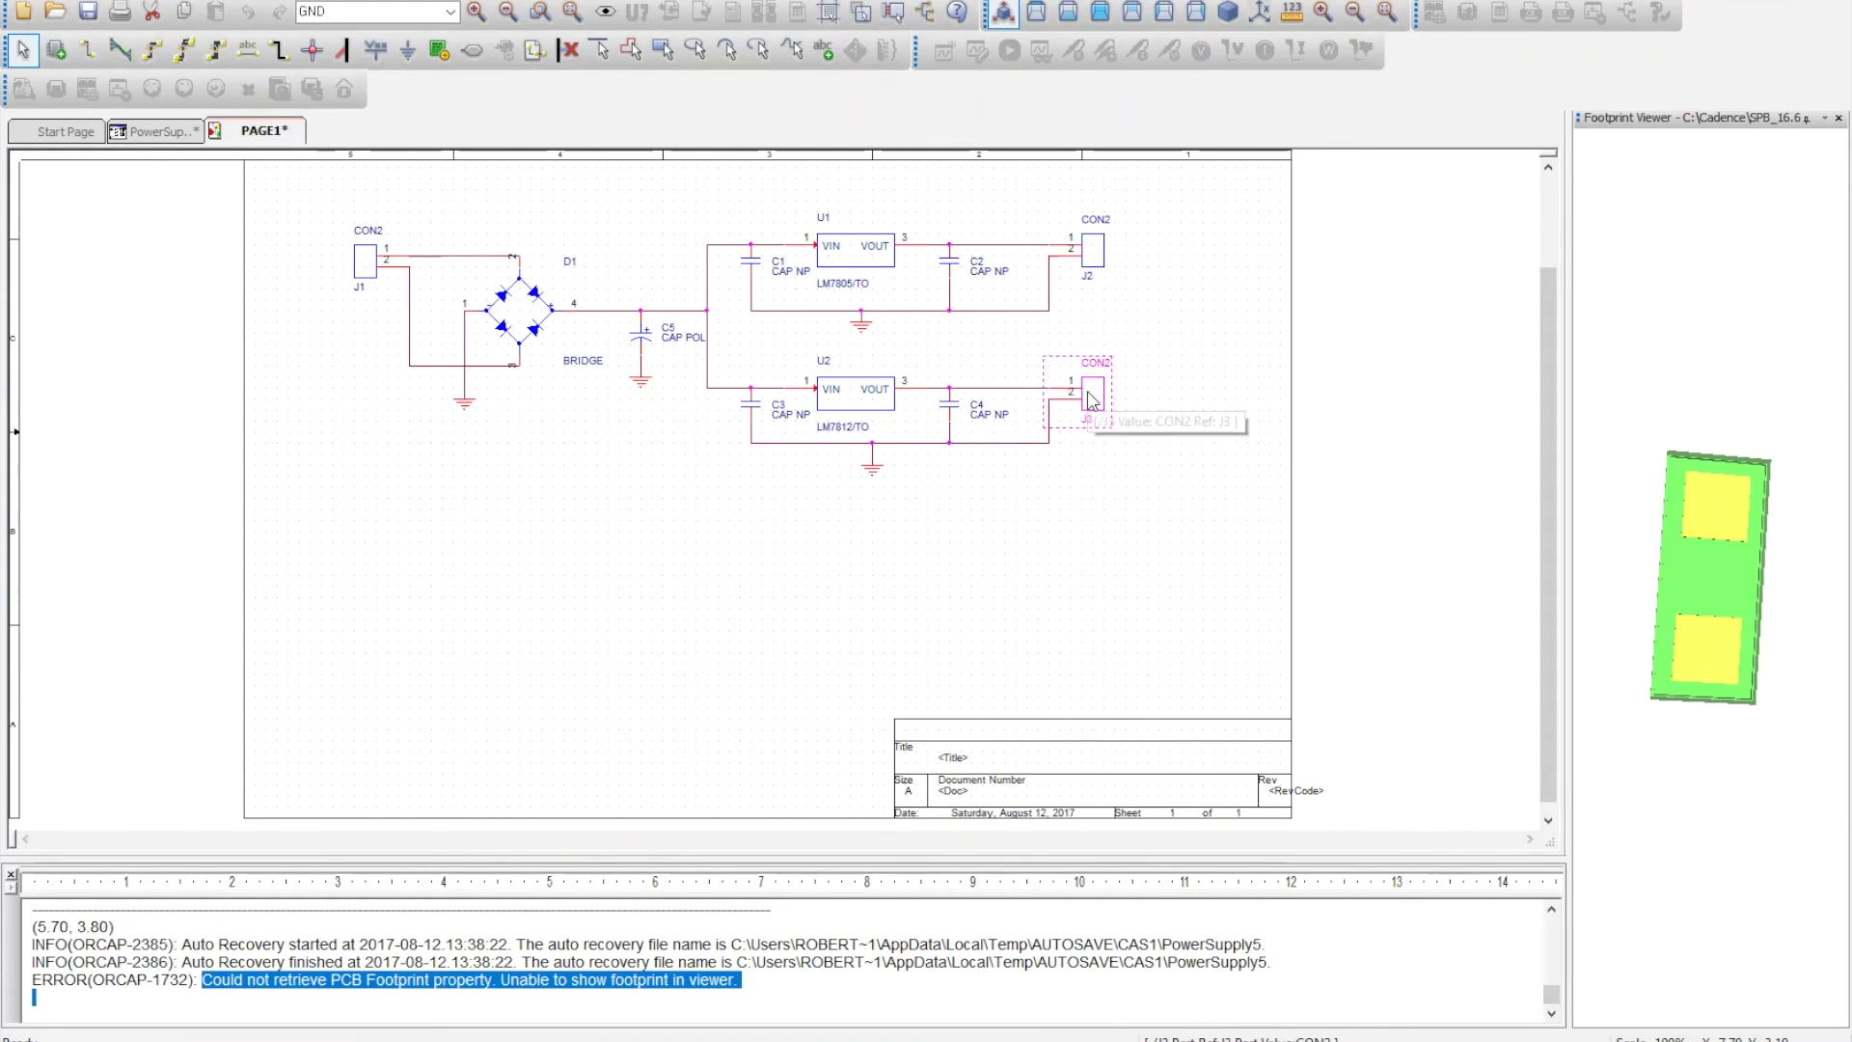
right_click(1093, 398)
left_click(1138, 422)
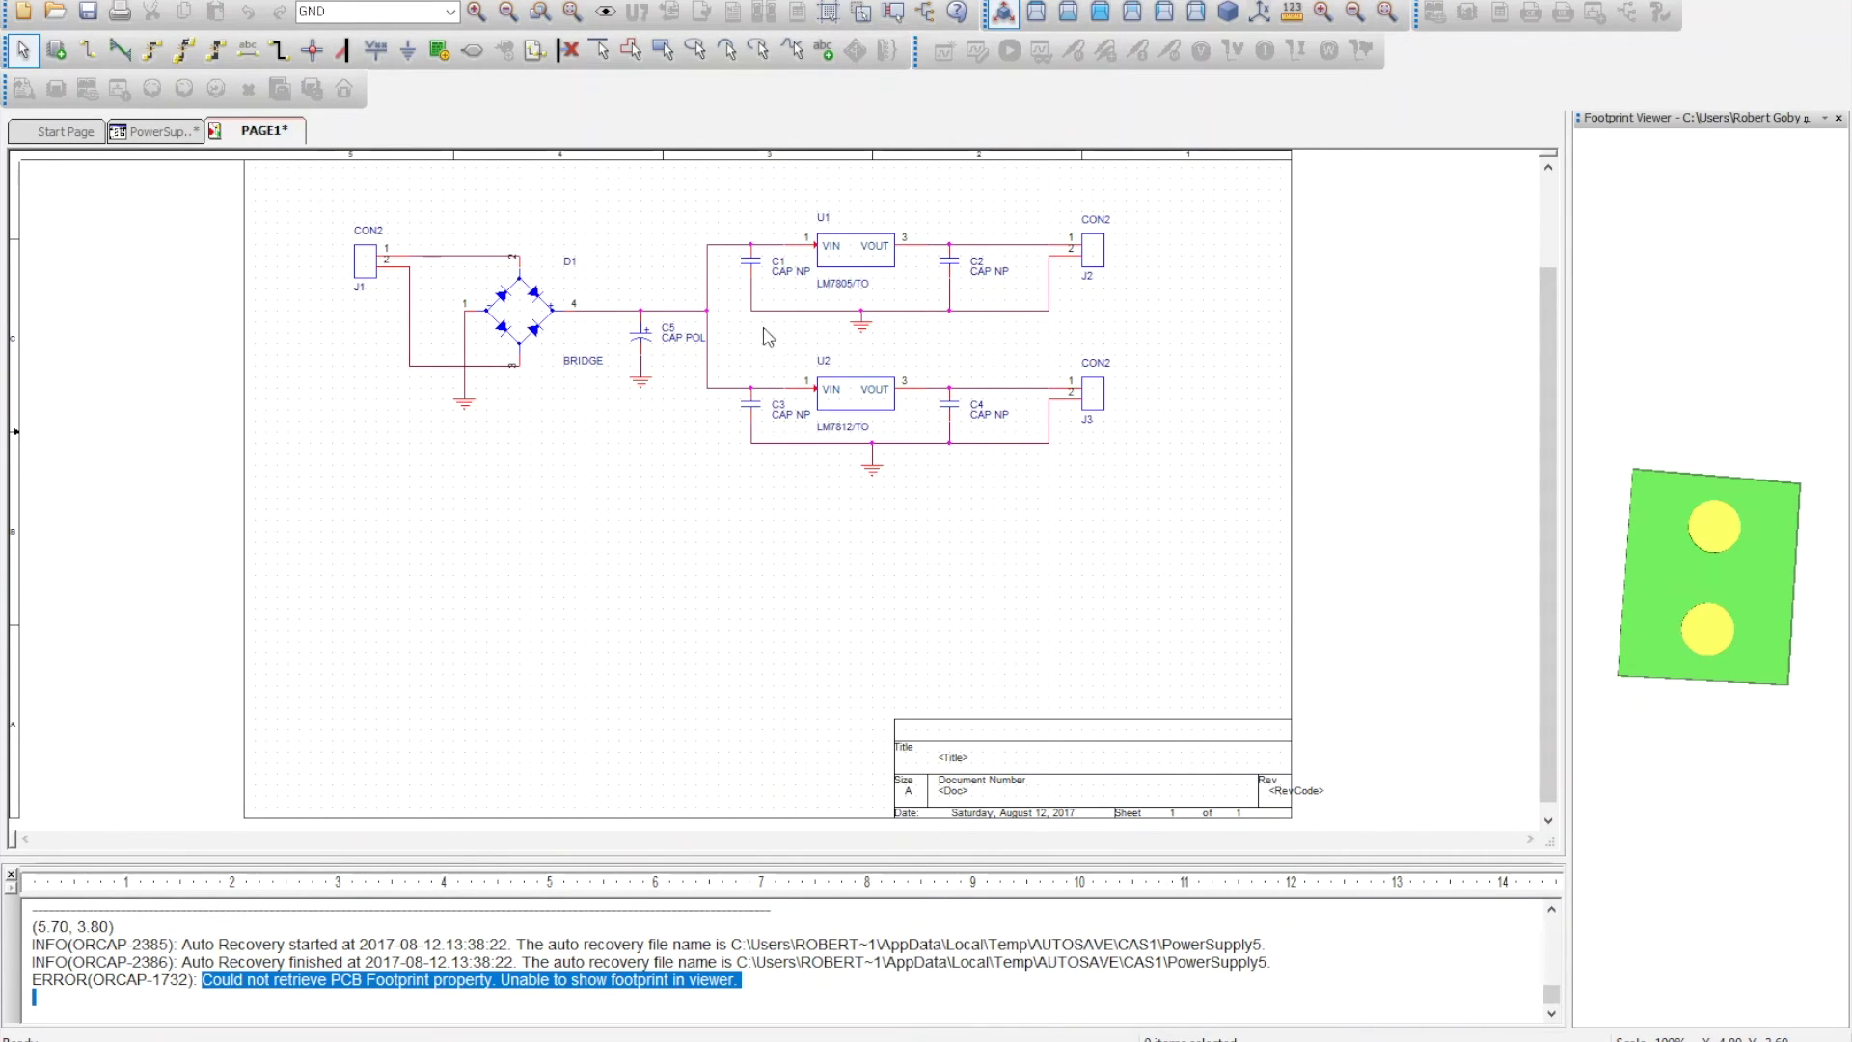
Step: Set C5's value to 220 uF and C1's to 0.33 uF
left_click(692, 342)
double_click(688, 345)
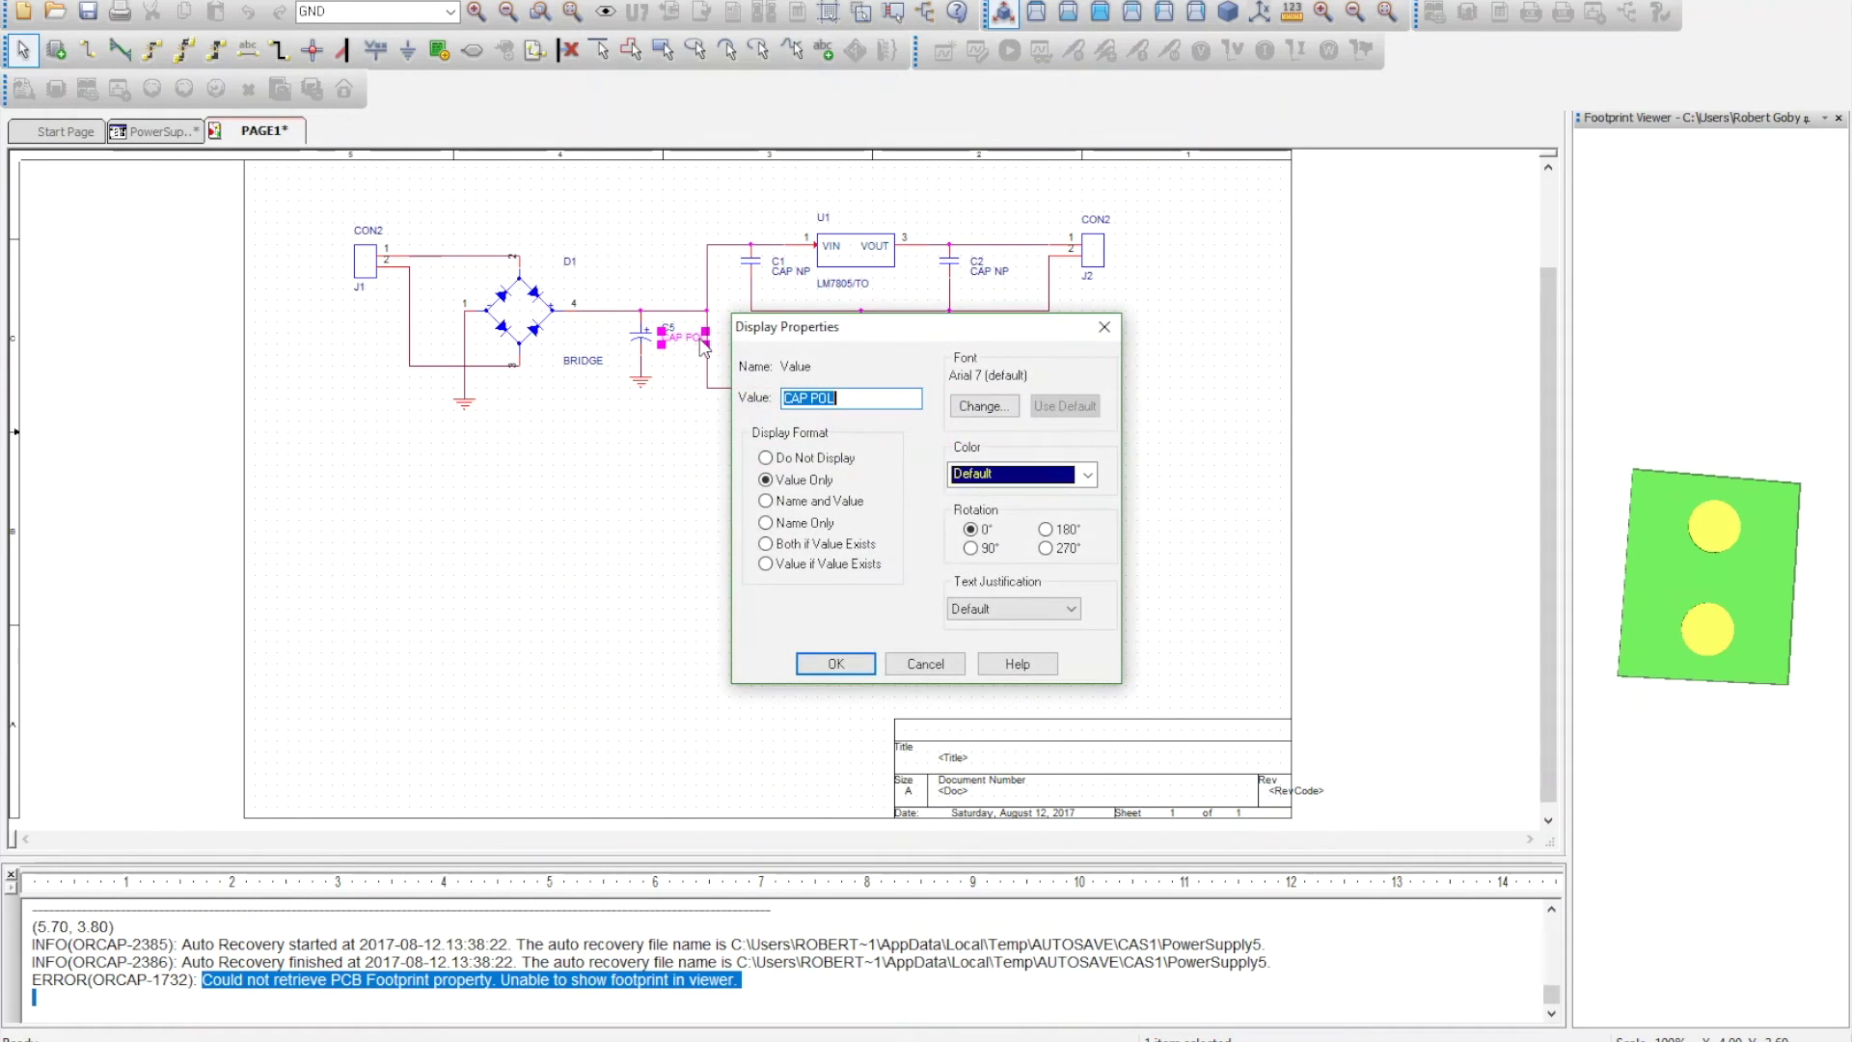
type("220 uF")
left_click(835, 663)
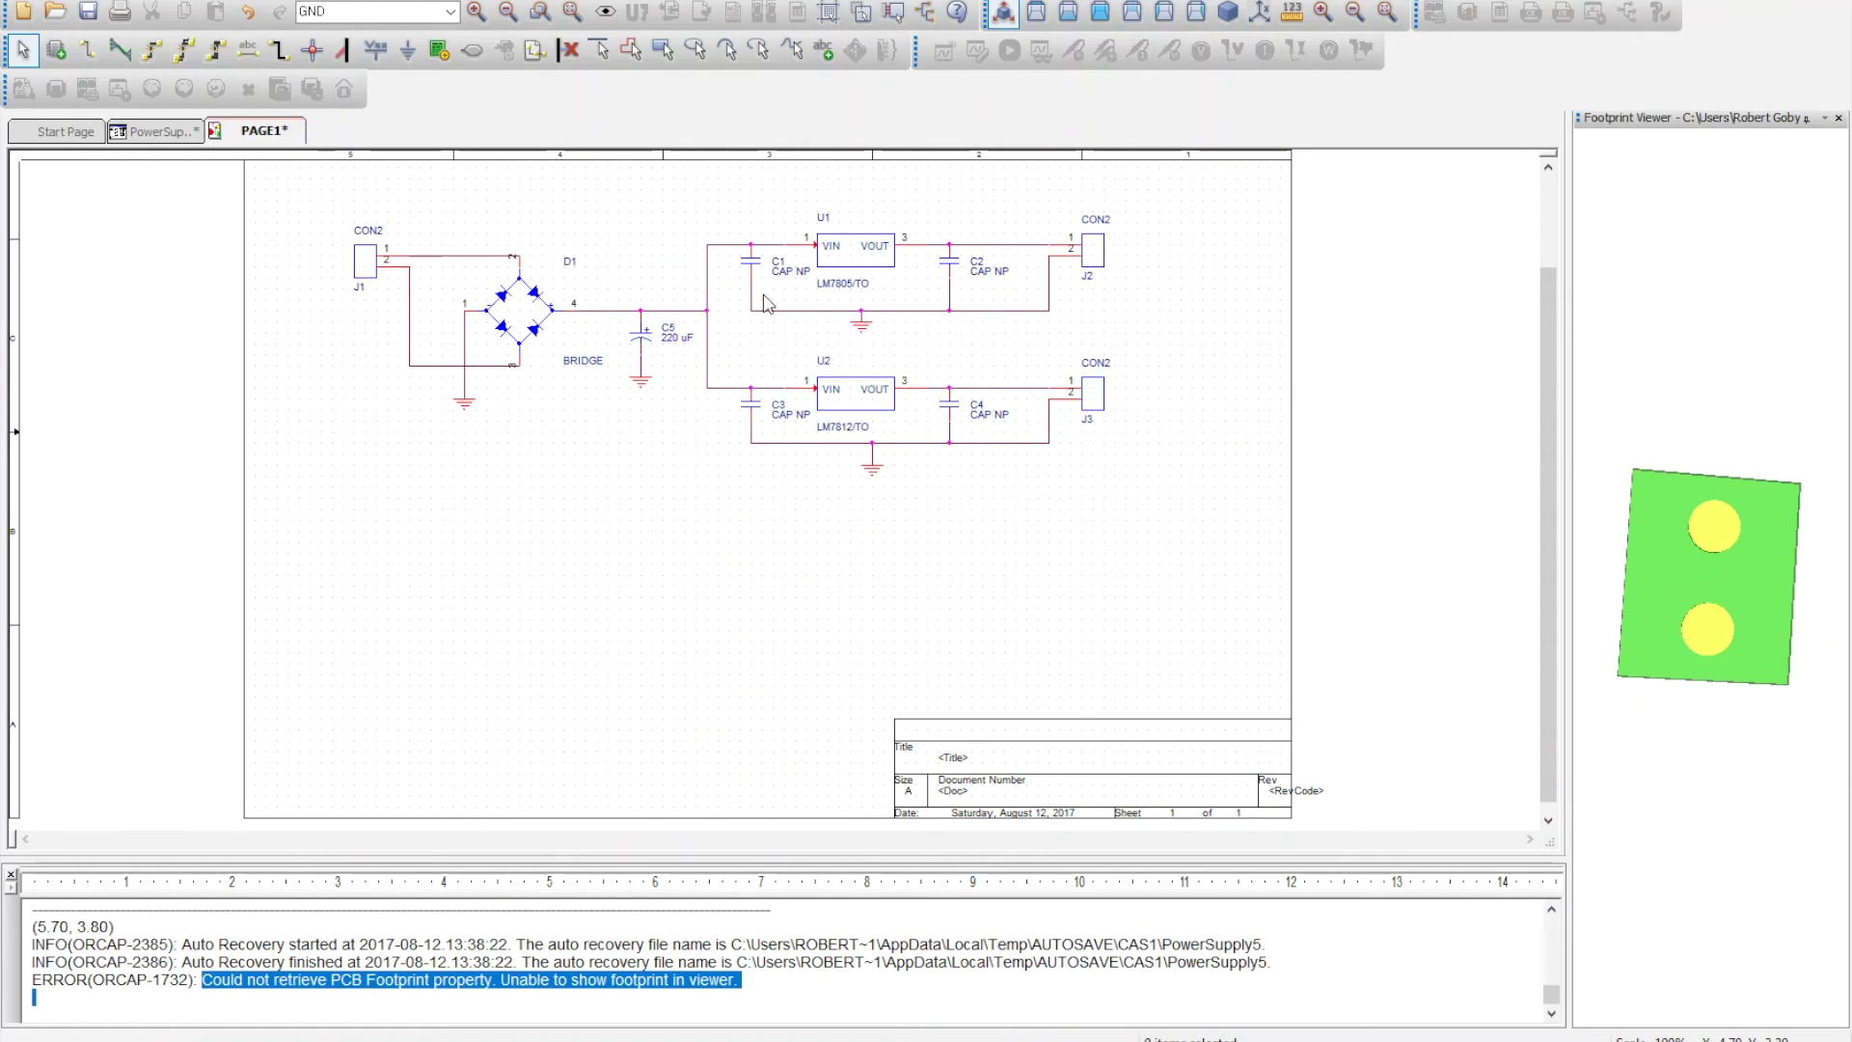
left_click(789, 274)
double_click(789, 274)
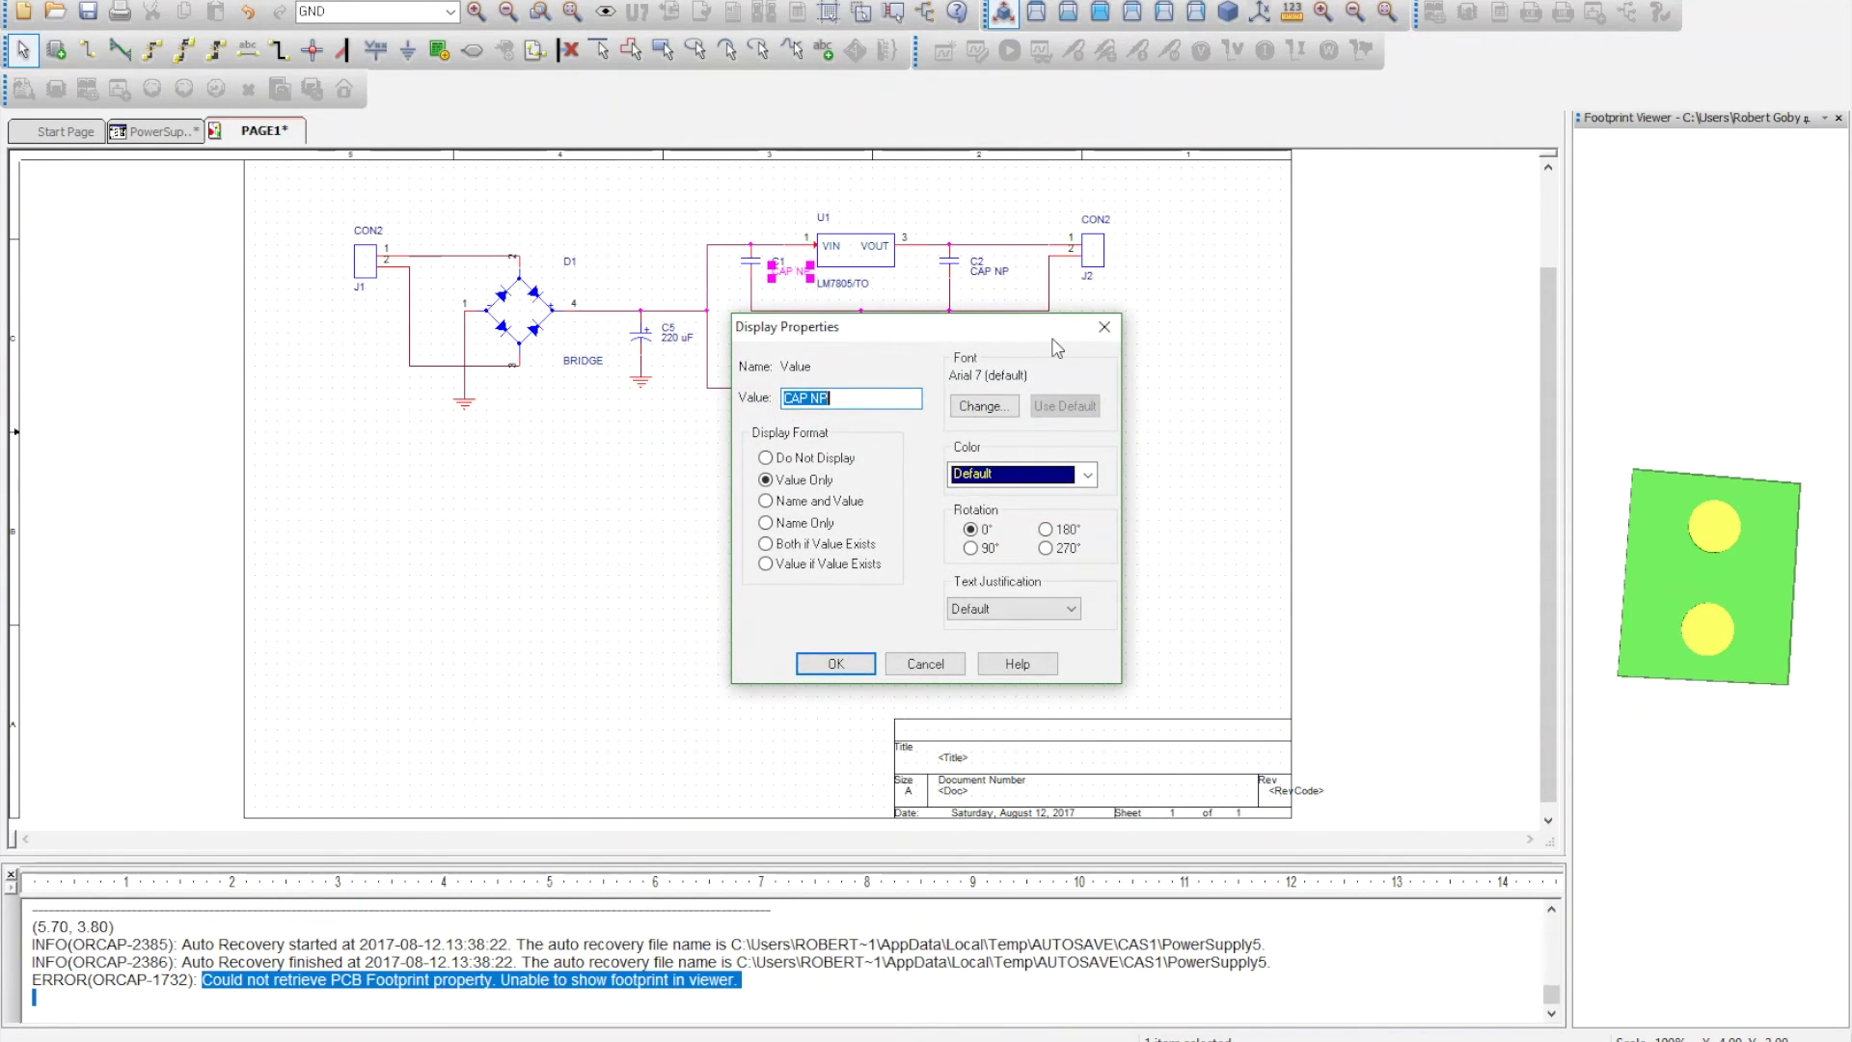
type("0.33 uF")
key("Return")
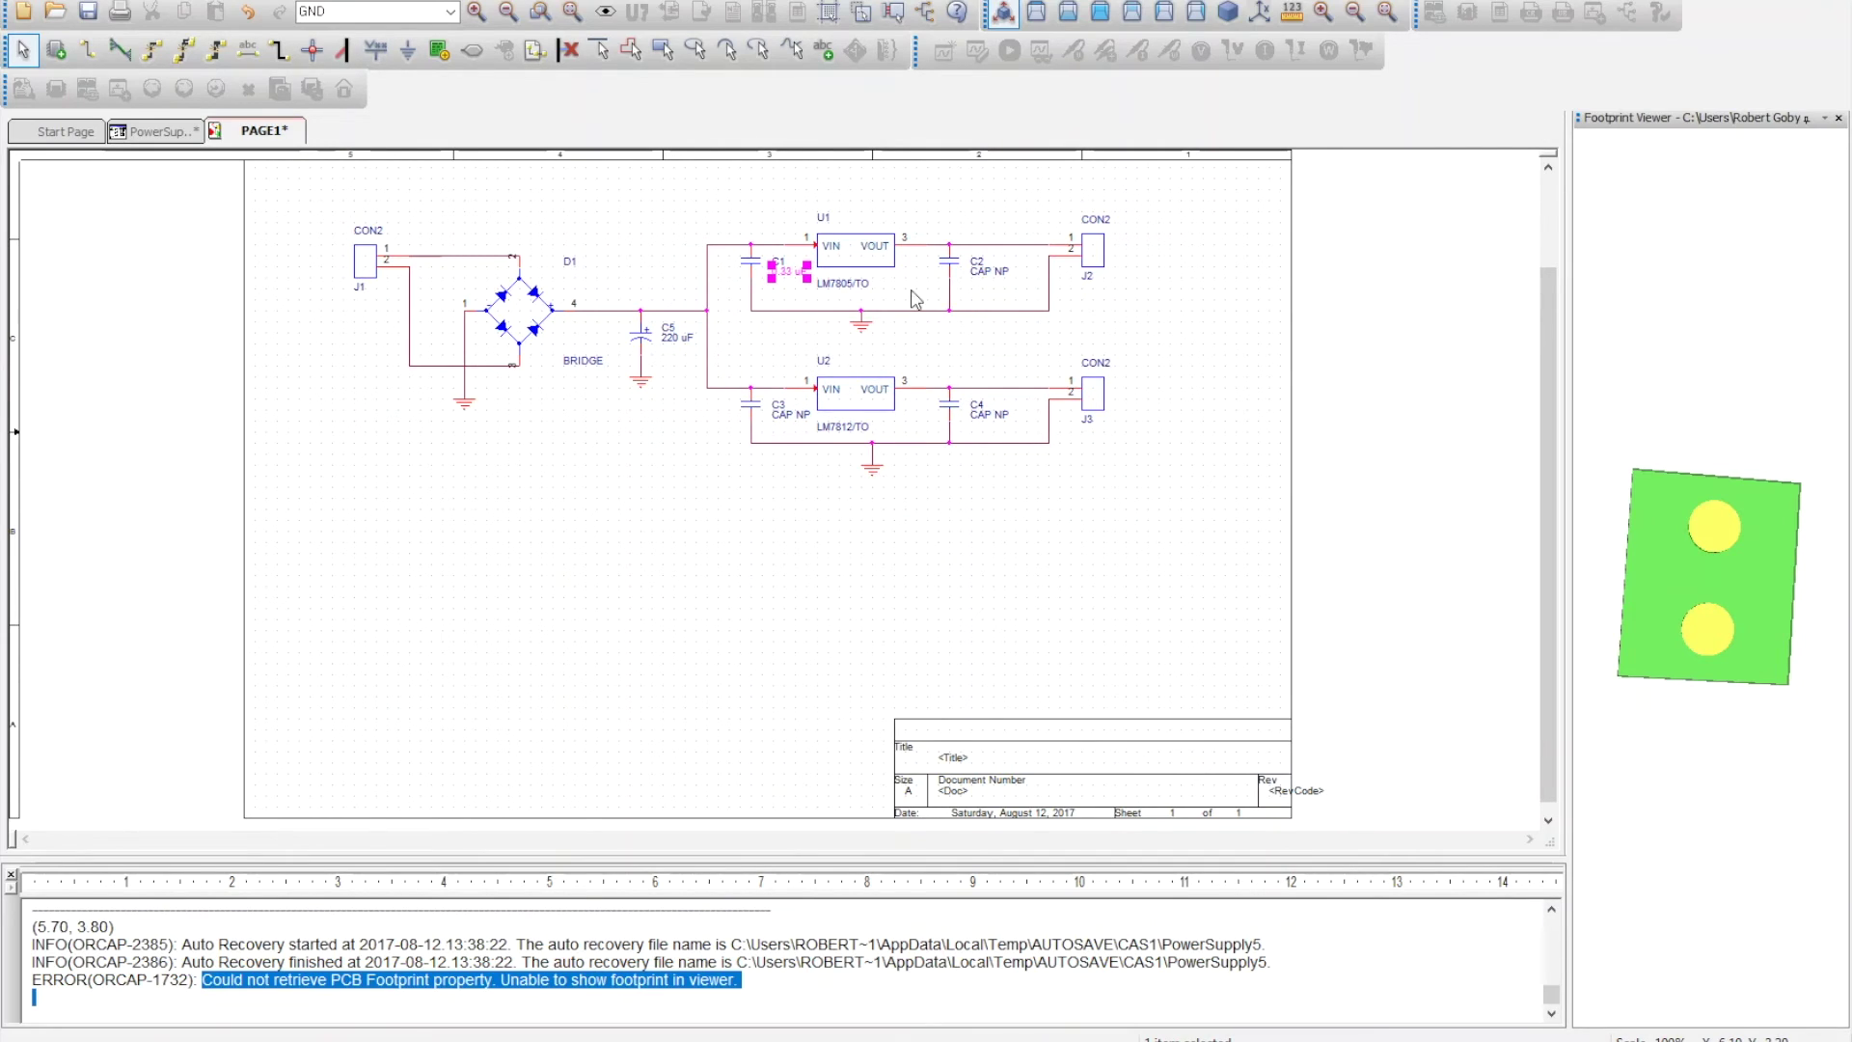
Step: Set C2 to 1 uF, C3 to 0.33 uF and C4 to 1 uF
left_click(982, 273)
double_click(983, 274)
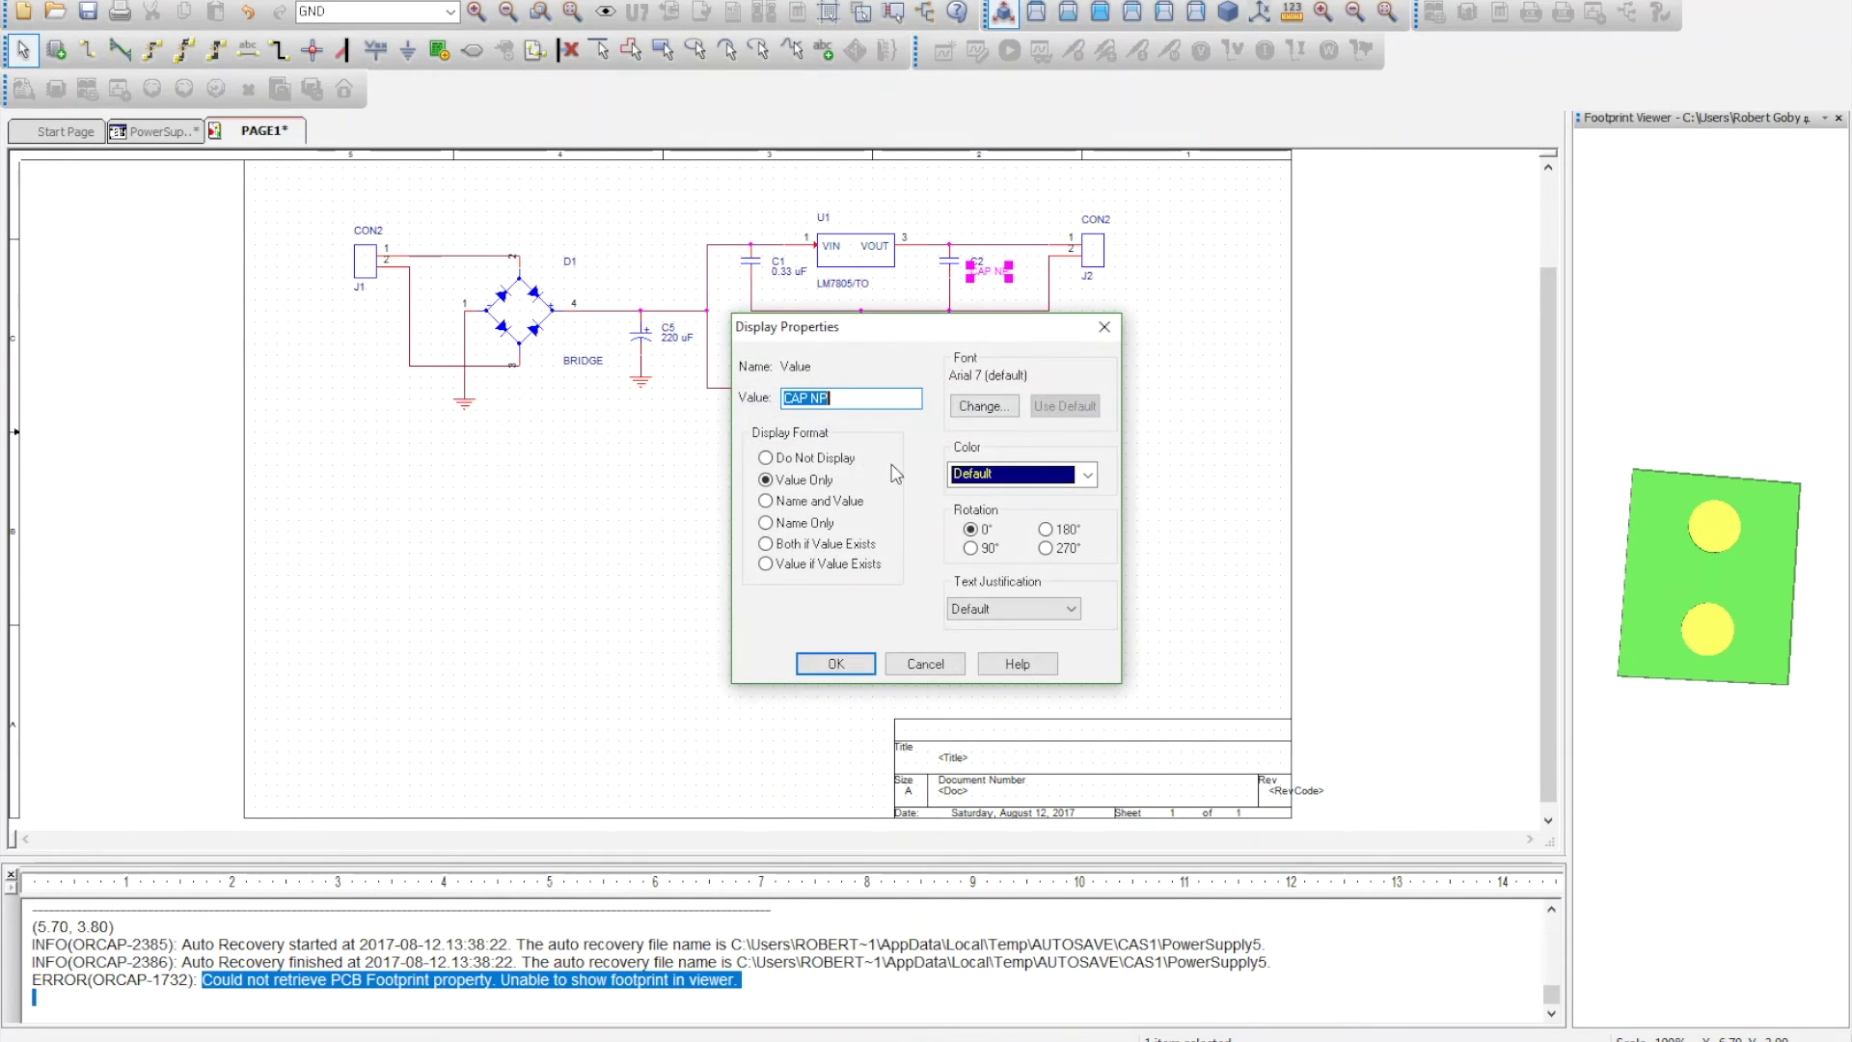
type("1 uF")
key("Return")
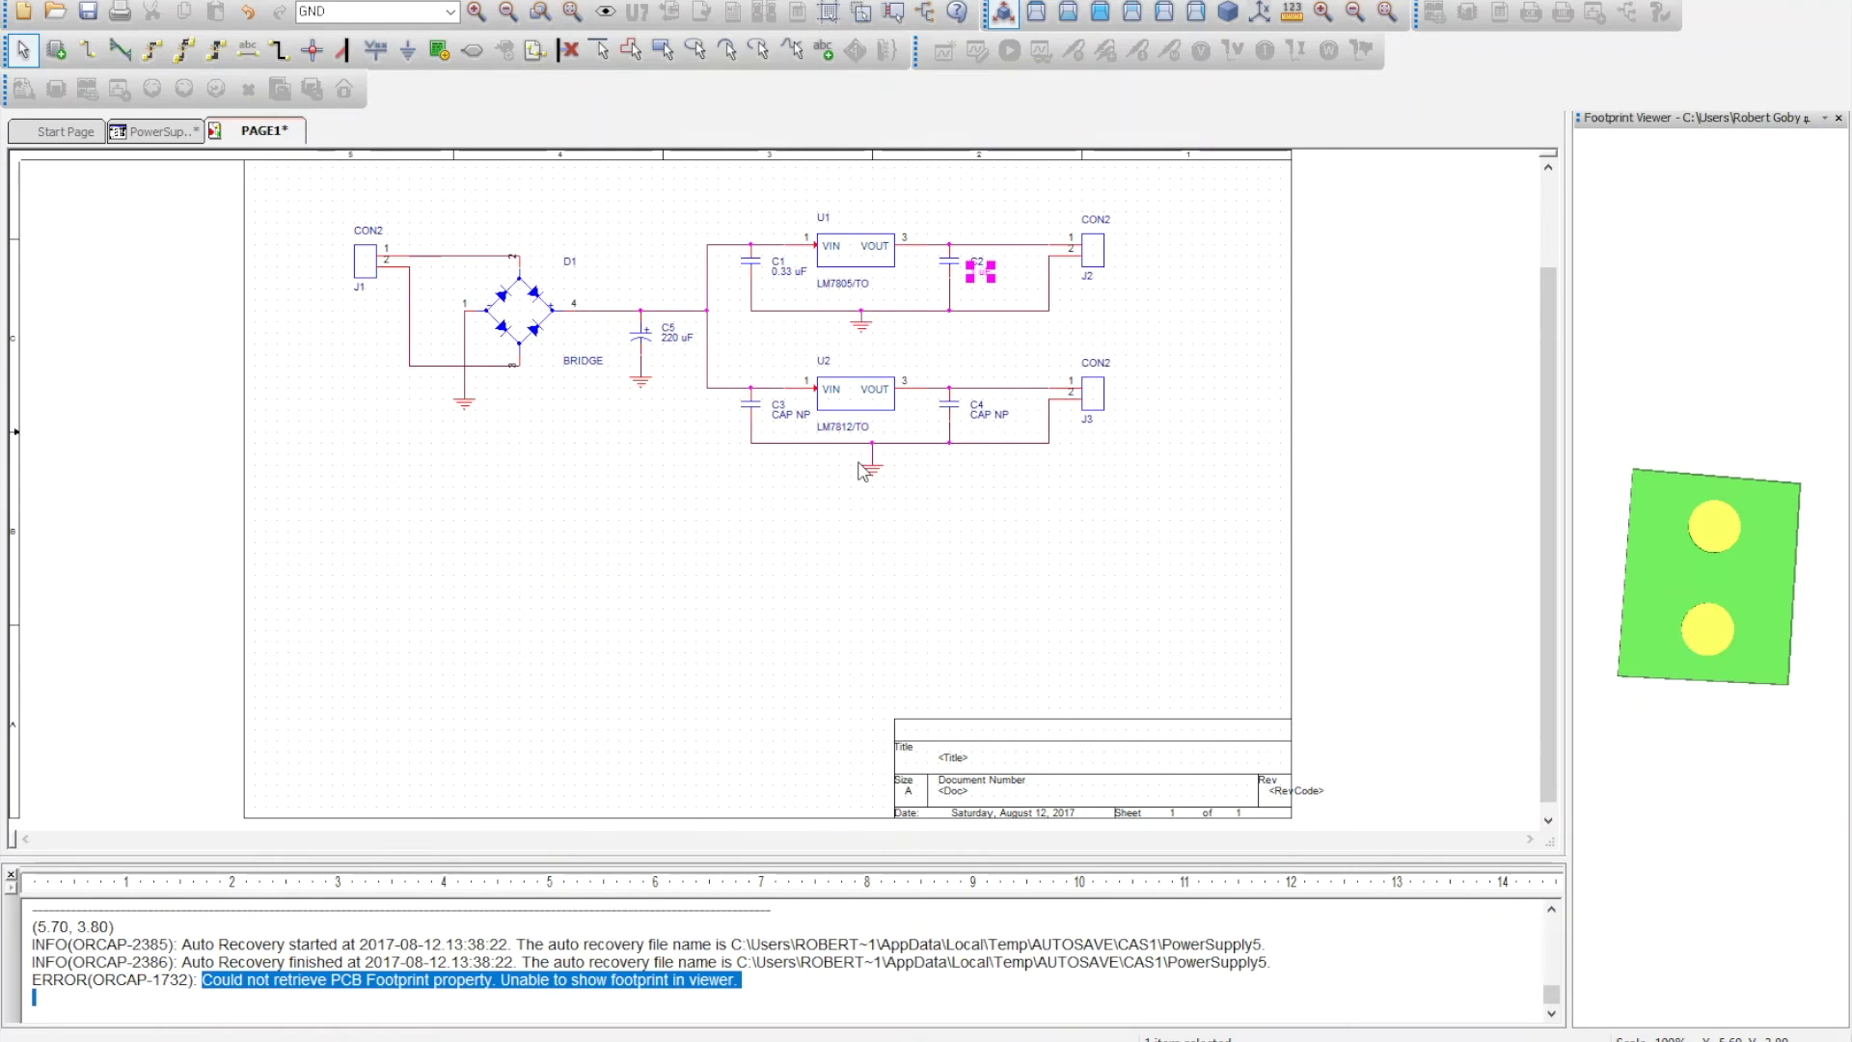
left_click(789, 338)
left_click(802, 421)
double_click(786, 425)
type("0.33")
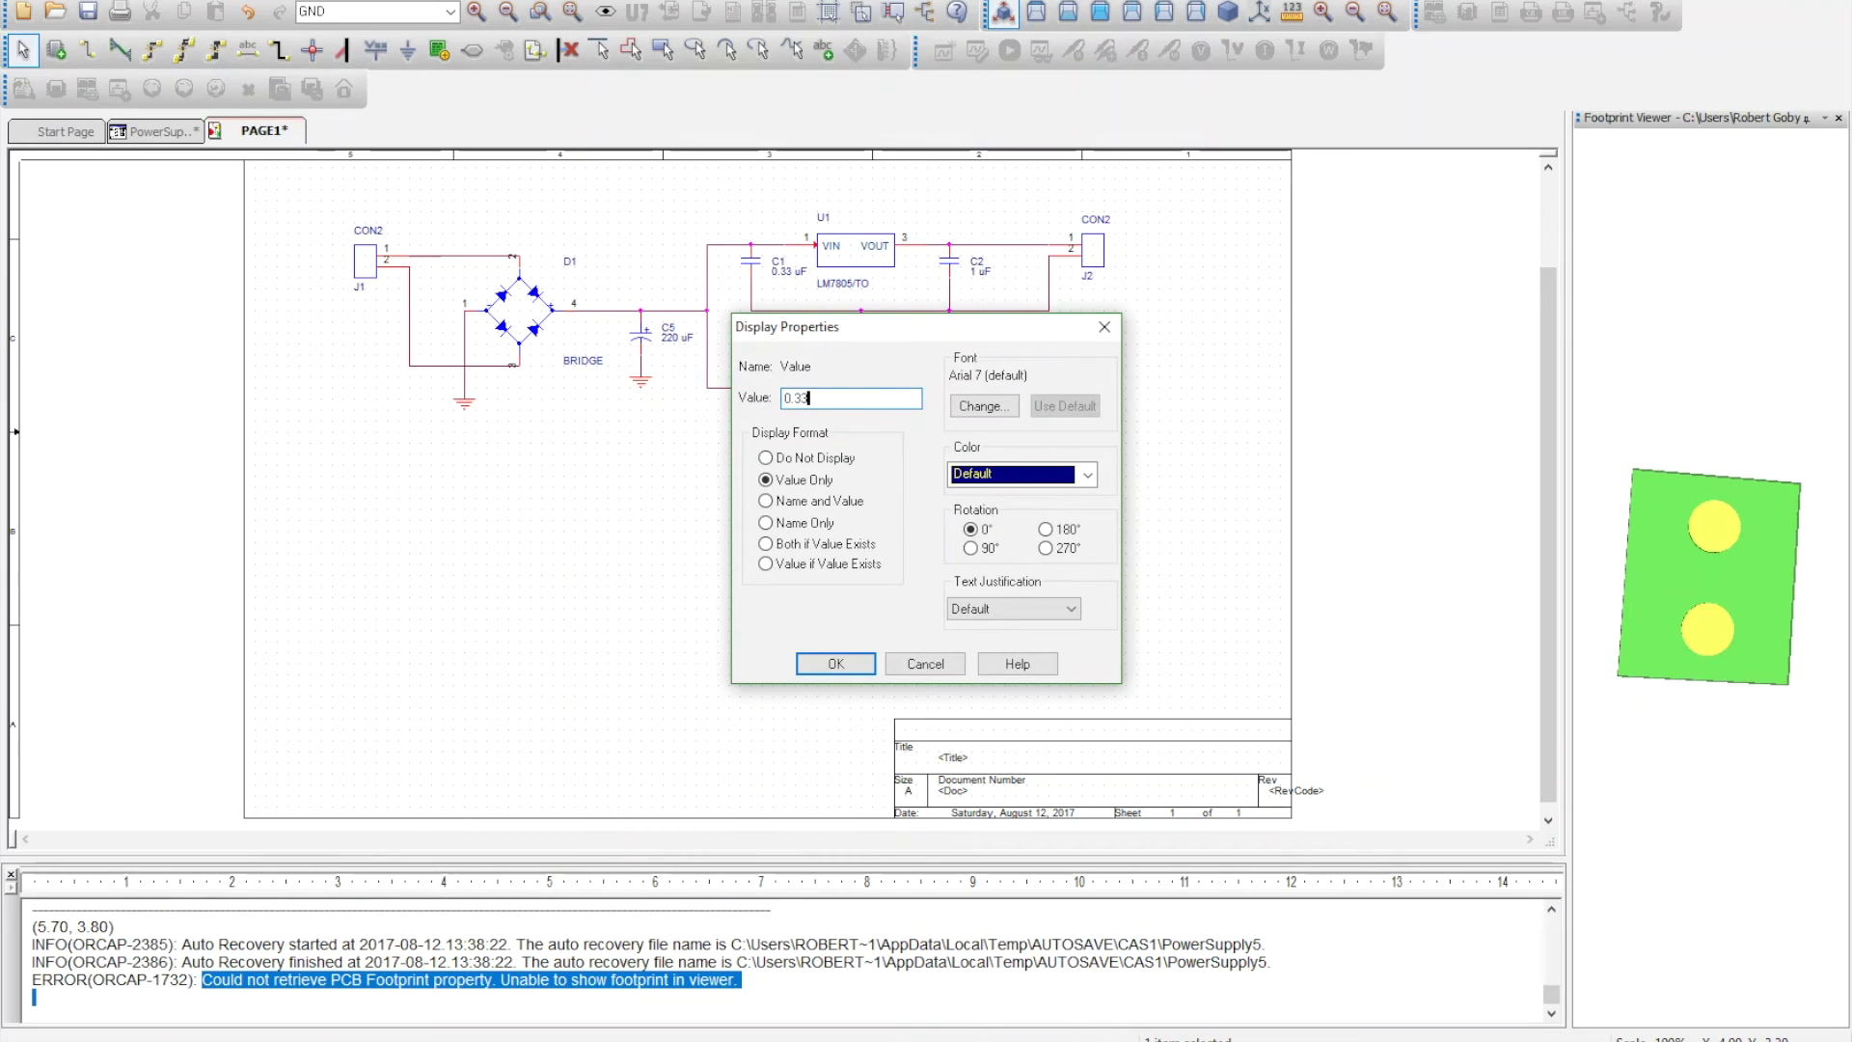
type(" uF")
key("Return")
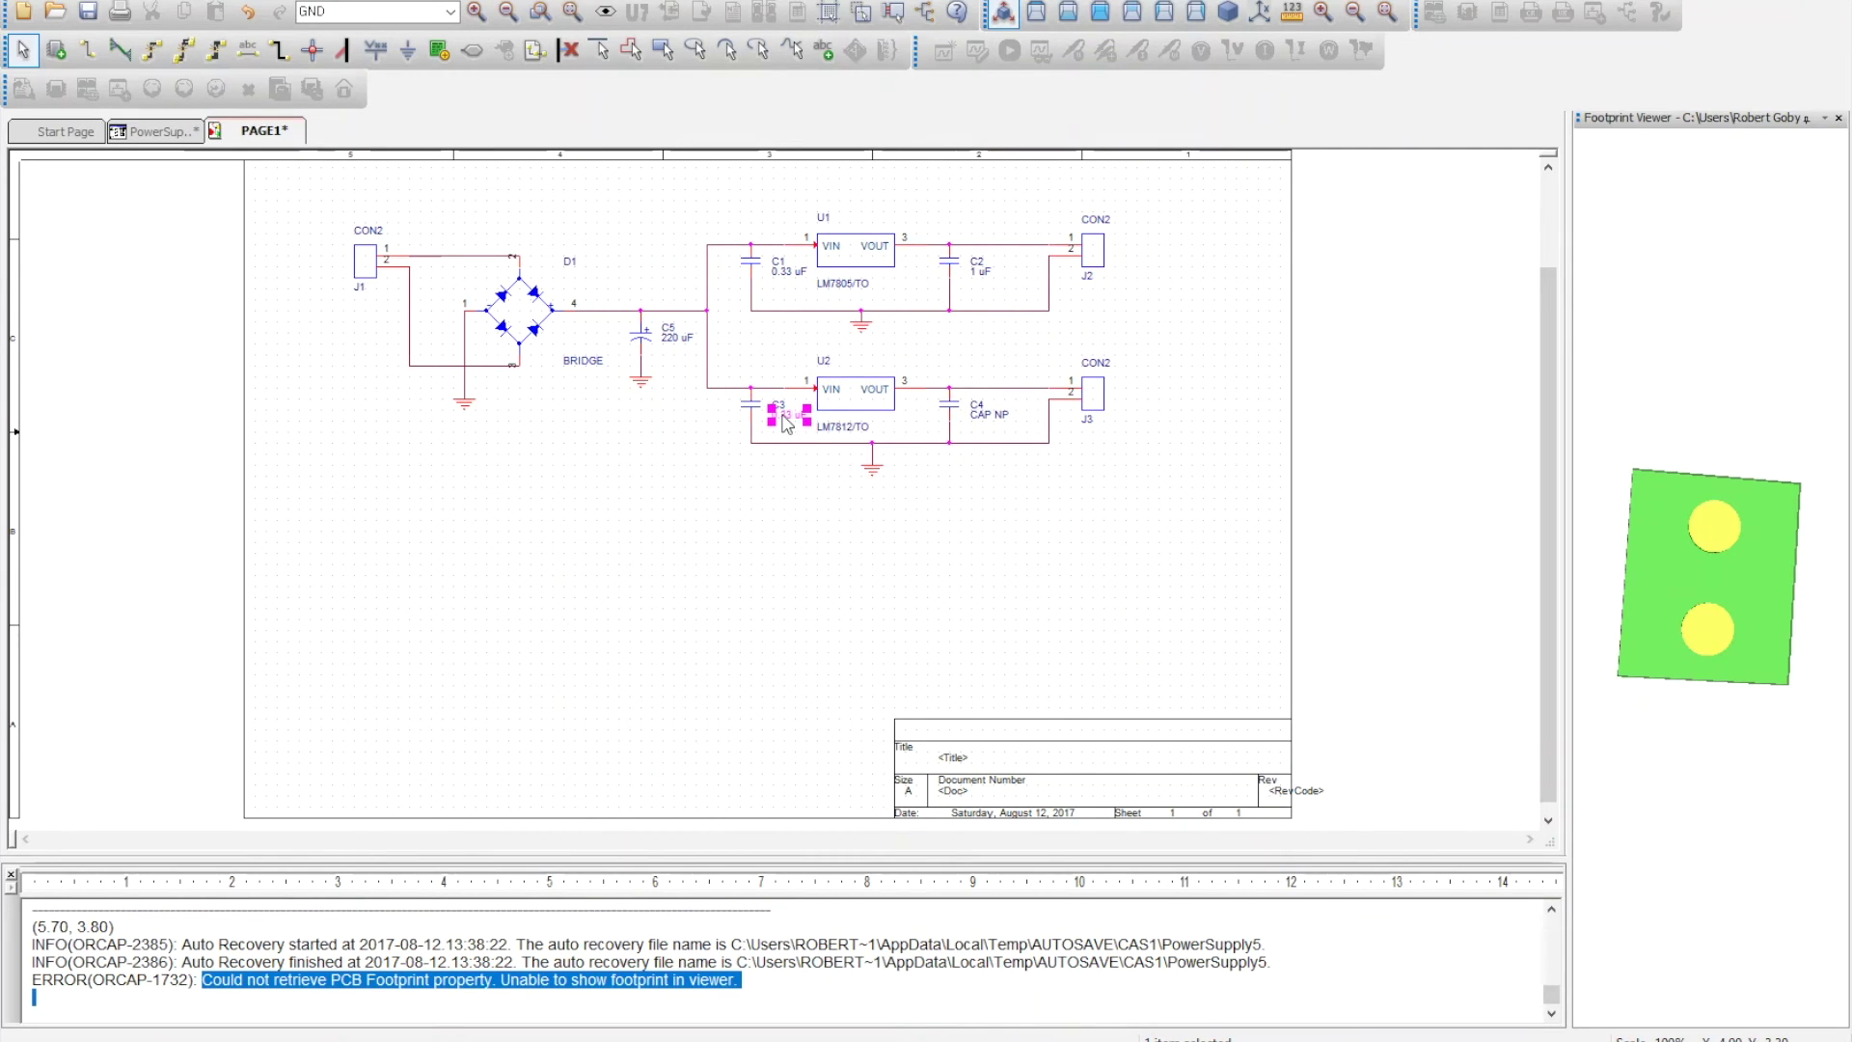
double_click(989, 415)
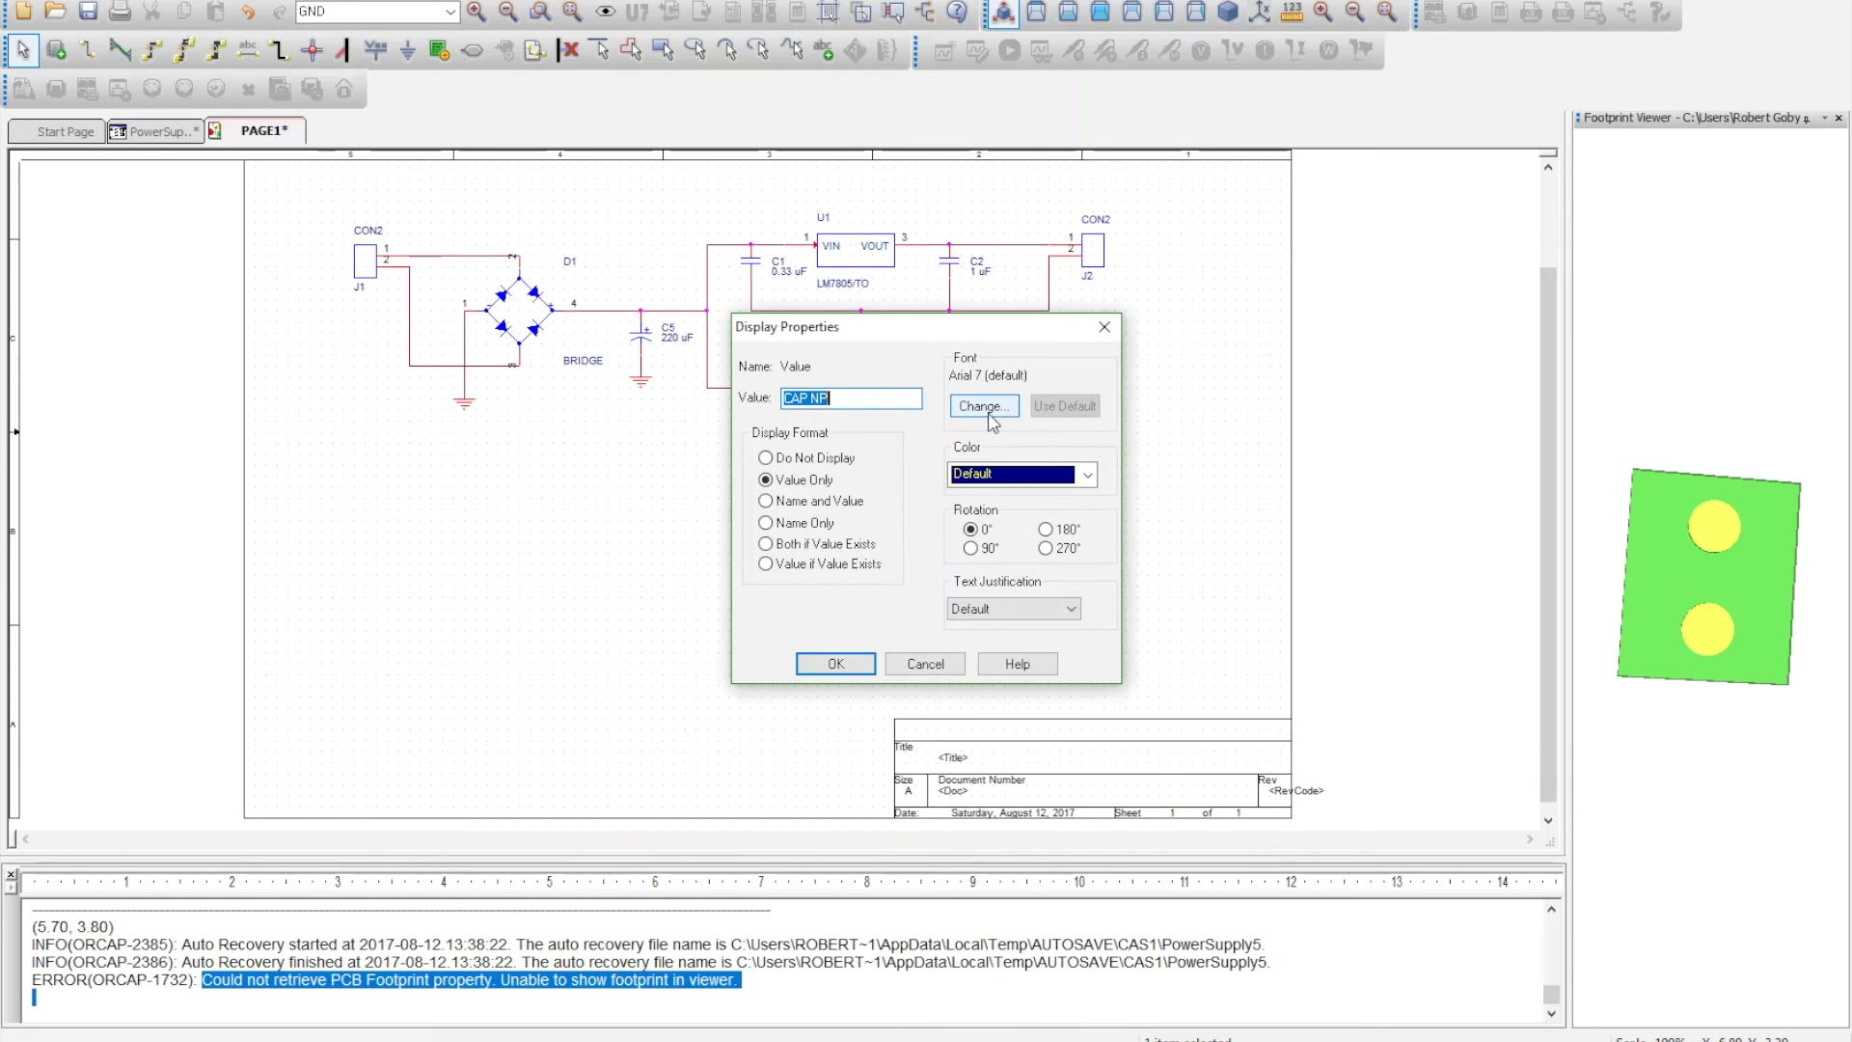
type("1 uF")
key("Return")
left_click(625, 536)
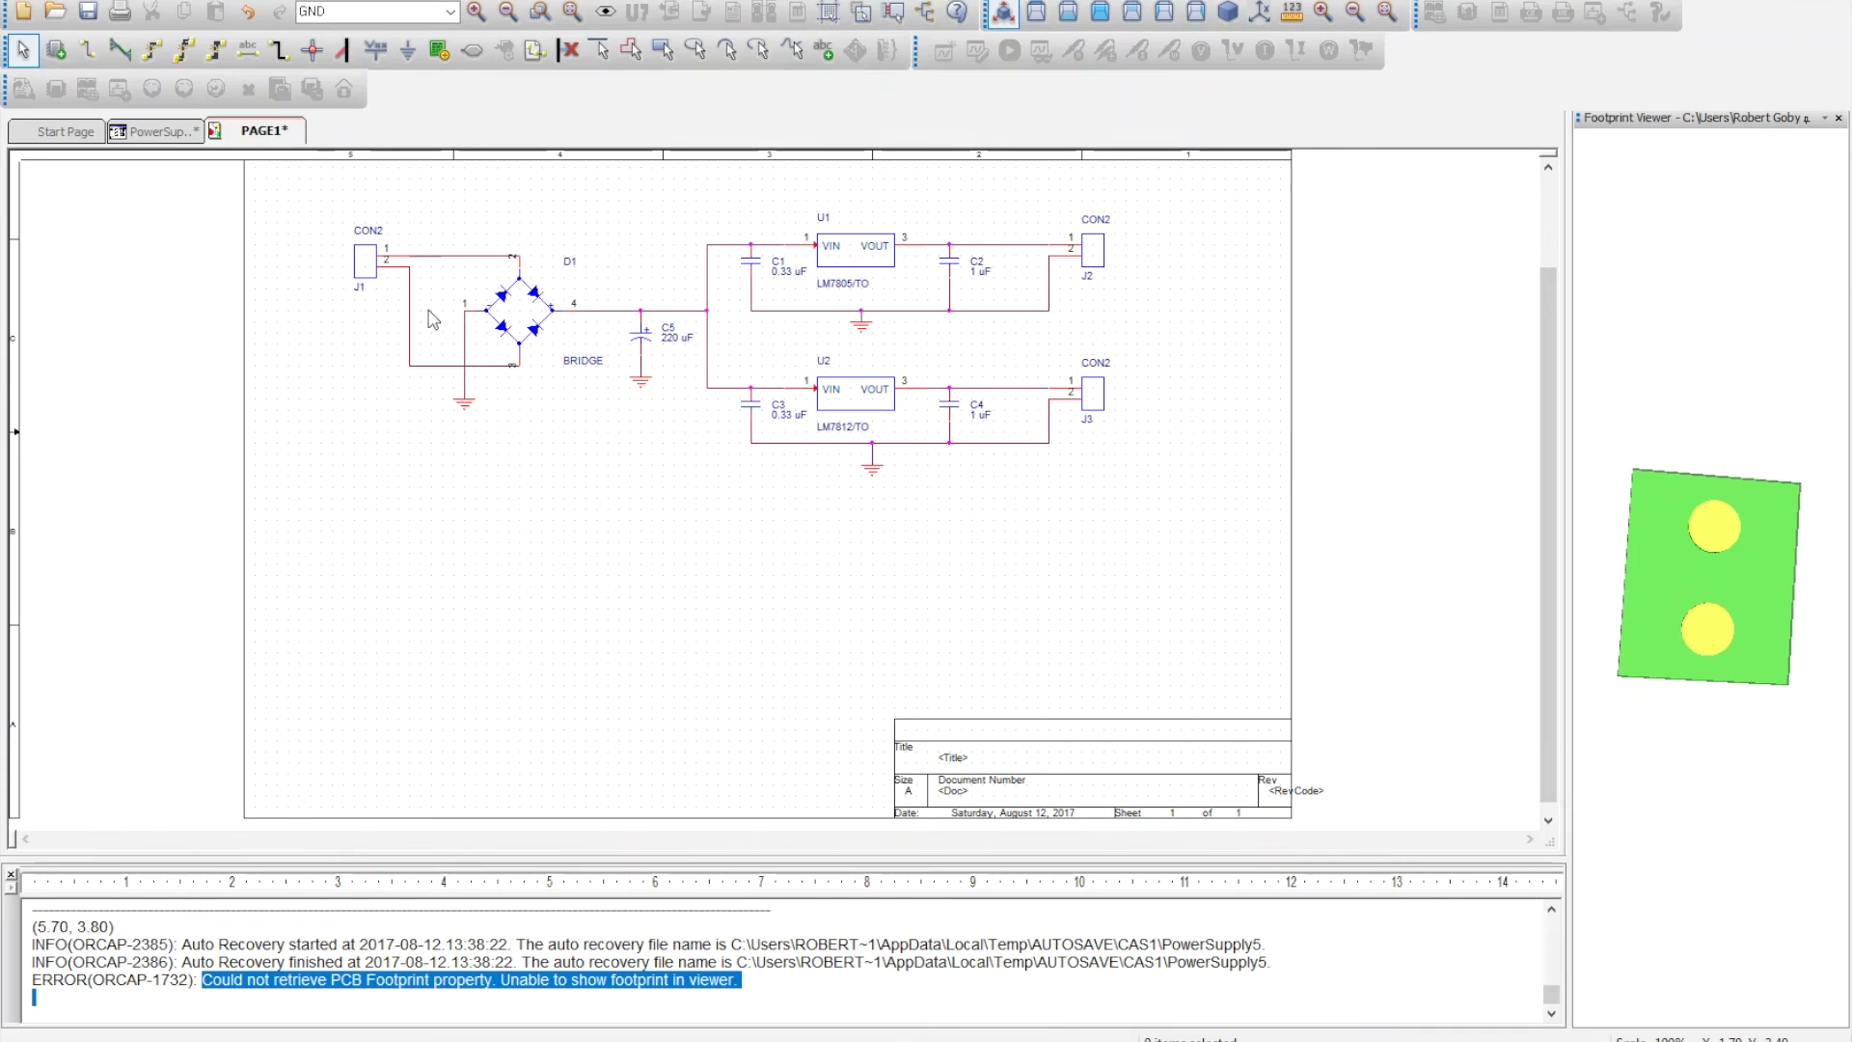
Step: Change the CON2 value labels: J1 to 'AC Input', J2 to '5V Output', J3 to '12V Output'
left_click(375, 234)
double_click(370, 237)
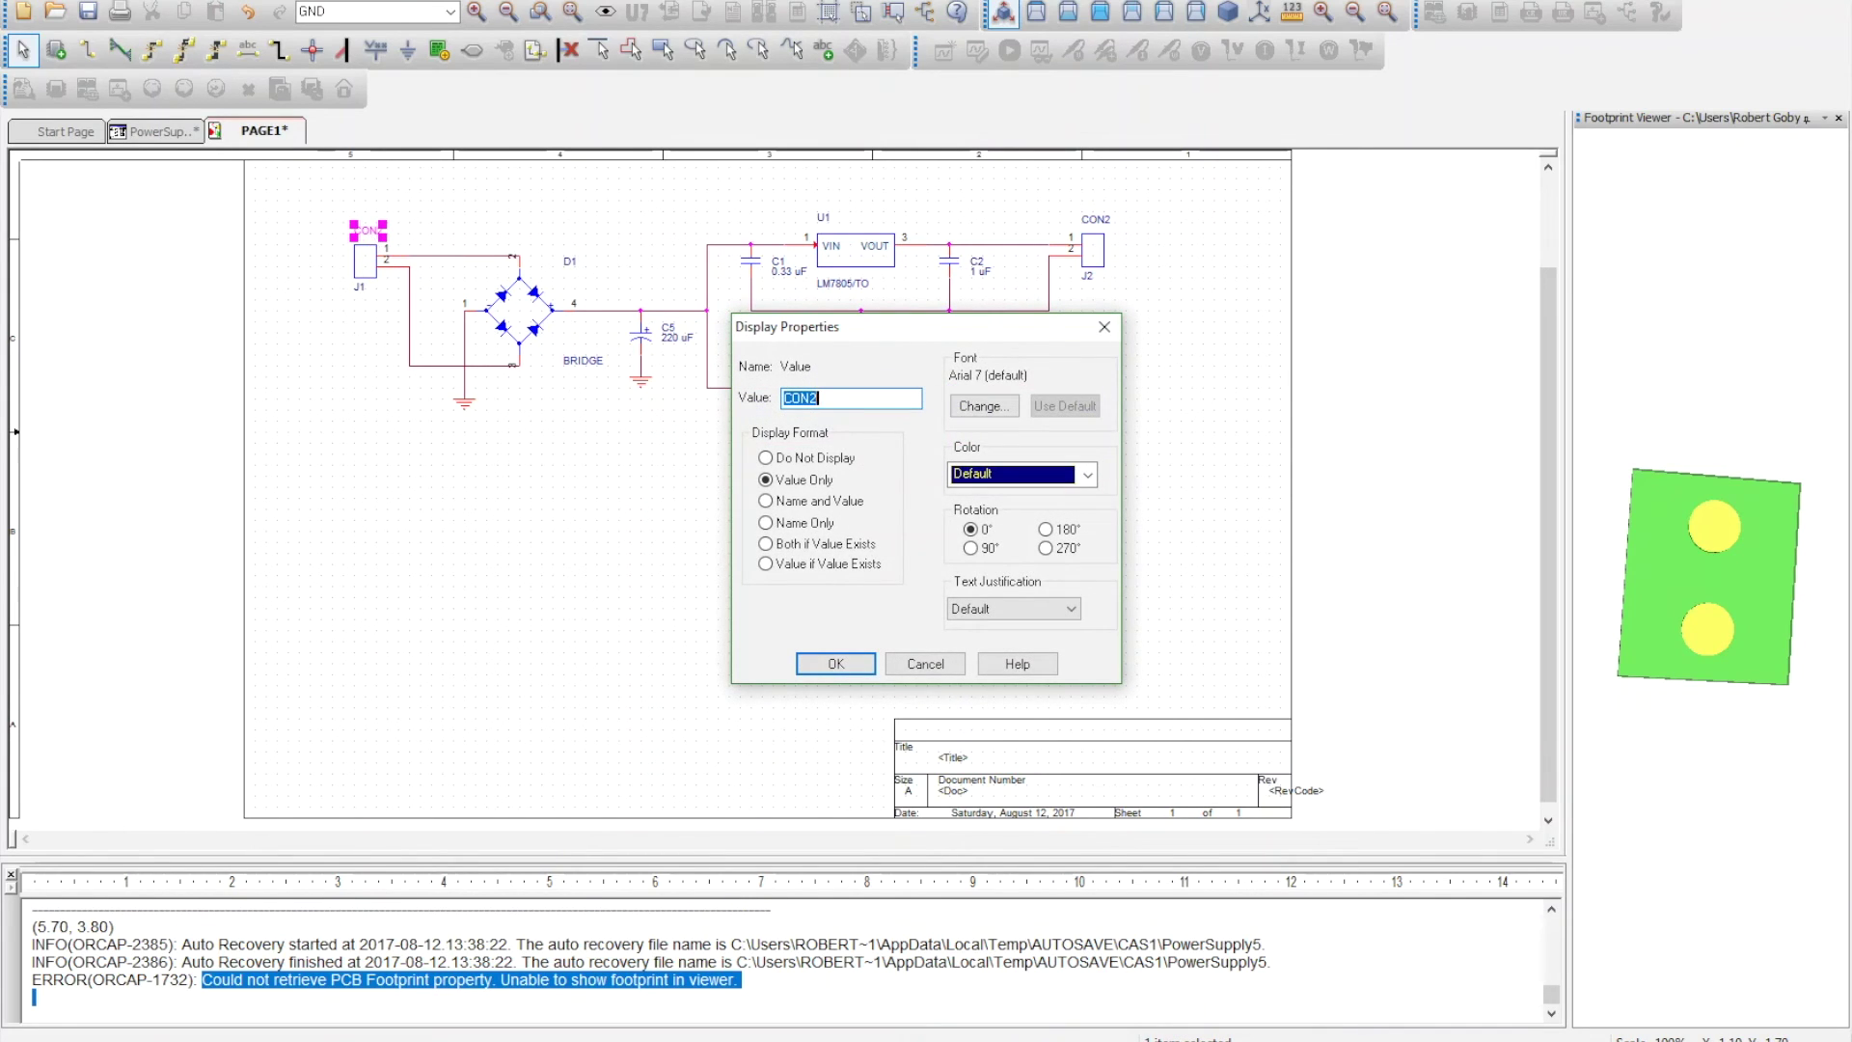
type("AC Input")
key("Return")
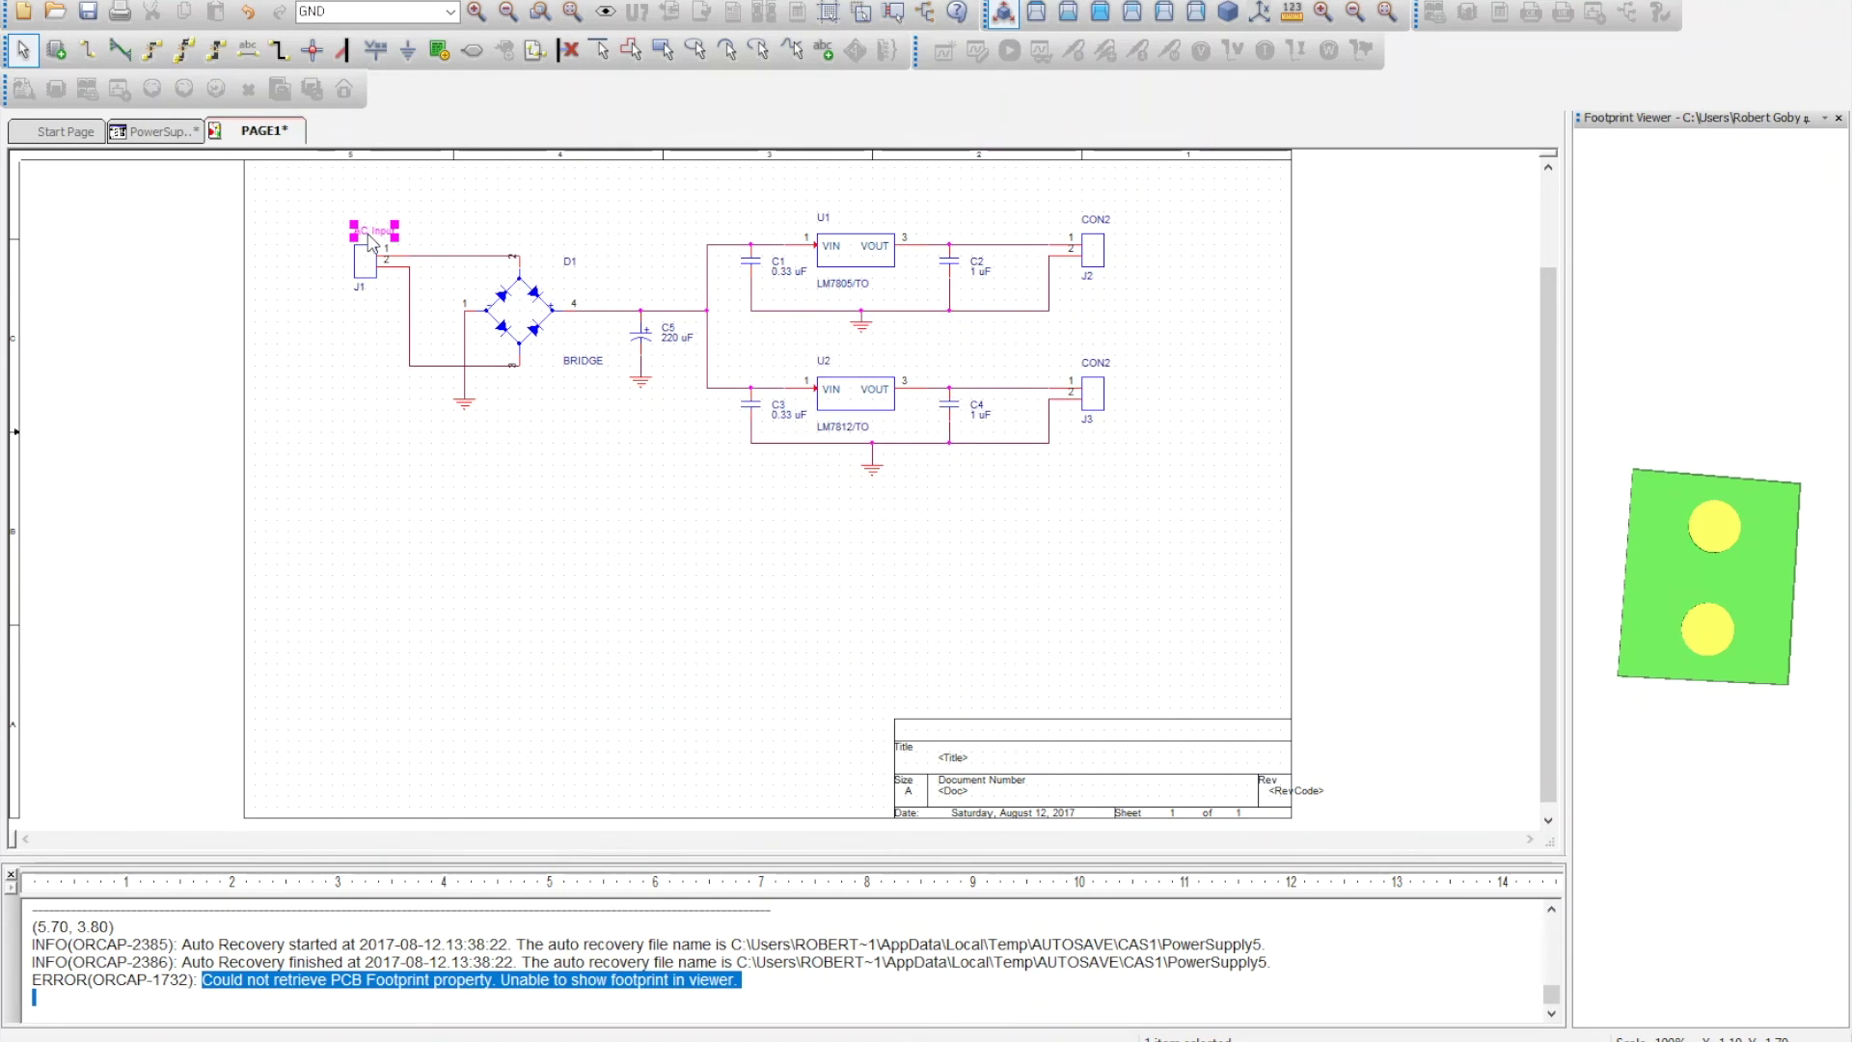
double_click(1100, 221)
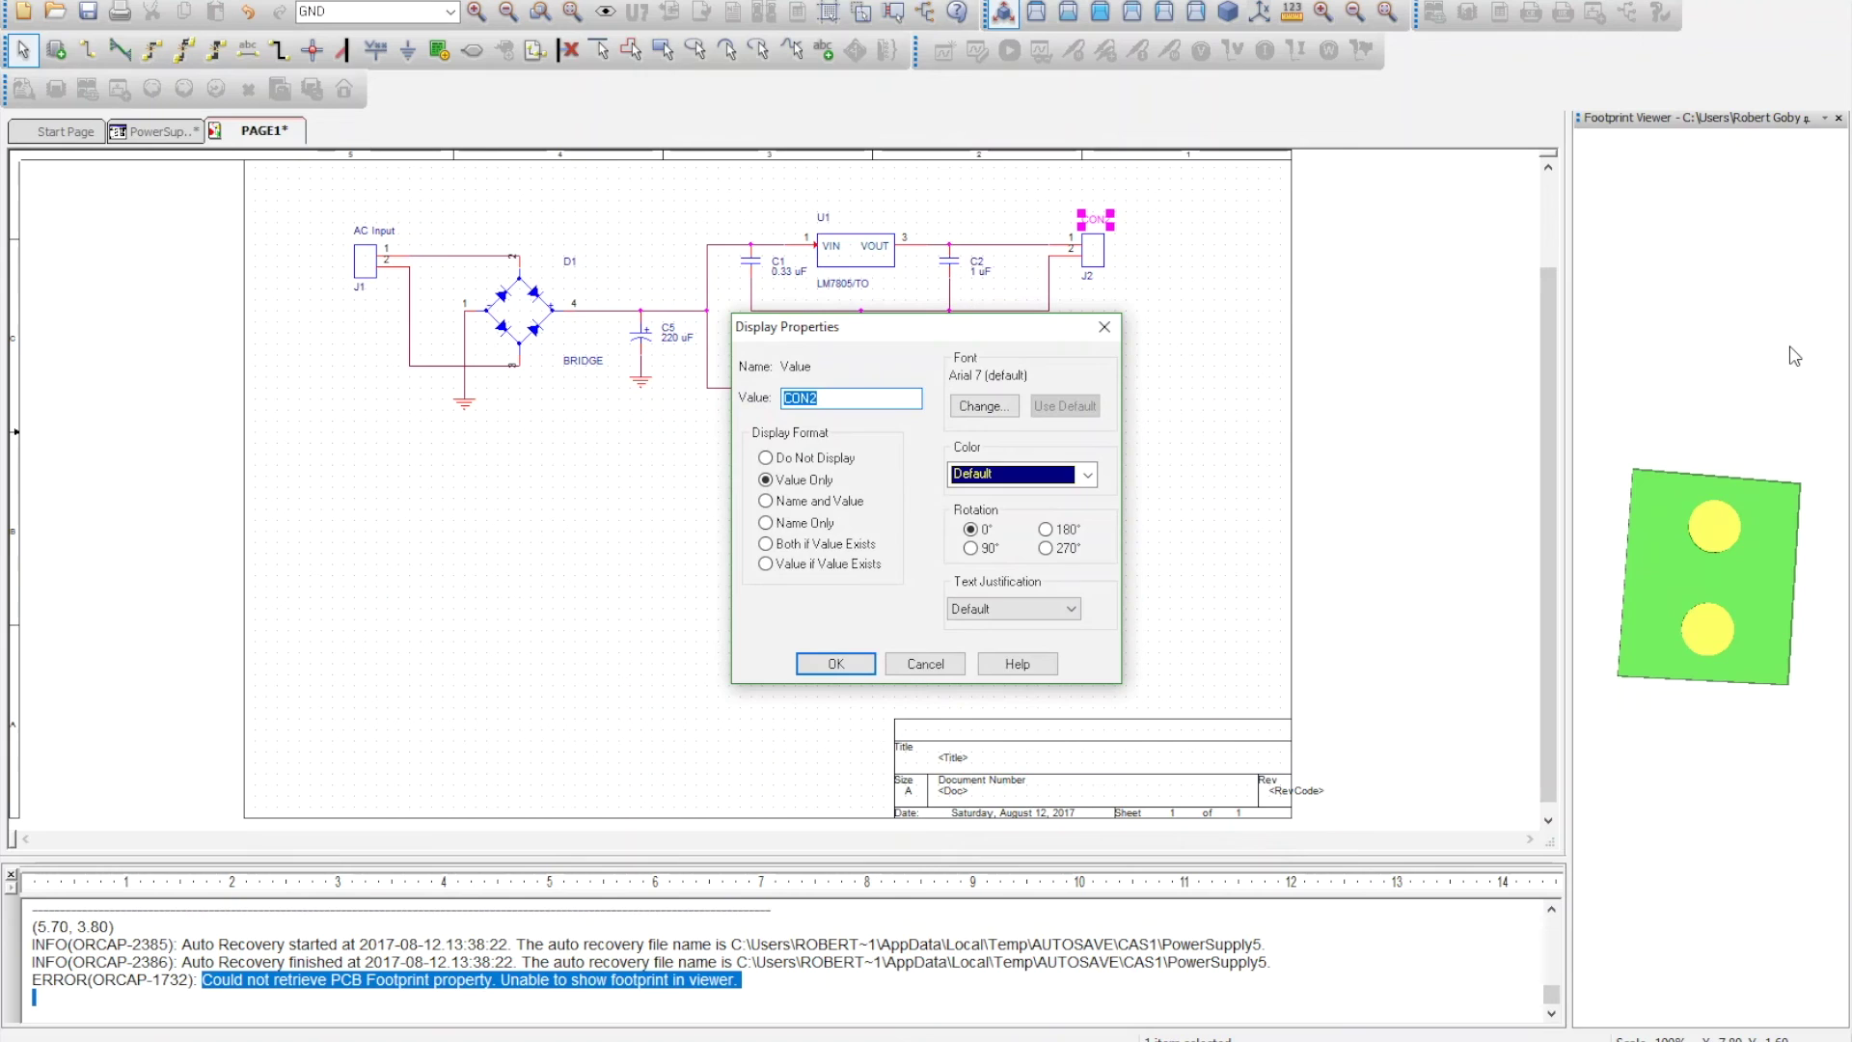
type("%")
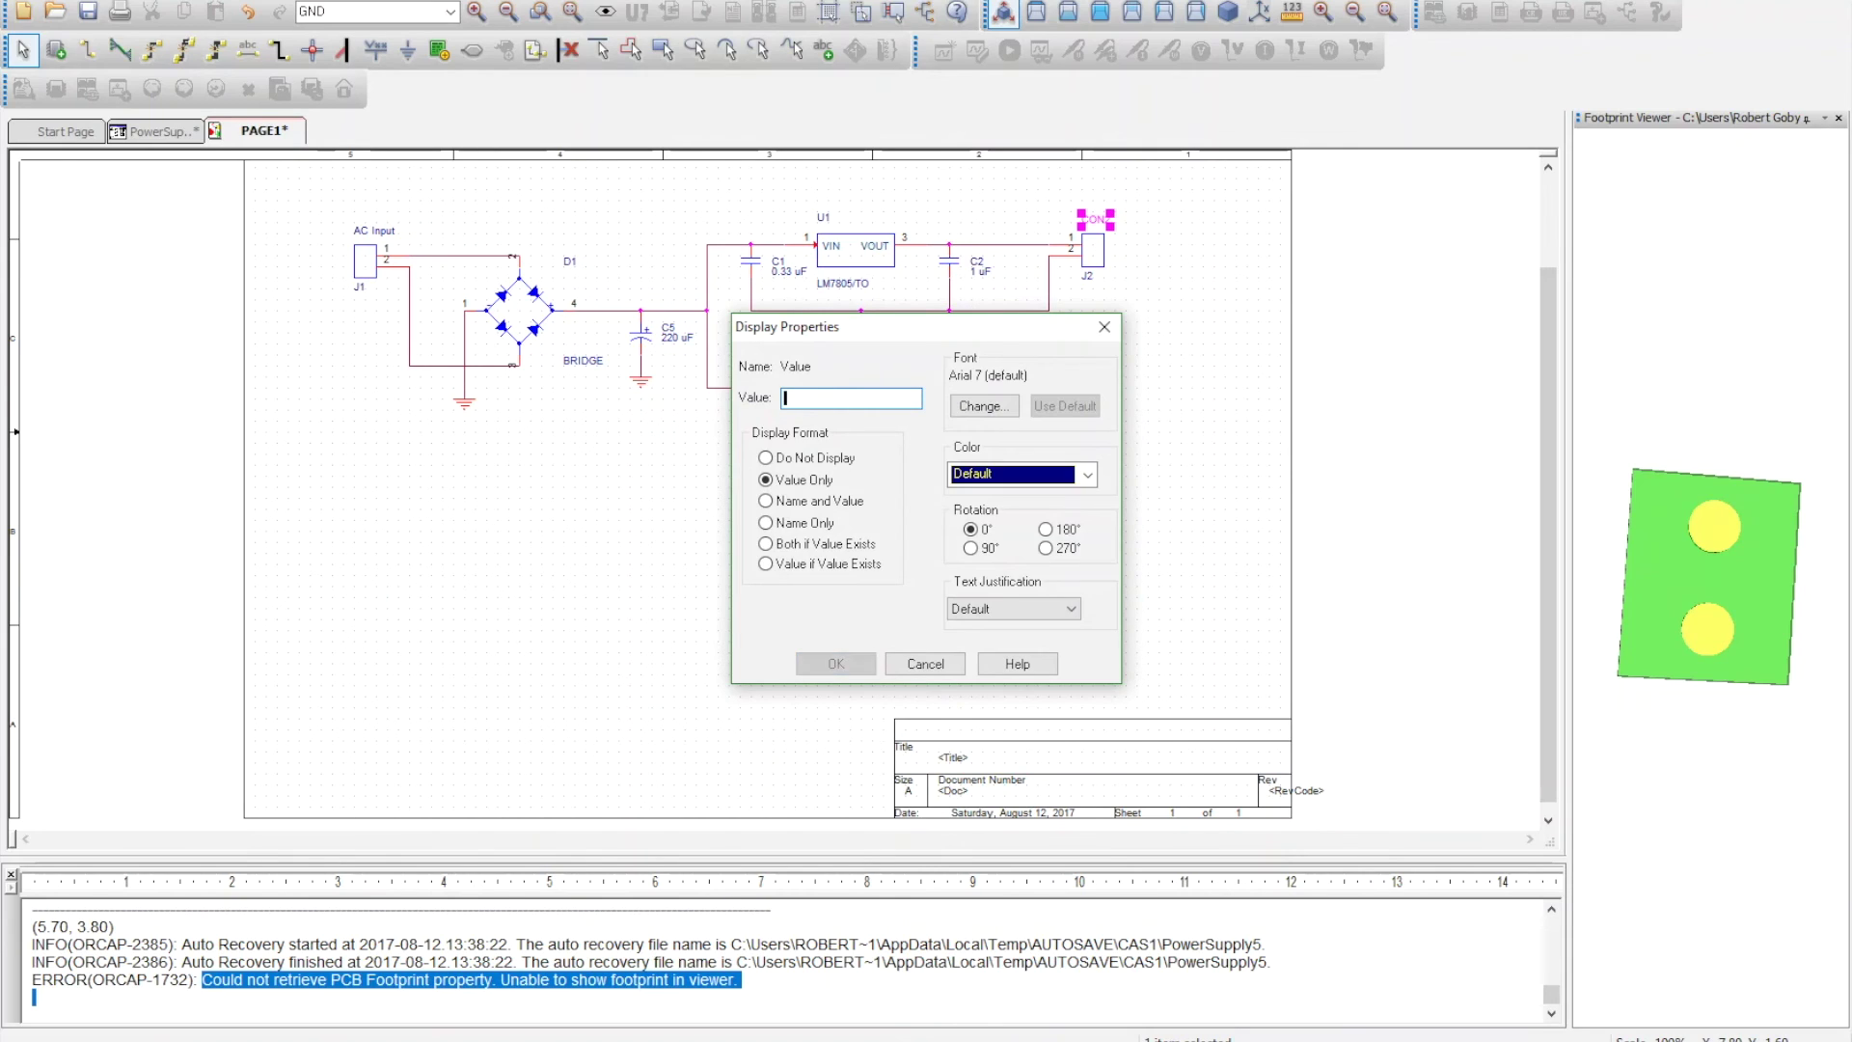
type("V Output")
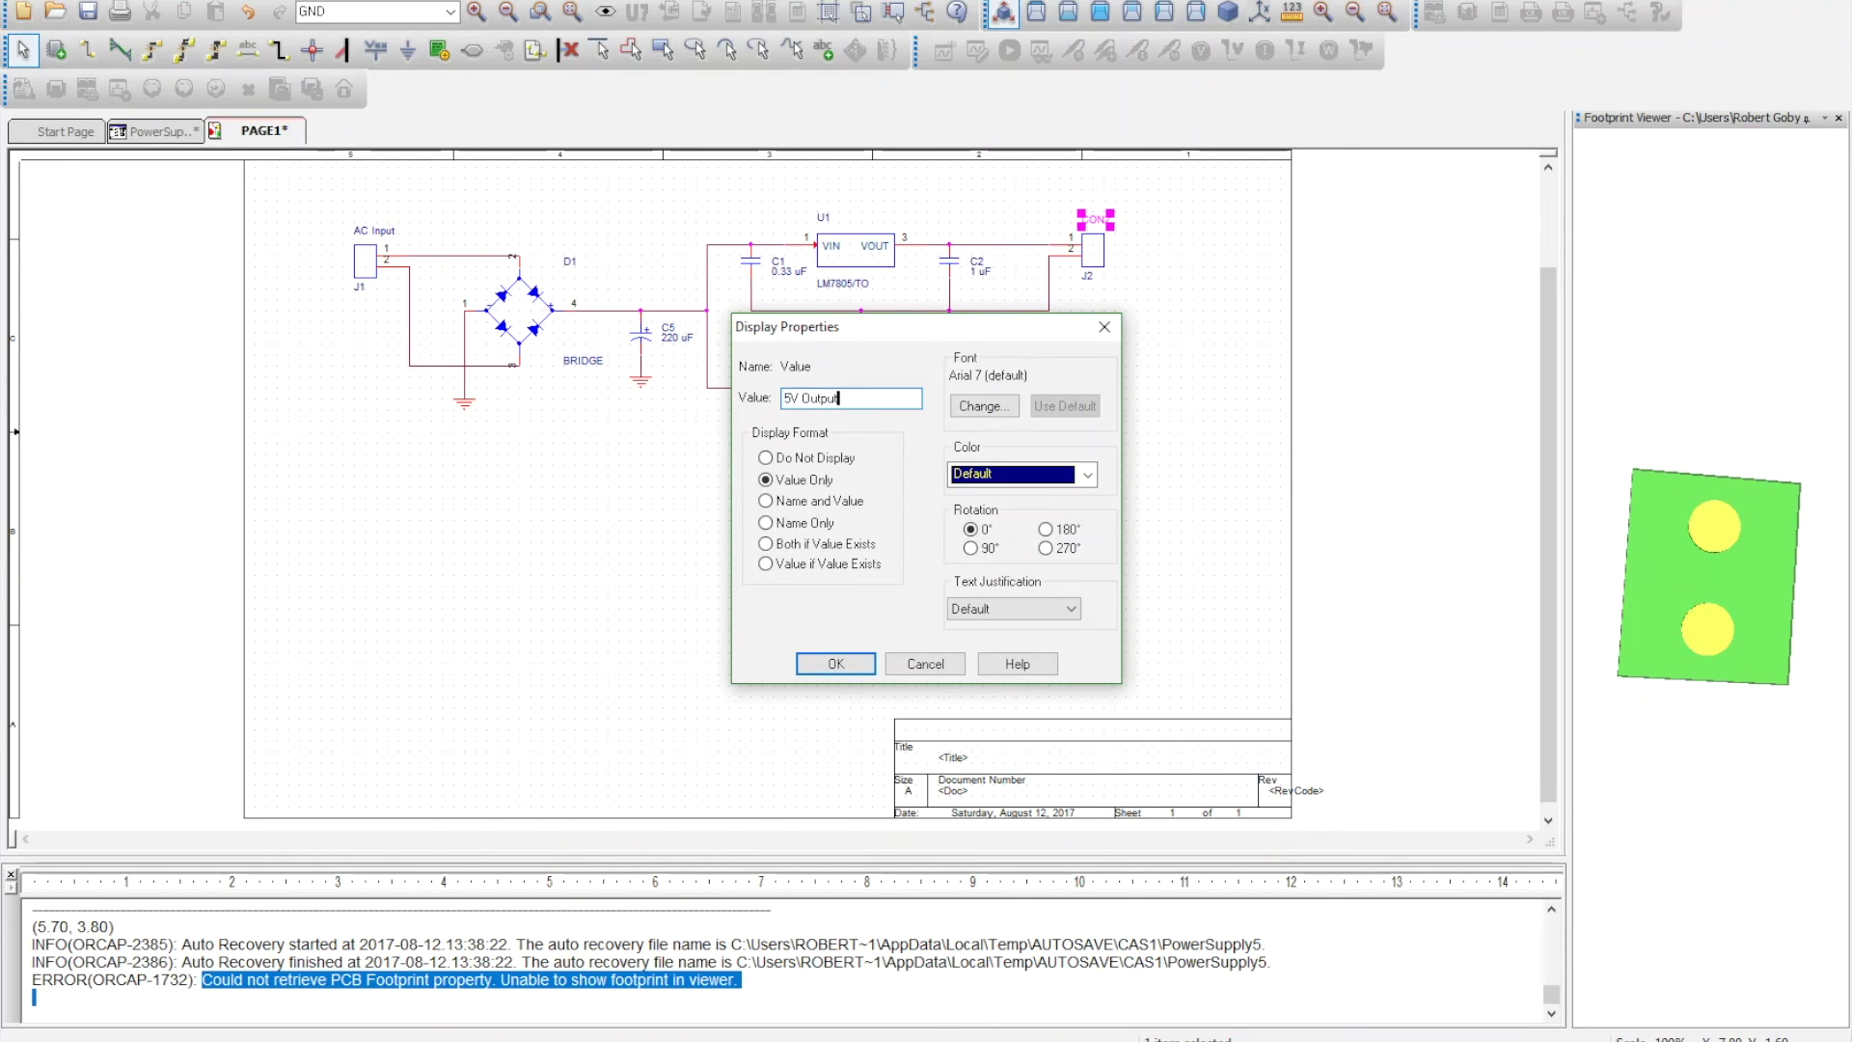
key("Return")
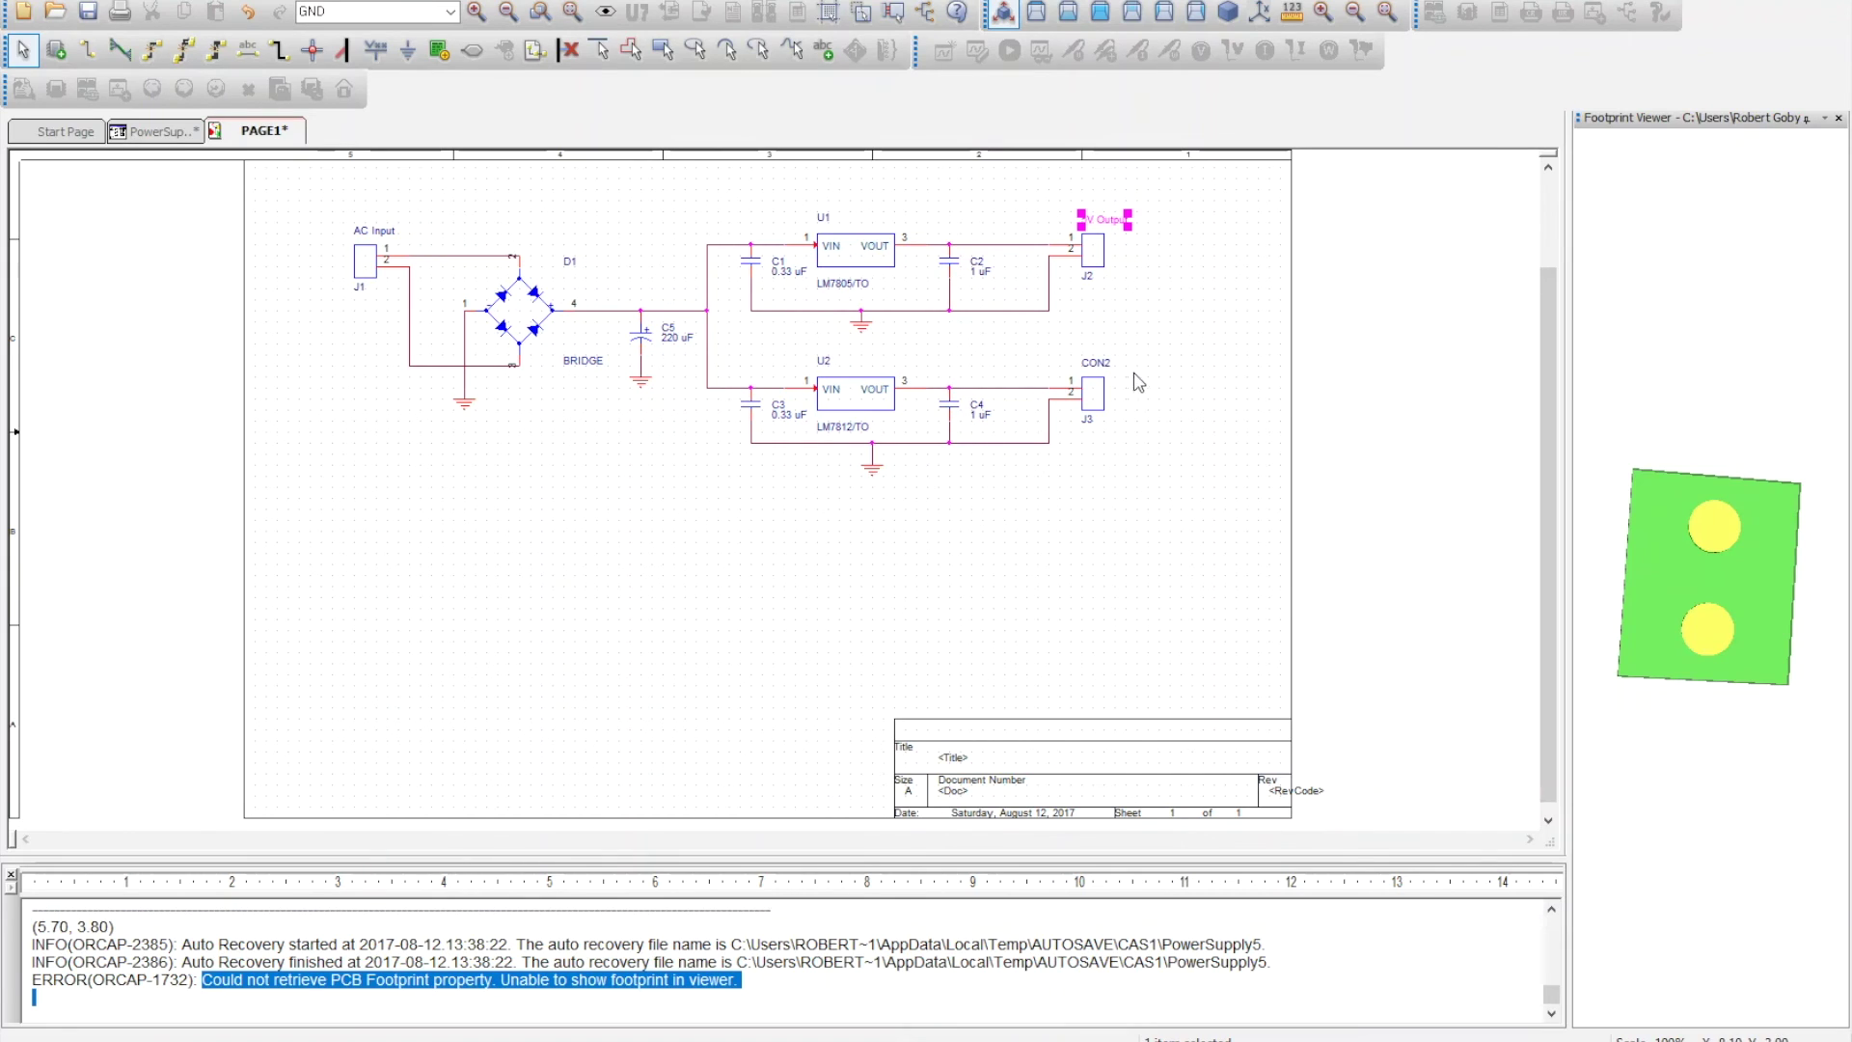
double_click(1097, 367)
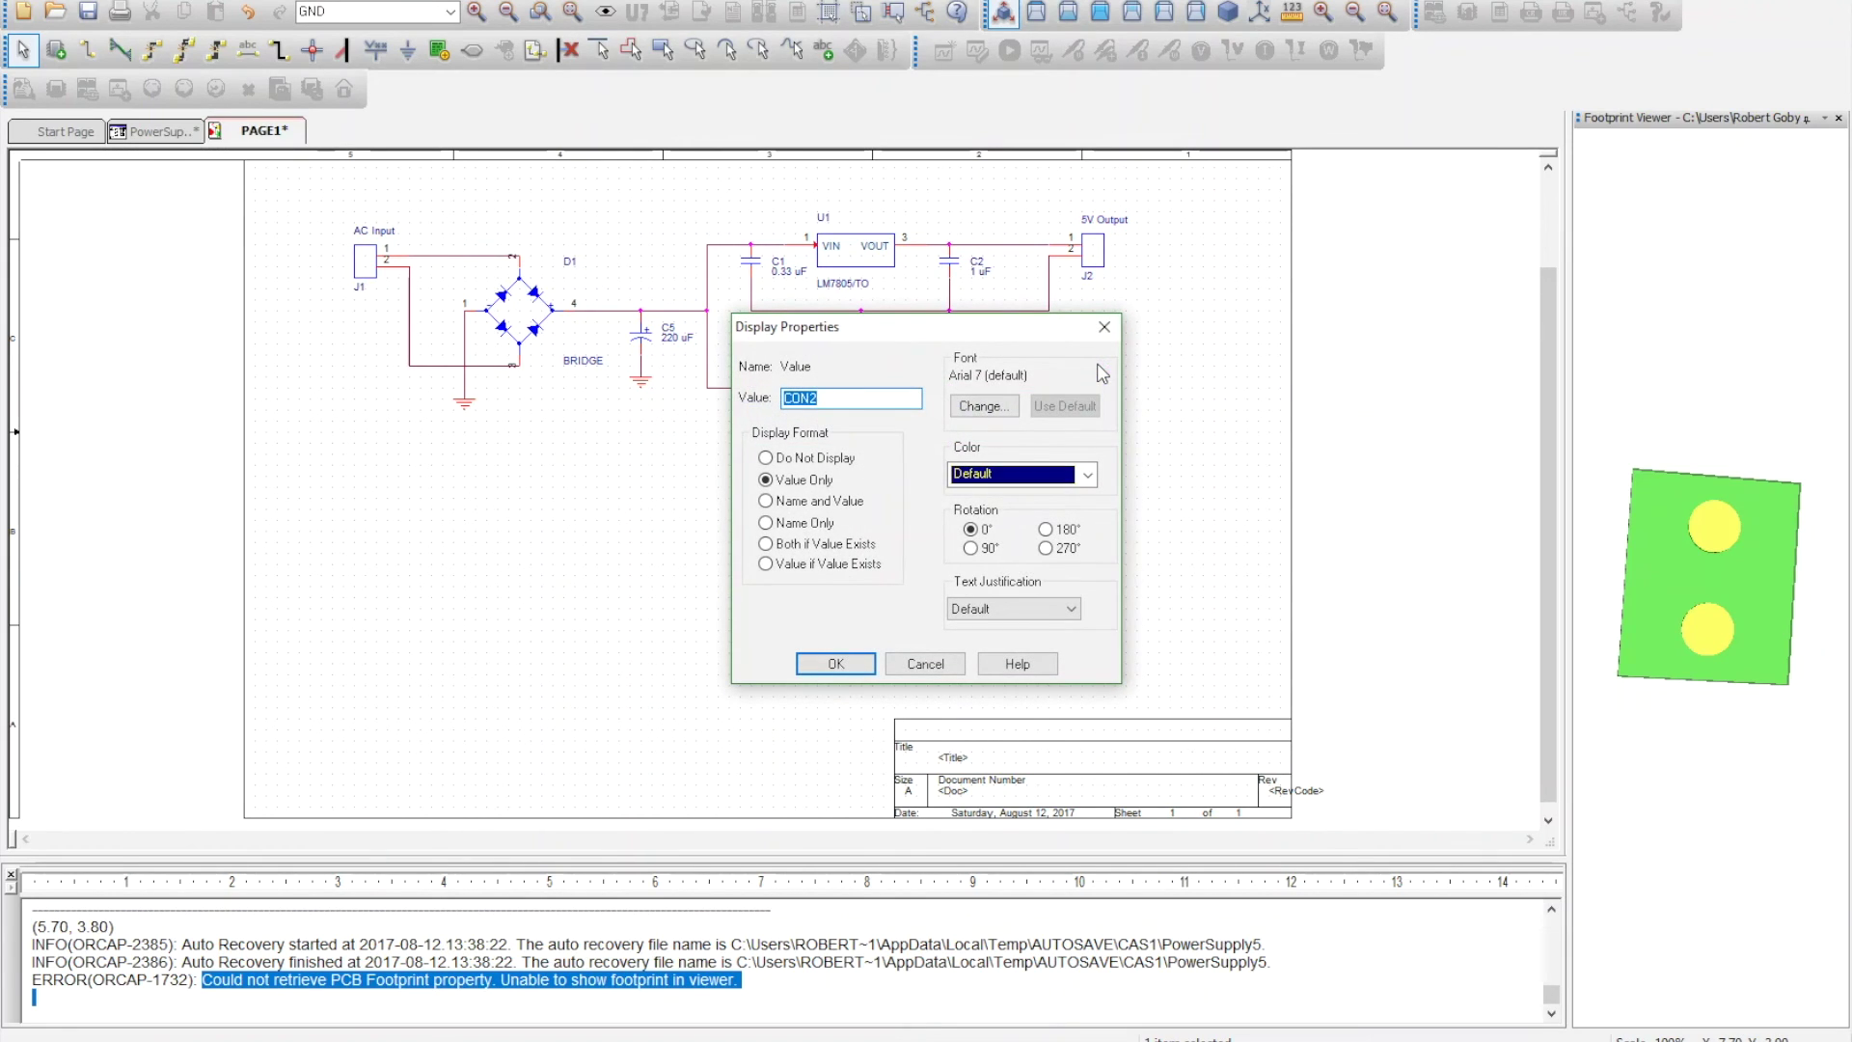
type("12V Output")
key("Return")
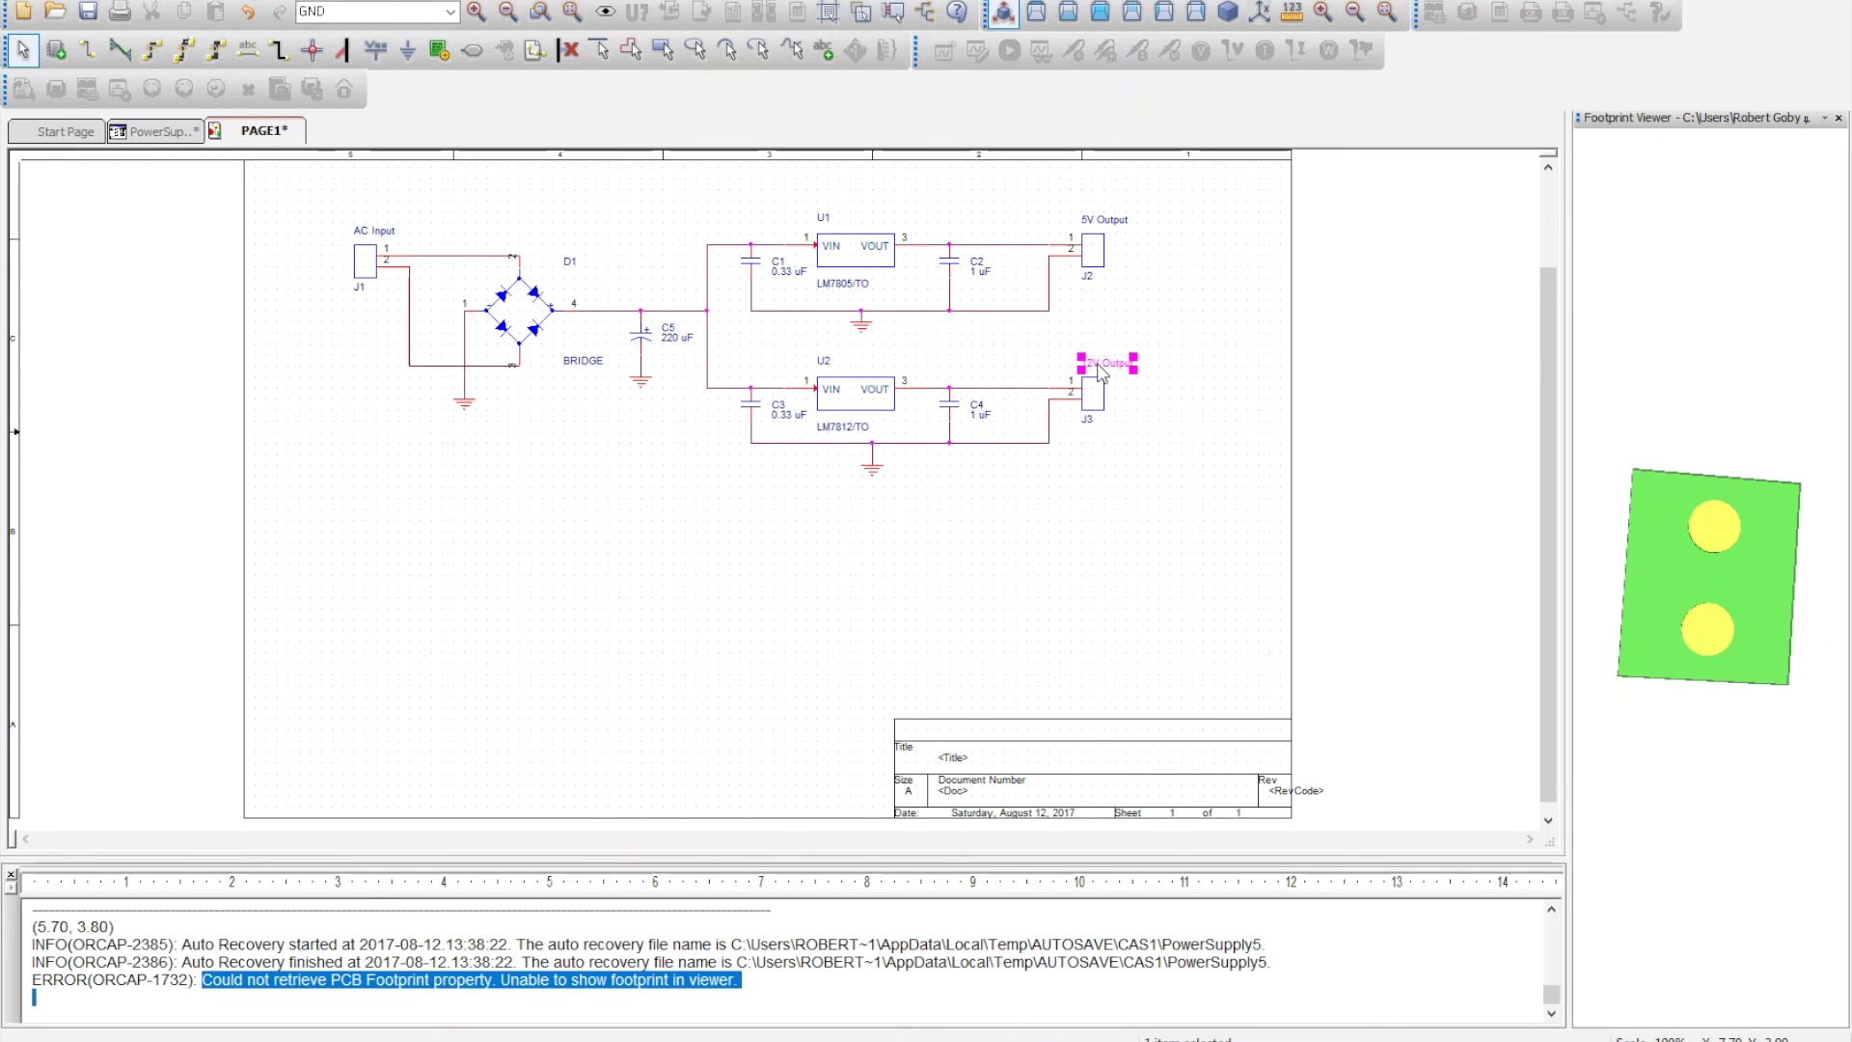
left_click(1188, 371)
scroll(1124, 526, "up", 3)
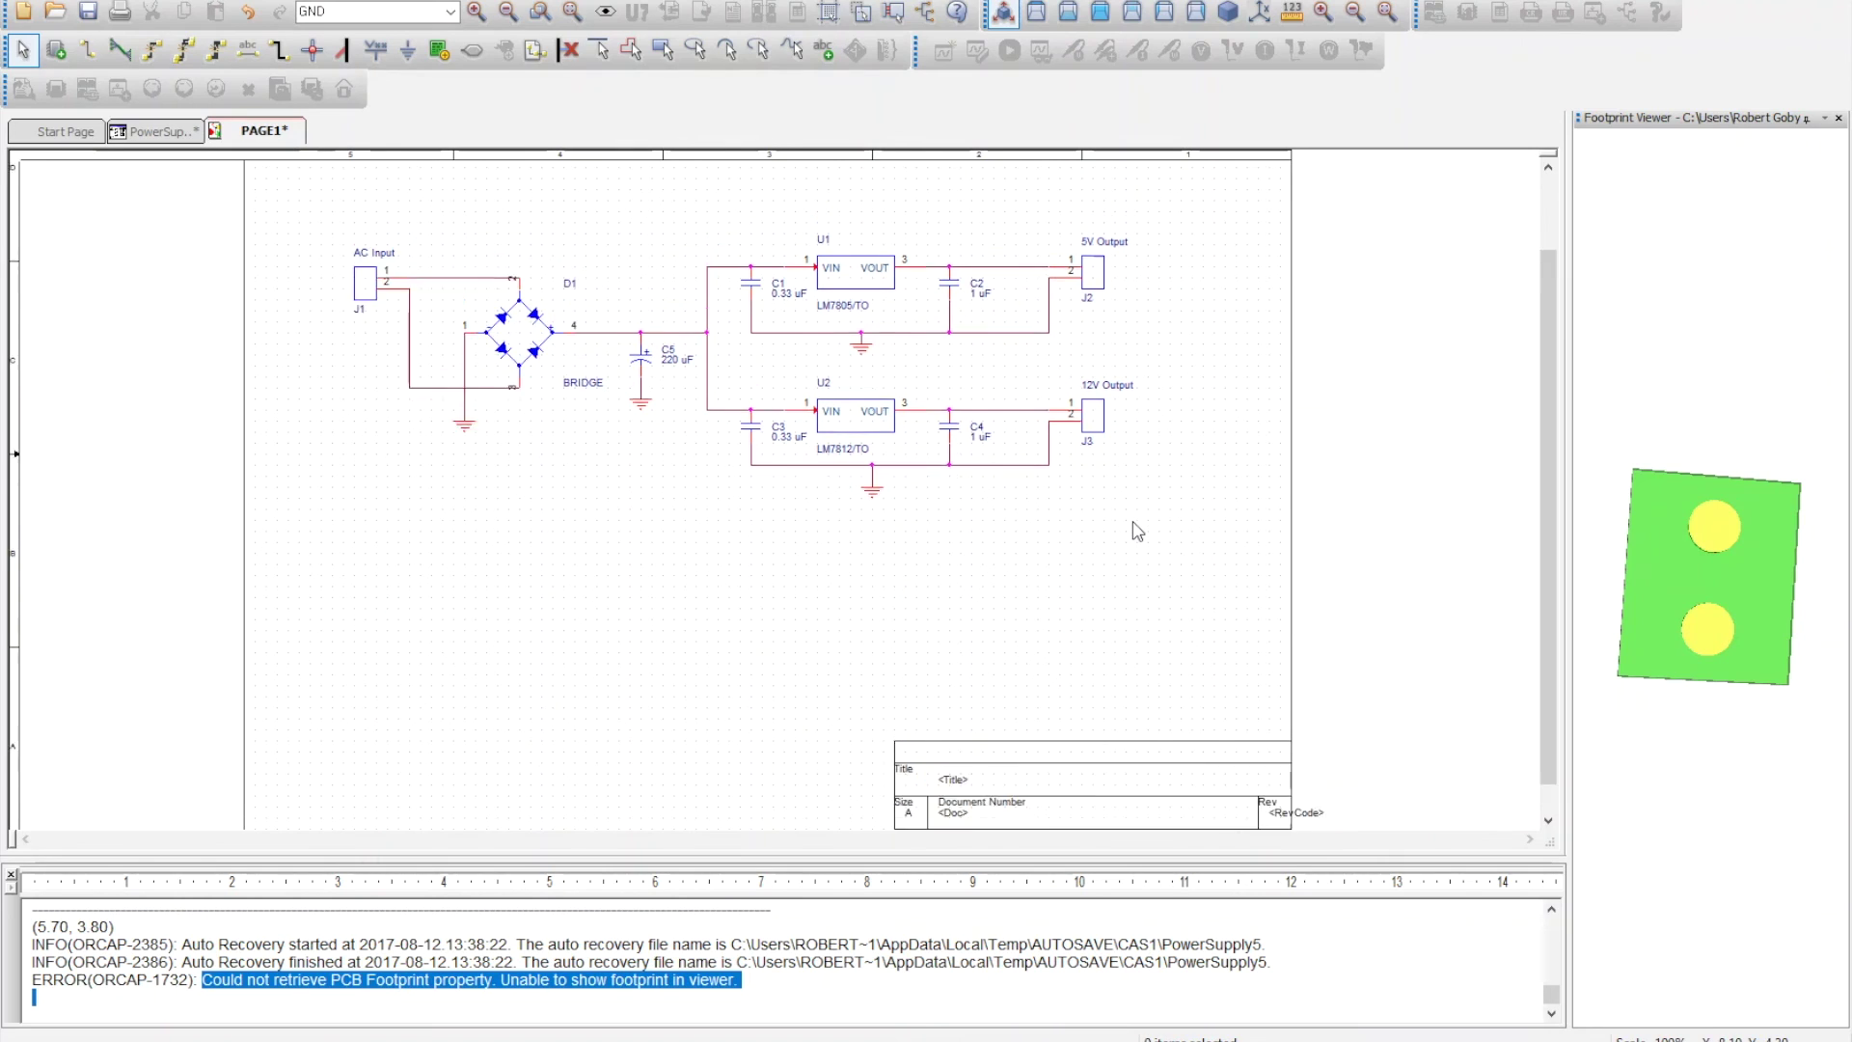
scroll(1083, 494, "down", 3)
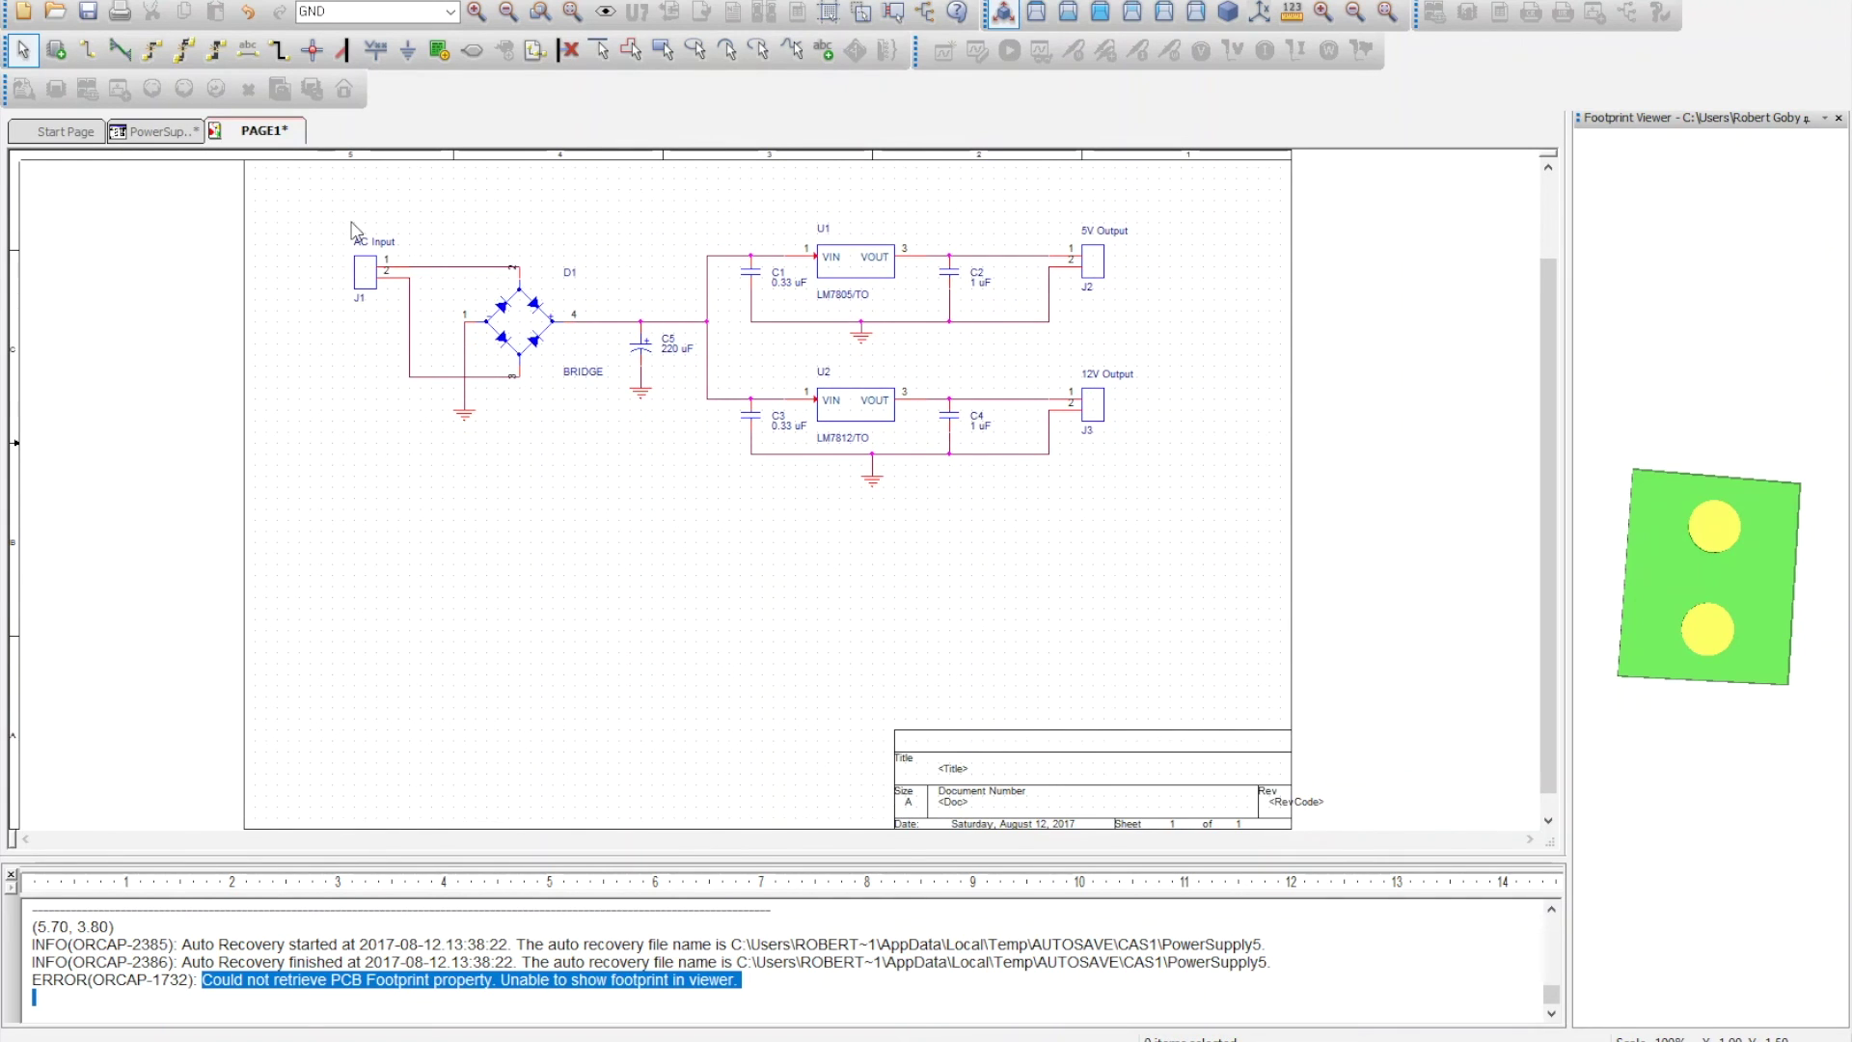
left_click_drag(655, 316, 1232, 541)
left_click(1042, 530)
left_click(955, 769)
left_click_drag(335, 228, 1228, 576)
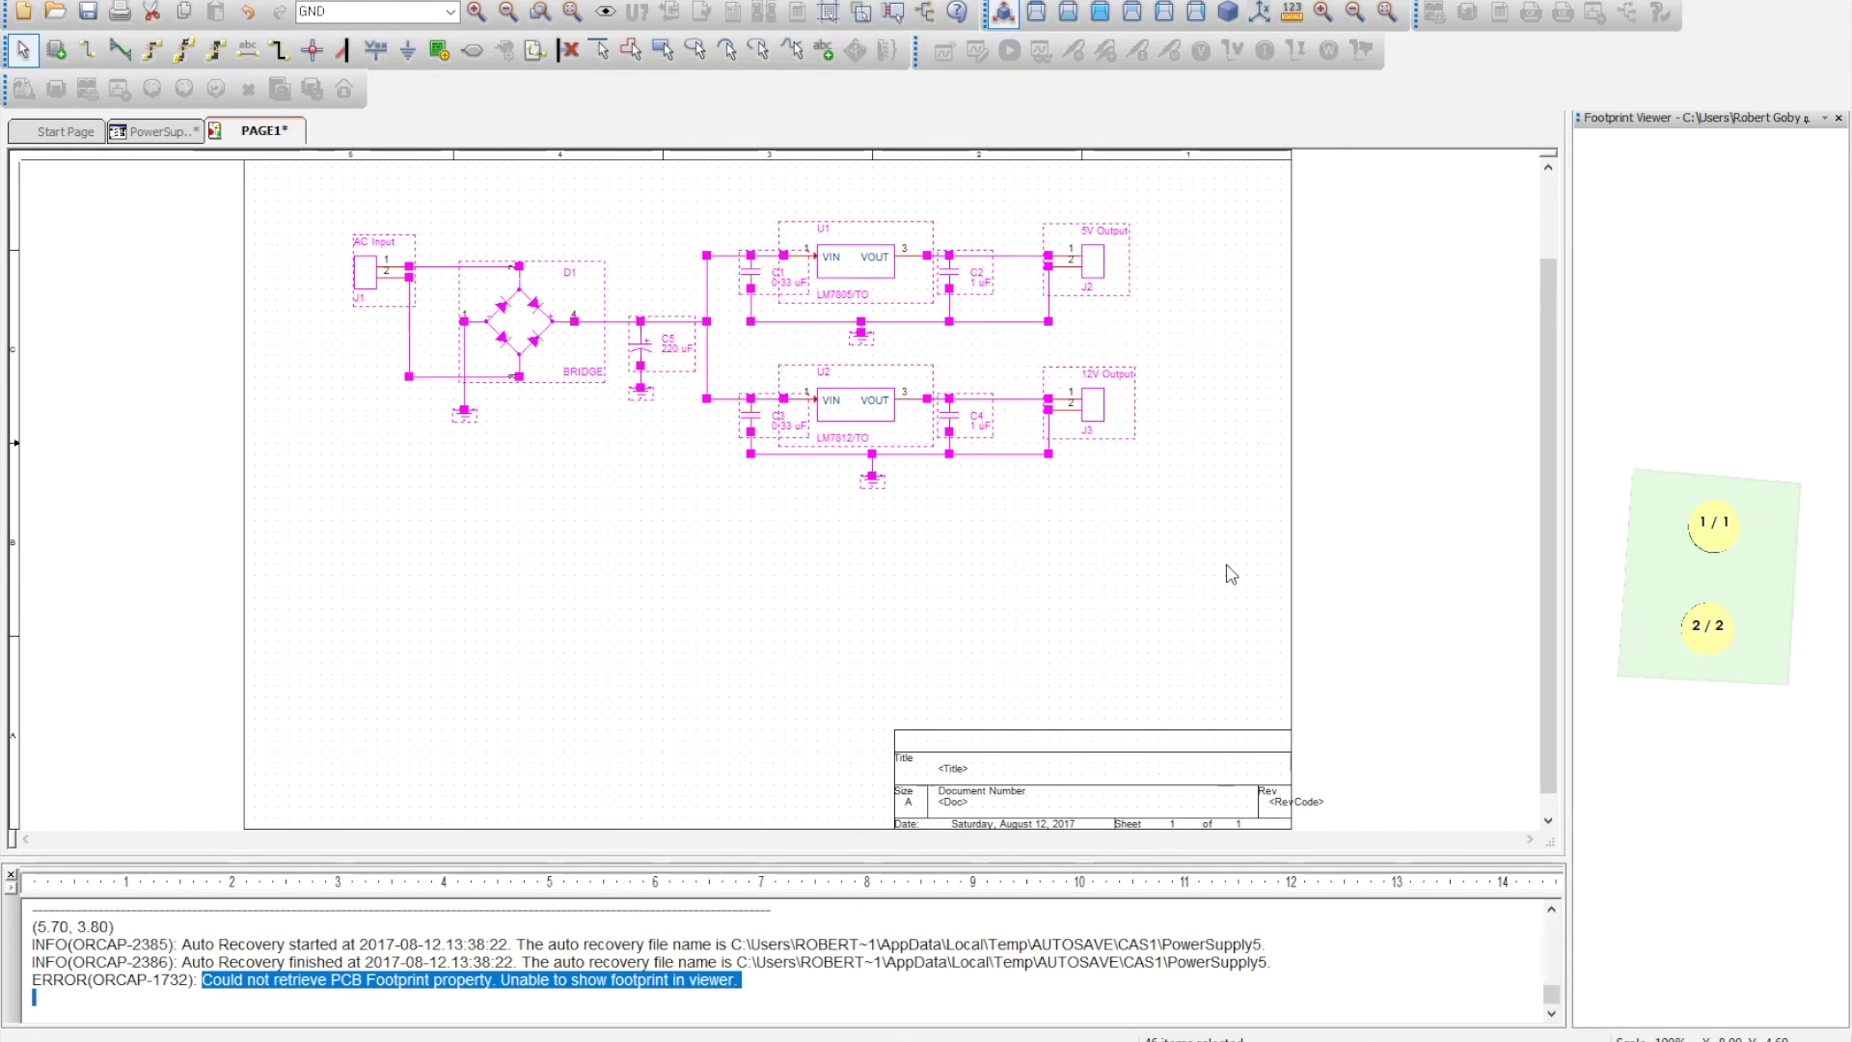
left_click(1155, 548)
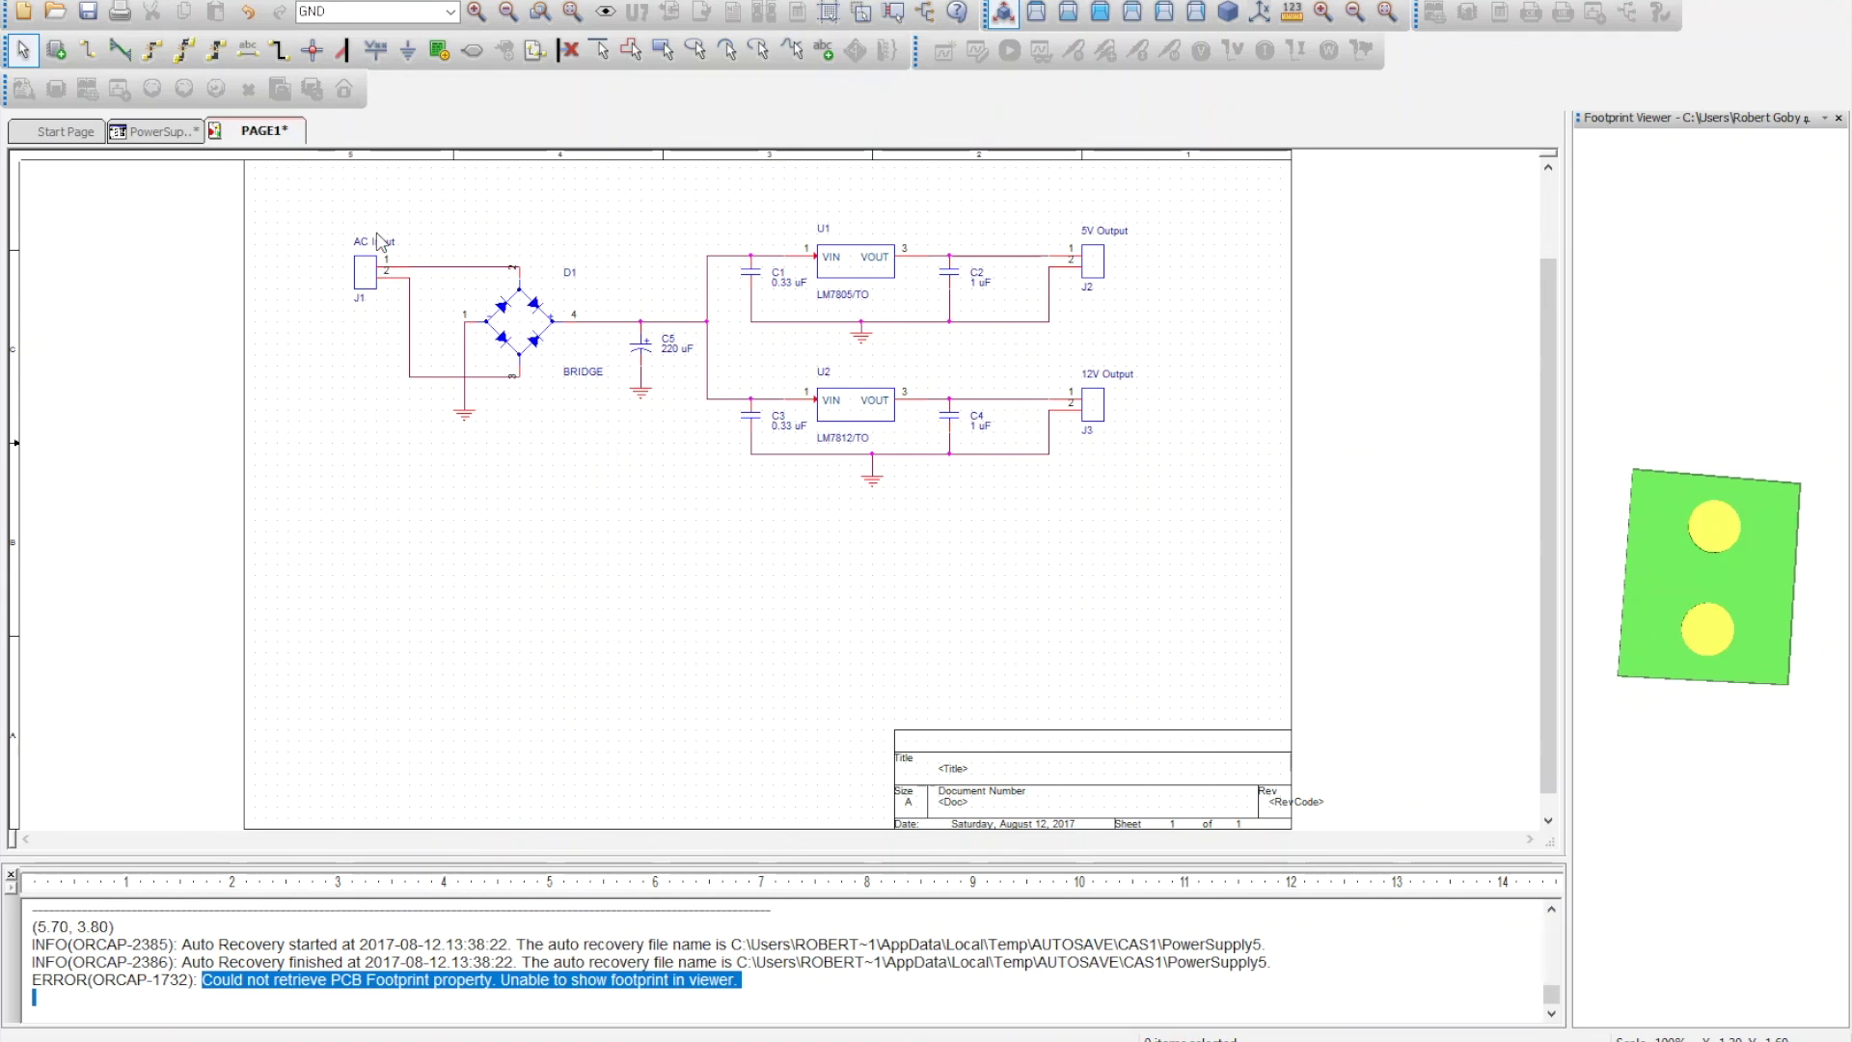
left_click_drag(336, 227, 1189, 590)
left_click(1056, 563)
left_click_drag(340, 205, 1258, 603)
left_click(1099, 573)
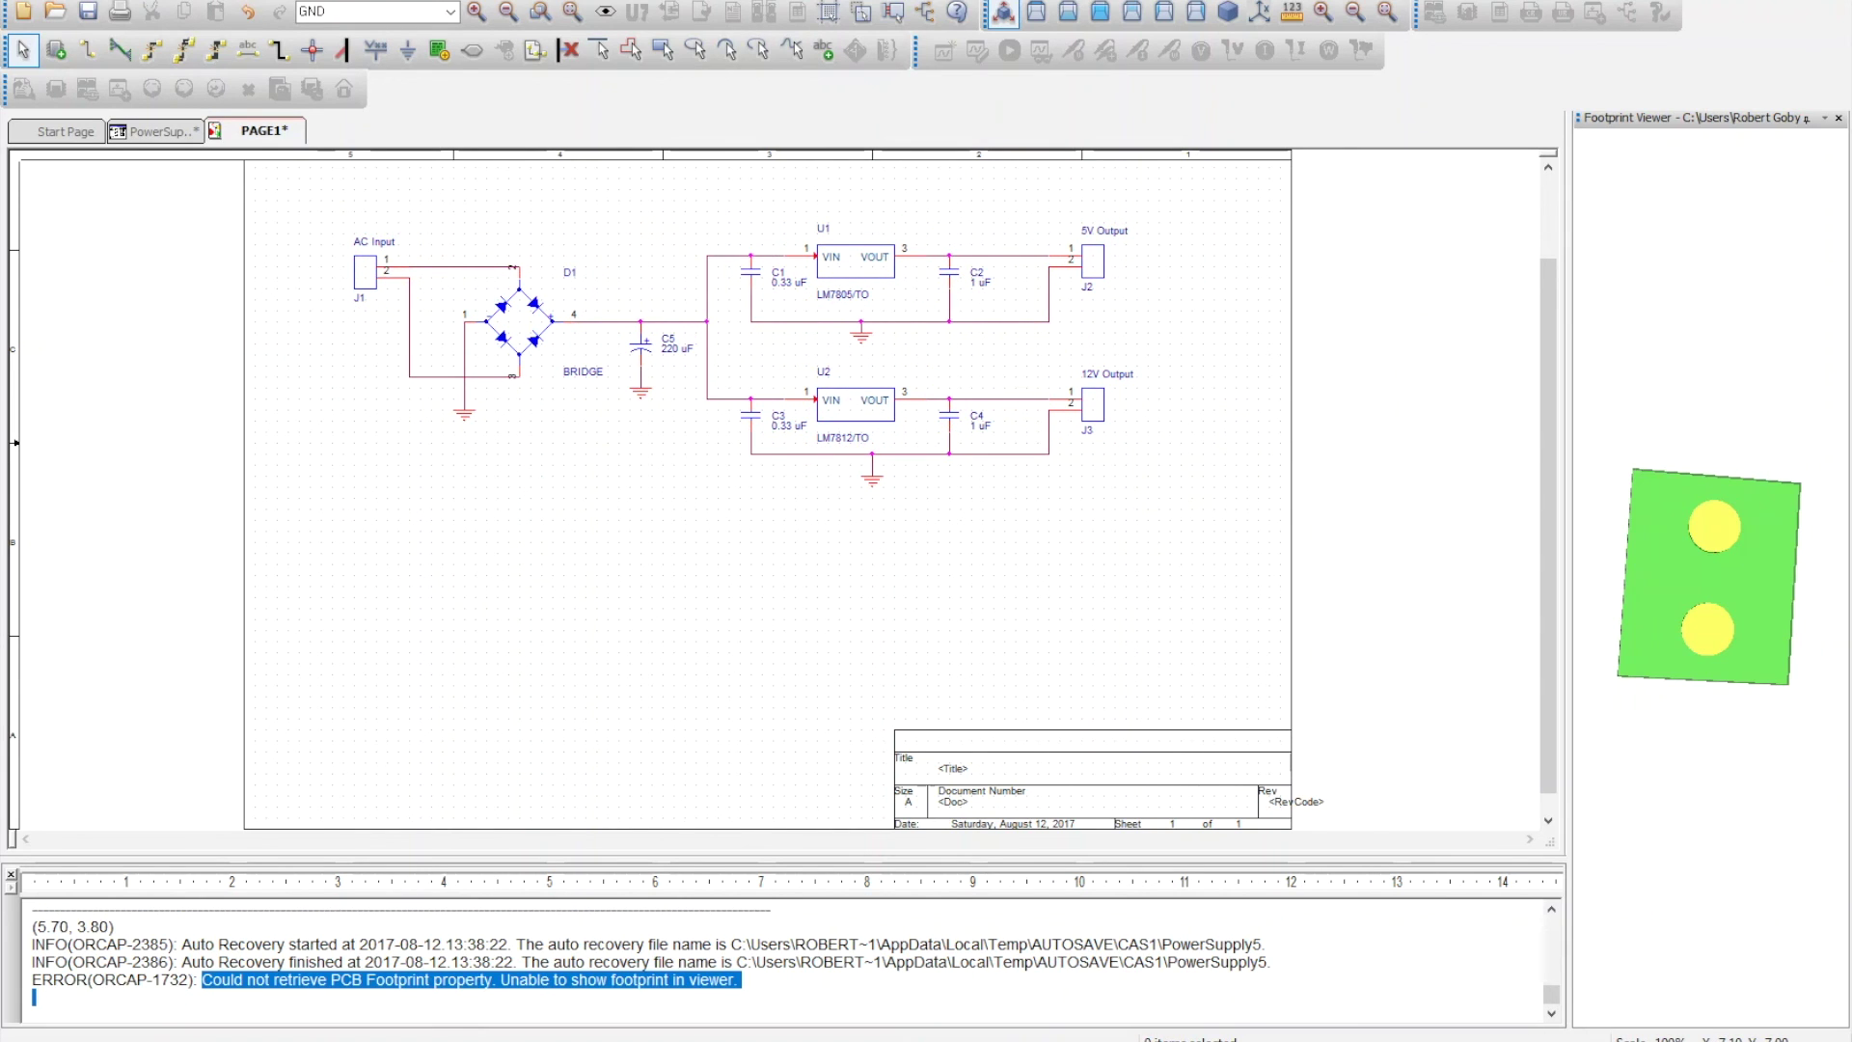